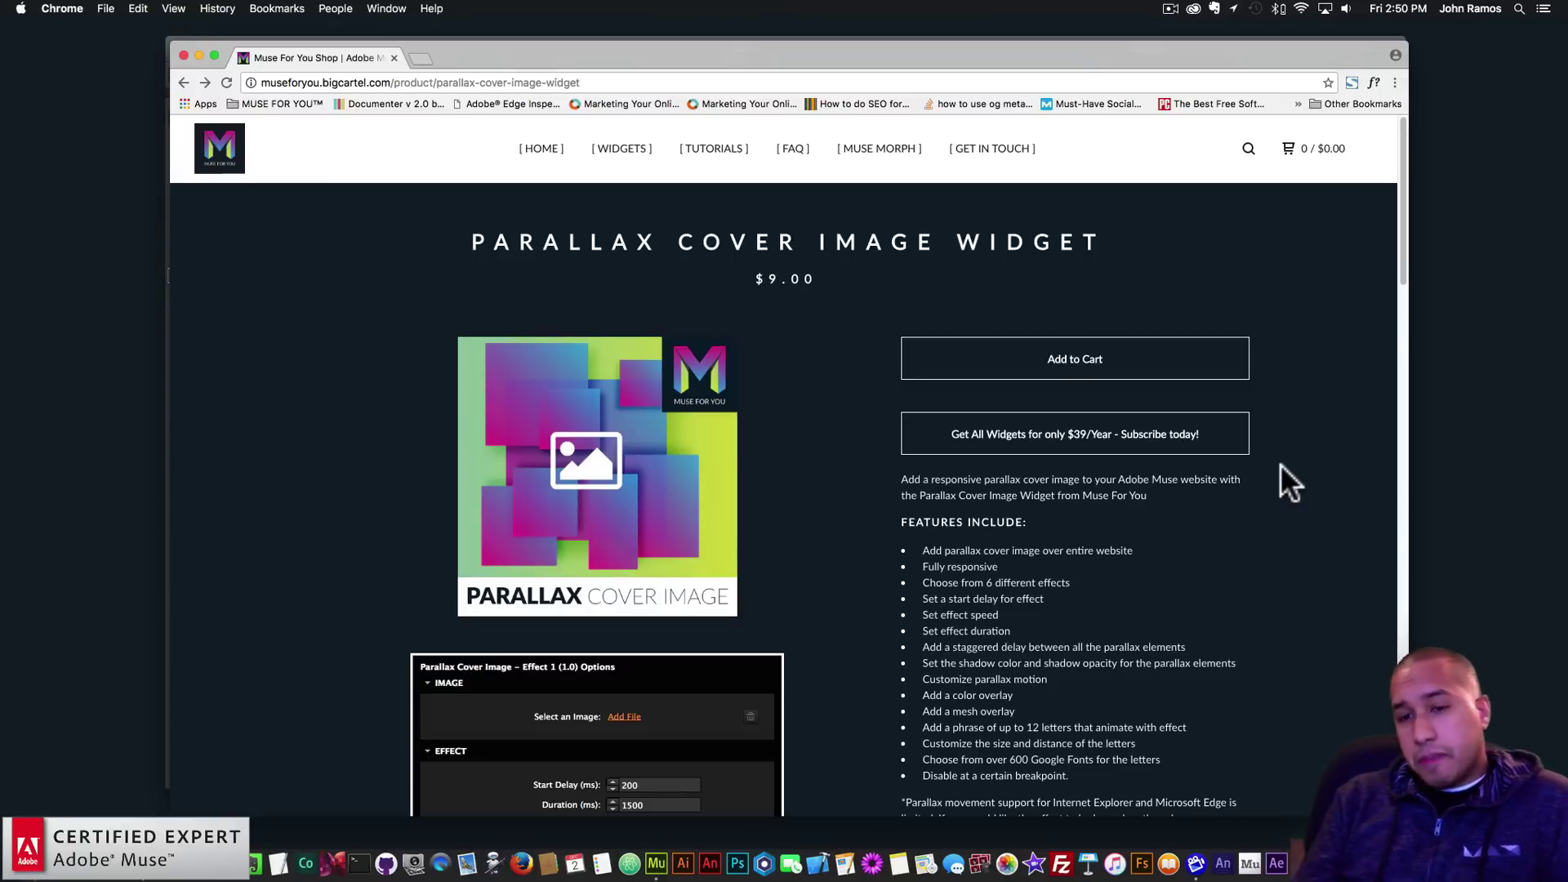
# Step: Review the Parallax Cover Image Widget's feature list and open its live preview
pyautogui.scroll(-2, 1144, 508)
pyautogui.scroll(-3, 1144, 508)
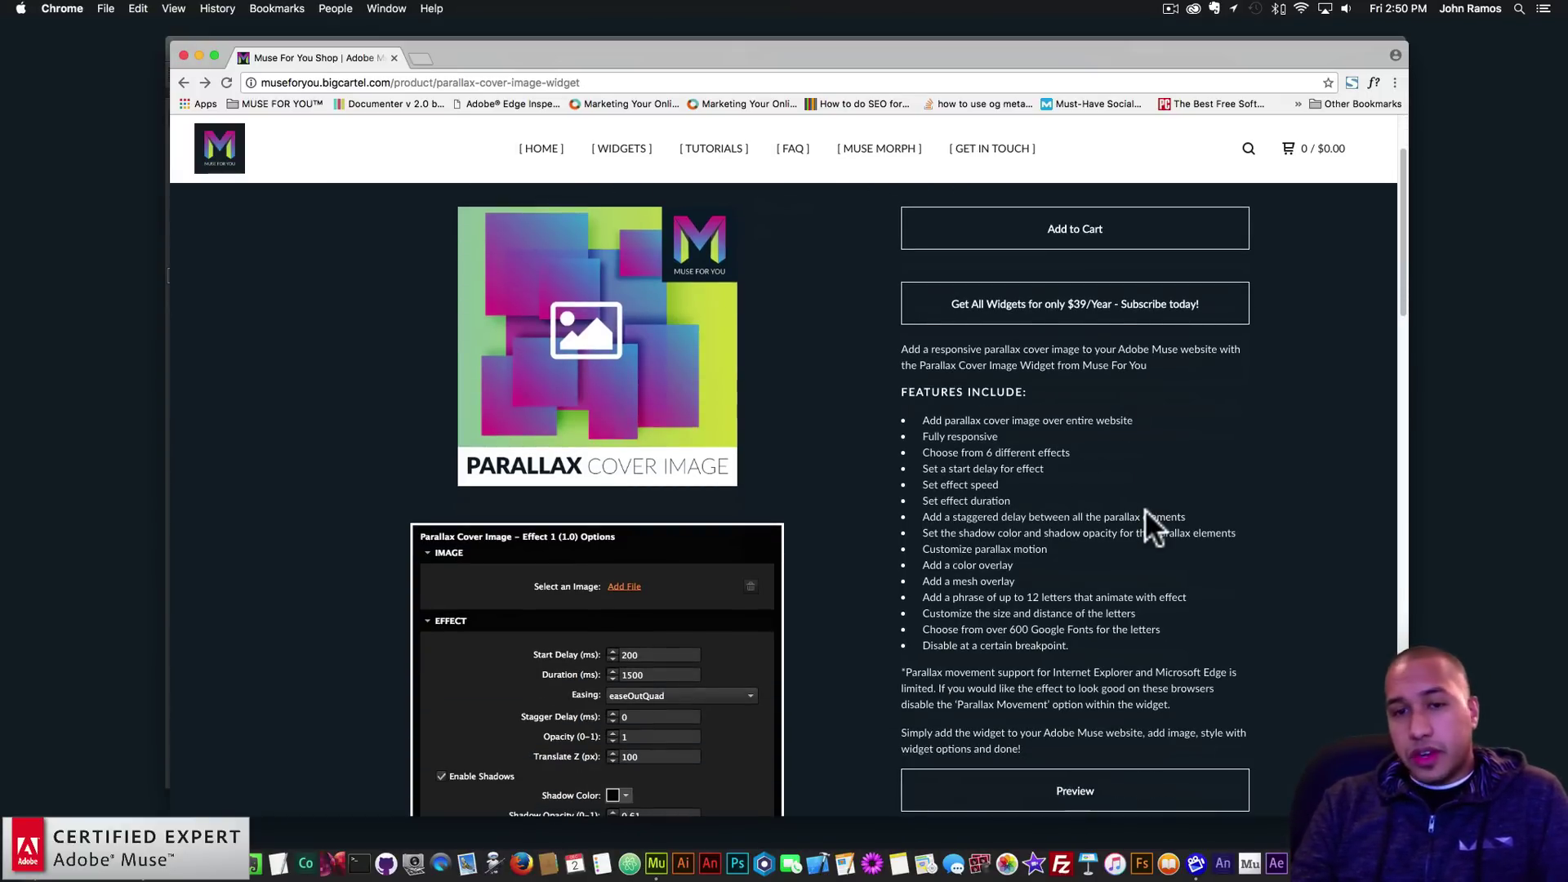
pyautogui.scroll(-2, 1144, 508)
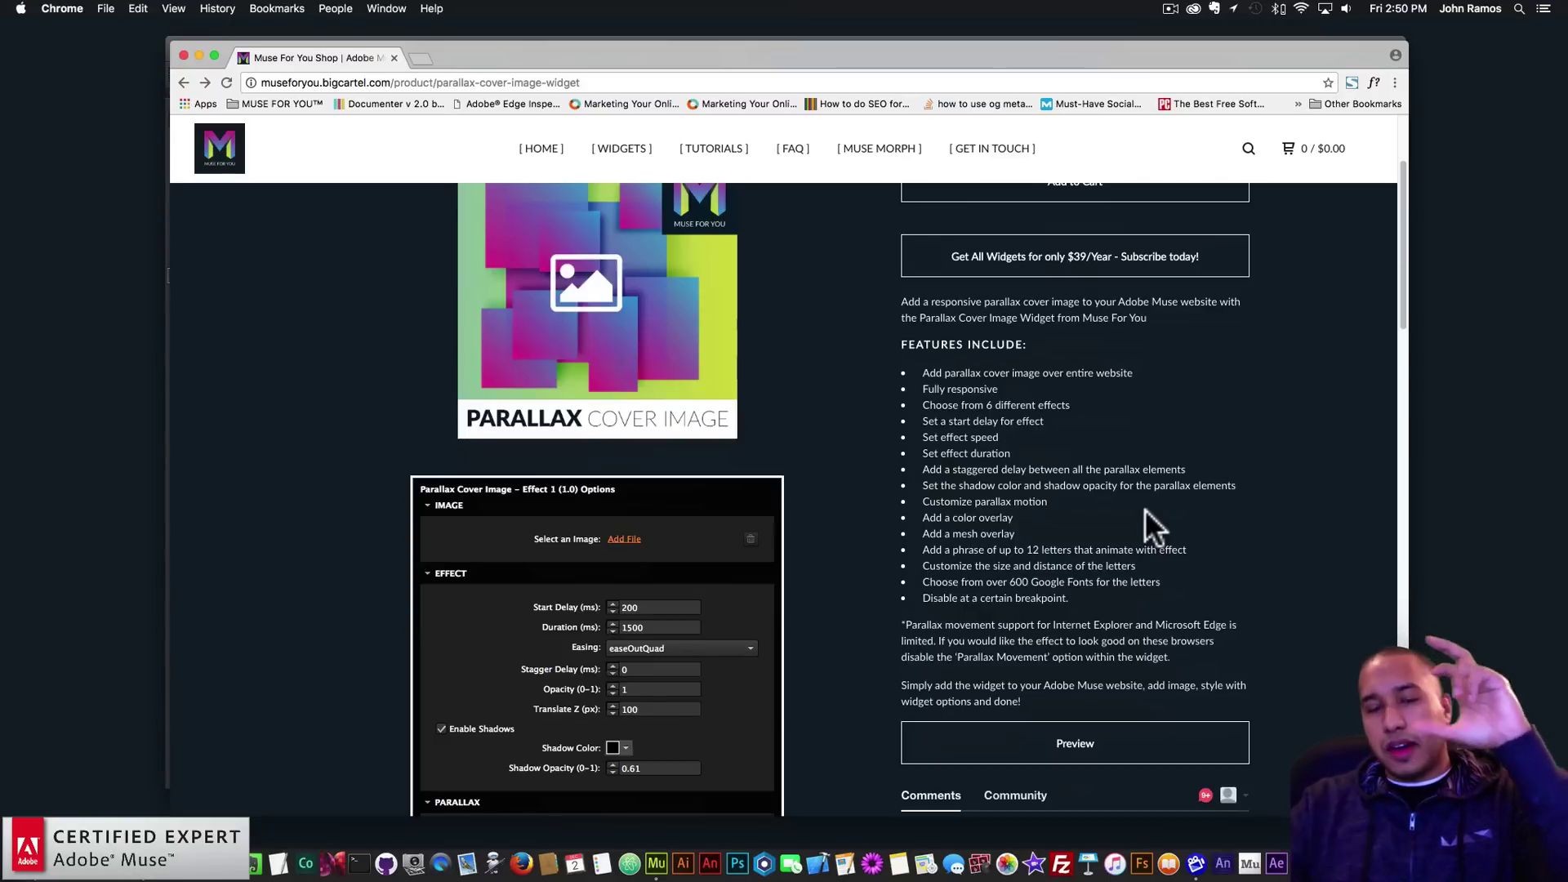
pyautogui.scroll(-3, 1144, 508)
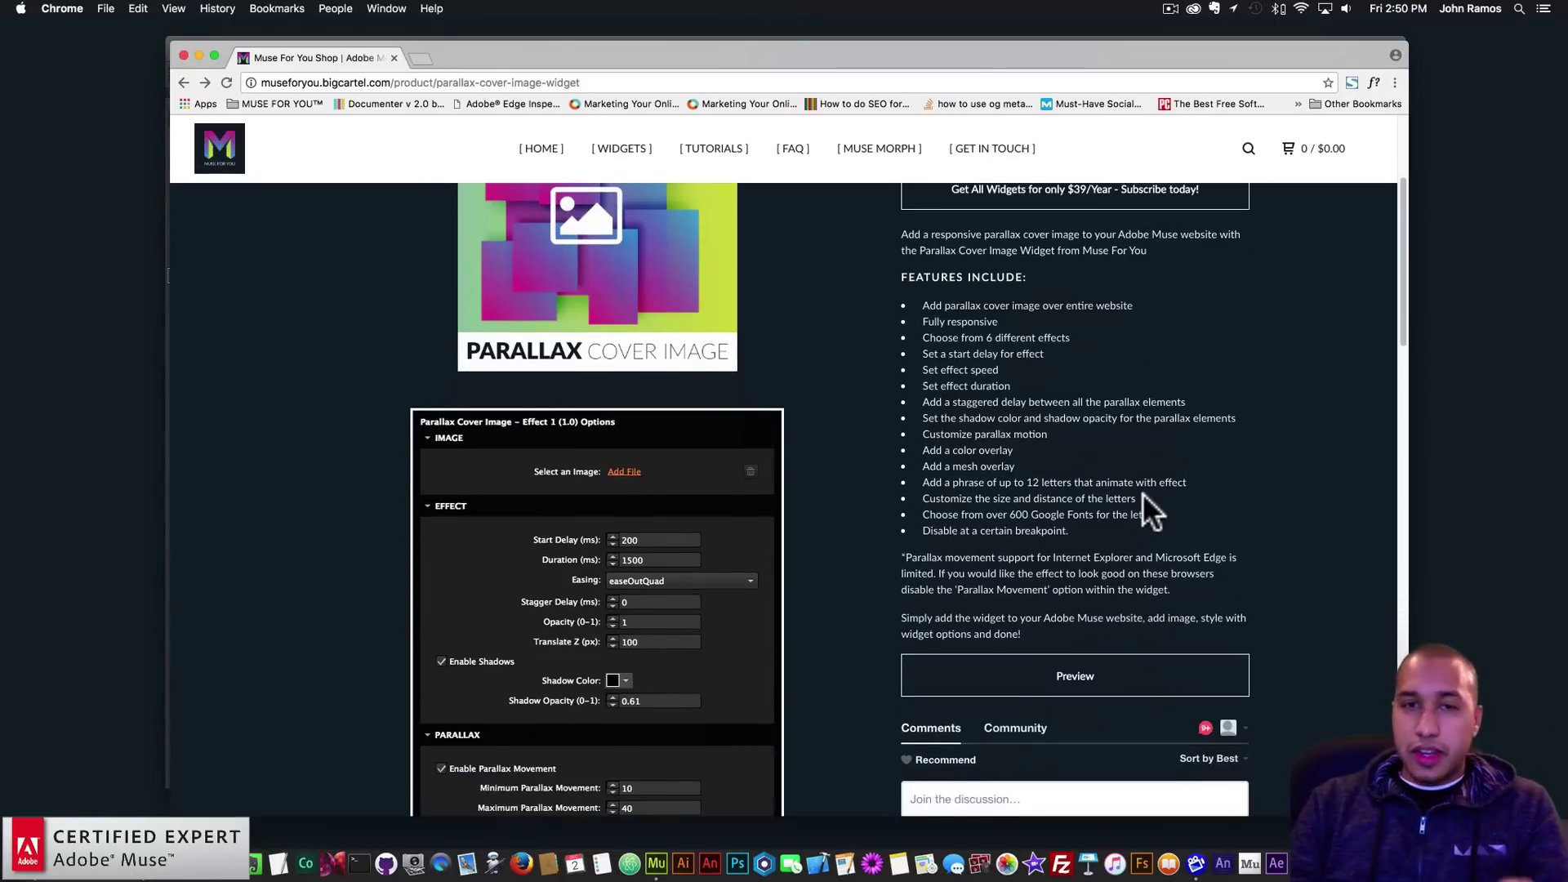
pyautogui.click(1077, 631)
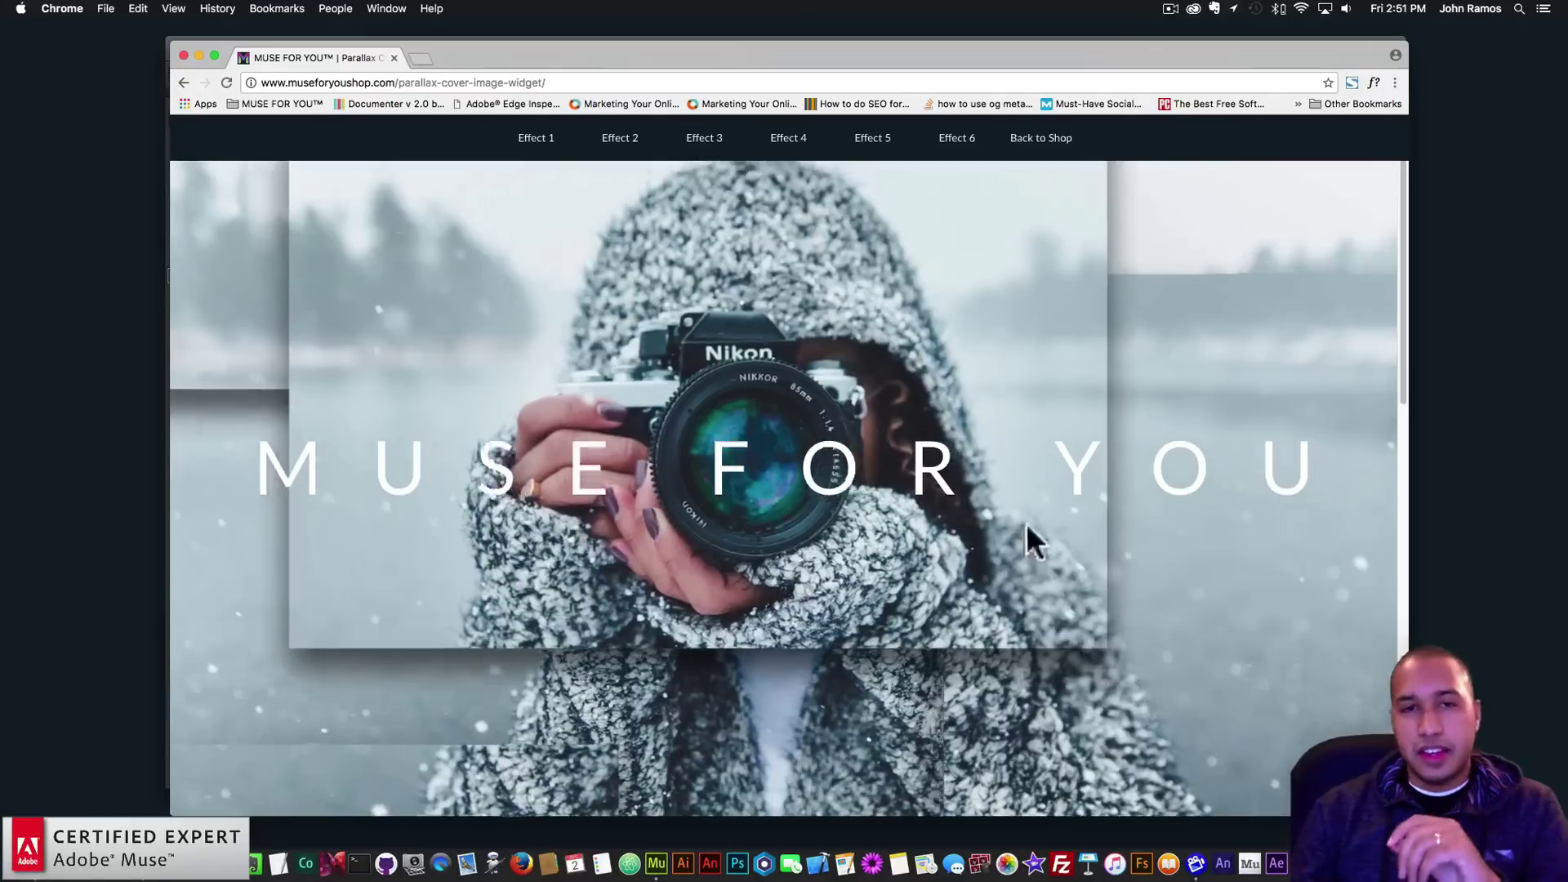
# Step: View the parallax demos for Effects 1 through 6, comparing Effect 1 with Effect 2 before continuing to the rest
pyautogui.click(615, 143)
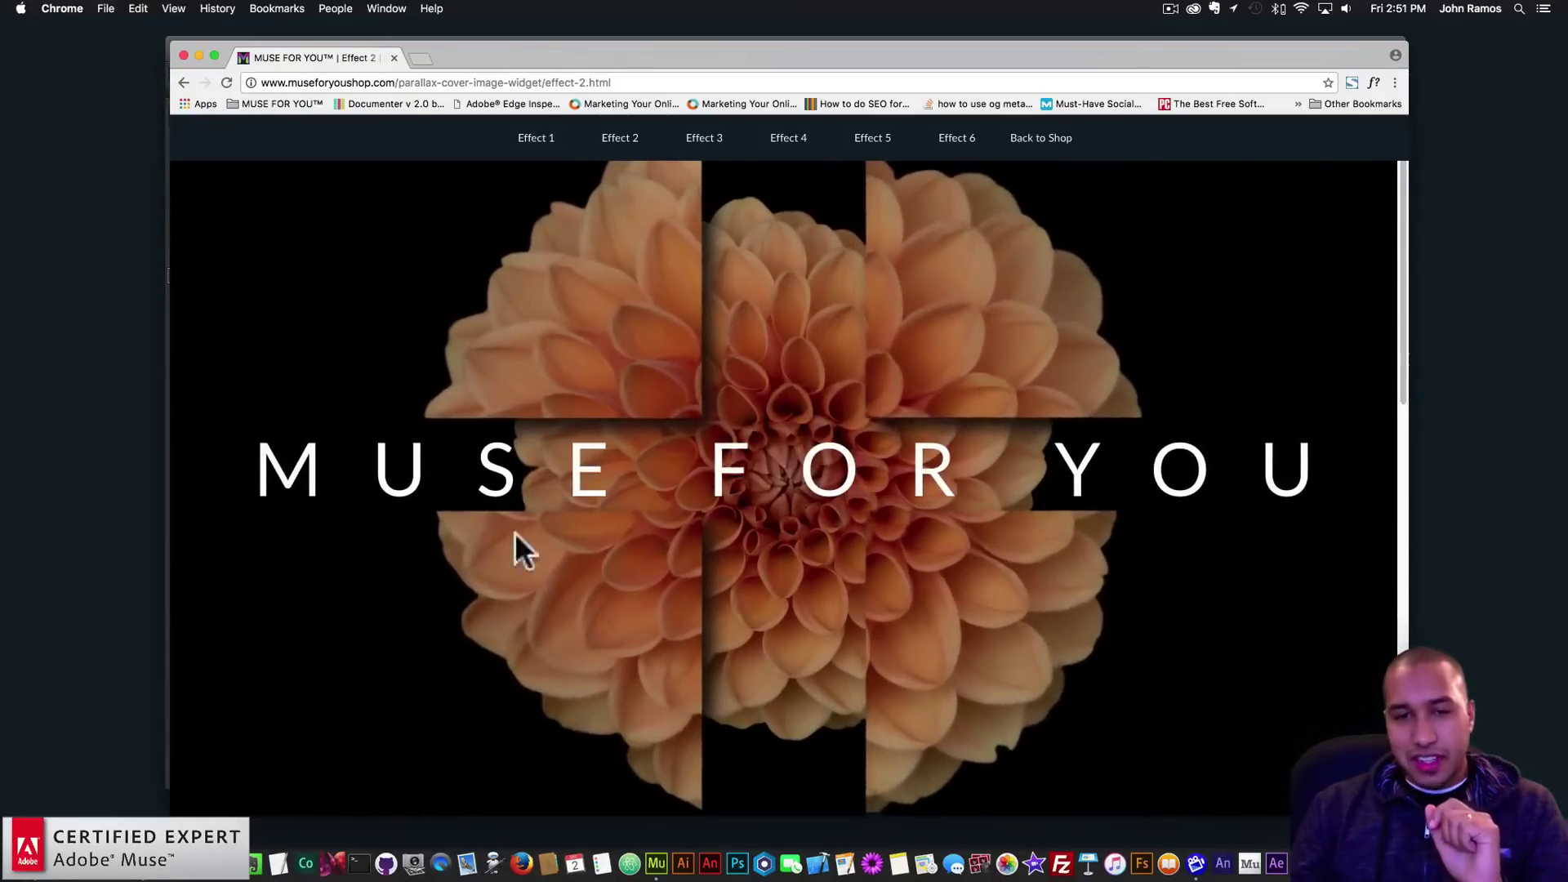
pyautogui.click(552, 147)
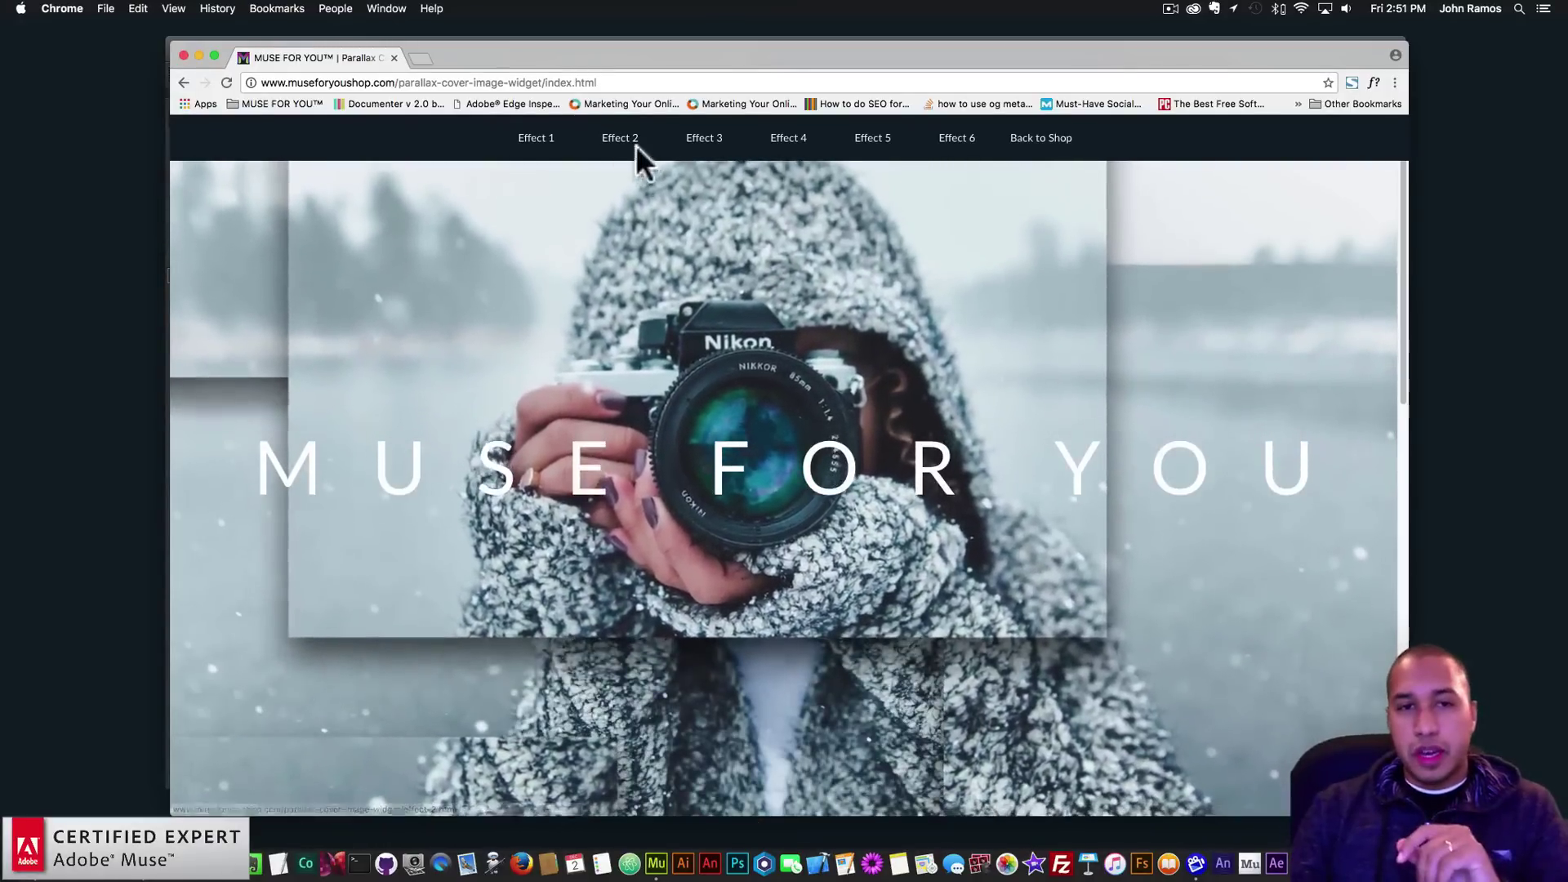
pyautogui.click(623, 141)
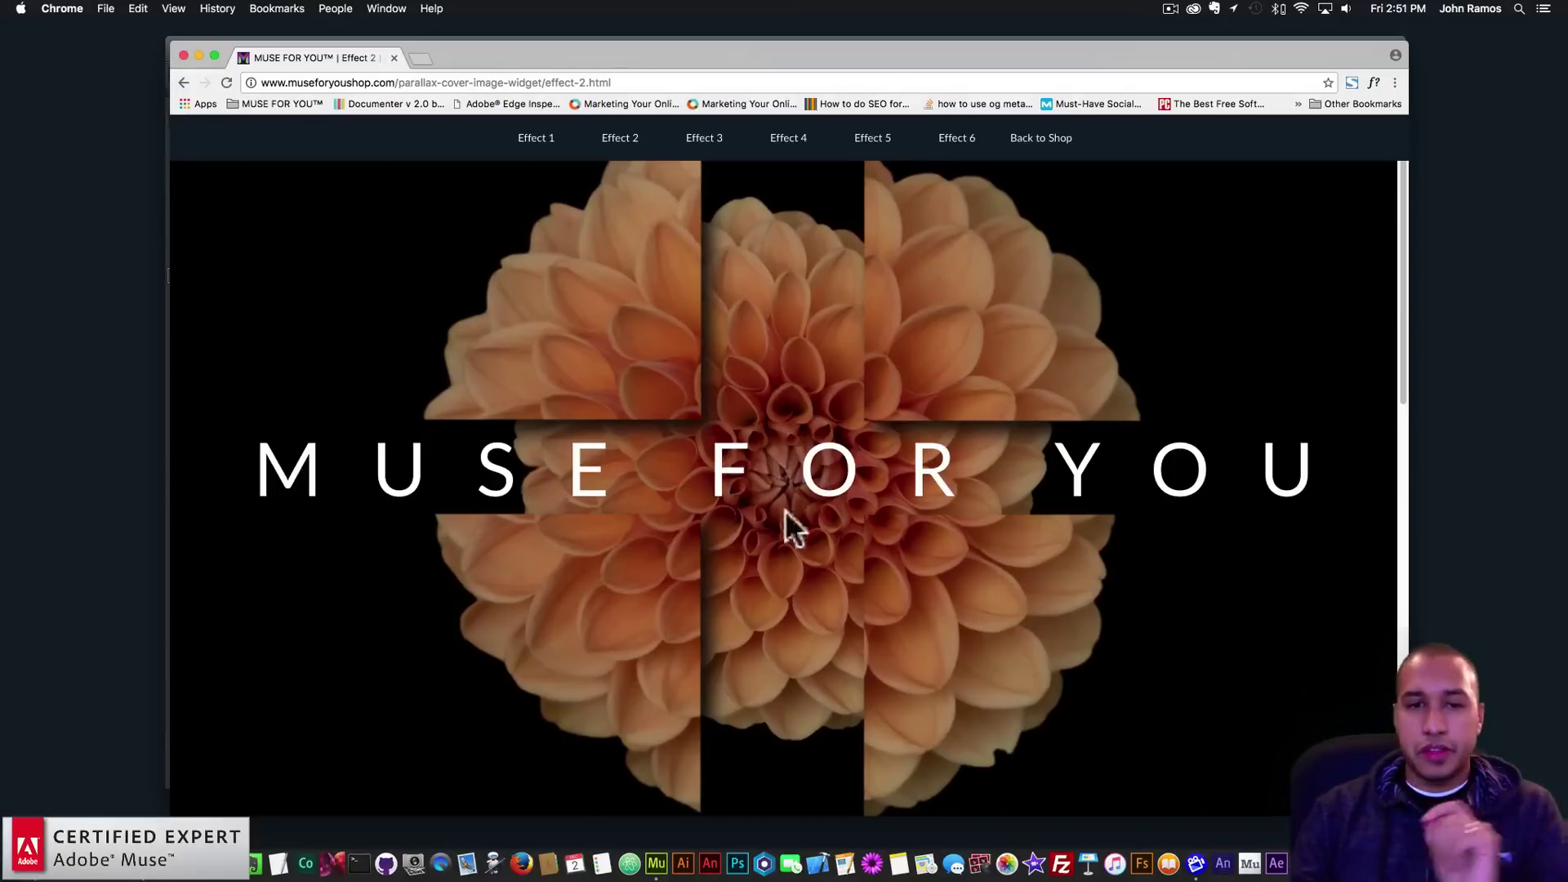
pyautogui.click(706, 139)
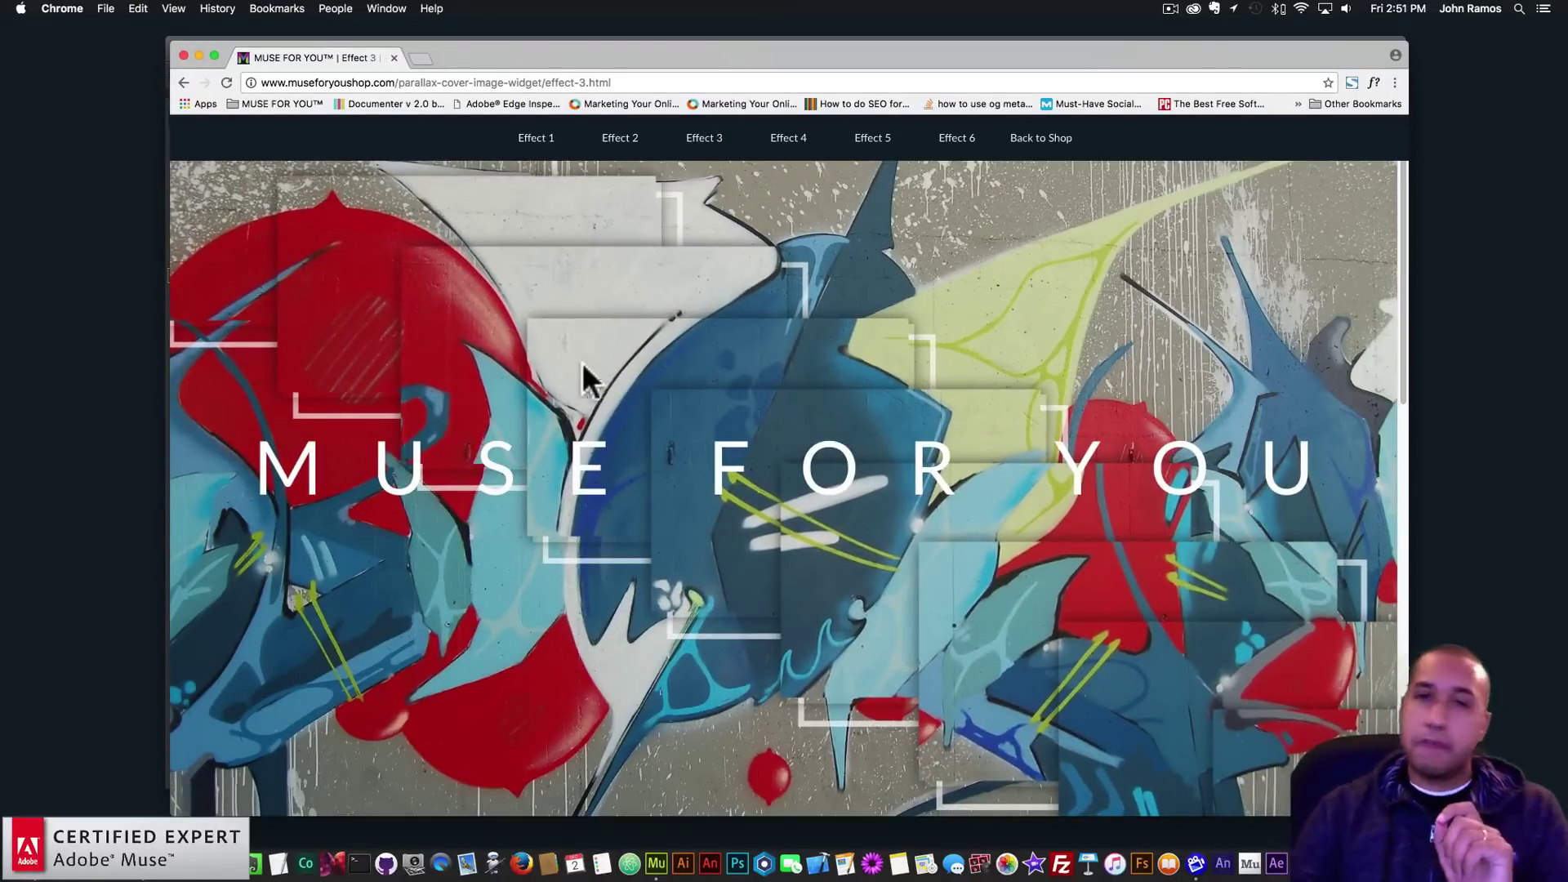
pyautogui.click(789, 141)
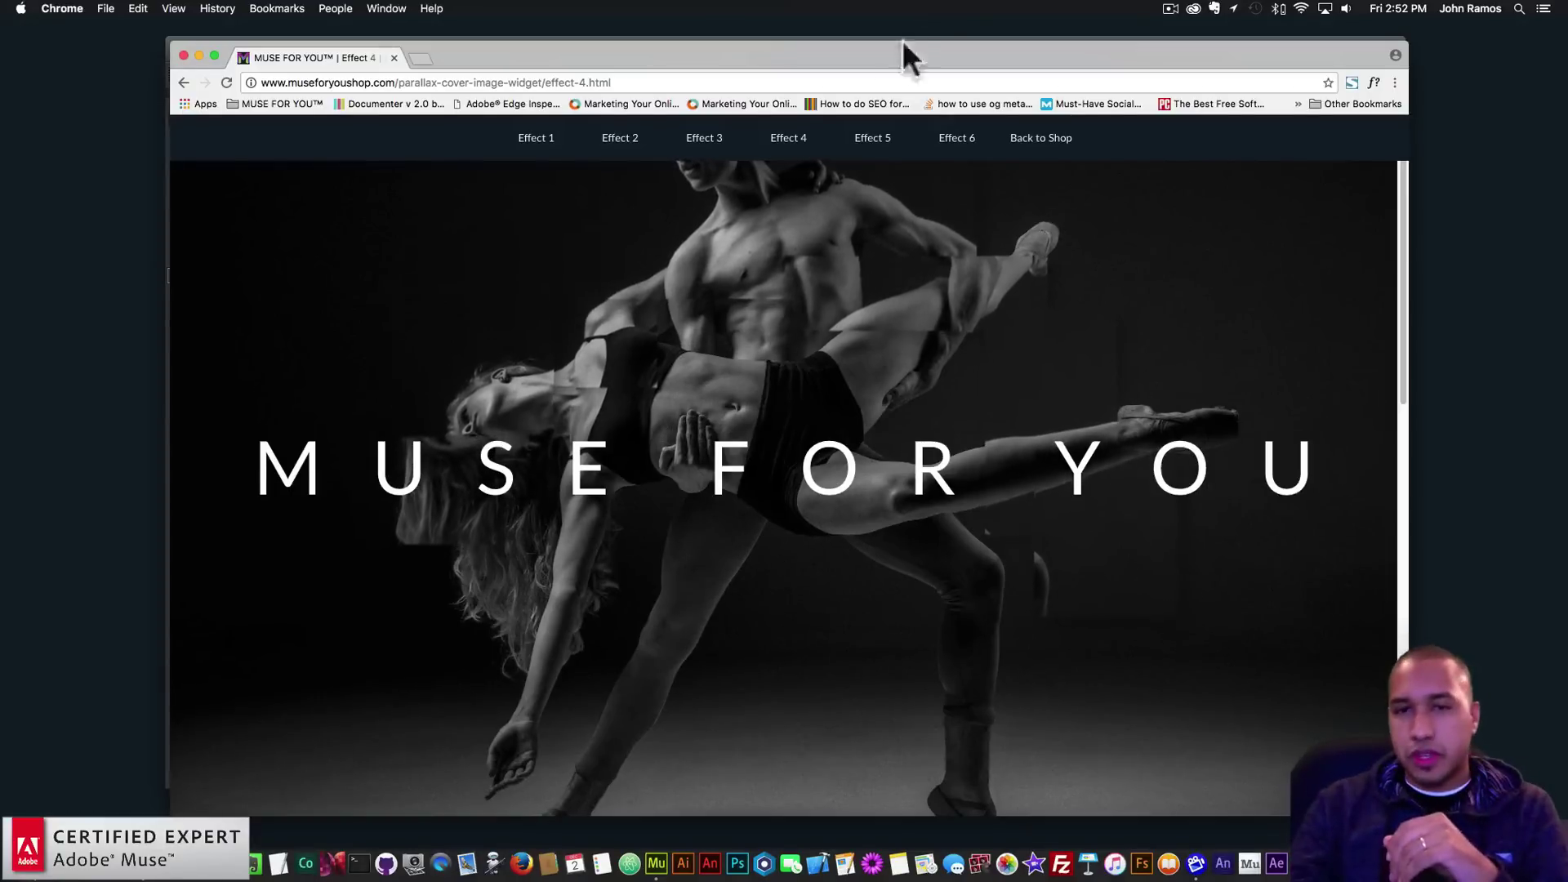
pyautogui.click(882, 141)
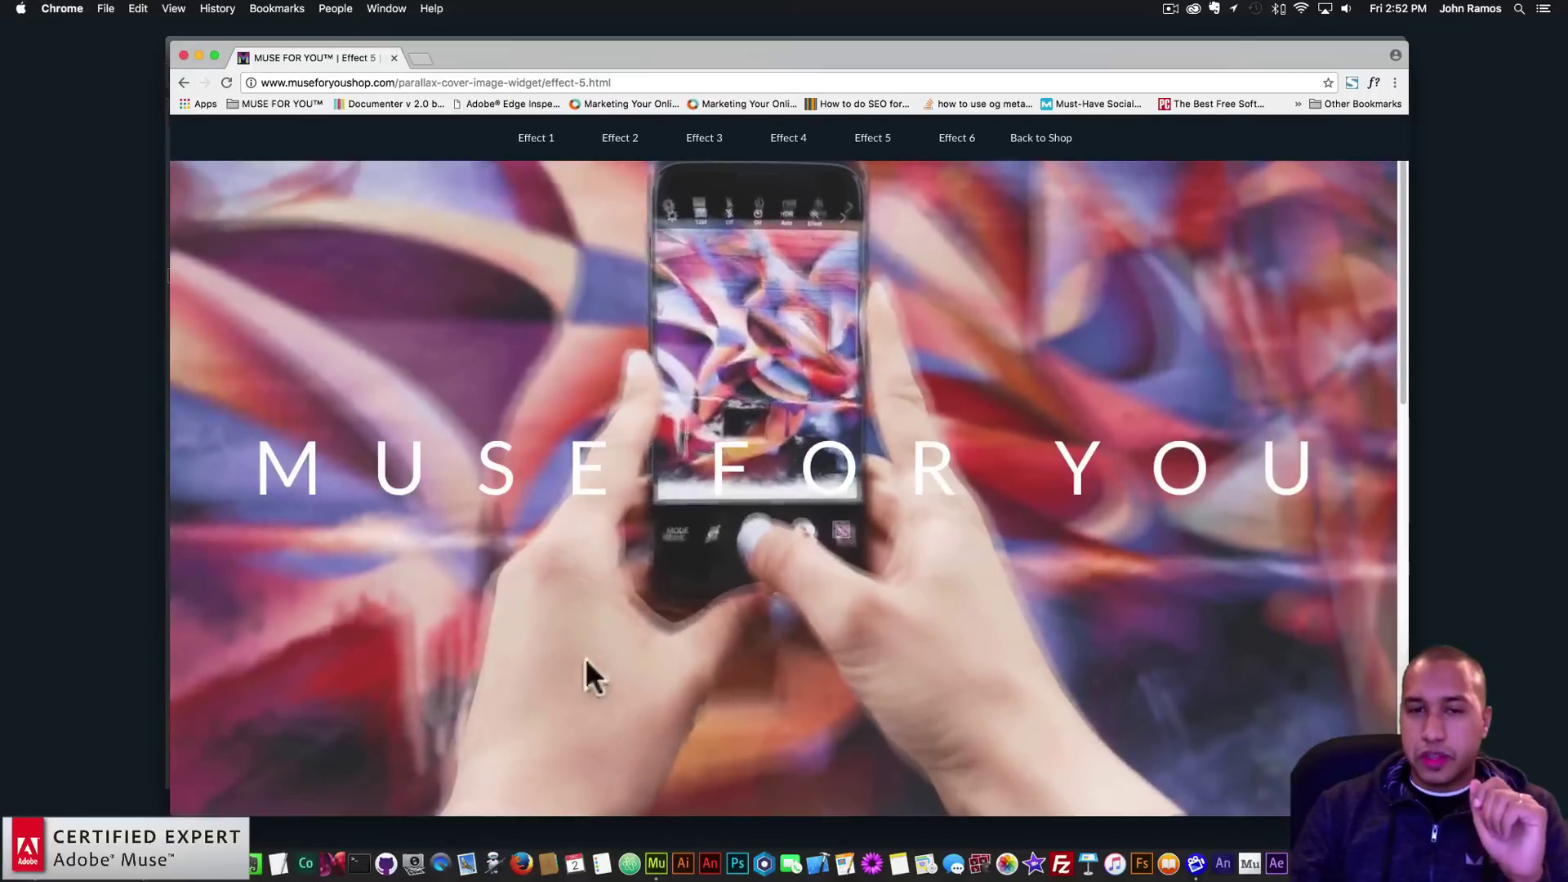
pyautogui.click(956, 139)
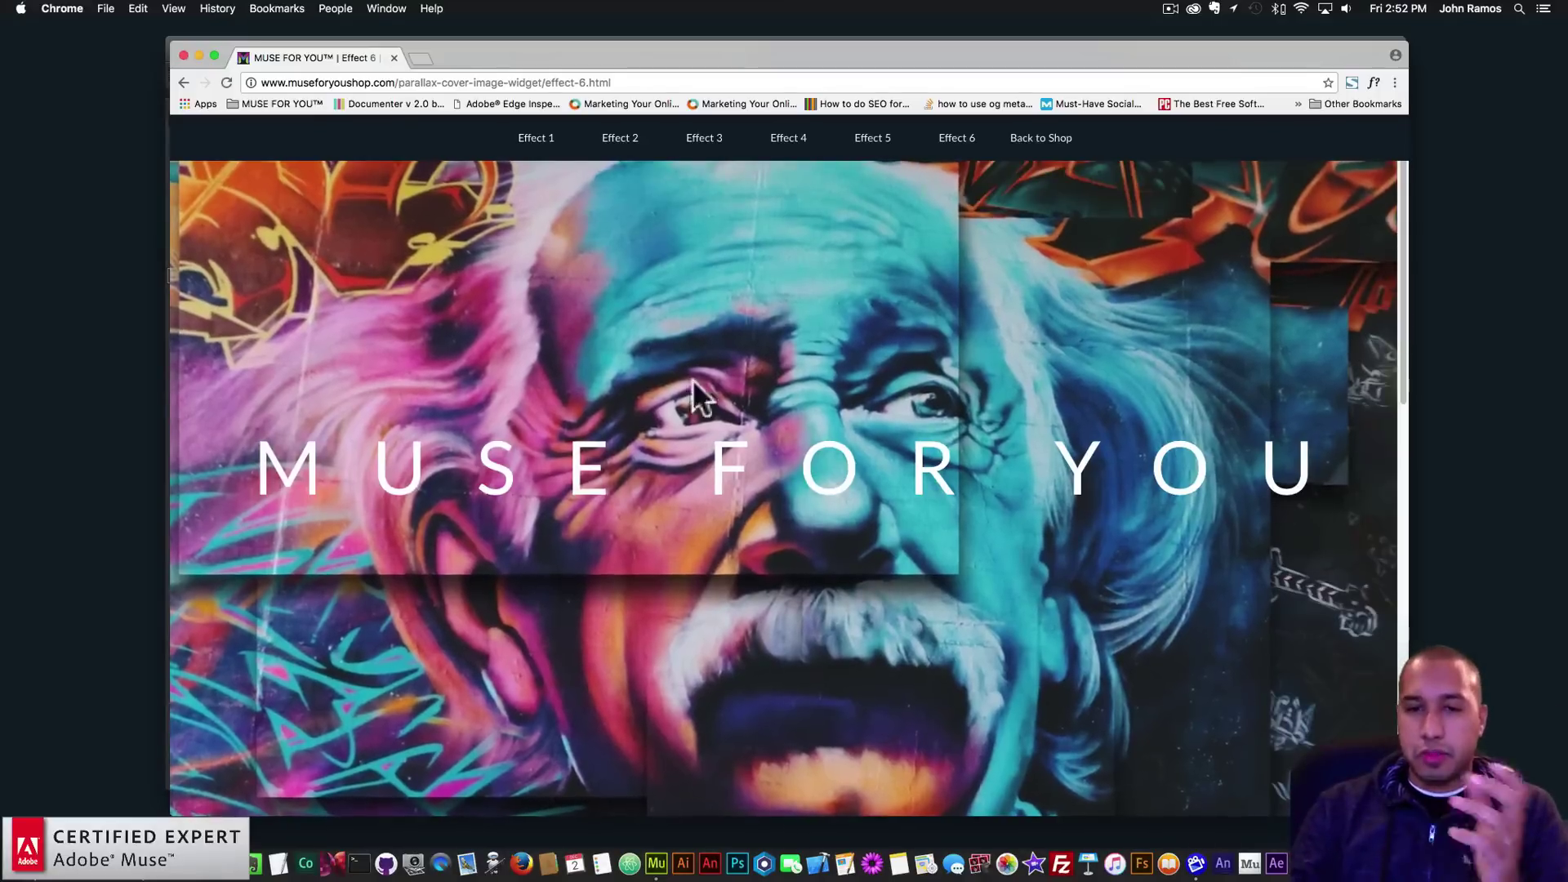
# Step: Shrink the browser window to less than half its width and check how the Effect 6 cover image responds while scrolling
pyautogui.moveTo(1405, 208); pyautogui.dragTo(1334, 182)
pyautogui.moveTo(1406, 804); pyautogui.dragTo(686, 521)
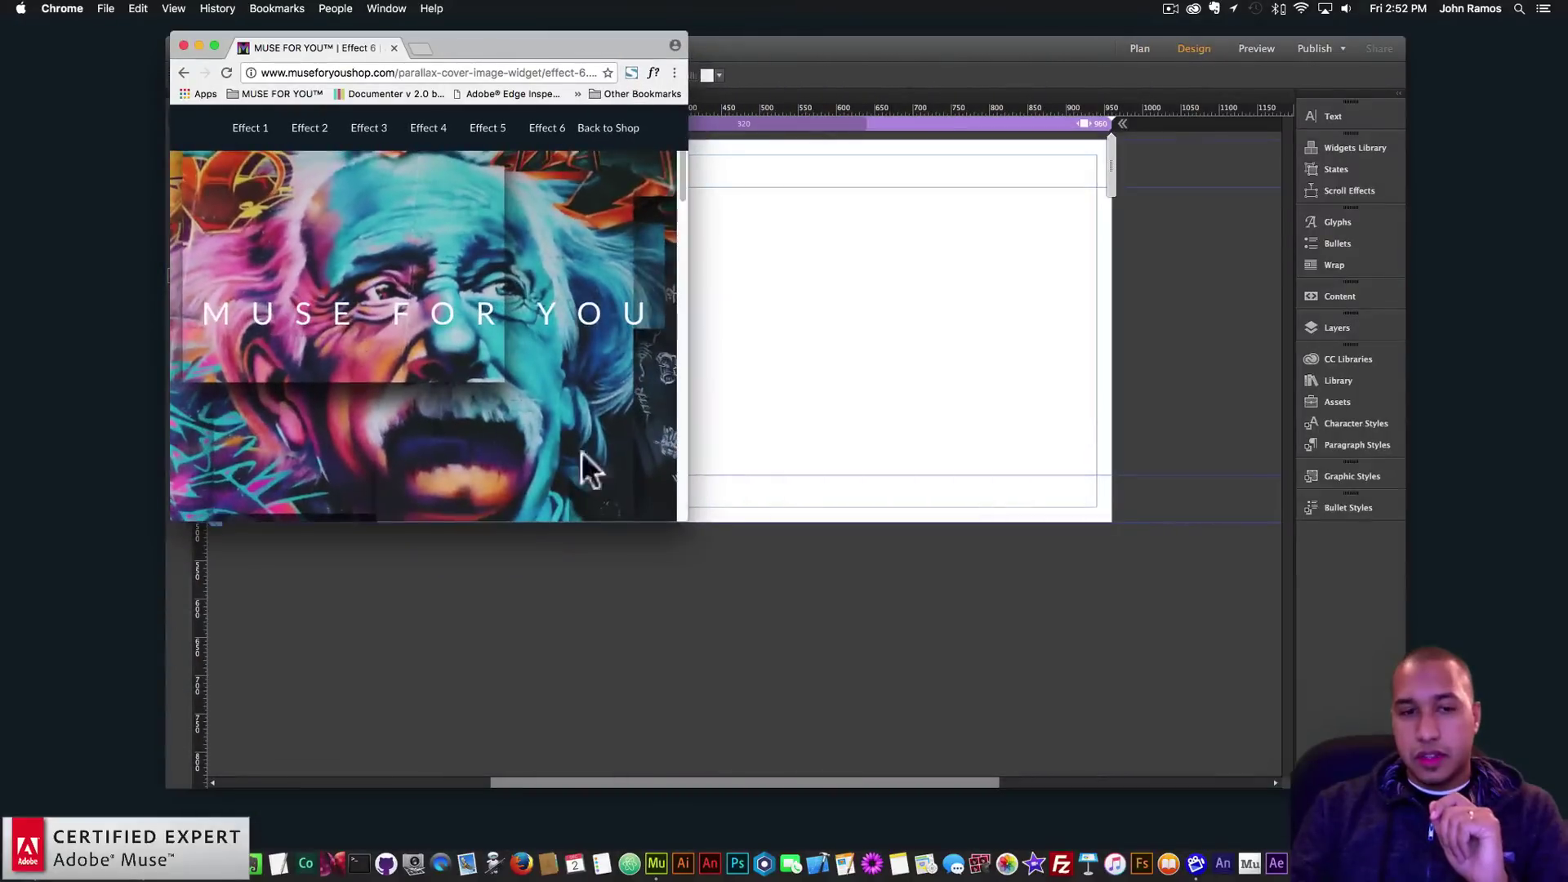
pyautogui.scroll(-5, 552, 434)
pyautogui.scroll(5, 552, 435)
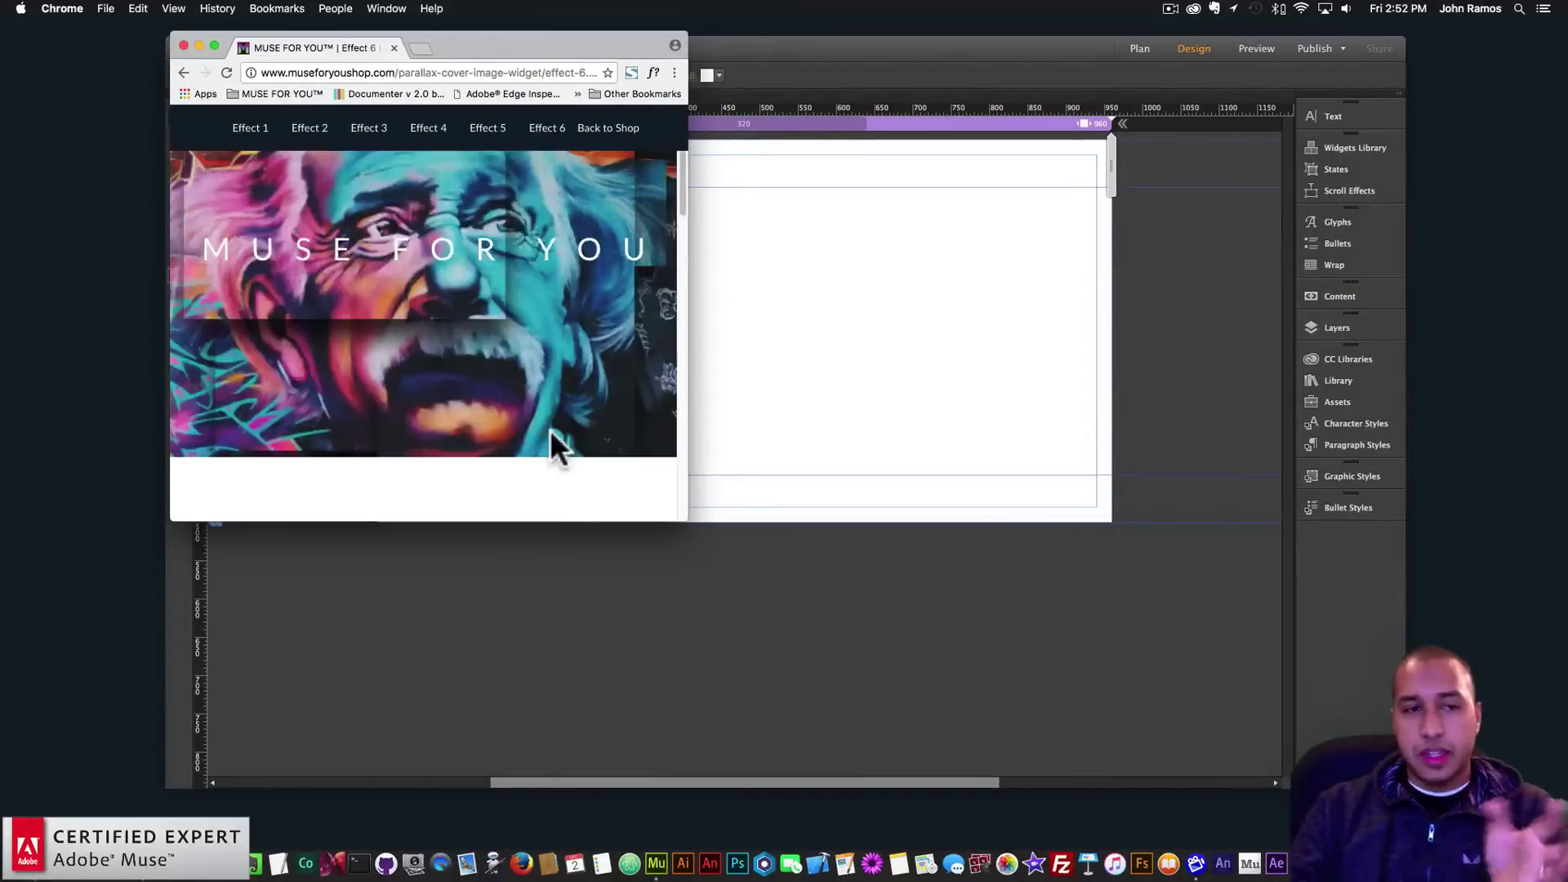
pyautogui.scroll(-10, 552, 435)
pyautogui.scroll(10, 551, 428)
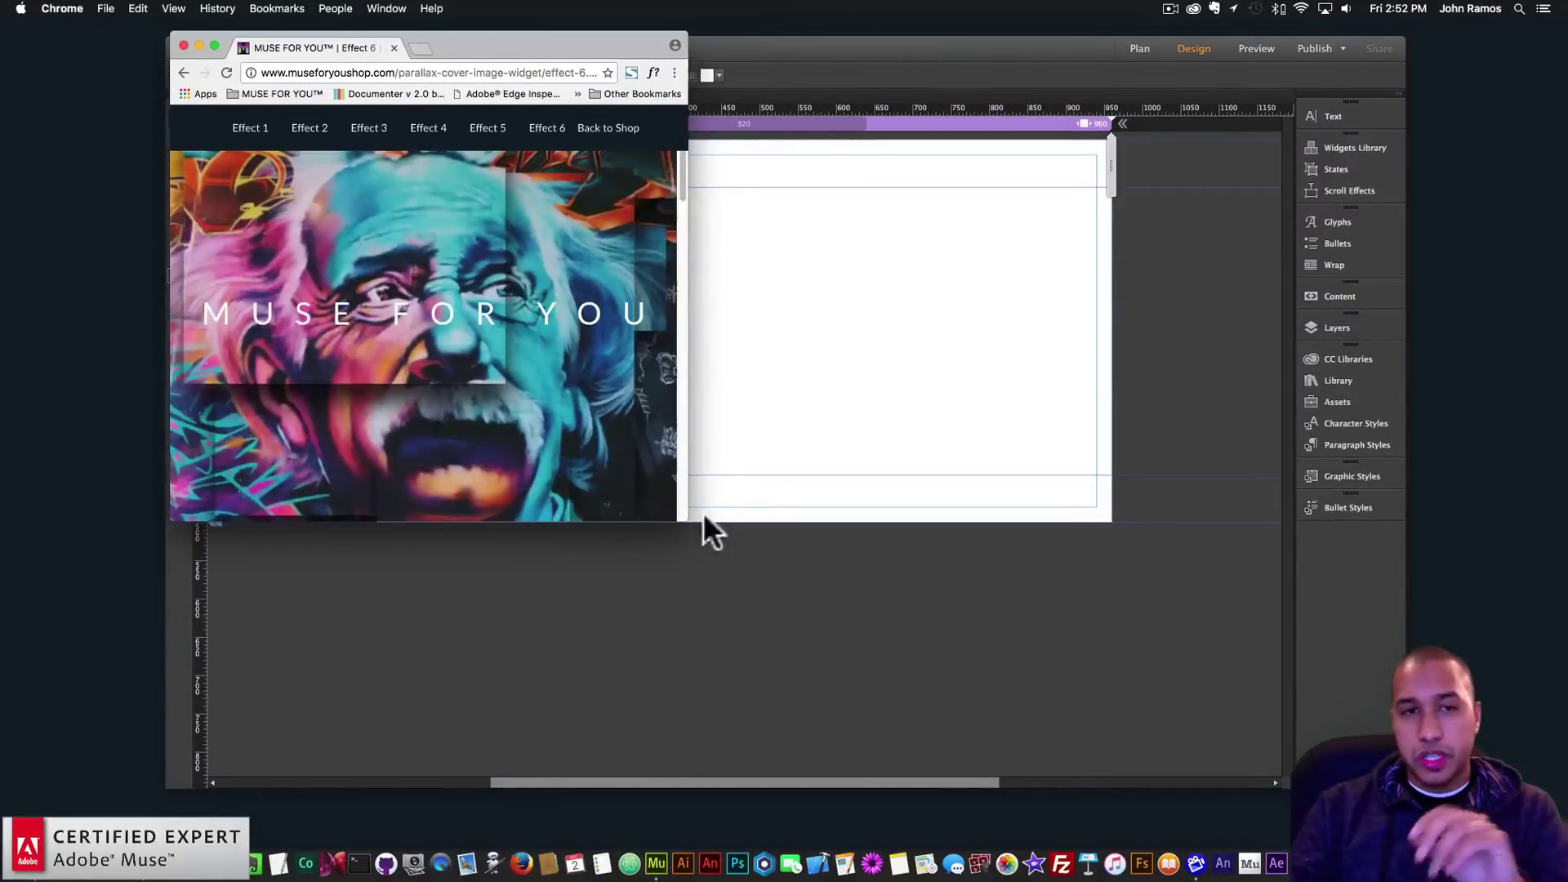
# Step: Narrow the browser window to mobile width and view the Effect 4 demo from the compact menu, including its page content
pyautogui.moveTo(686, 521); pyautogui.dragTo(560, 525)
pyautogui.click(193, 127)
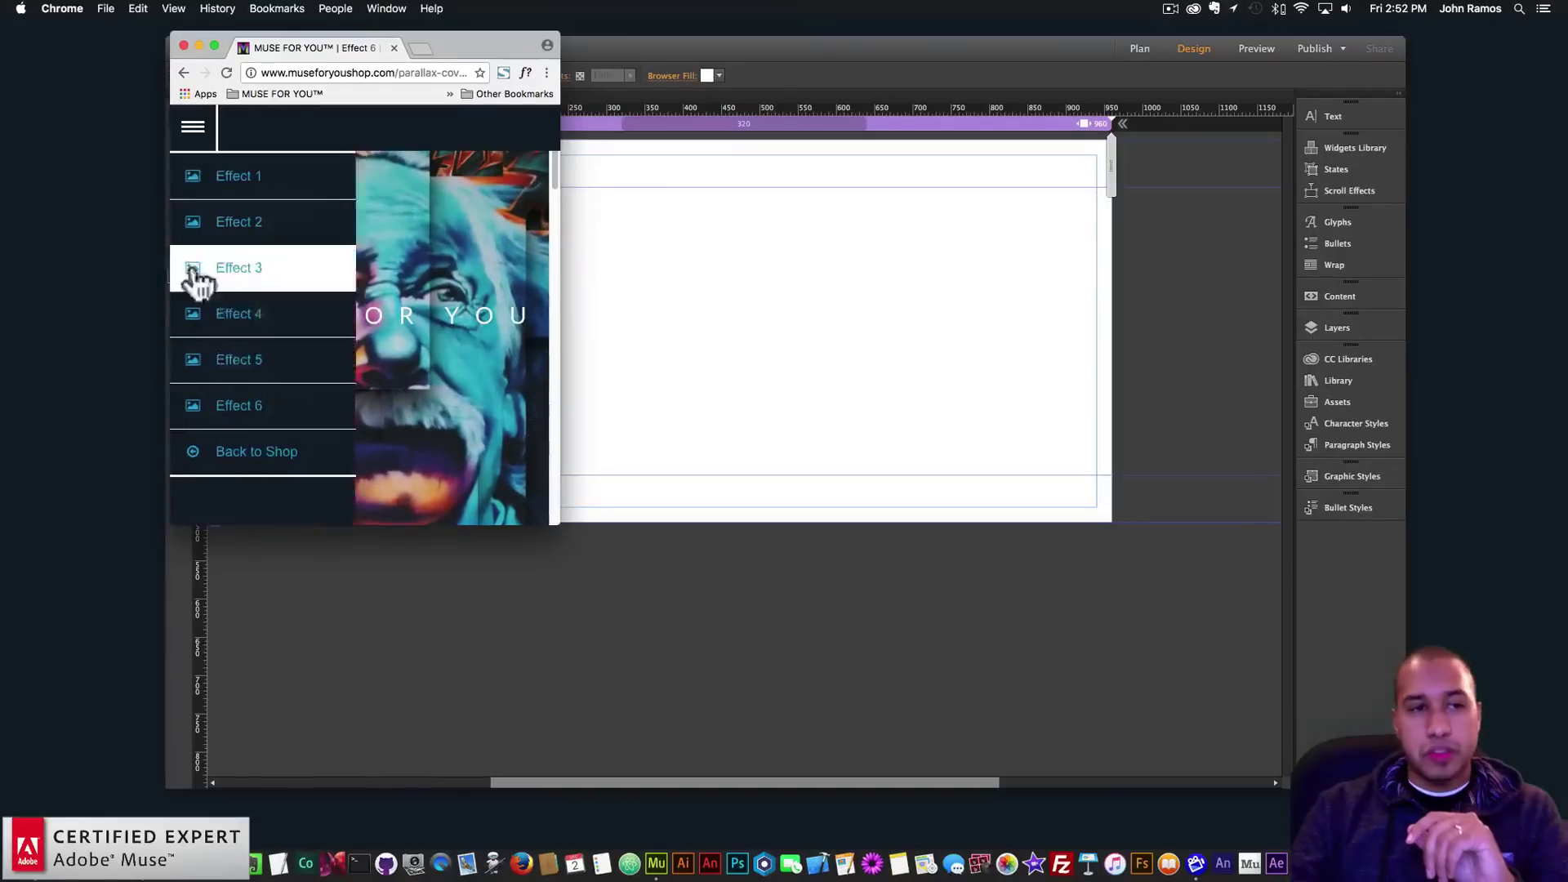
pyautogui.click(226, 313)
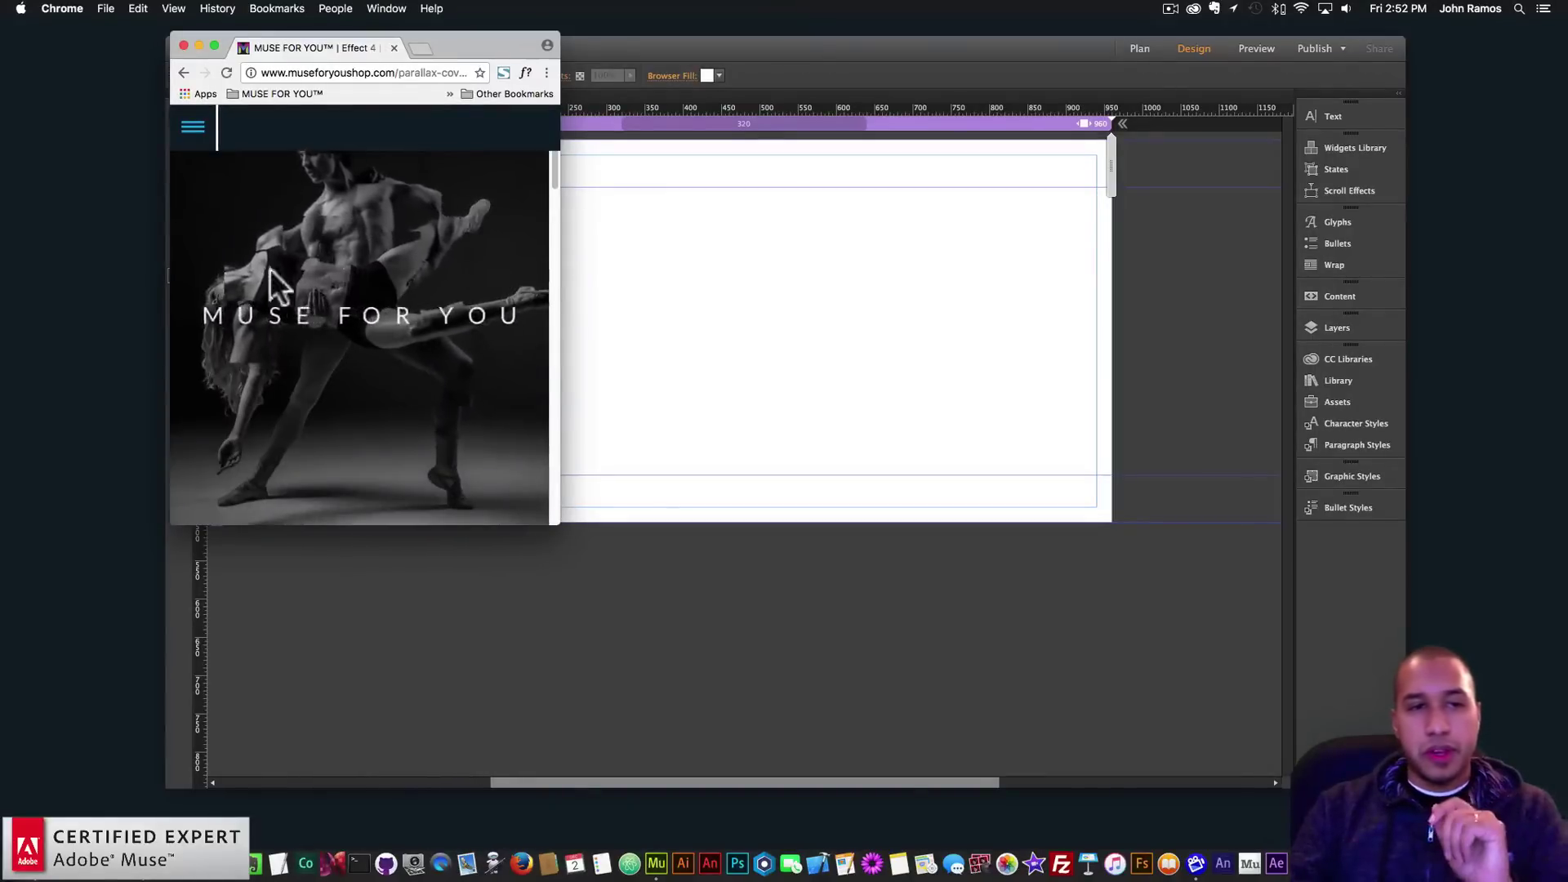
pyautogui.scroll(-5, 371, 433)
pyautogui.scroll(8, 370, 433)
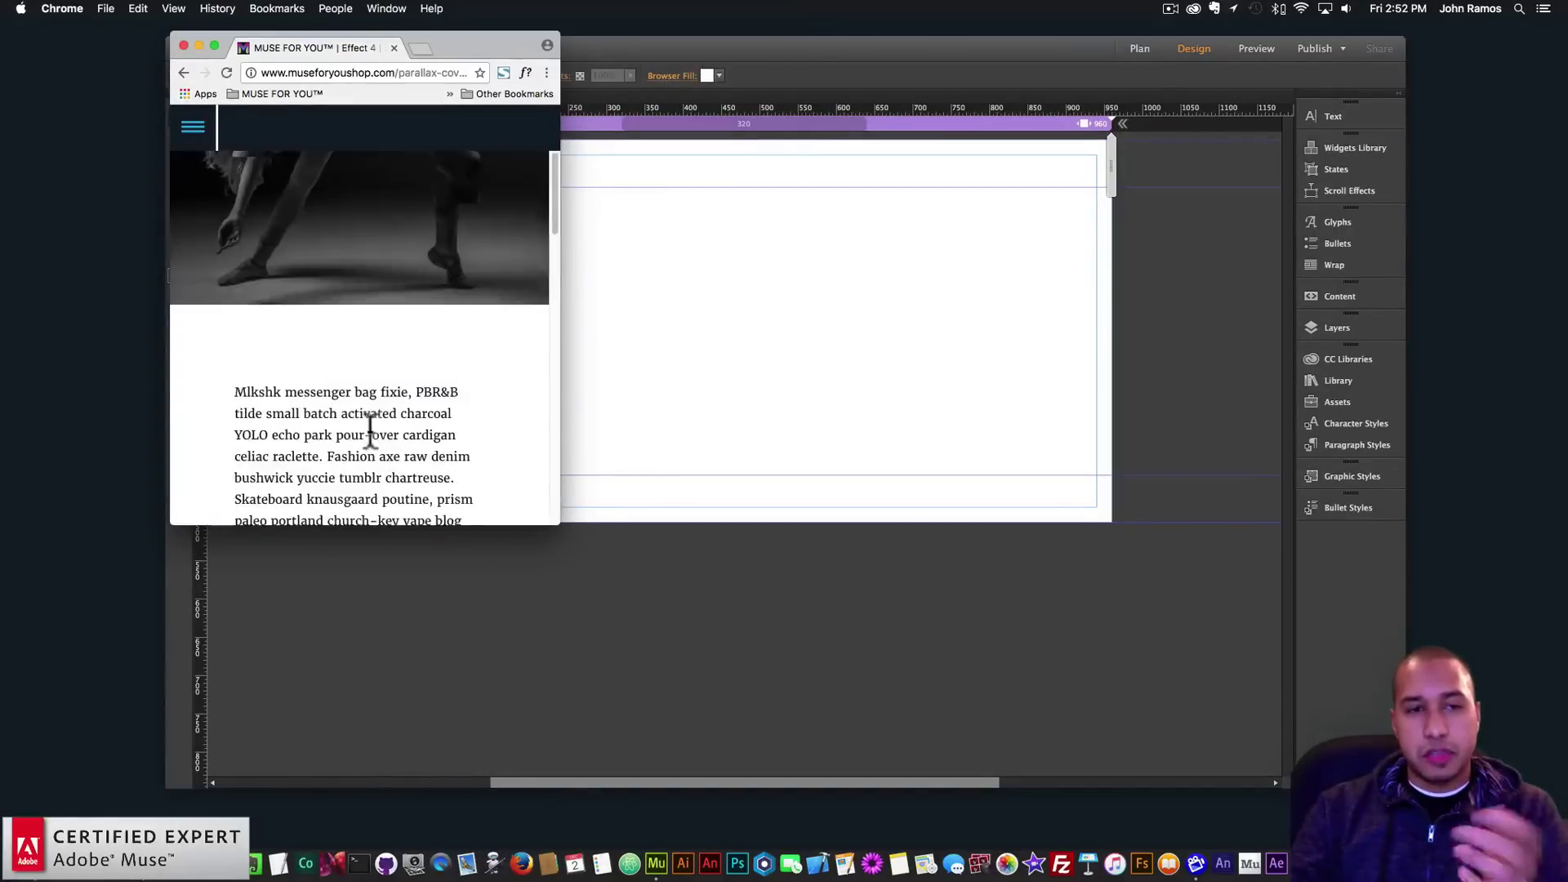
# Step: View the Effect 2 and Effect 4 demos at mobile width, and the Effect 1 demo in a widened window
pyautogui.click(194, 127)
pyautogui.click(210, 234)
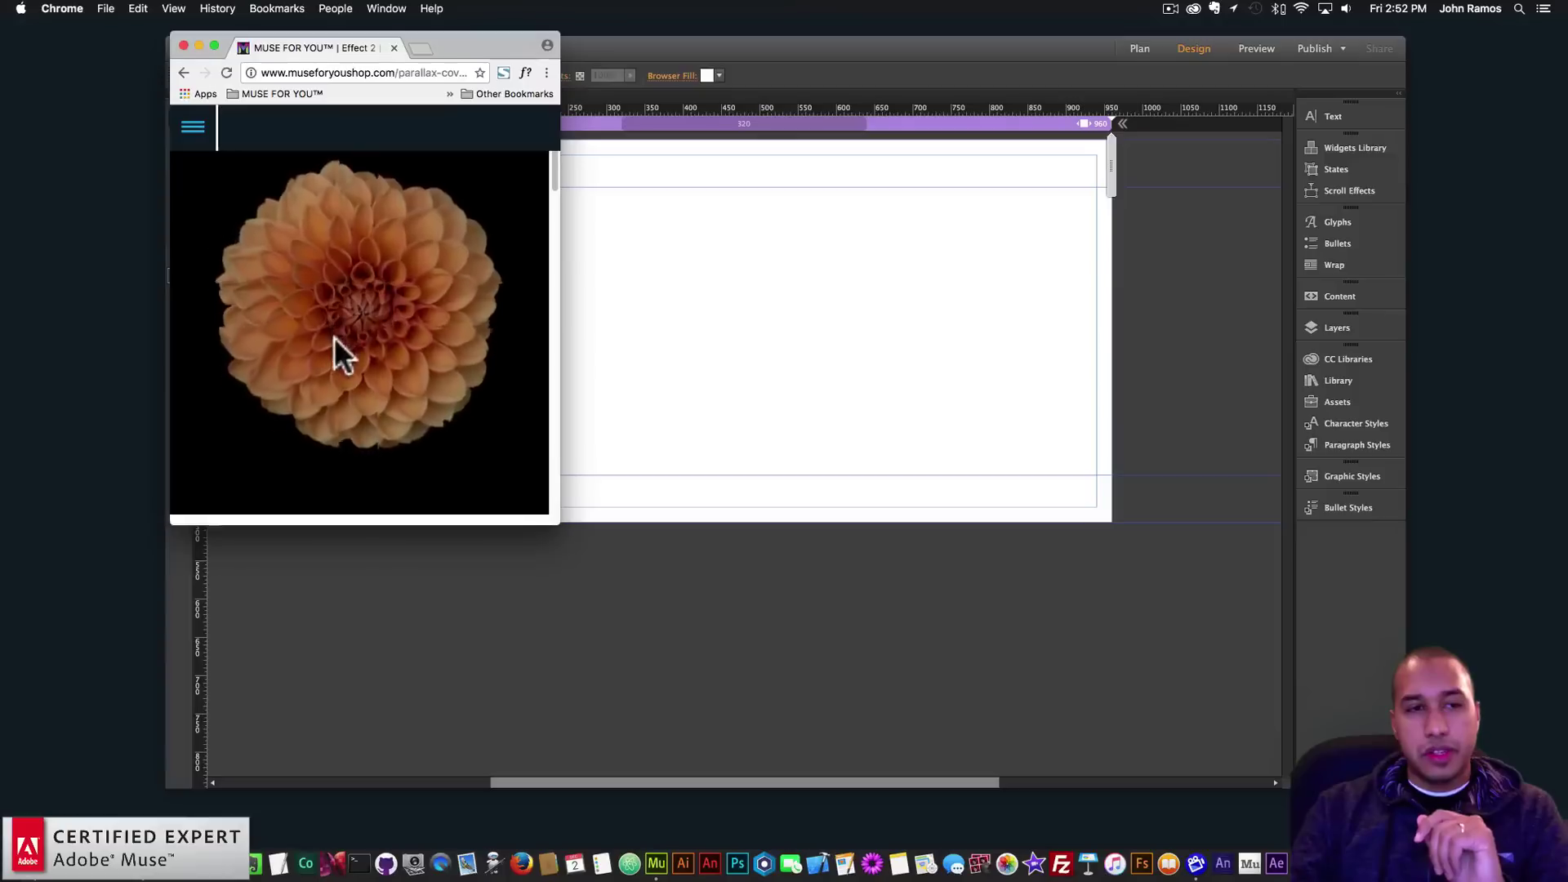
pyautogui.click(193, 127)
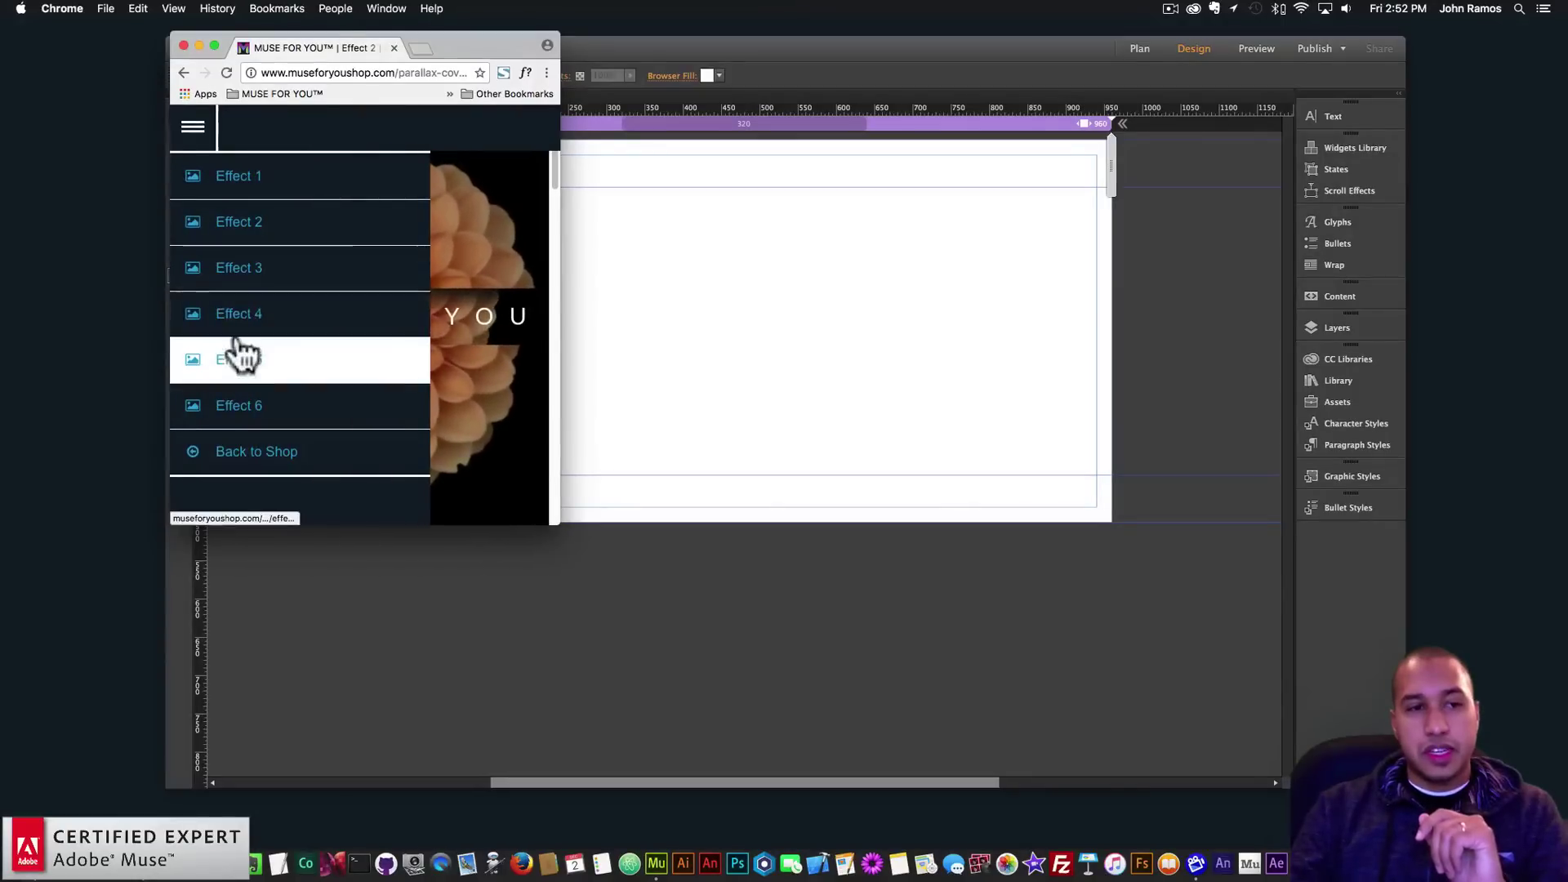
pyautogui.click(274, 319)
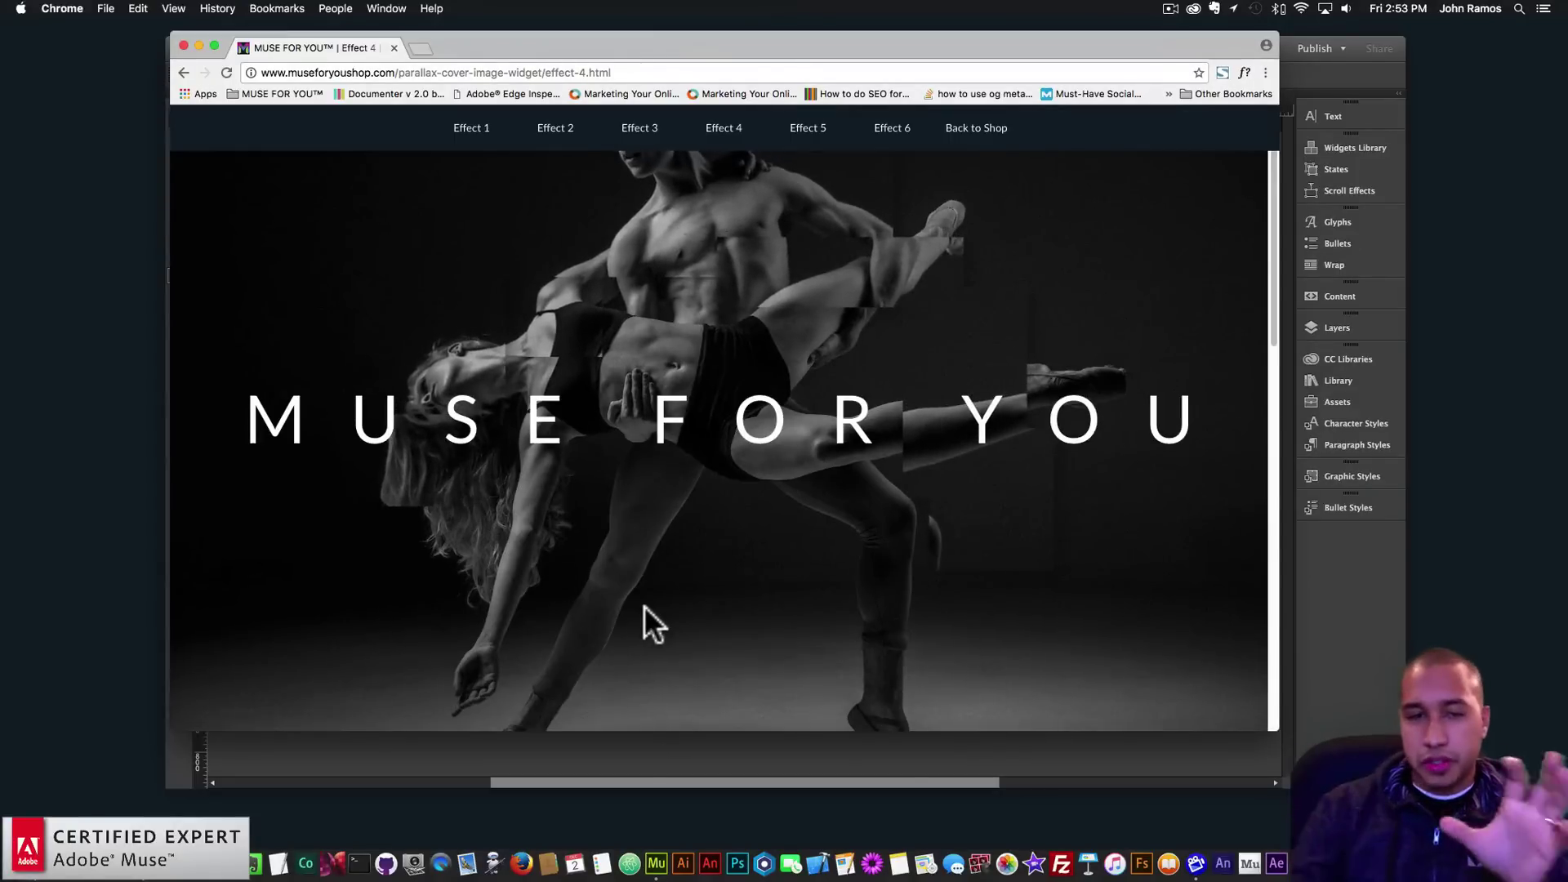
pyautogui.click(480, 148)
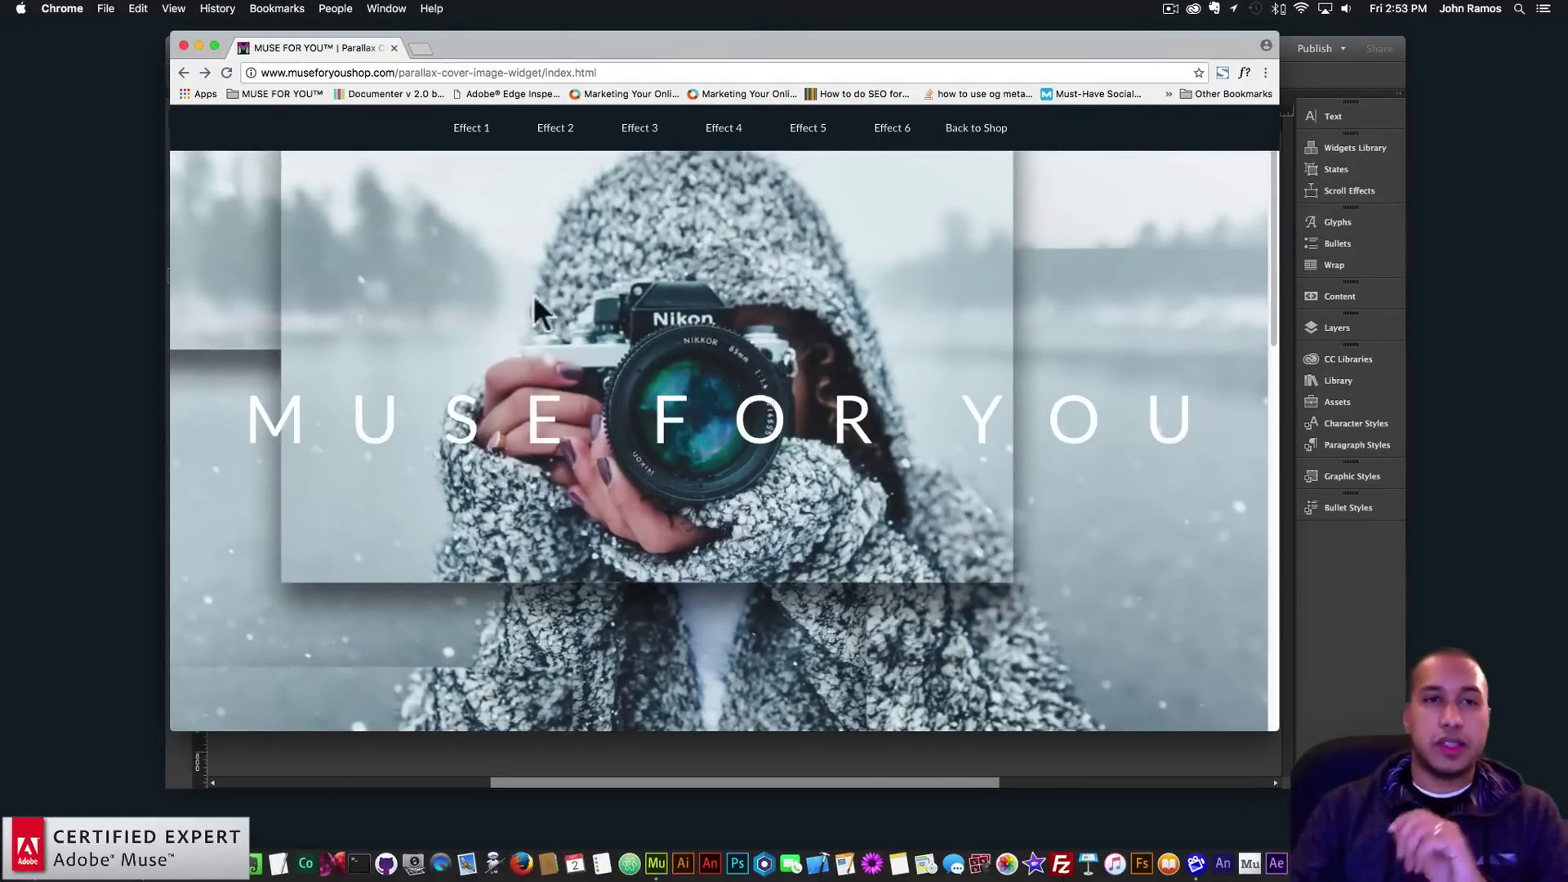
# Step: Open museforyoushop.com in a new browser tab and enter the widget shop through the $39/year offer
pyautogui.click(418, 48)
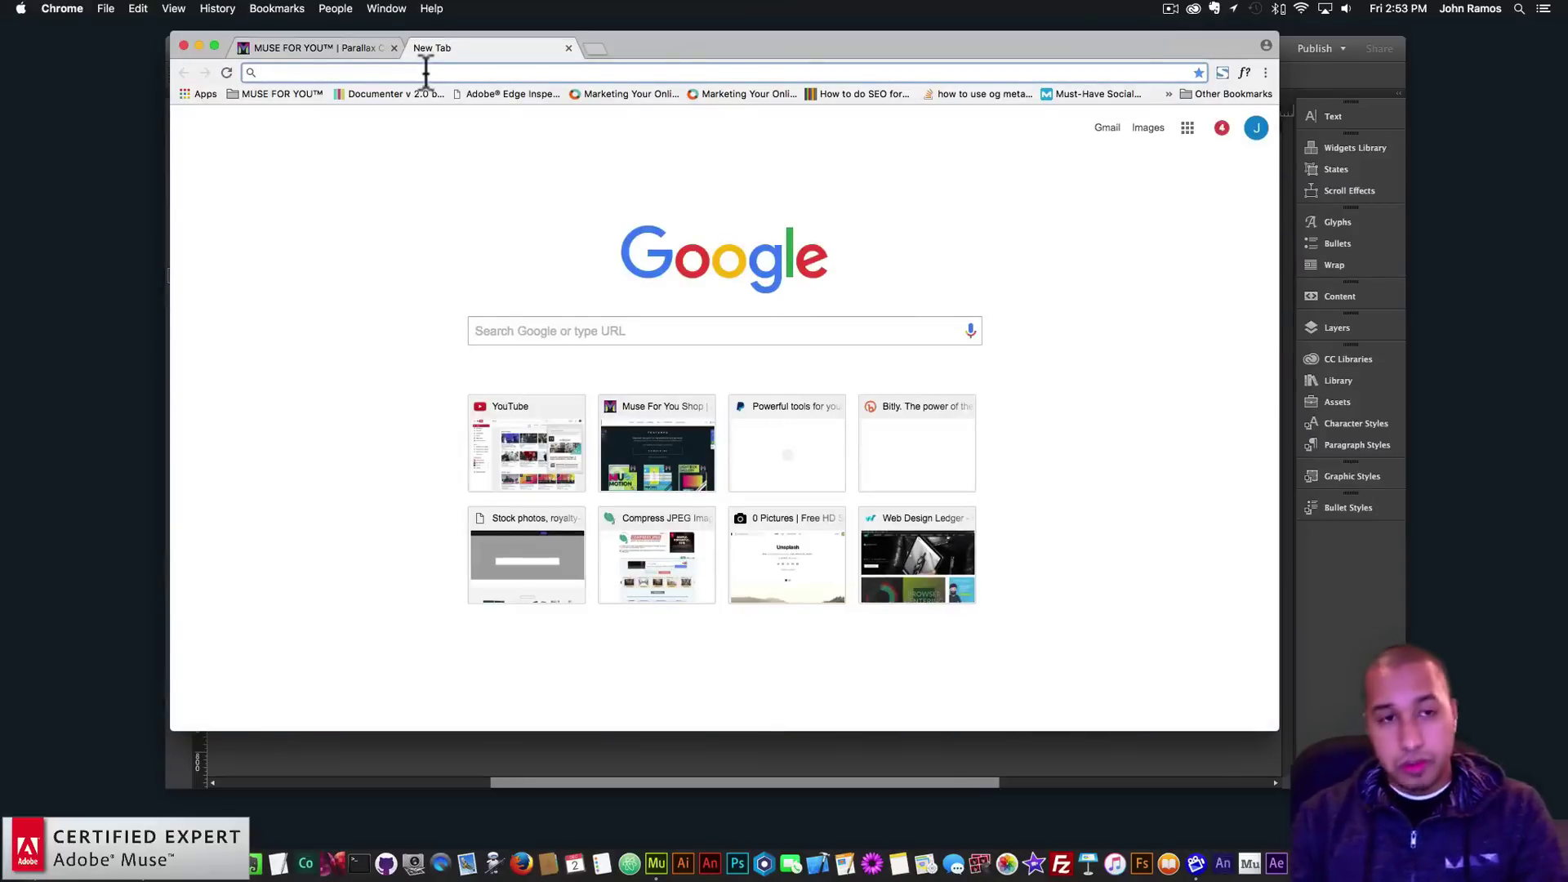
pyautogui.write('museforyoushop.com')
pyautogui.press('Return')
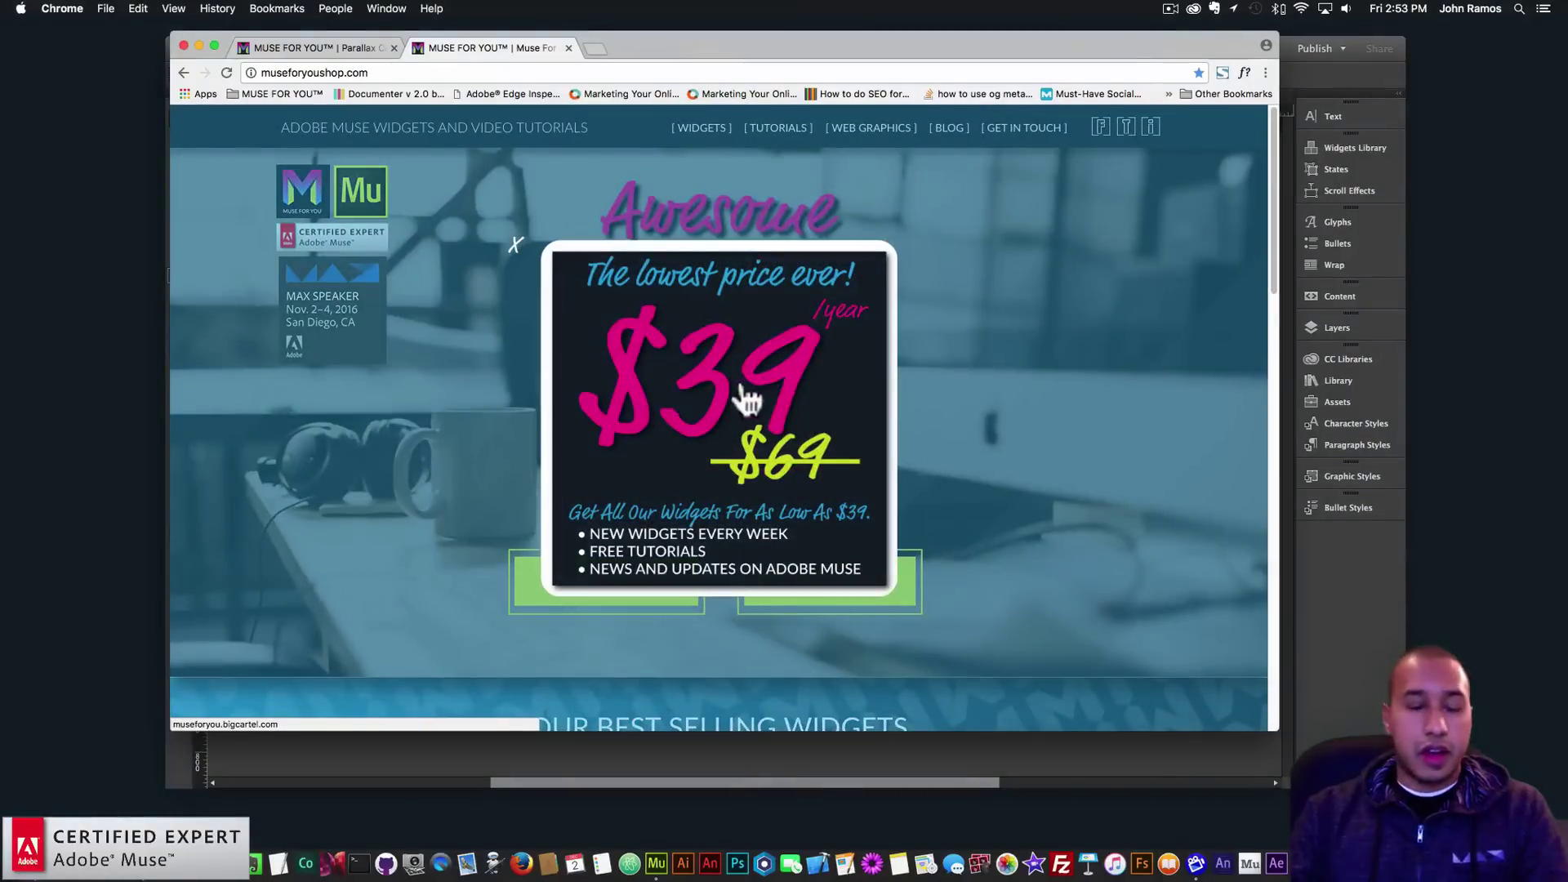
pyautogui.click(729, 403)
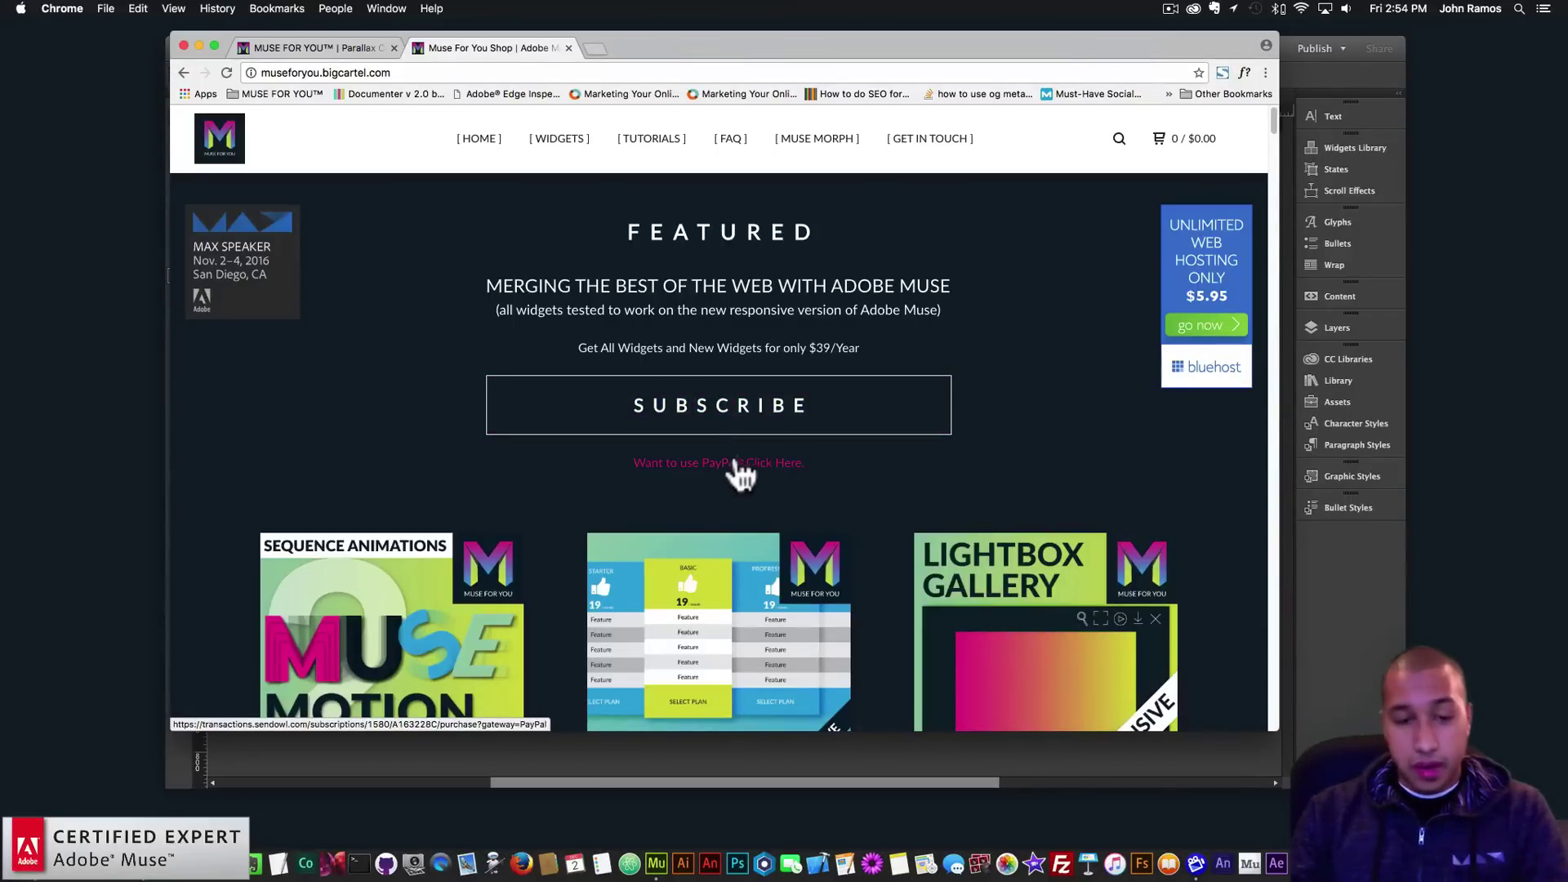
# Step: Browse the shop's widget catalogue well down the page and return to the featured widgets and subscription offer
pyautogui.scroll(-20, 741, 483)
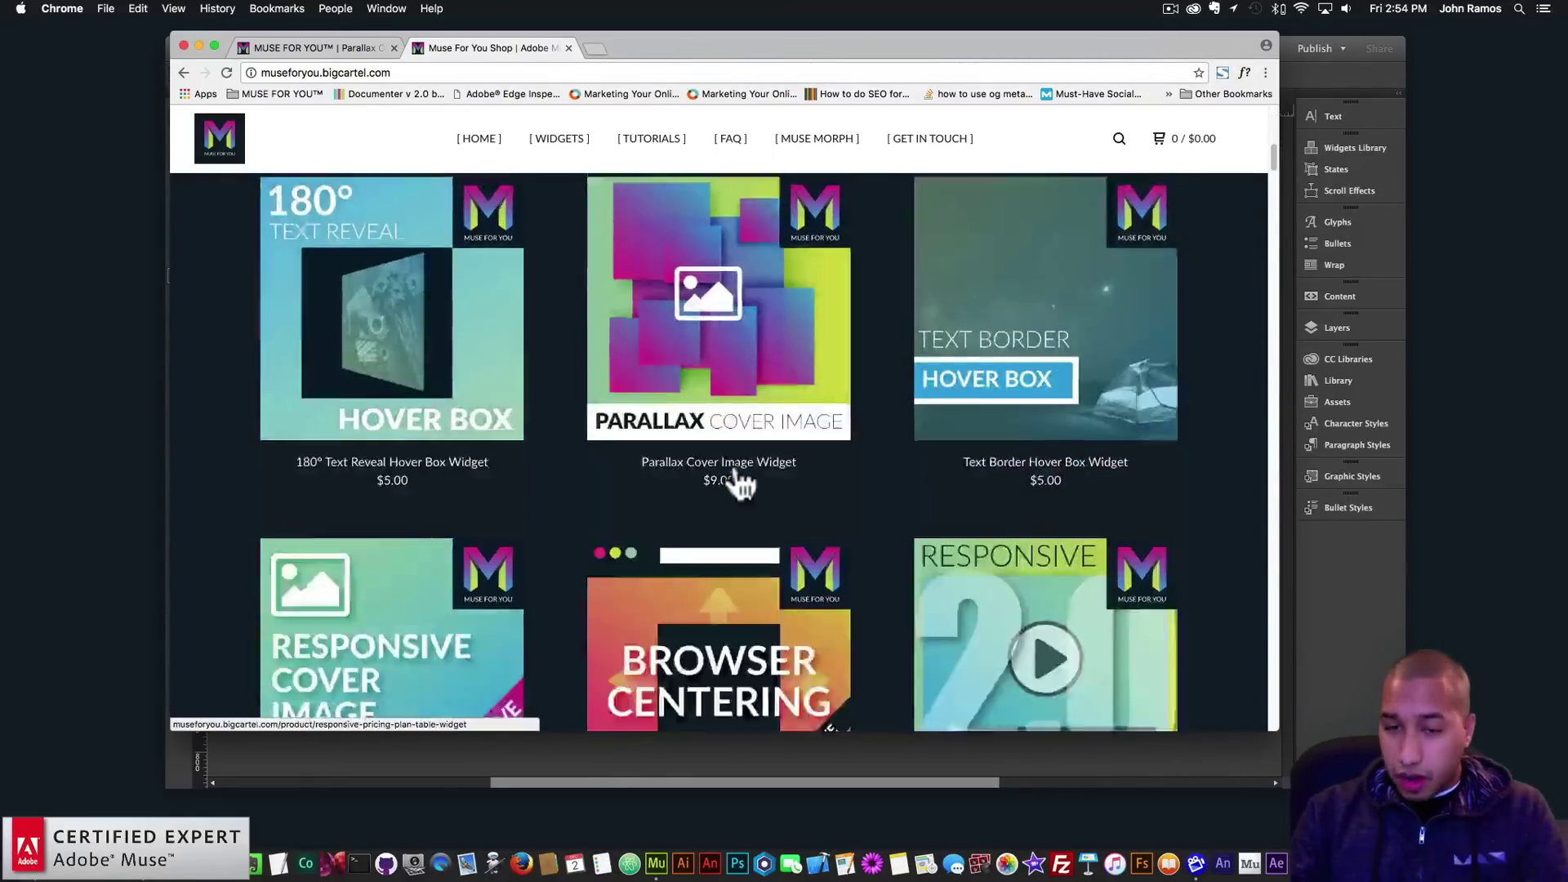
pyautogui.scroll(-20, 740, 481)
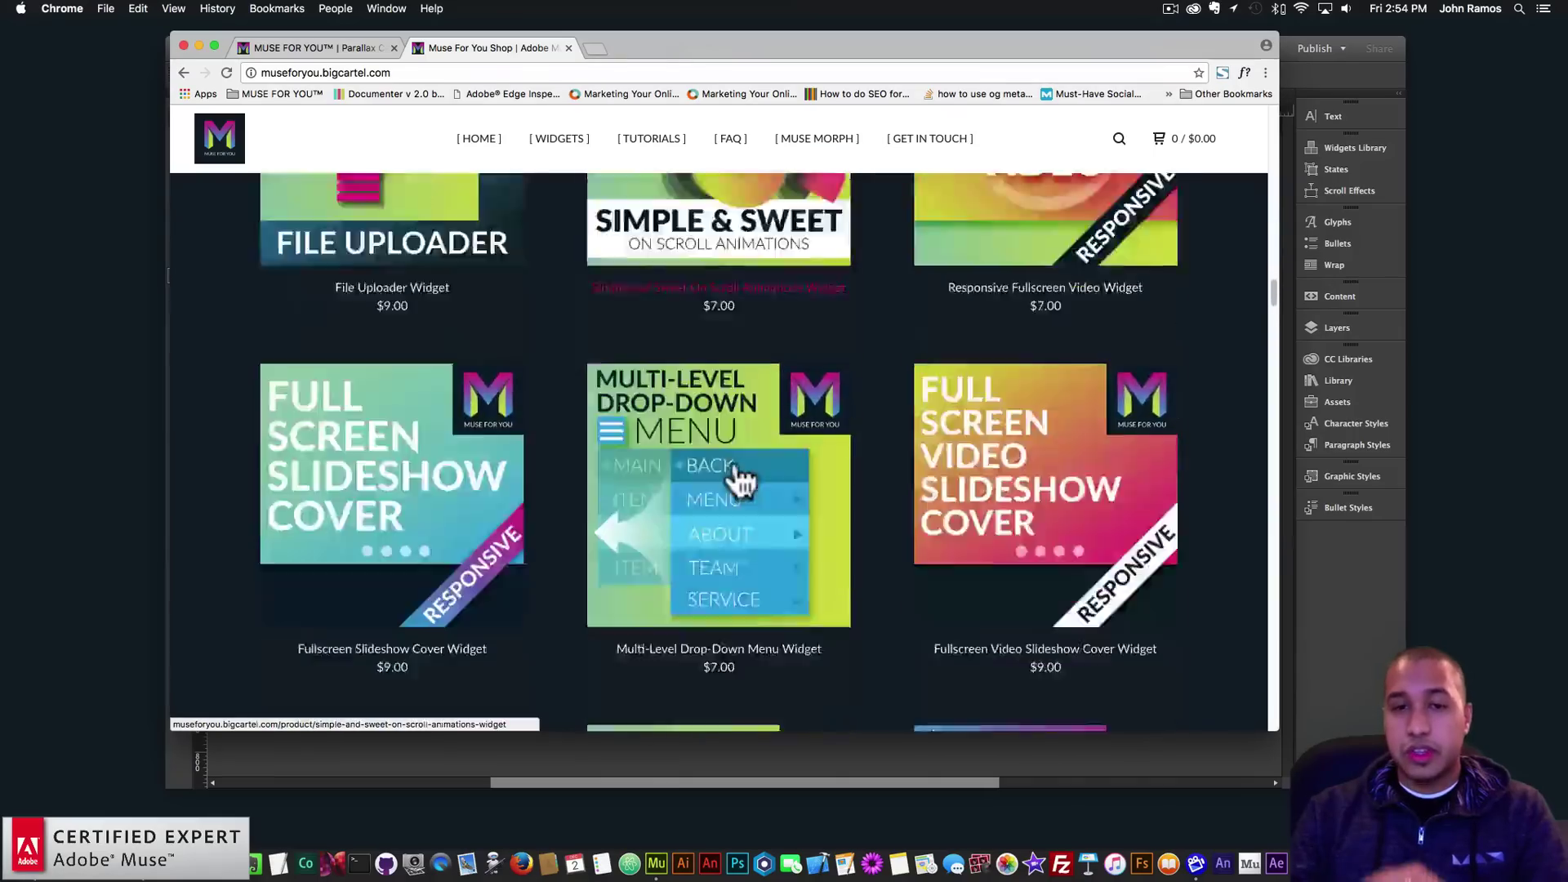
pyautogui.scroll(-20, 735, 454)
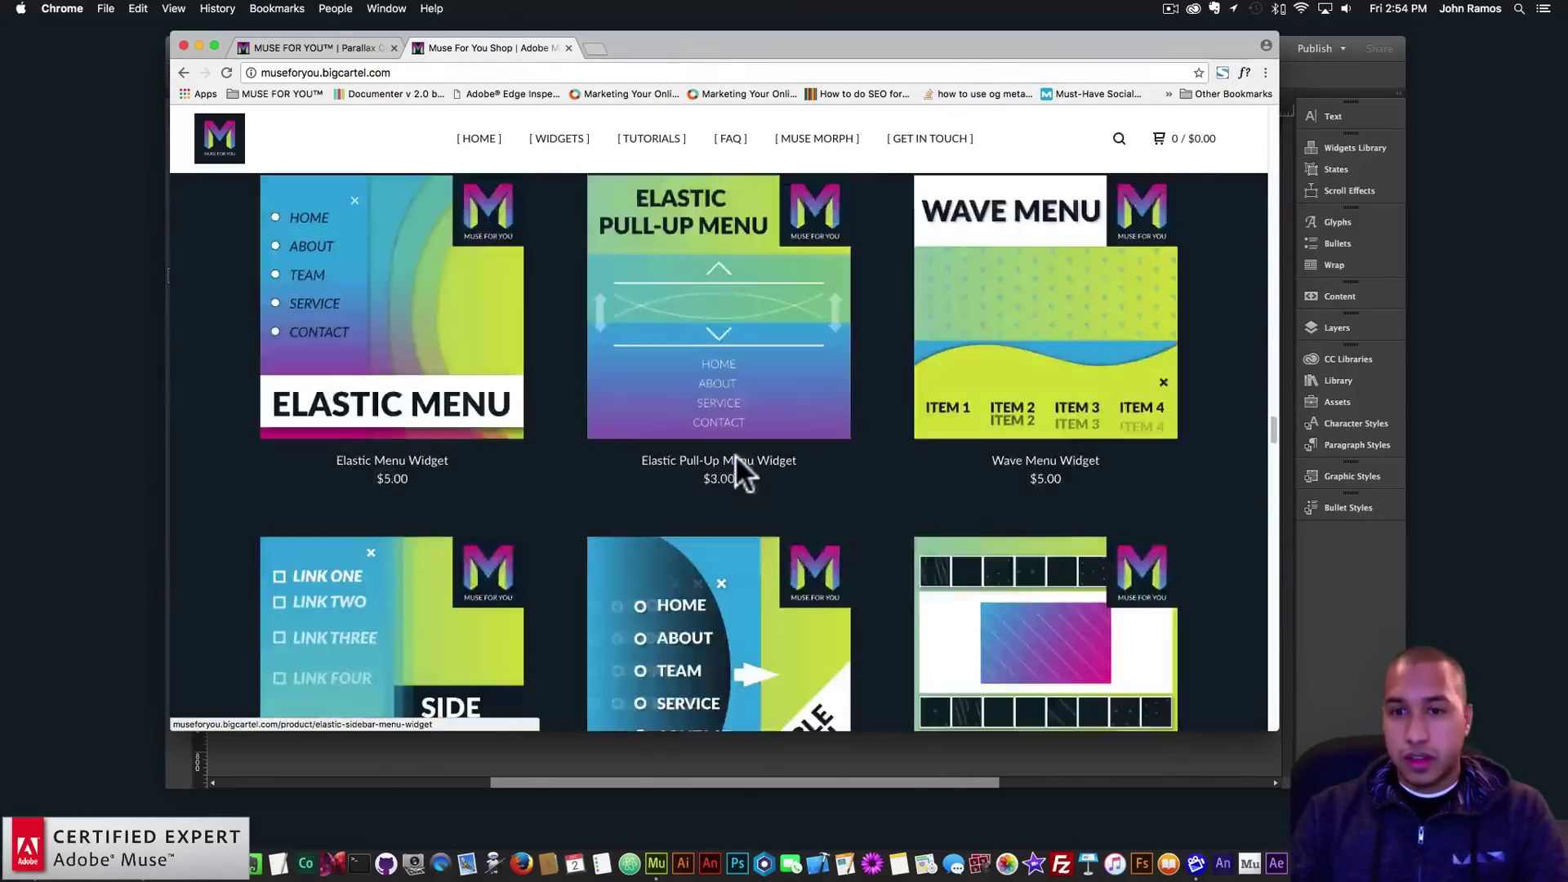
pyautogui.moveTo(1272, 490); pyautogui.dragTo(1258, 118)
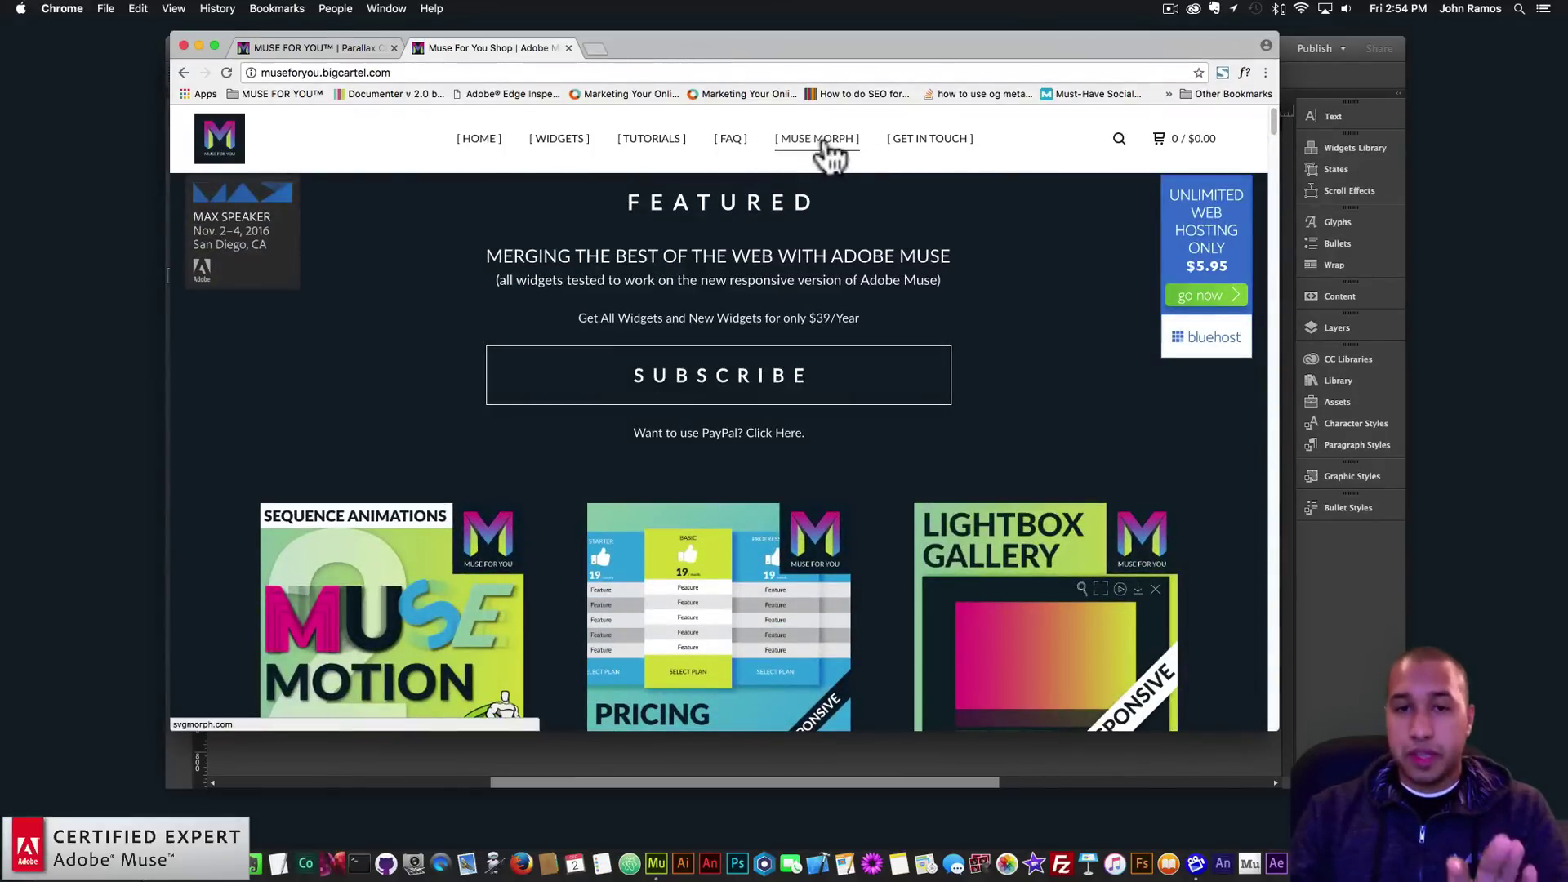
pyautogui.scroll(2, 837, 311)
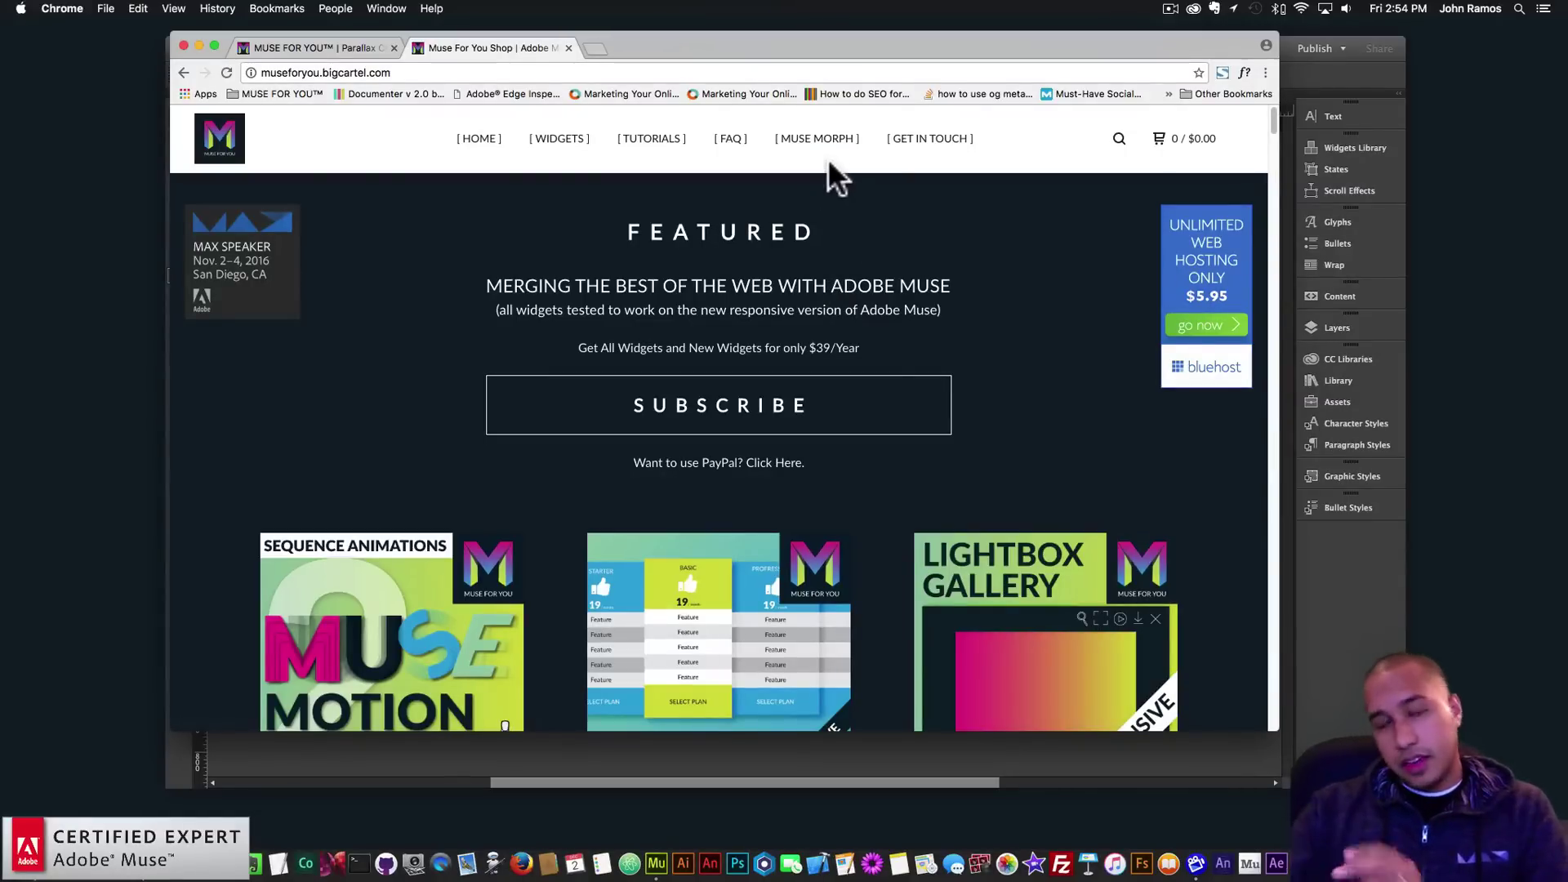
pyautogui.scroll(-3, 898, 318)
pyautogui.scroll(3, 915, 278)
pyautogui.scroll(-10, 770, 571)
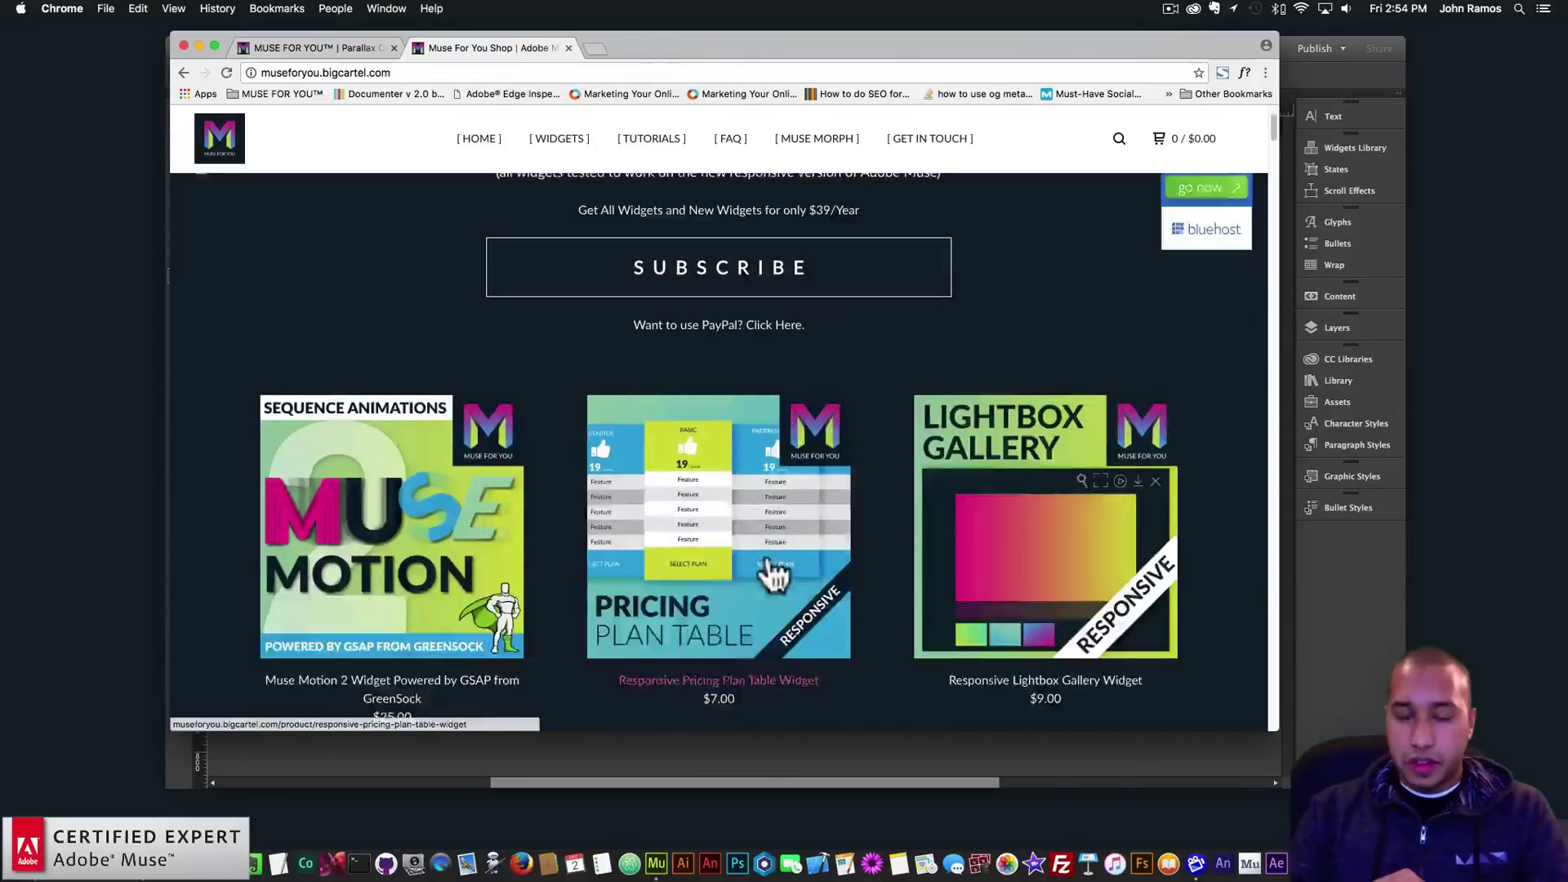
pyautogui.scroll(-8, 806, 530)
pyautogui.scroll(10, 804, 531)
pyautogui.scroll(-3, 796, 535)
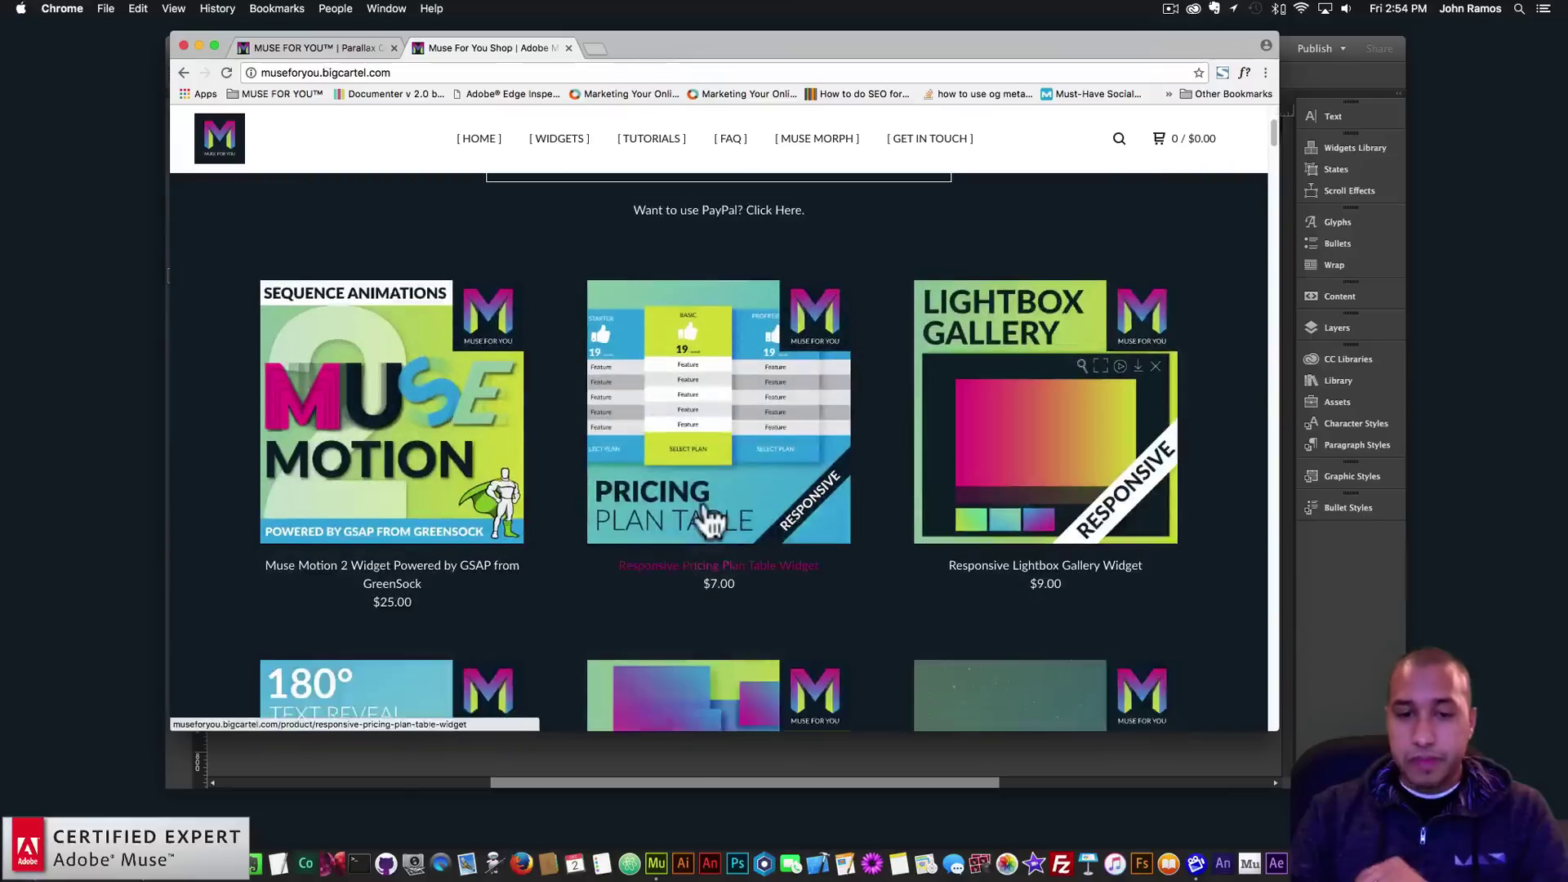
# Step: Open the Parallax Cover Image Widget's product page, review its features and option screenshots, and launch its preview
pyautogui.scroll(-4, 711, 522)
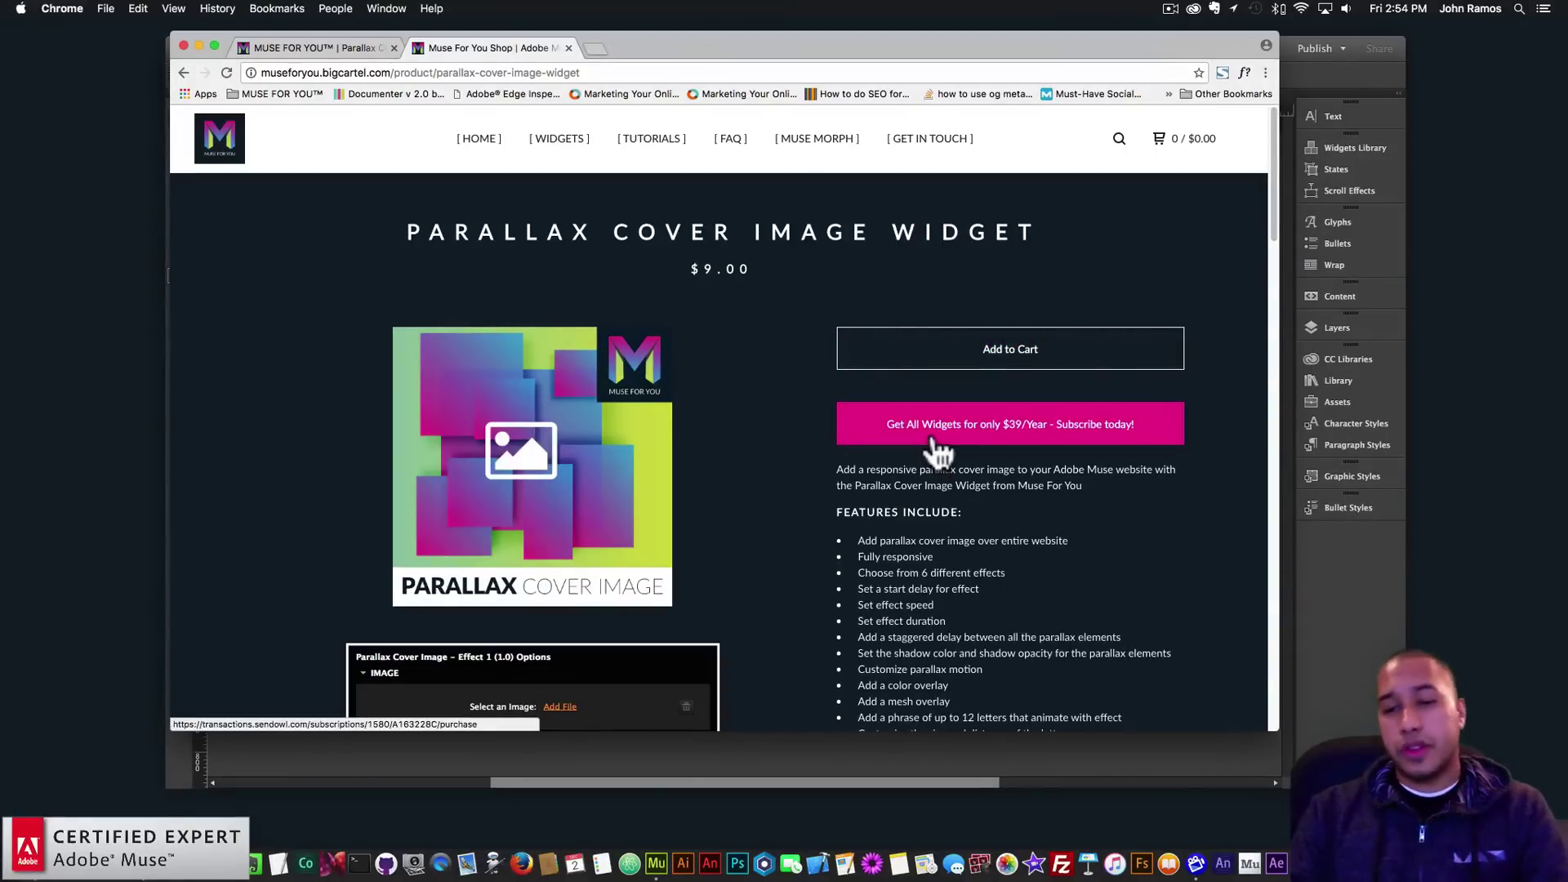
pyautogui.scroll(-3, 939, 450)
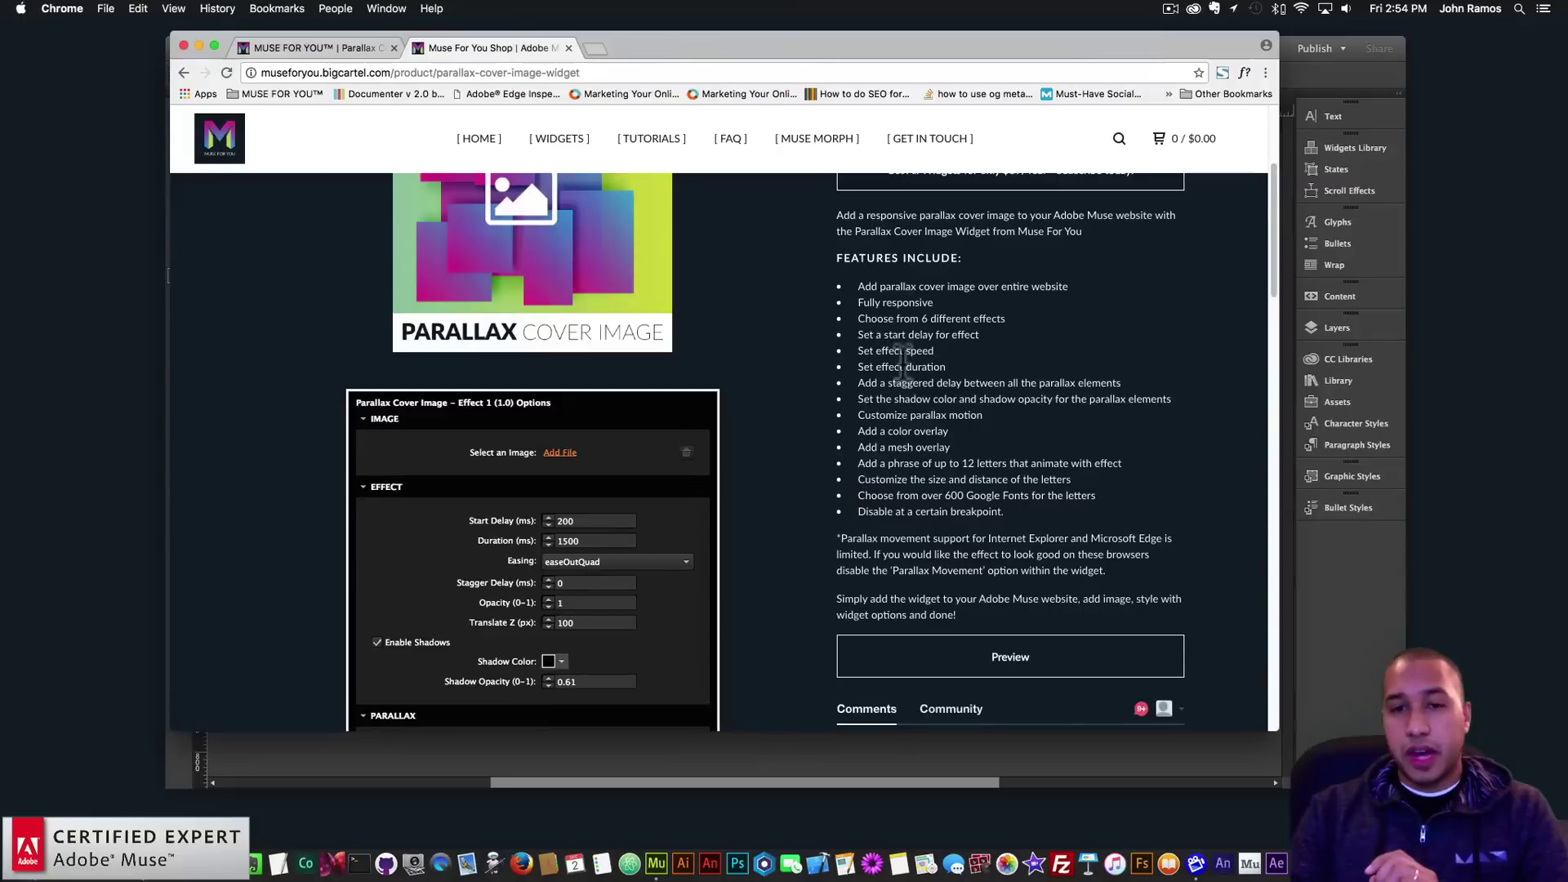
pyautogui.scroll(-4, 883, 467)
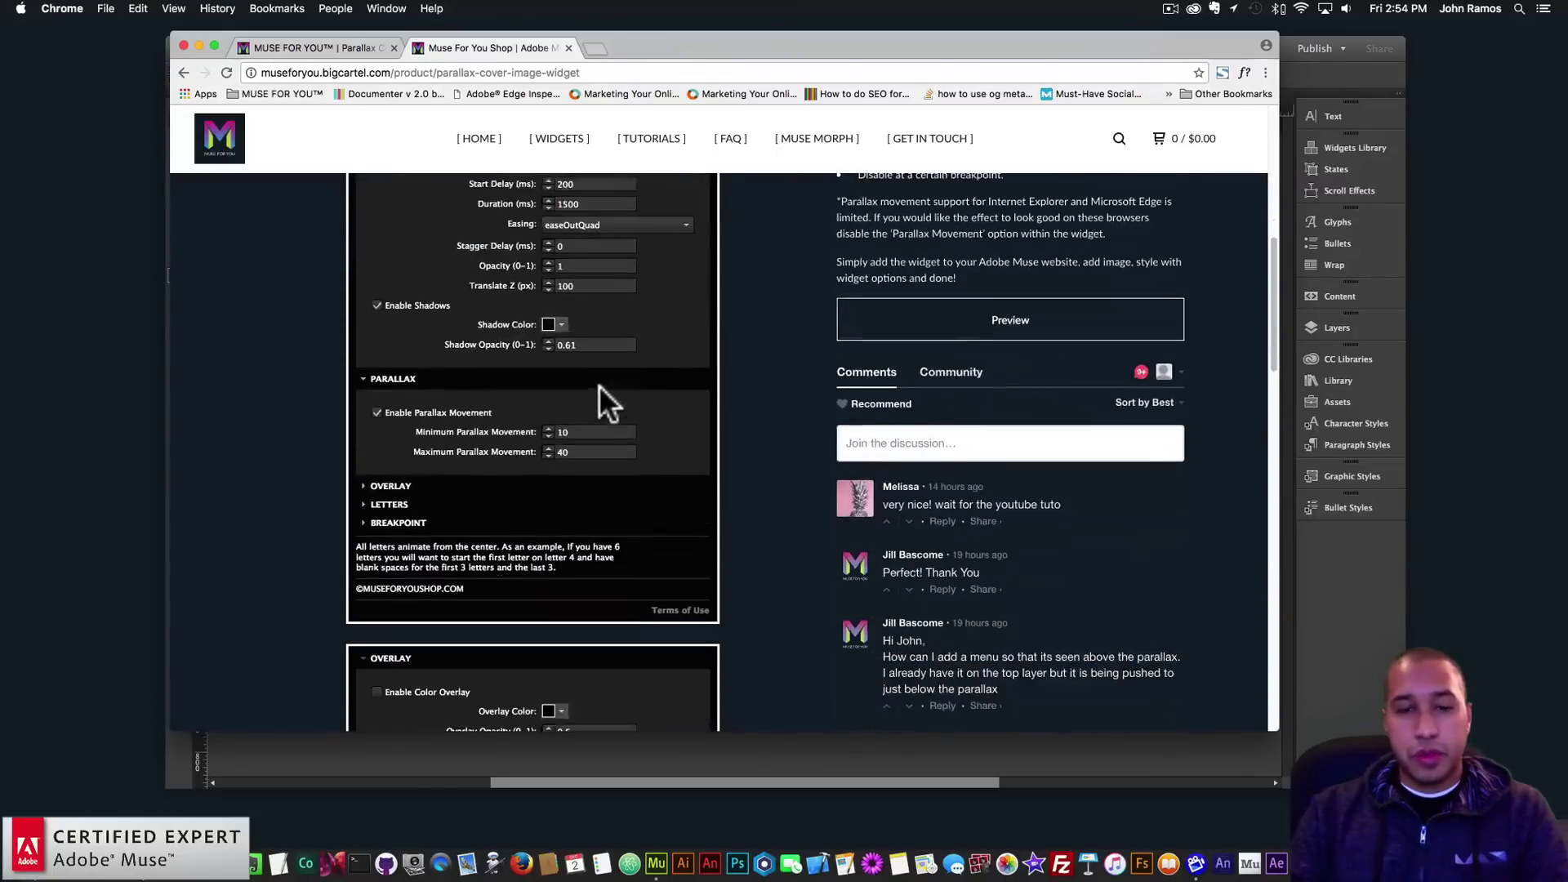
pyautogui.scroll(-1, 758, 369)
pyautogui.click(1004, 218)
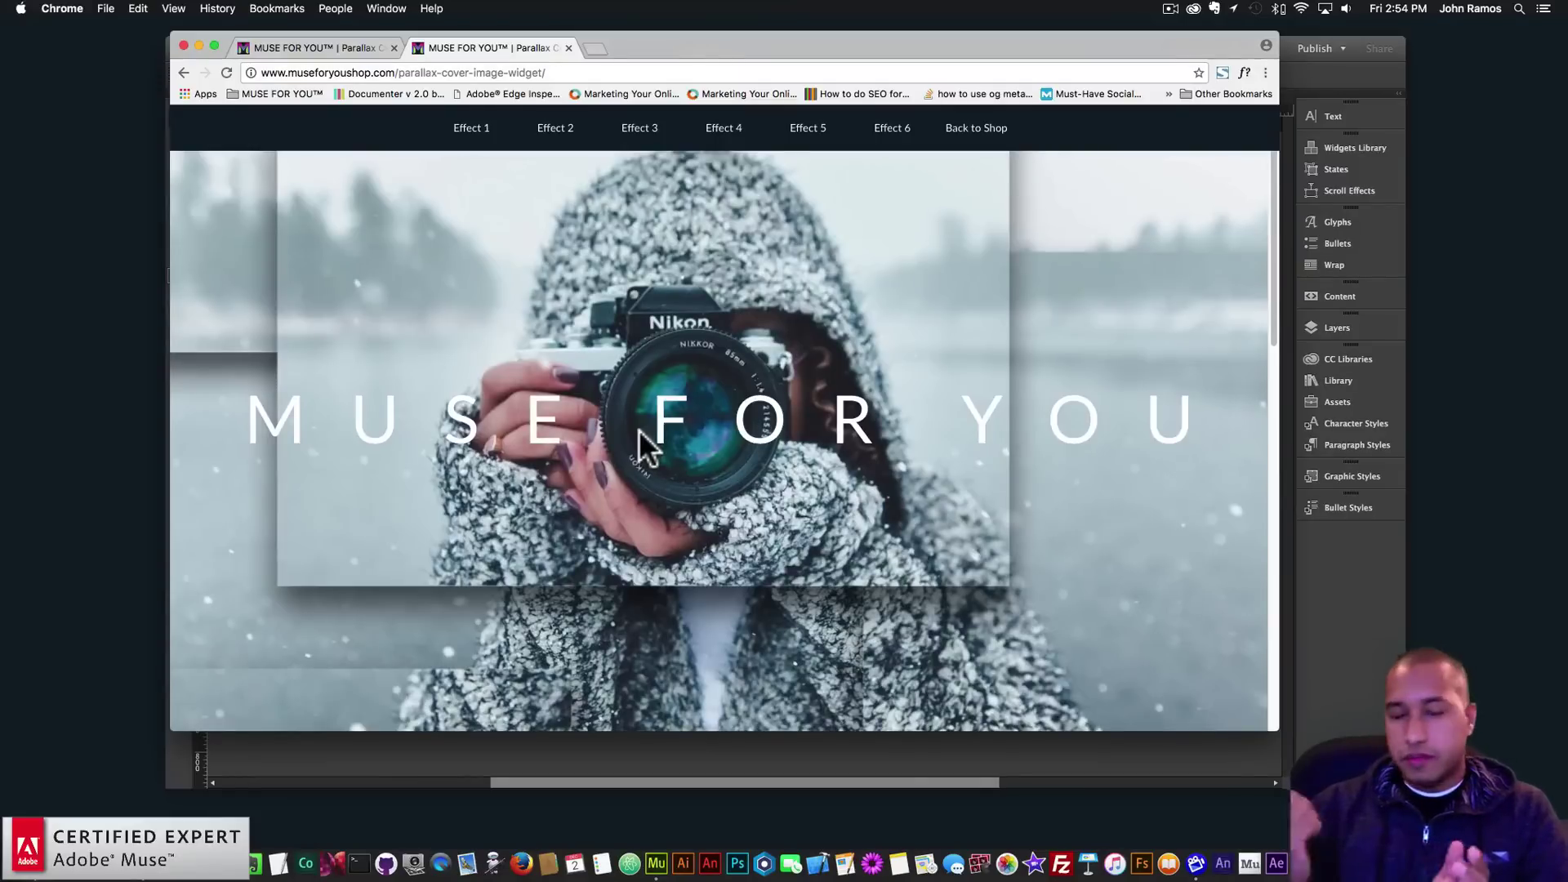
# Step: Switch from the browser to the blank Home page in Adobe Muse
pyautogui.moveTo(645, 53)
pyautogui.mouseDown()
pyautogui.moveTo(663, 64)
pyautogui.moveTo(672, 38)
pyautogui.mouseUp()
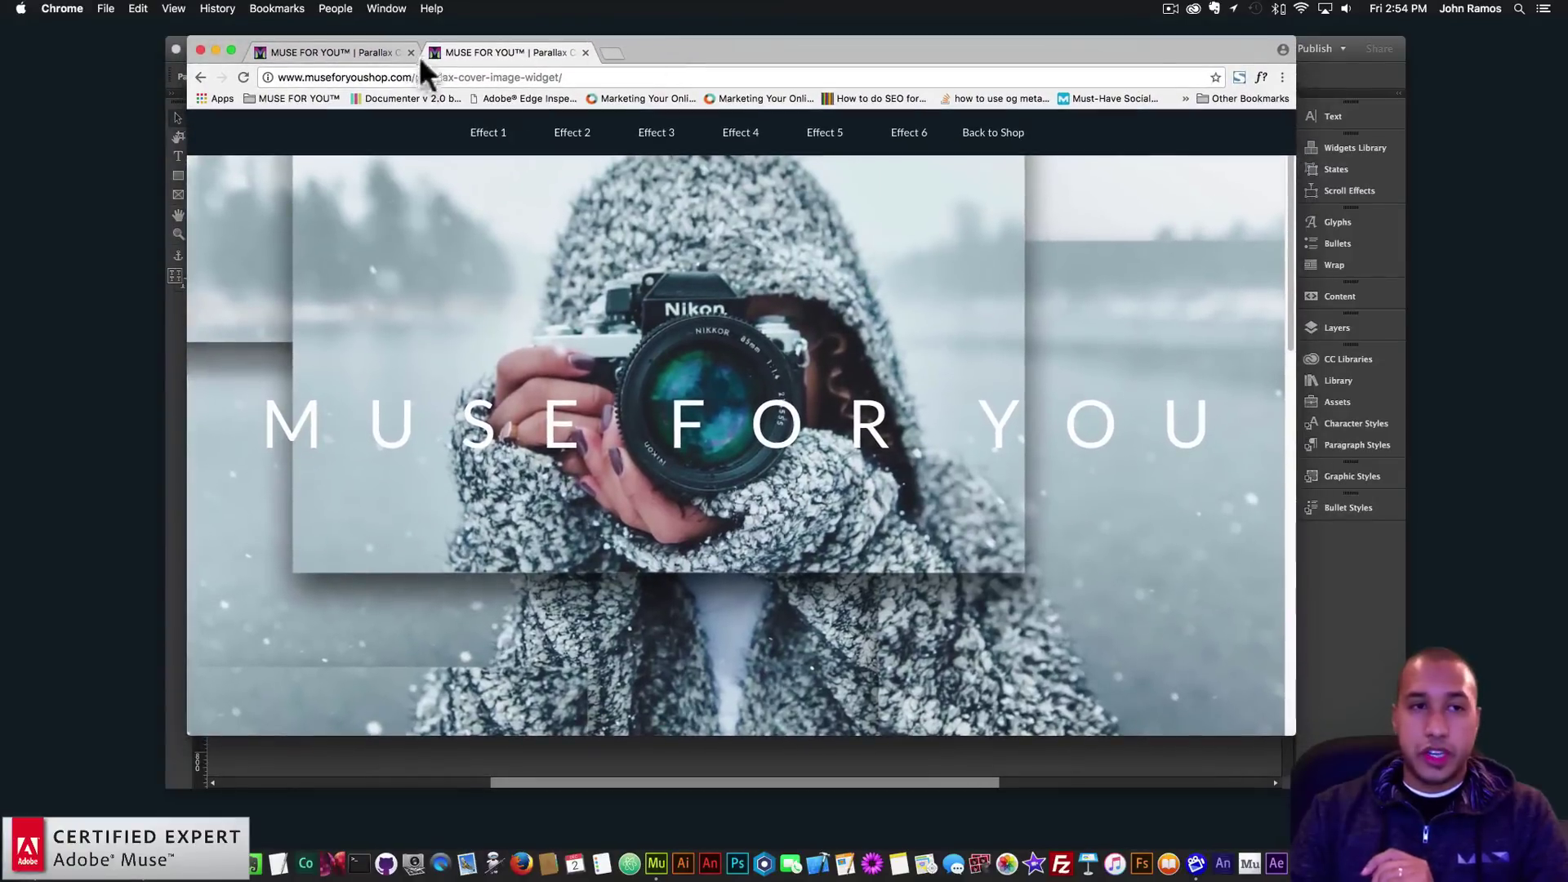
pyautogui.click(215, 50)
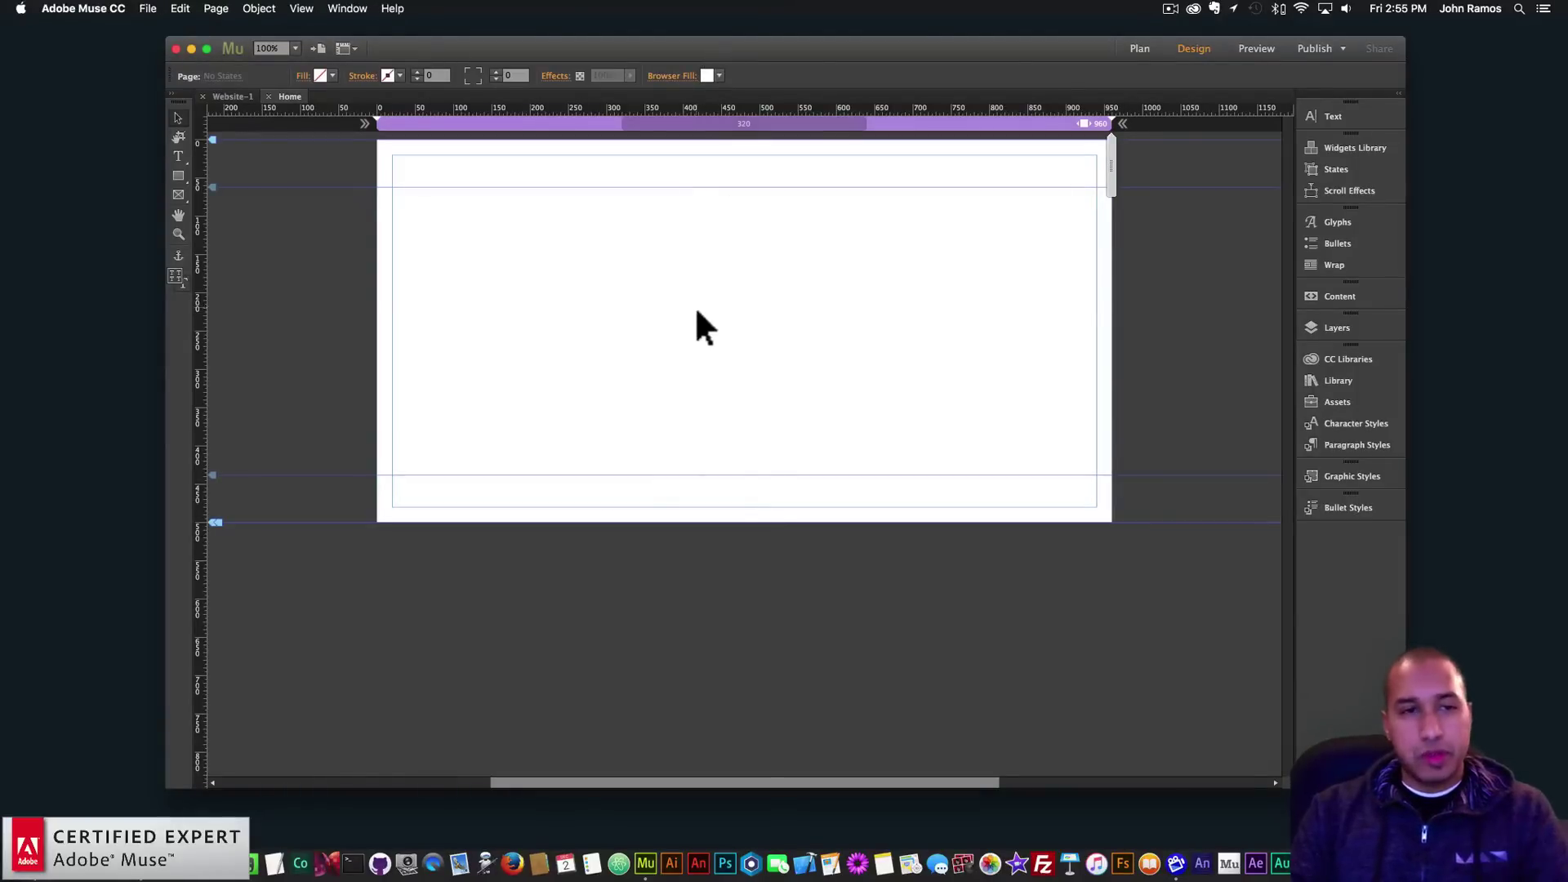
pyautogui.click(147, 9)
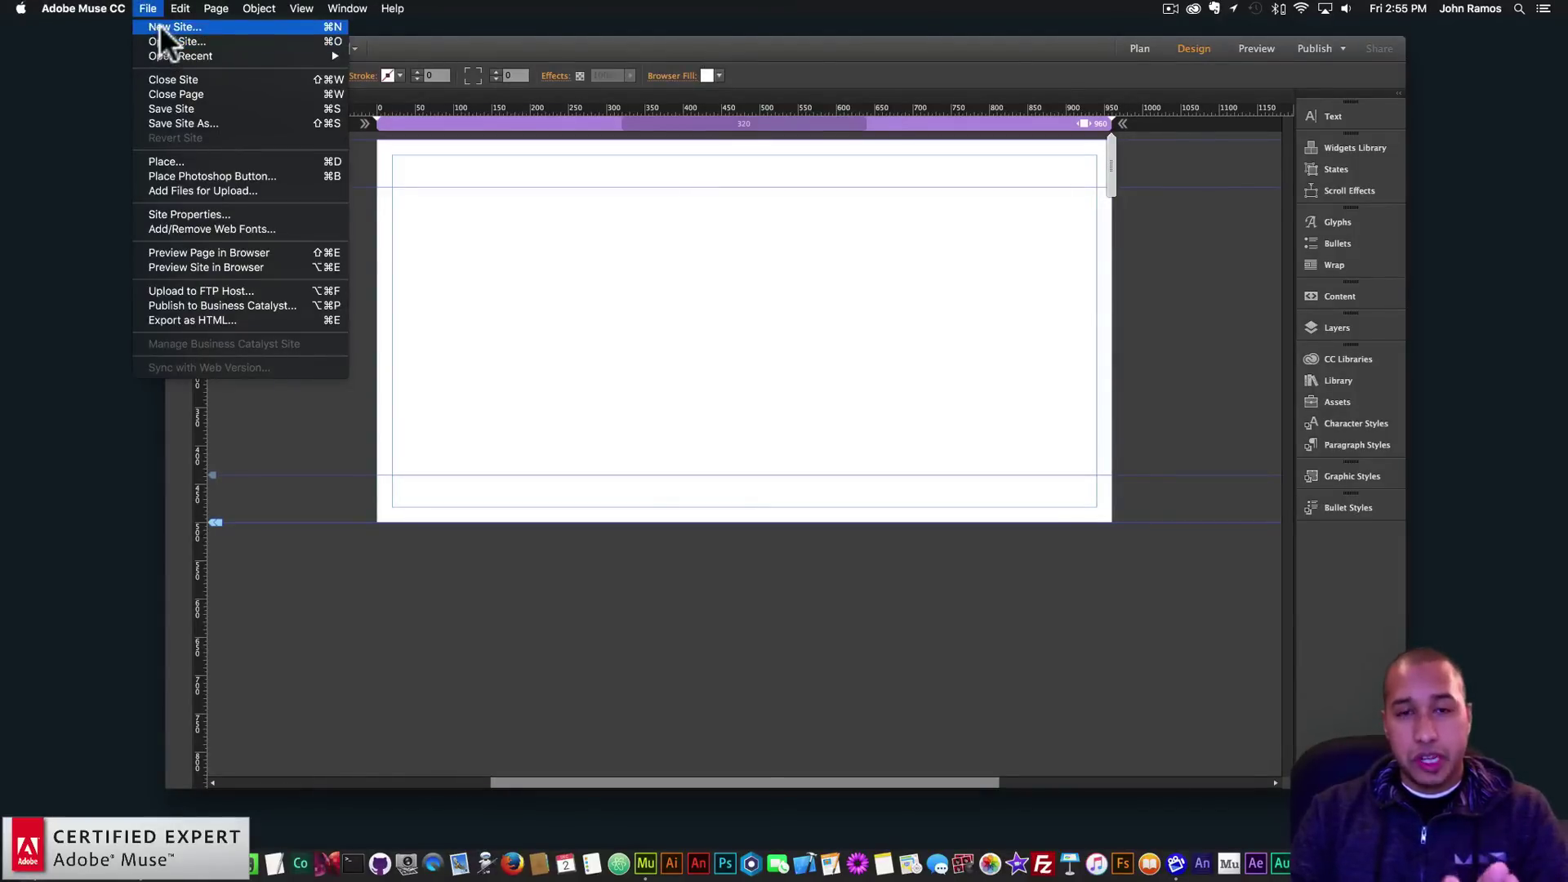
pyautogui.click(738, 279)
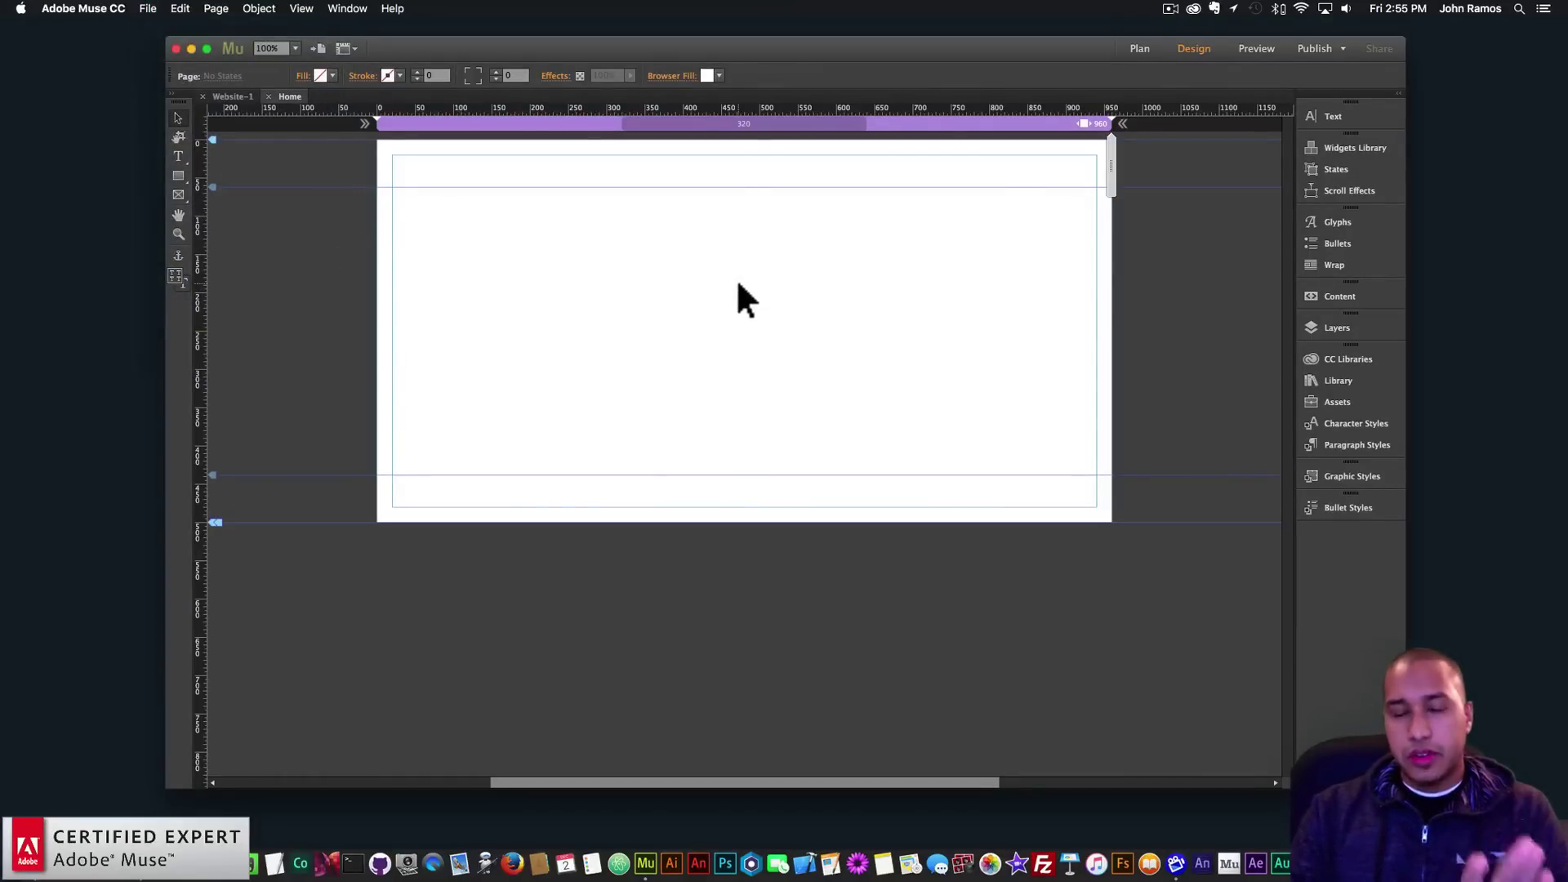
# Step: Filter the widget Library by "pci" and select the PCI – Effect 1 item
pyautogui.click(1329, 377)
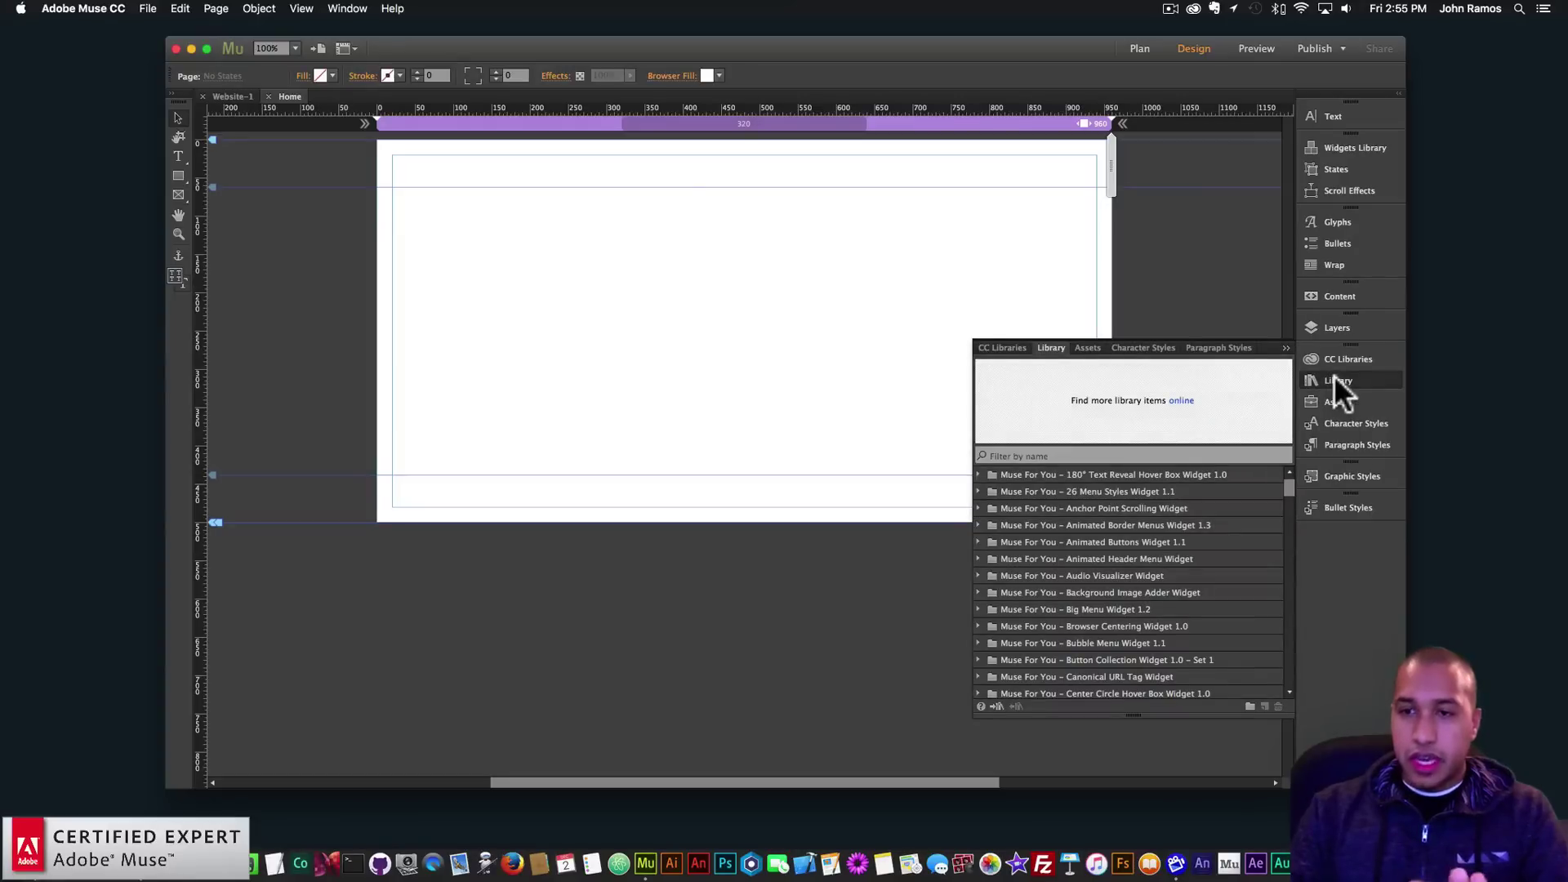
pyautogui.click(353, 10)
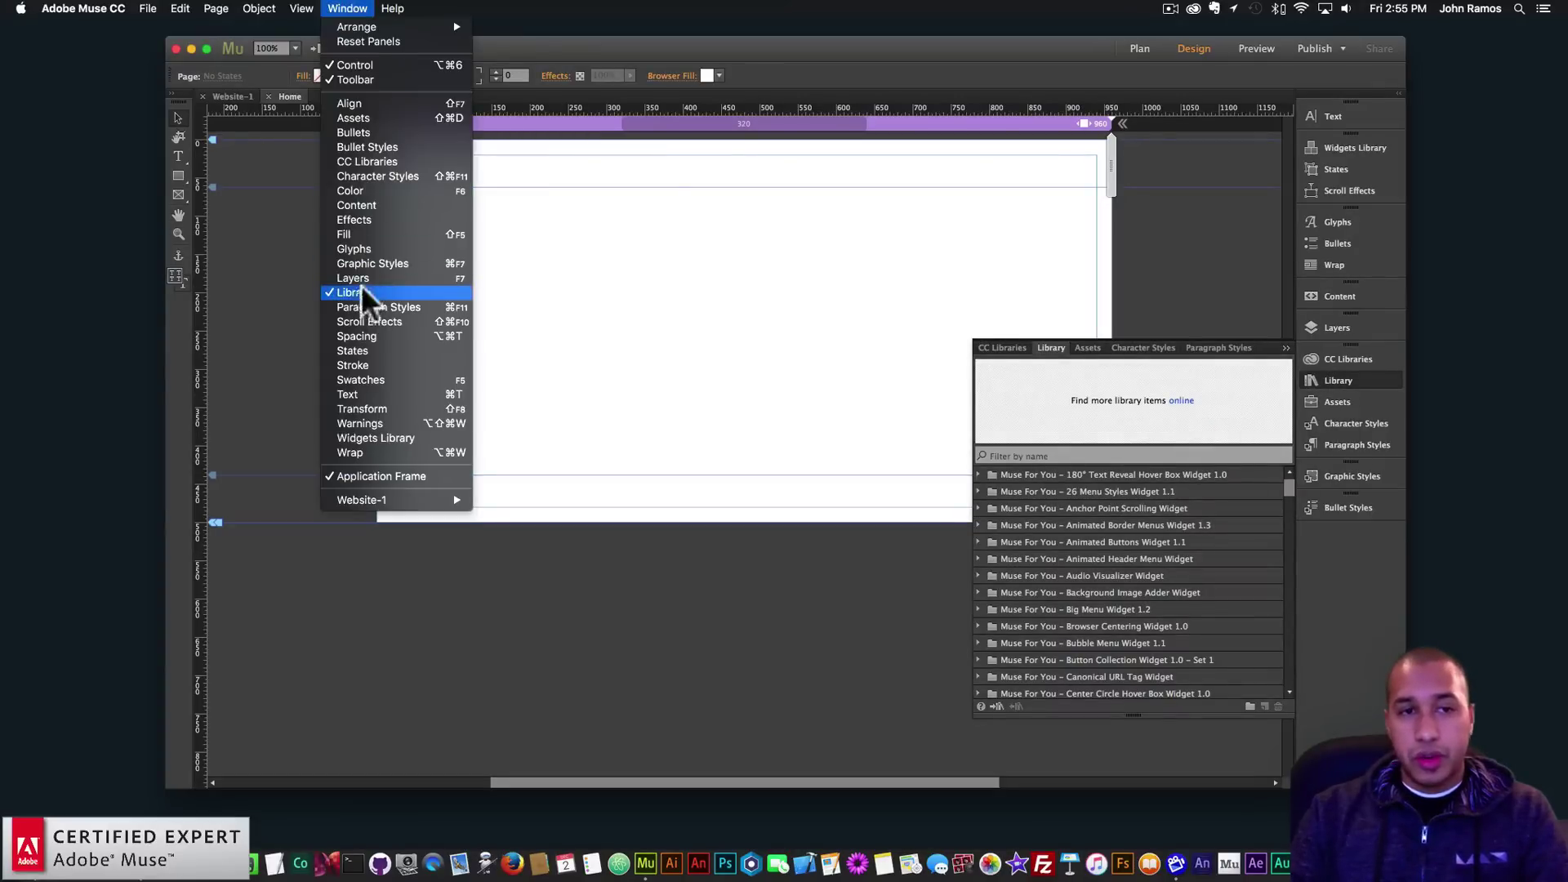
pyautogui.click(1022, 449)
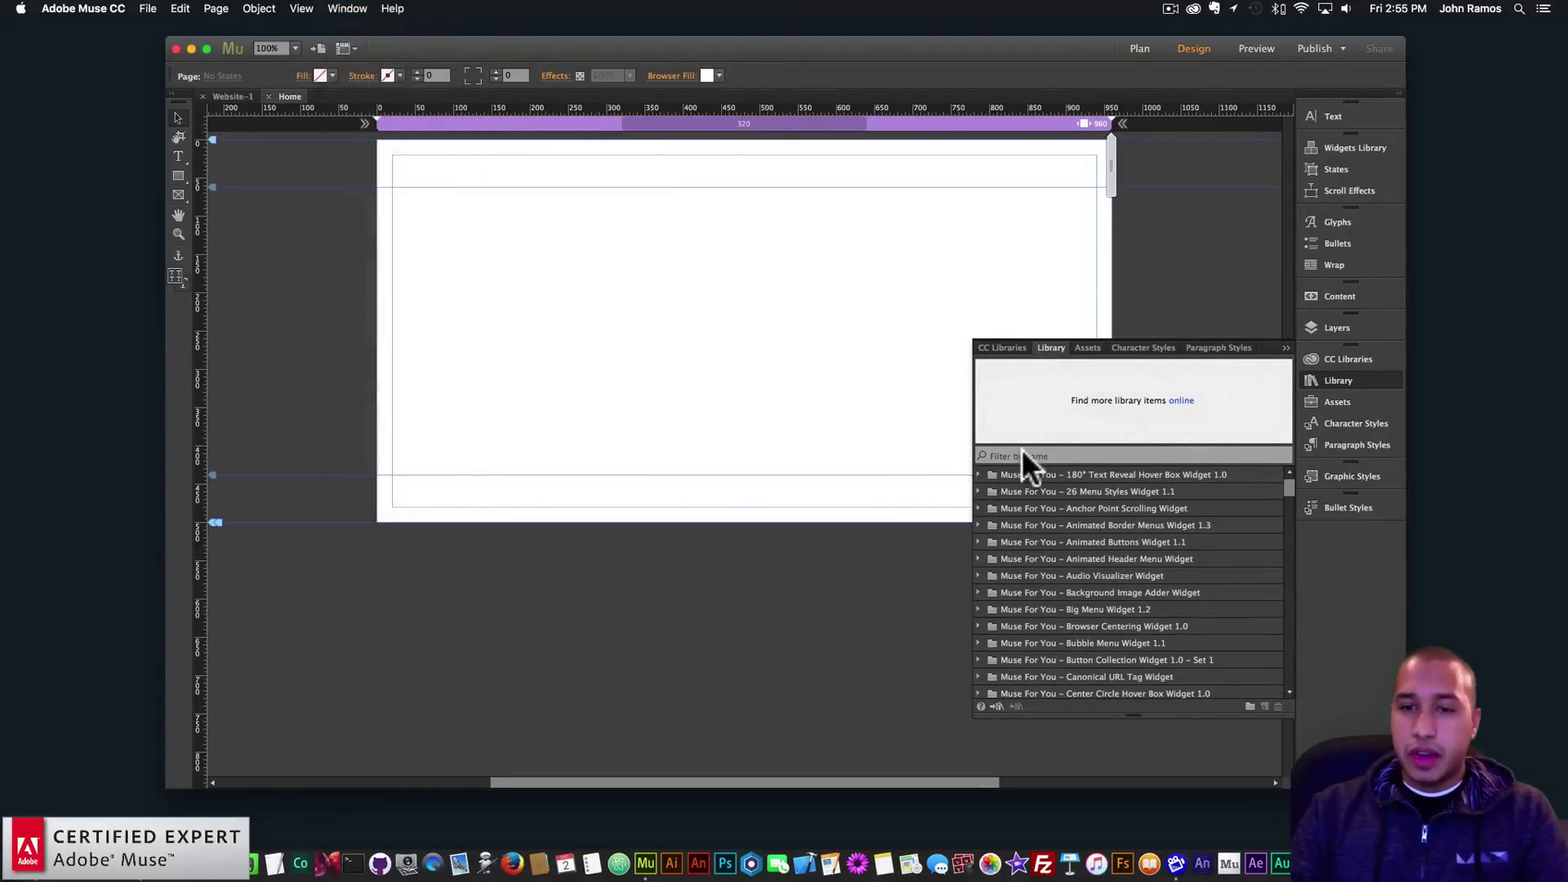
pyautogui.write('d')
pyautogui.press('BackSpace')
pyautogui.write('pci')
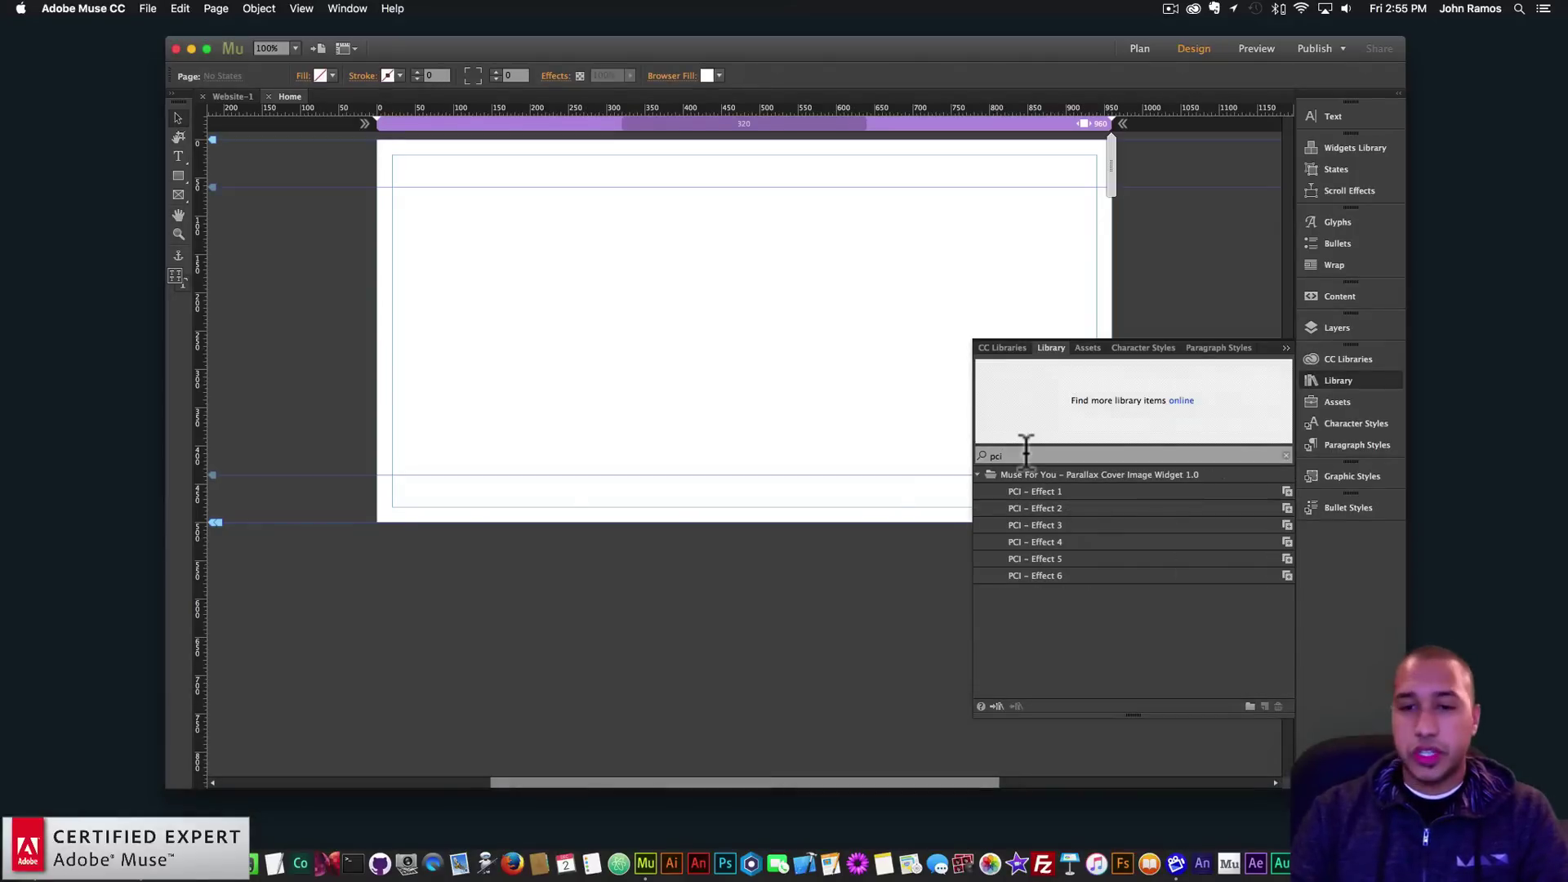
pyautogui.click(1067, 490)
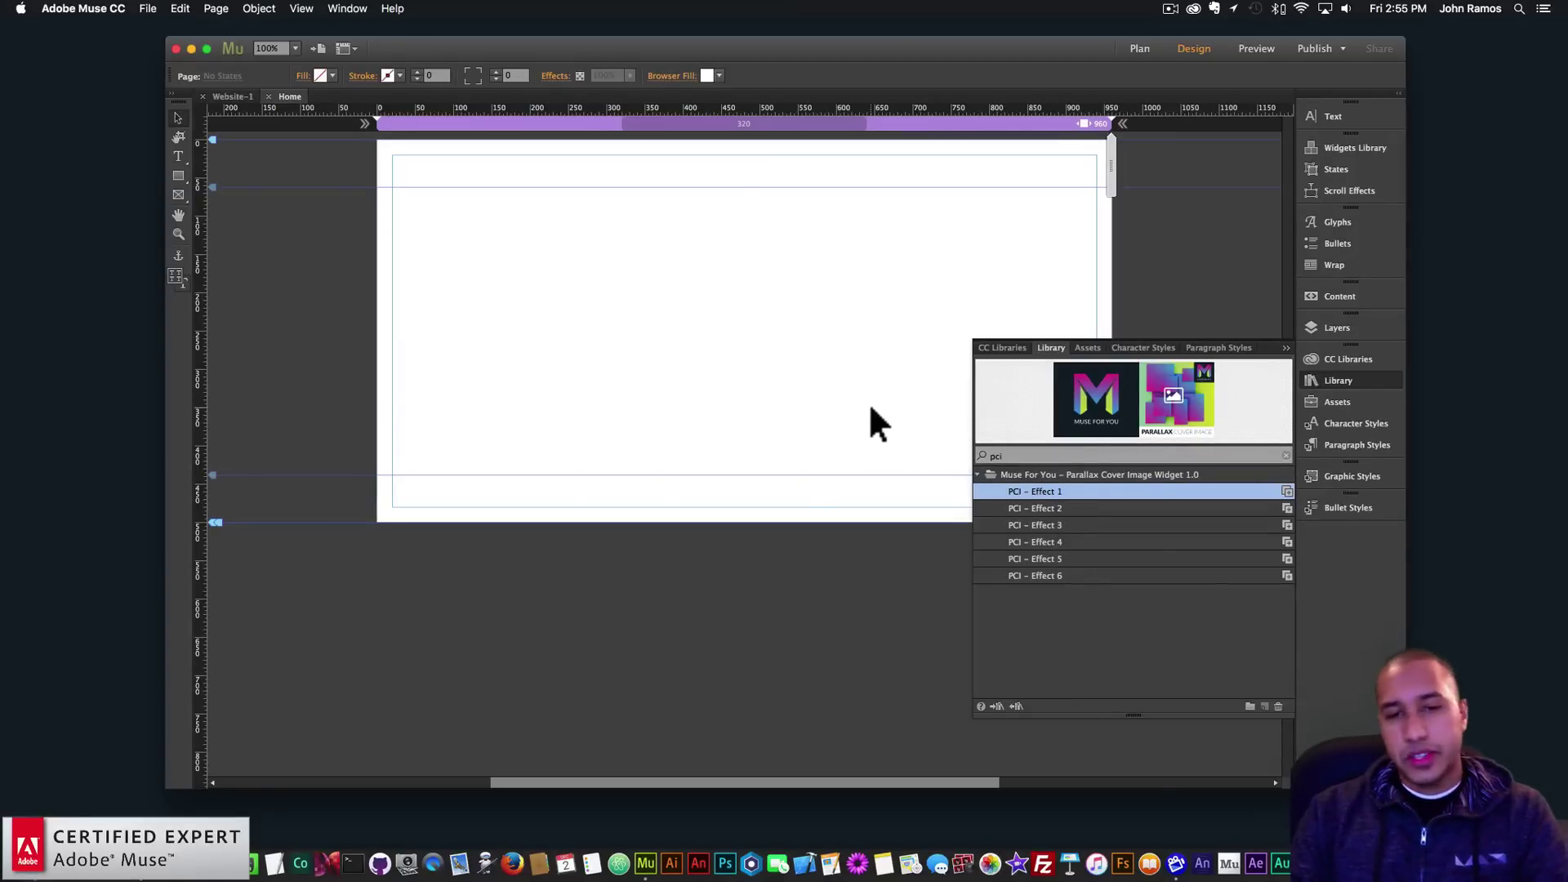
# Step: Switch to the browser, open Unsplash in a new tab and show its newest photos as a grid
pyautogui.click(204, 858)
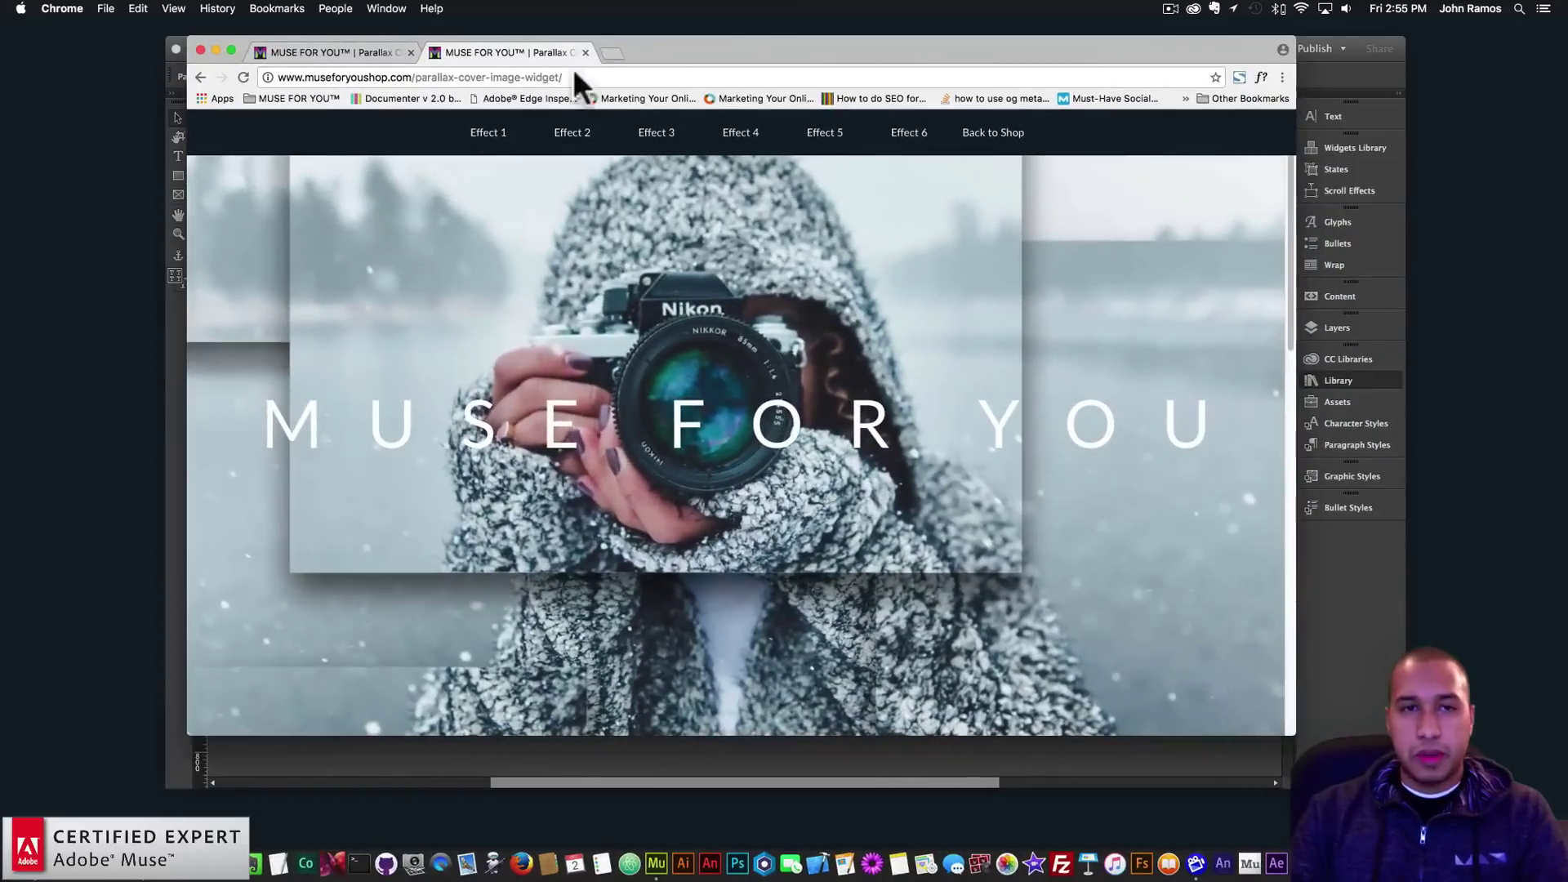
pyautogui.click(612, 52)
pyautogui.write('unsplas')
pyautogui.press('Return')
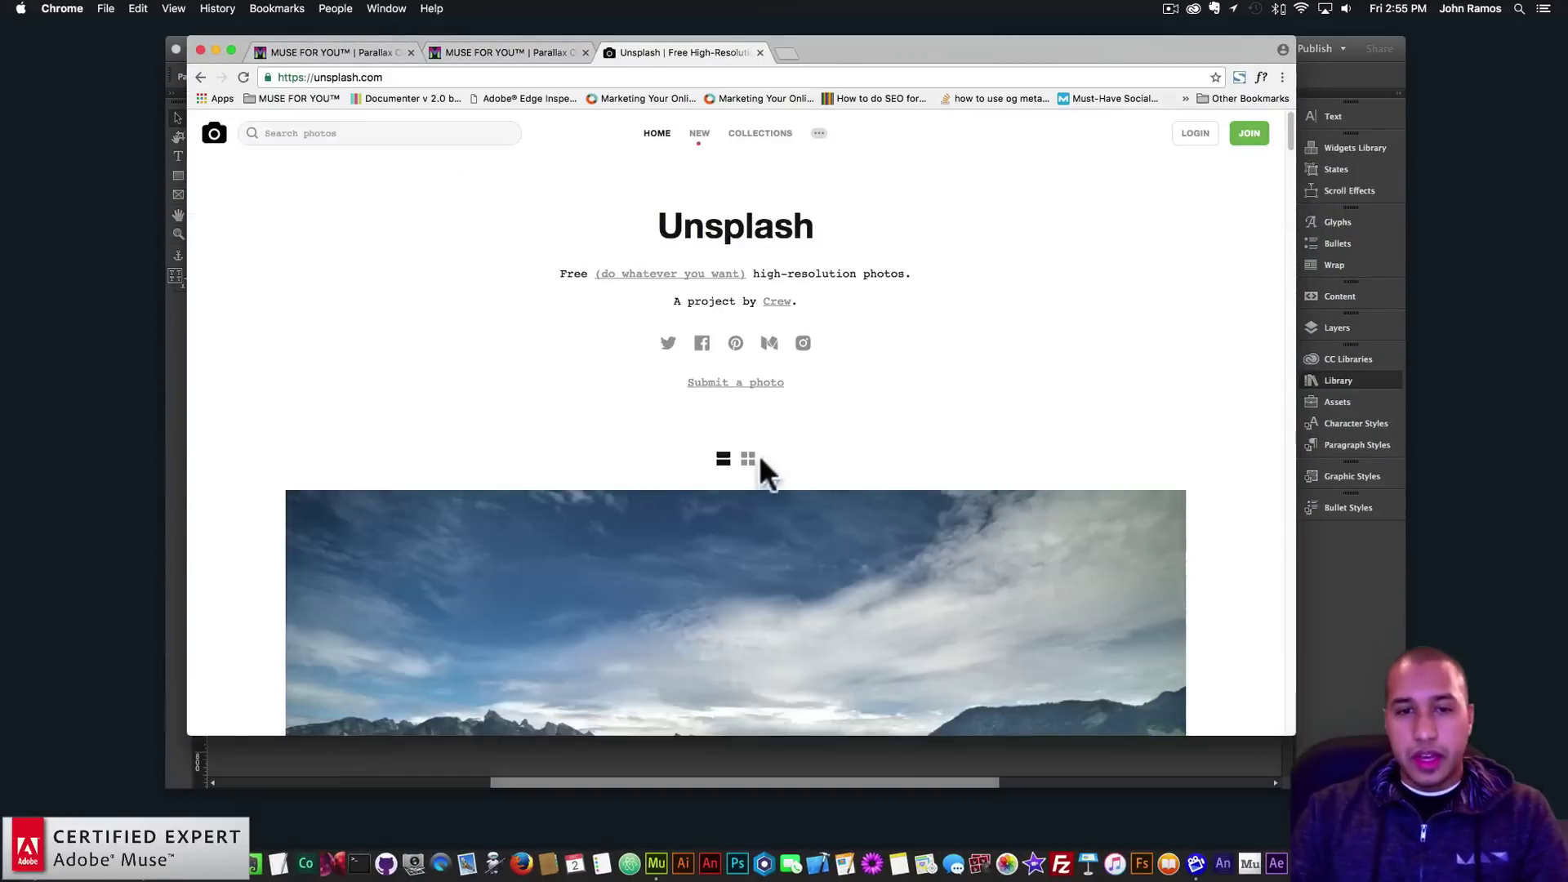
pyautogui.click(750, 459)
pyautogui.click(698, 134)
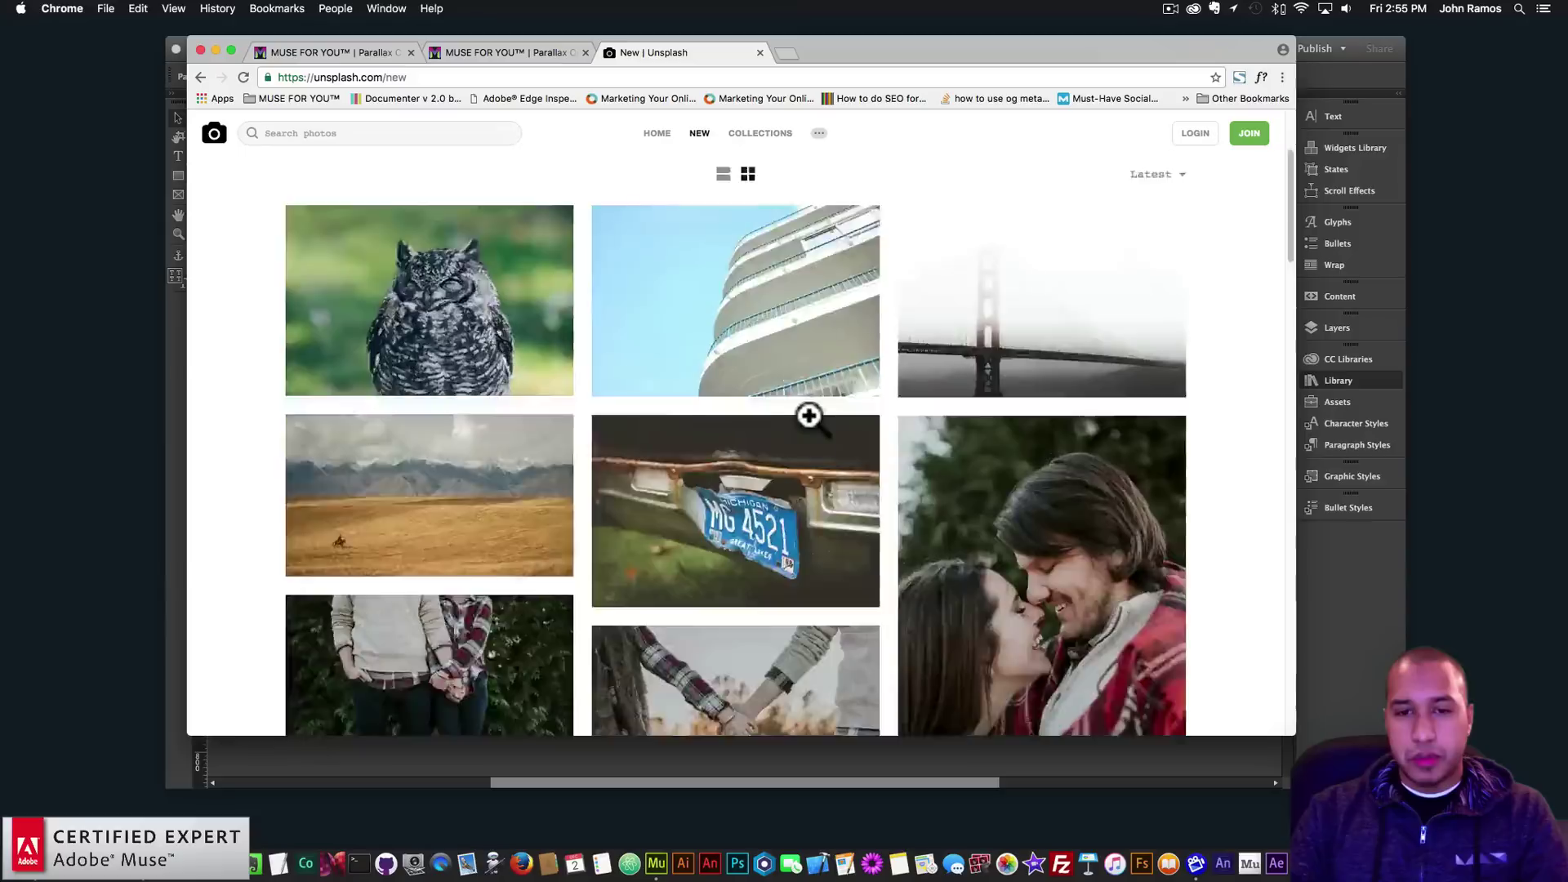
# Step: Browse down Unsplash's newest photos and download the photo of the camera on a tripod
pyautogui.scroll(-2, 816, 429)
pyautogui.scroll(-3, 702, 383)
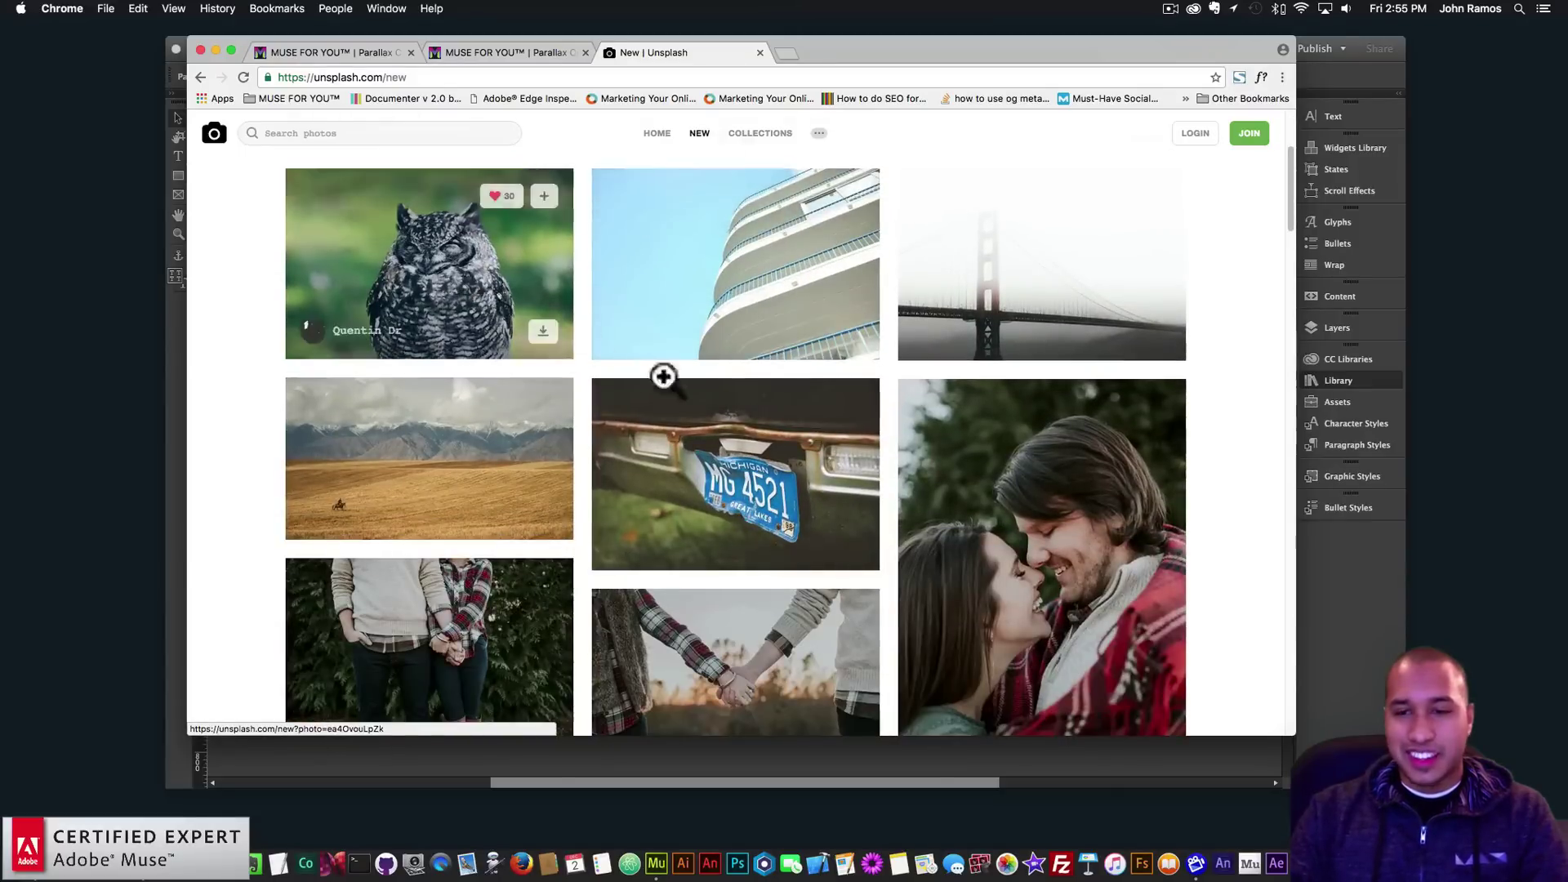
pyautogui.scroll(-4, 581, 330)
pyautogui.scroll(-8, 730, 444)
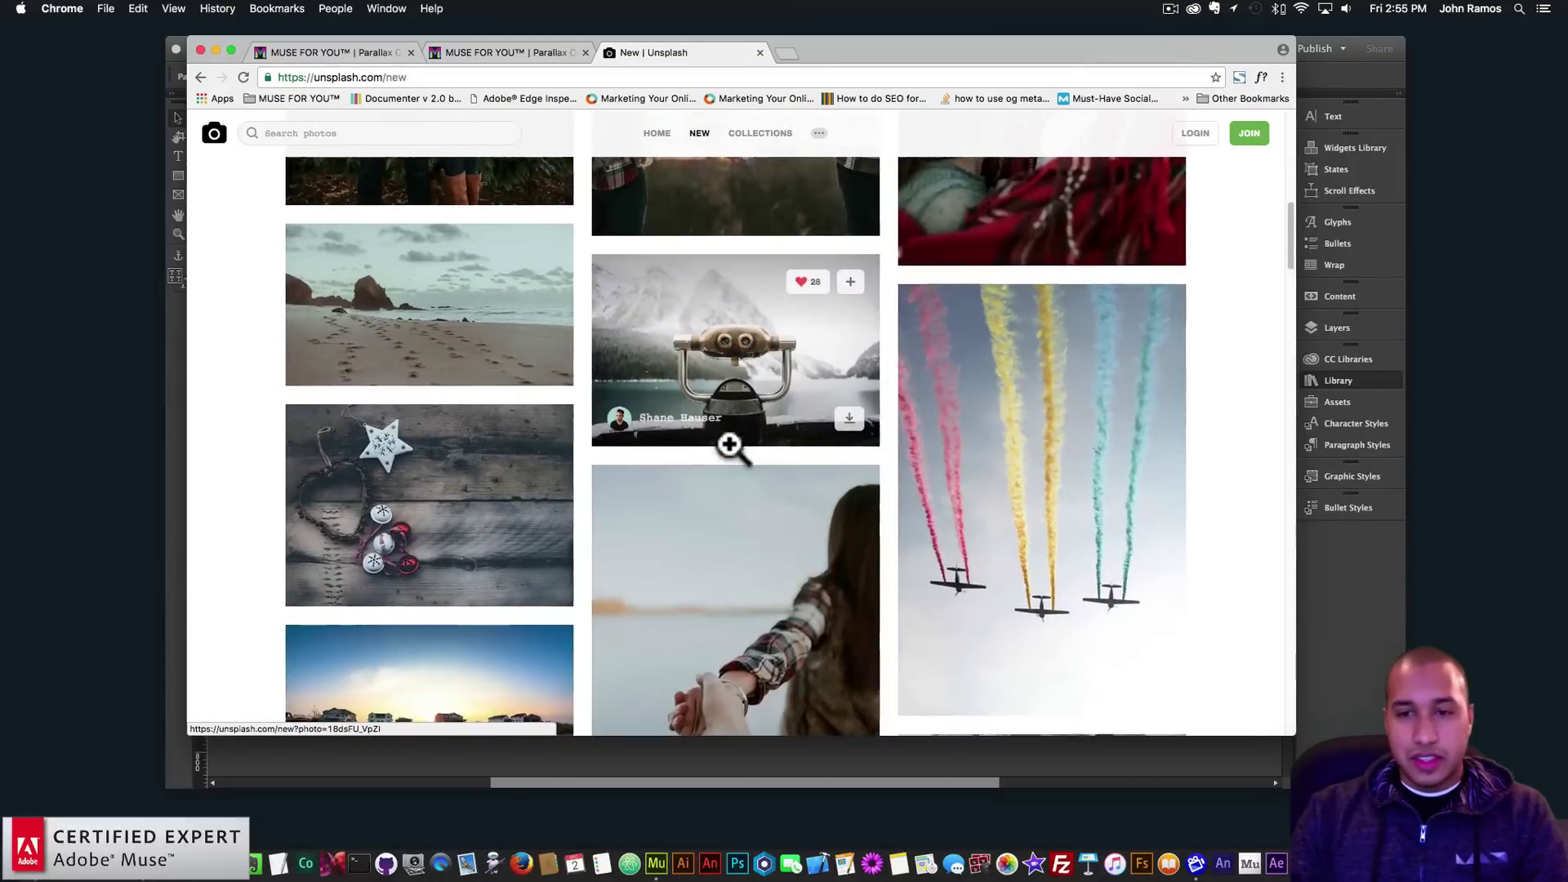
pyautogui.scroll(-15, 729, 443)
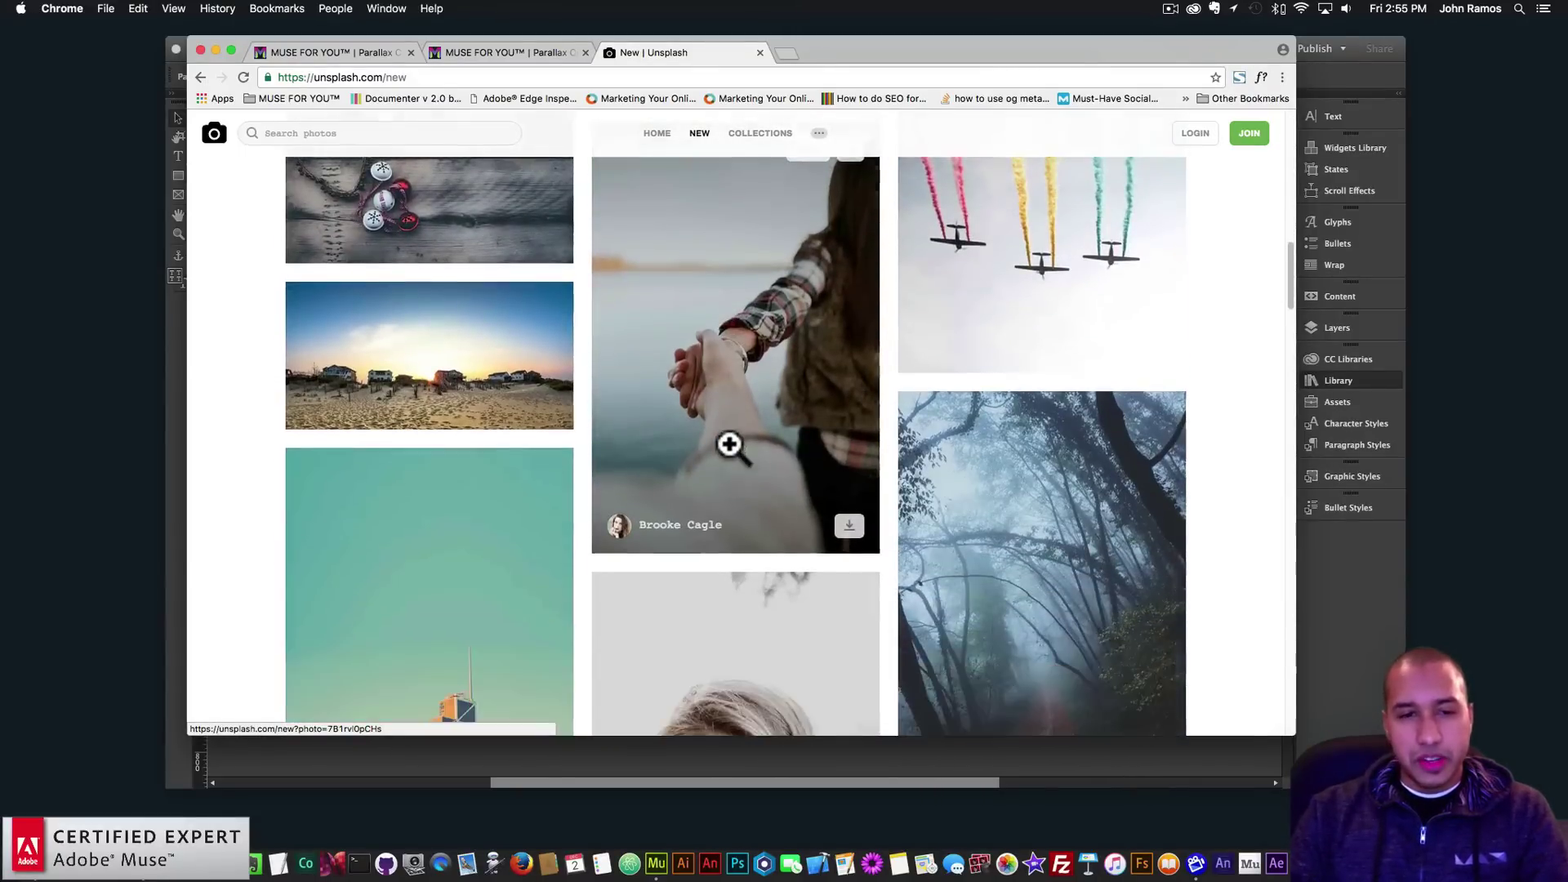
pyautogui.scroll(-8, 730, 444)
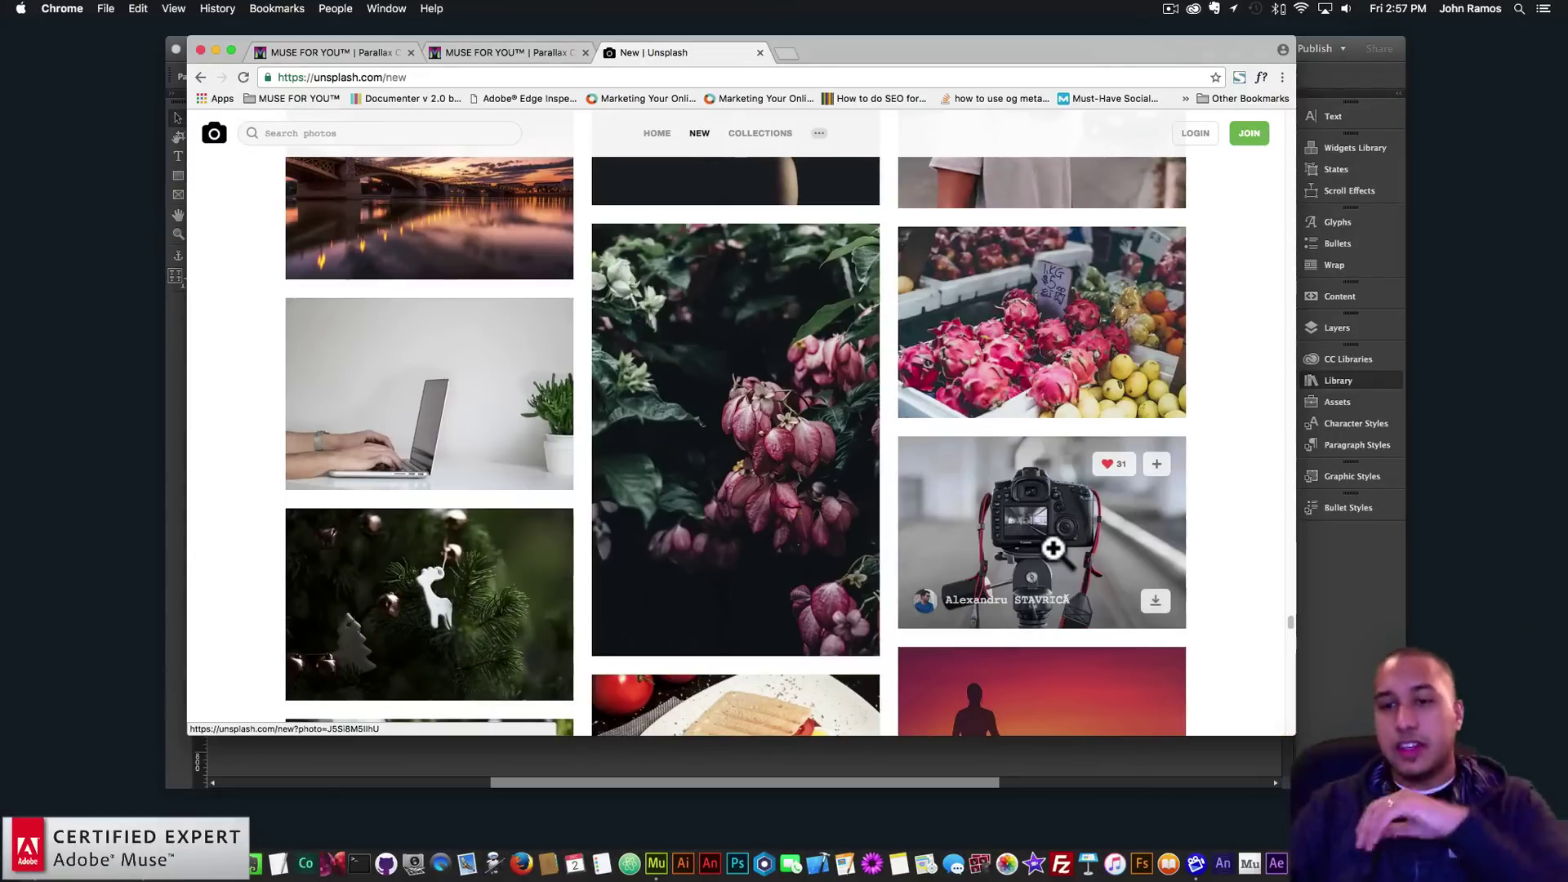
pyautogui.click(1156, 602)
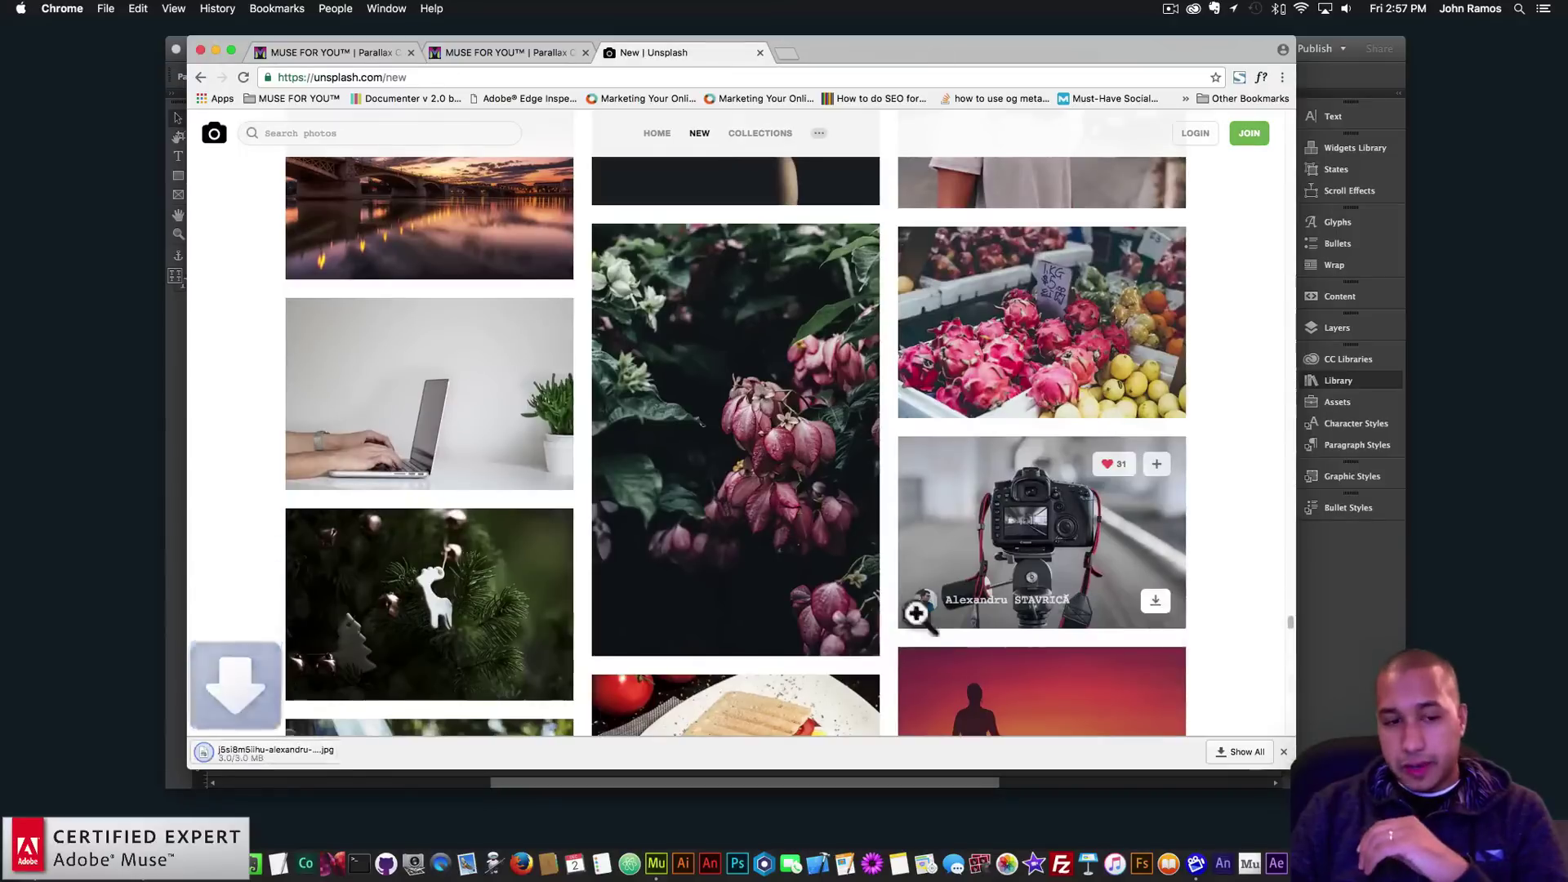
# Step: Switch to Finder, move the downloaded camera photo into the images folder and open it in Preview
pyautogui.click(33, 817)
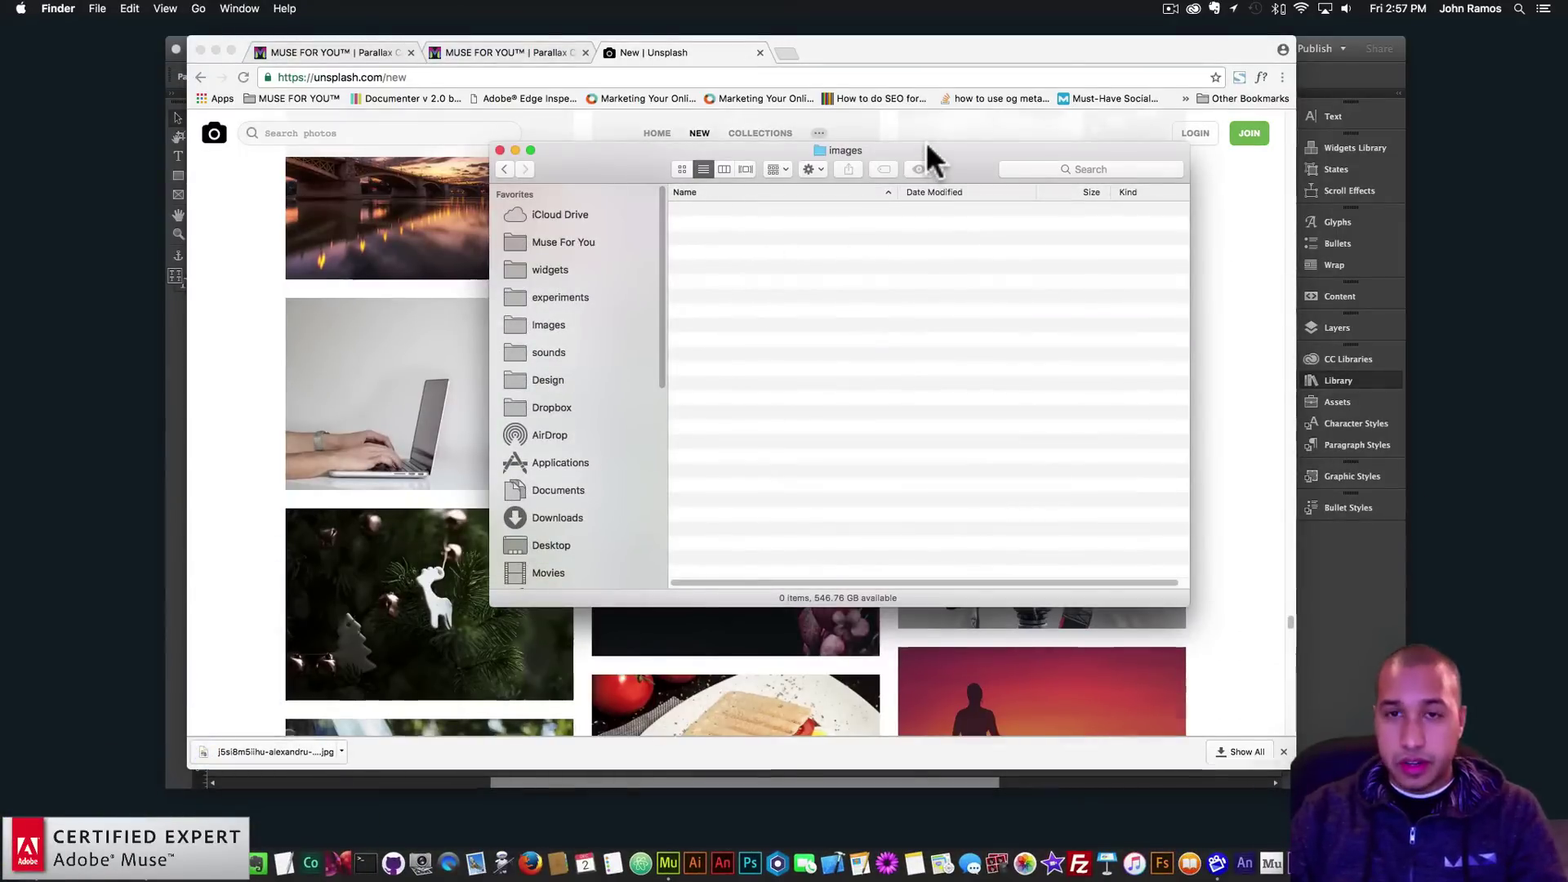
pyautogui.press('super')
pyautogui.press('super+t')
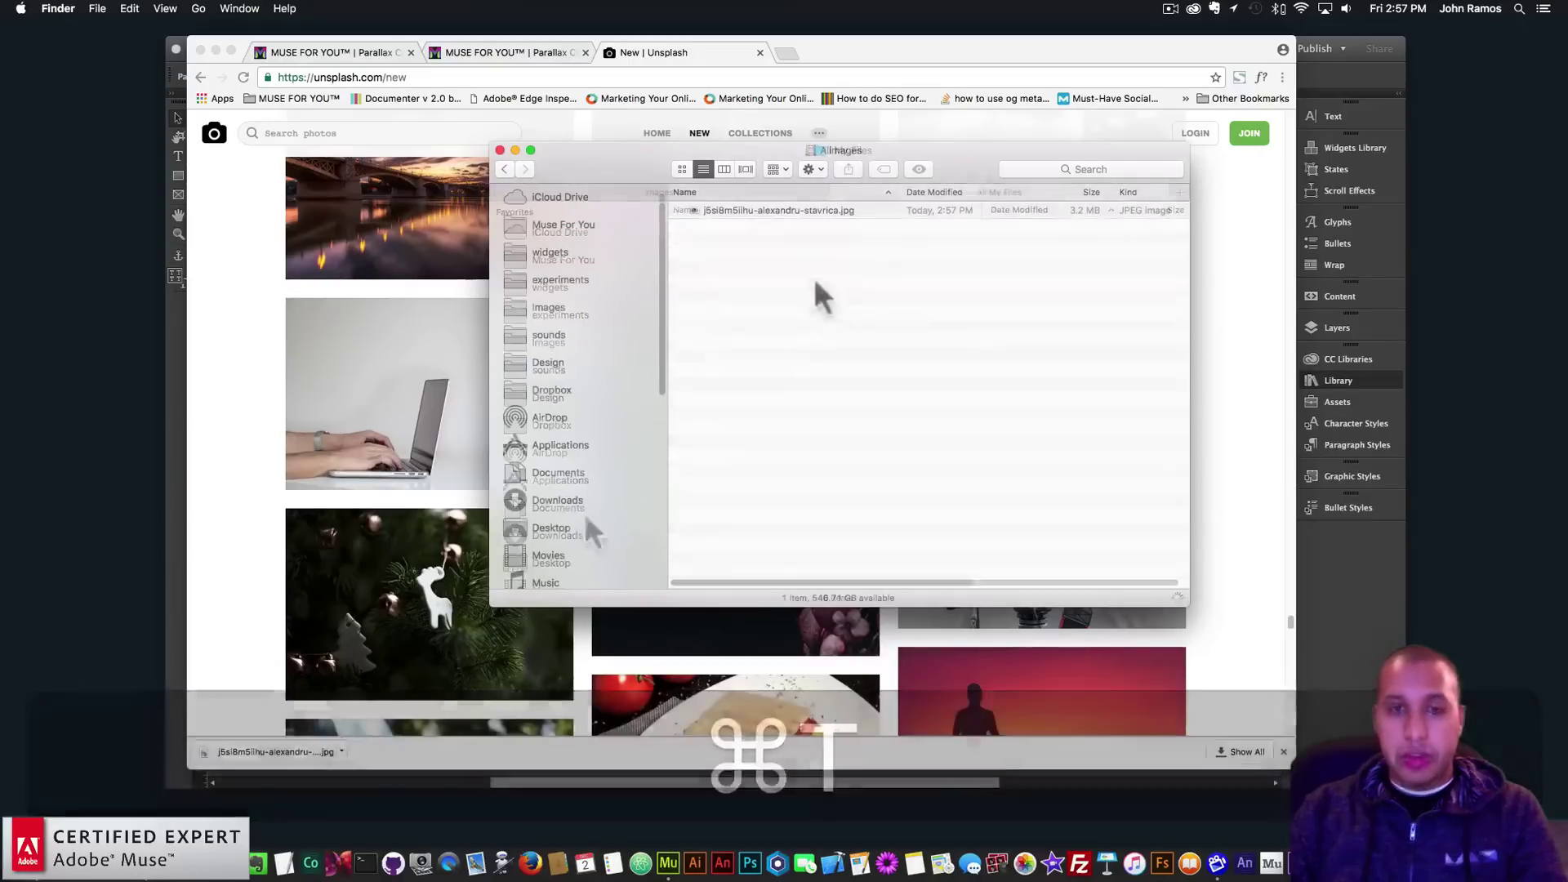
pyautogui.click(776, 210)
pyautogui.rightClick(776, 210)
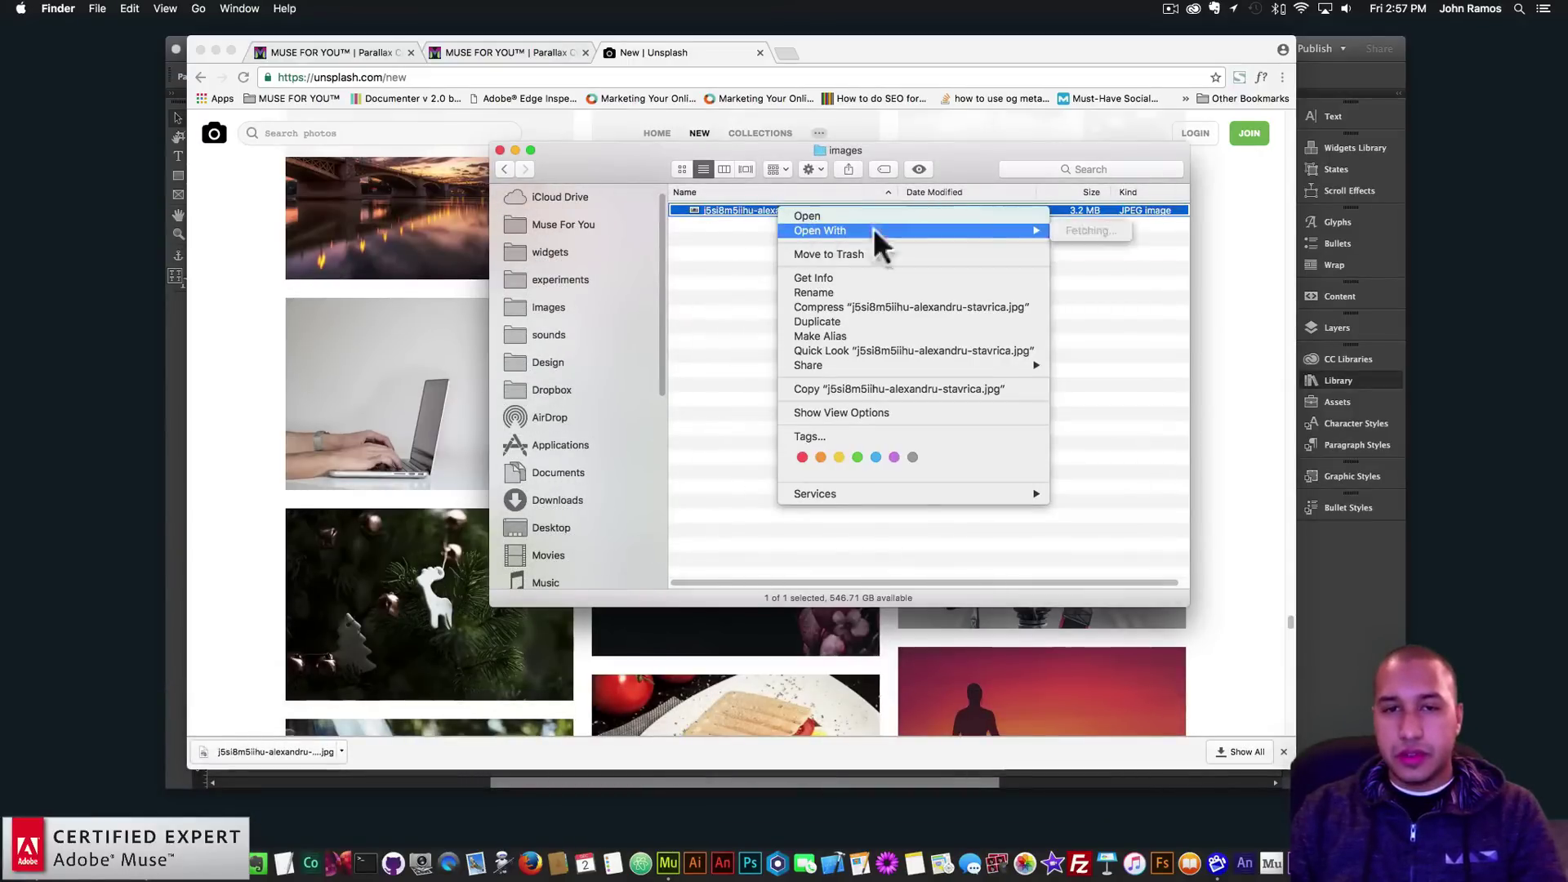
pyautogui.moveTo(820, 230)
pyautogui.click(1100, 231)
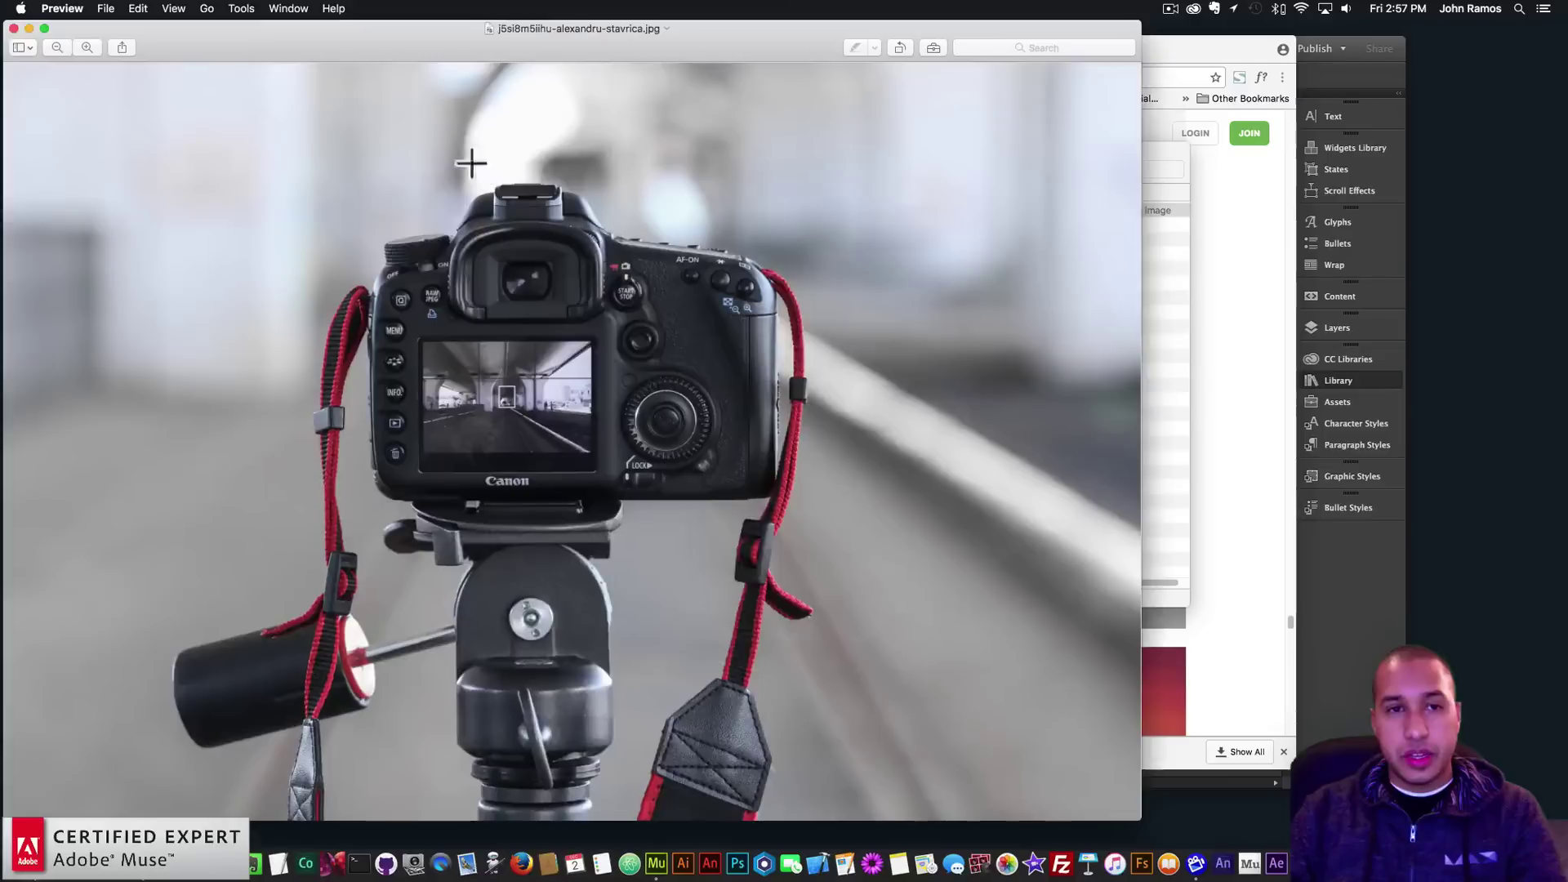
# Step: Resize the camera photo proportionally to a width of 2048 pixels, then save and close it
pyautogui.click(241, 8)
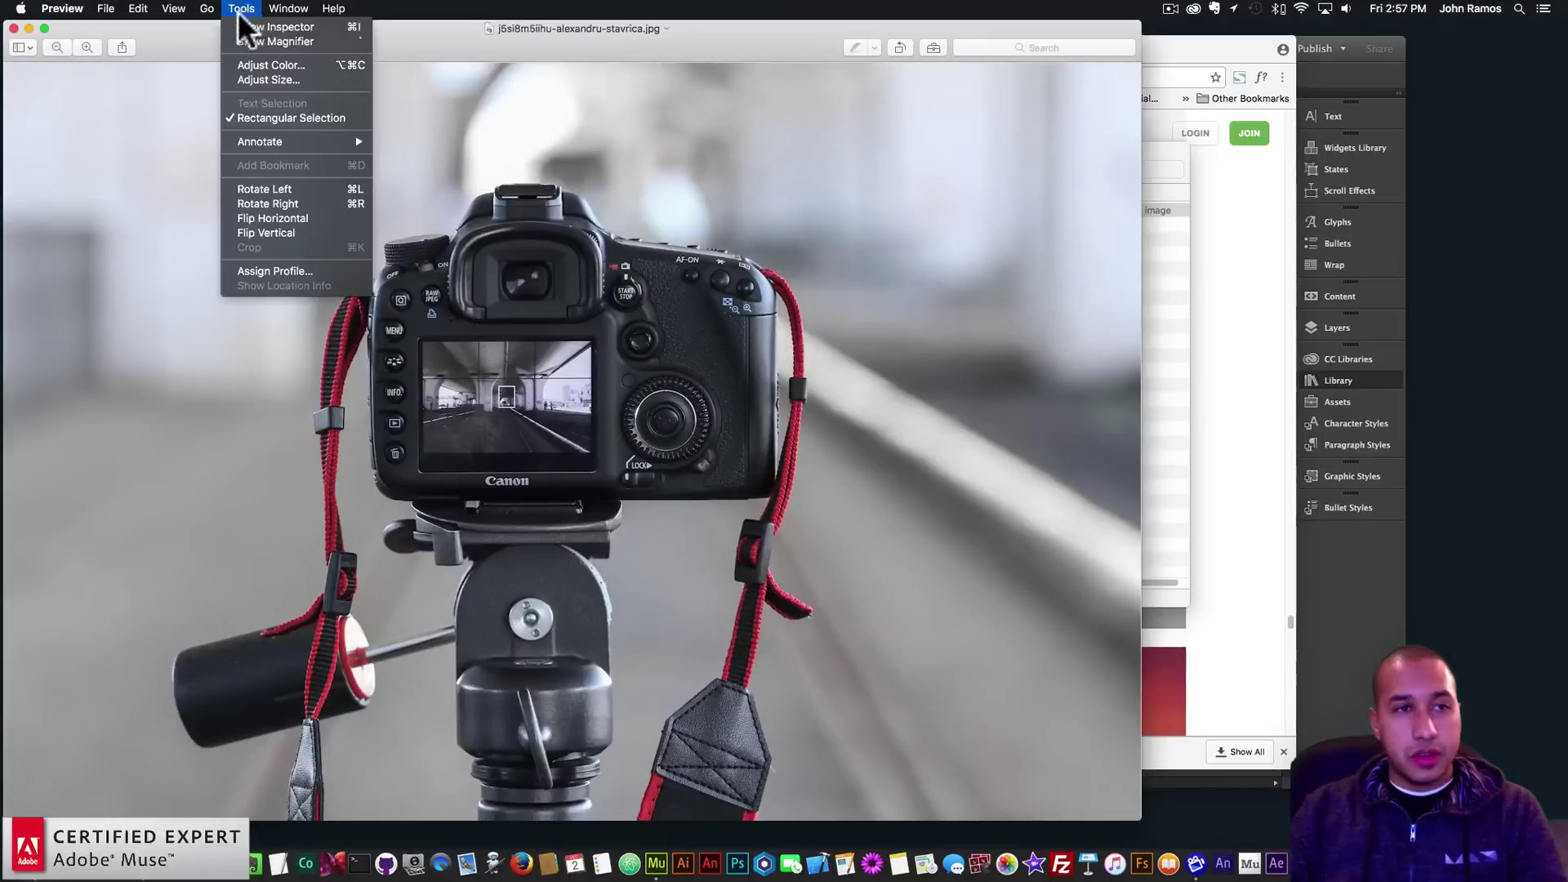
pyautogui.click(266, 71)
pyautogui.click(249, 8)
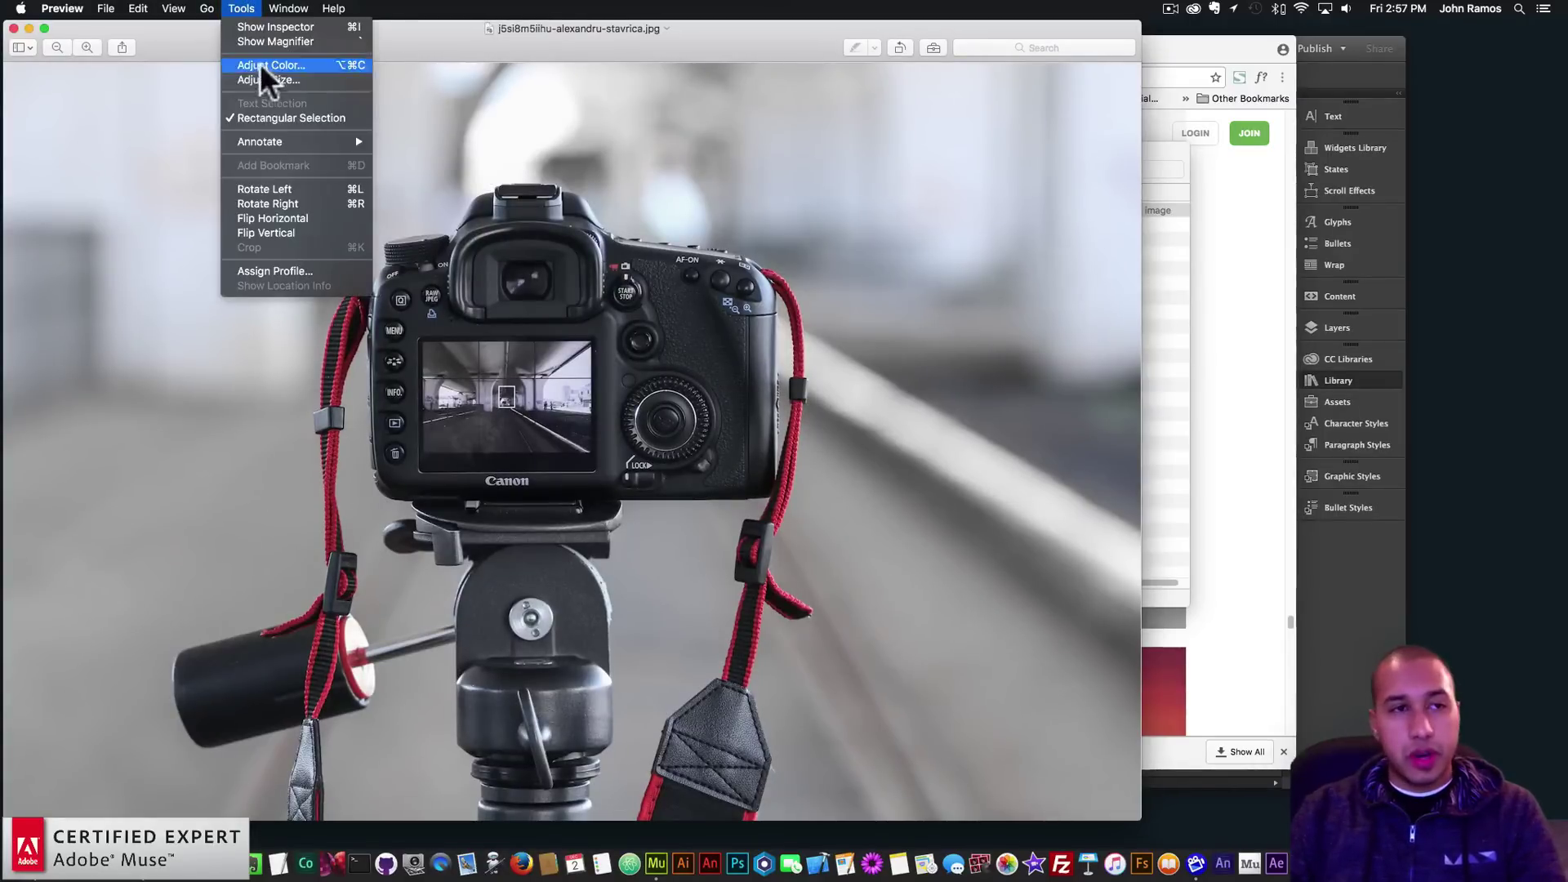
pyautogui.click(260, 78)
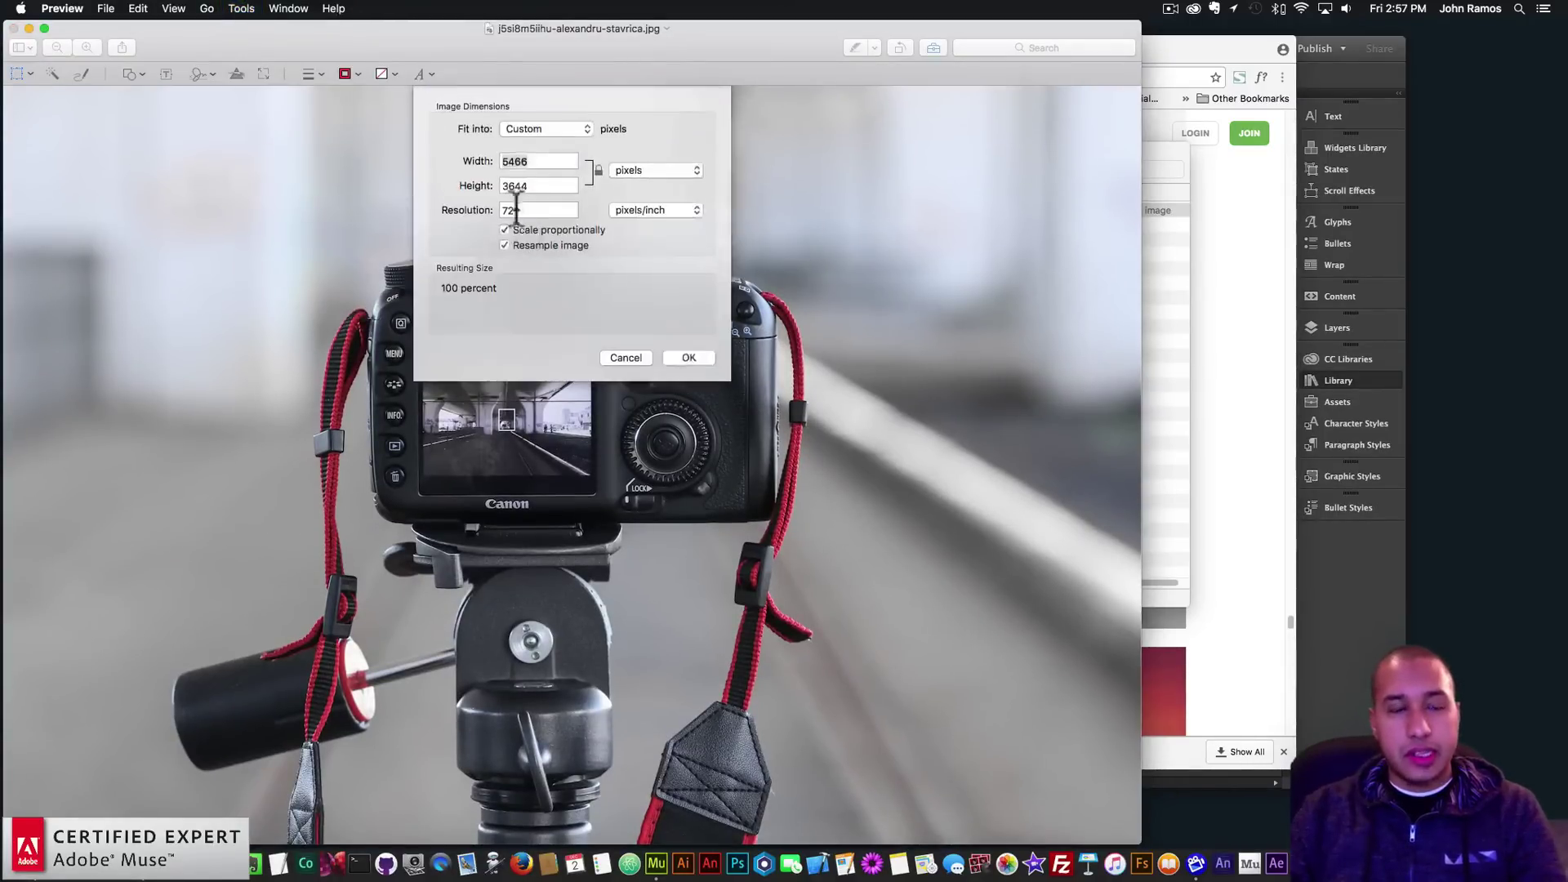
pyautogui.write('2048')
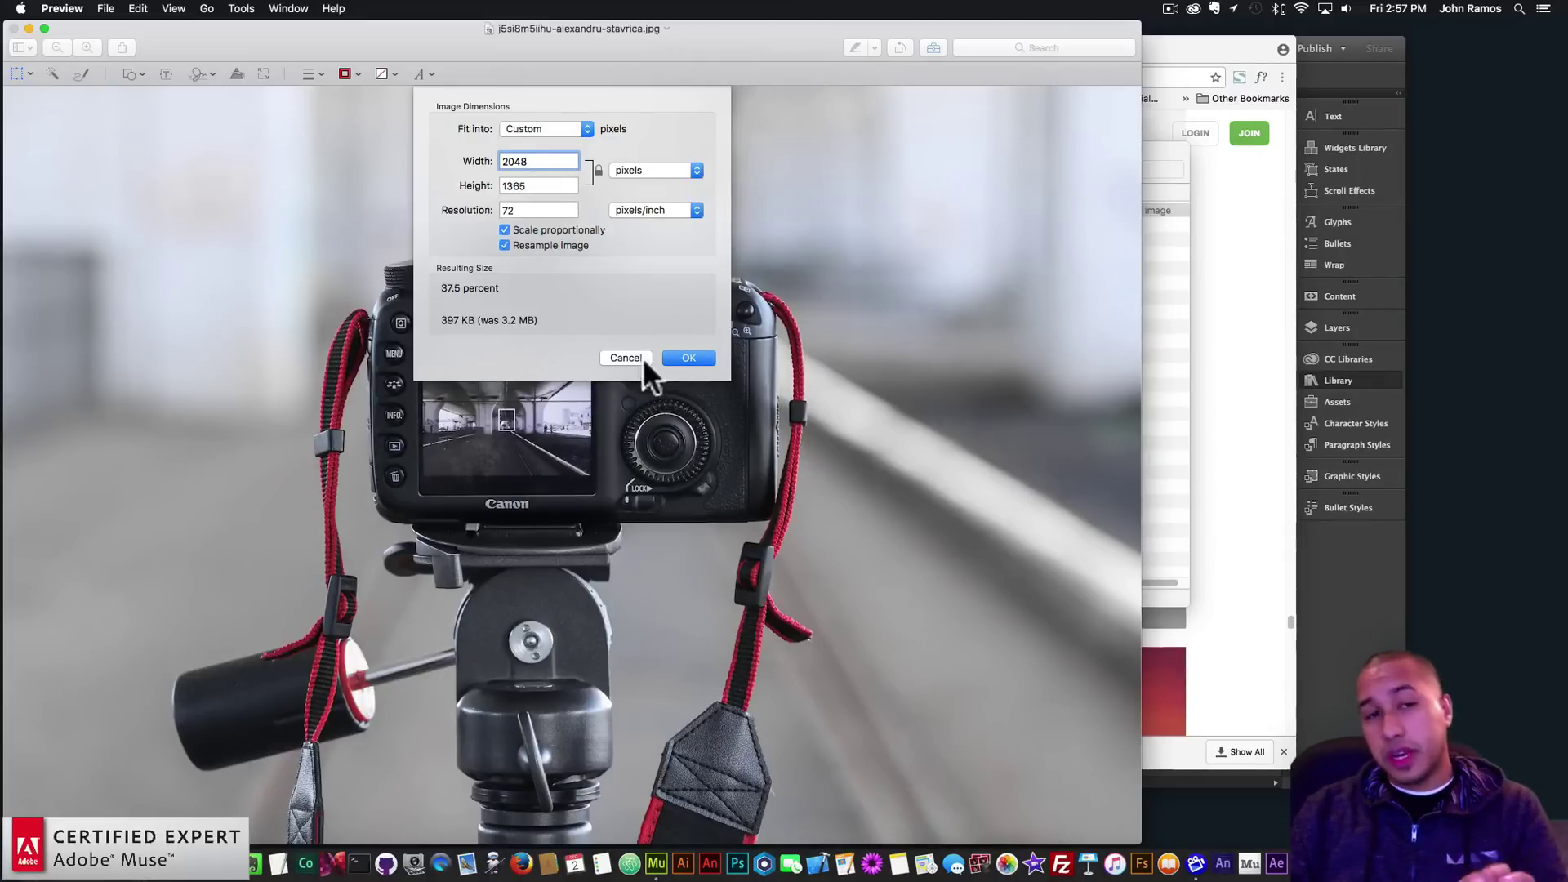
pyautogui.click(690, 357)
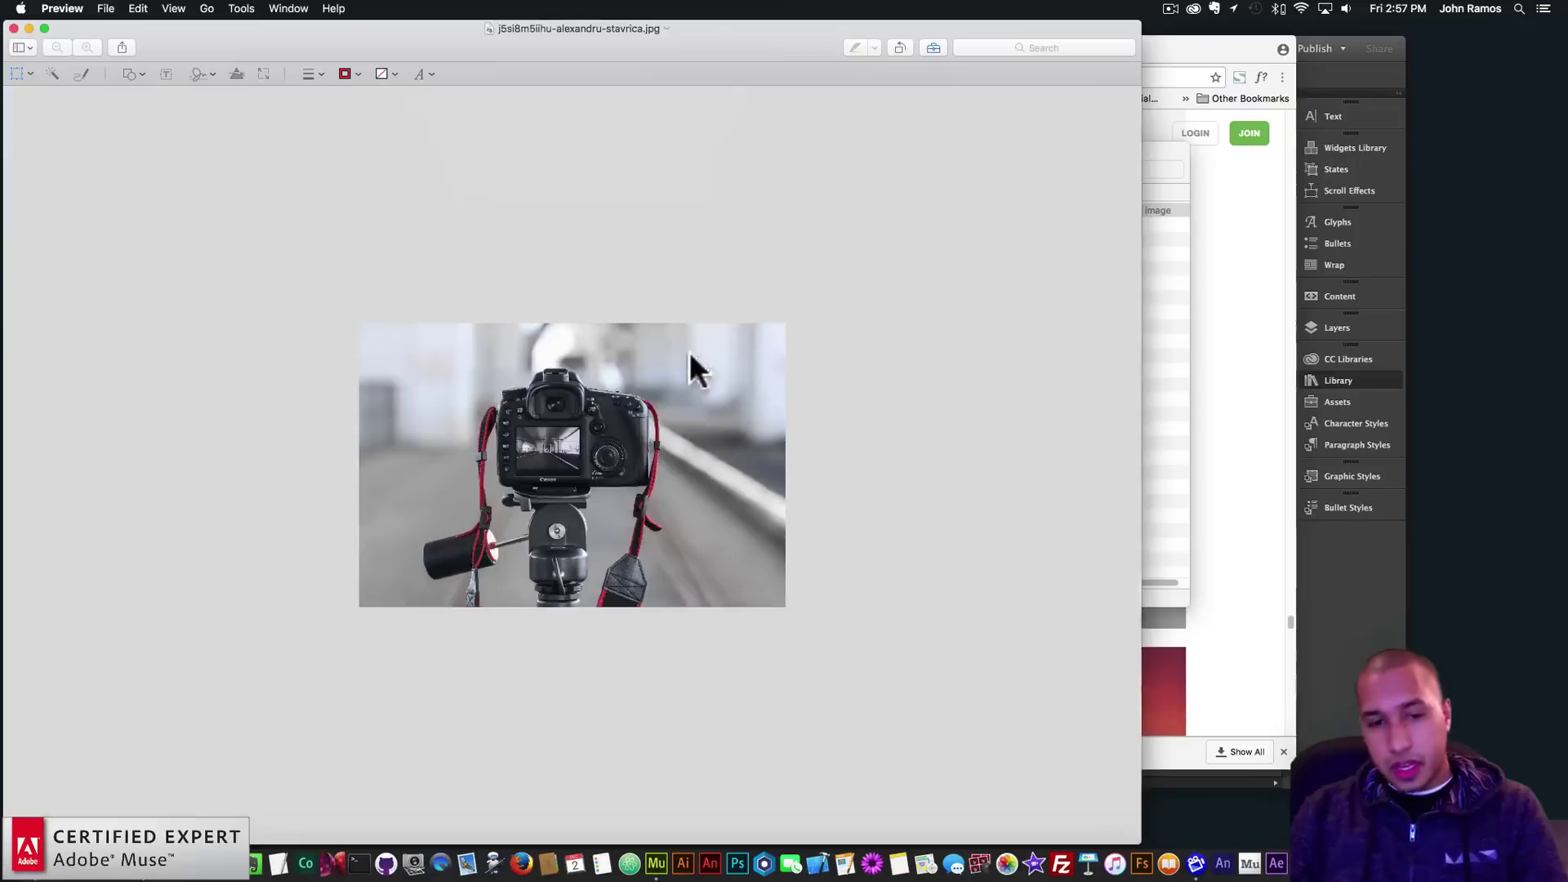
pyautogui.press('super+s')
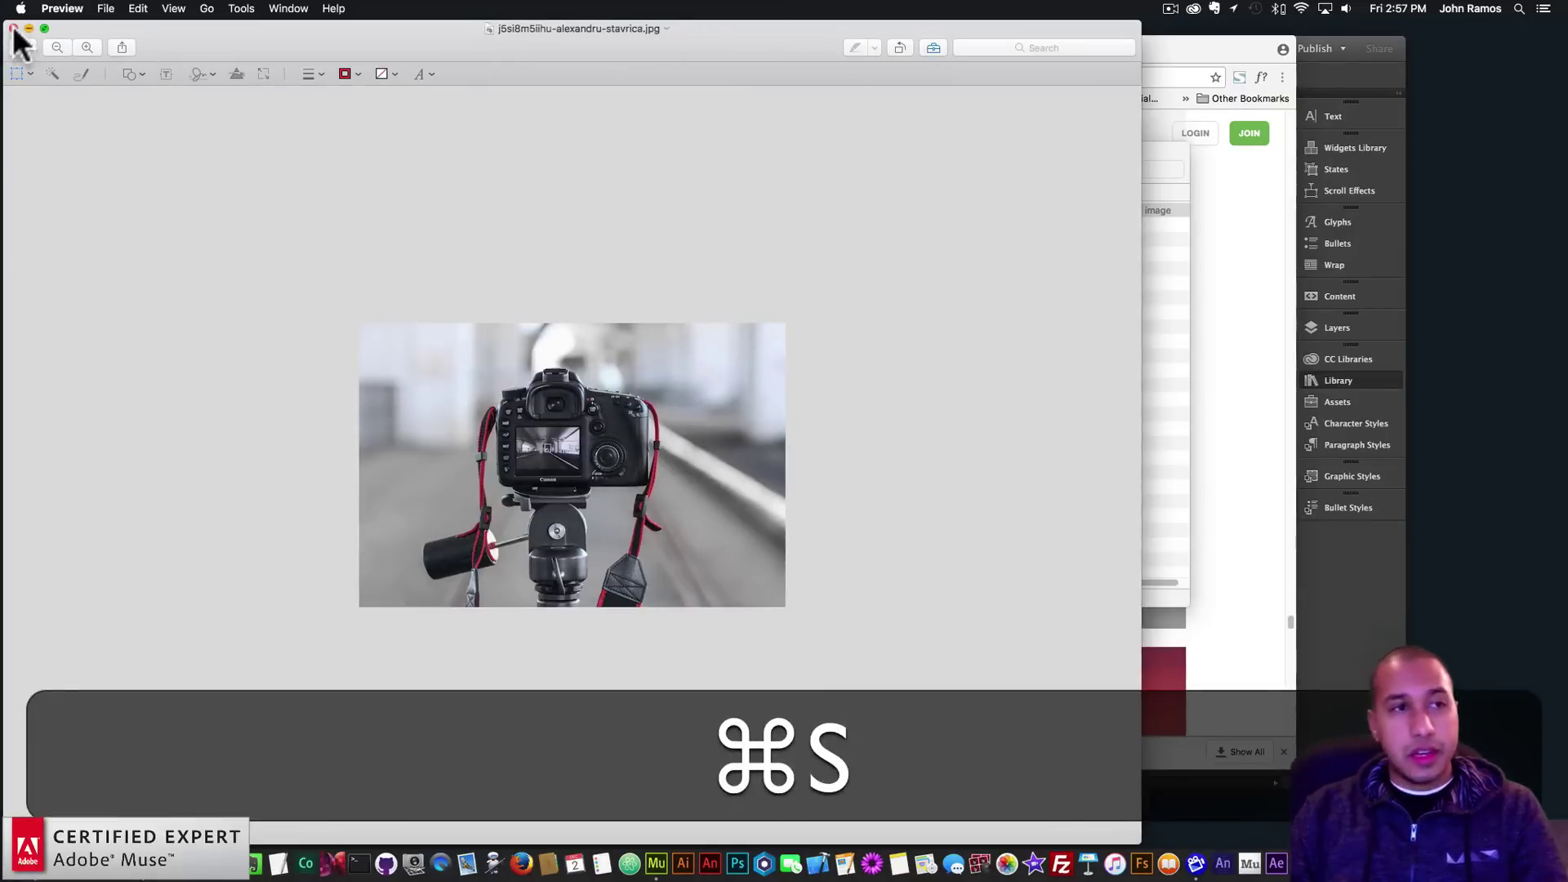
pyautogui.click(13, 29)
# Step: Return to Adobe Muse and place the PCI – Effect 1 widget in the empty canvas area beside the page
pyautogui.moveTo(740, 165); pyautogui.dragTo(774, 178)
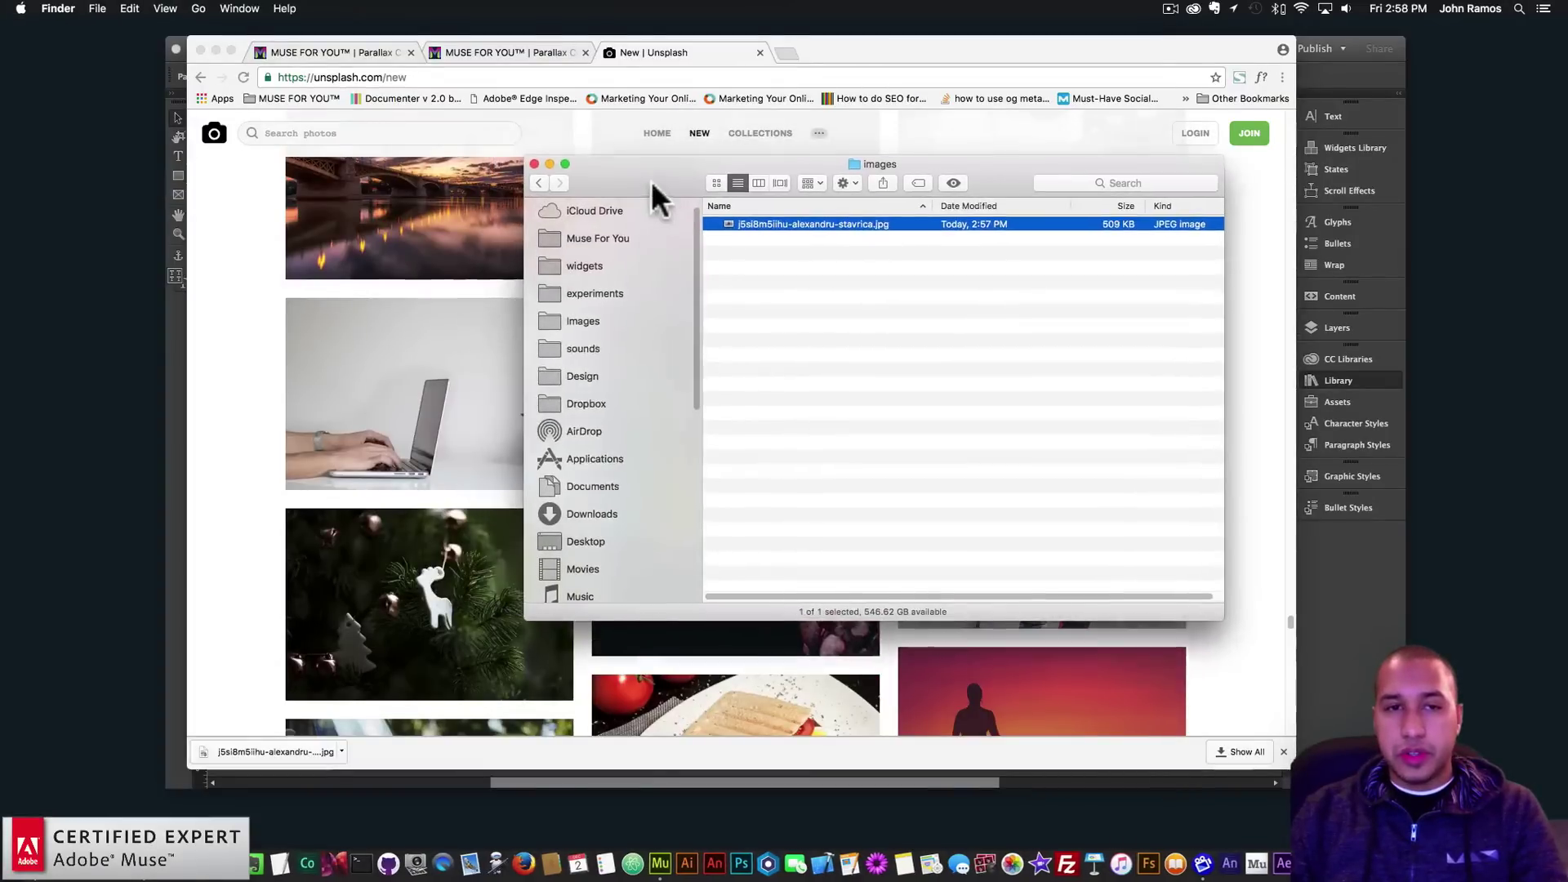
pyautogui.click(216, 51)
pyautogui.moveTo(653, 163); pyautogui.dragTo(704, 221)
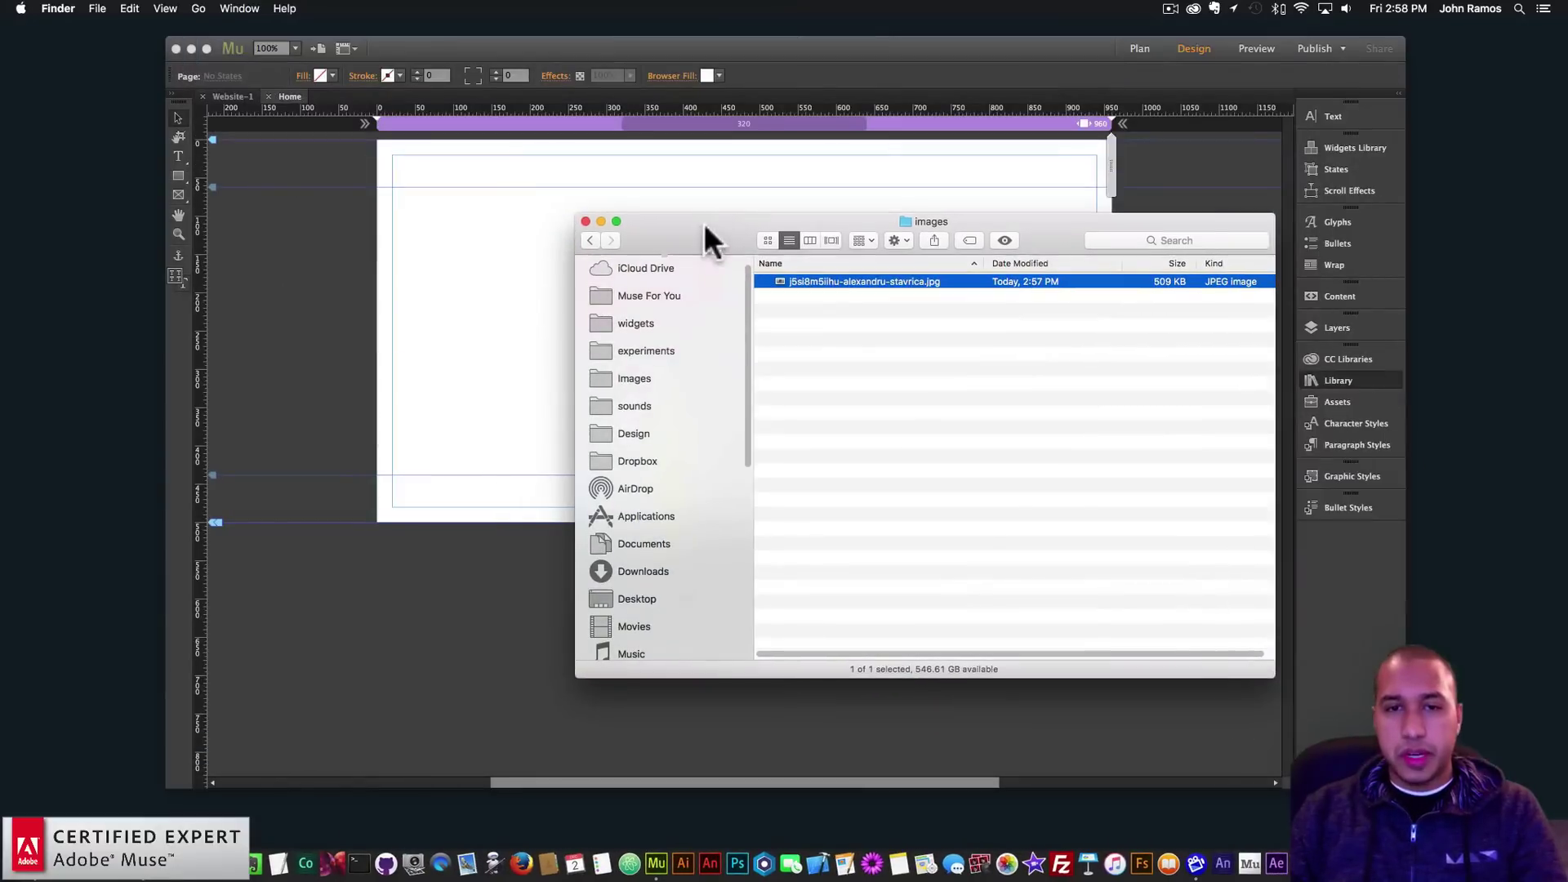
pyautogui.click(501, 290)
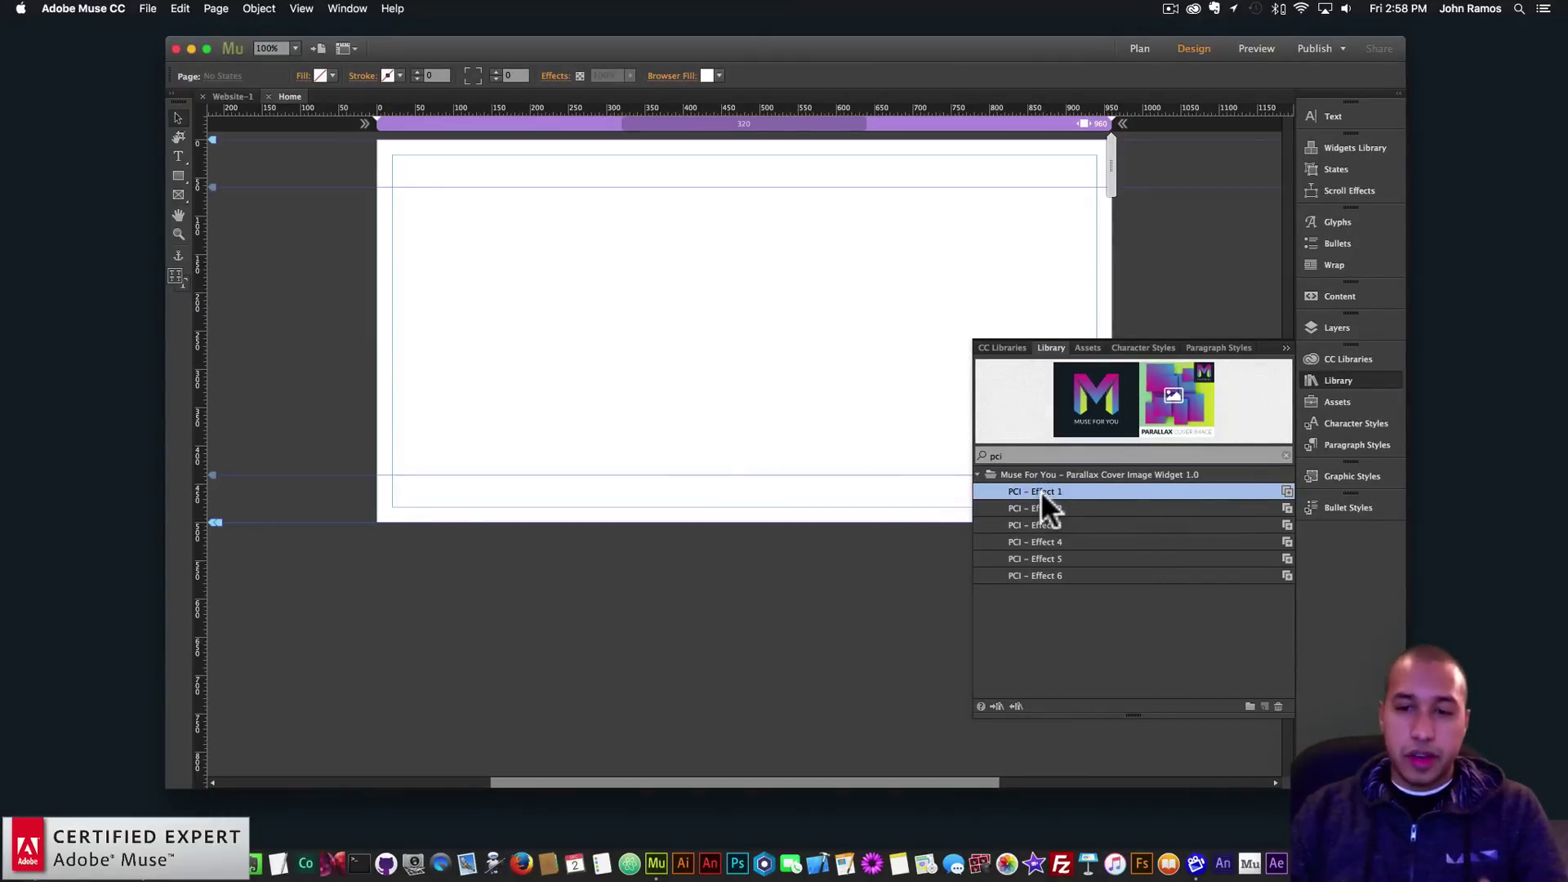
pyautogui.moveTo(1046, 488); pyautogui.dragTo(384, 248)
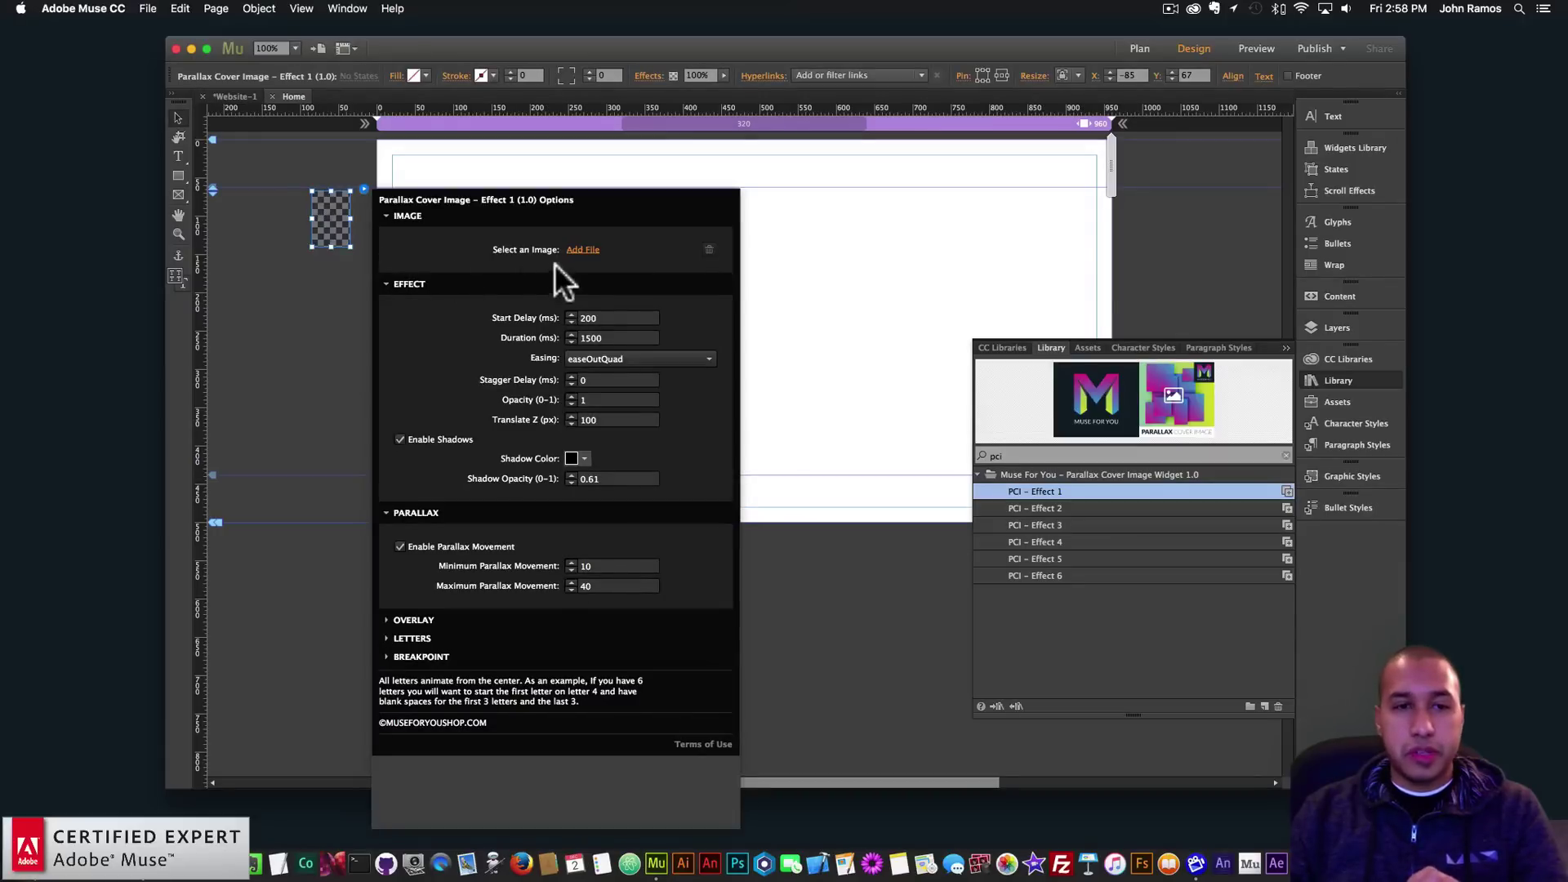
# Step: Choose the resized camera photo from the images folder as the Effect 1 widget's image
pyautogui.click(582, 251)
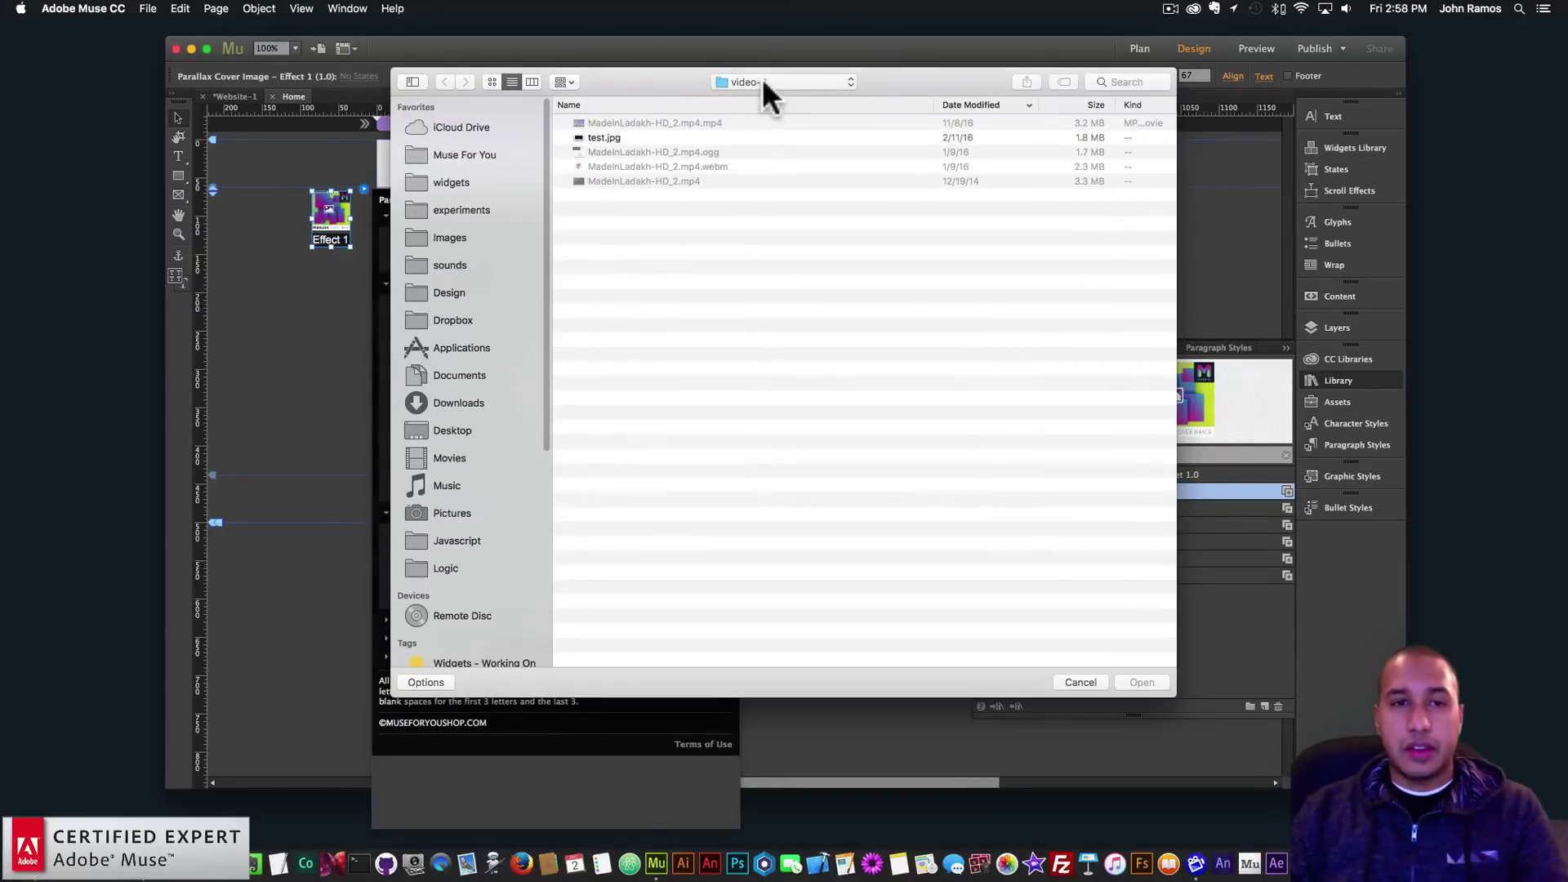
pyautogui.press('super+Up')
pyautogui.doubleClick(595, 137)
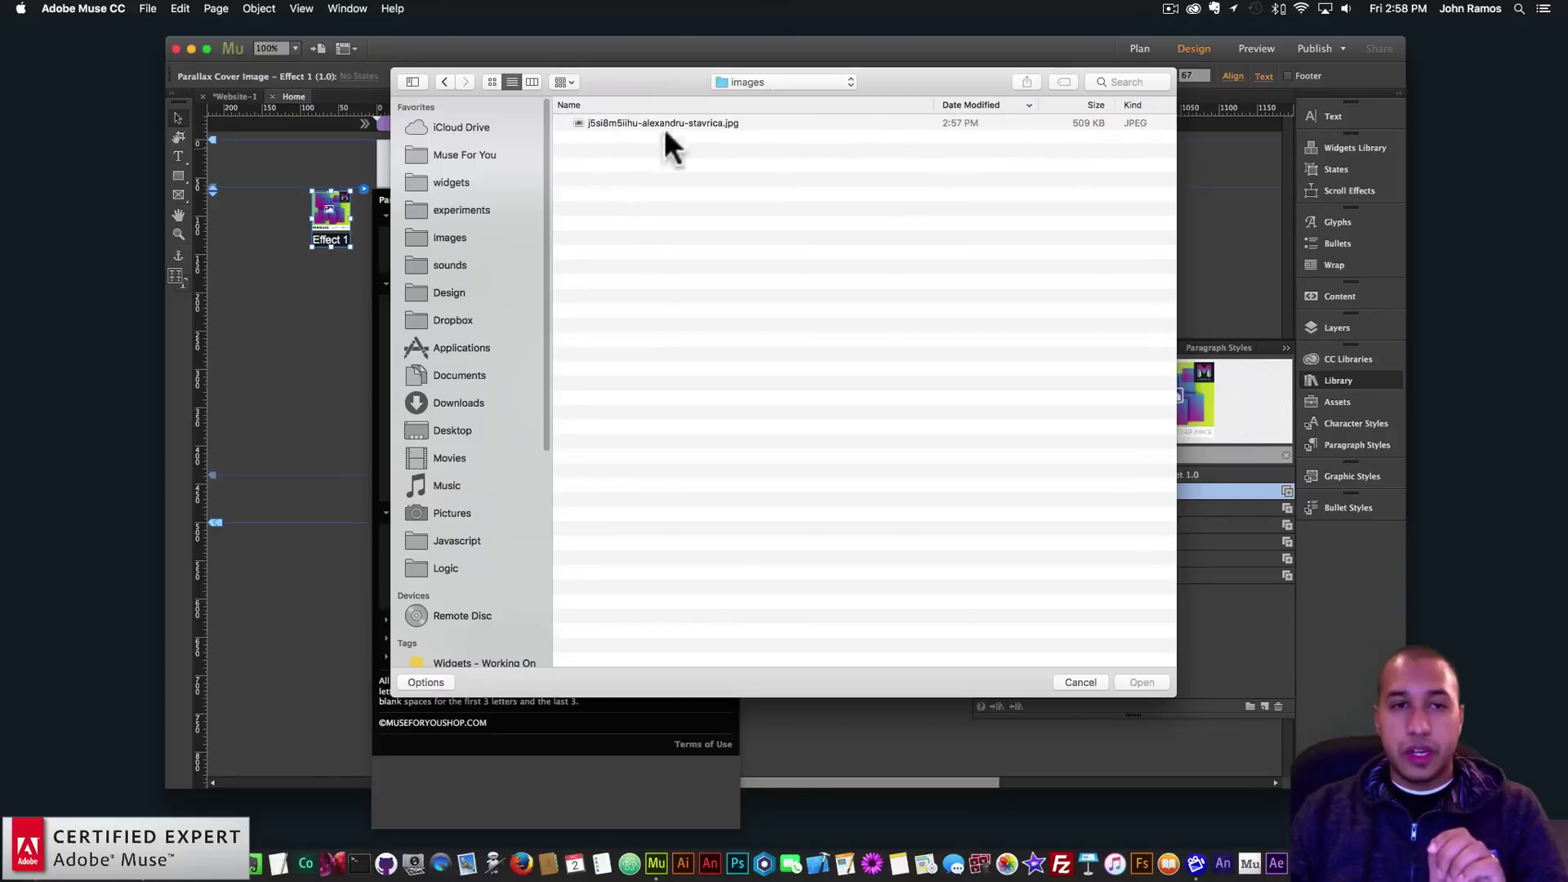
pyautogui.doubleClick(654, 122)
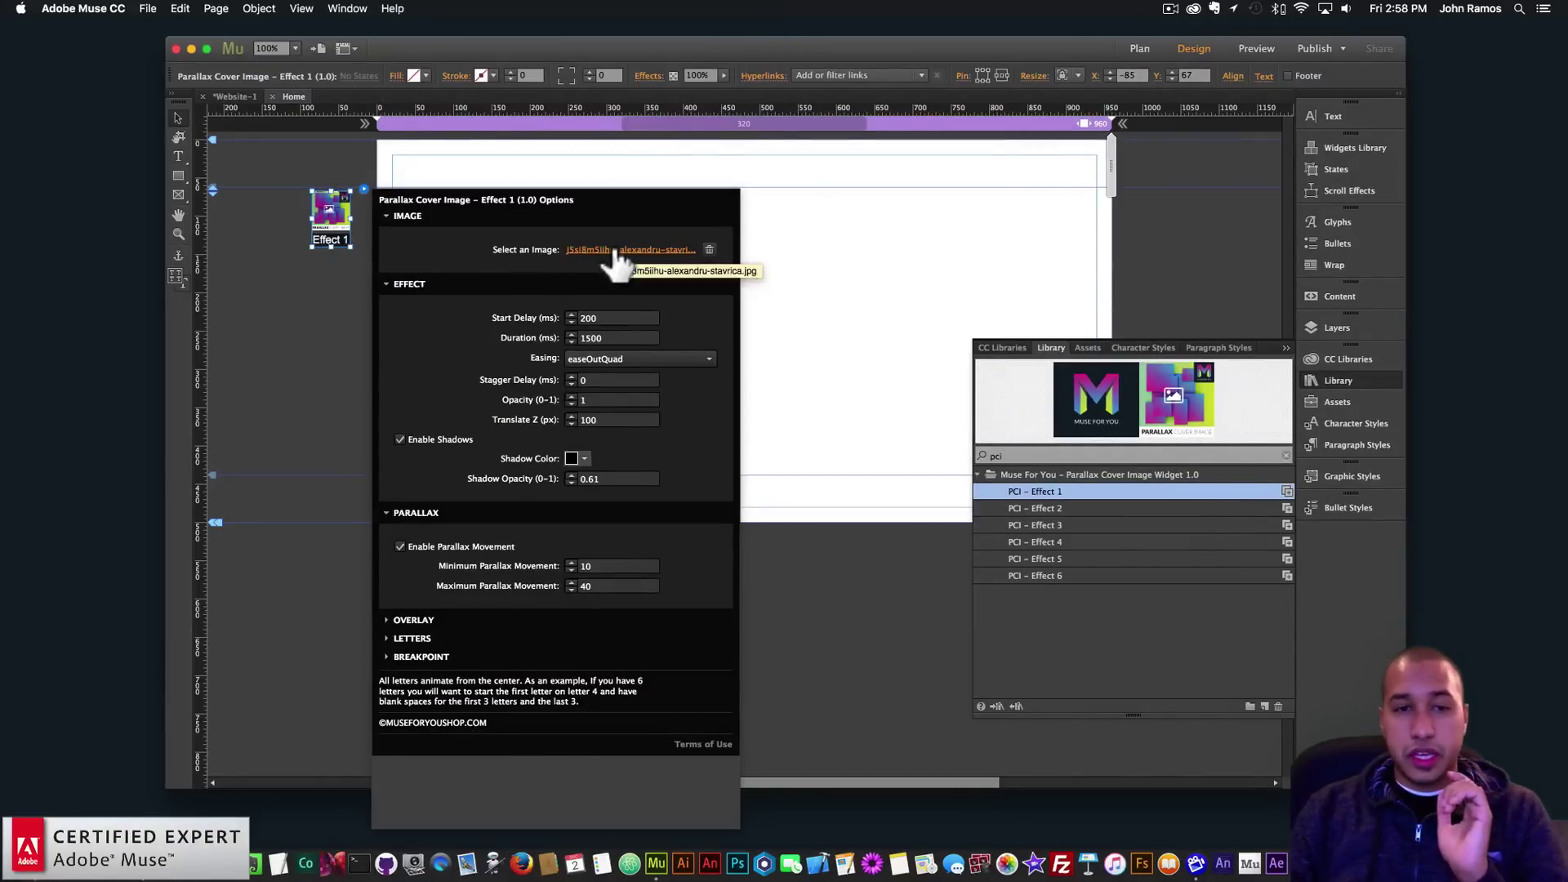
pyautogui.click(614, 250)
pyautogui.click(664, 124)
pyautogui.doubleClick(664, 124)
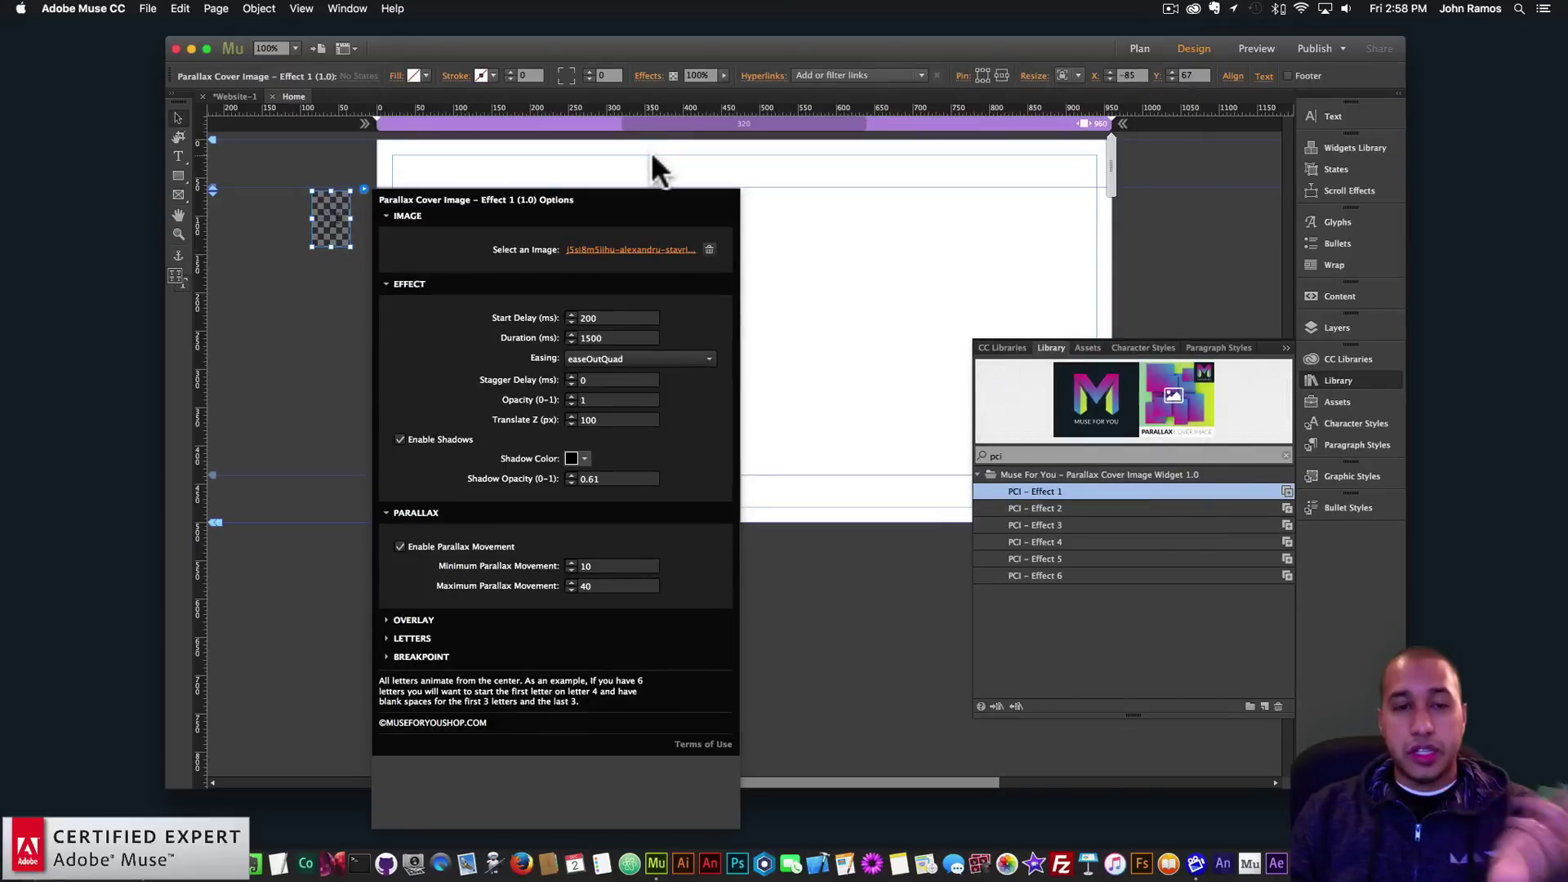
# Step: Preview the page in the browser, then return to Adobe Muse and move the Effect 1 widget beside the page's left edge, about X -50, Y 62
pyautogui.click(322, 327)
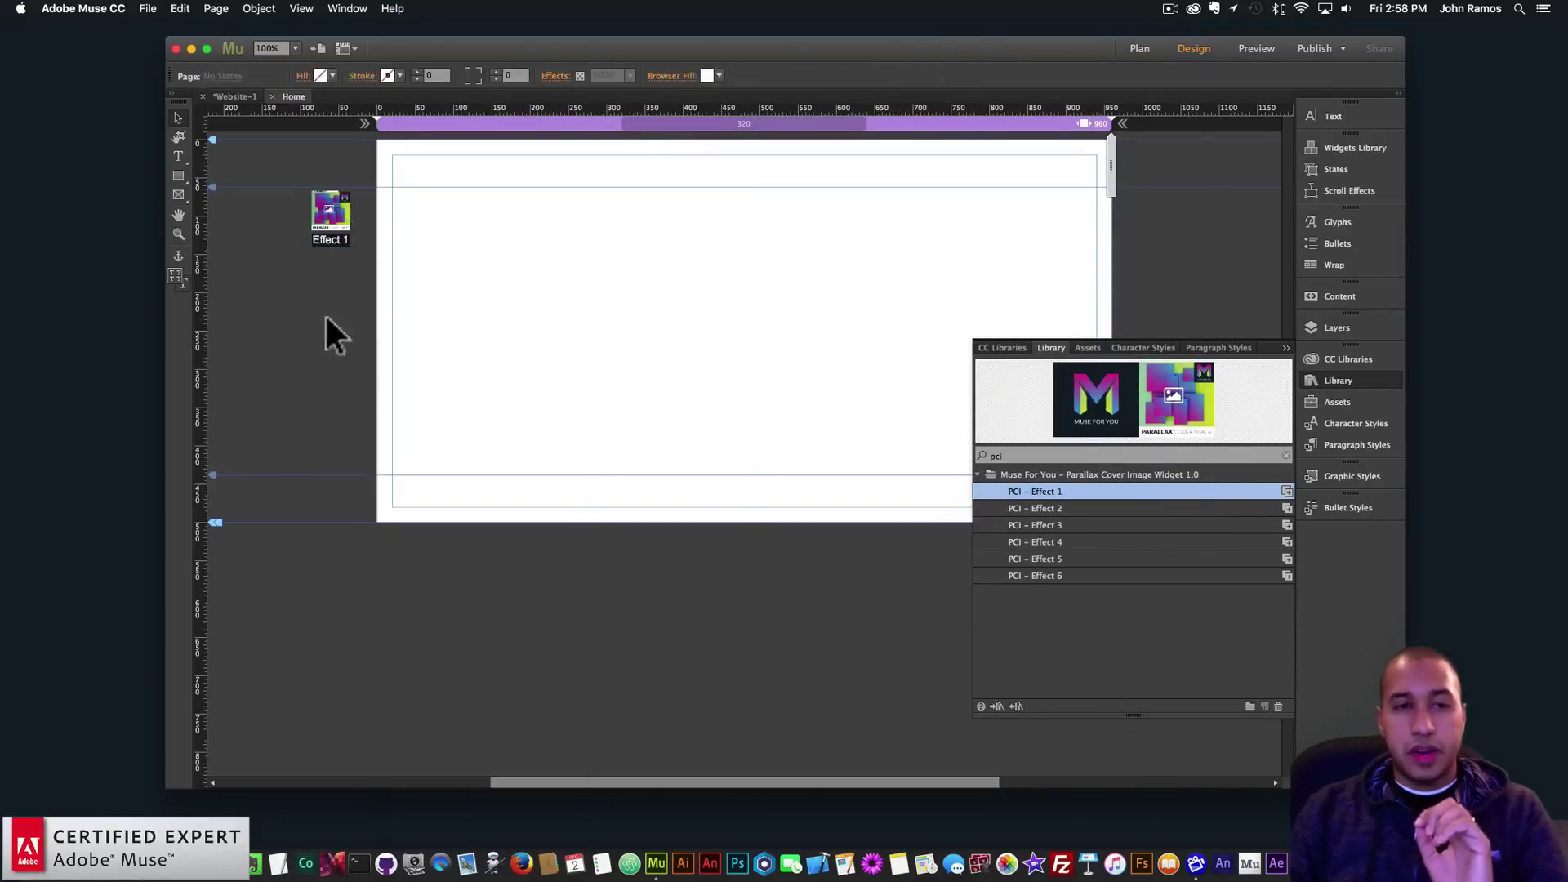
pyautogui.click(153, 9)
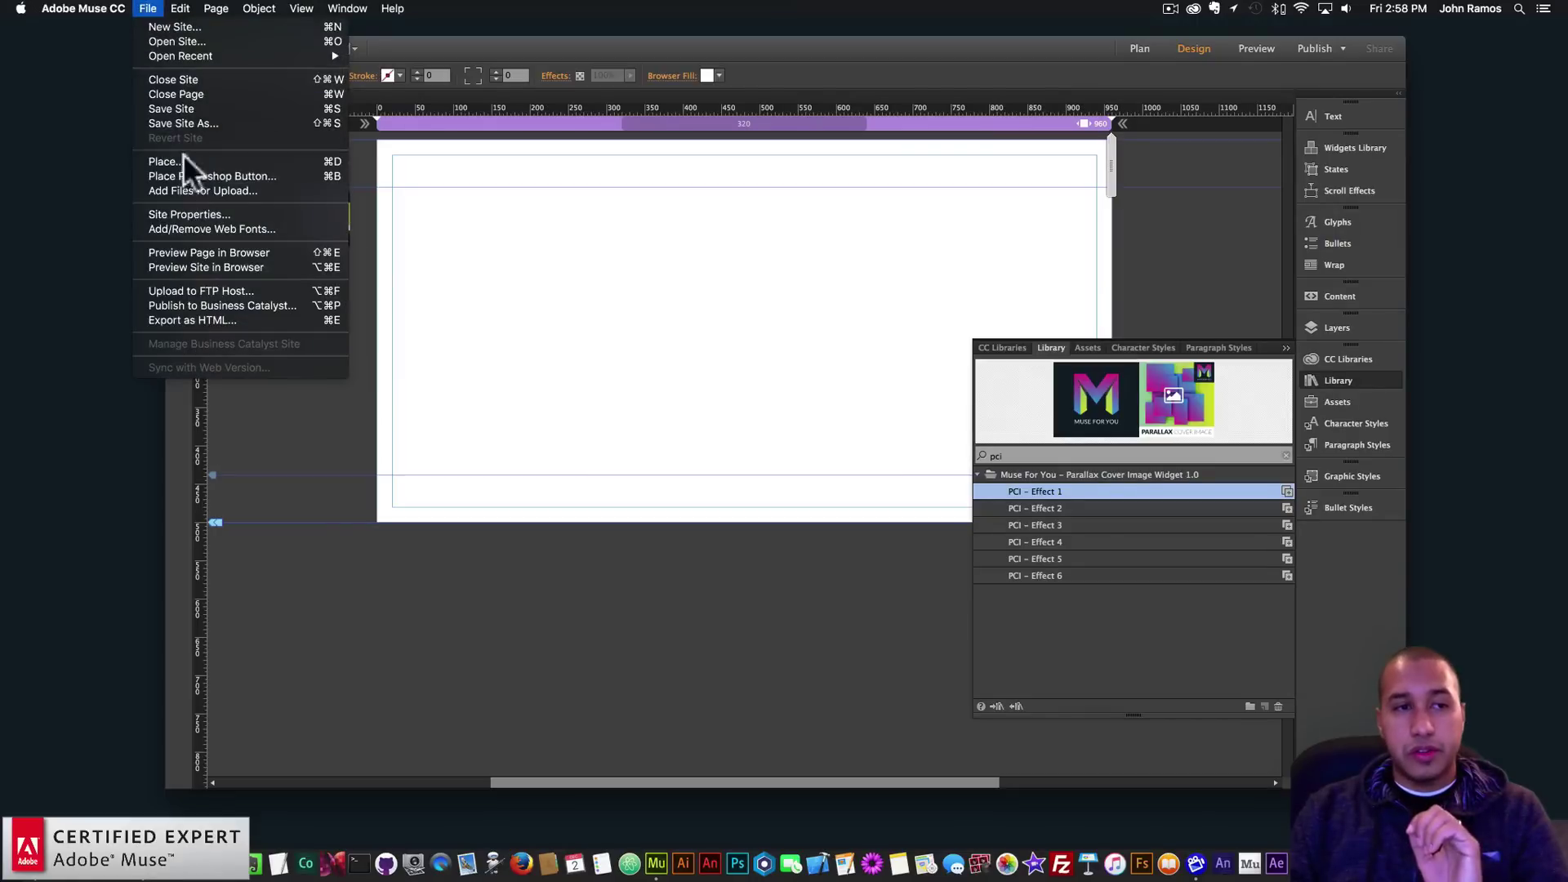
pyautogui.click(204, 254)
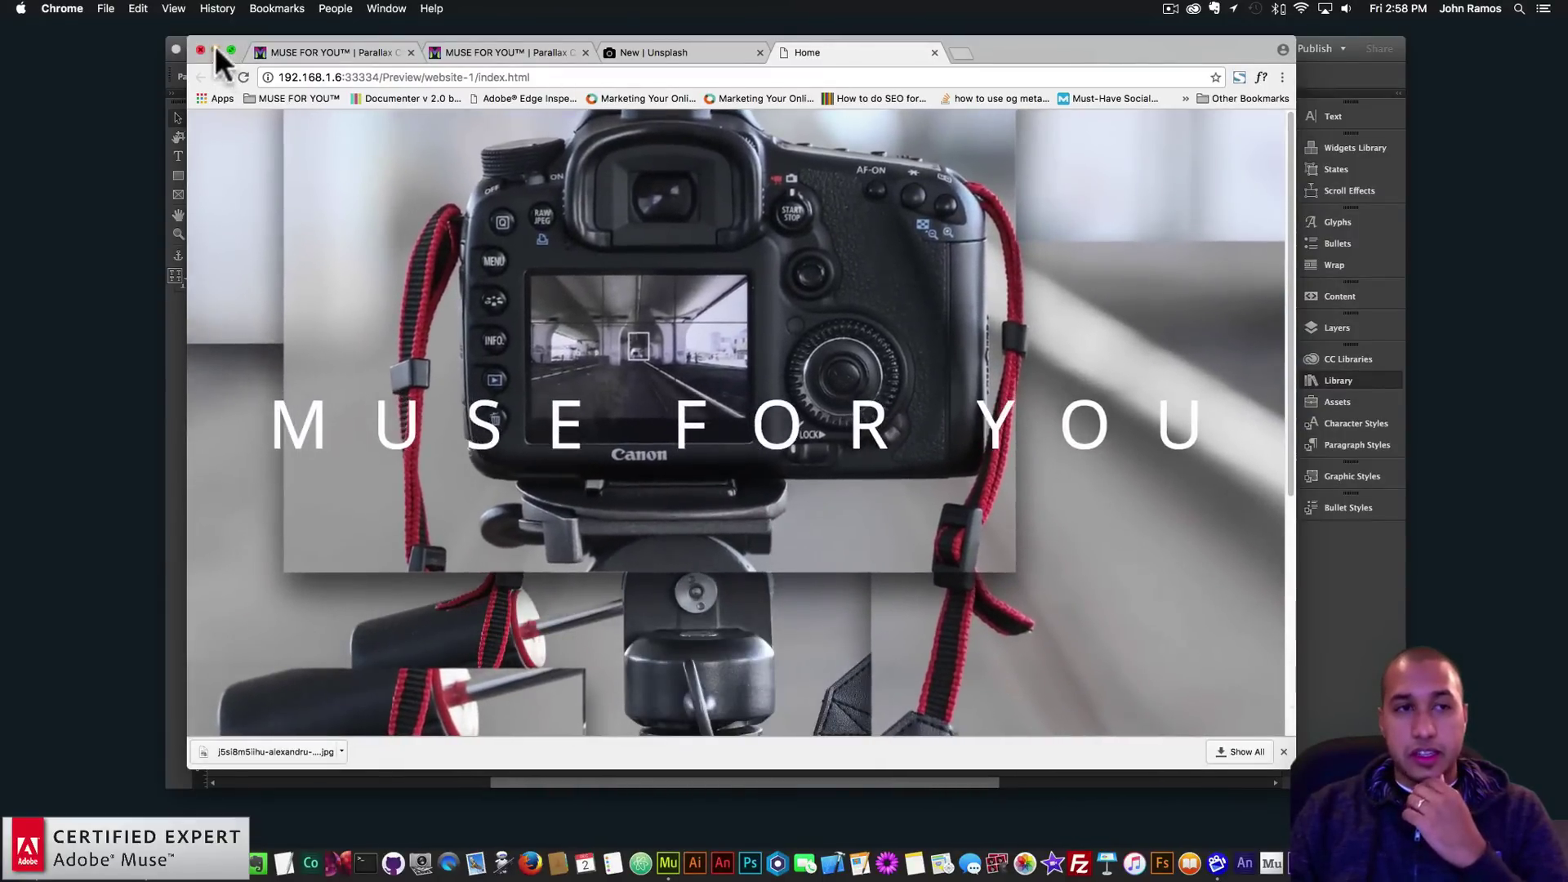
pyautogui.click(216, 50)
pyautogui.moveTo(339, 225); pyautogui.dragTo(368, 220)
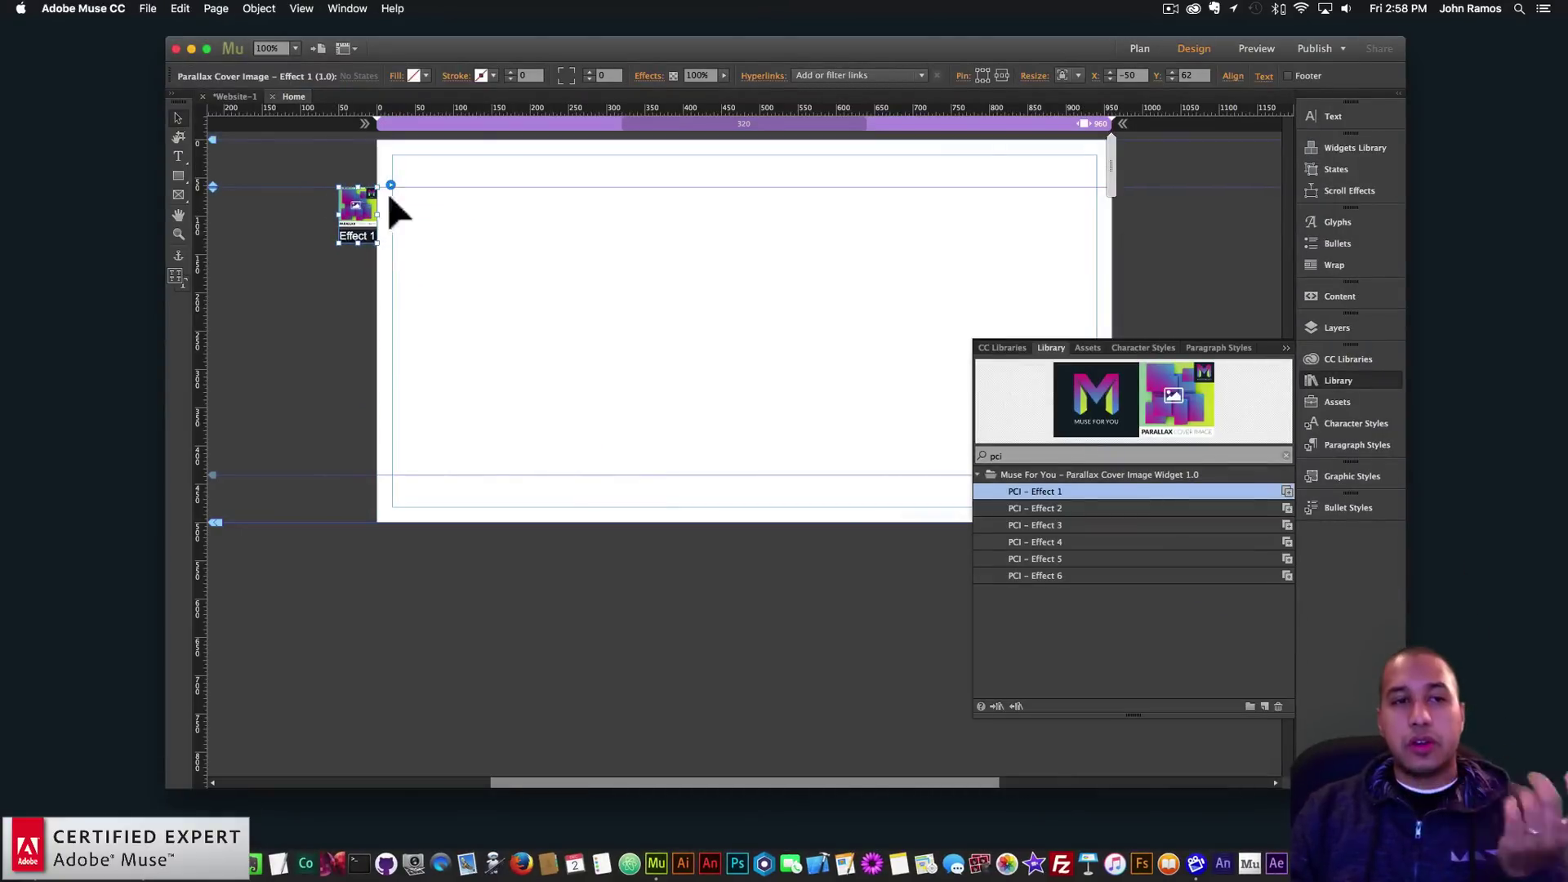
# Step: Set the Effect 1 widget's start delay to 2000 ms and preview the page in the browser
pyautogui.click(390, 184)
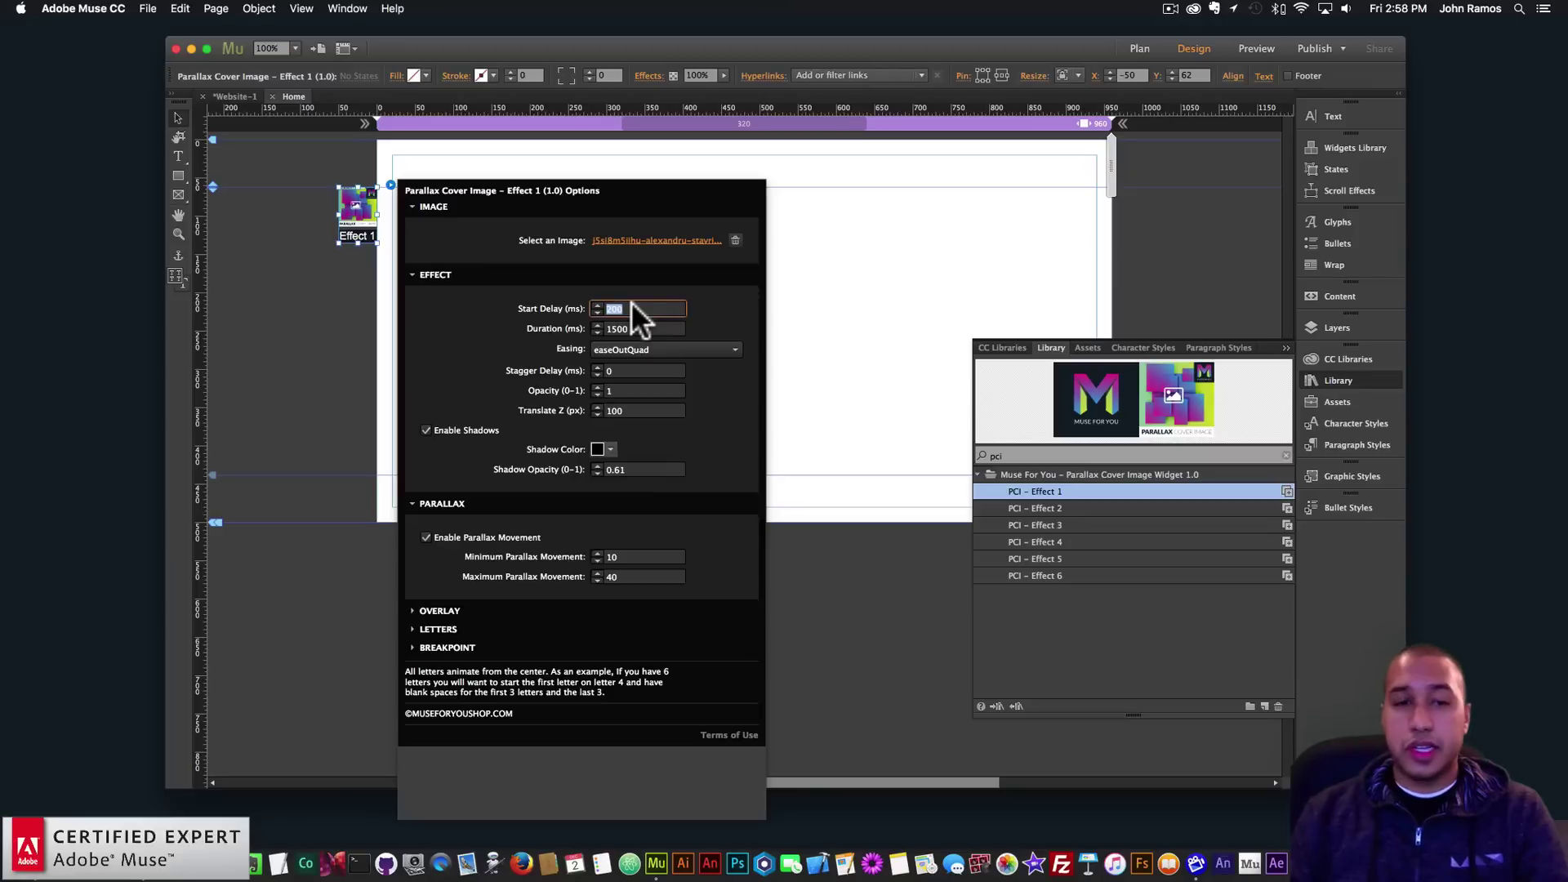
pyautogui.write('2000')
pyautogui.press('Return')
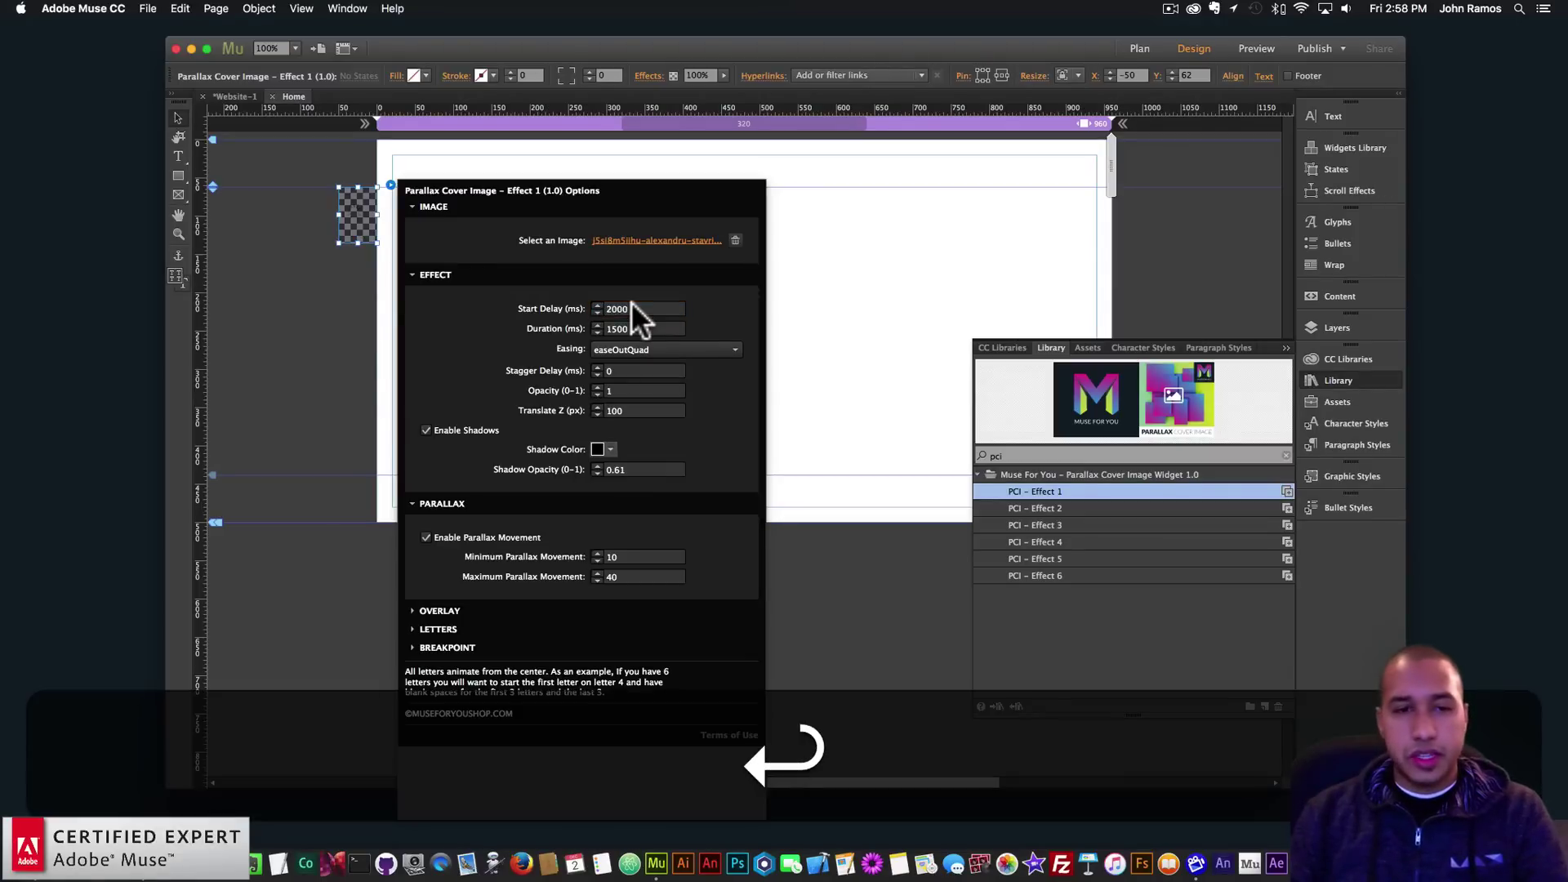
pyautogui.click(245, 325)
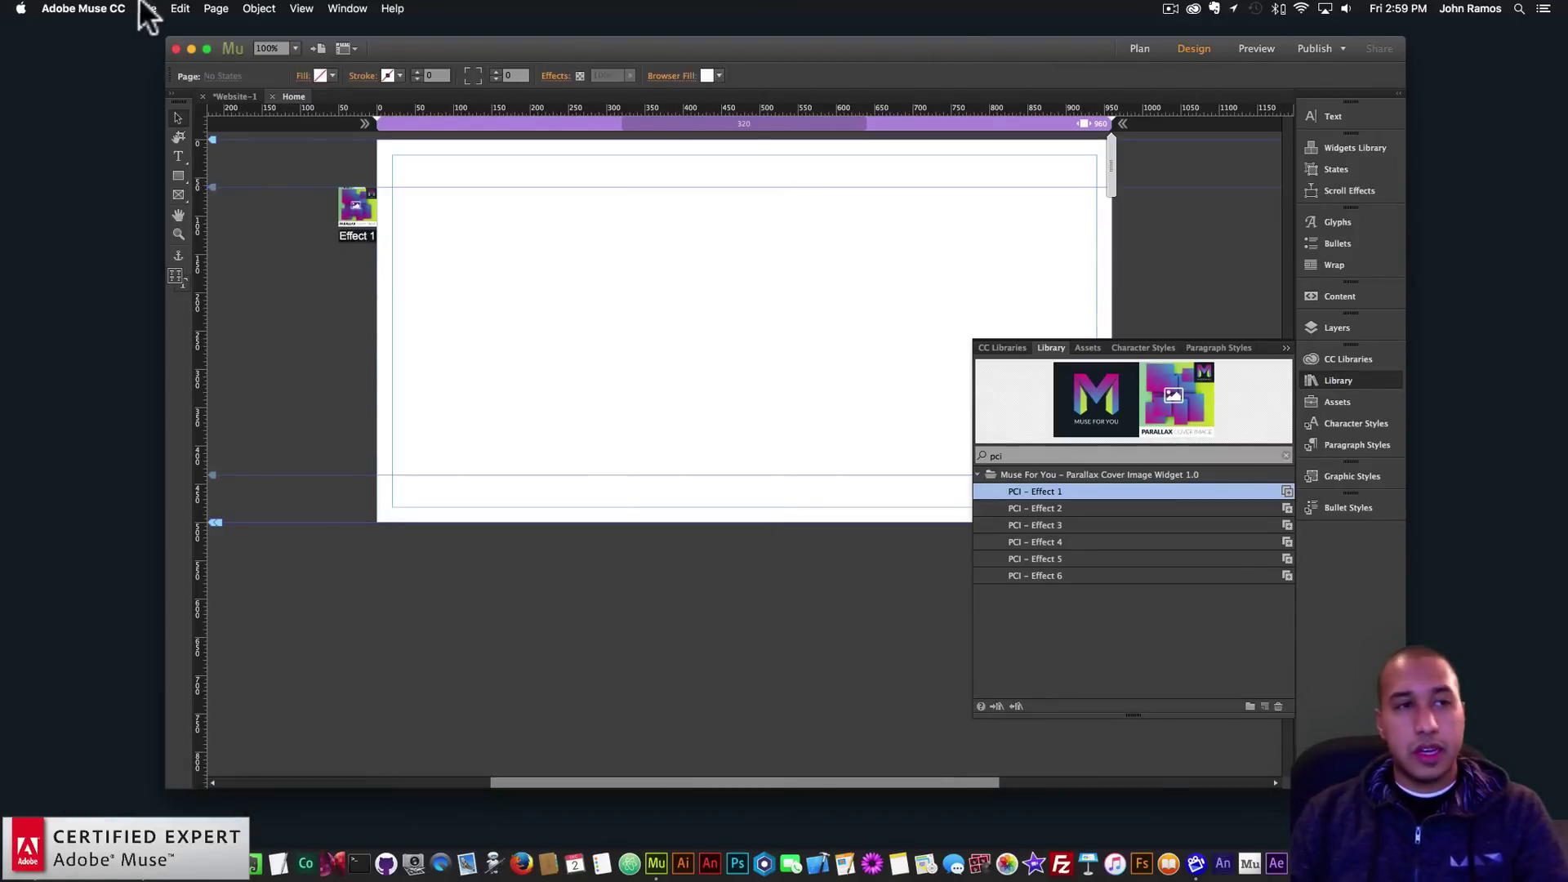
pyautogui.click(148, 8)
pyautogui.click(170, 247)
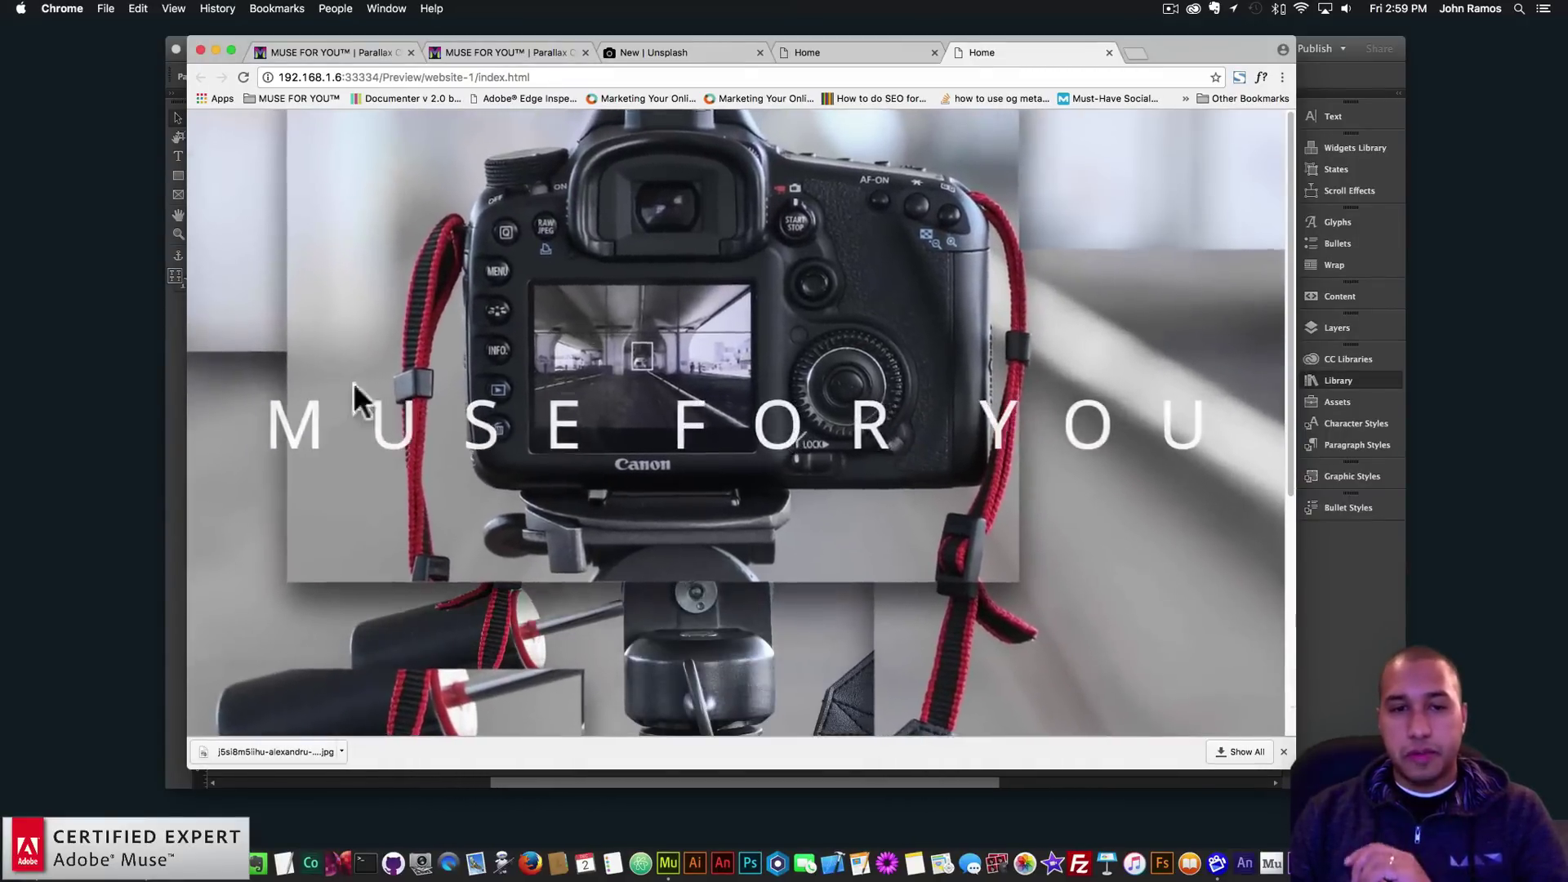
# Step: Return to Adobe Muse, set the Effect 1 widget's easing to easeInOutElastic and preview the page in the browser
pyautogui.click(165, 368)
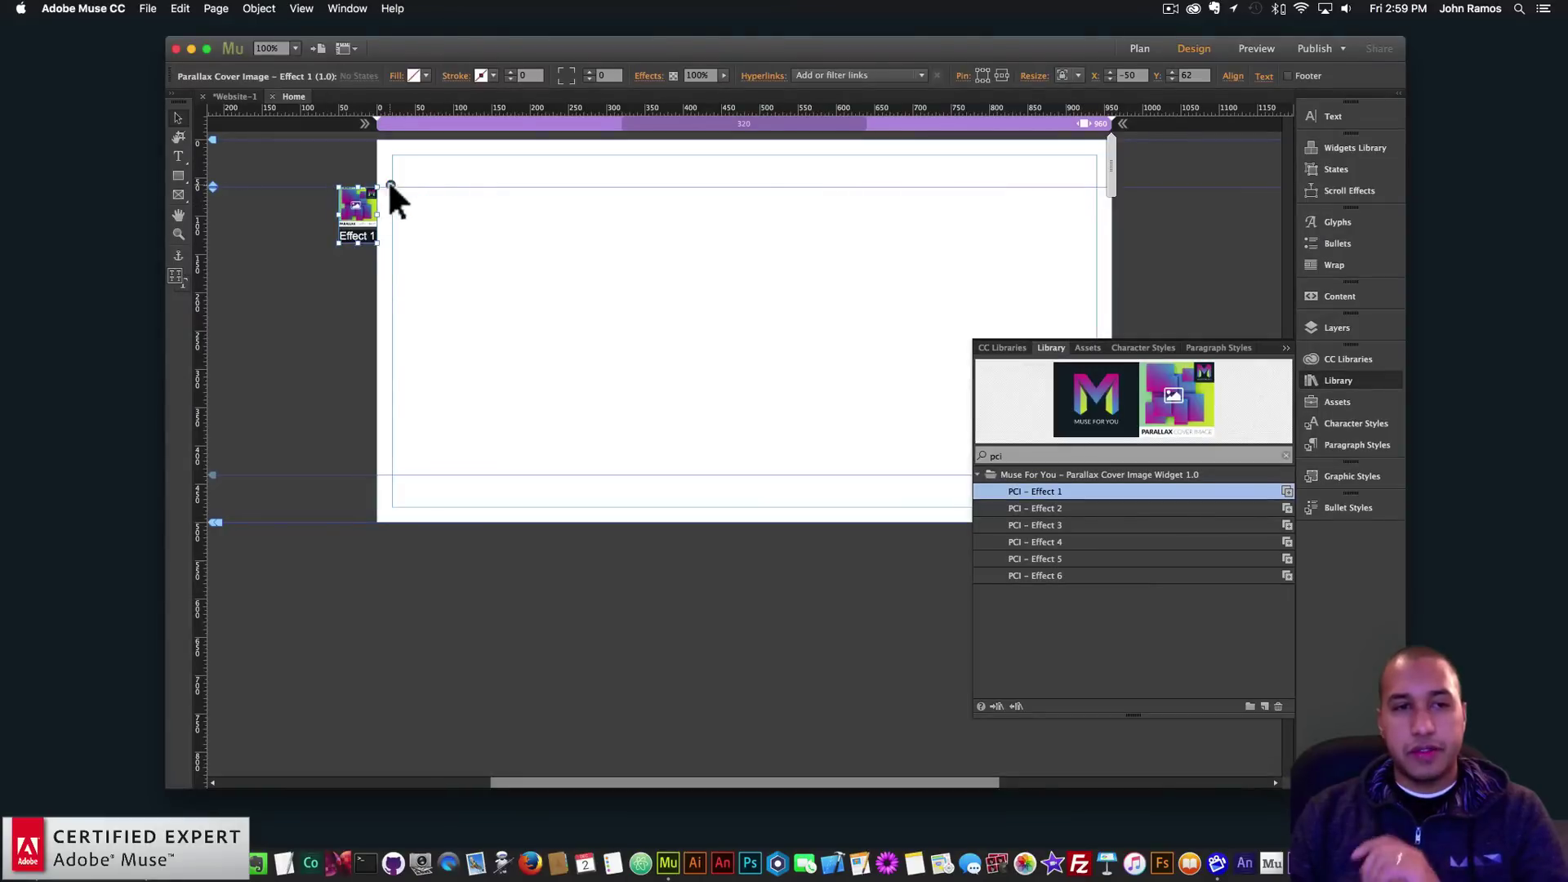
pyautogui.click(390, 184)
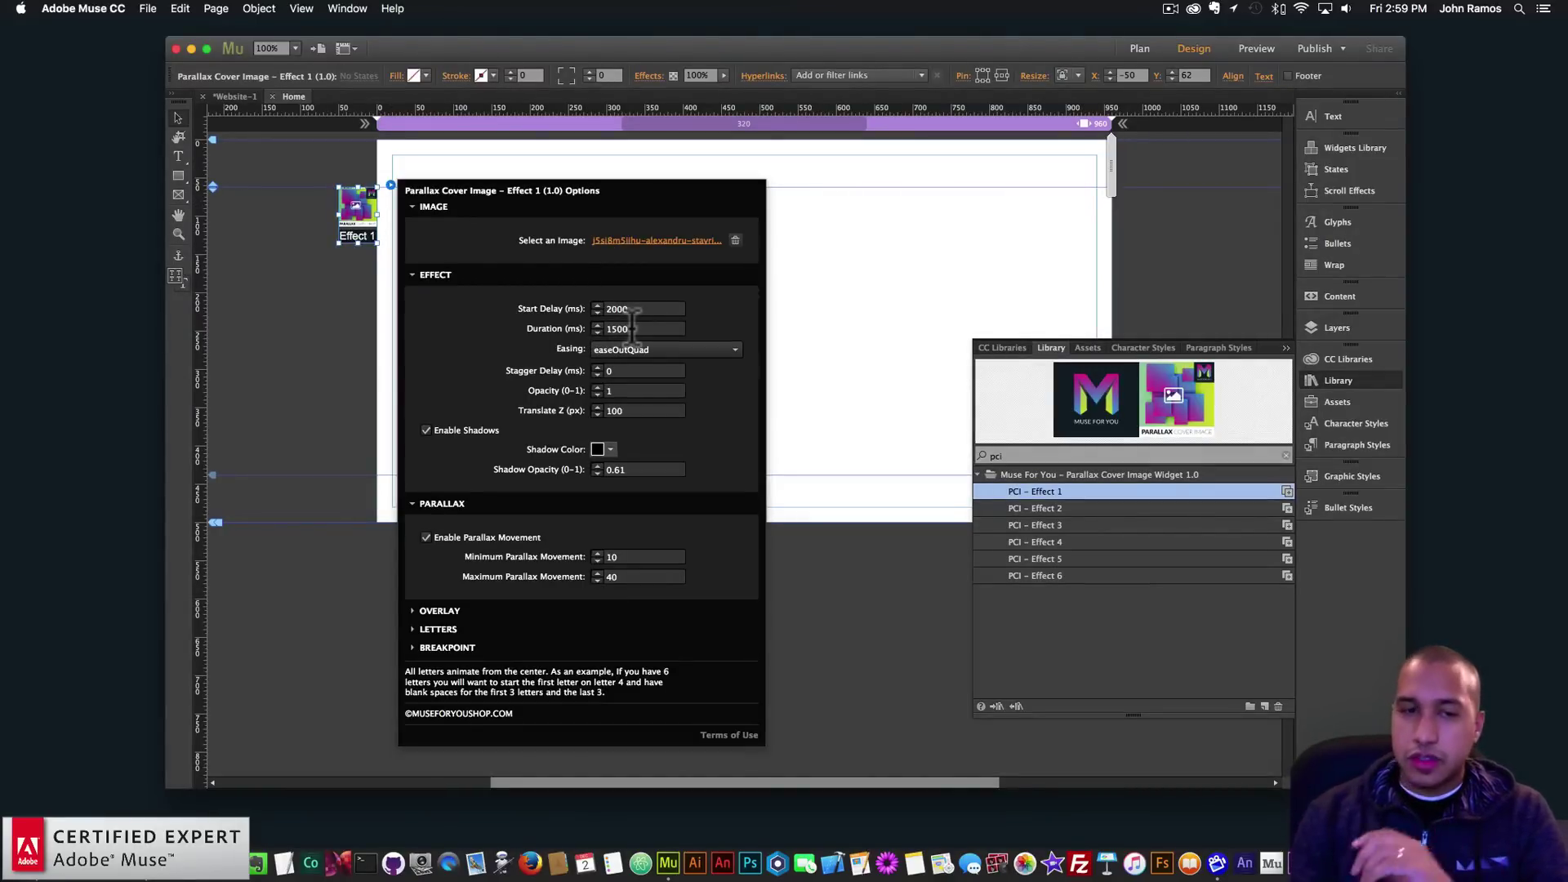
pyautogui.click(629, 349)
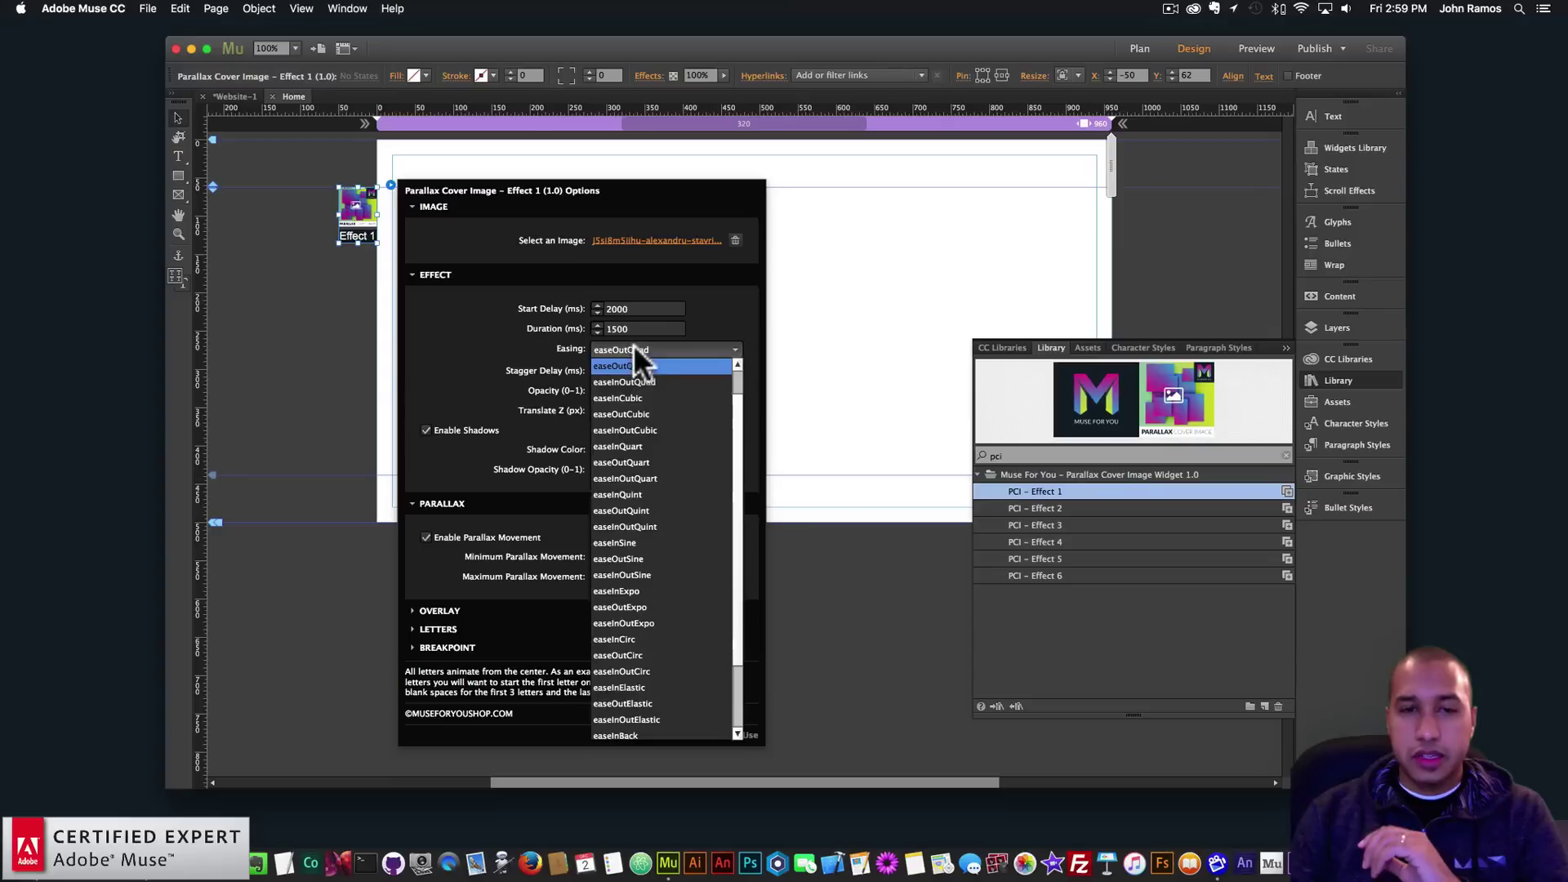
pyautogui.scroll(-3, 739, 490)
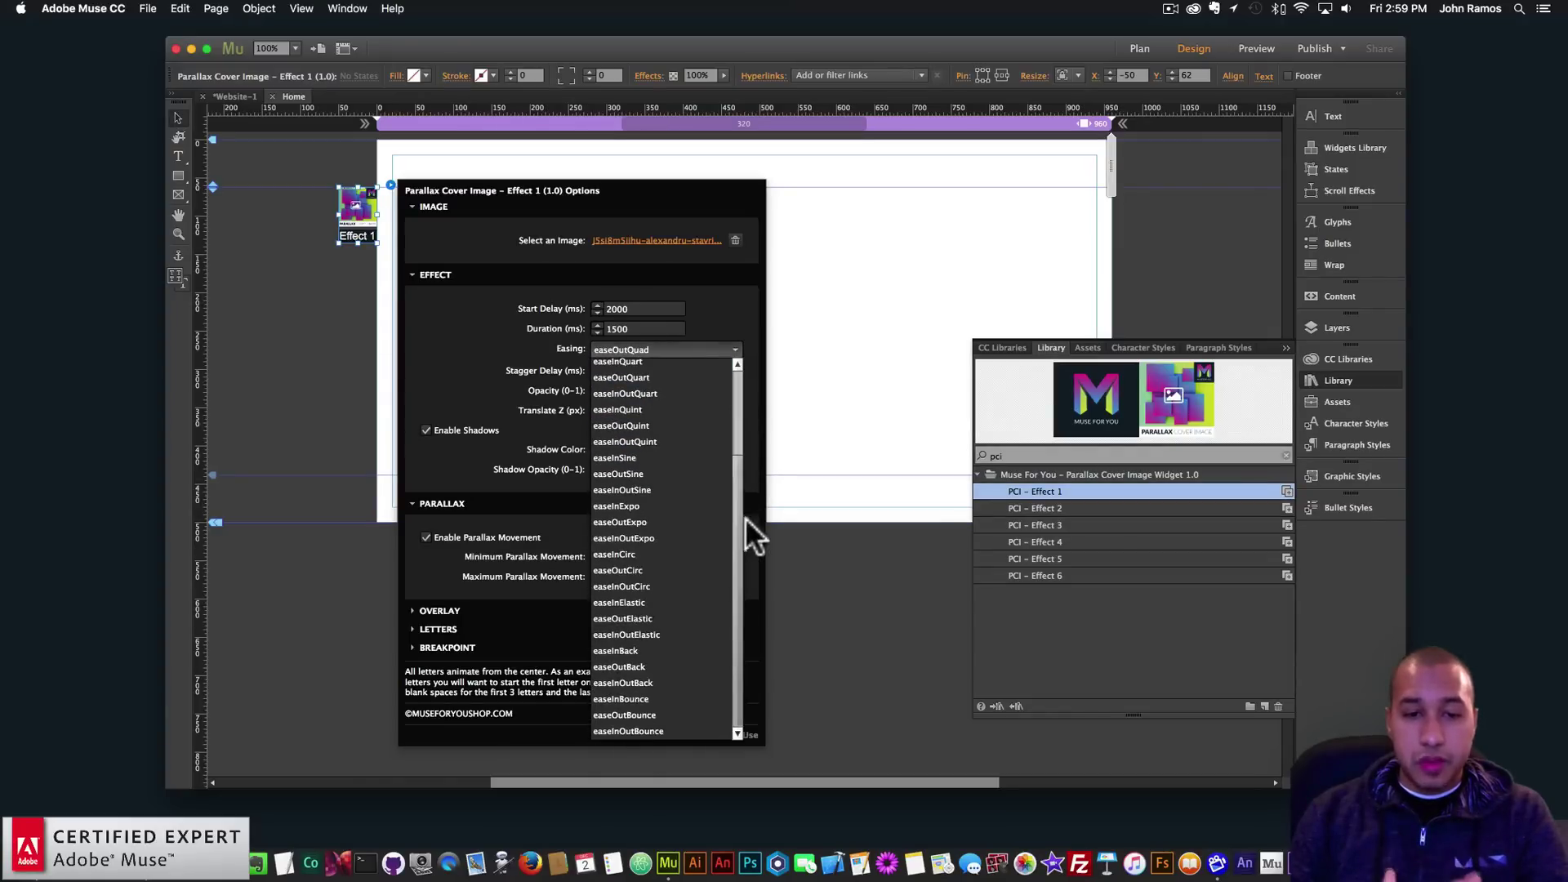
pyautogui.click(645, 629)
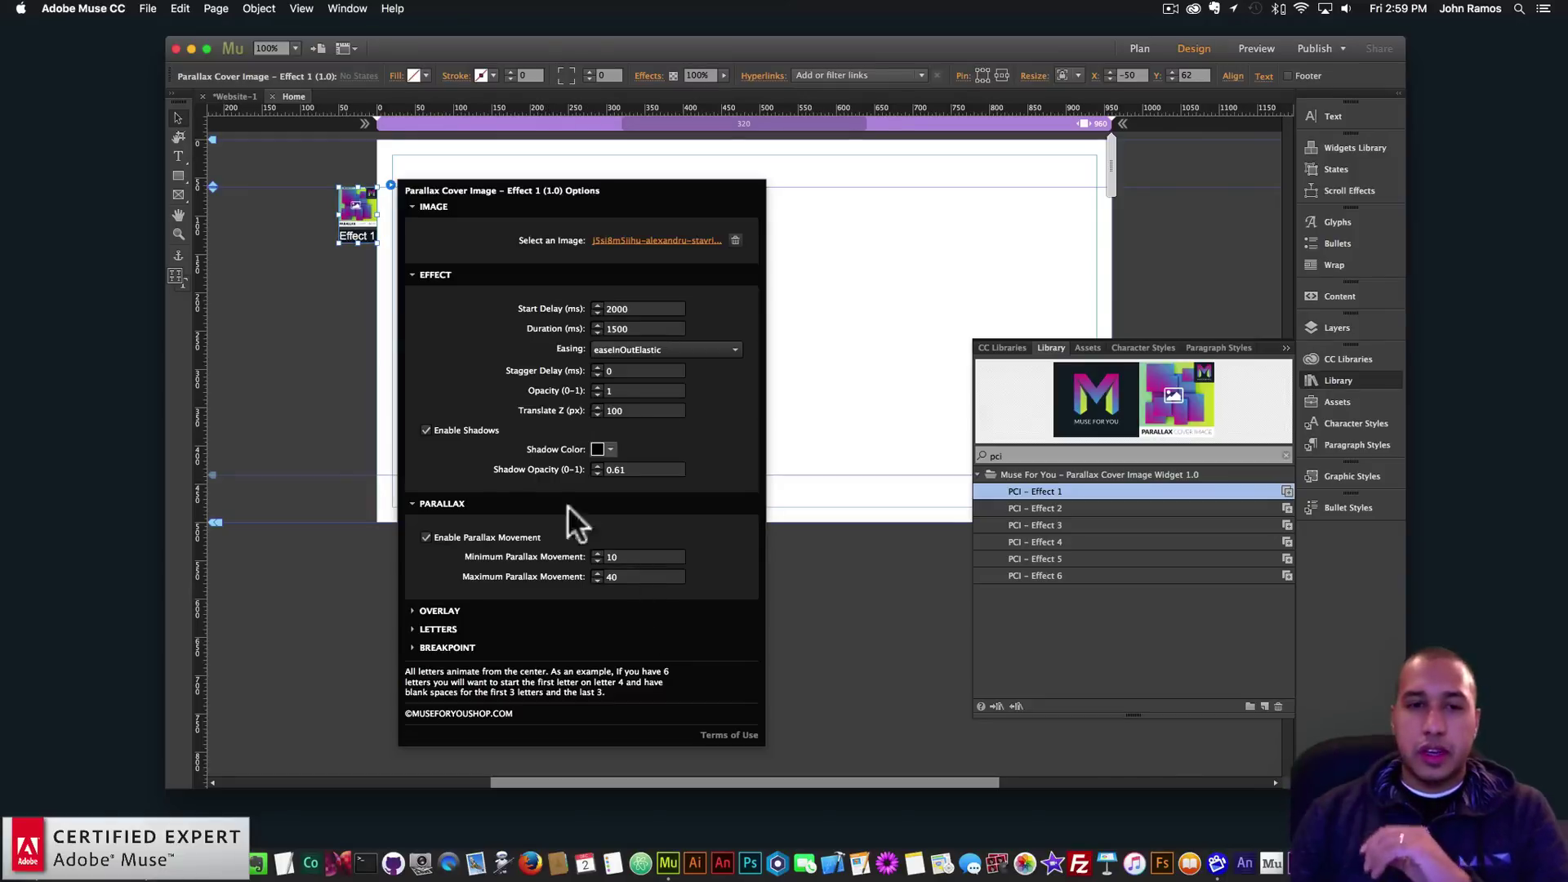
pyautogui.click(369, 323)
pyautogui.click(148, 9)
pyautogui.click(203, 250)
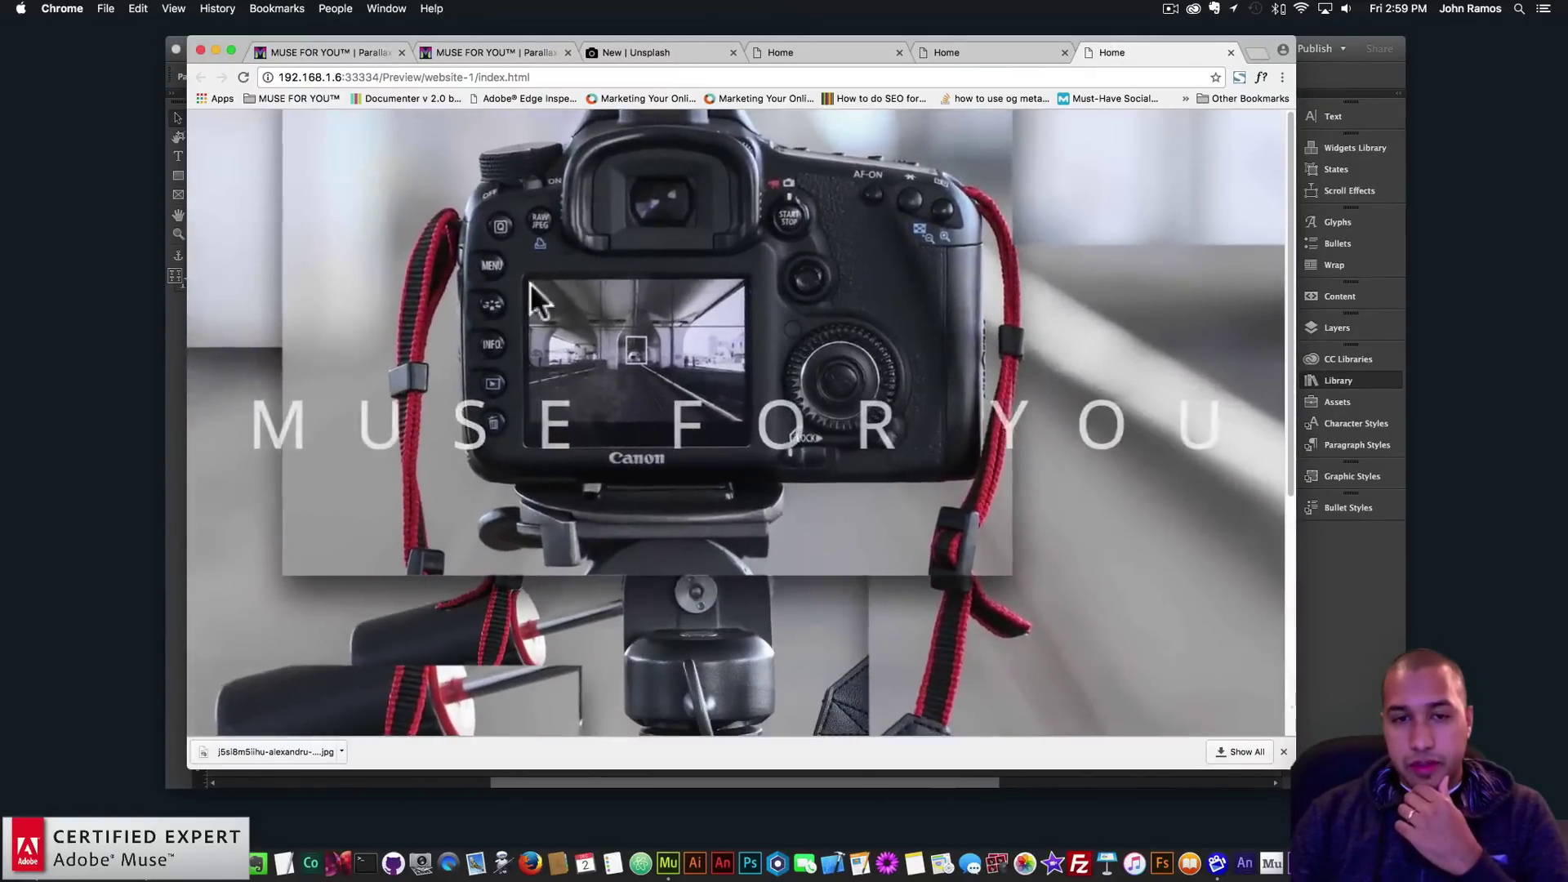
# Step: Return to Adobe Muse and set the Effect 1 widget's start delay to 200 ms
pyautogui.click(170, 321)
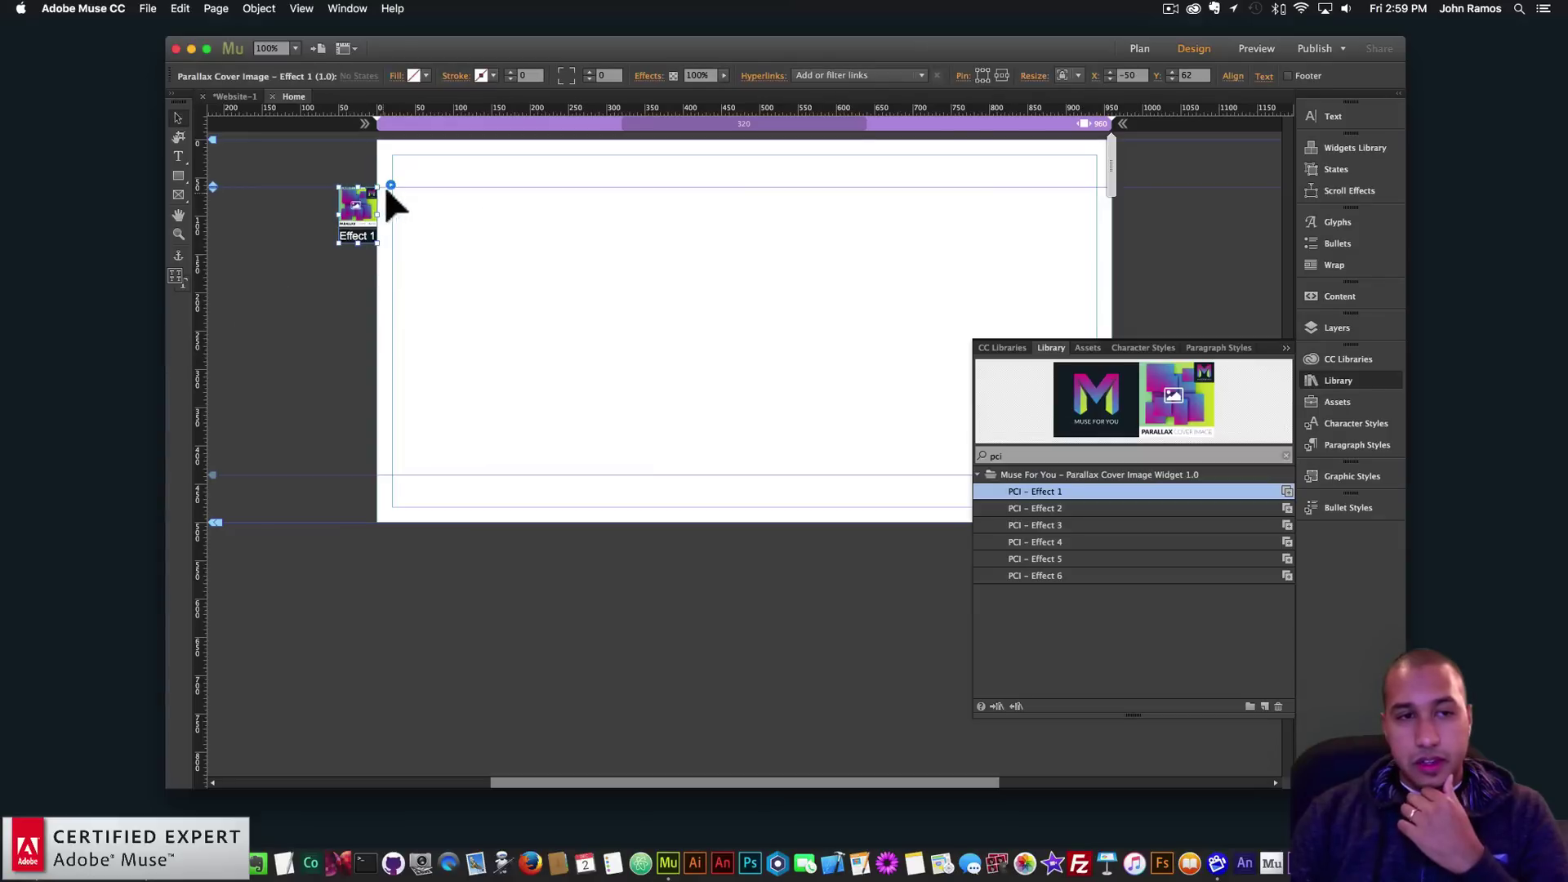
pyautogui.click(391, 184)
pyautogui.doubleClick(654, 309)
pyautogui.press('super+a')
pyautogui.write('200')
pyautogui.press('Return')
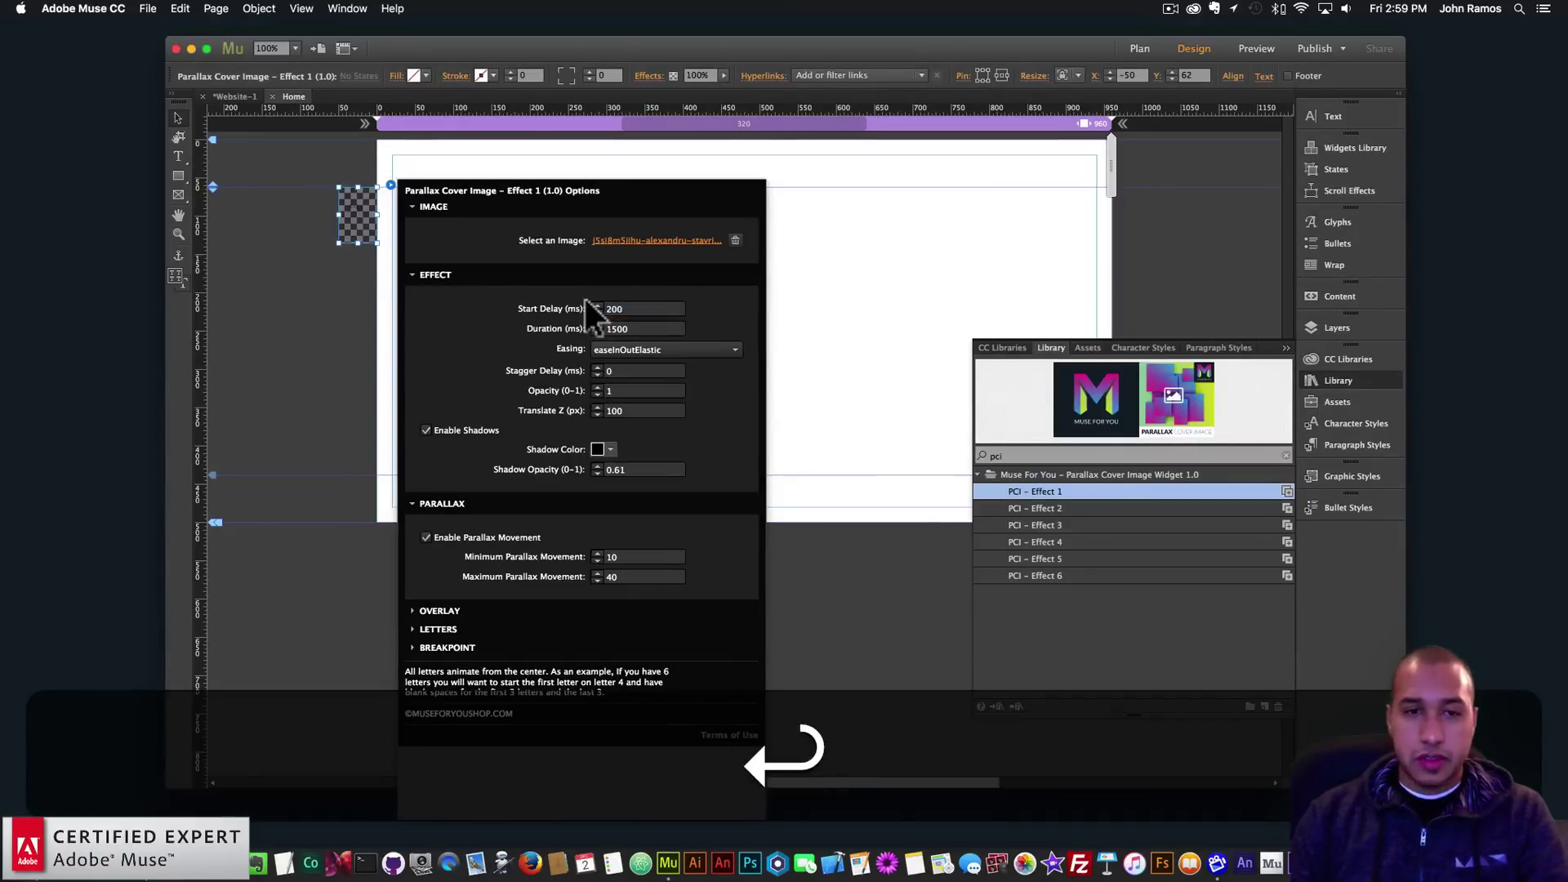
# Step: Set the Effect 1 widget's stagger delay to 500 ms and preview the page in the browser
pyautogui.click(627, 371)
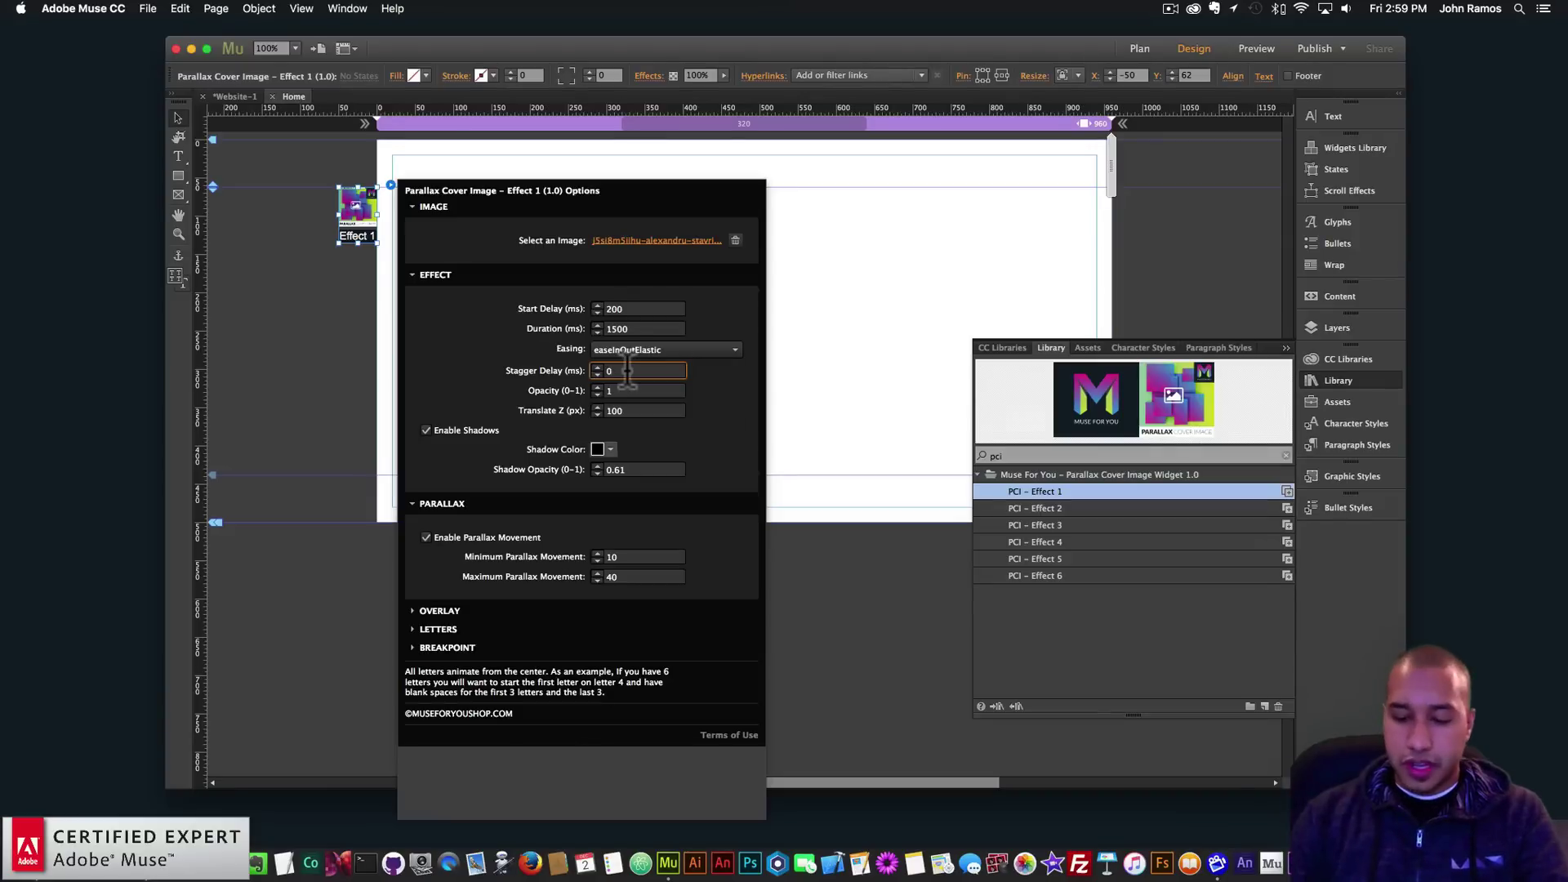
pyautogui.press('BackSpace')
pyautogui.write('500')
pyautogui.press('Return')
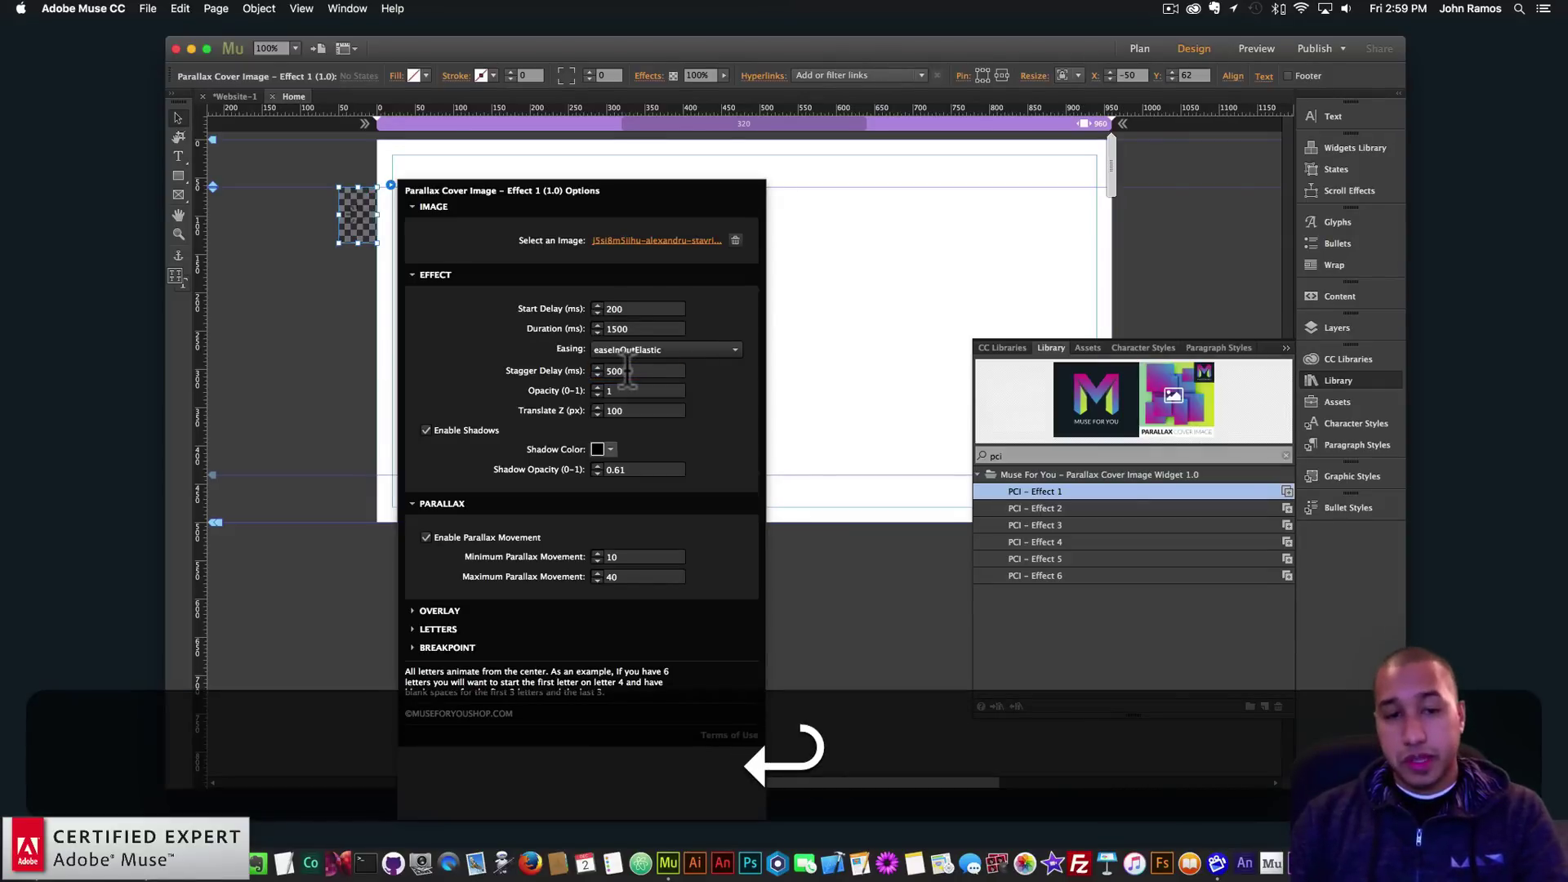
pyautogui.click(187, 335)
pyautogui.click(149, 9)
pyautogui.click(198, 252)
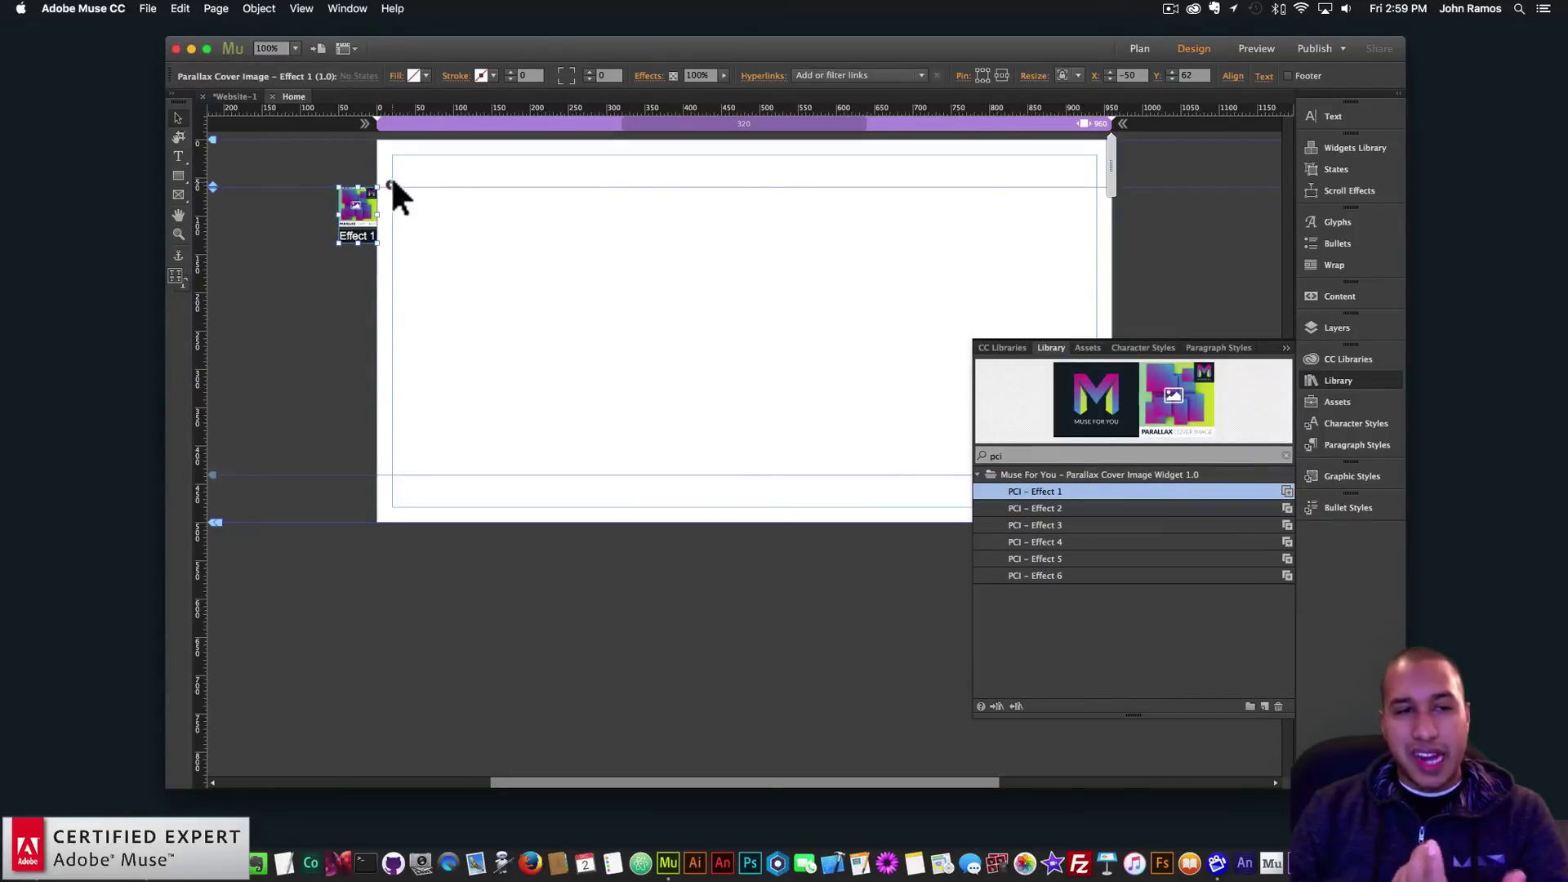
# Step: Change the Effect 1 widget's easing to easeInQuad and preview the page in the browser
pyautogui.click(391, 186)
pyautogui.click(644, 350)
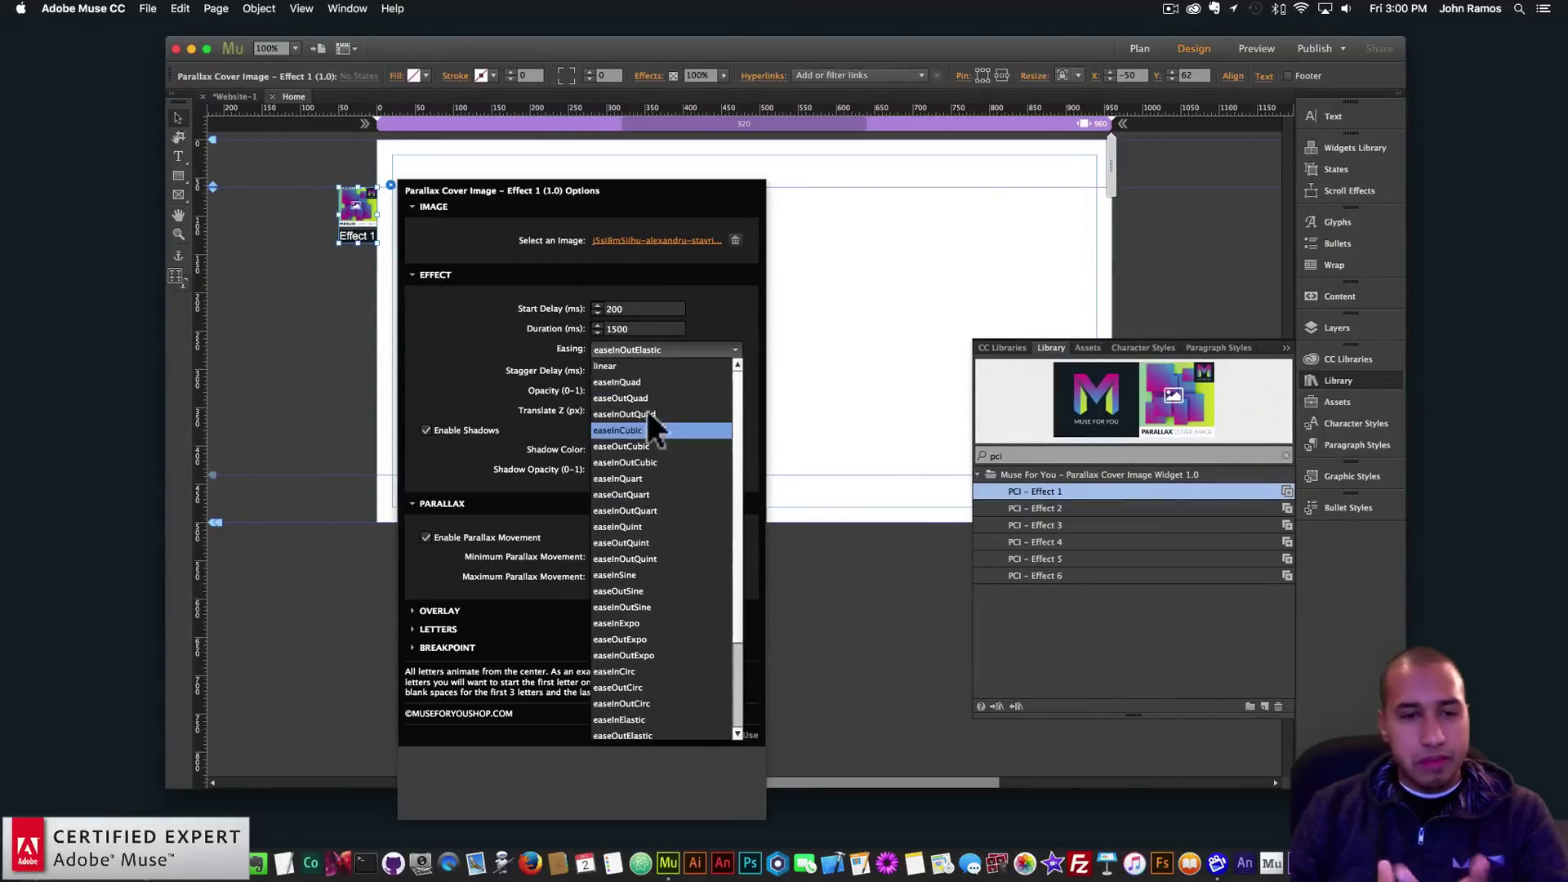
pyautogui.click(639, 379)
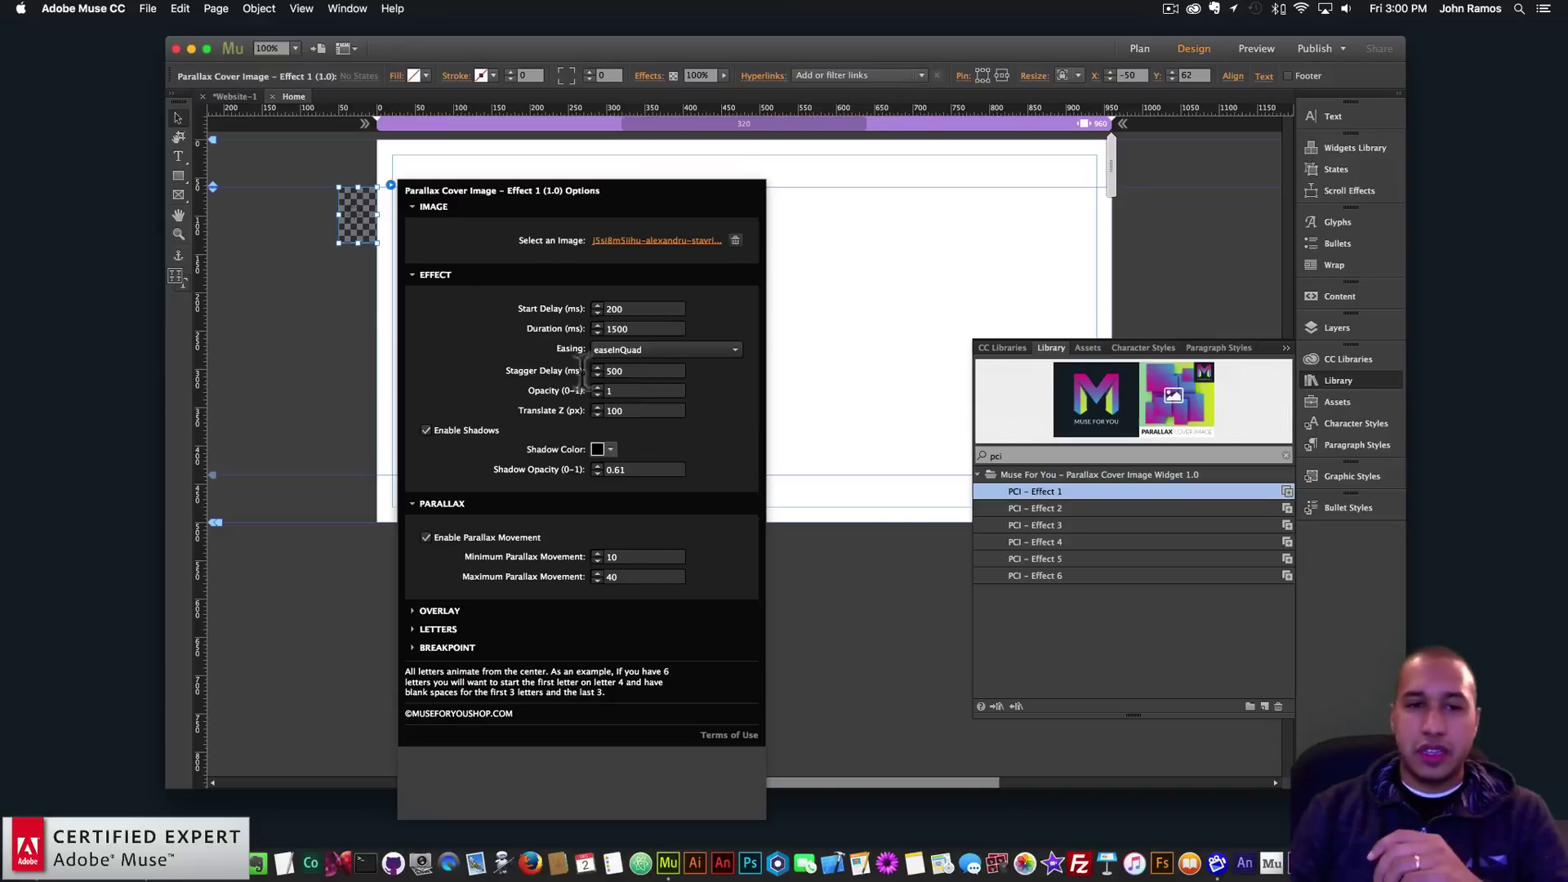
pyautogui.click(86, 8)
pyautogui.moveTo(148, 8)
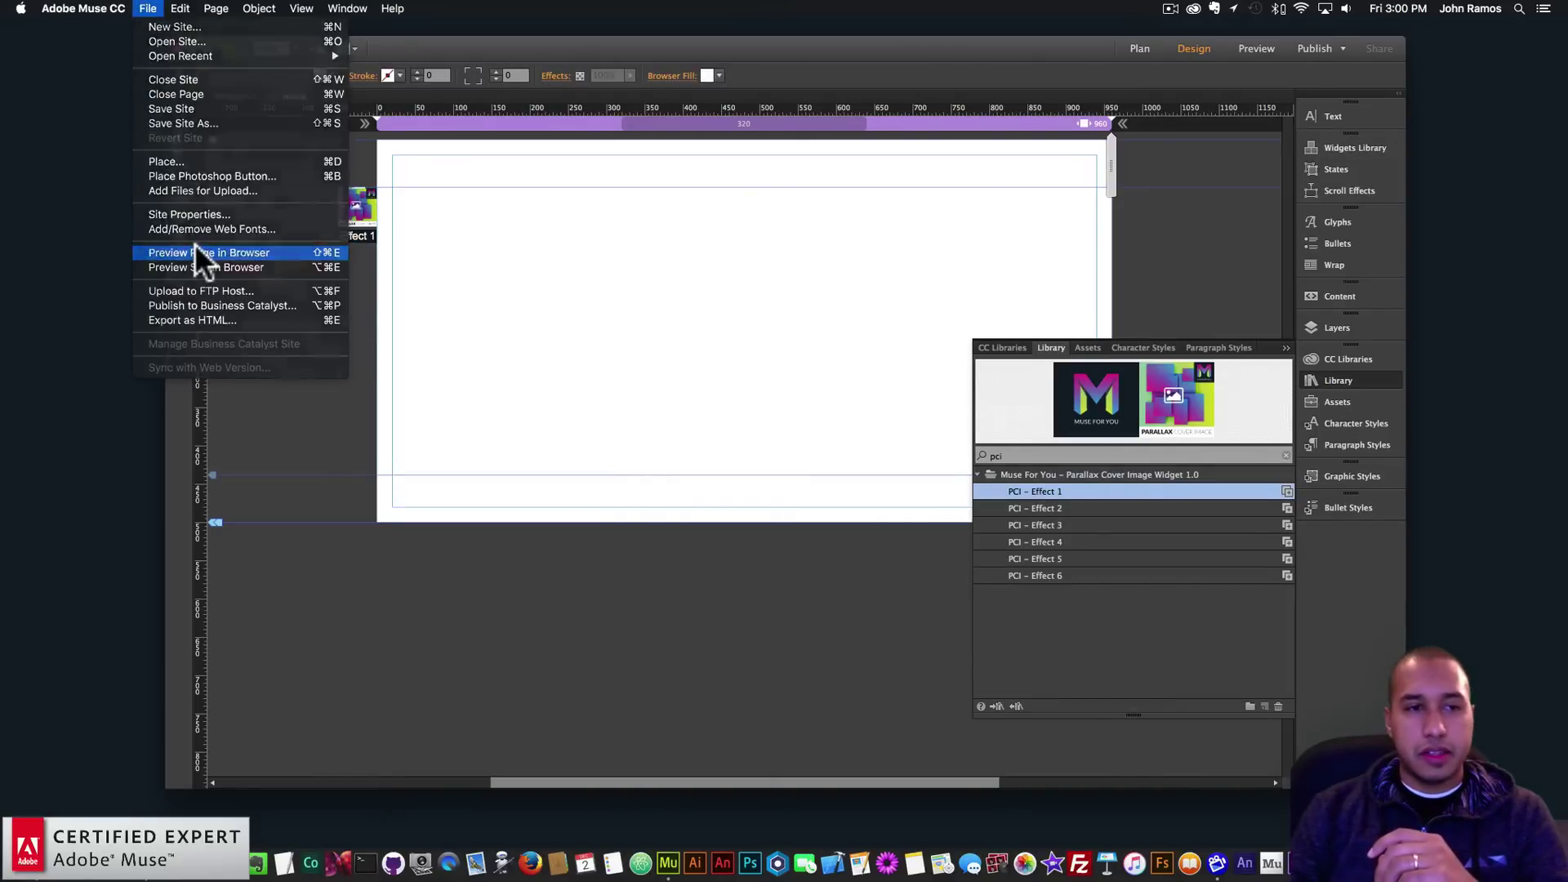
pyautogui.click(194, 245)
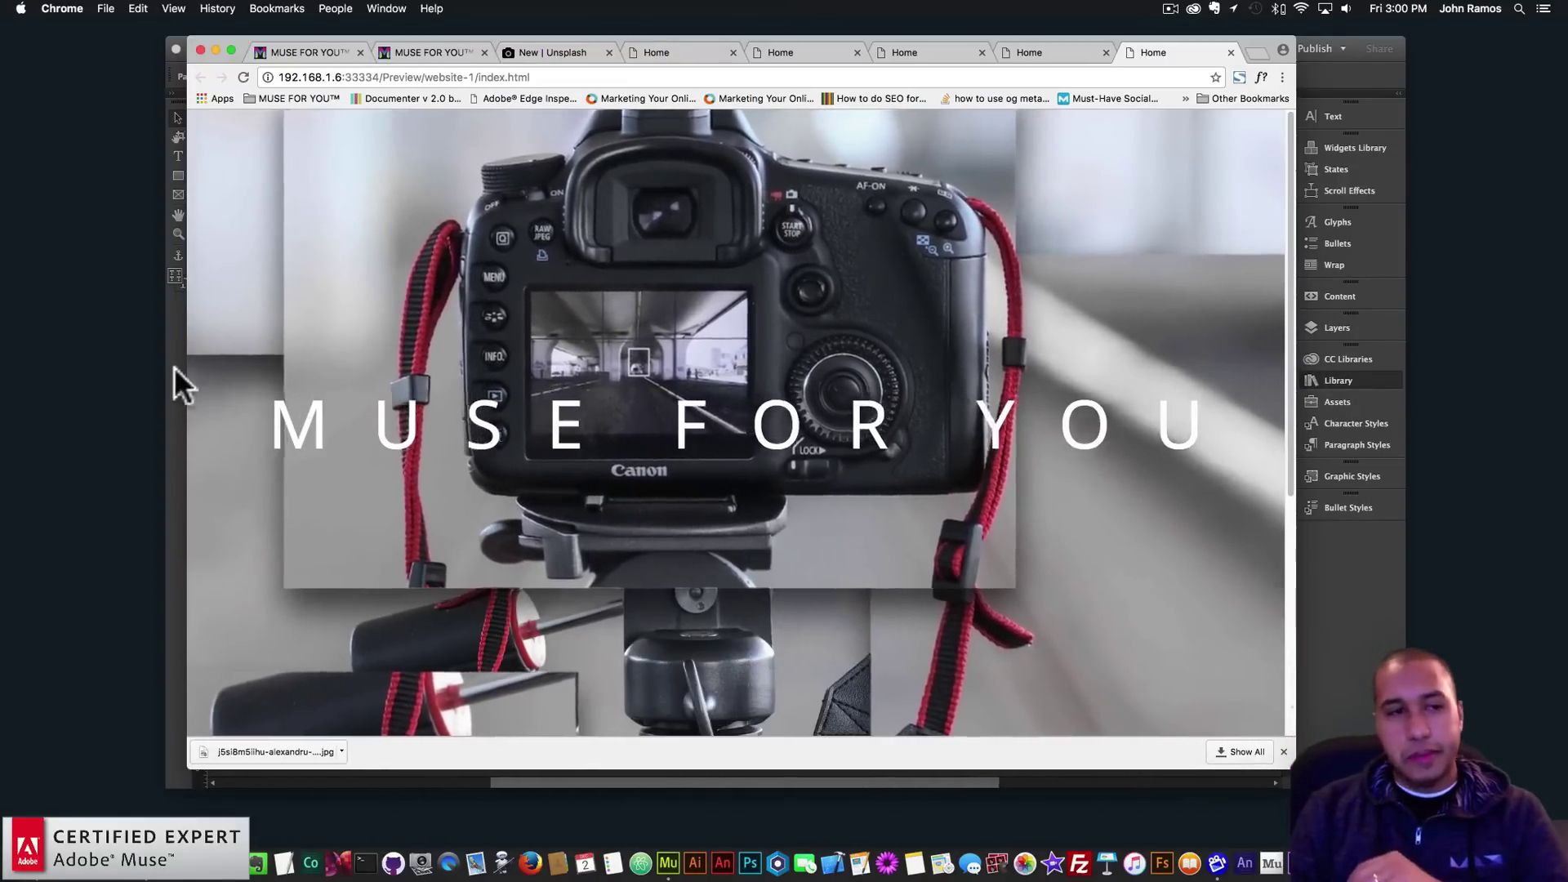
# Step: Return to Adobe Muse, set the Effect 1 widget's effect opacity to 0 and preview the page in the browser
pyautogui.click(174, 366)
pyautogui.click(369, 191)
pyautogui.click(390, 185)
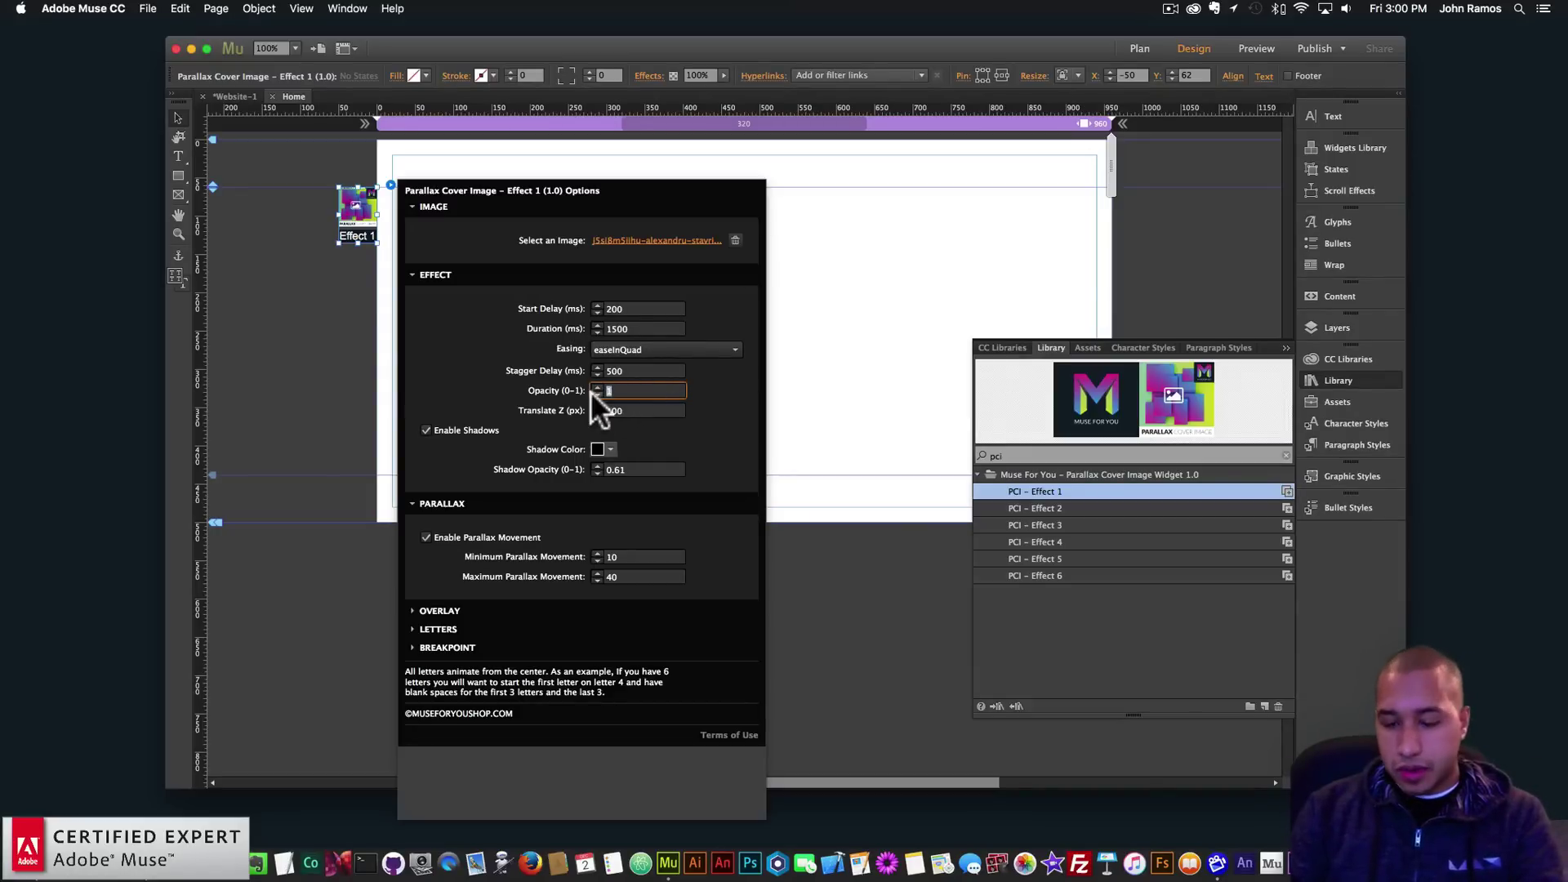
pyautogui.write('0')
pyautogui.press('Return')
pyautogui.click(299, 292)
pyautogui.click(148, 8)
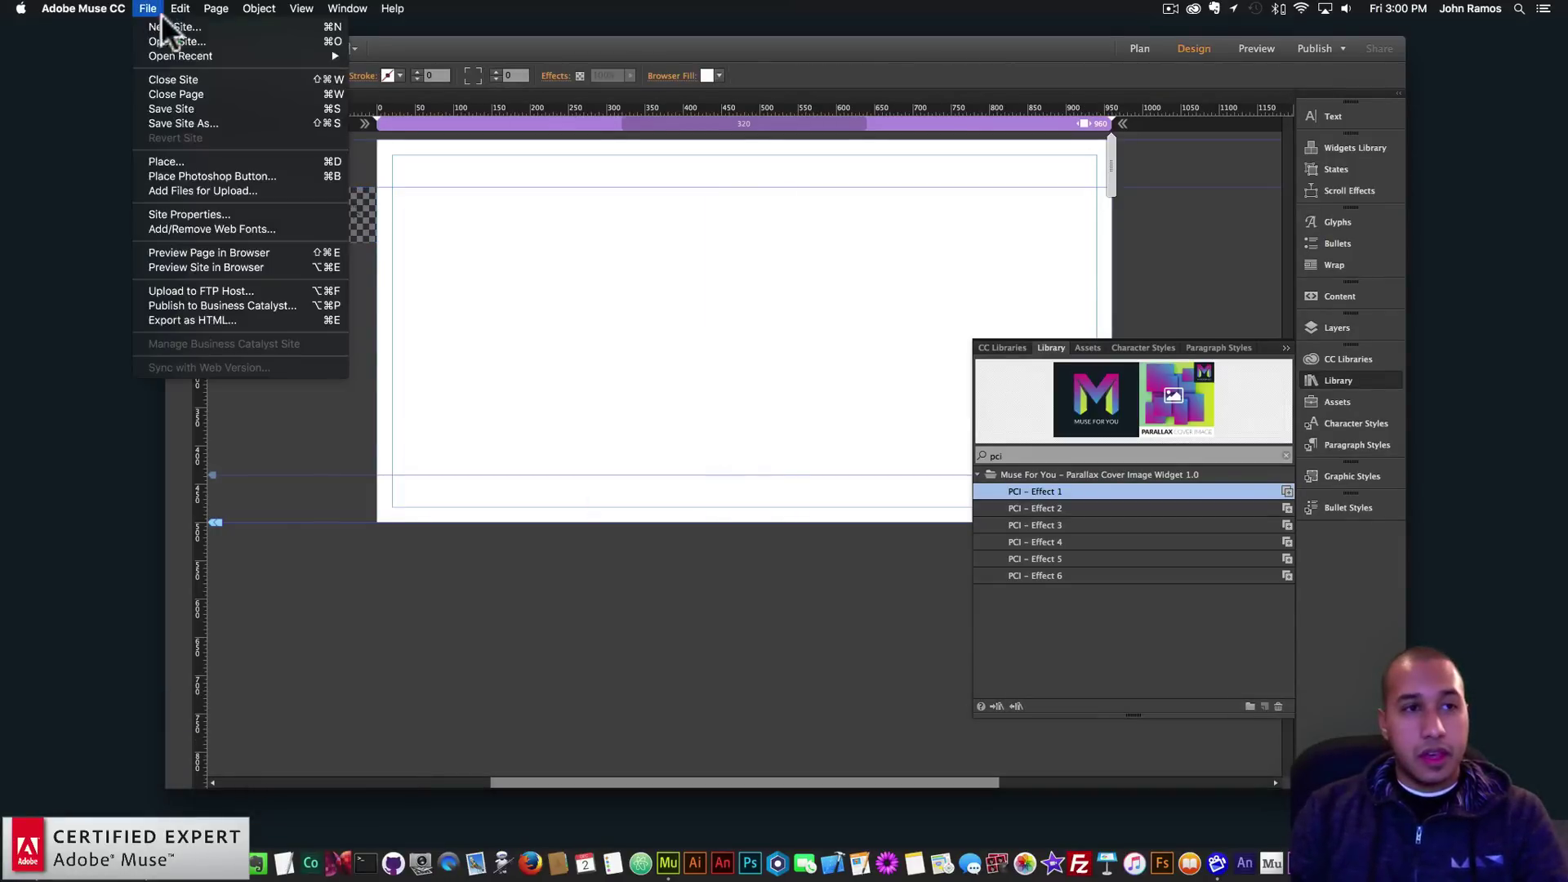
pyautogui.click(209, 251)
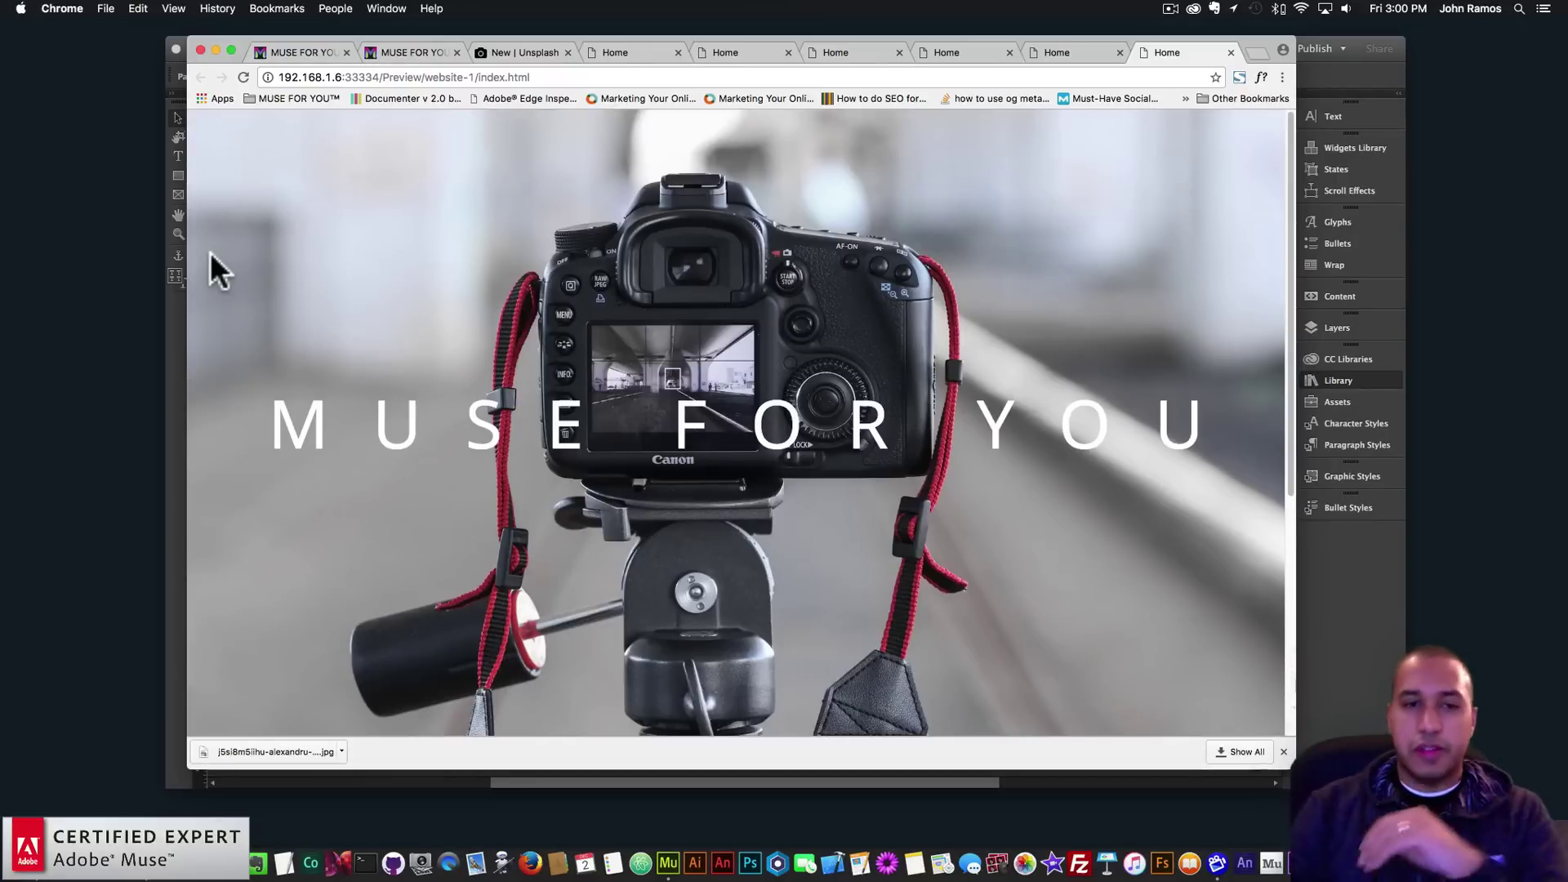
# Step: Return to Adobe Muse and set the Effect 1 widget's effect opacity back to 1
pyautogui.click(1323, 570)
pyautogui.click(360, 205)
pyautogui.click(391, 184)
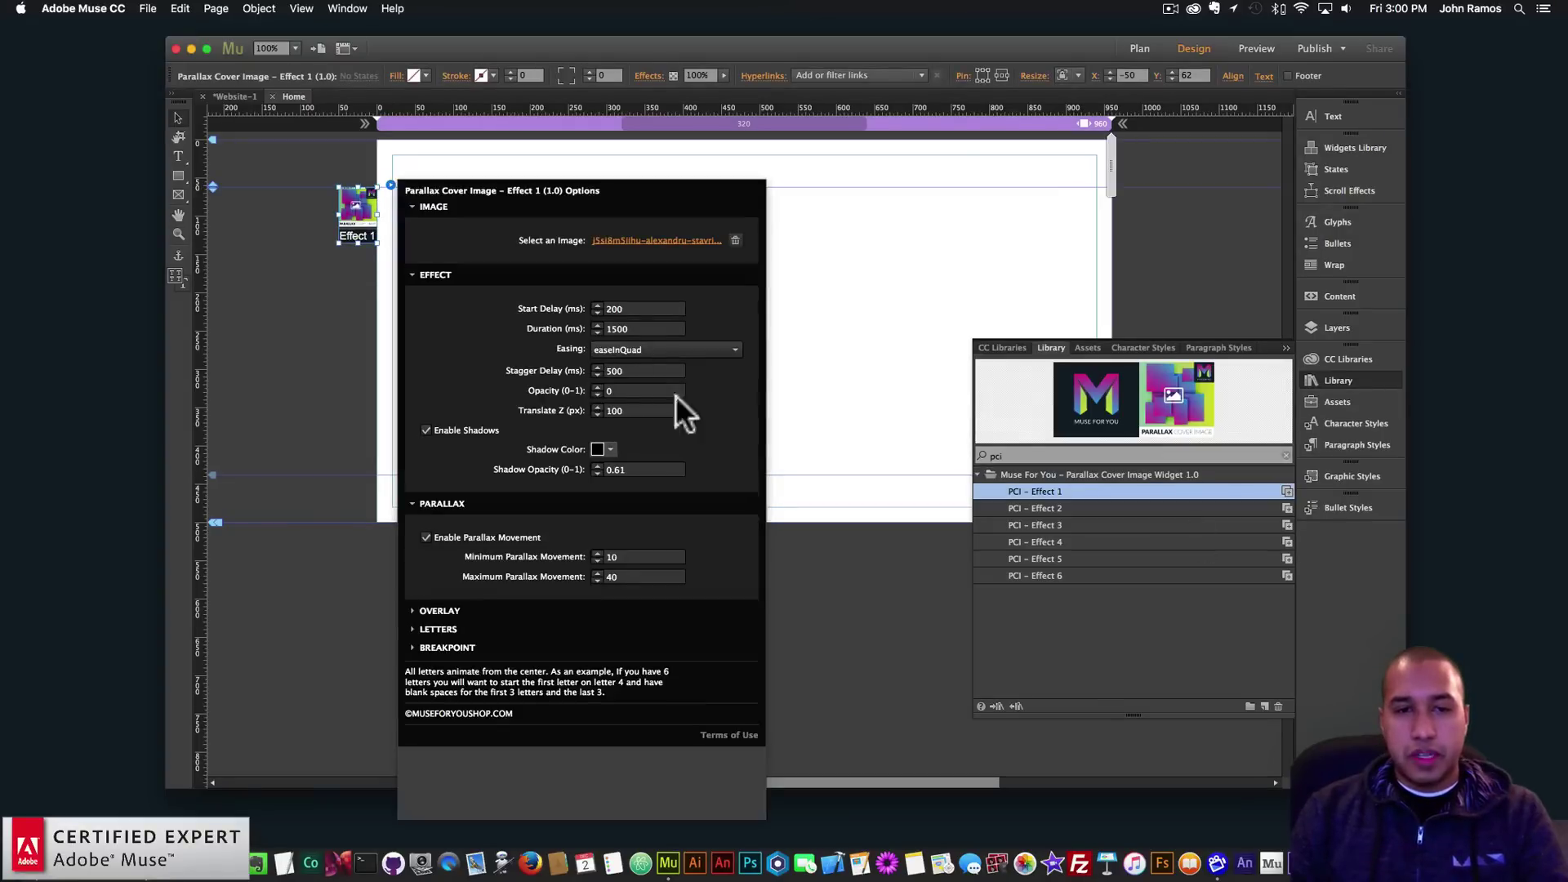
pyautogui.write('1')
pyautogui.press('Return')
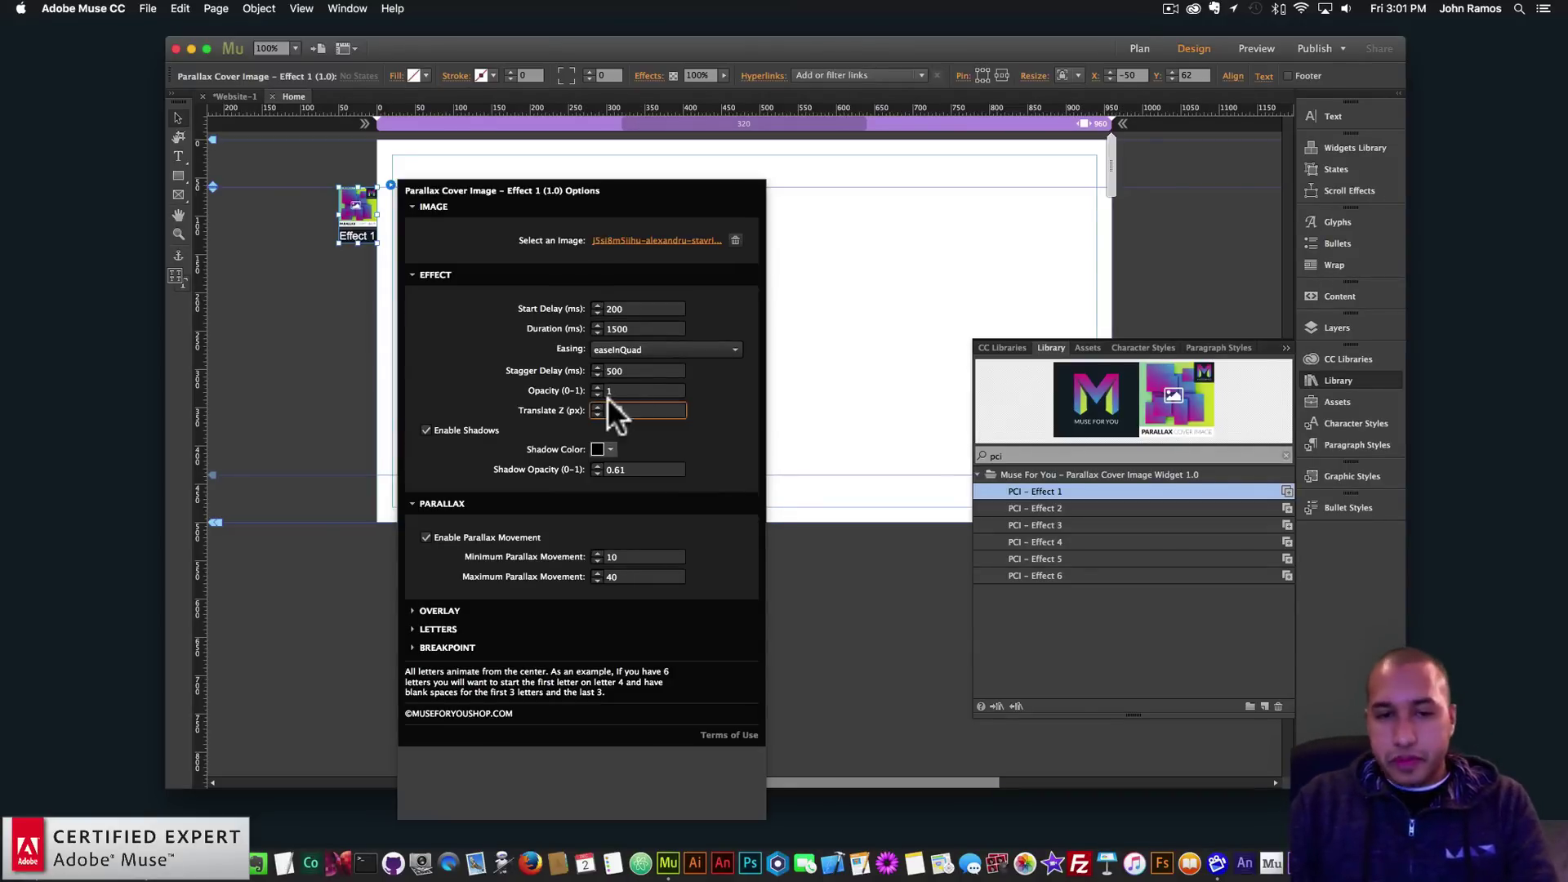
# Step: Set the Effect 1 widget's Translate Z to -100 px, then preview the page in the browser and reload it to replay the animation
pyautogui.press('super+a')
pyautogui.write('-50')
pyautogui.press('Return')
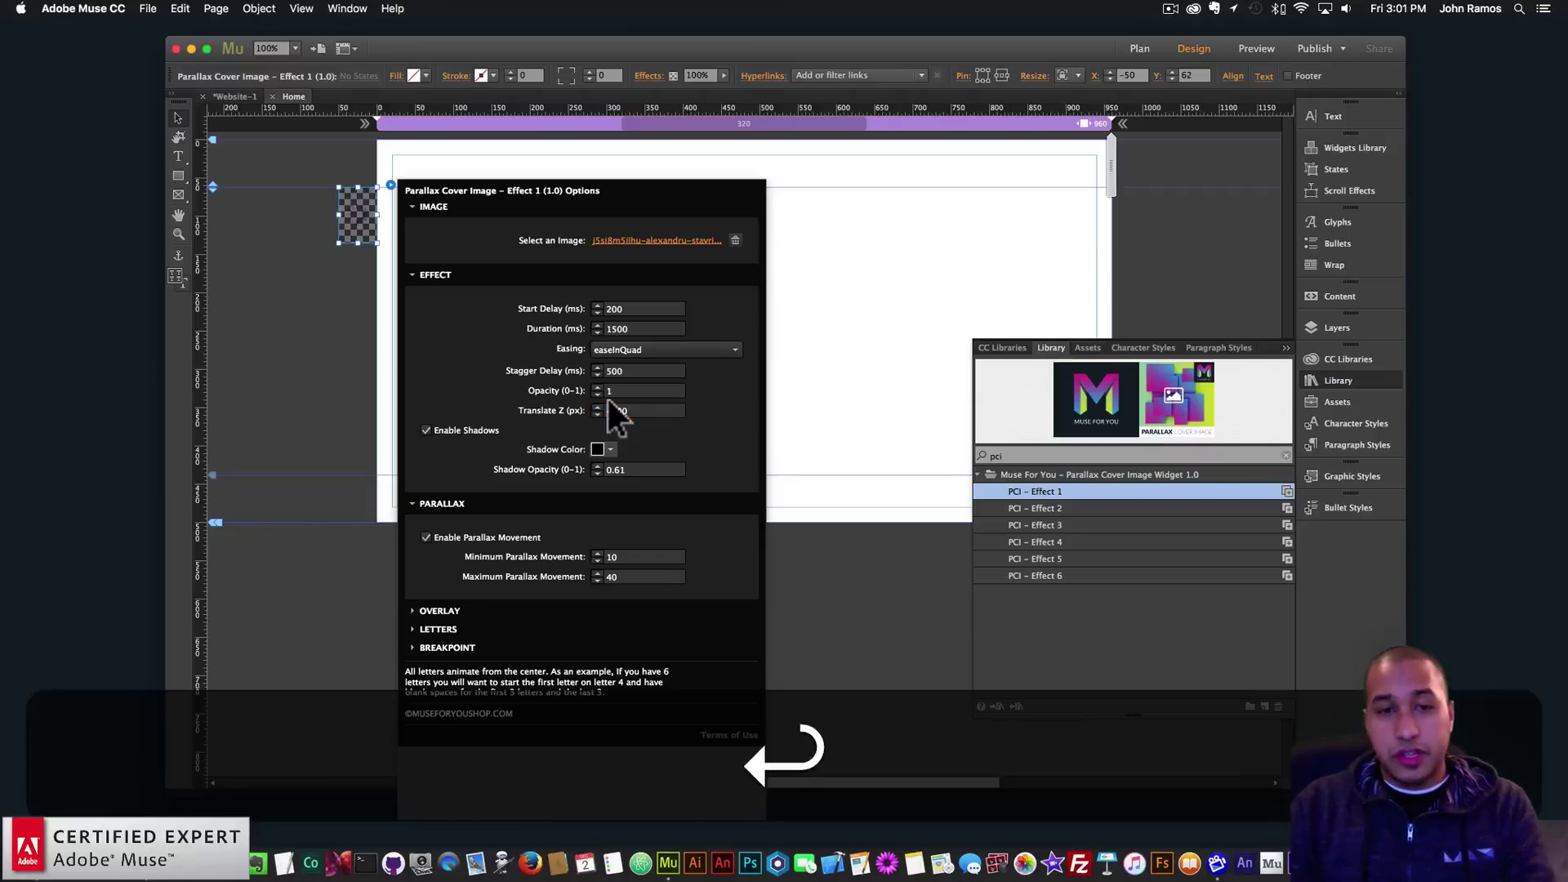
pyautogui.click(294, 356)
pyautogui.click(148, 8)
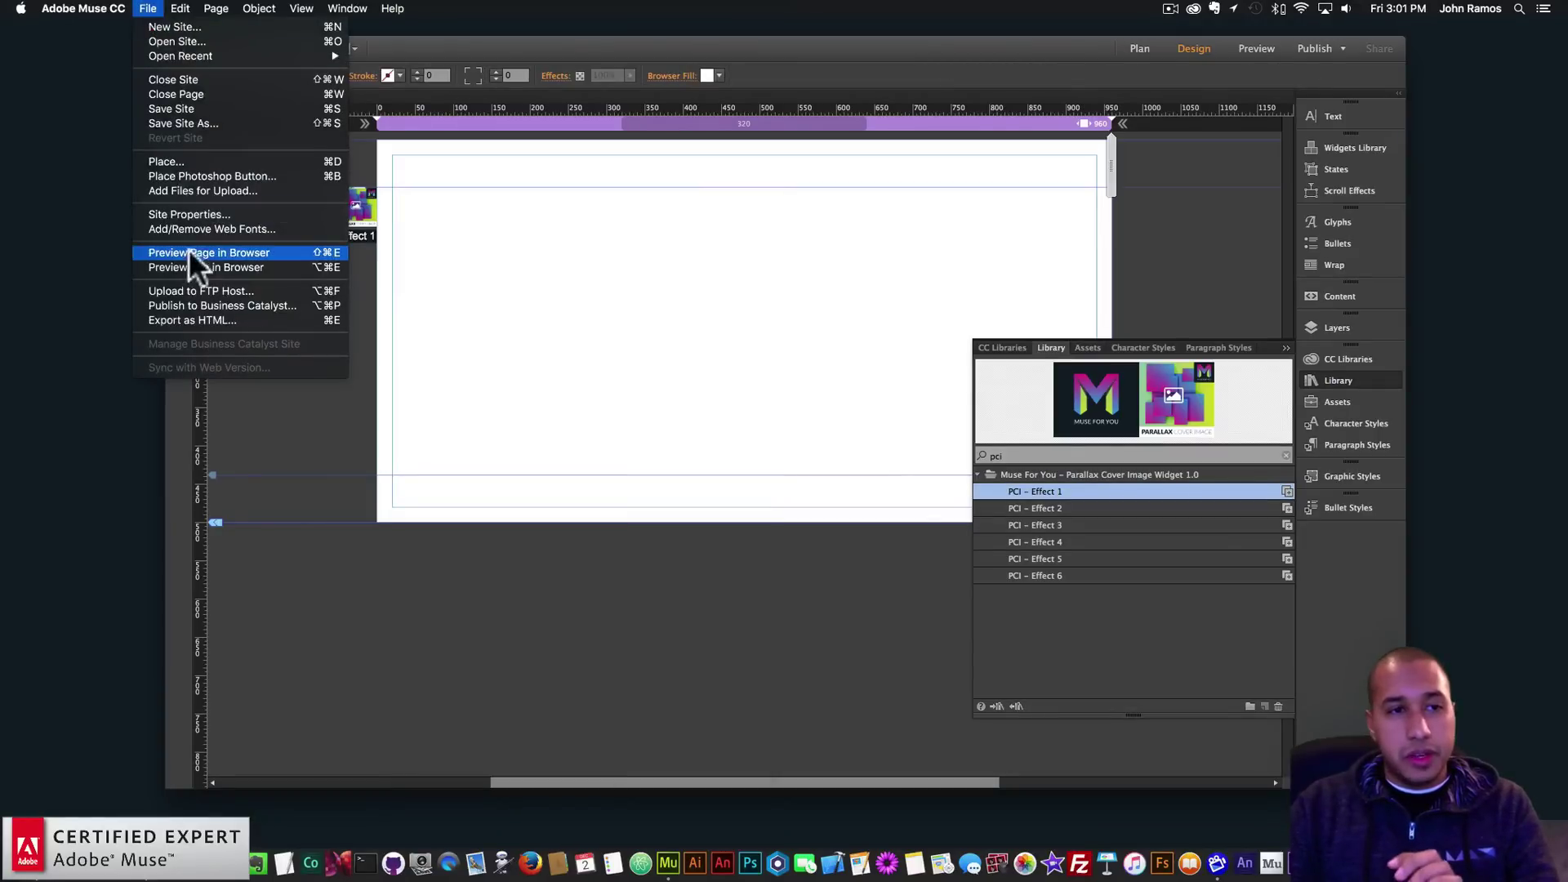
pyautogui.click(193, 246)
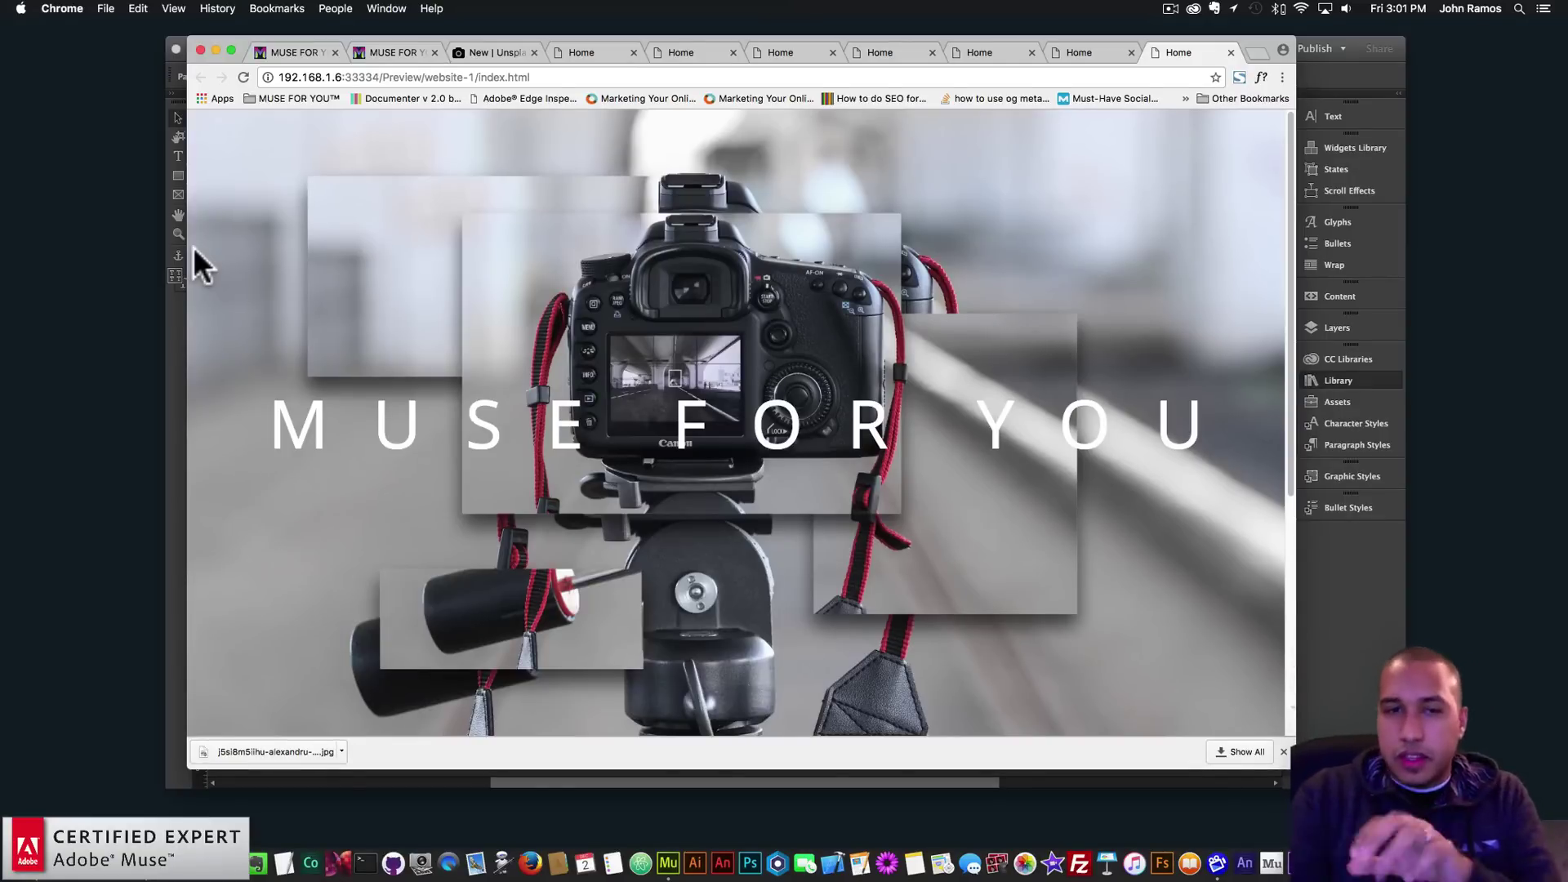
pyautogui.click(244, 77)
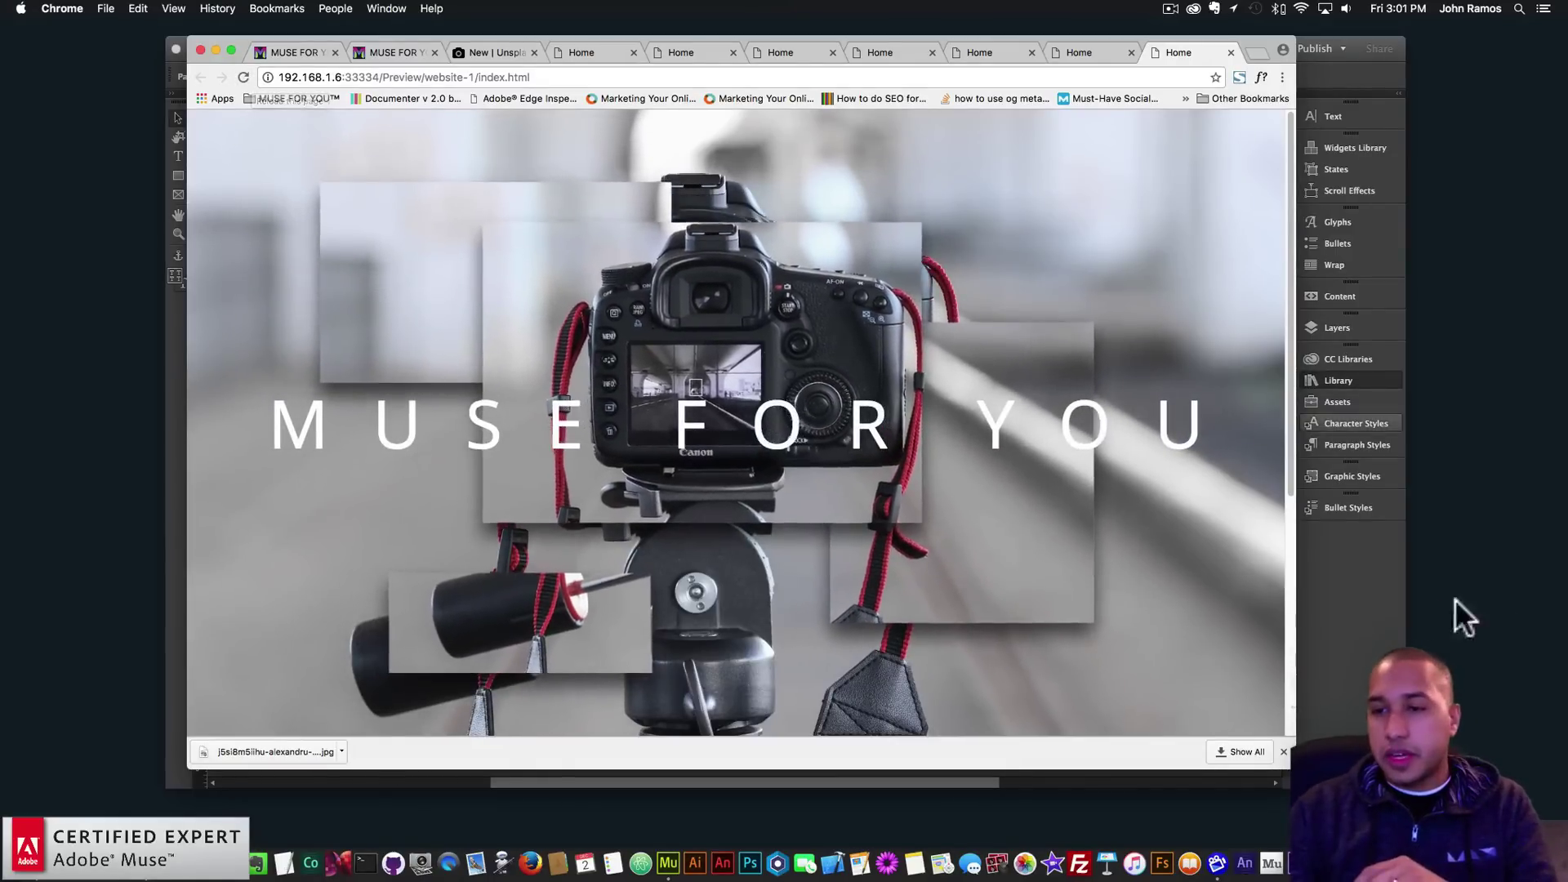
# Step: Switch back to Adobe Muse, set the effect opacity to 0 with the negative Translate Z and preview the page in the browser
pyautogui.press('super+Tab')
pyautogui.moveTo(340, 208); pyautogui.dragTo(342, 210)
pyautogui.click(391, 183)
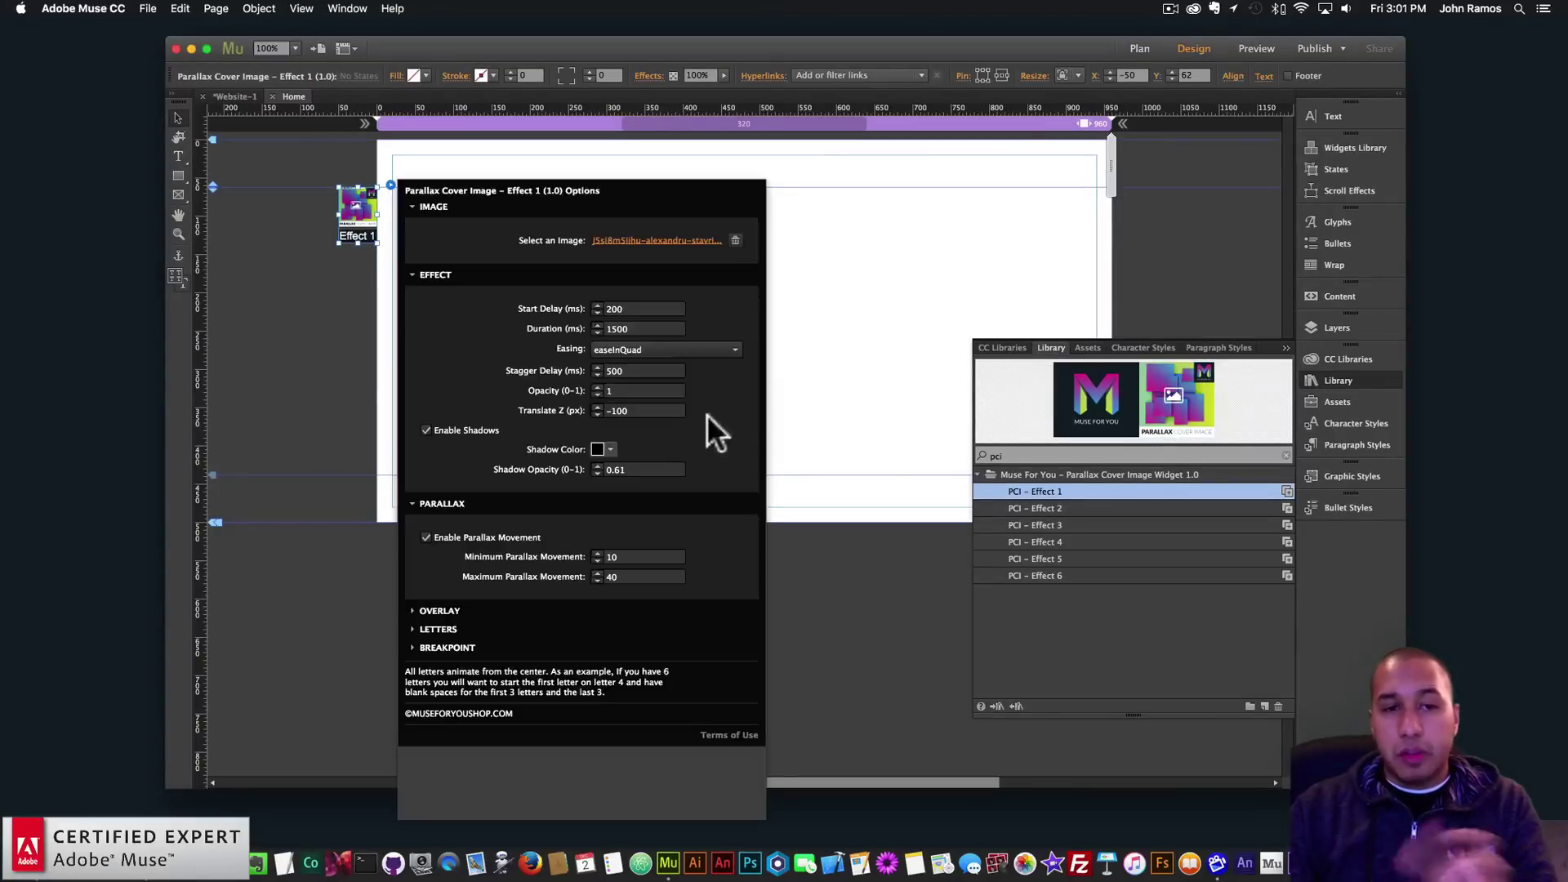
pyautogui.write('0')
pyautogui.press('Return')
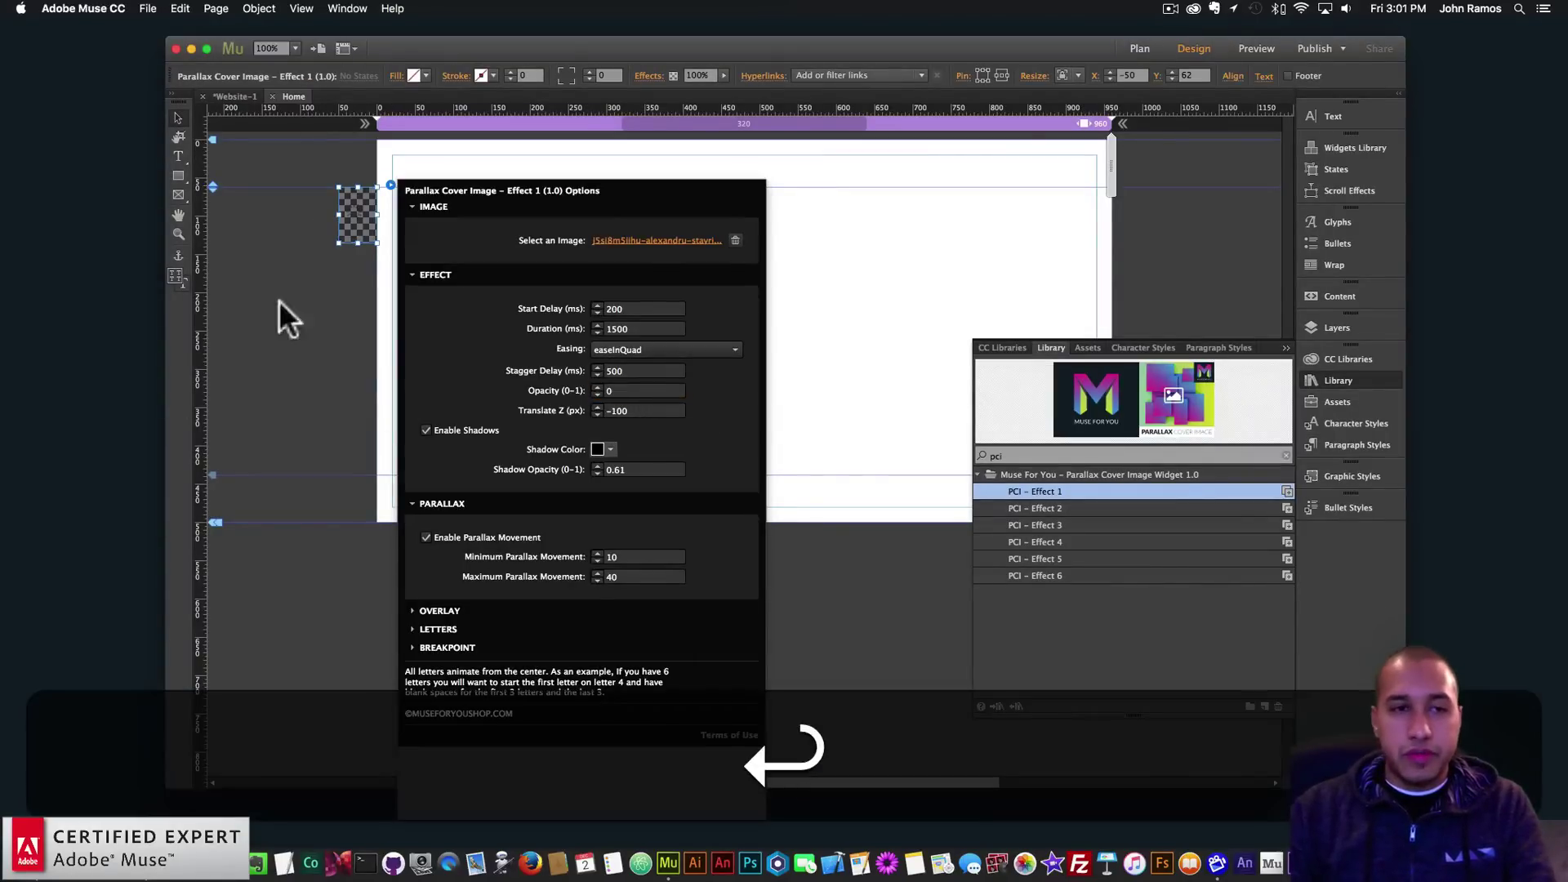
pyautogui.click(234, 326)
pyautogui.click(148, 8)
pyautogui.click(217, 249)
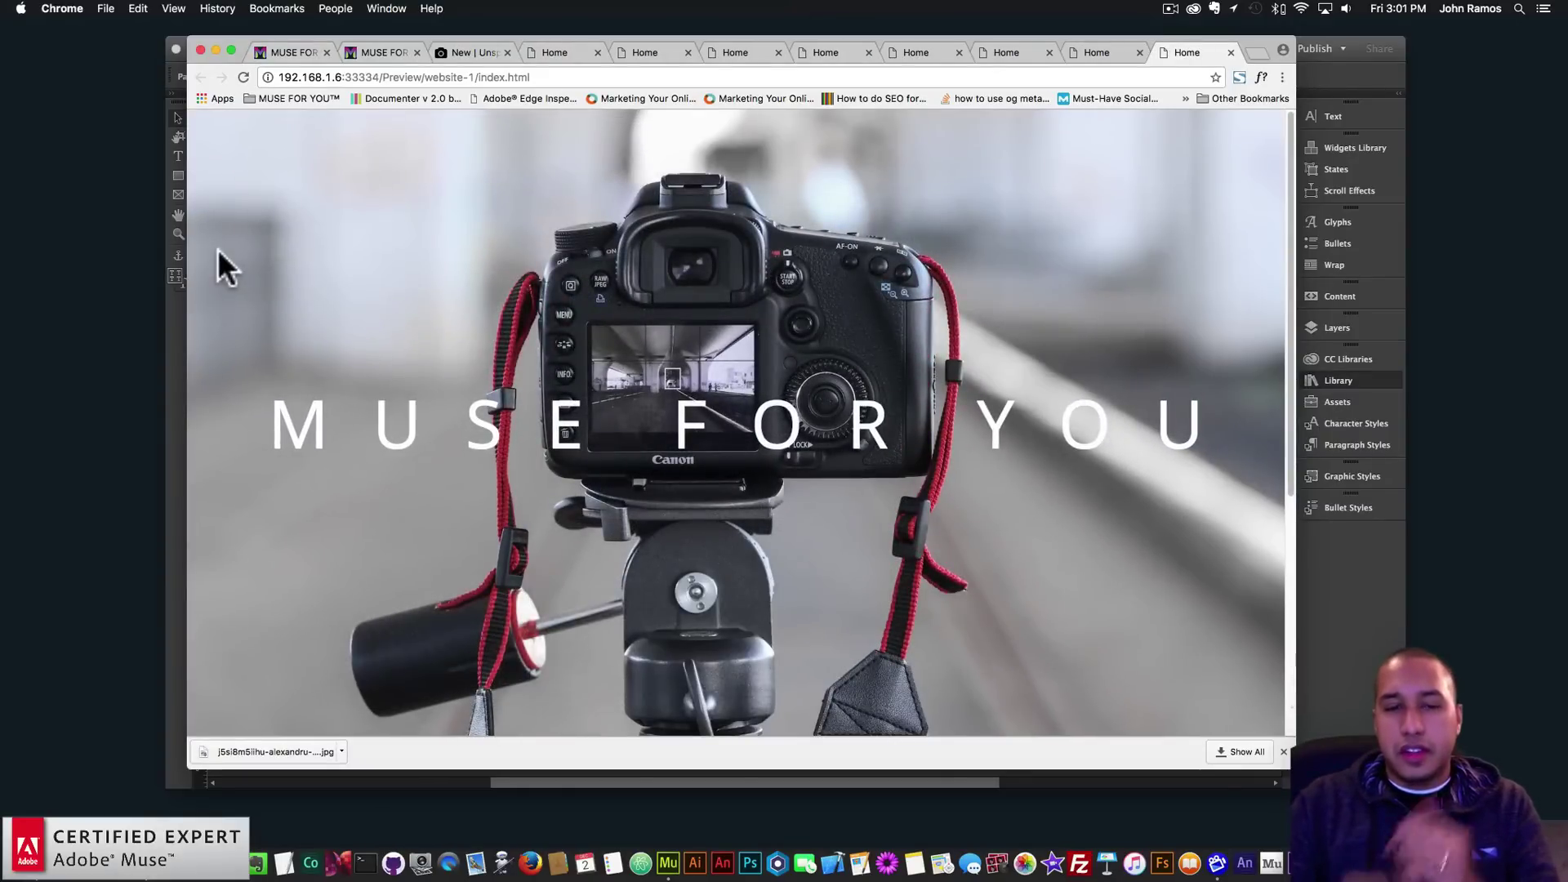
# Step: Return to Adobe Muse, set the Effect 1 widget's Translate Z to 100 px with shadows disabled, and preview the page in the browser
pyautogui.click(1372, 592)
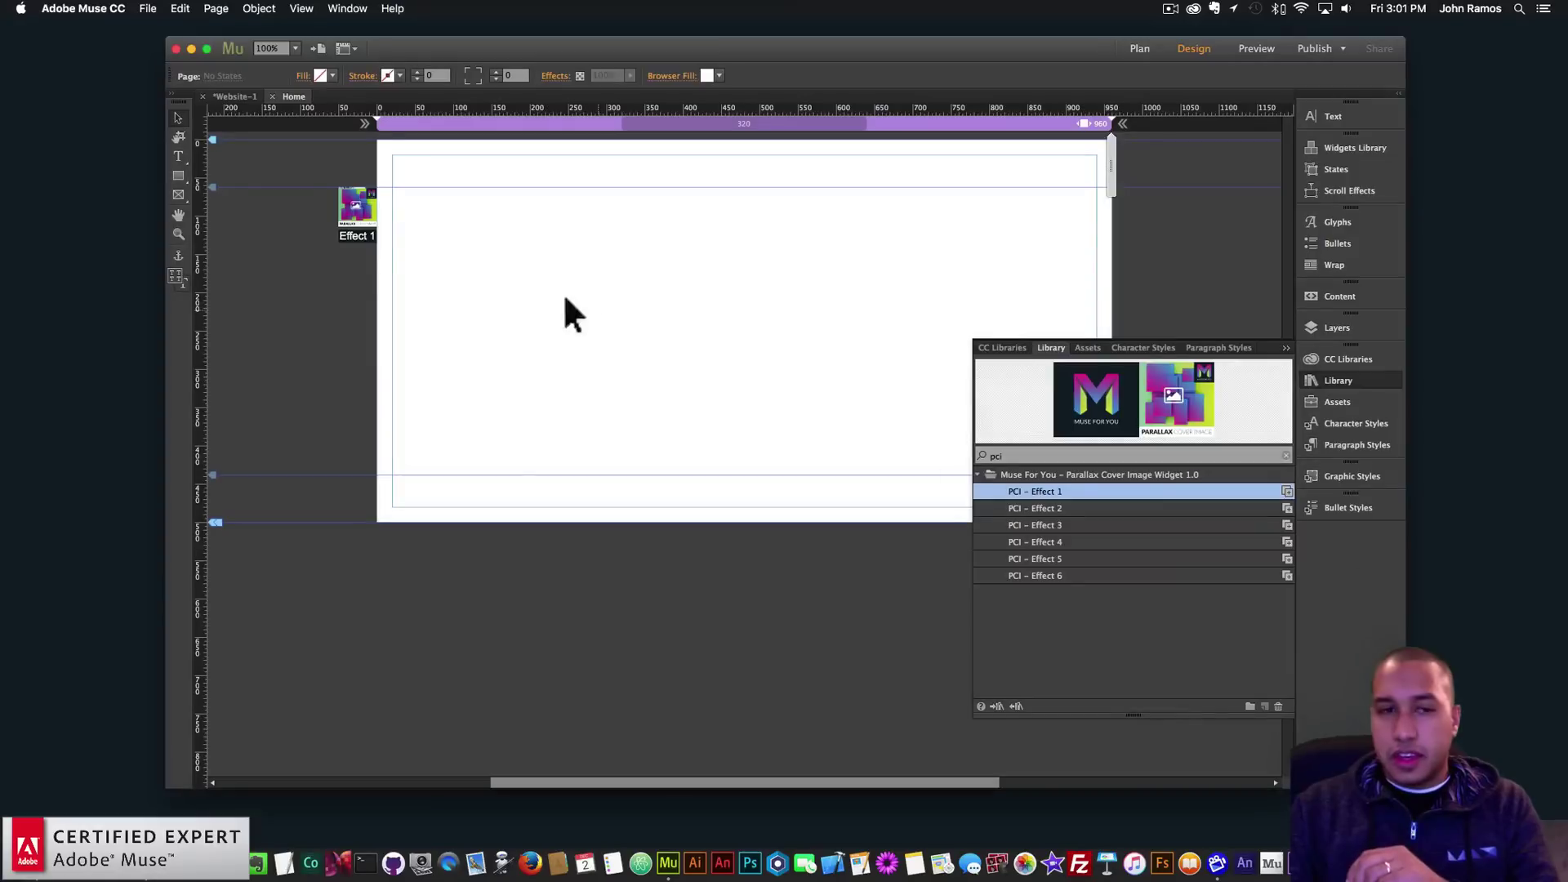
pyautogui.moveTo(361, 202); pyautogui.dragTo(364, 201)
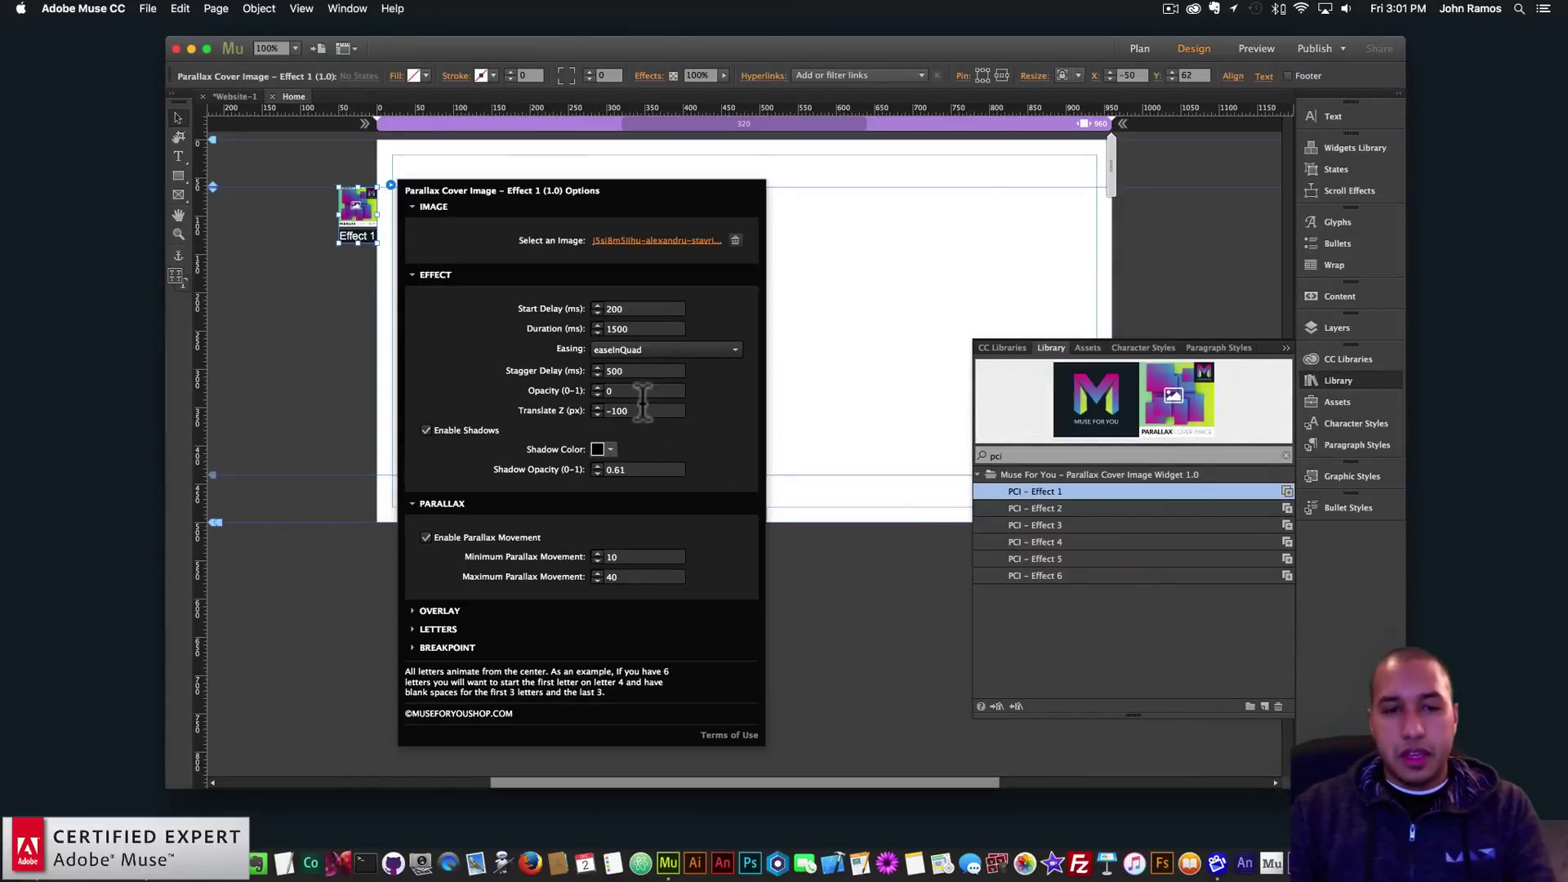
pyautogui.press('super+0')
pyautogui.press('Return')
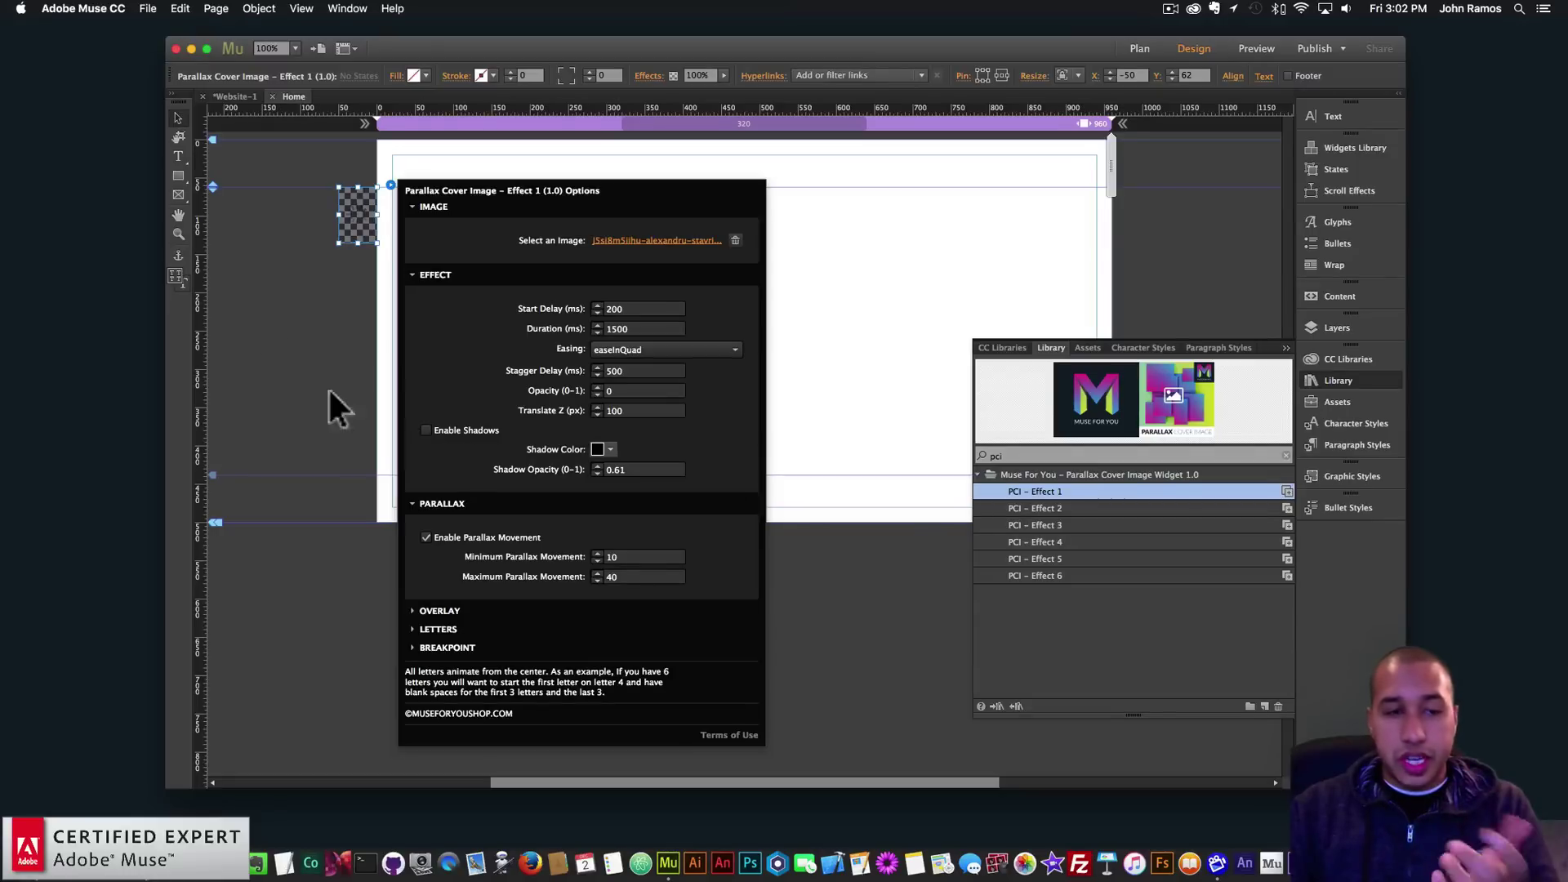
pyautogui.click(148, 9)
pyautogui.click(189, 243)
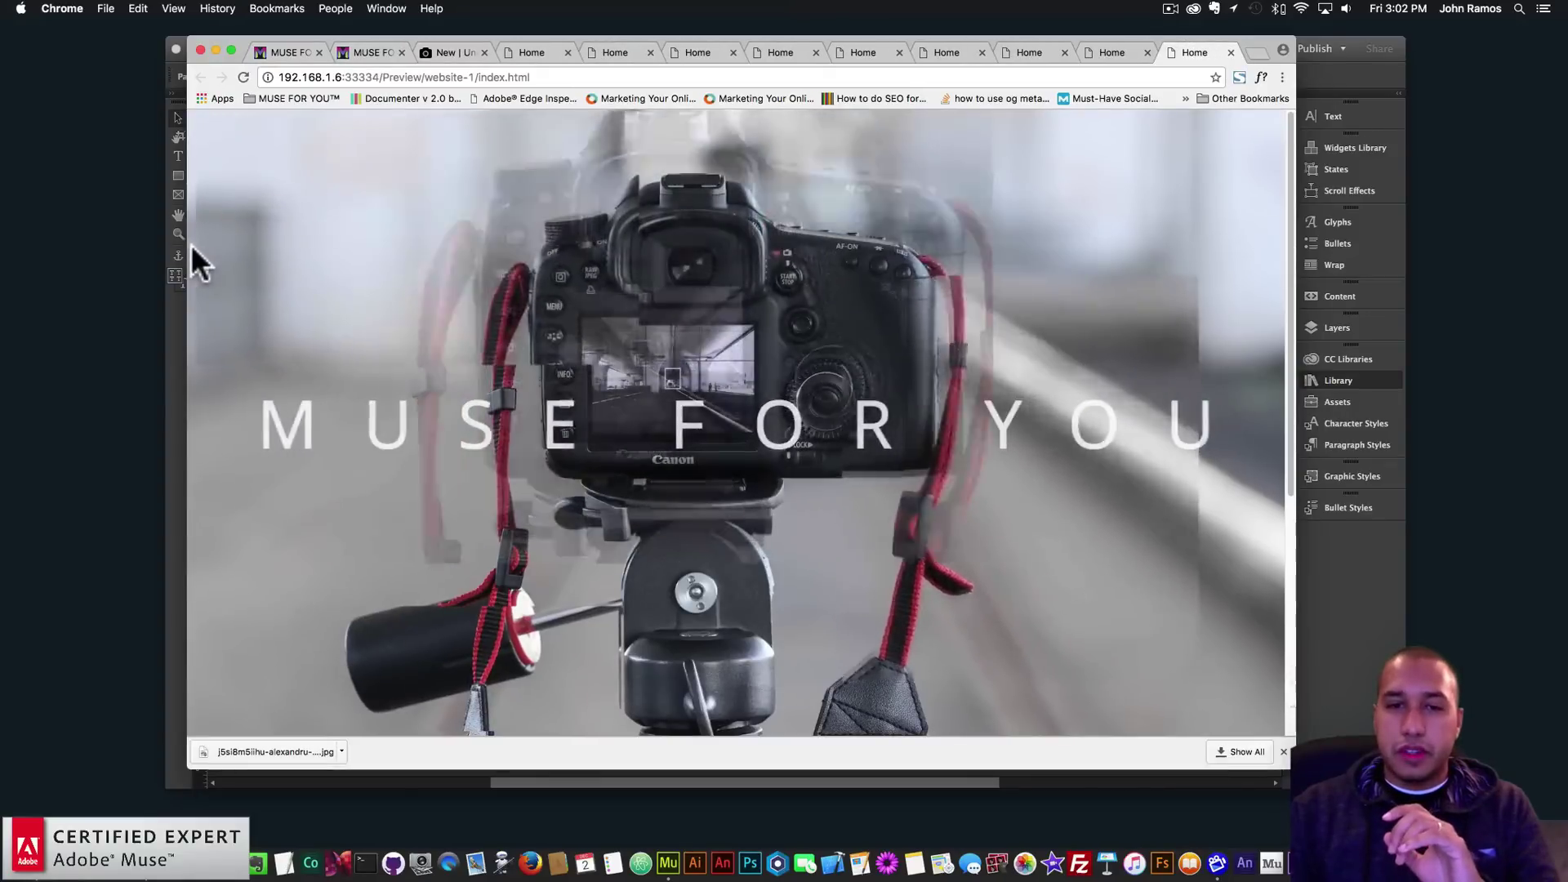
# Step: Return to Adobe Muse, set the Effect 1 widget's effect opacity to 1 and preview the page in the browser
pyautogui.click(1380, 601)
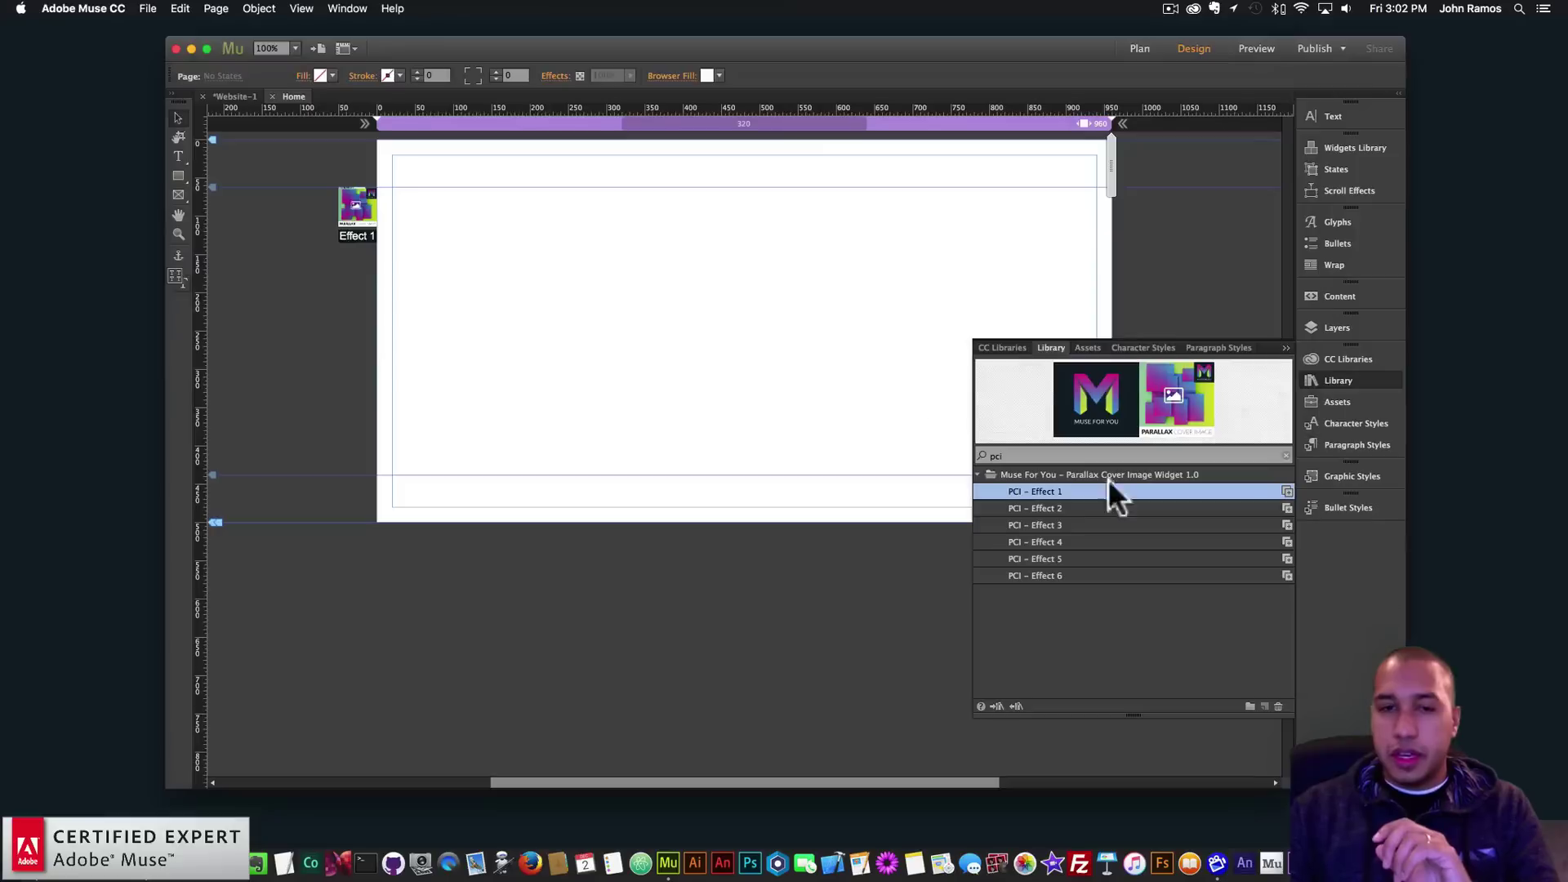
pyautogui.moveTo(359, 214); pyautogui.dragTo(361, 212)
pyautogui.click(389, 182)
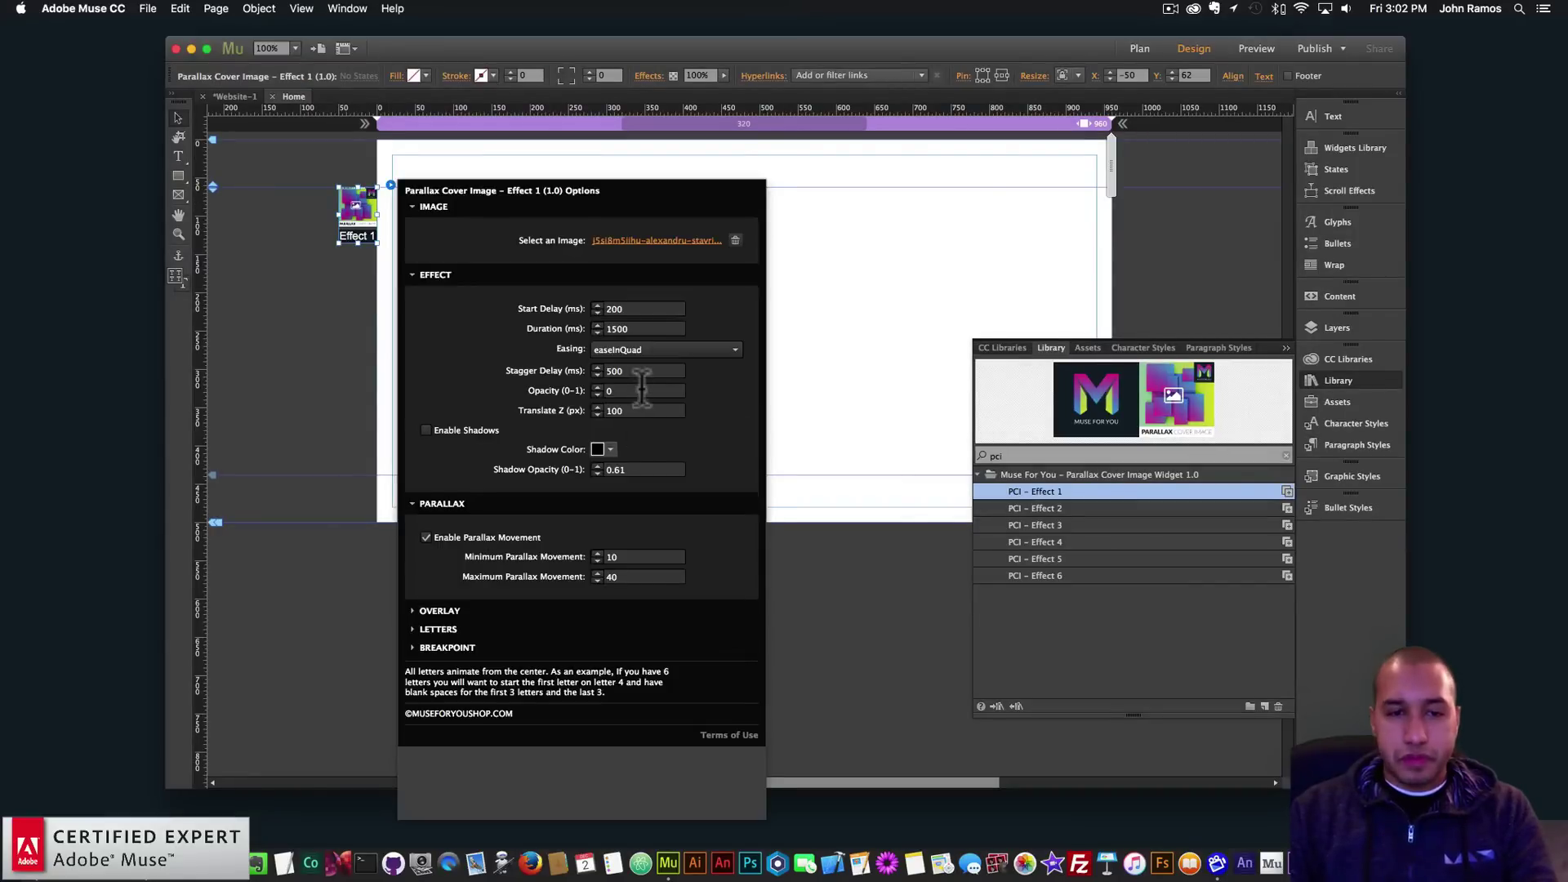
pyautogui.write('1')
pyautogui.press('Return')
pyautogui.click(900, 271)
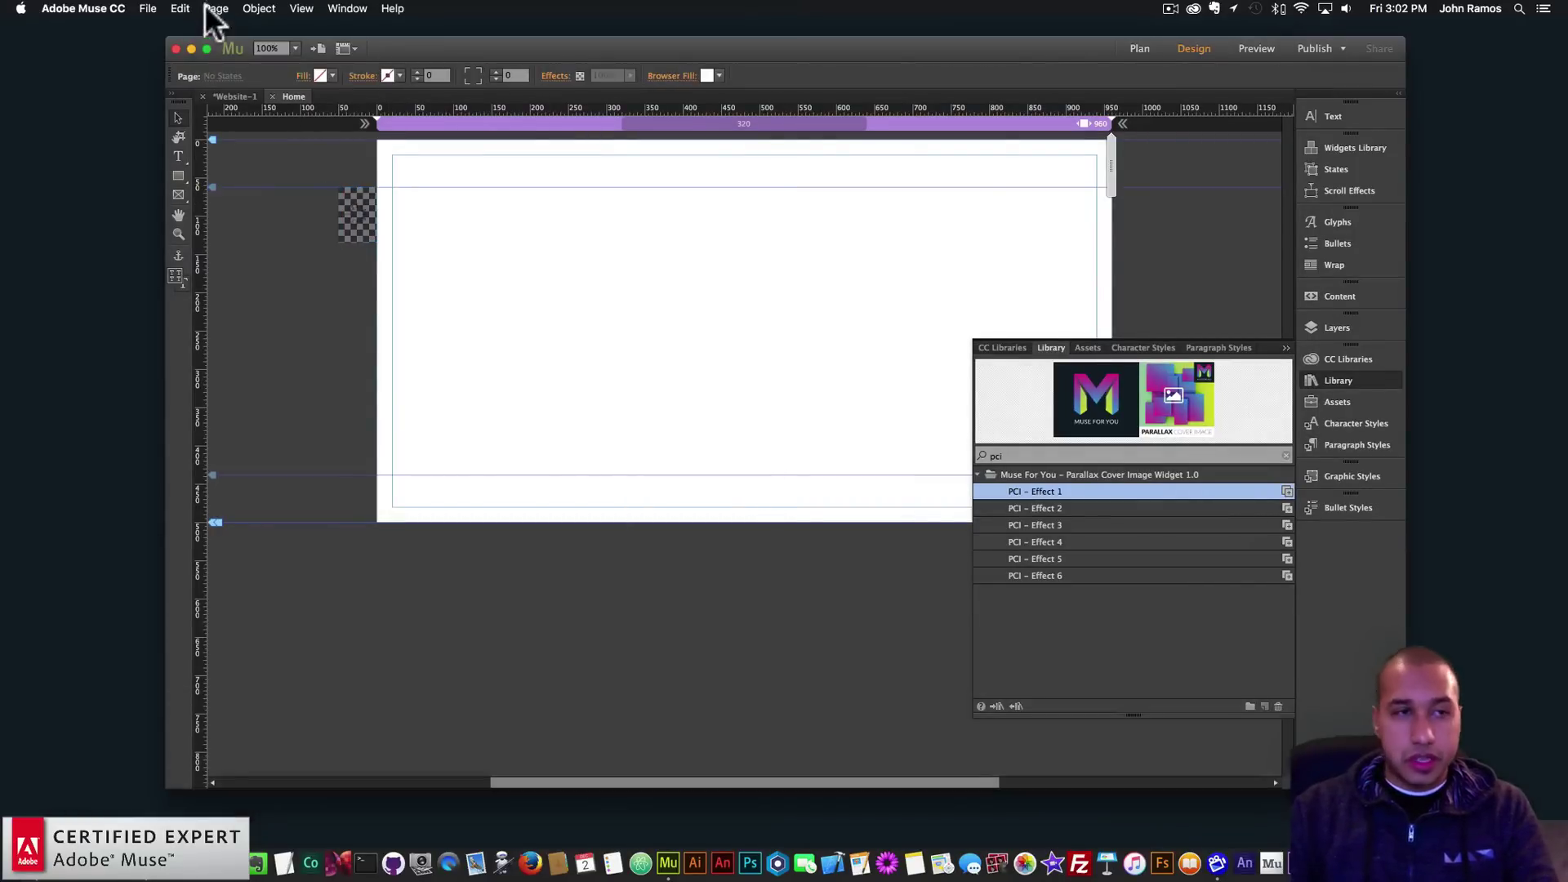
pyautogui.click(149, 9)
pyautogui.click(198, 247)
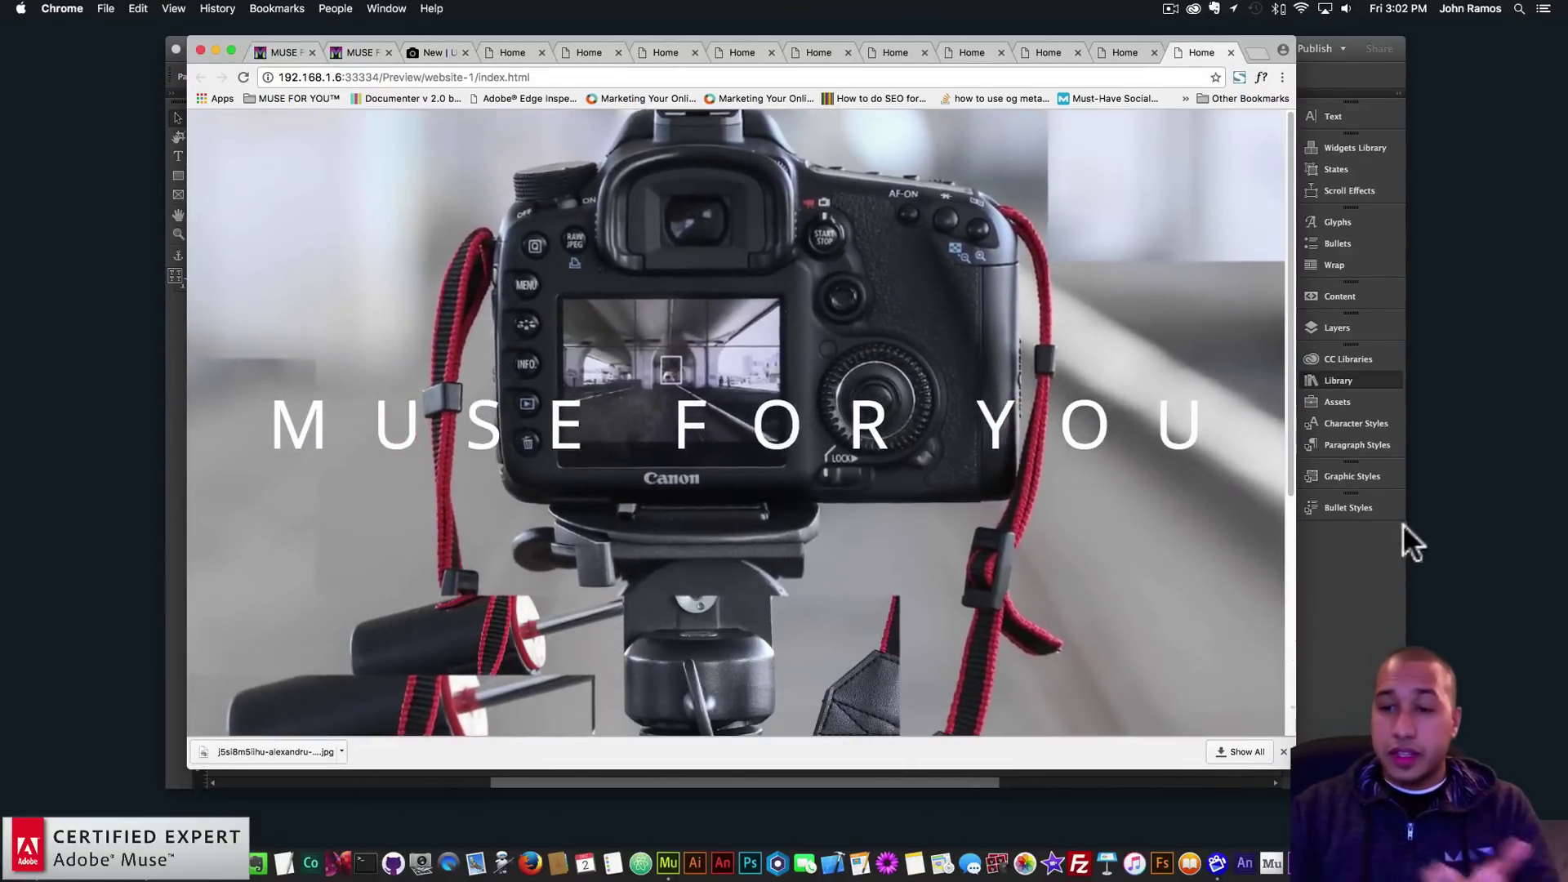
# Step: Return to Adobe Muse and enable shadows for the Effect 1 widget with a shadow opacity of 1
pyautogui.click(1401, 527)
pyautogui.click(375, 214)
pyautogui.click(390, 184)
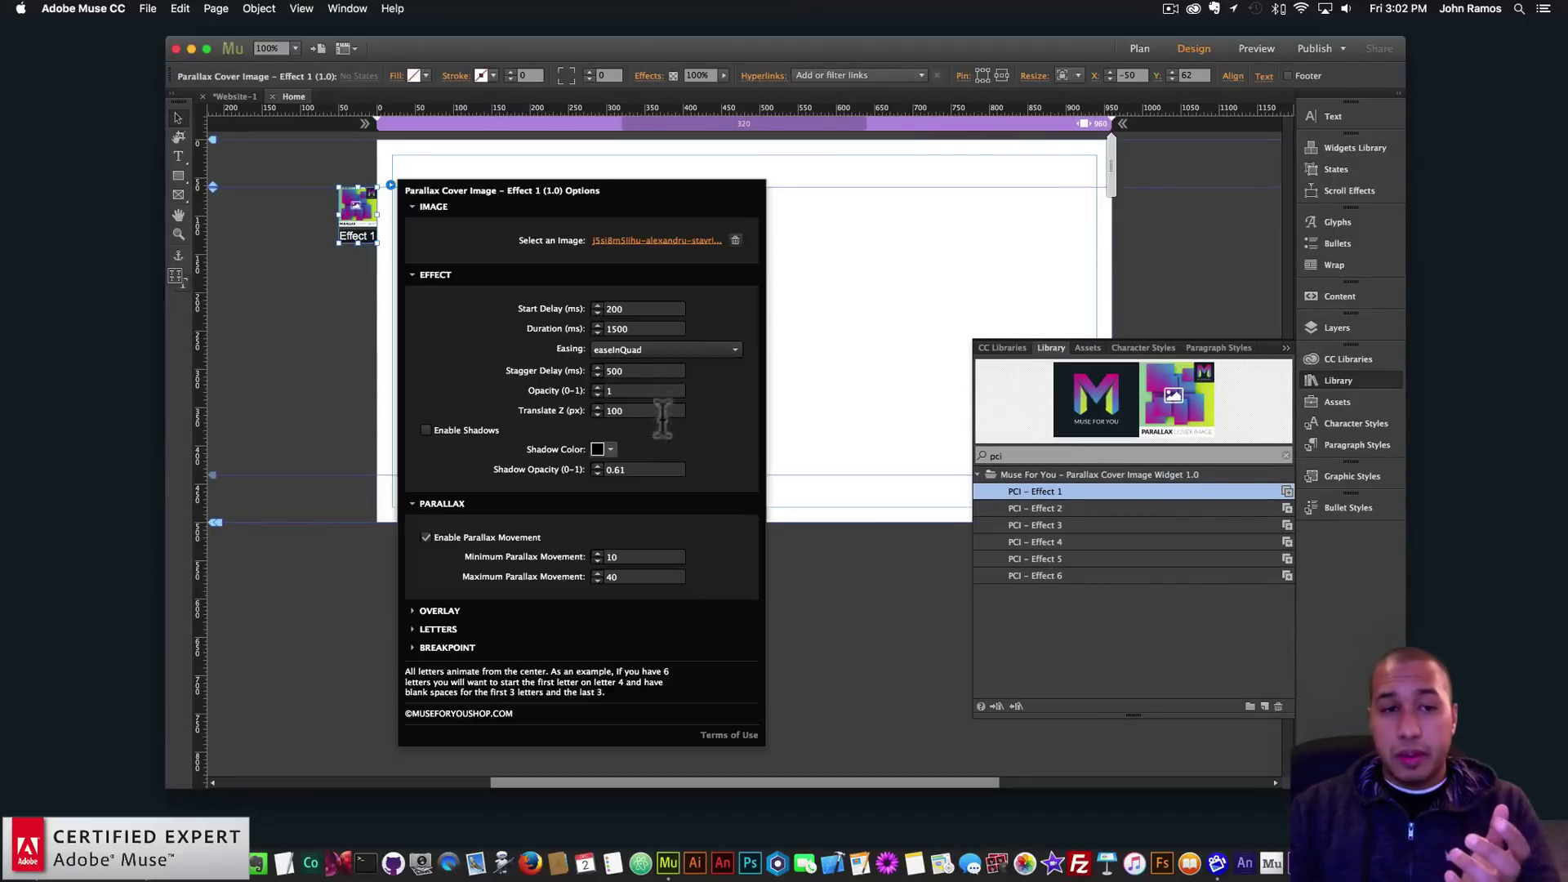
pyautogui.click(426, 429)
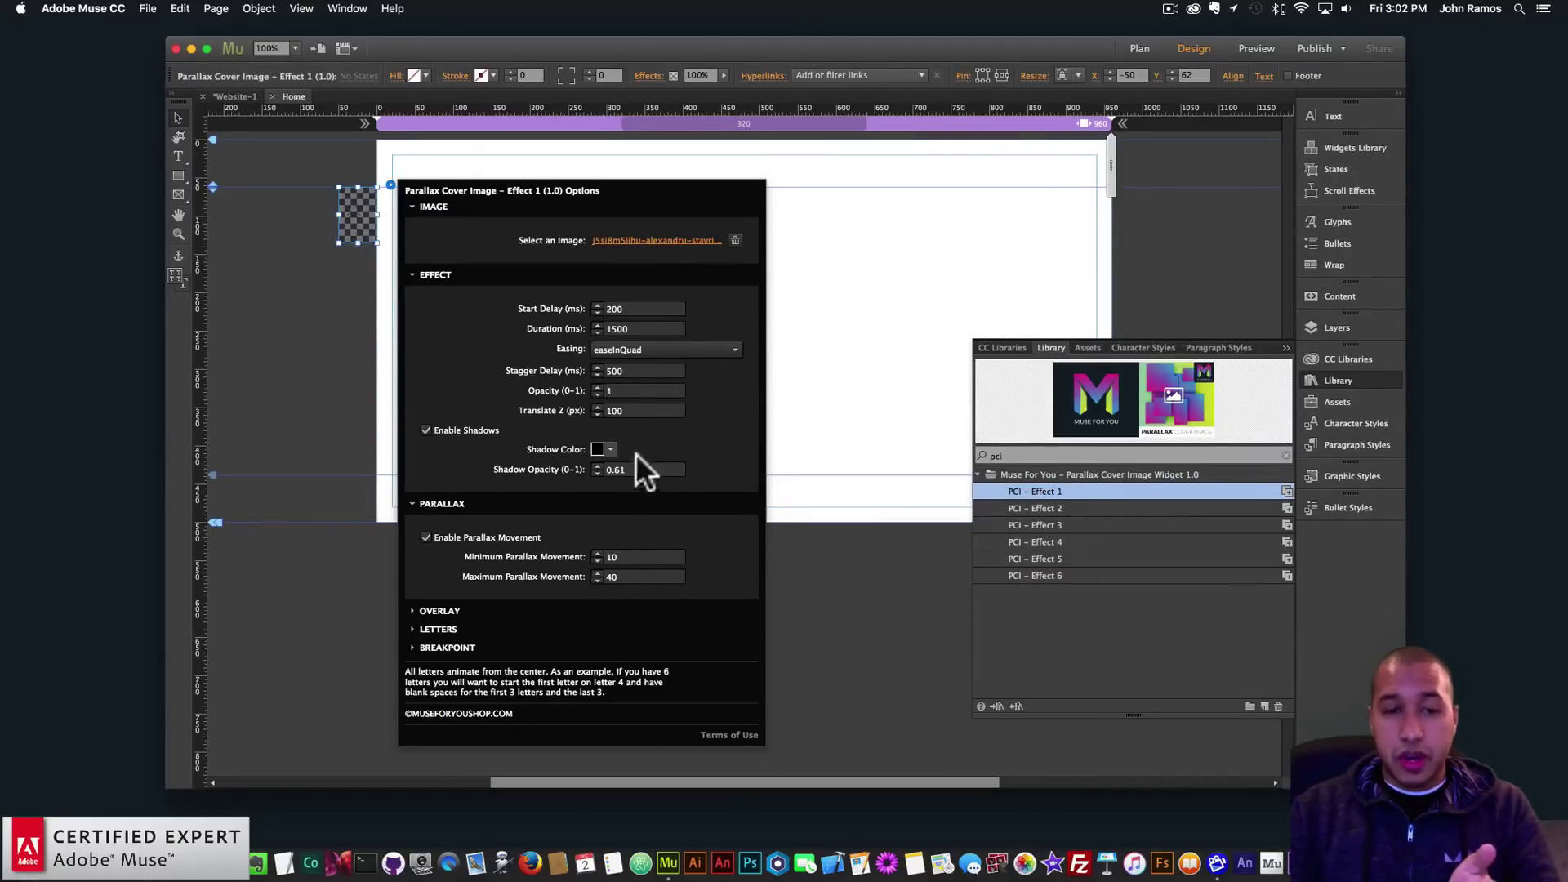
pyautogui.click(599, 466)
pyautogui.press('Return')
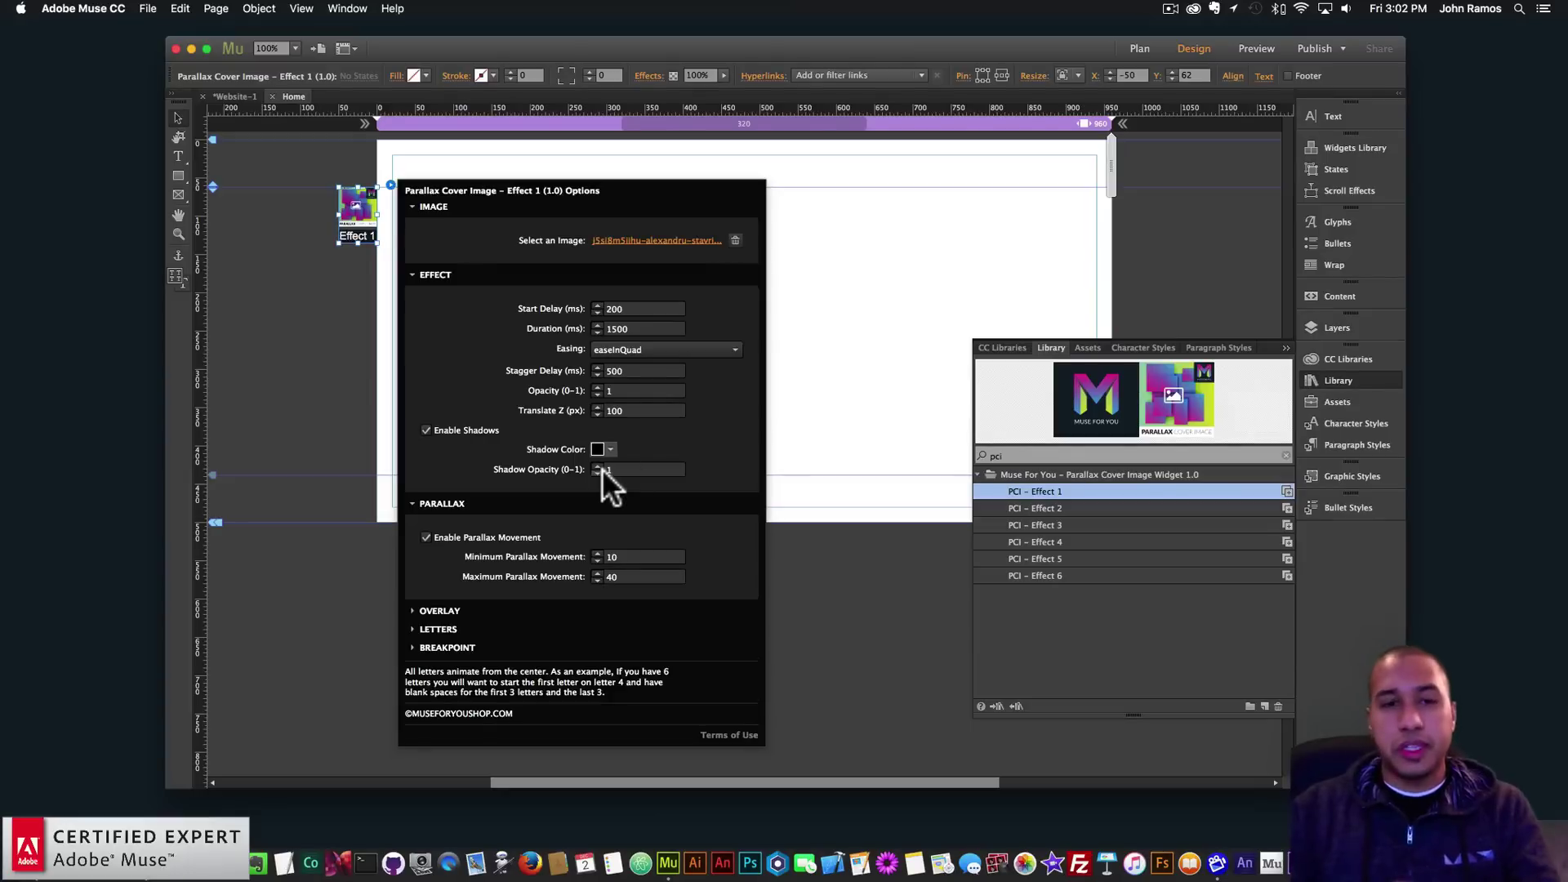
# Step: Preview the page in the browser to examine the shadows behind the image layers
pyautogui.click(898, 377)
pyautogui.click(77, 8)
pyautogui.click(184, 253)
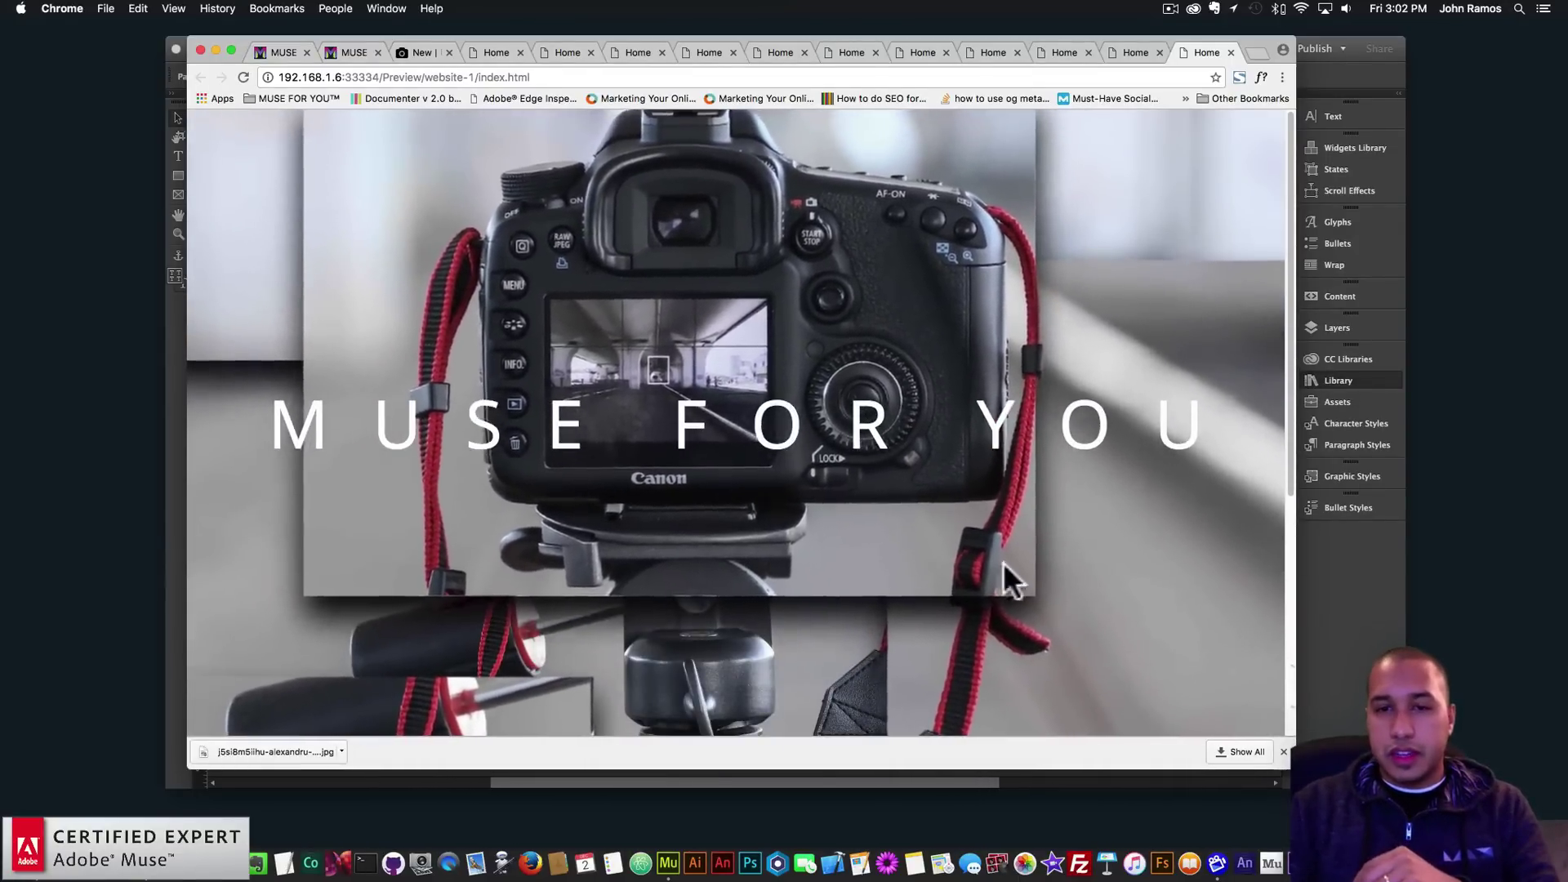
# Step: Return to Adobe Muse and preview the page again with Effect 1's parallax movement enabled
pyautogui.click(1367, 621)
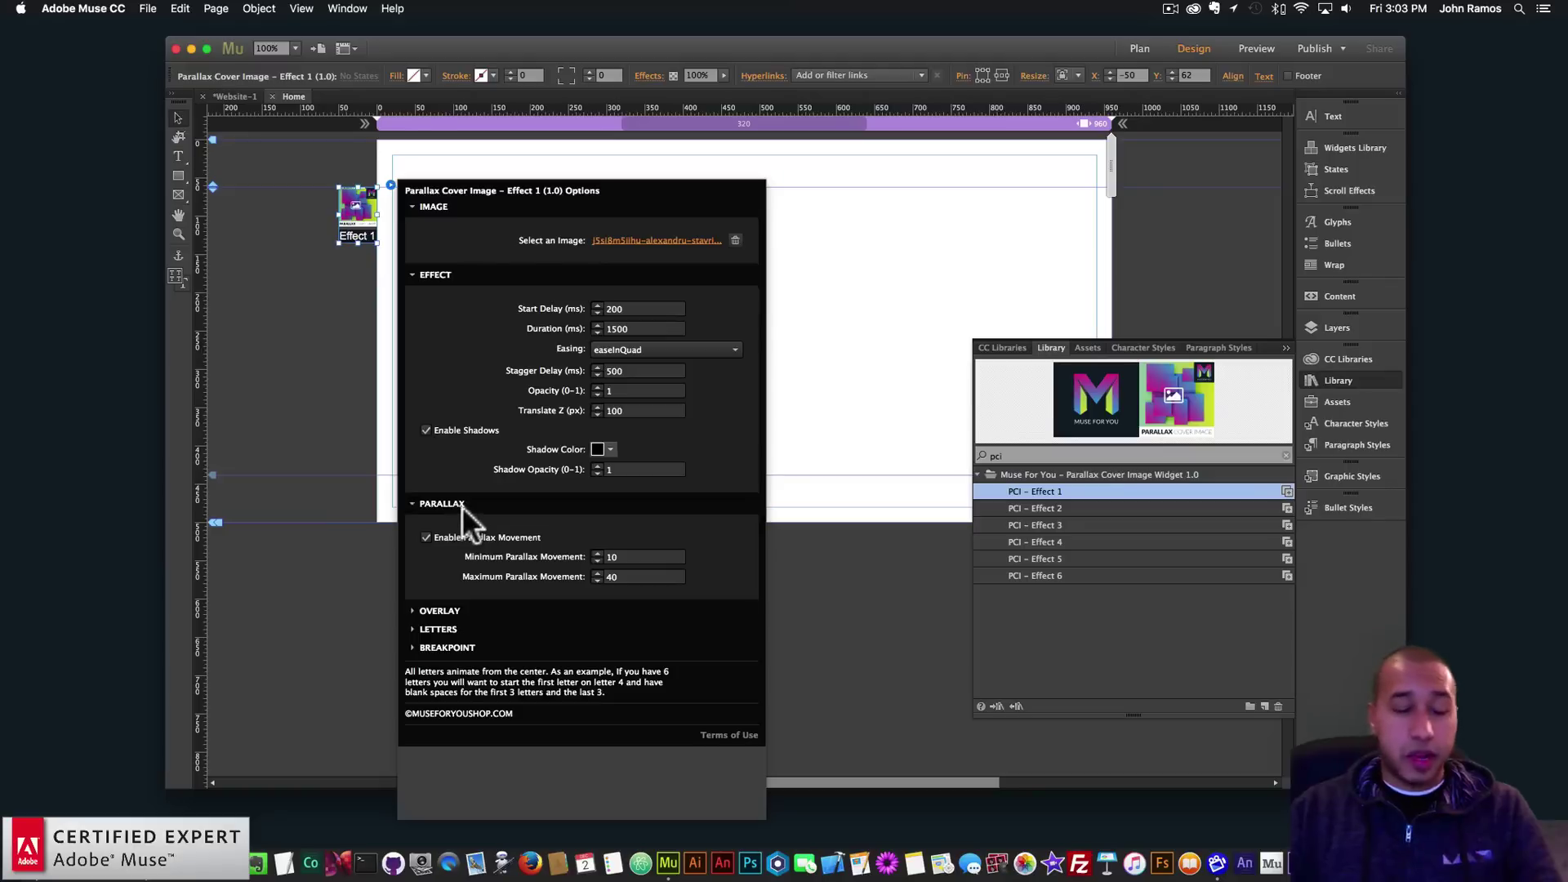
pyautogui.click(425, 536)
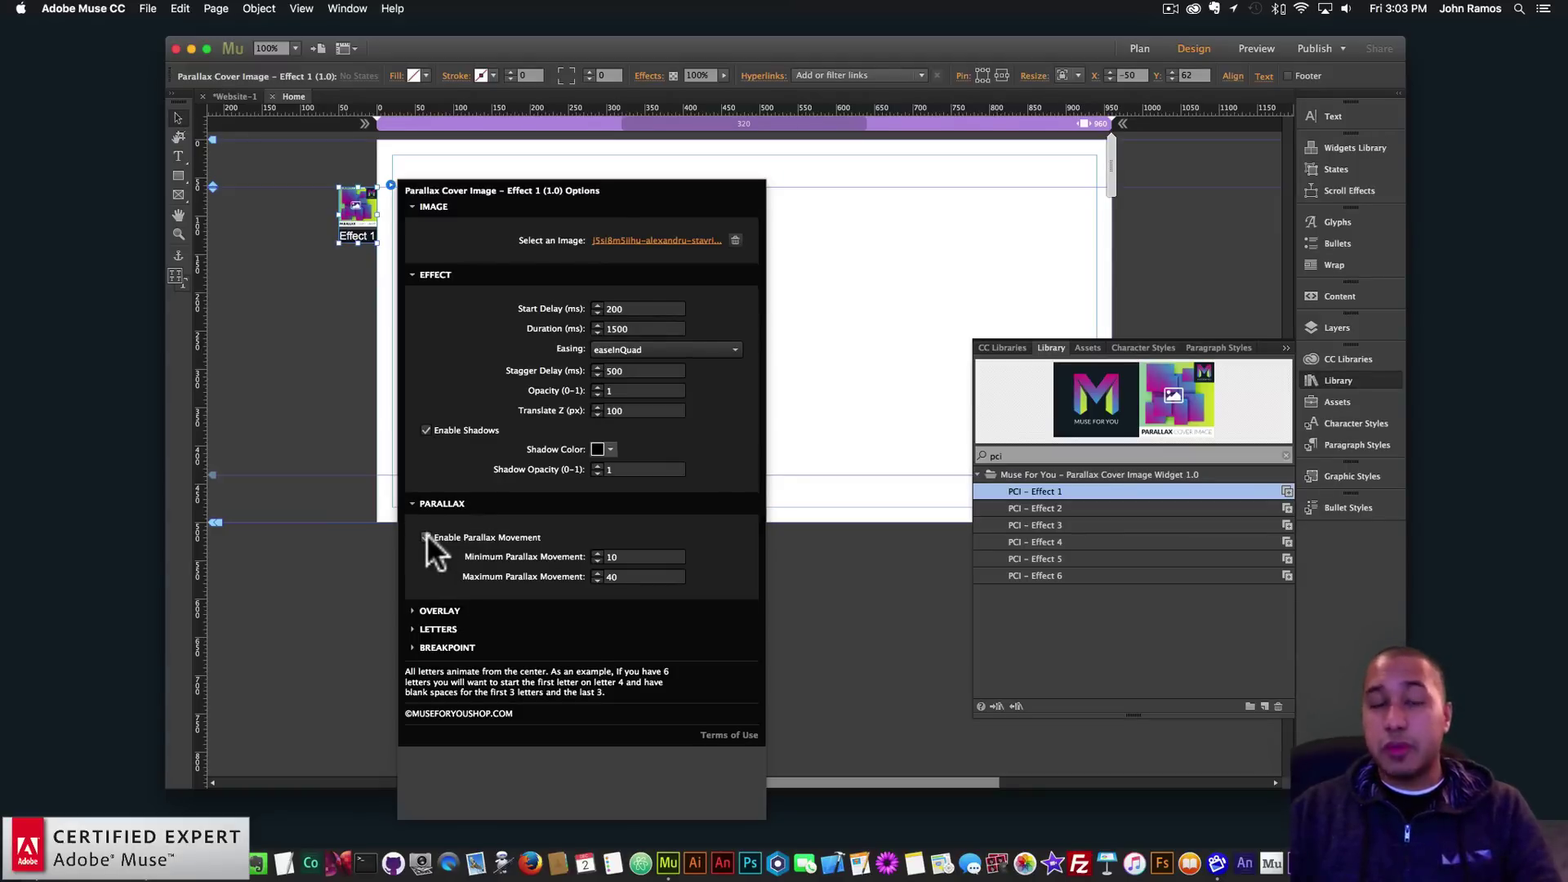
pyautogui.click(335, 320)
pyautogui.click(147, 9)
pyautogui.click(207, 244)
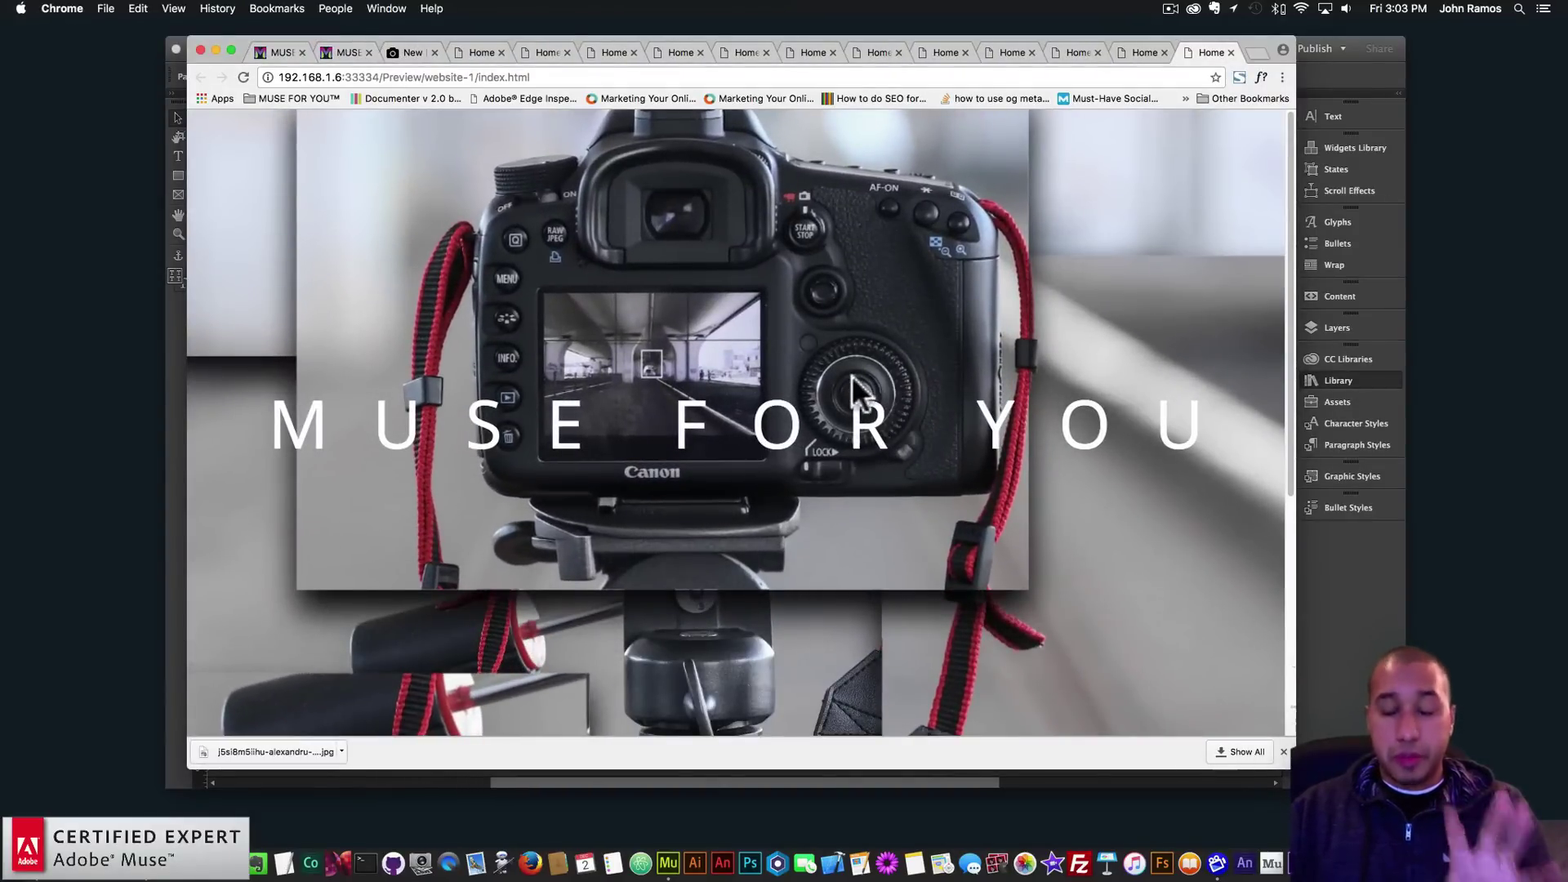
# Step: Return to Adobe Muse and set Effect 1's minimum parallax movement to -100 and maximum parallax movement to 100
pyautogui.click(1403, 629)
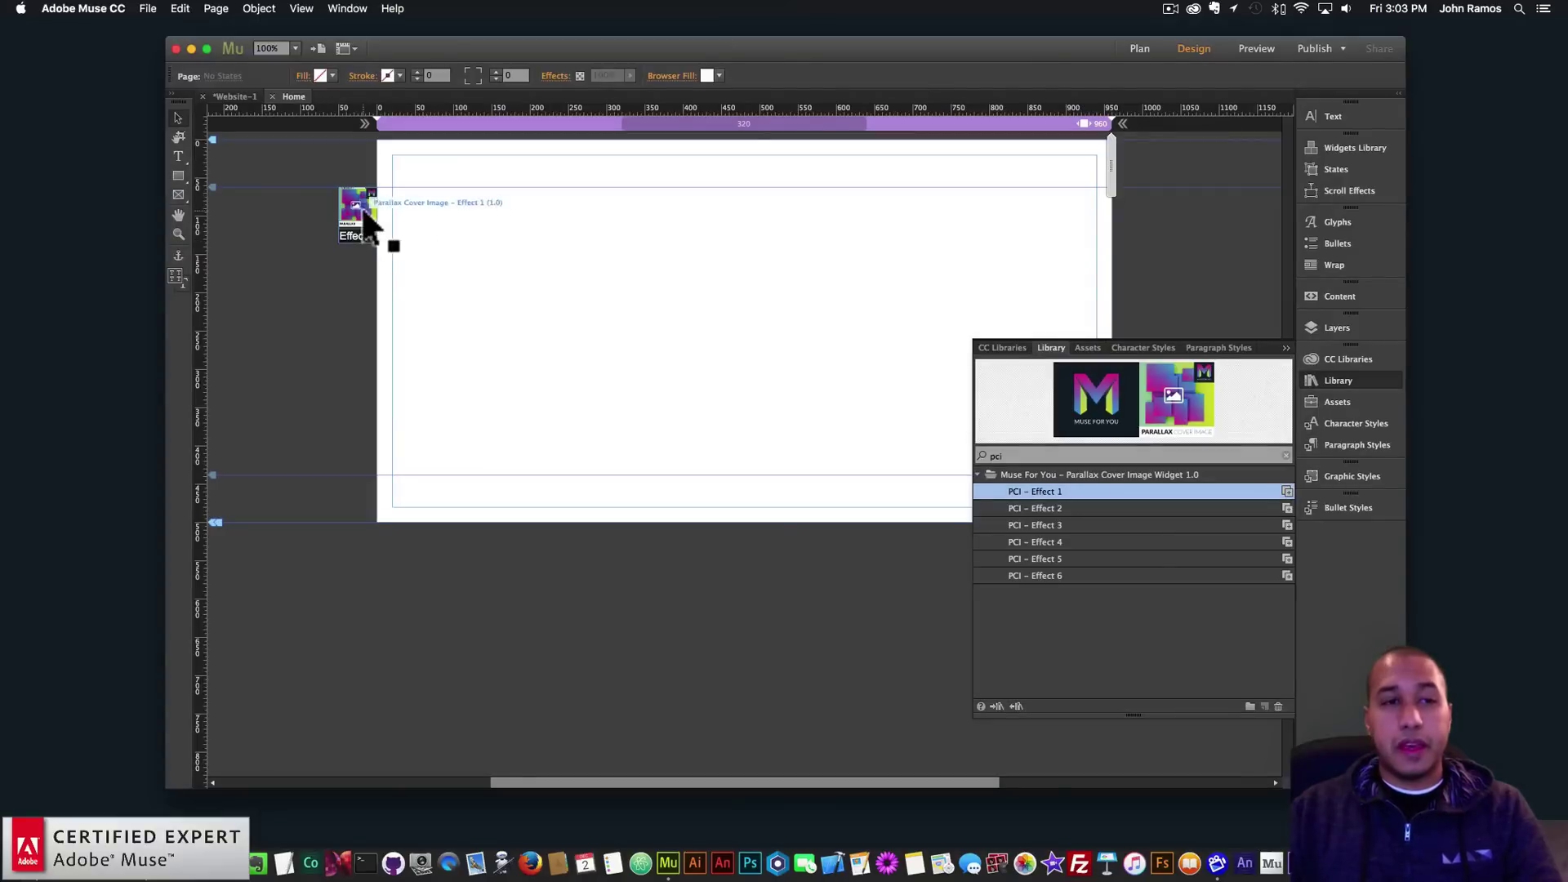
pyautogui.moveTo(363, 210); pyautogui.dragTo(364, 211)
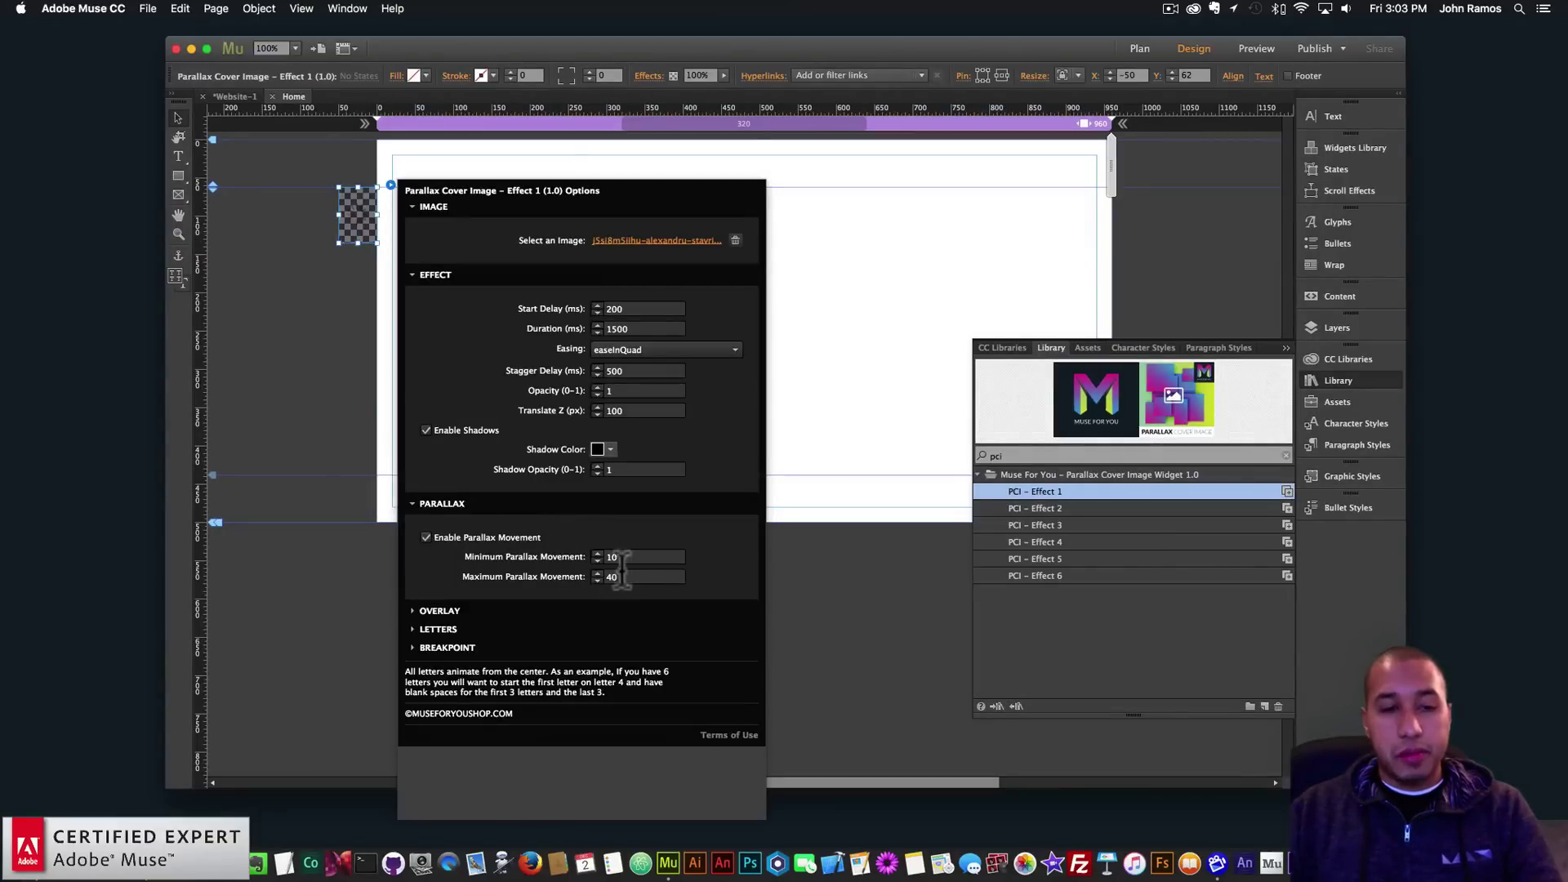
pyautogui.moveTo(609, 556); pyautogui.dragTo(638, 560)
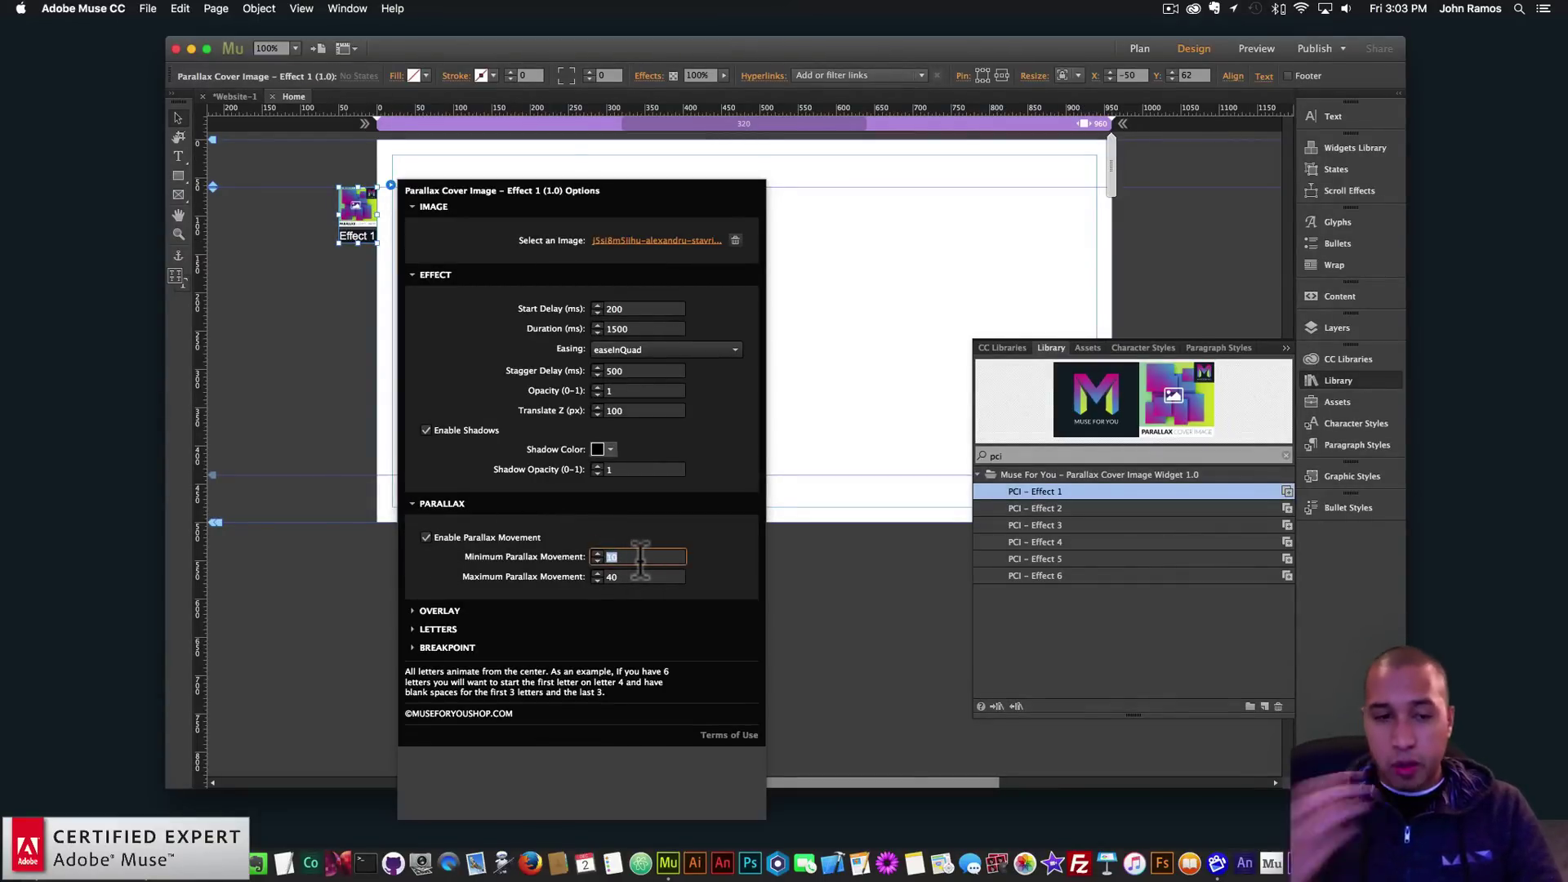
pyautogui.write('-100')
pyautogui.press('Tab')
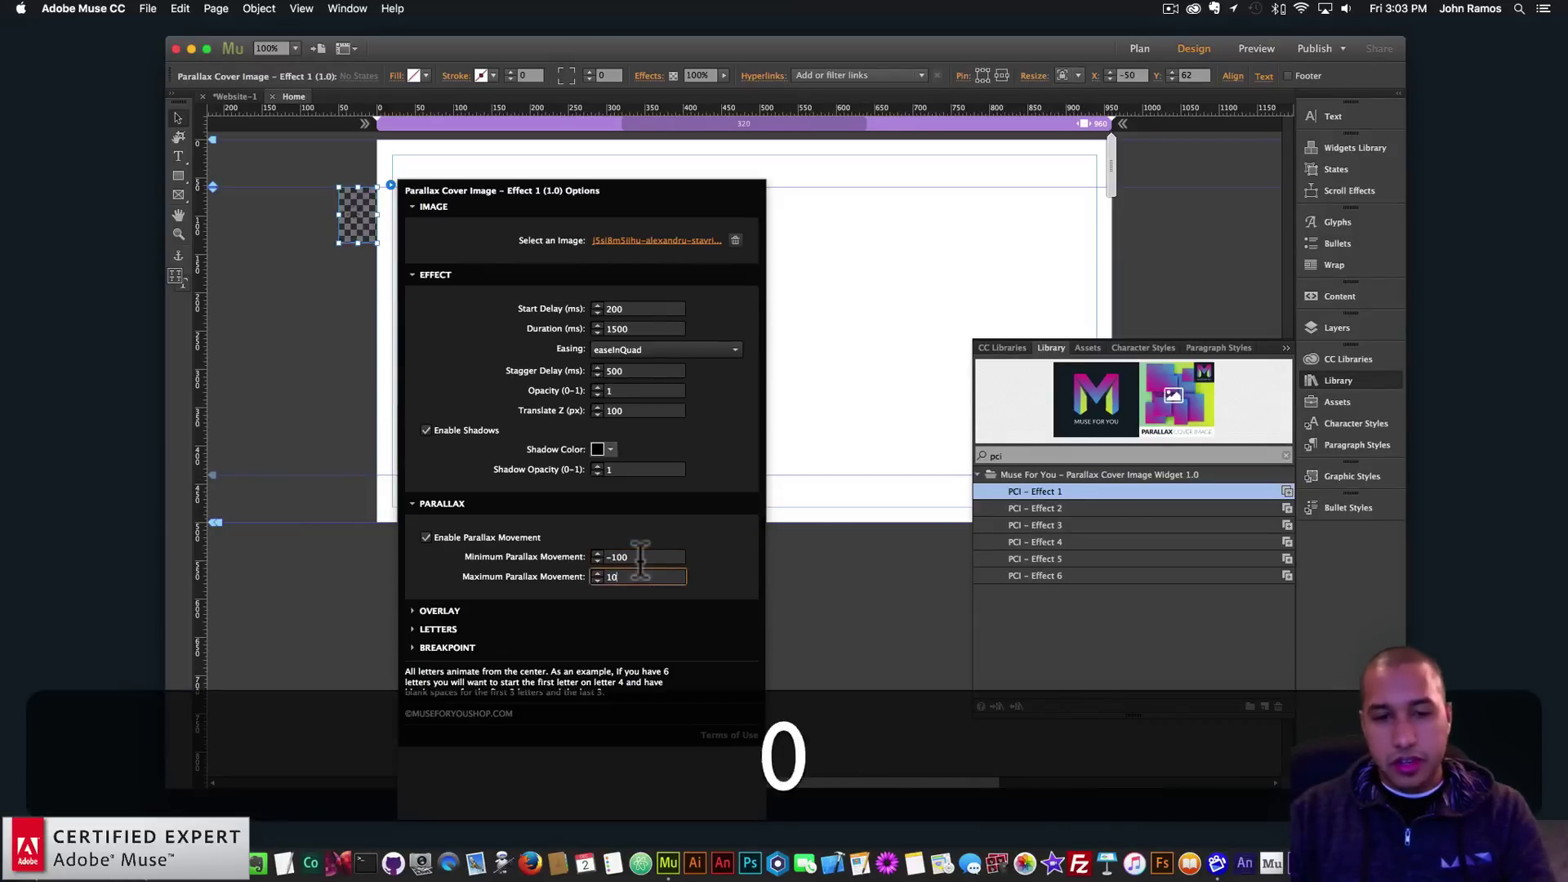
pyautogui.write('100')
pyautogui.press('Return')
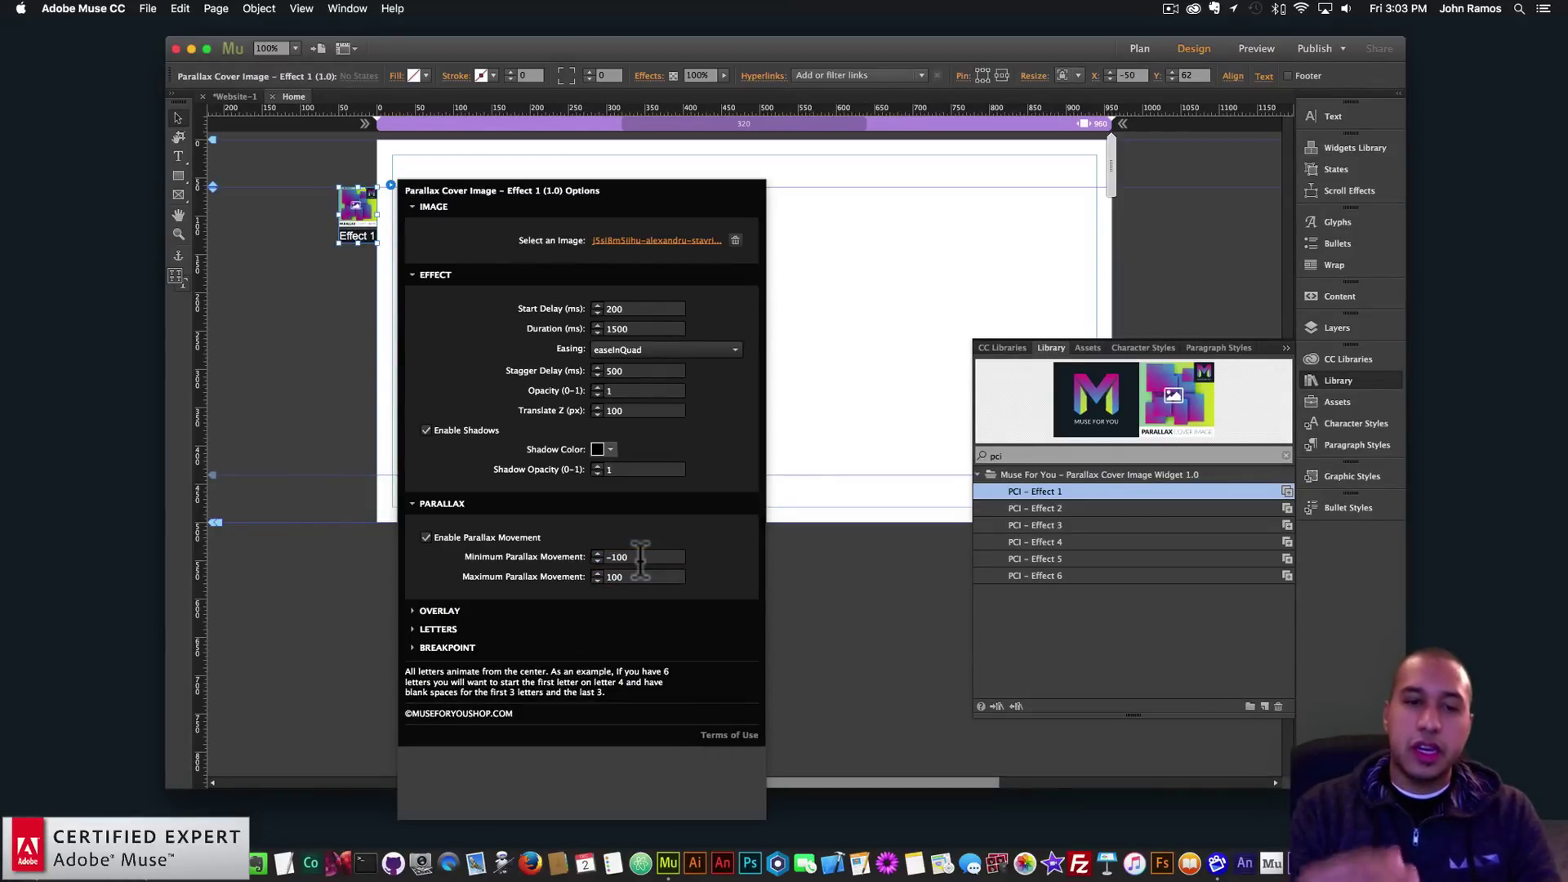
# Step: Preview the page in the browser to examine the parallax movement range of -100 to 100
pyautogui.click(855, 252)
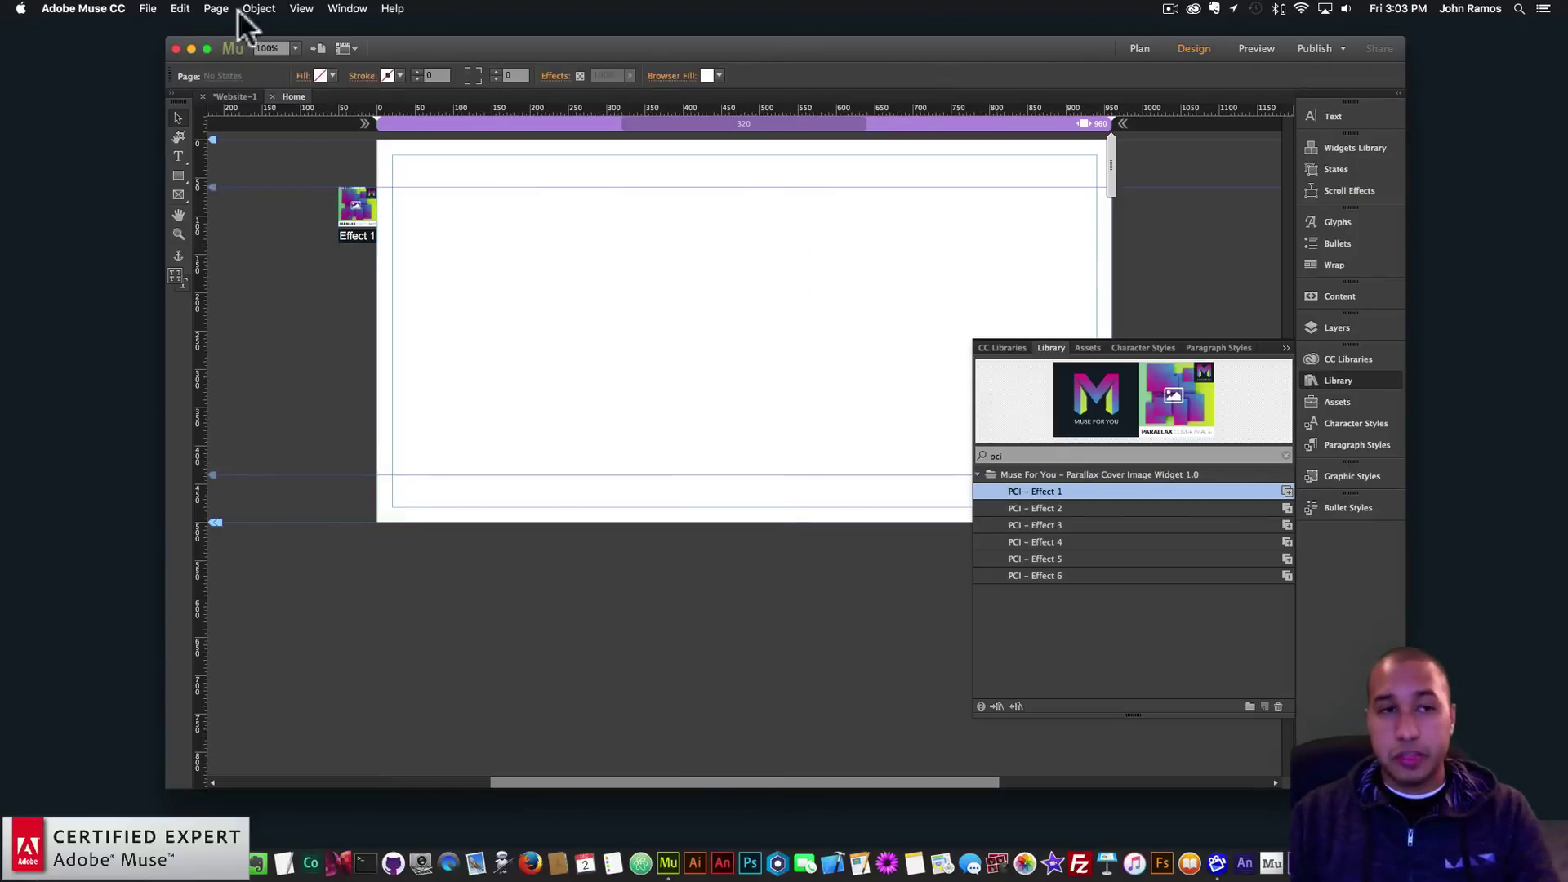
pyautogui.click(149, 6)
pyautogui.click(202, 247)
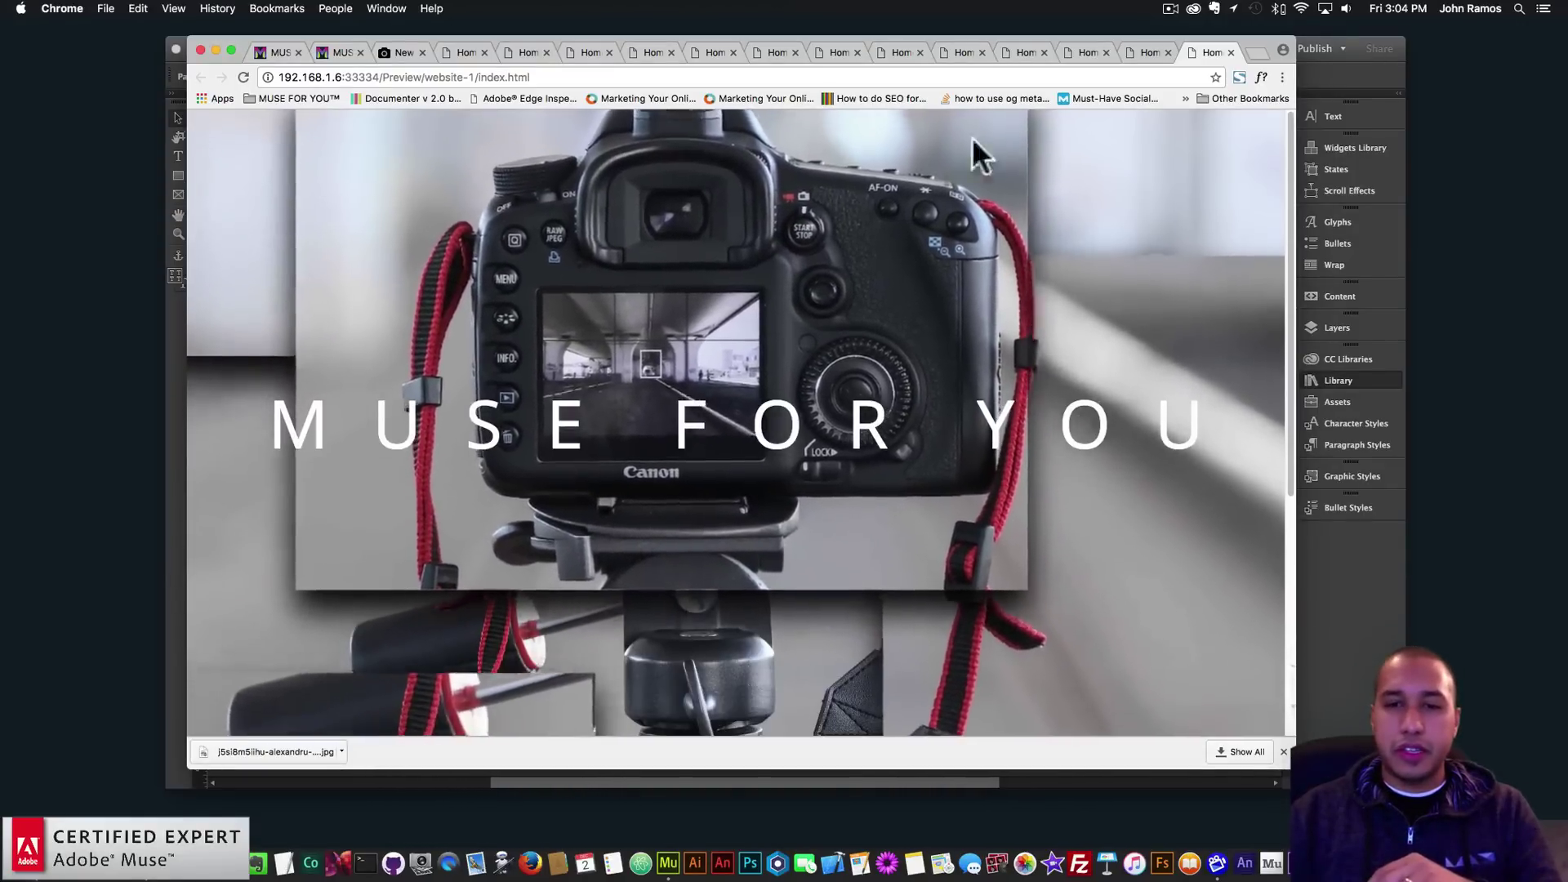
# Step: Return to Adobe Muse and set Effect 1's minimum parallax movement to -200 and maximum parallax movement to 200
pyautogui.press('super+Tab')
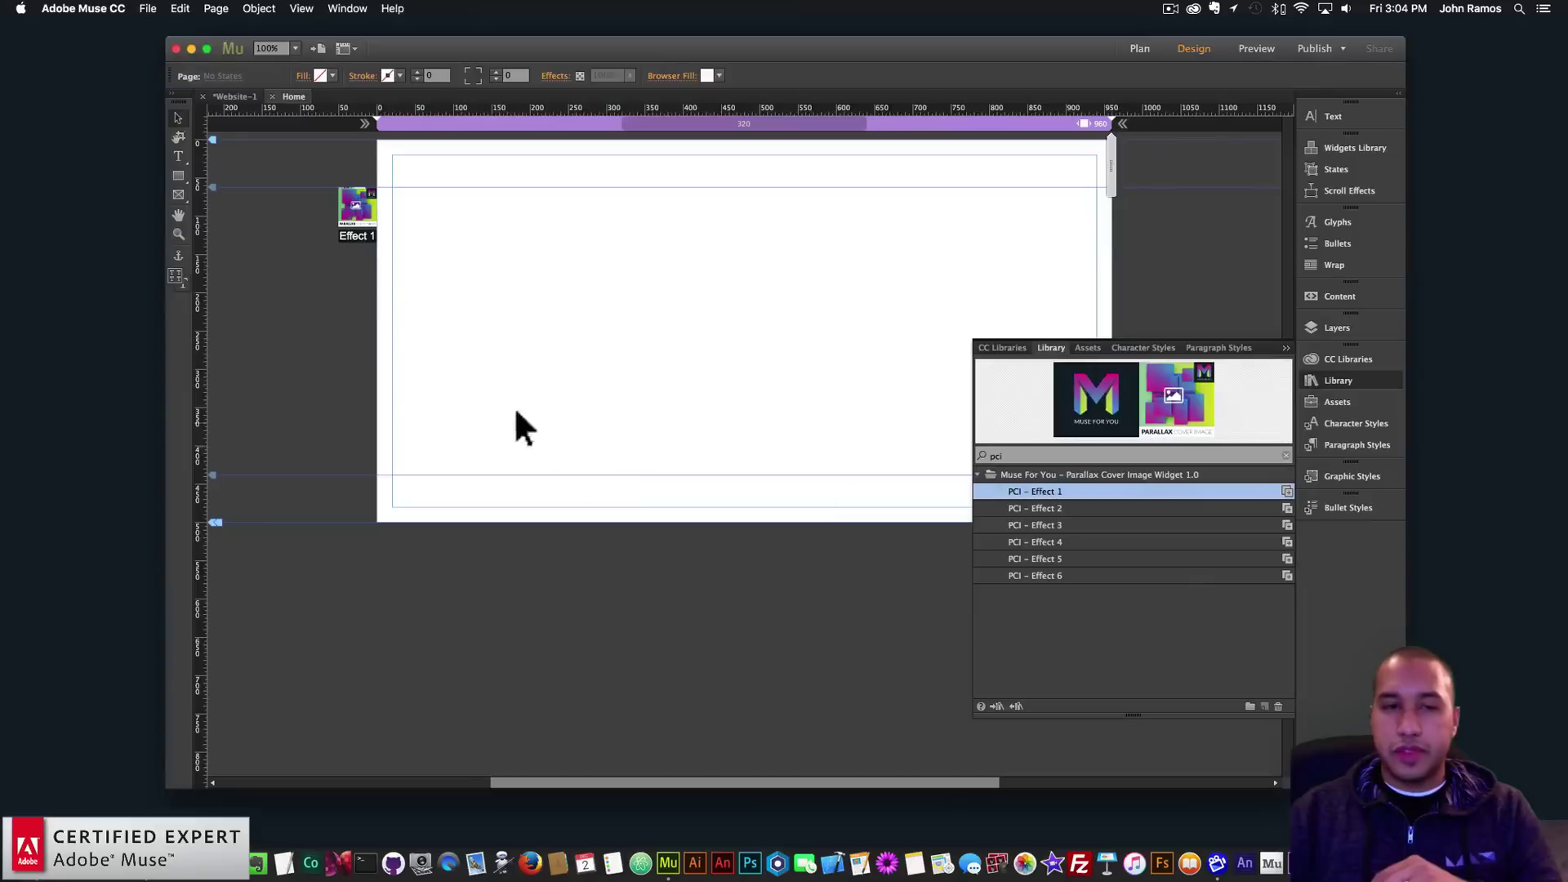
pyautogui.click(365, 210)
pyautogui.click(390, 186)
pyautogui.click(621, 556)
pyautogui.write('-200')
pyautogui.press('Tab')
pyautogui.write('200')
pyautogui.press('Return')
# Step: Preview the page in the browser to examine the parallax movement range of -200 to 200
pyautogui.click(214, 359)
pyautogui.click(150, 12)
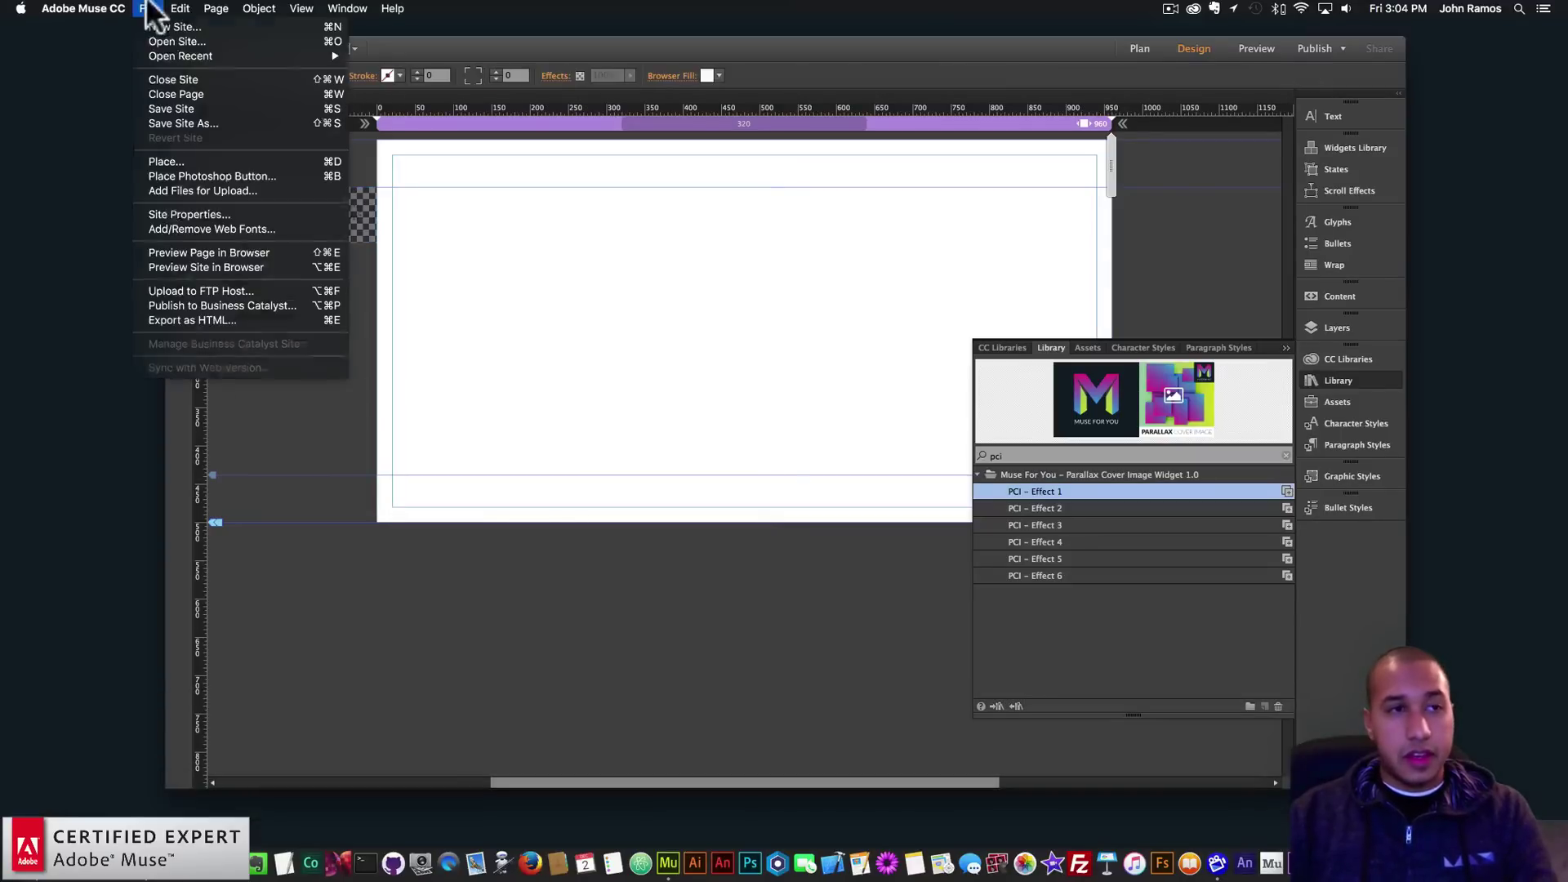
pyautogui.click(178, 256)
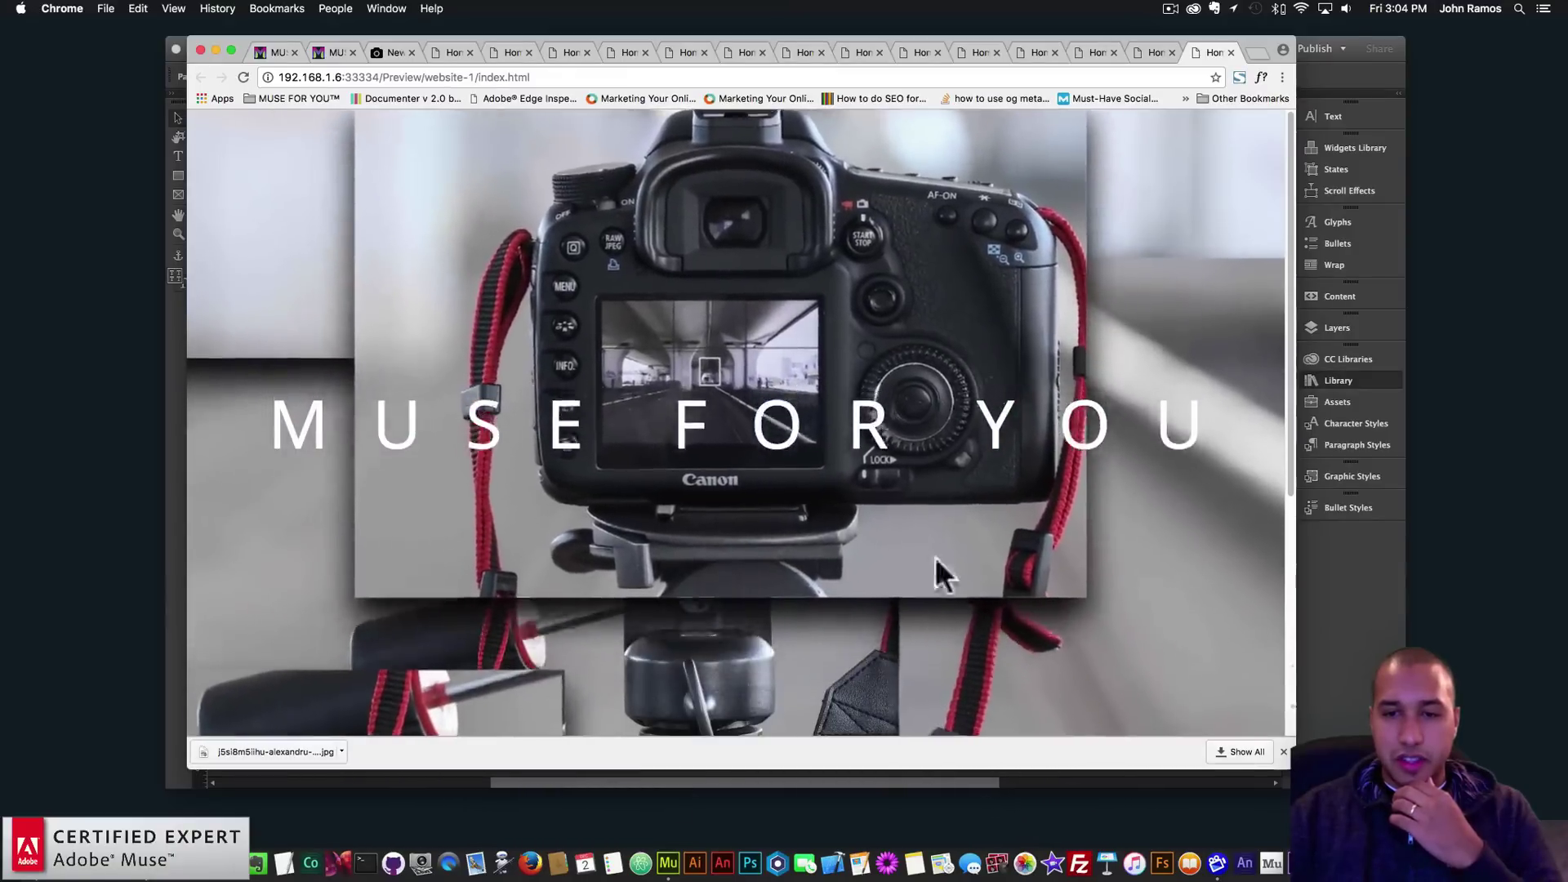
# Step: Check the Effect 1 widget's options in Adobe Muse, then switch back to the page preview in Google Chrome
pyautogui.click(1355, 604)
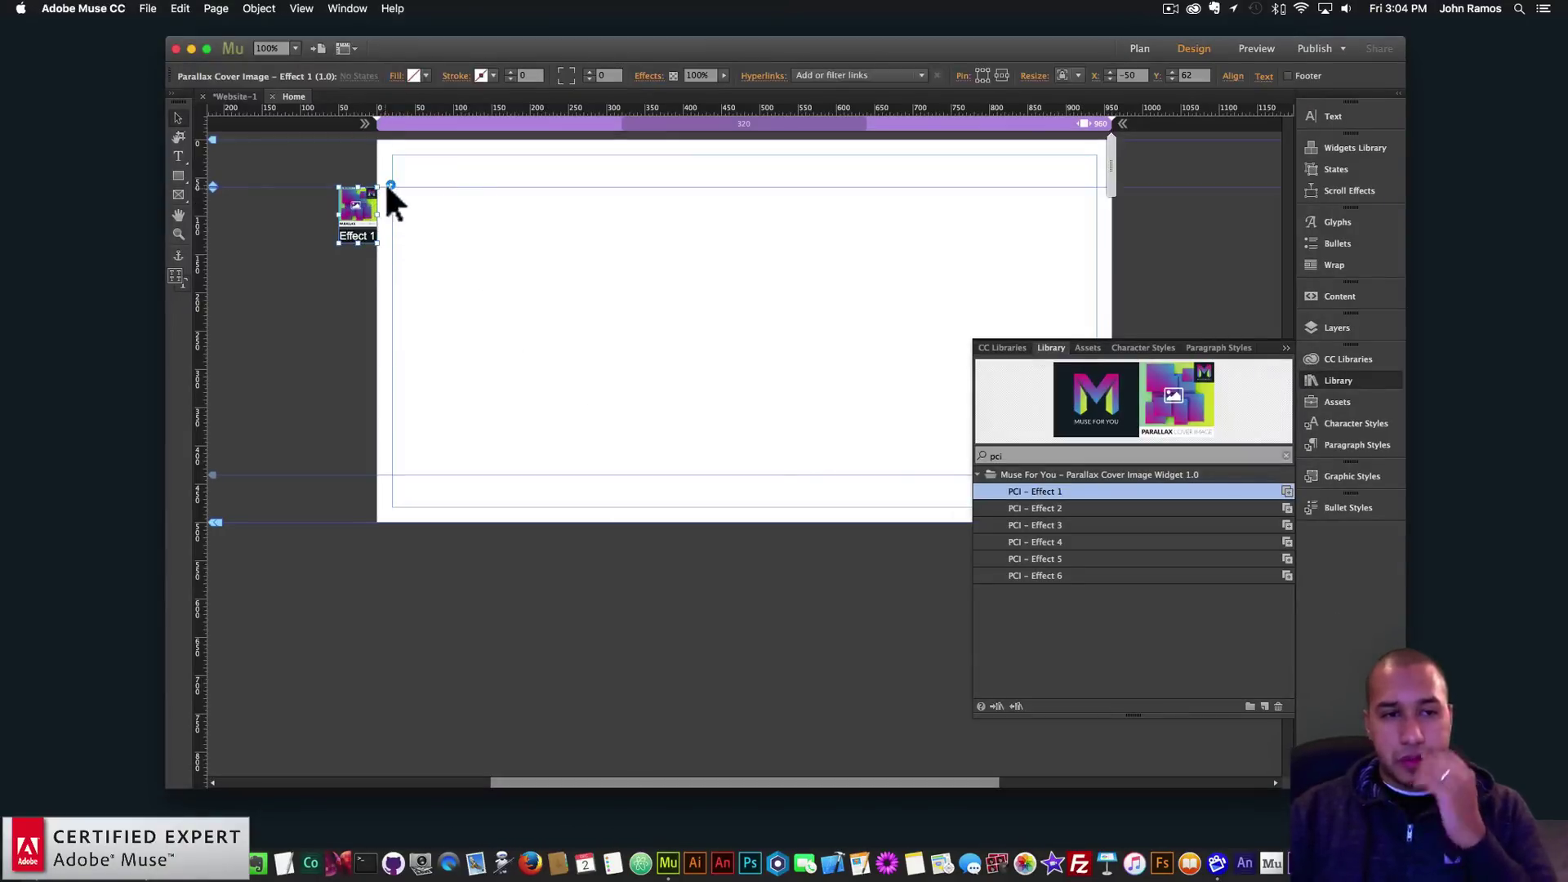
pyautogui.click(391, 185)
pyautogui.click(459, 694)
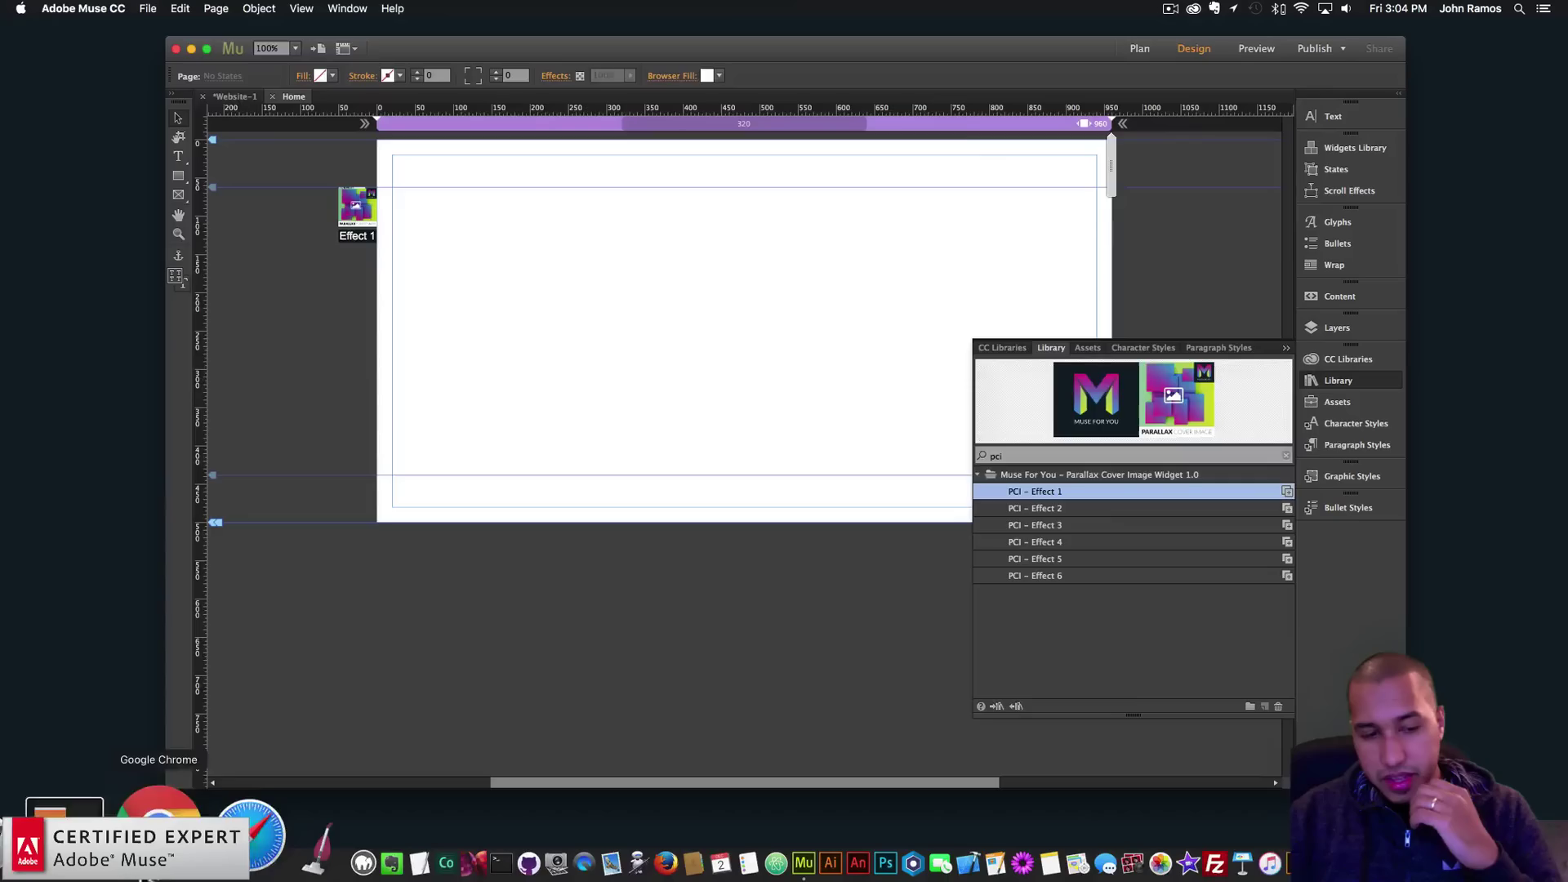
pyautogui.click(156, 853)
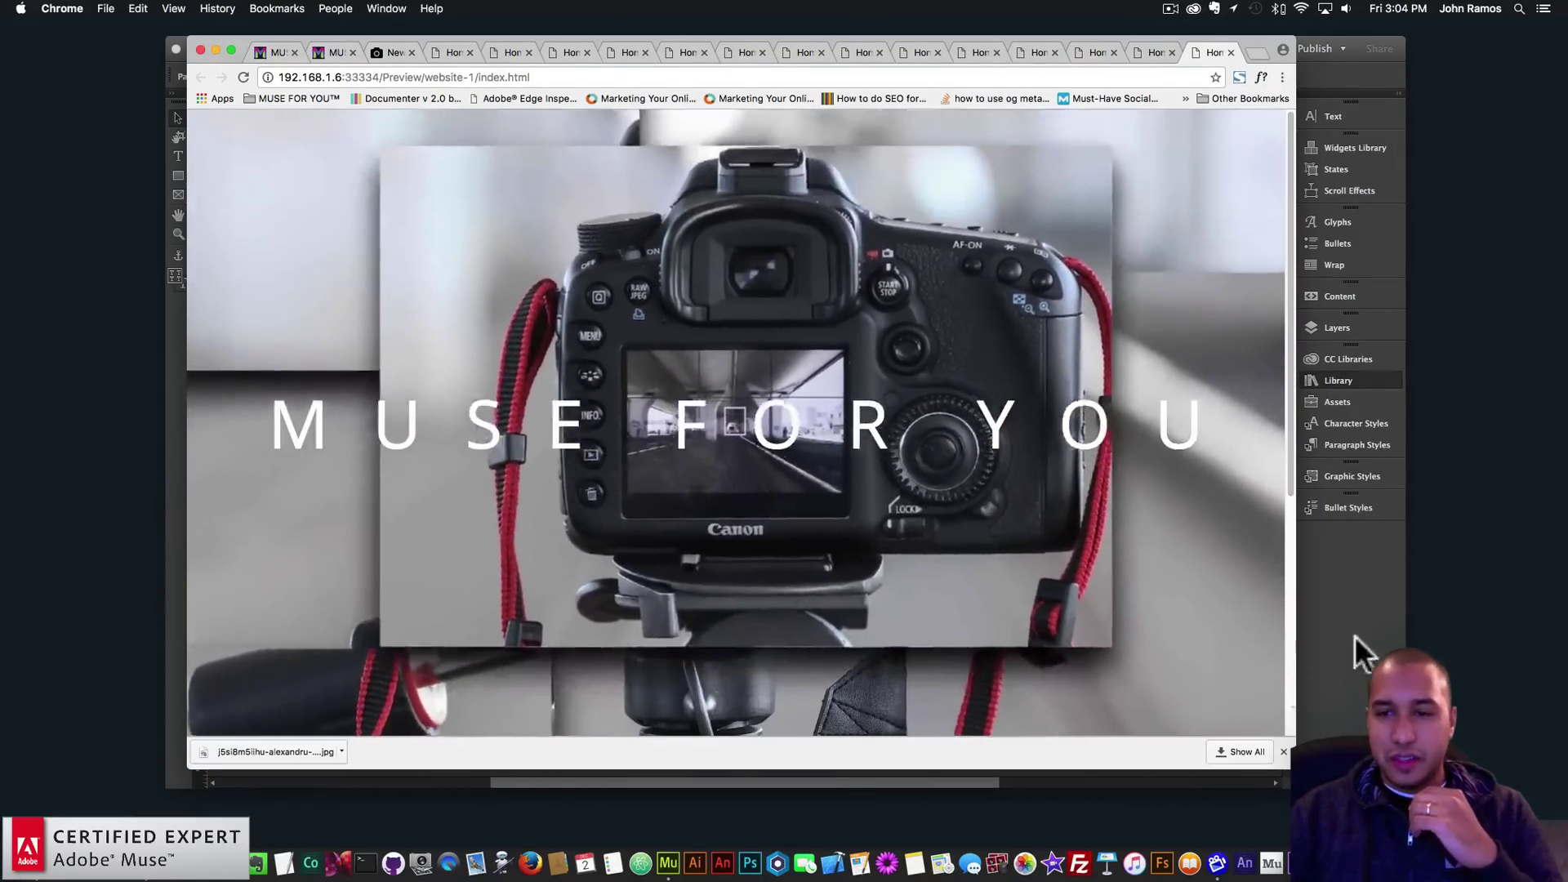
# Step: Return to Adobe Muse, enable the color overlay for the Effect 1 widget and preview the page in the browser
pyautogui.click(1354, 645)
pyautogui.click(374, 192)
pyautogui.click(391, 185)
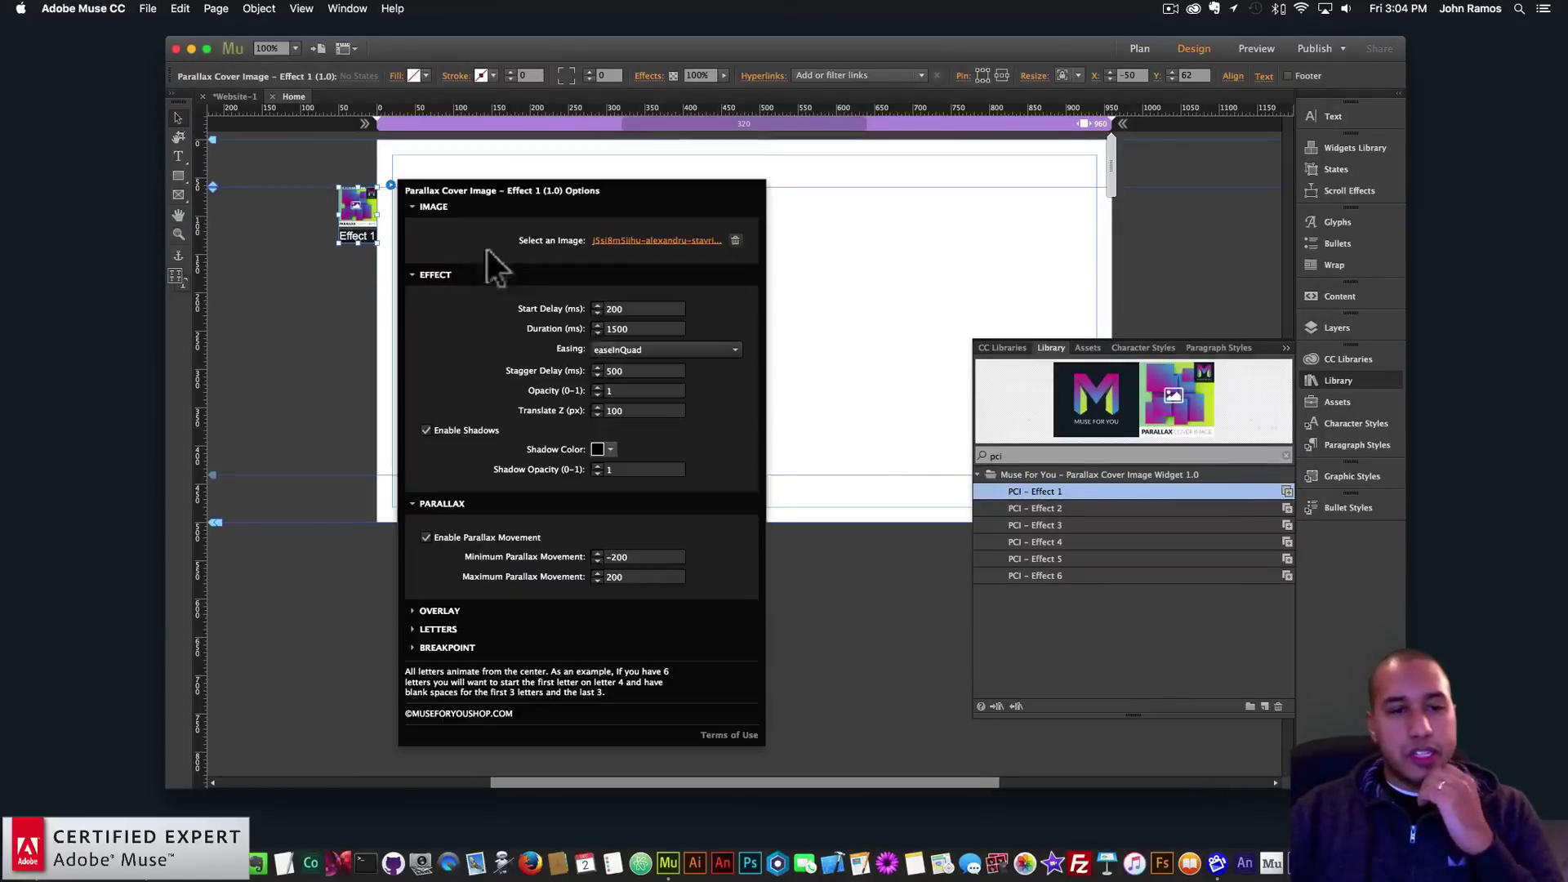
pyautogui.click(441, 611)
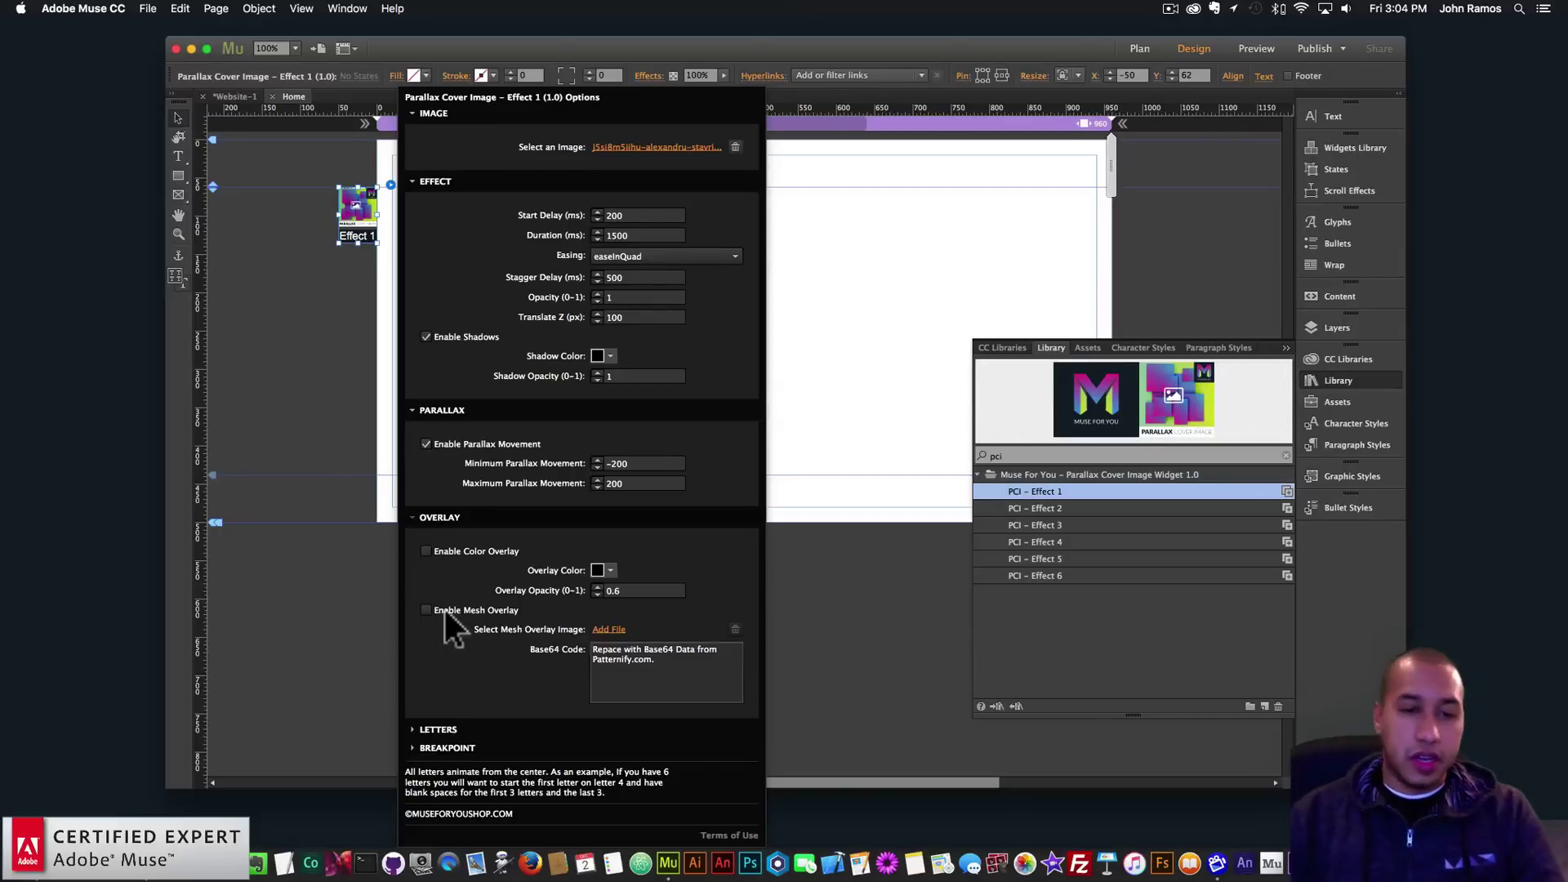
pyautogui.click(426, 551)
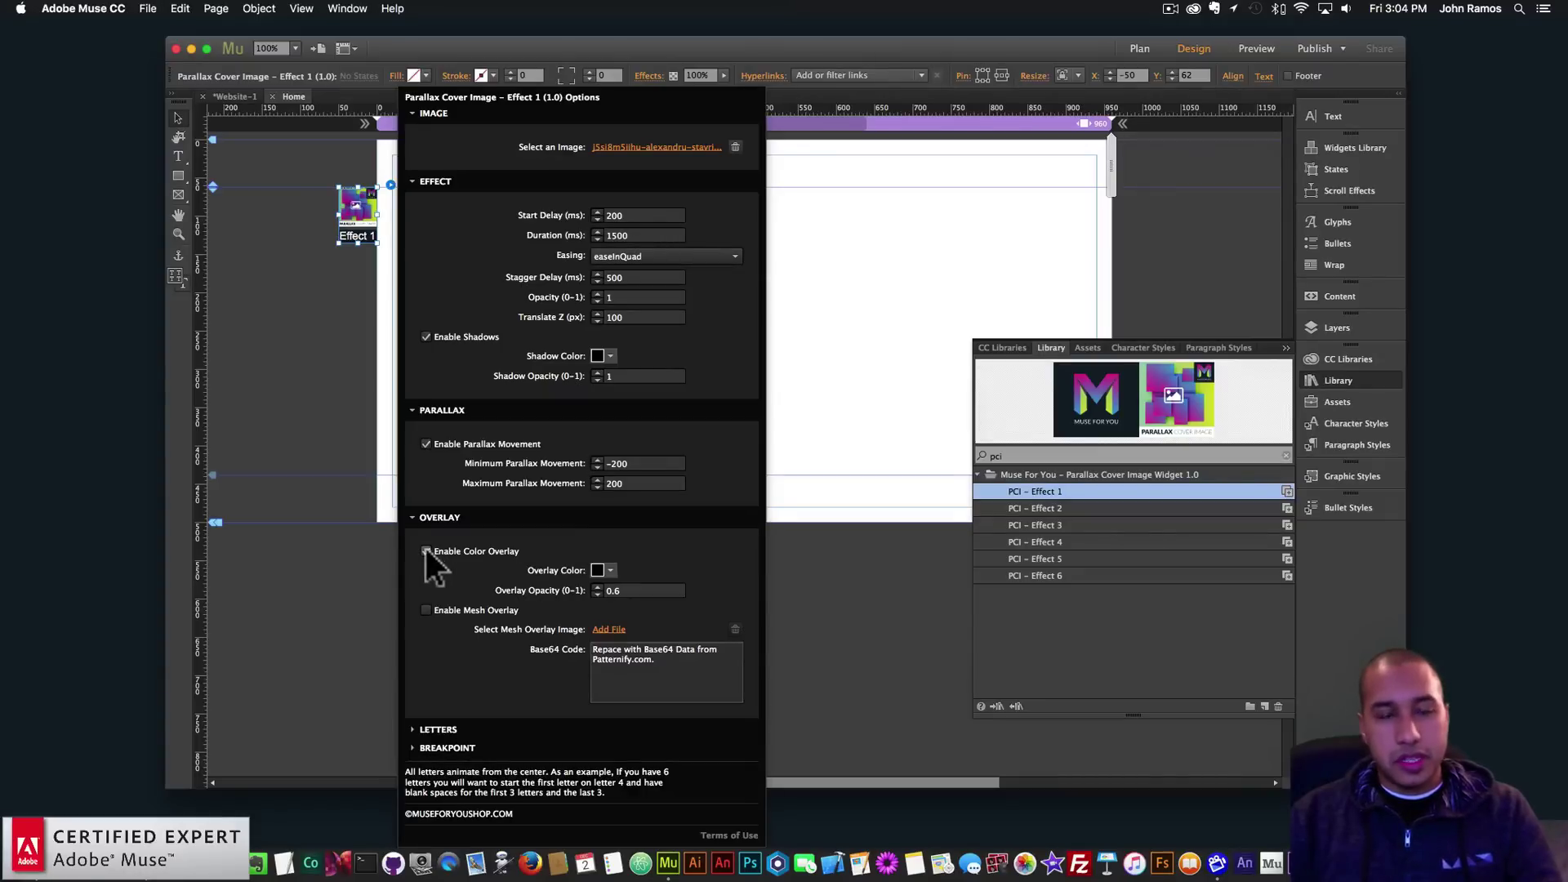
pyautogui.click(355, 344)
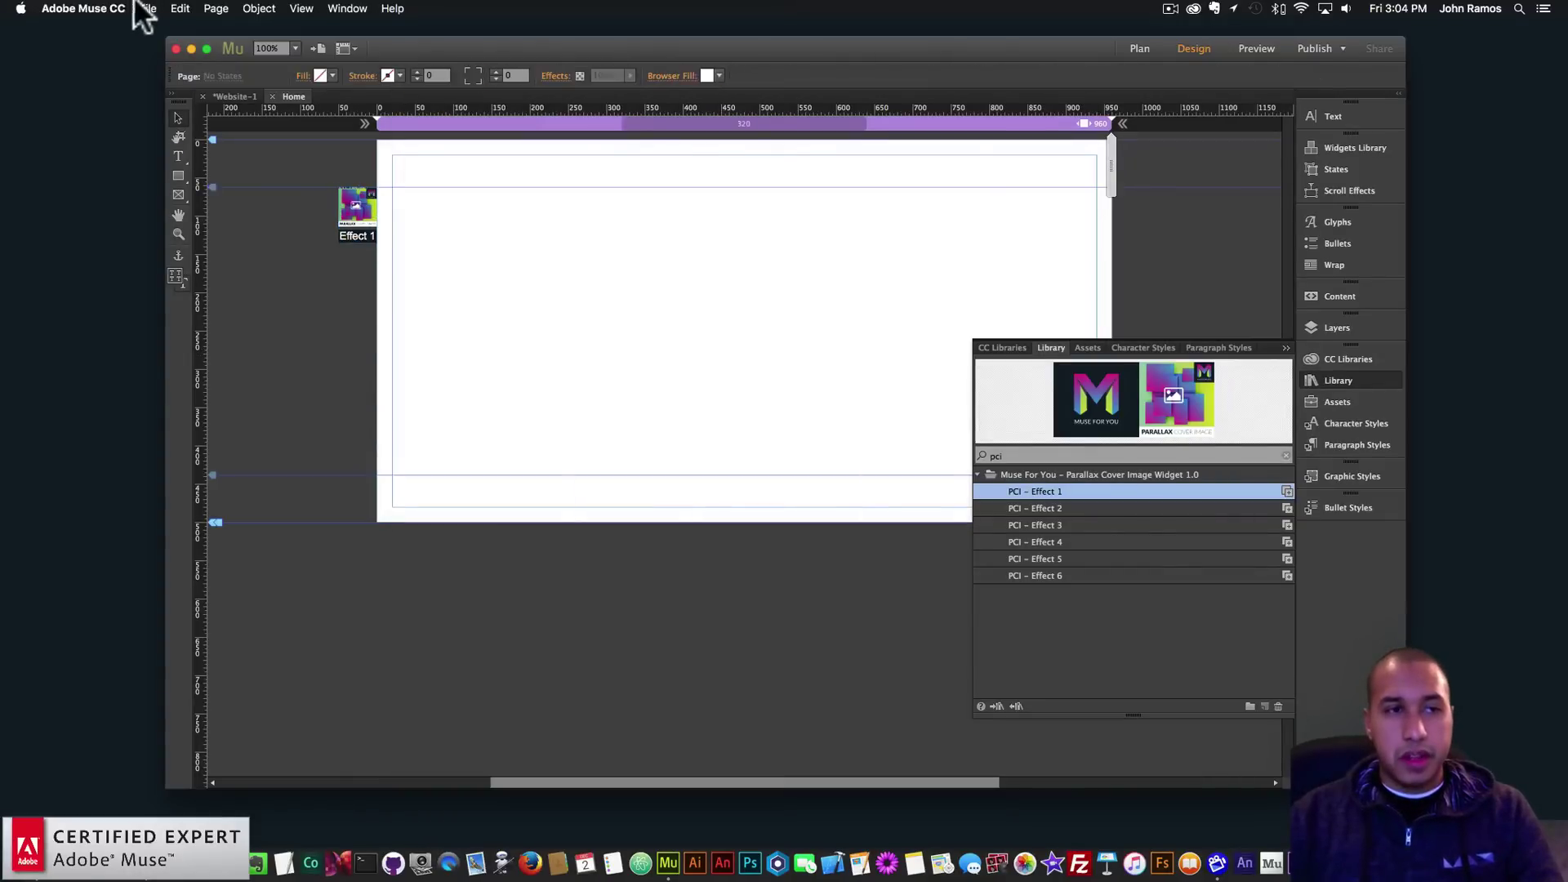
pyautogui.click(147, 8)
pyautogui.click(200, 252)
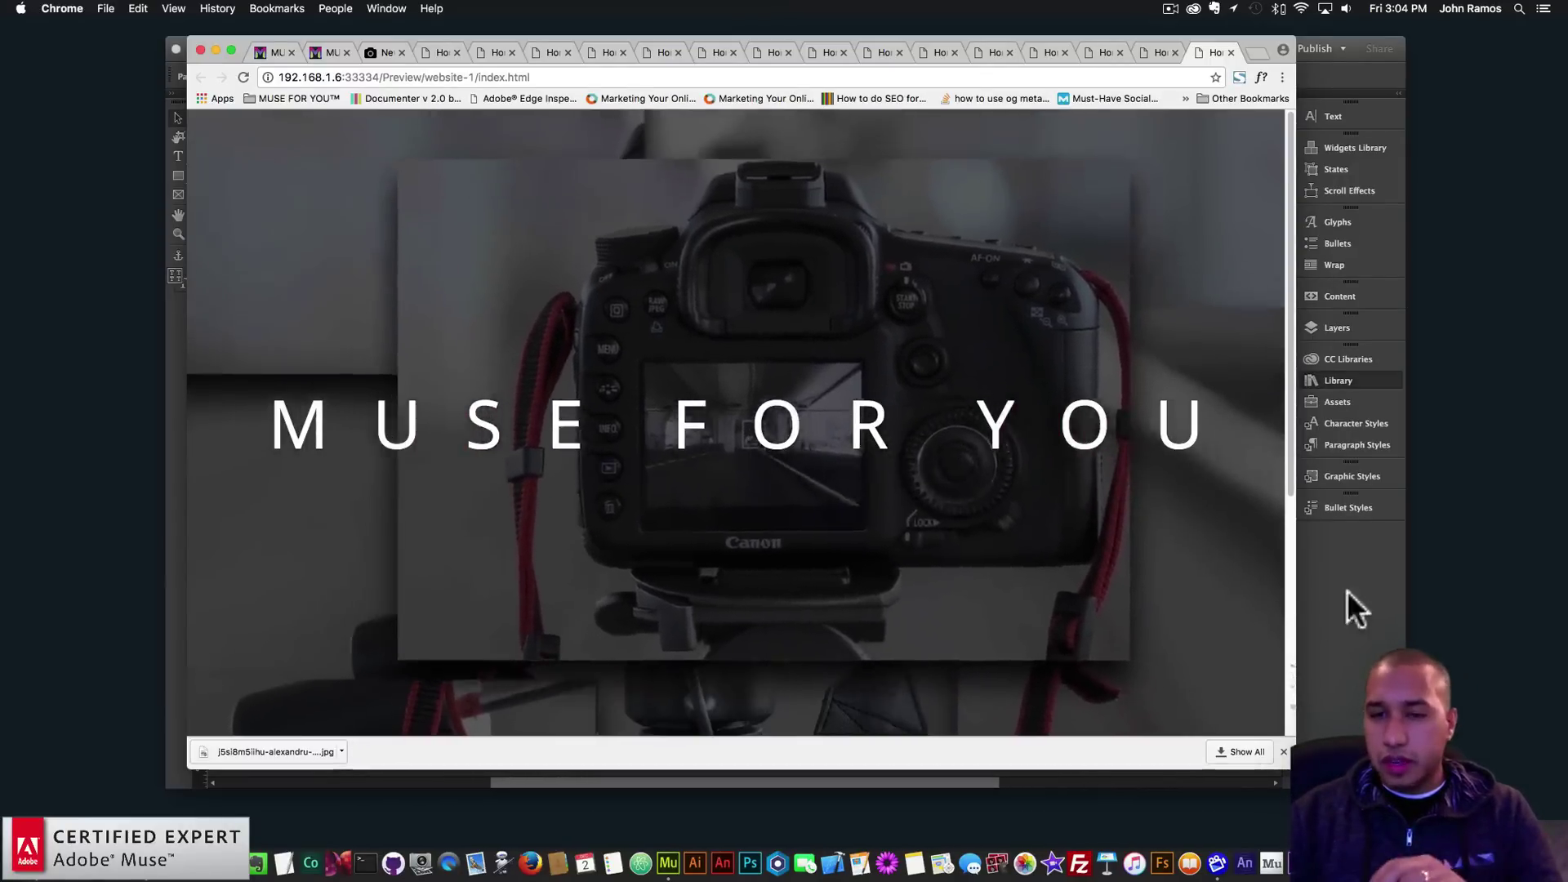
# Step: Return to Adobe Muse and enable the mesh overlay in the Effect 1 widget's overlay options
pyautogui.click(1340, 597)
pyautogui.moveTo(354, 200); pyautogui.dragTo(355, 202)
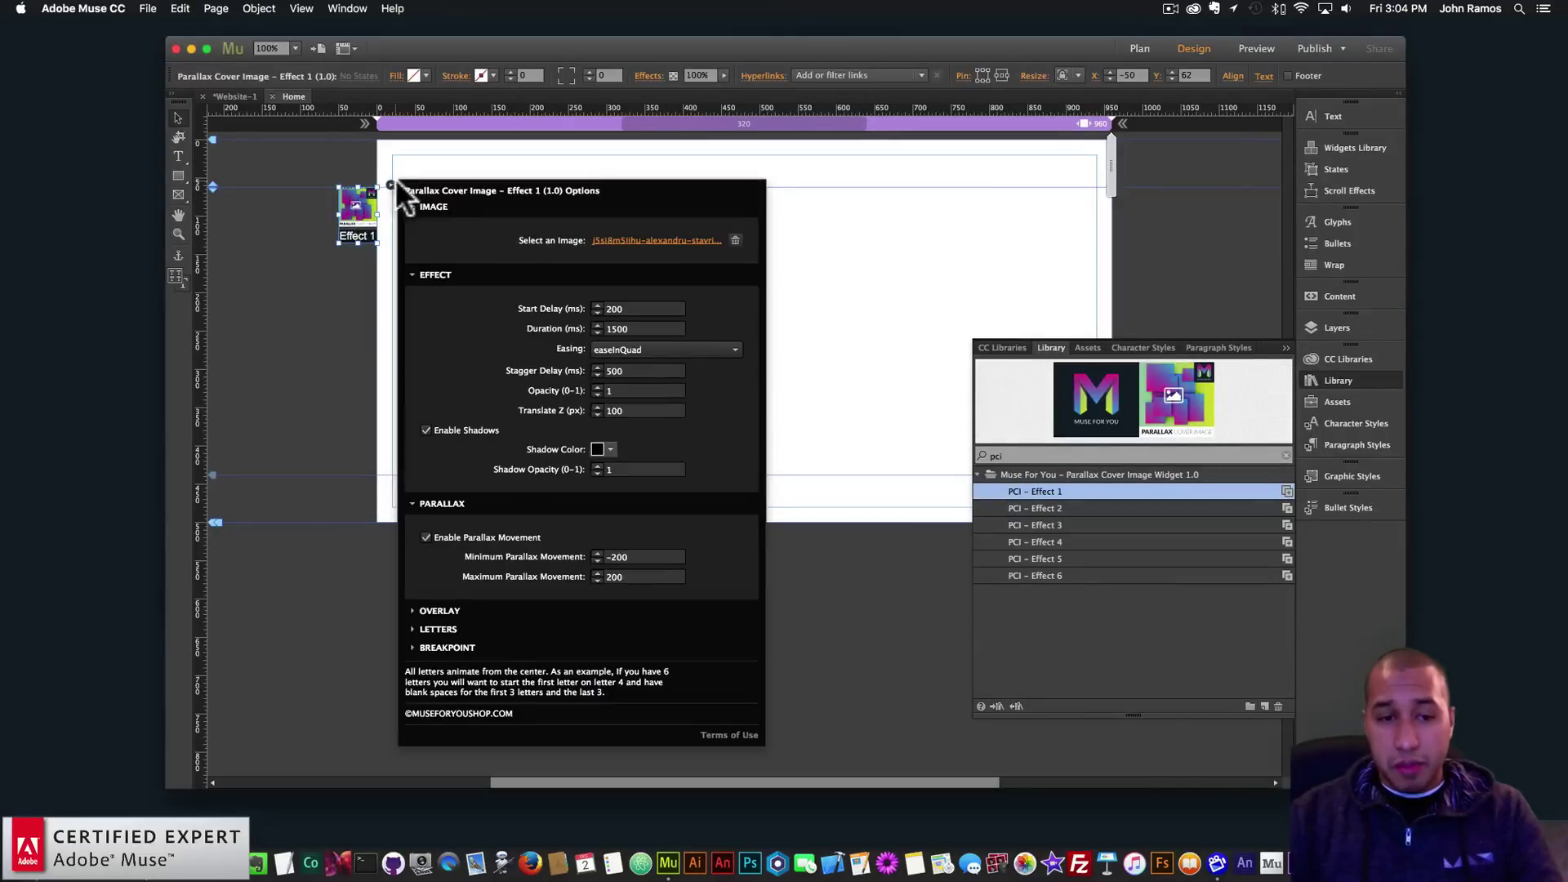
pyautogui.click(441, 612)
pyautogui.click(426, 610)
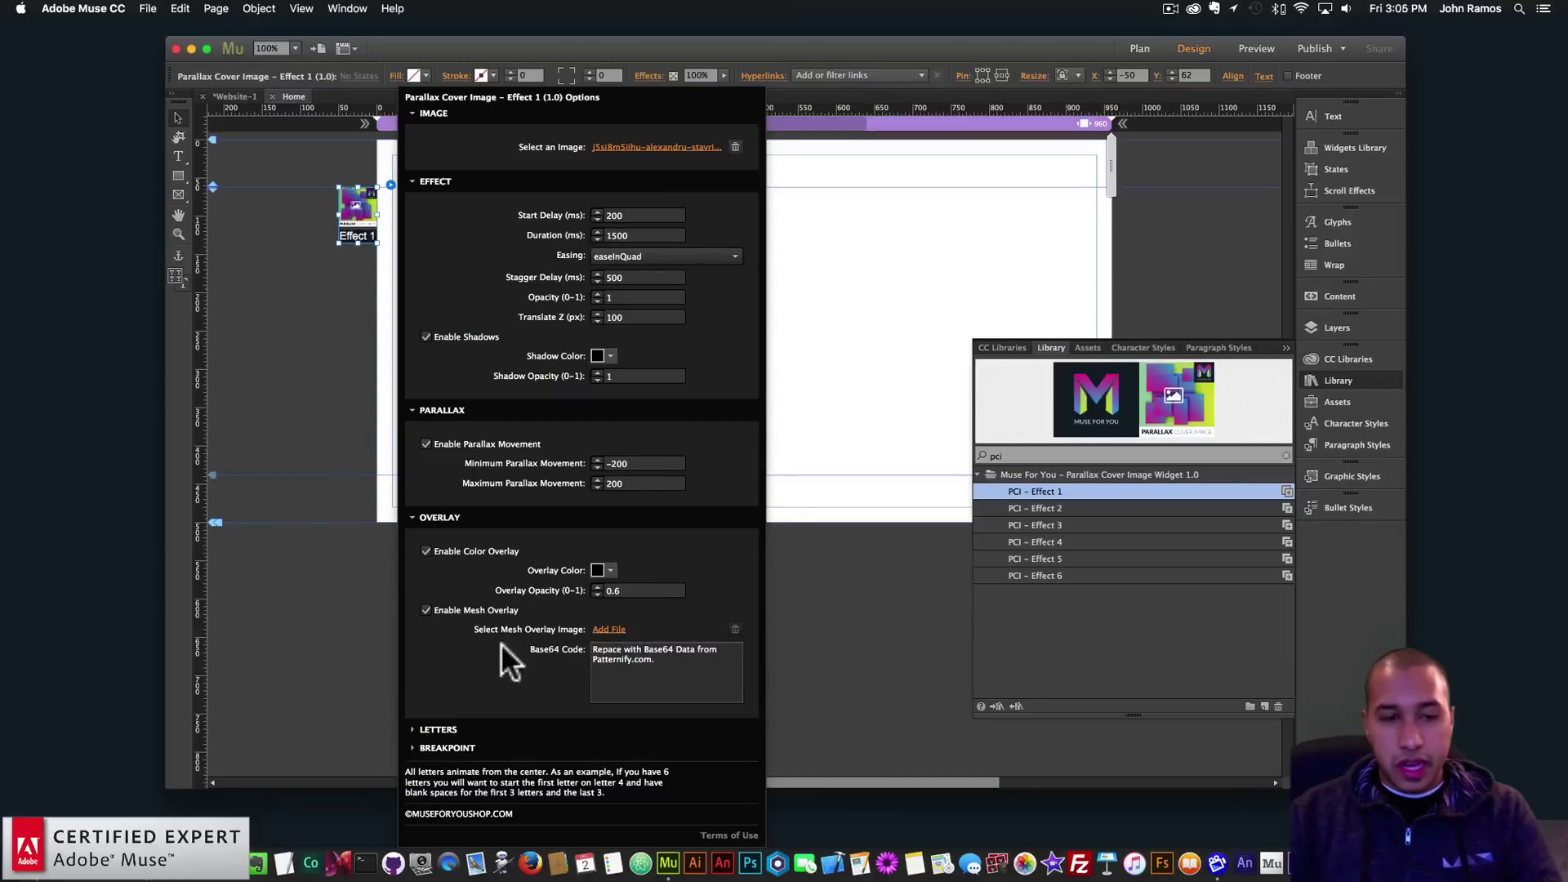
# Step: Switch to Google Chrome and open the pattern generator website patternify.com
pyautogui.click(49, 863)
pyautogui.write('patternify')
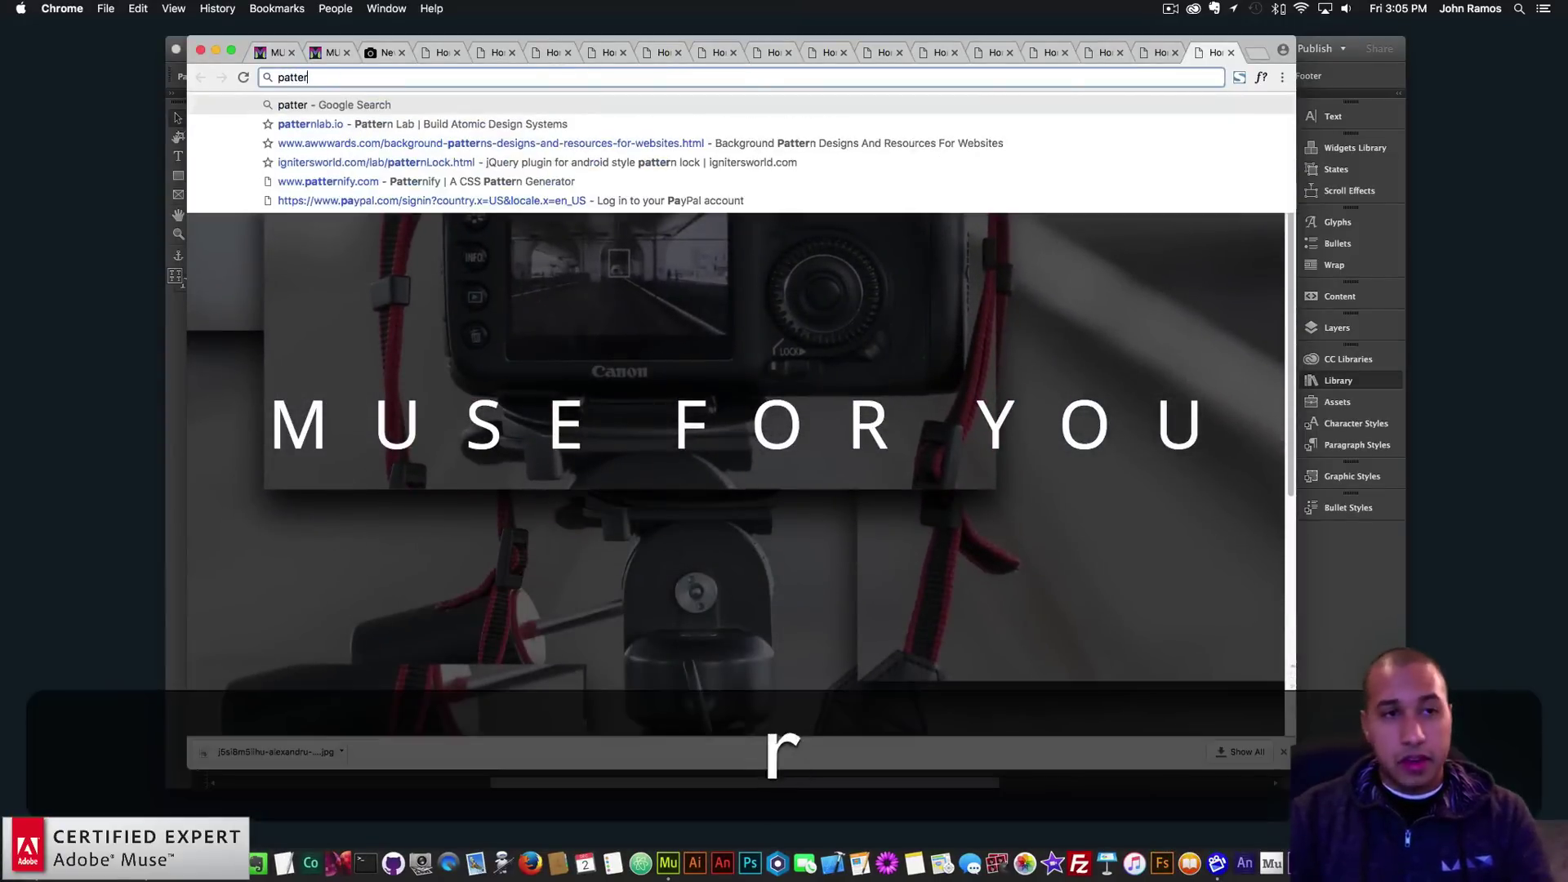
pyautogui.write('.com')
pyautogui.press('Return')
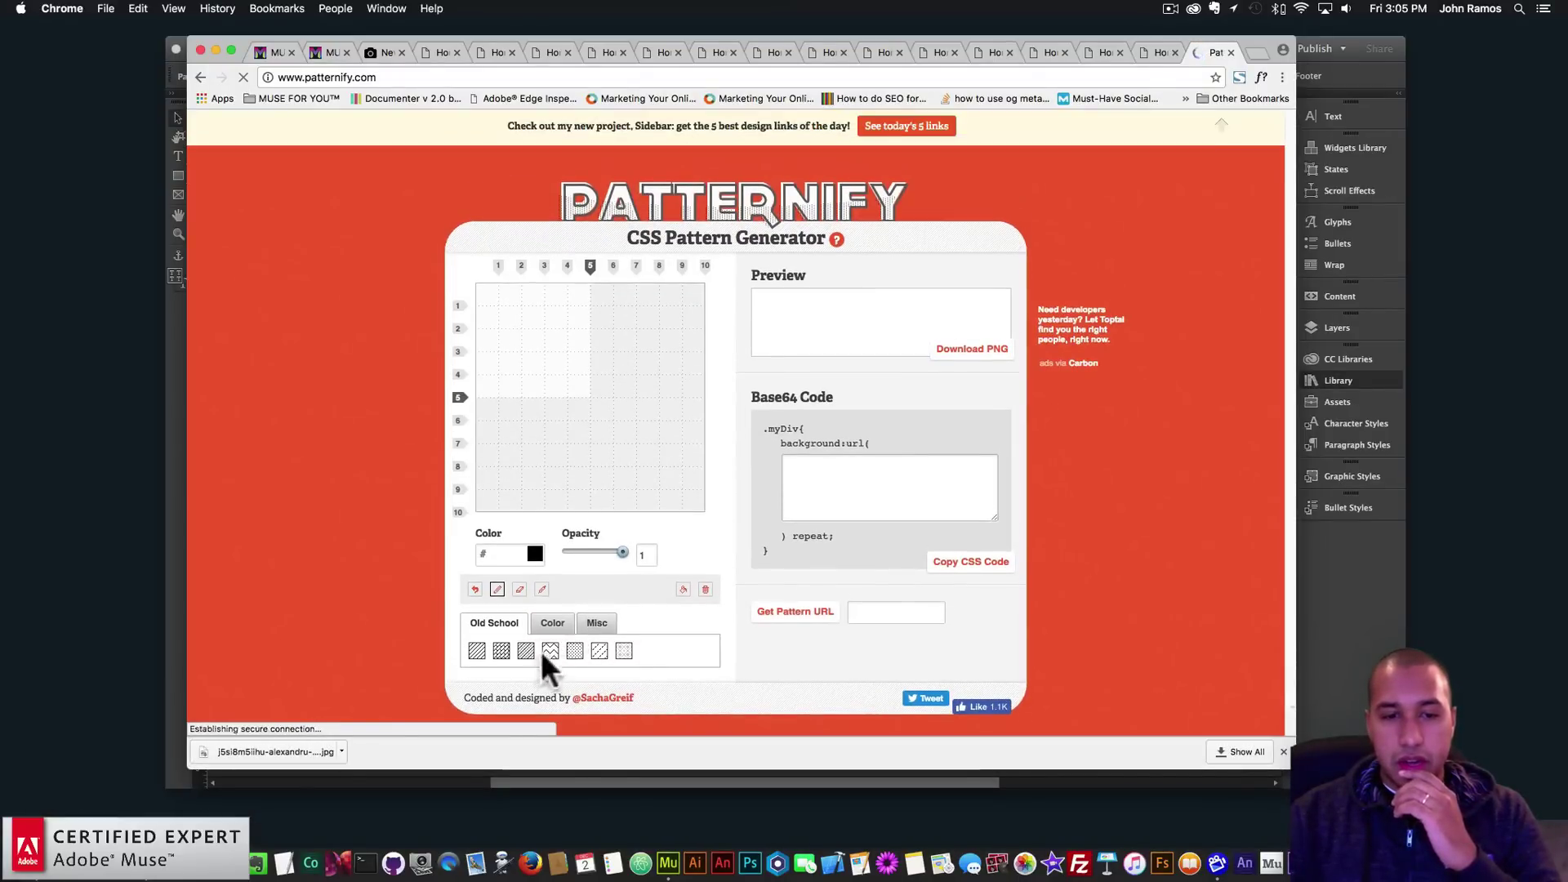
# Step: Load the zigzag preset from the Old School patterns and copy its Base64 code
pyautogui.click(551, 650)
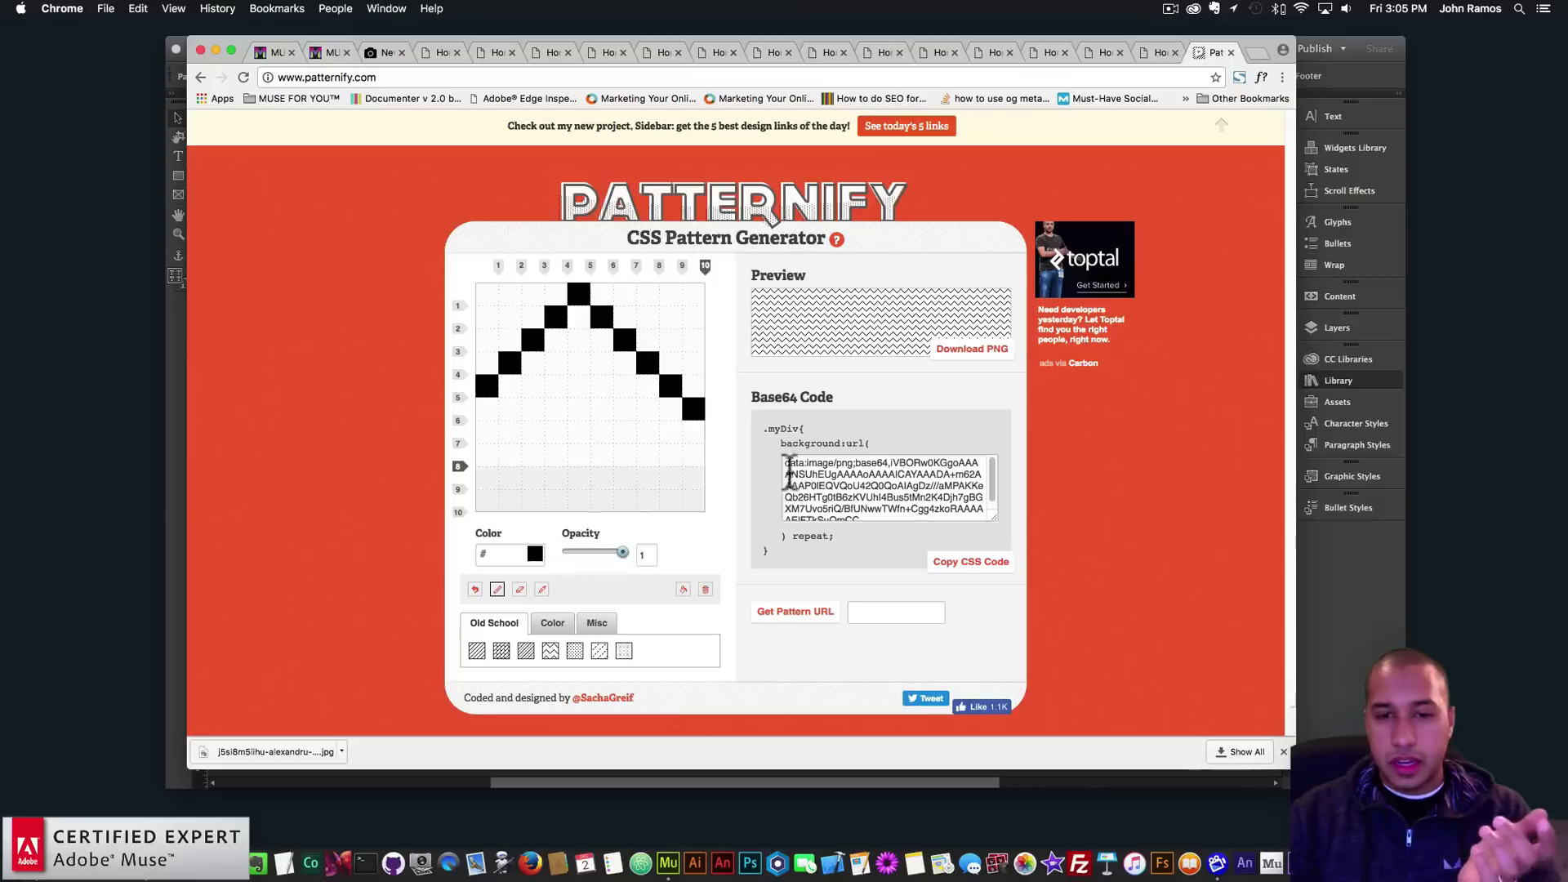
pyautogui.click(840, 490)
pyautogui.press('super+c')
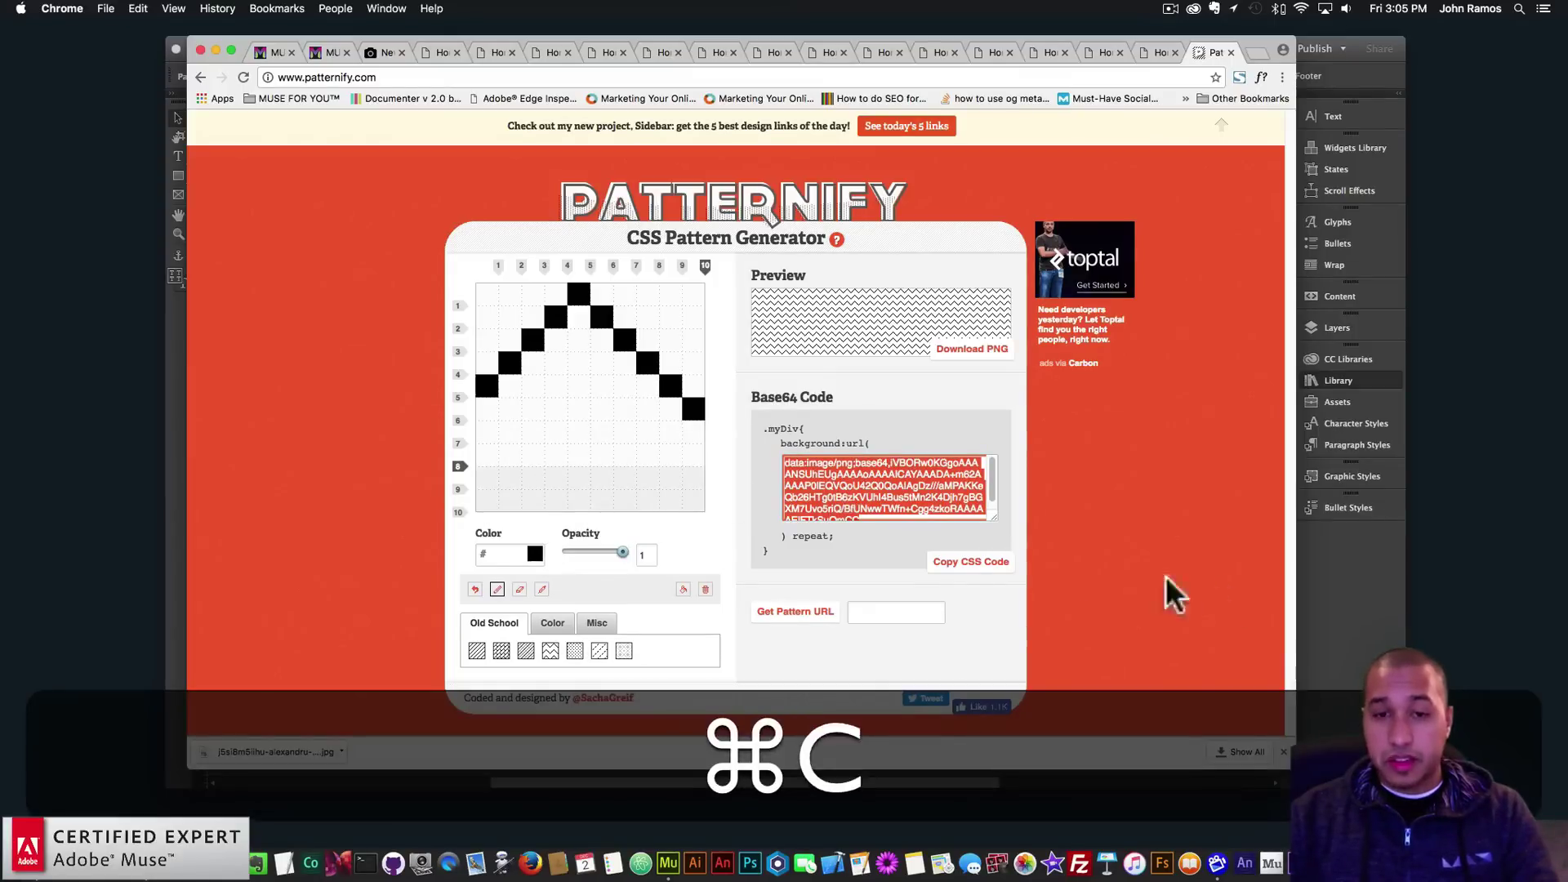
# Step: Return to Adobe Muse and paste the copied pattern code into the Effect 1 widget's Base64 Code for the mesh overlay
pyautogui.click(1321, 667)
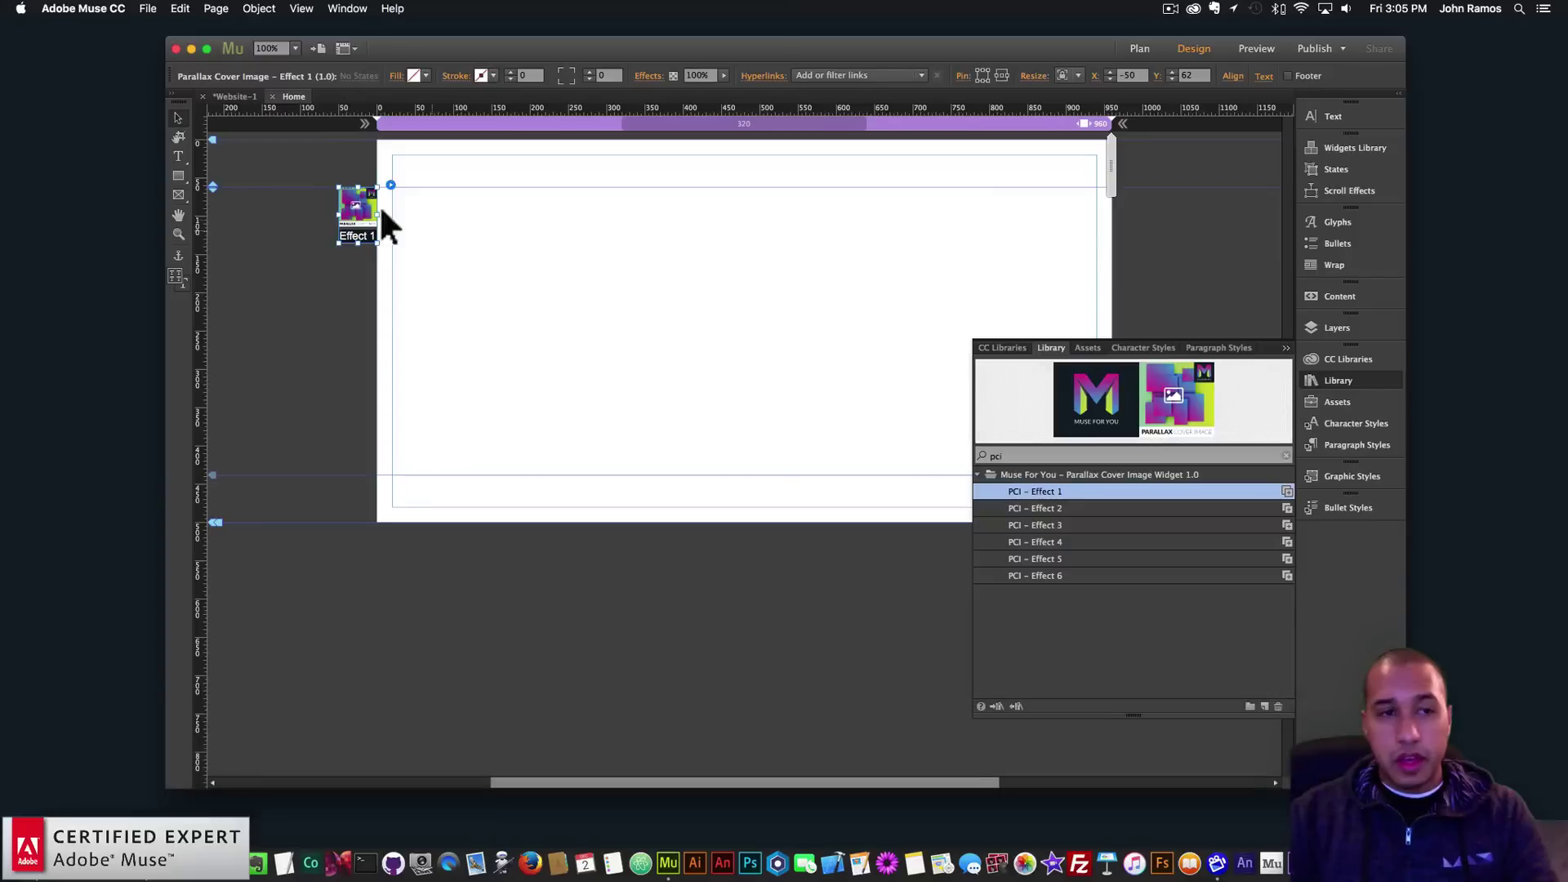
pyautogui.click(390, 185)
pyautogui.click(445, 610)
pyautogui.click(661, 666)
pyautogui.press('super+v')
pyautogui.press('super+Return')
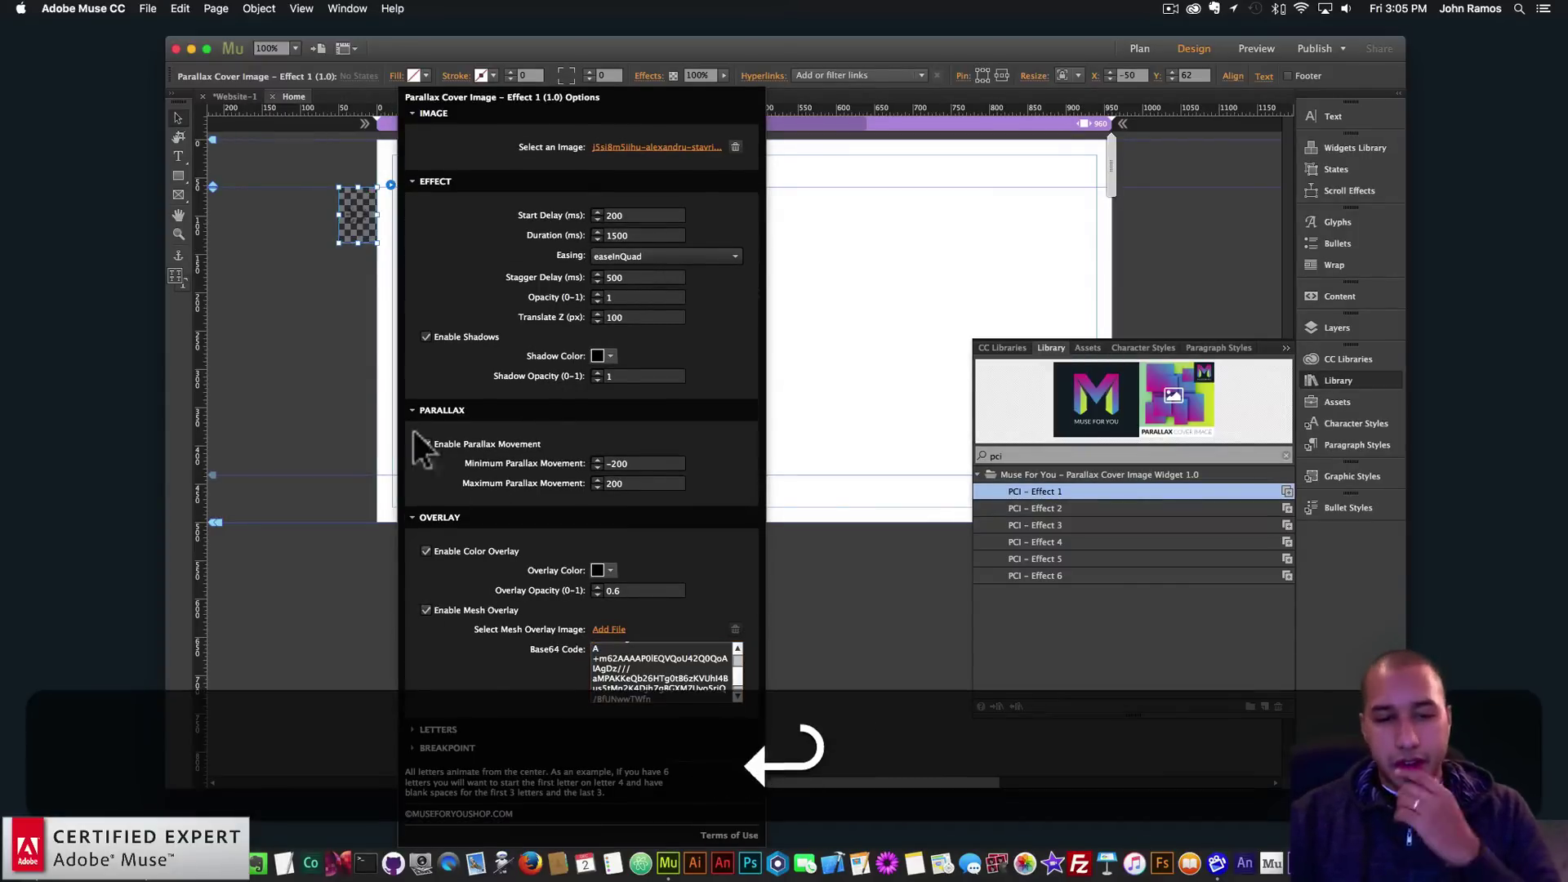
pyautogui.press('Escape')
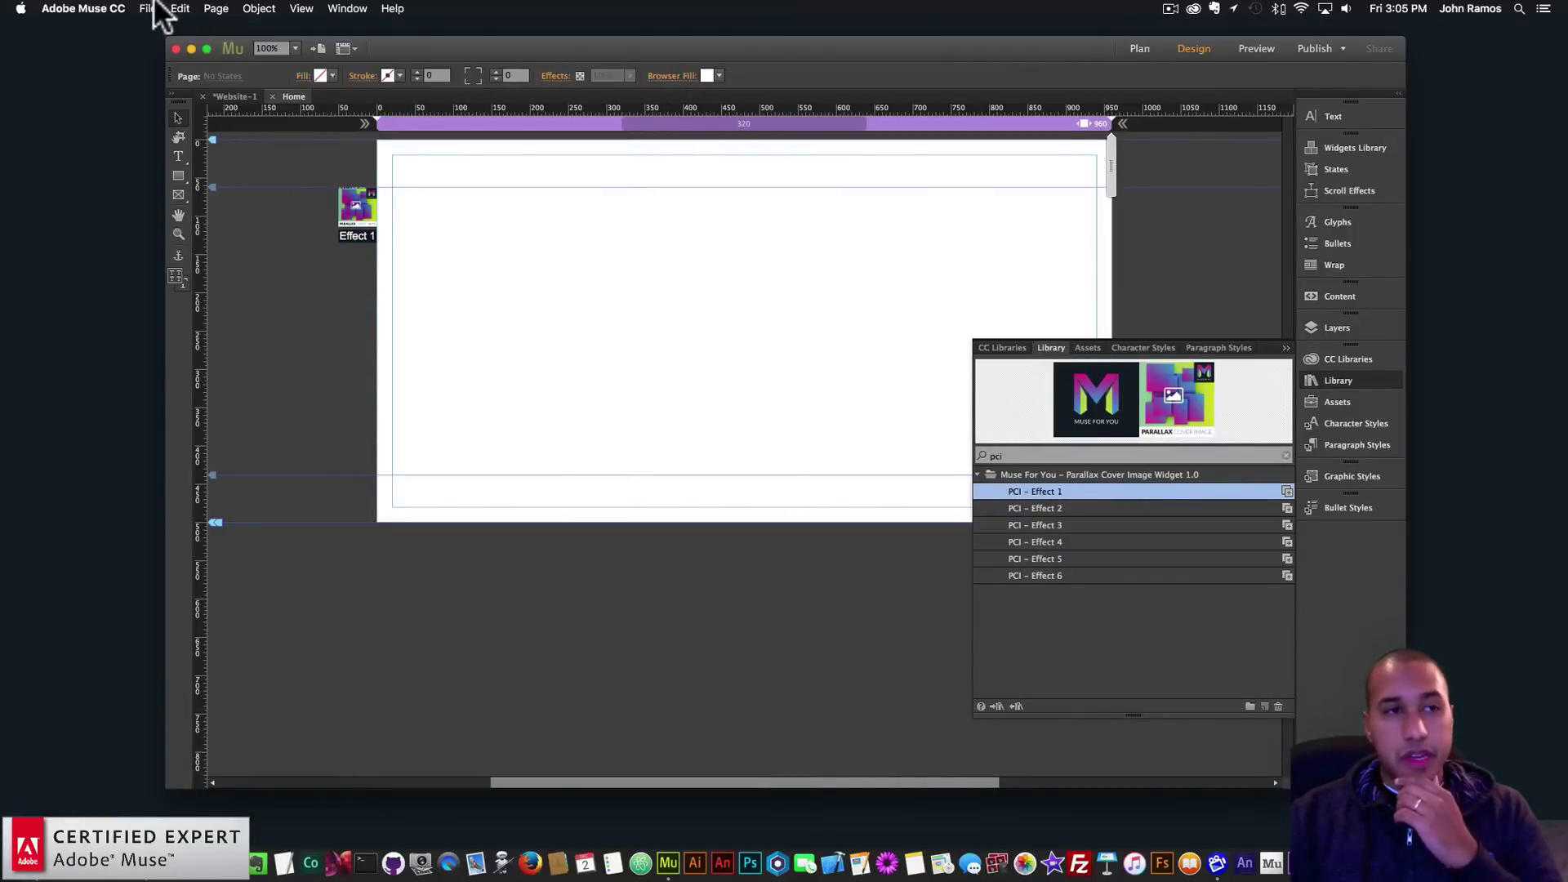
pyautogui.click(147, 8)
# Step: Set the Effect 1 widget's overlay color to white (FFFFFF) and preview the page in the browser
pyautogui.click(397, 211)
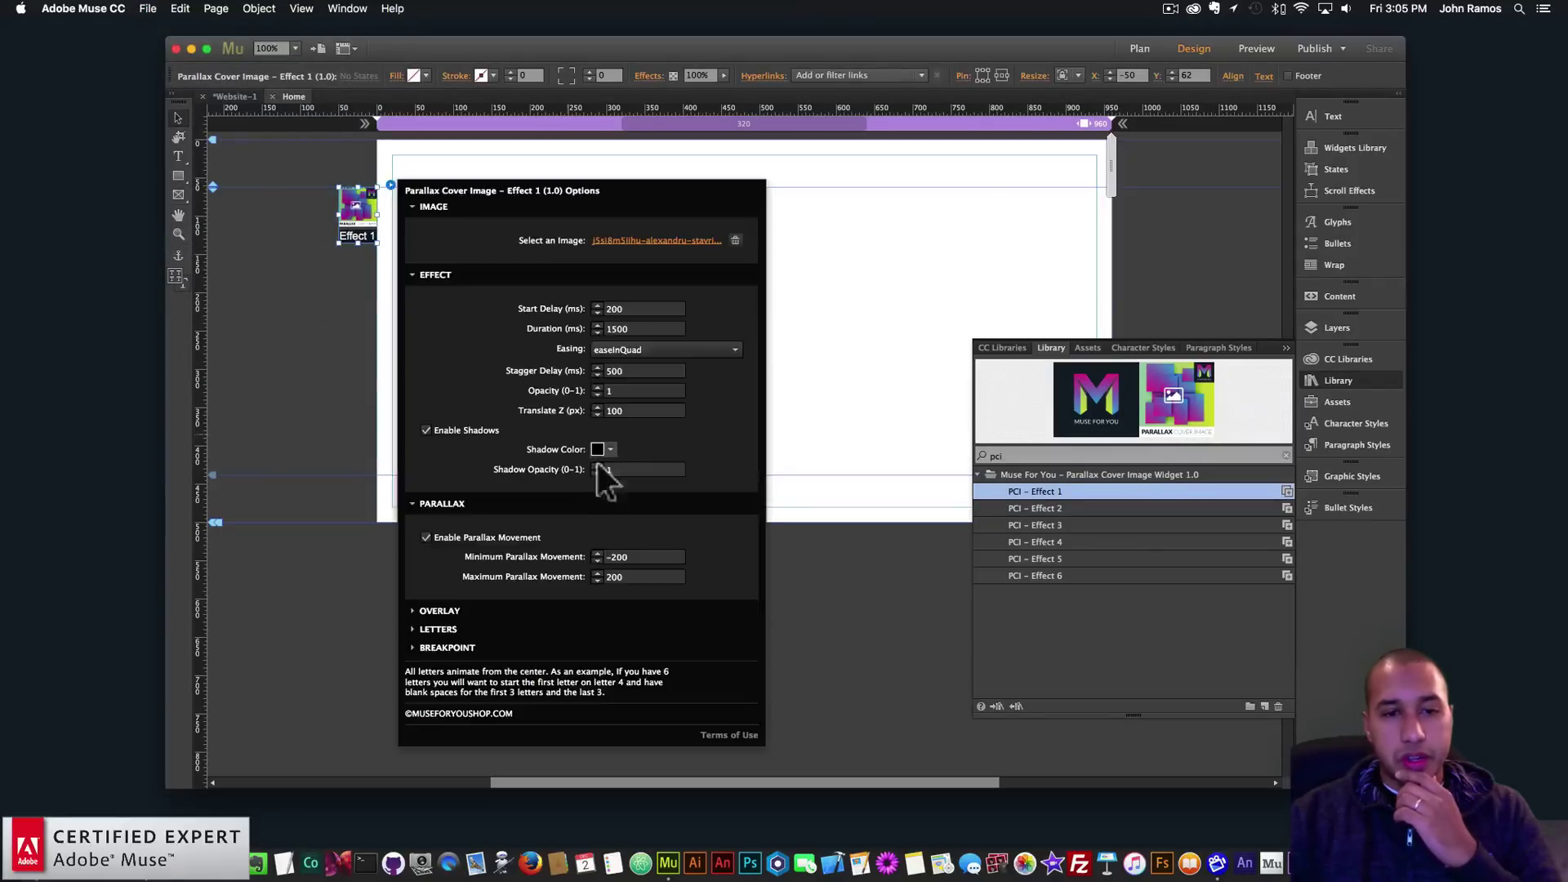
pyautogui.click(439, 611)
pyautogui.click(610, 570)
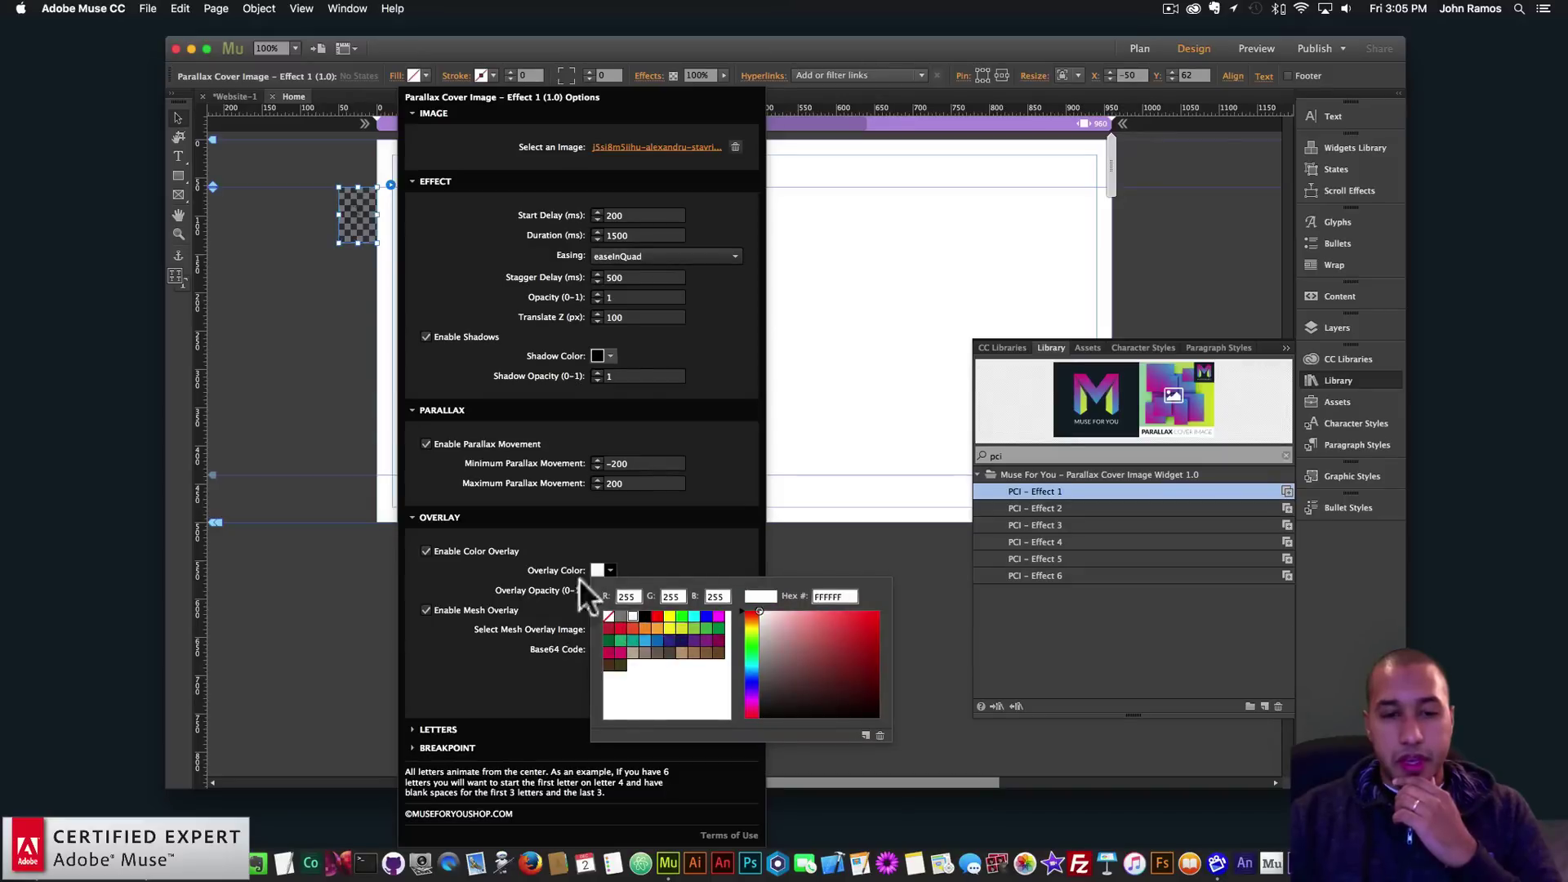
pyautogui.click(280, 369)
pyautogui.click(148, 8)
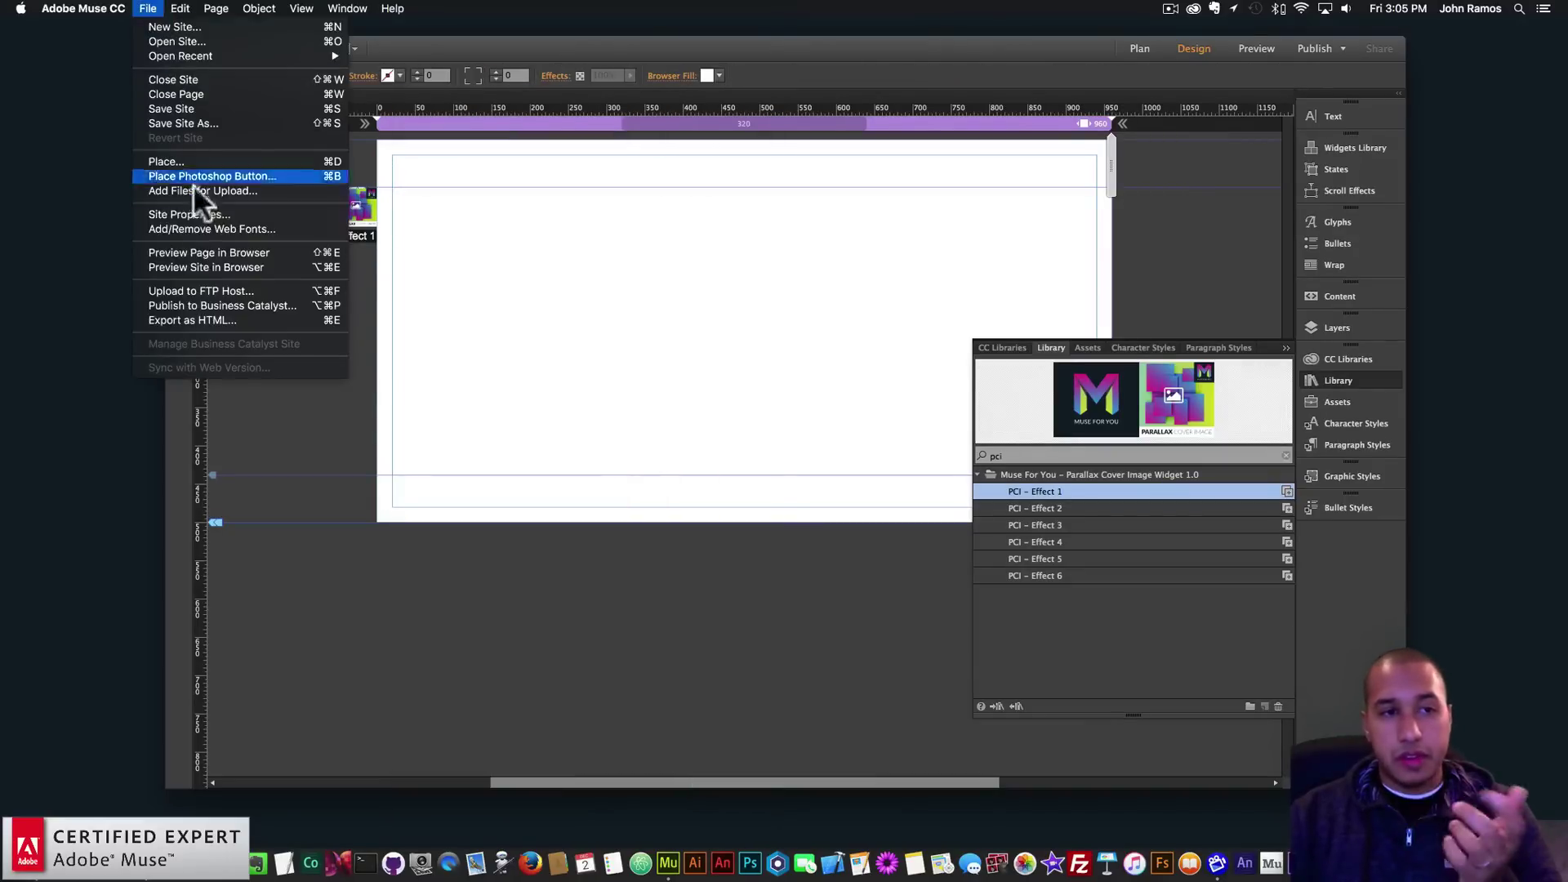
pyautogui.click(207, 249)
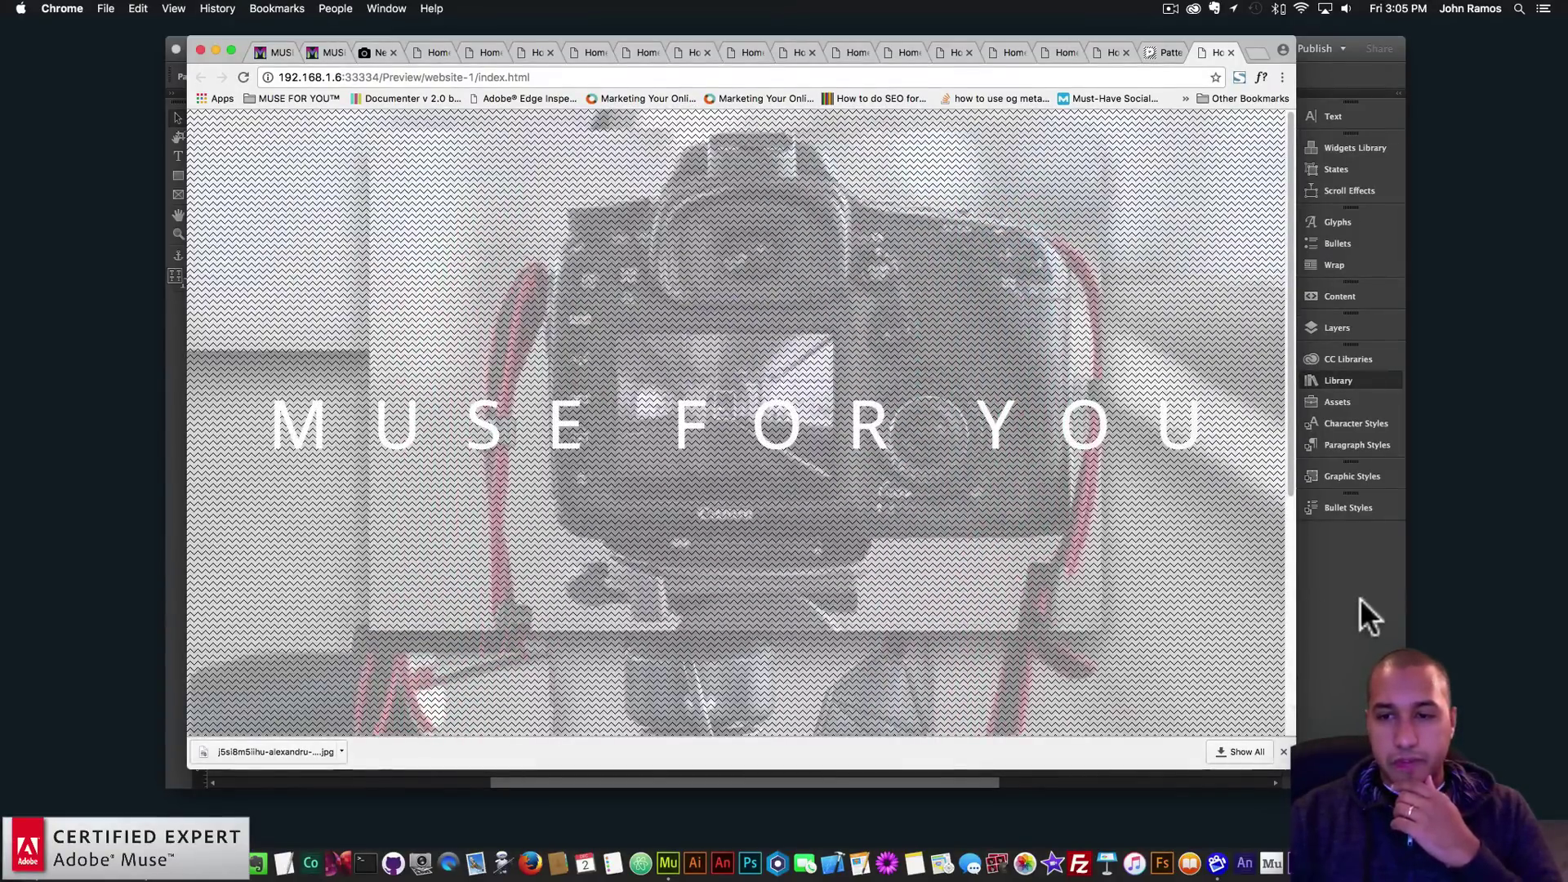
# Step: Return to Adobe Muse and disable both the color overlay and the mesh overlay of the Effect 1 widget
pyautogui.click(1359, 600)
pyautogui.moveTo(1053, 487); pyautogui.dragTo(346, 195)
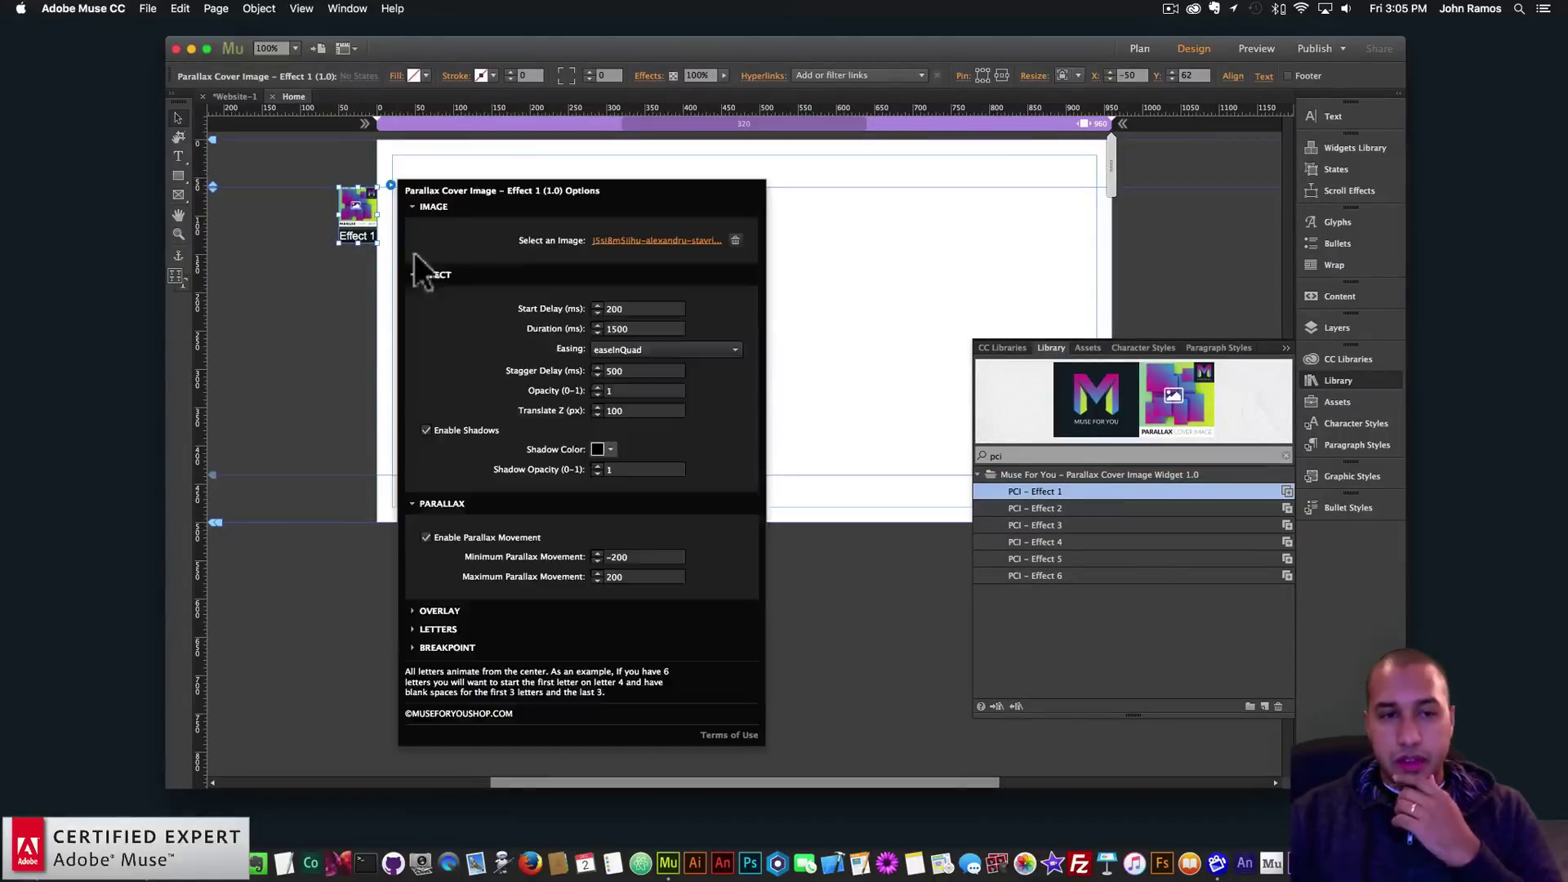
pyautogui.click(435, 614)
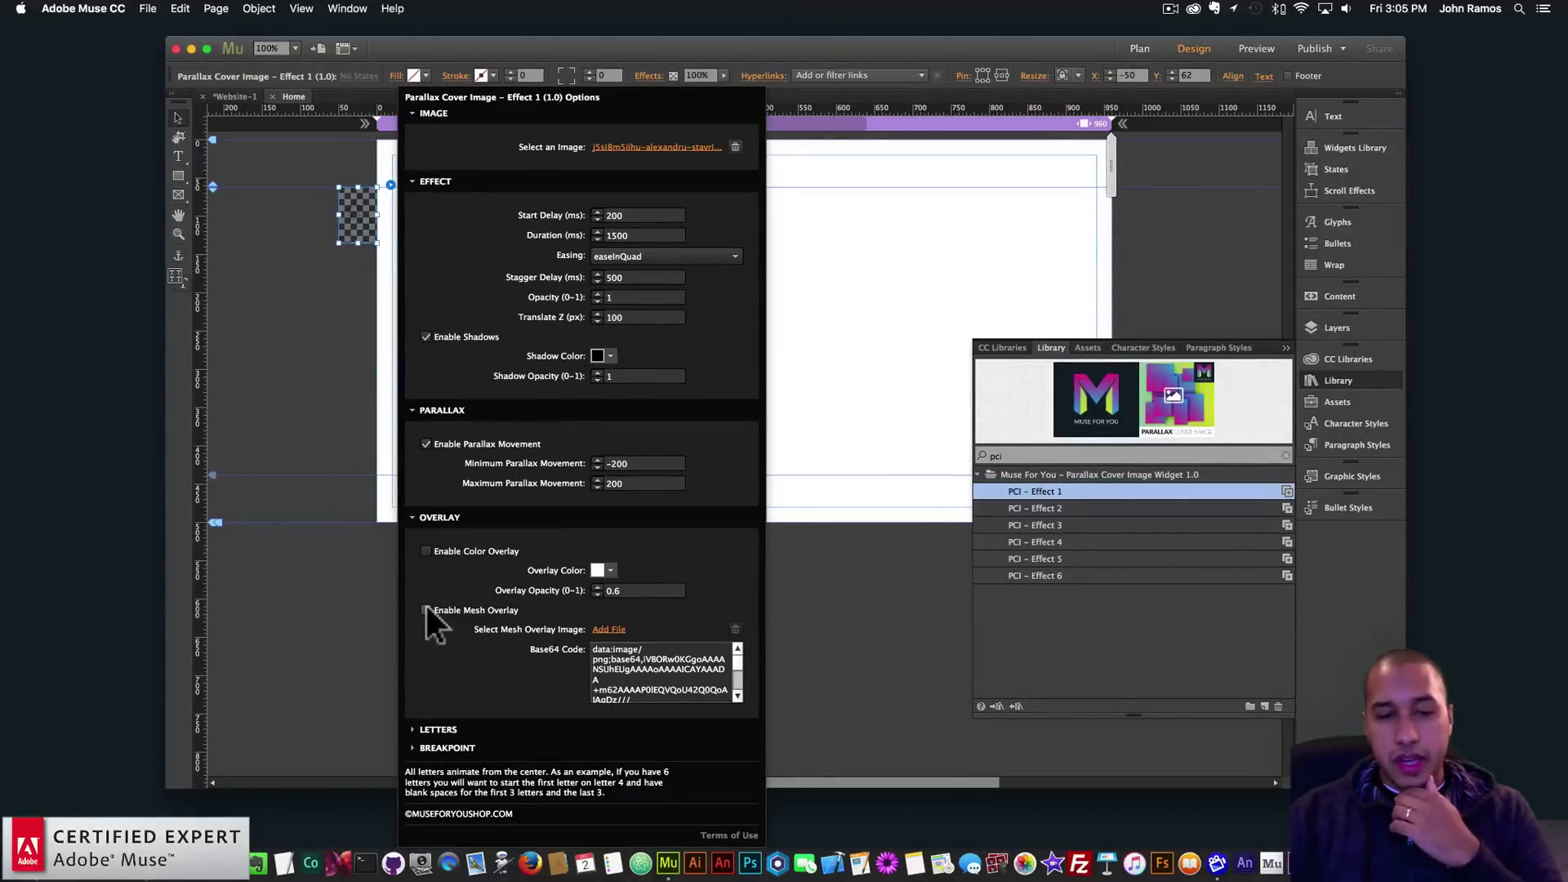
# Step: Show the widget's Letters options with the Overlay options collapsed, then examine the letters in an earlier page preview in Google Chrome
pyautogui.click(438, 729)
pyautogui.scroll(-10, 490, 670)
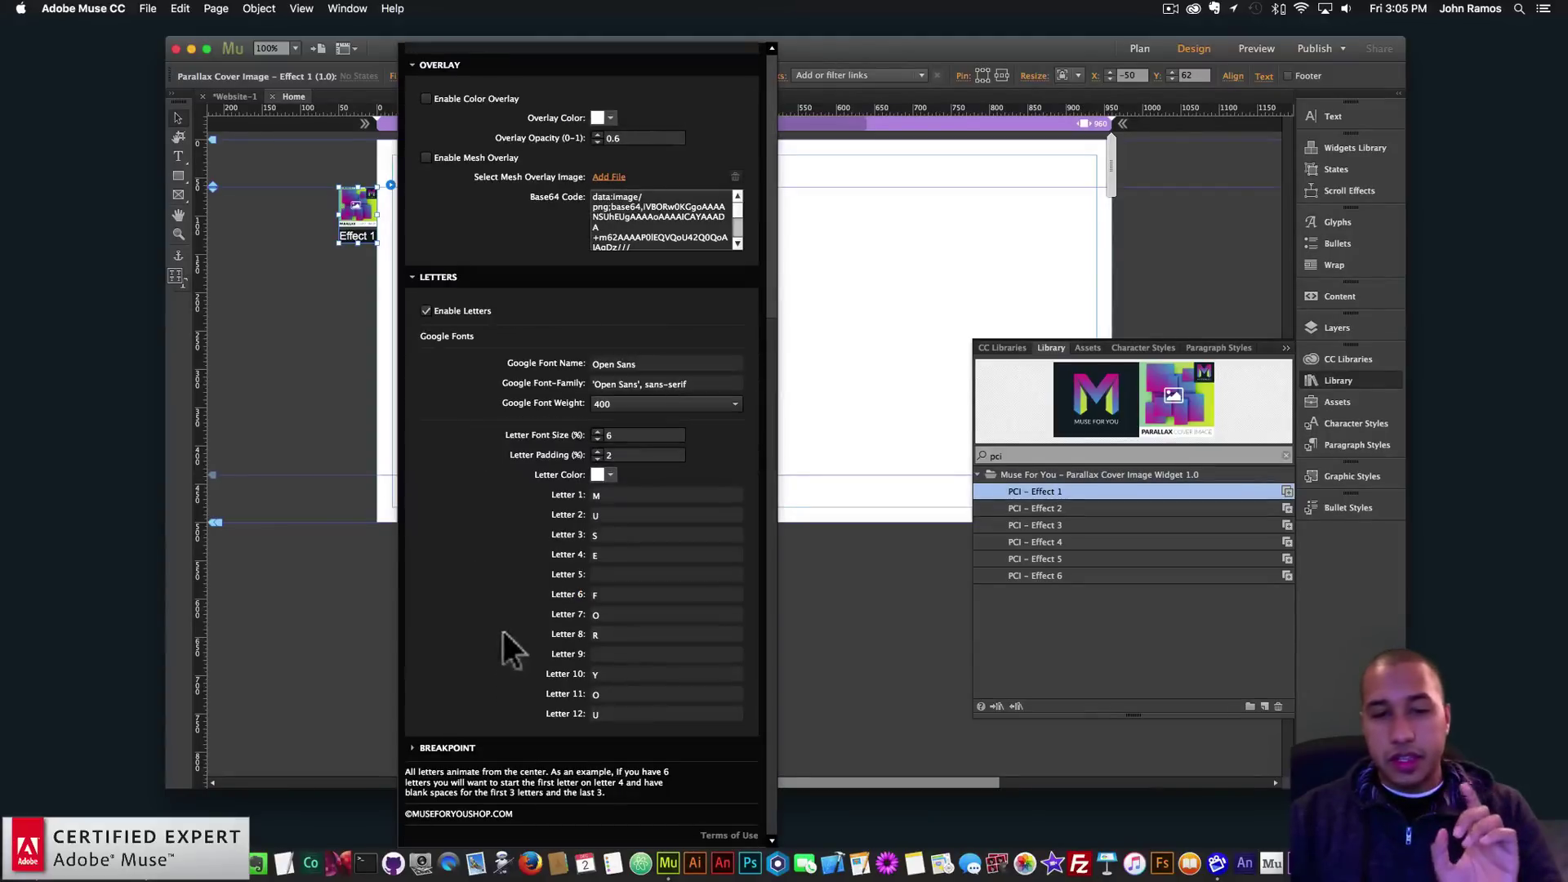
pyautogui.click(439, 67)
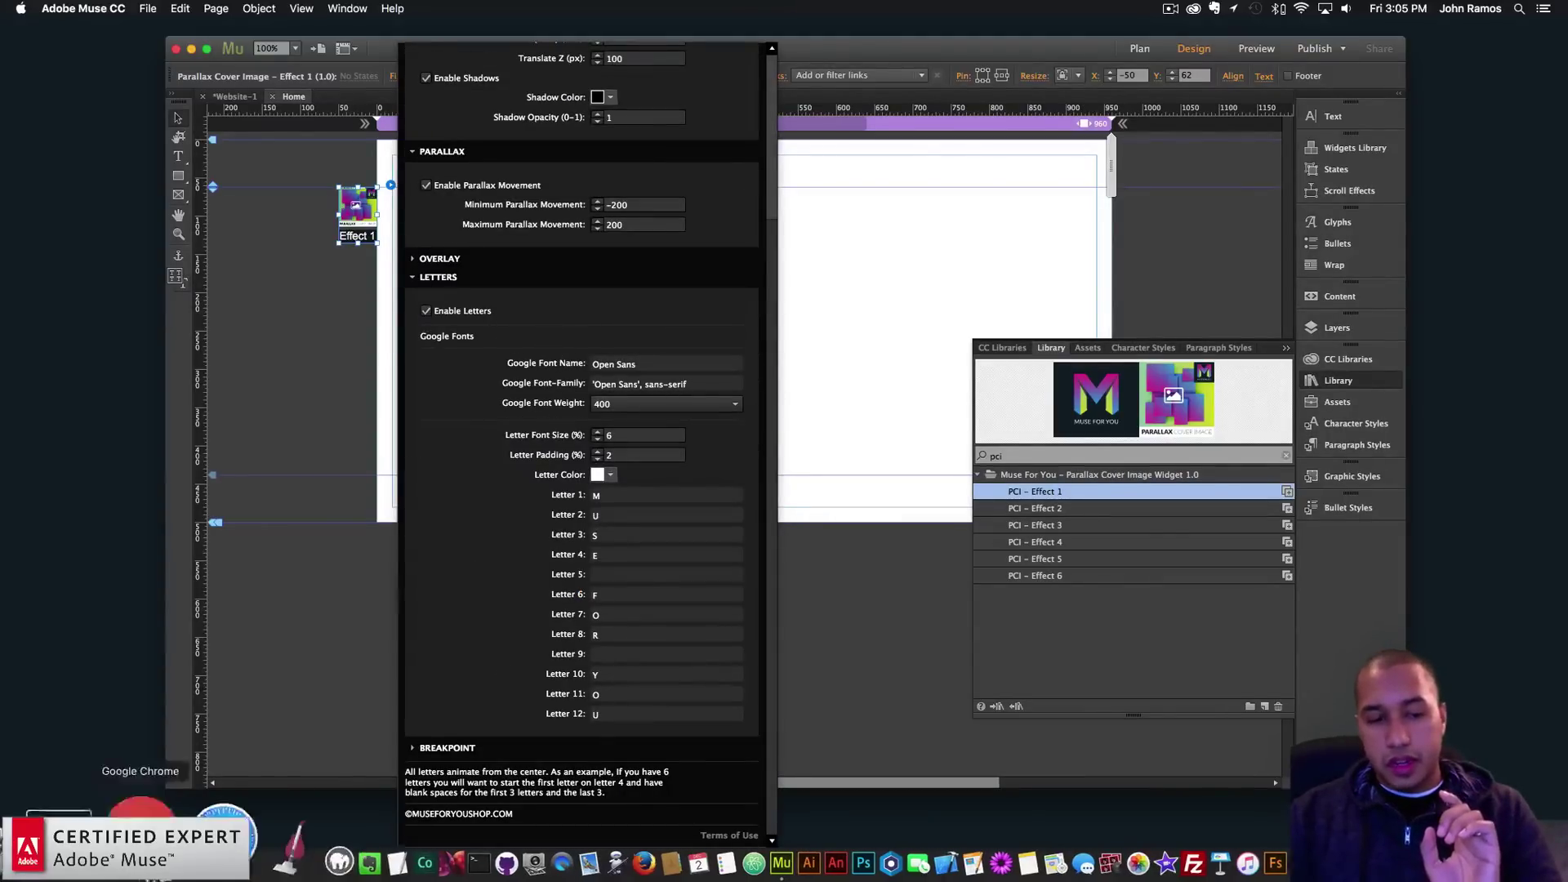
pyautogui.click(142, 857)
pyautogui.click(841, 52)
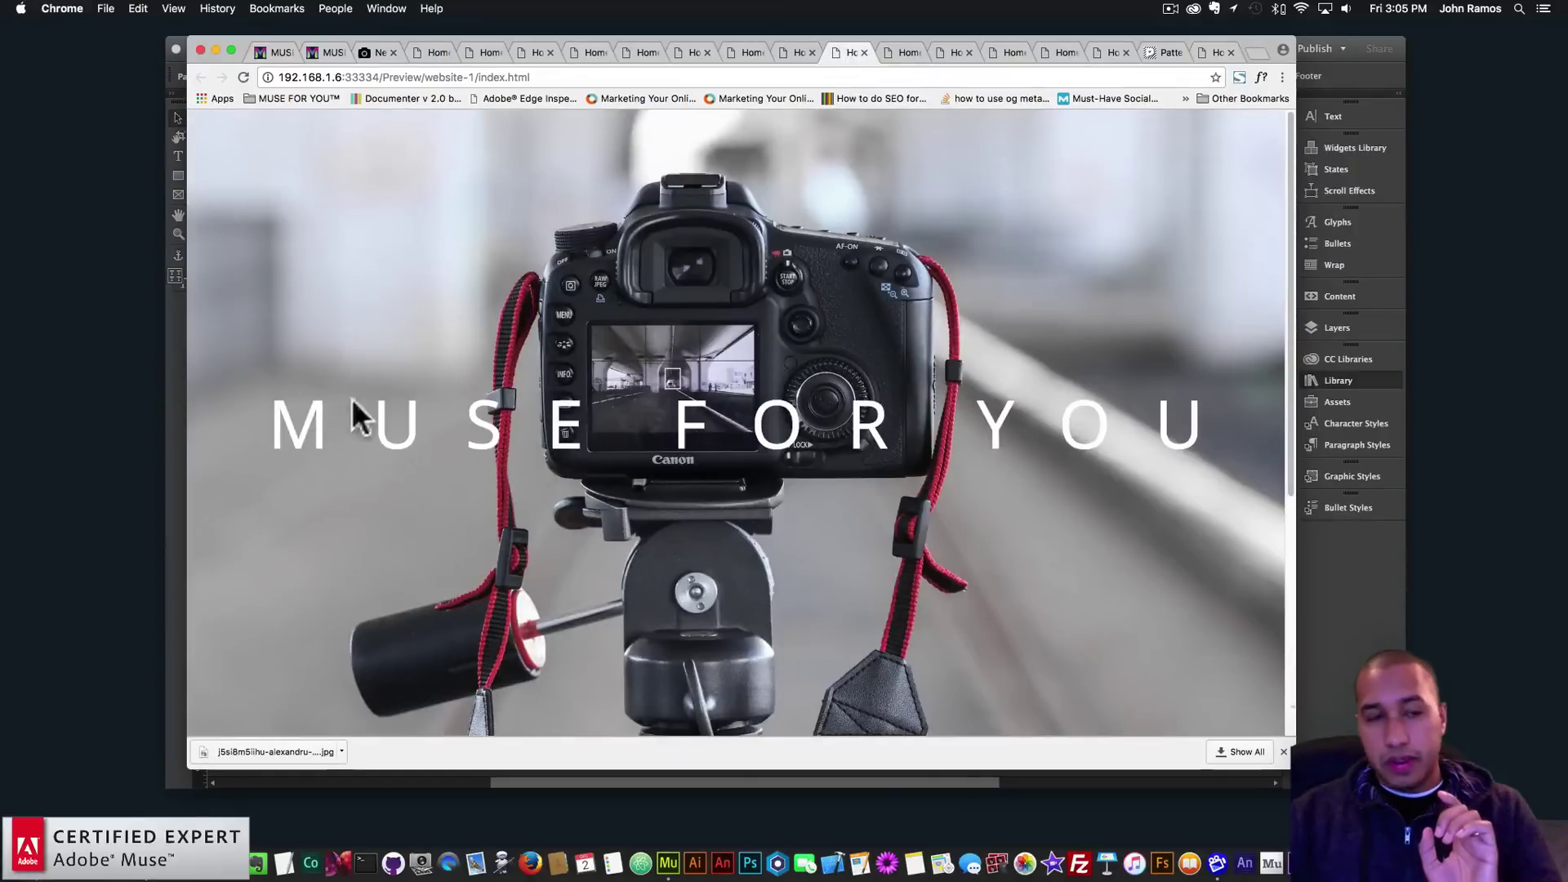
# Step: Return to Adobe Muse and examine the Effect 1 widget's individual letter fields, including the blanks between words
pyautogui.press('super+Tab')
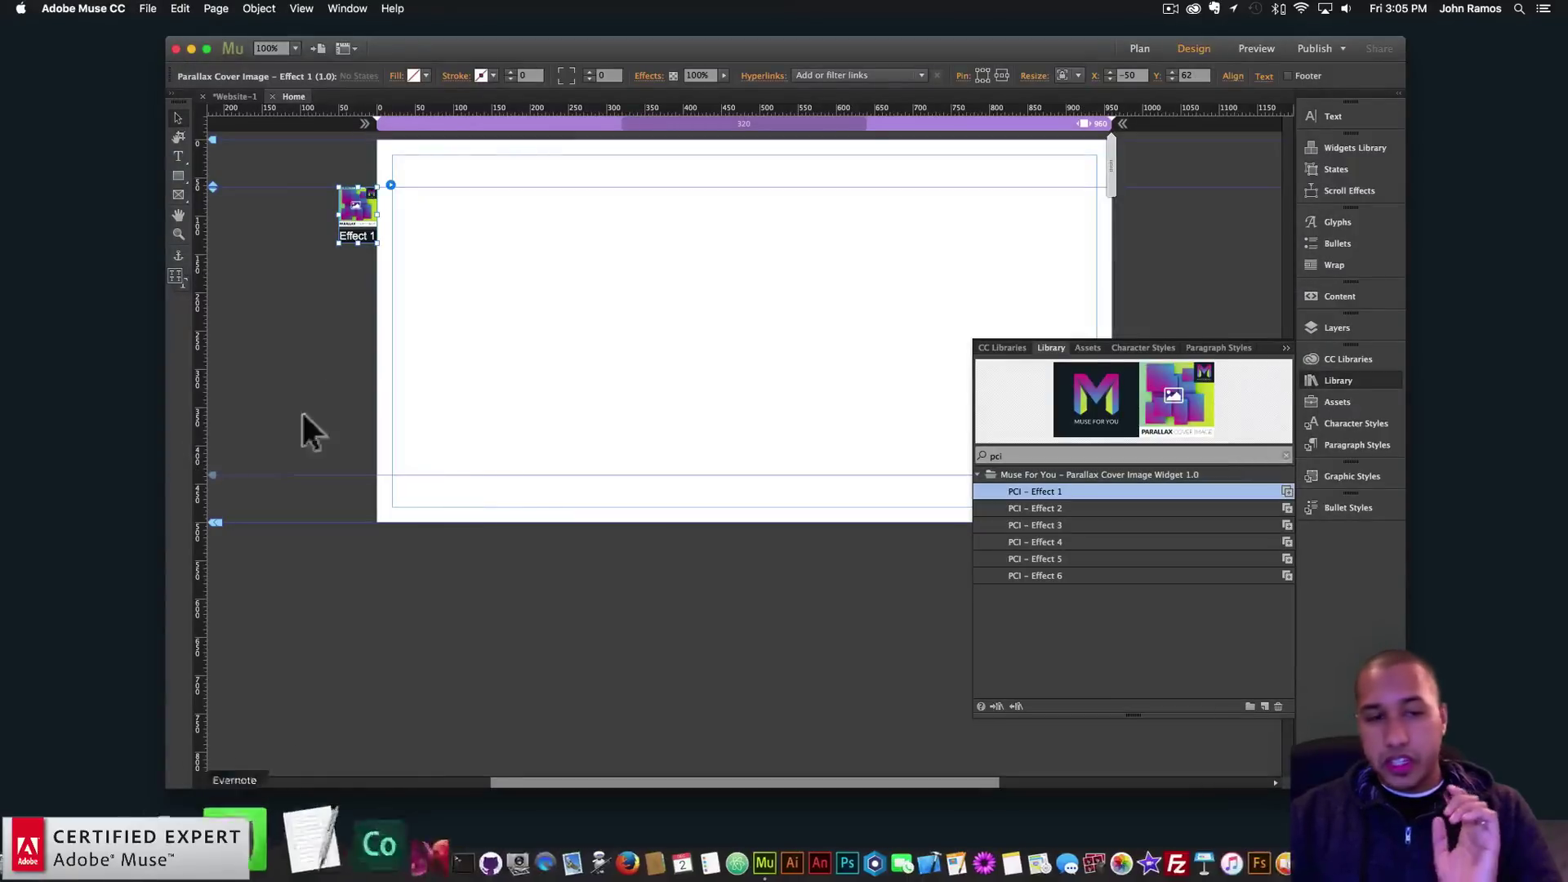
pyautogui.click(391, 184)
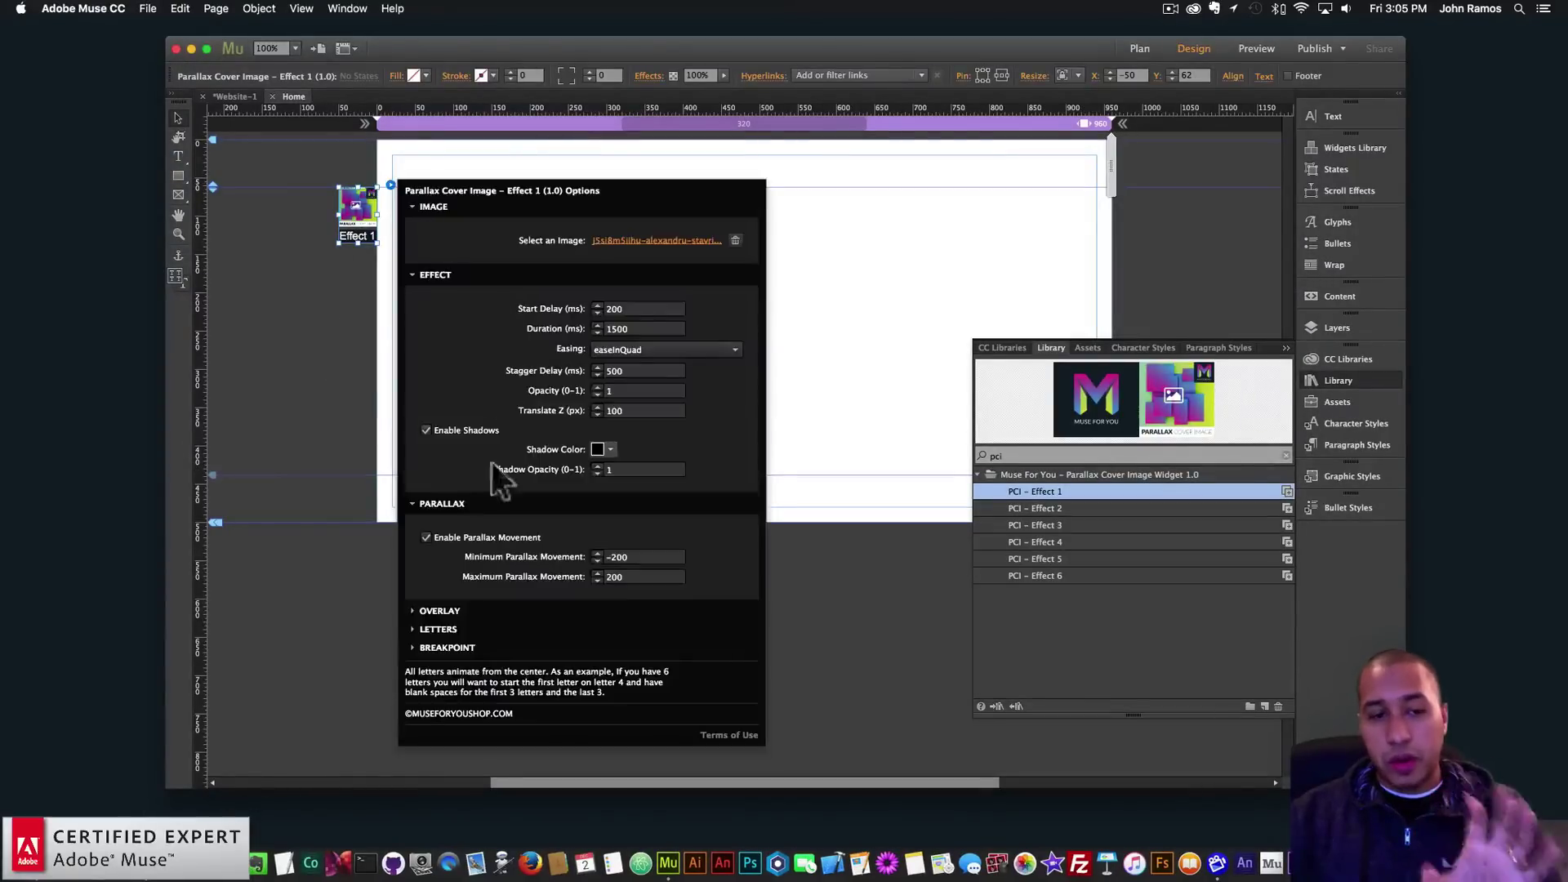
pyautogui.click(438, 629)
pyautogui.scroll(-3, 508, 567)
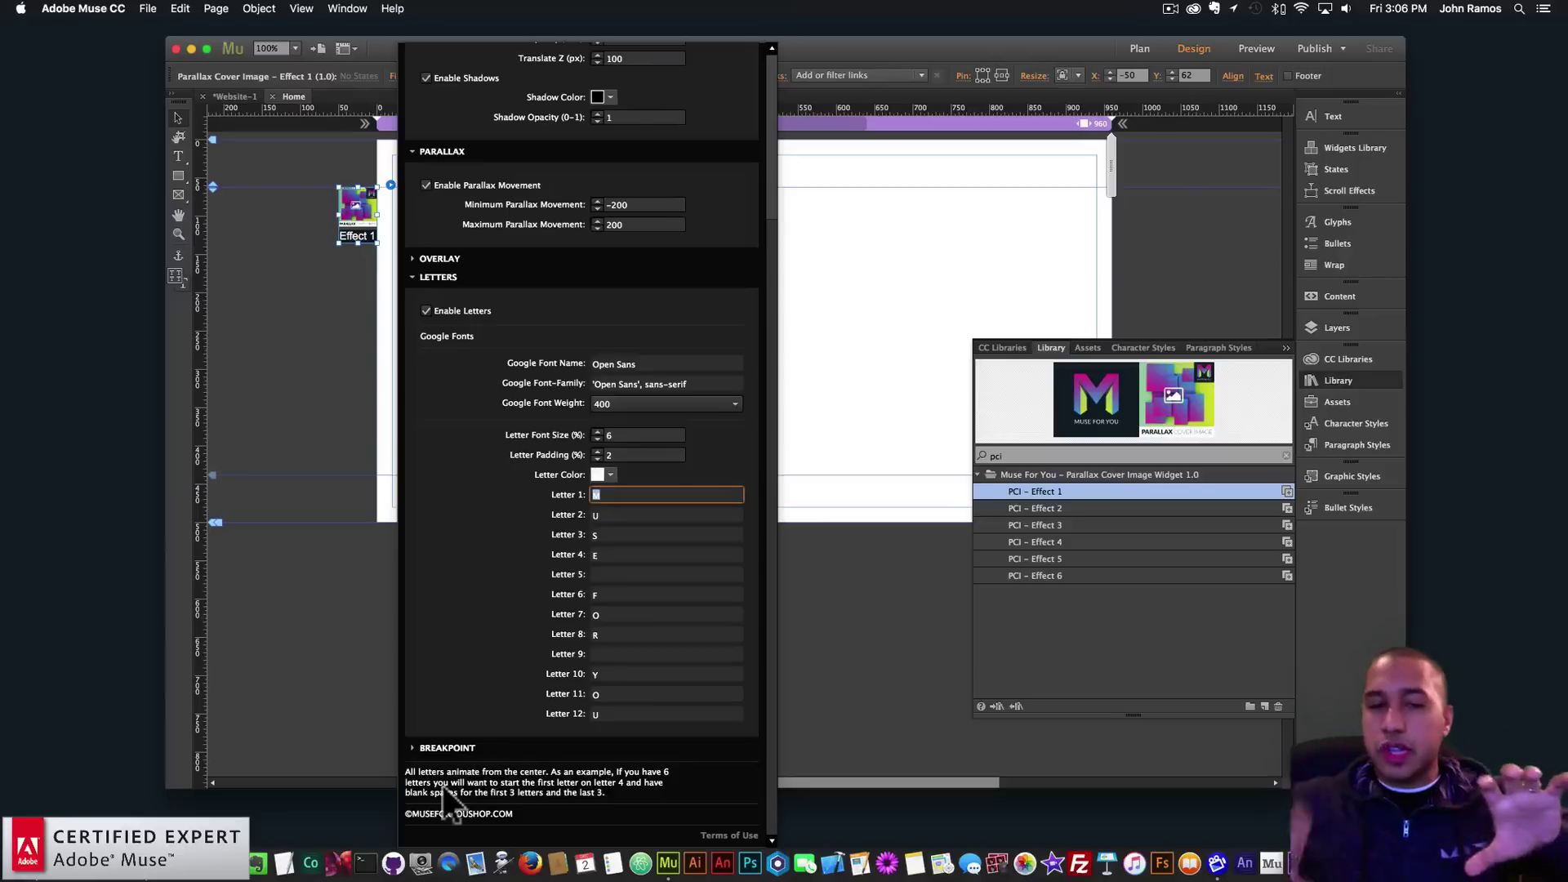
pyautogui.click(611, 557)
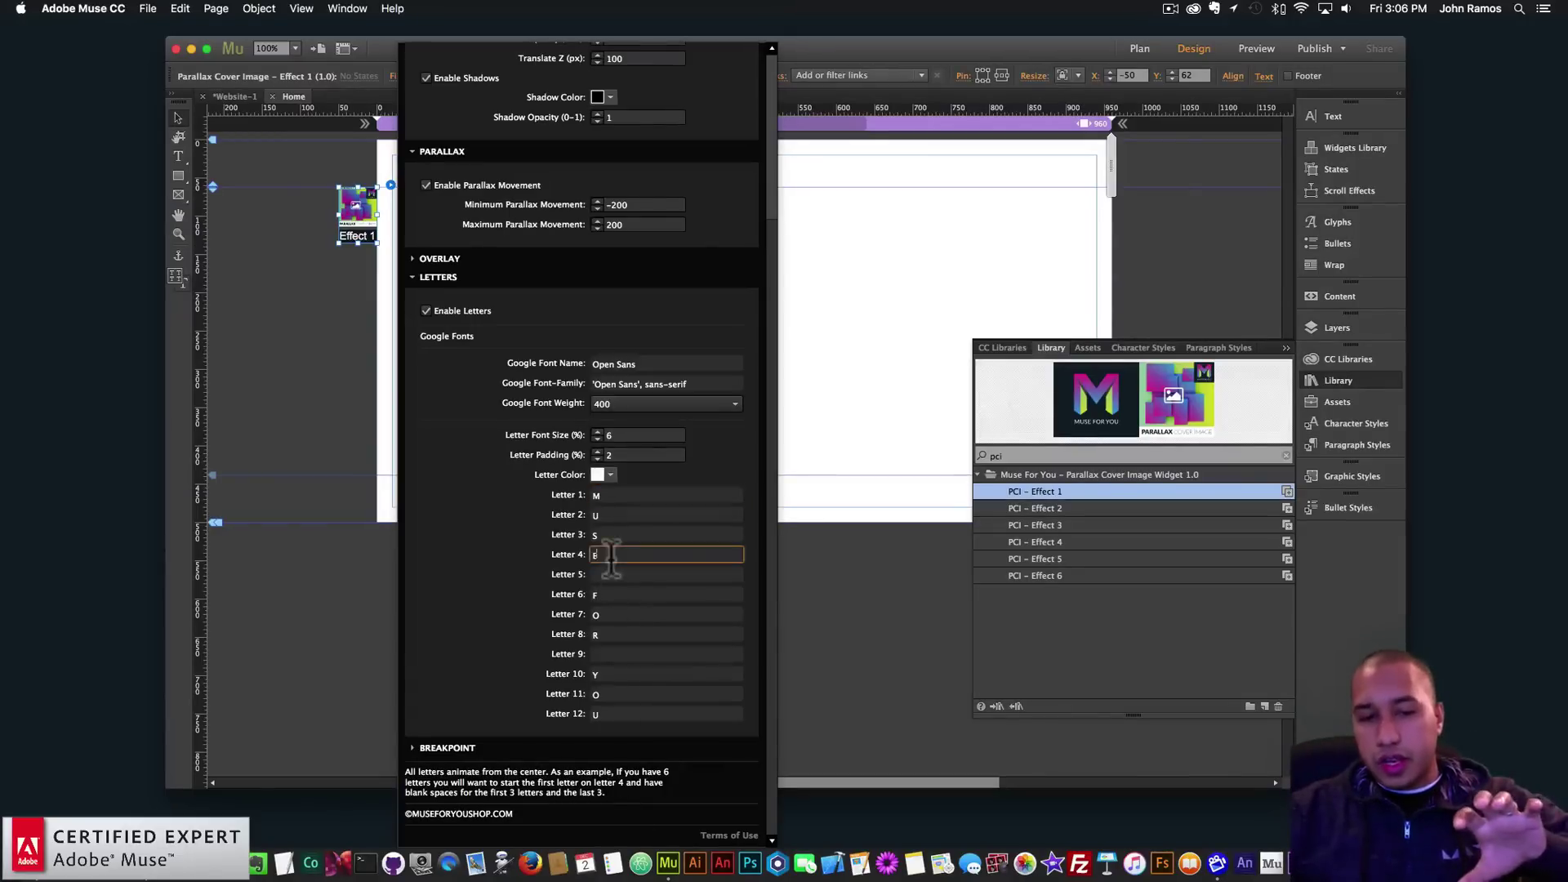
pyautogui.click(616, 575)
pyautogui.click(616, 595)
pyautogui.click(616, 614)
pyautogui.click(617, 635)
pyautogui.click(619, 653)
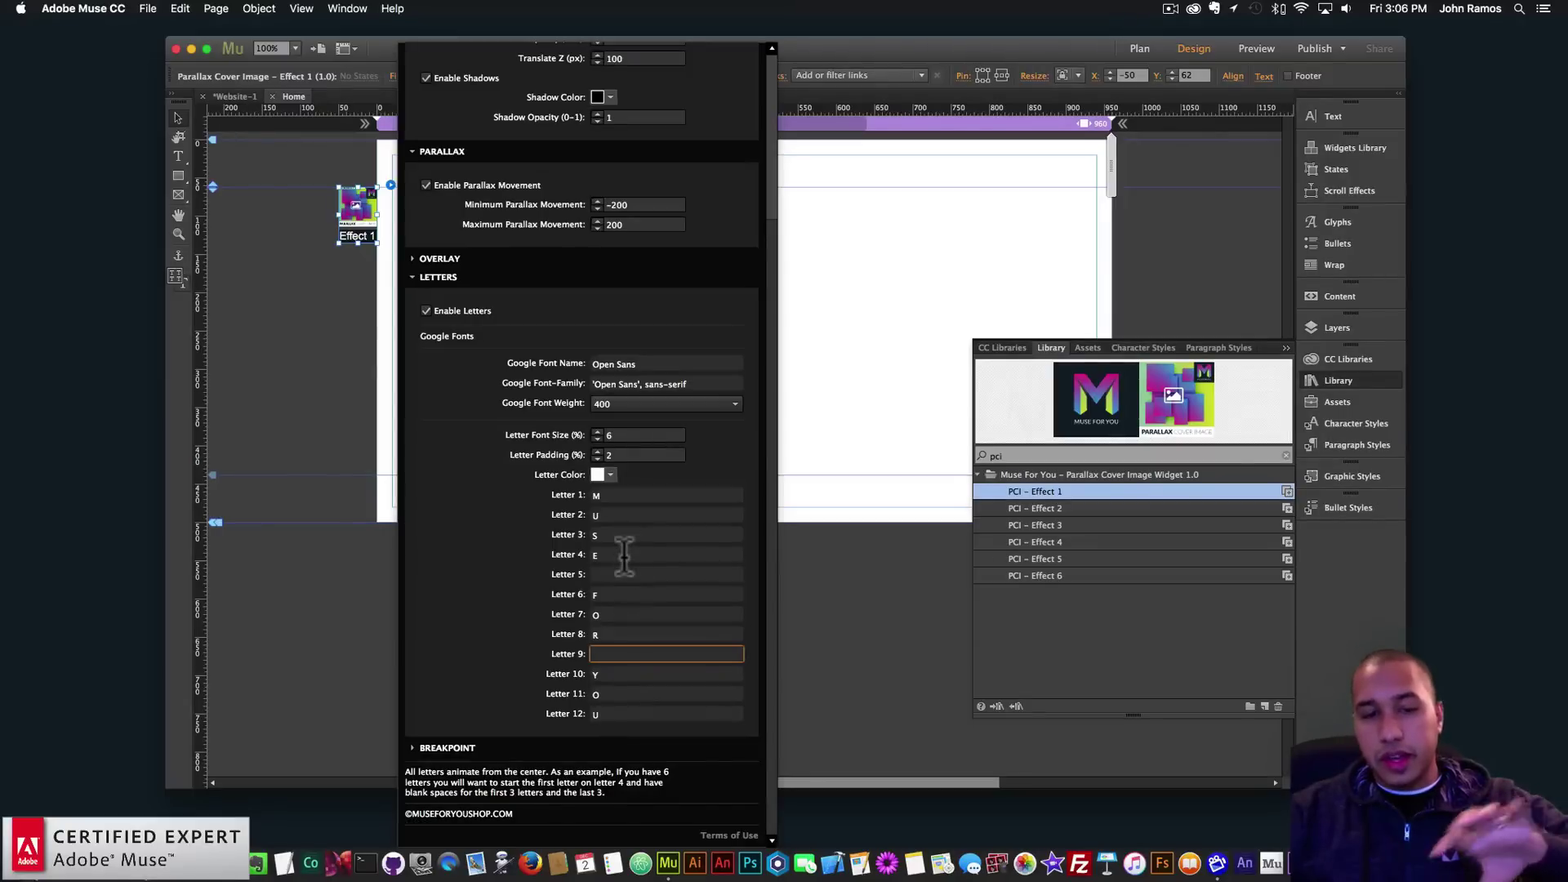
# Step: Clear all twelve letter fields of the Effect 1 widget
pyautogui.click(609, 494)
pyautogui.press('BackSpace')
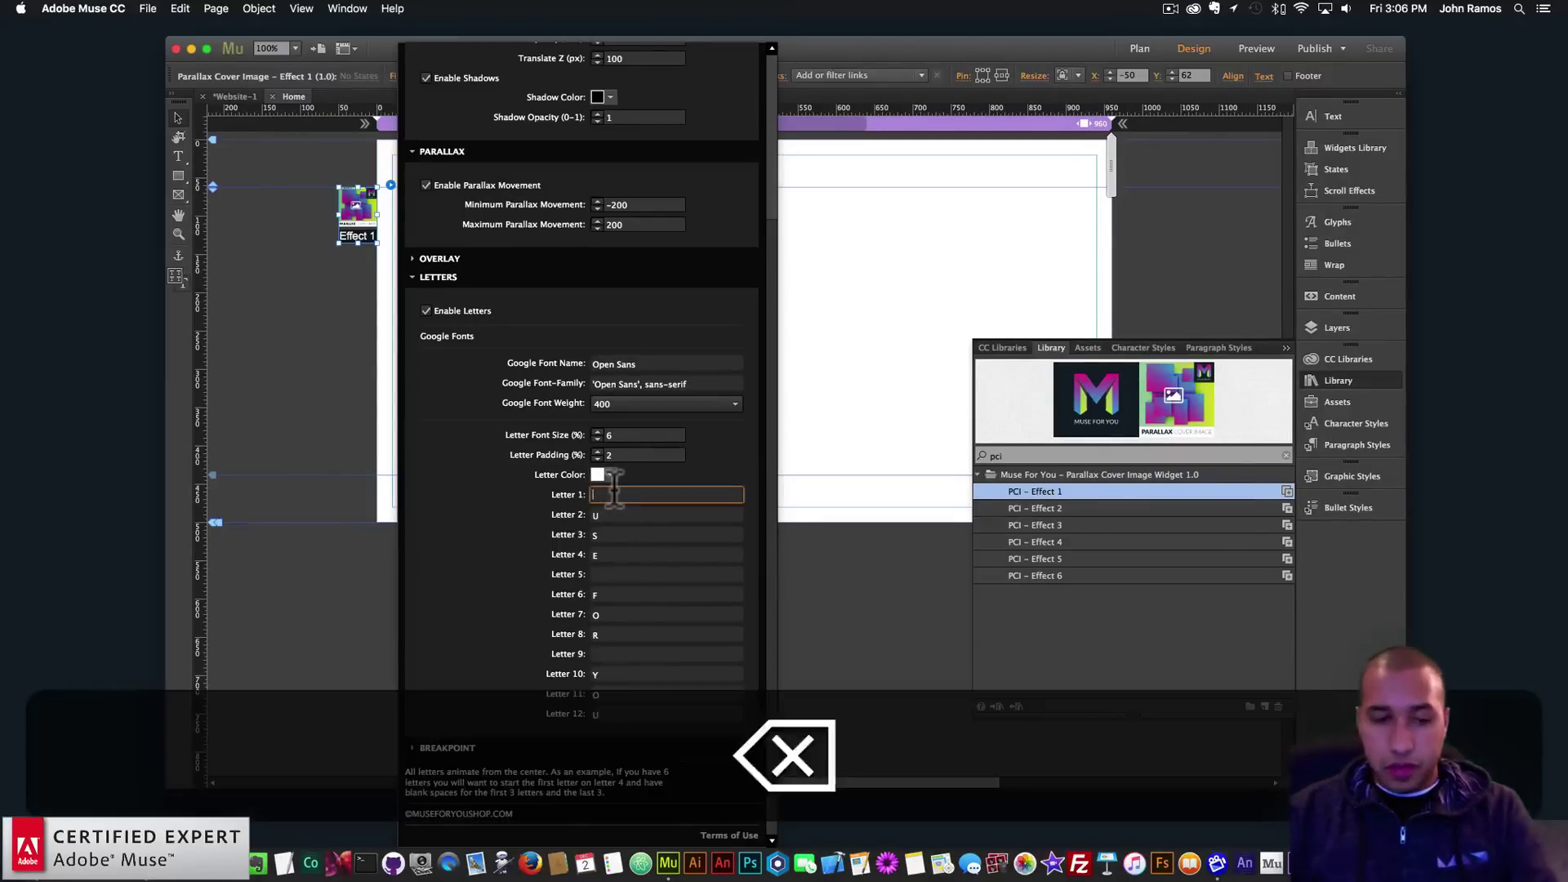
pyautogui.press('Tab')
pyautogui.press('BackSpace')
pyautogui.press('Tab')
pyautogui.press('BackSpace')
pyautogui.press('Tab')
pyautogui.press('BackSpace')
pyautogui.press('Tab')
pyautogui.press('Tab')
pyautogui.press('BackSpace')
pyautogui.press('Tab')
pyautogui.press('BackSpace')
pyautogui.press('Tab')
pyautogui.press('BackSpace')
pyautogui.press('Tab')
pyautogui.press('Tab')
pyautogui.press('BackSpace')
pyautogui.press('Tab')
pyautogui.press('BackSpace')
pyautogui.press('Tab')
pyautogui.press('BackSpace')
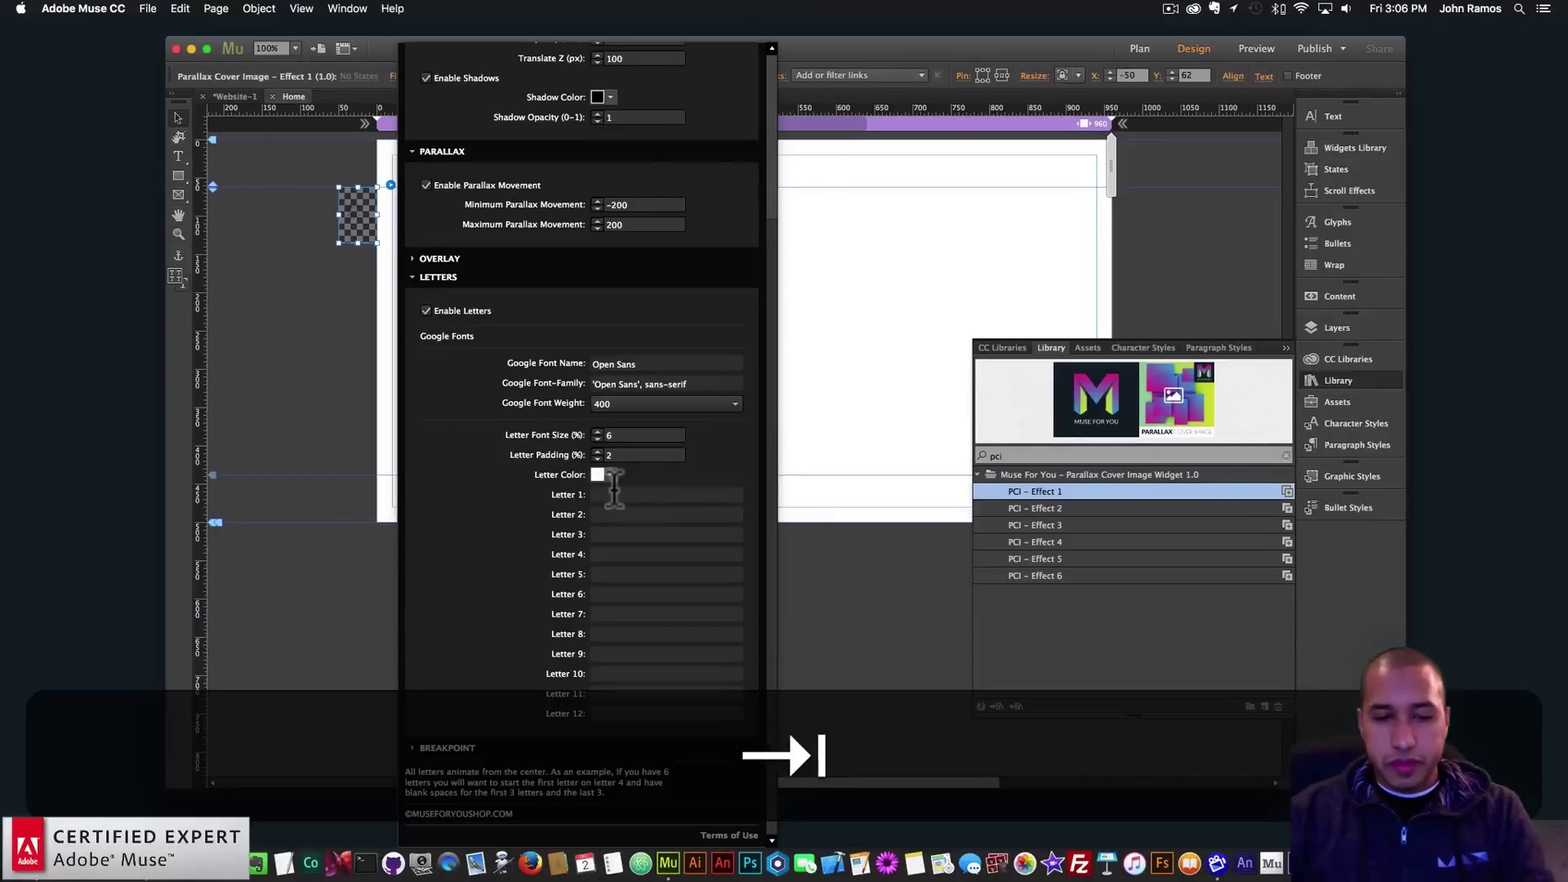
# Step: Enter M, U, S and E as Letters 6 to 9 of the widget
pyautogui.click(600, 594)
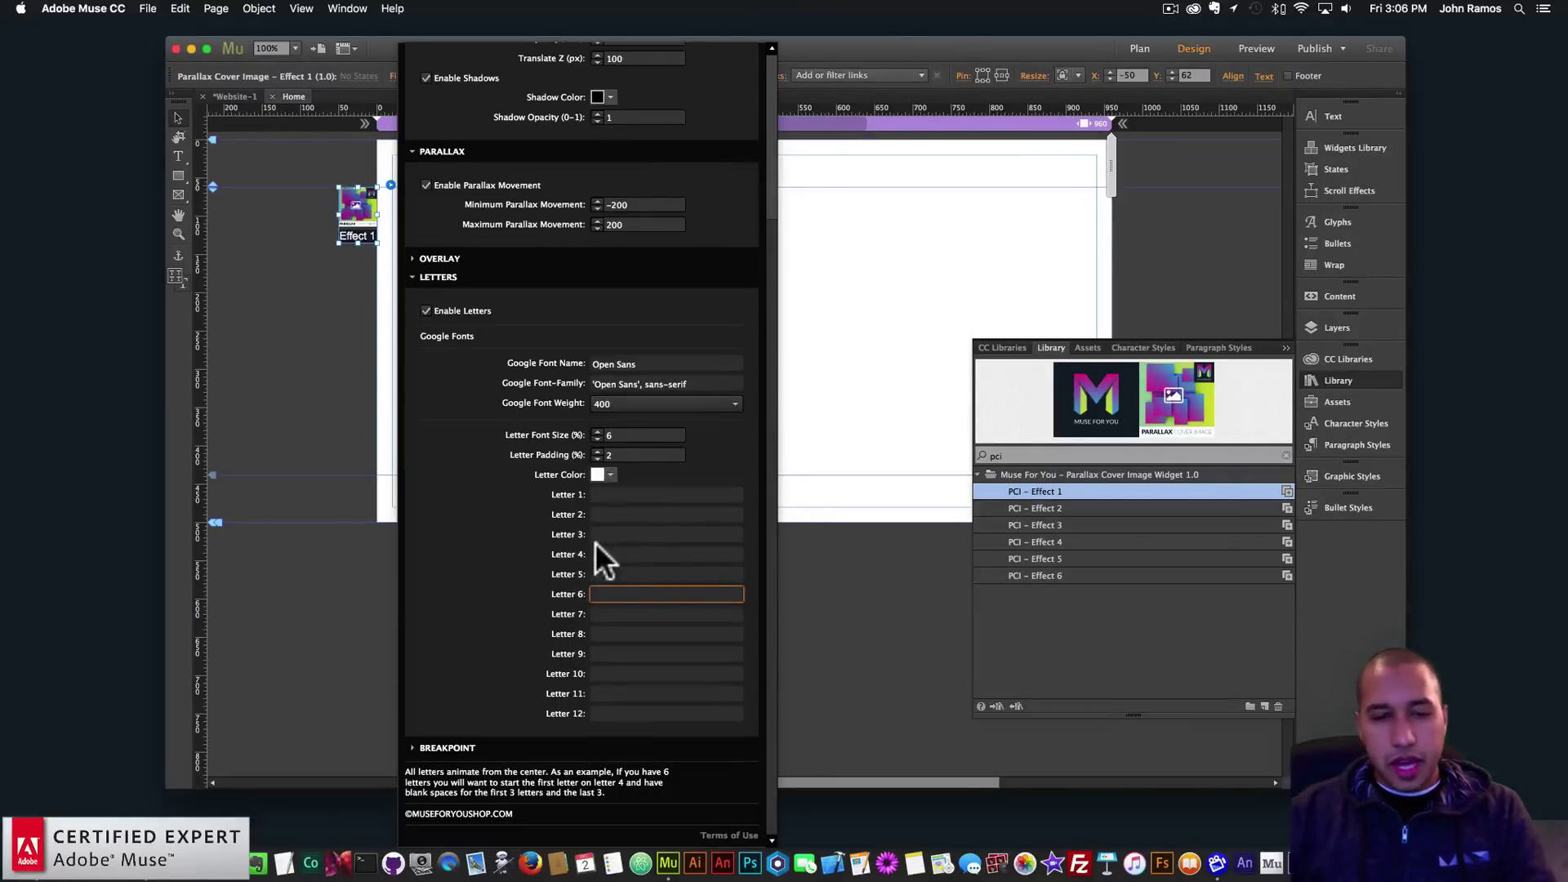
pyautogui.write('M')
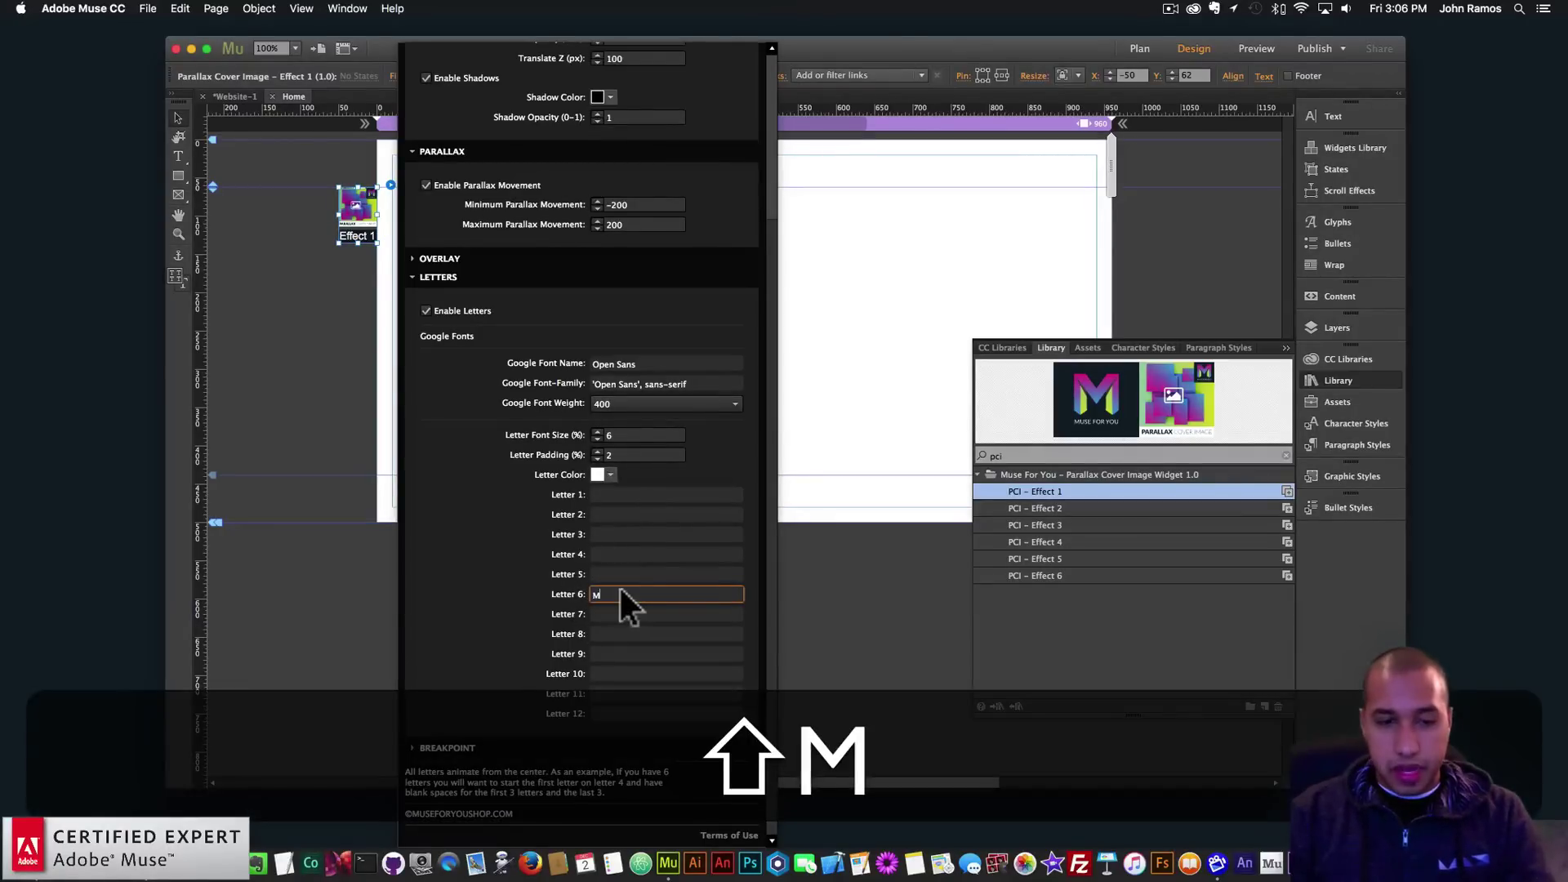
pyautogui.press('Tab')
pyautogui.write('U')
pyautogui.press('Tab')
pyautogui.write('S')
pyautogui.press('Tab')
pyautogui.write('E')
# Step: Set Letters 5 to 8 to M, U, S and E, and clear Letter 9
pyautogui.click(610, 574)
pyautogui.write('M')
pyautogui.press('Tab')
pyautogui.write('U')
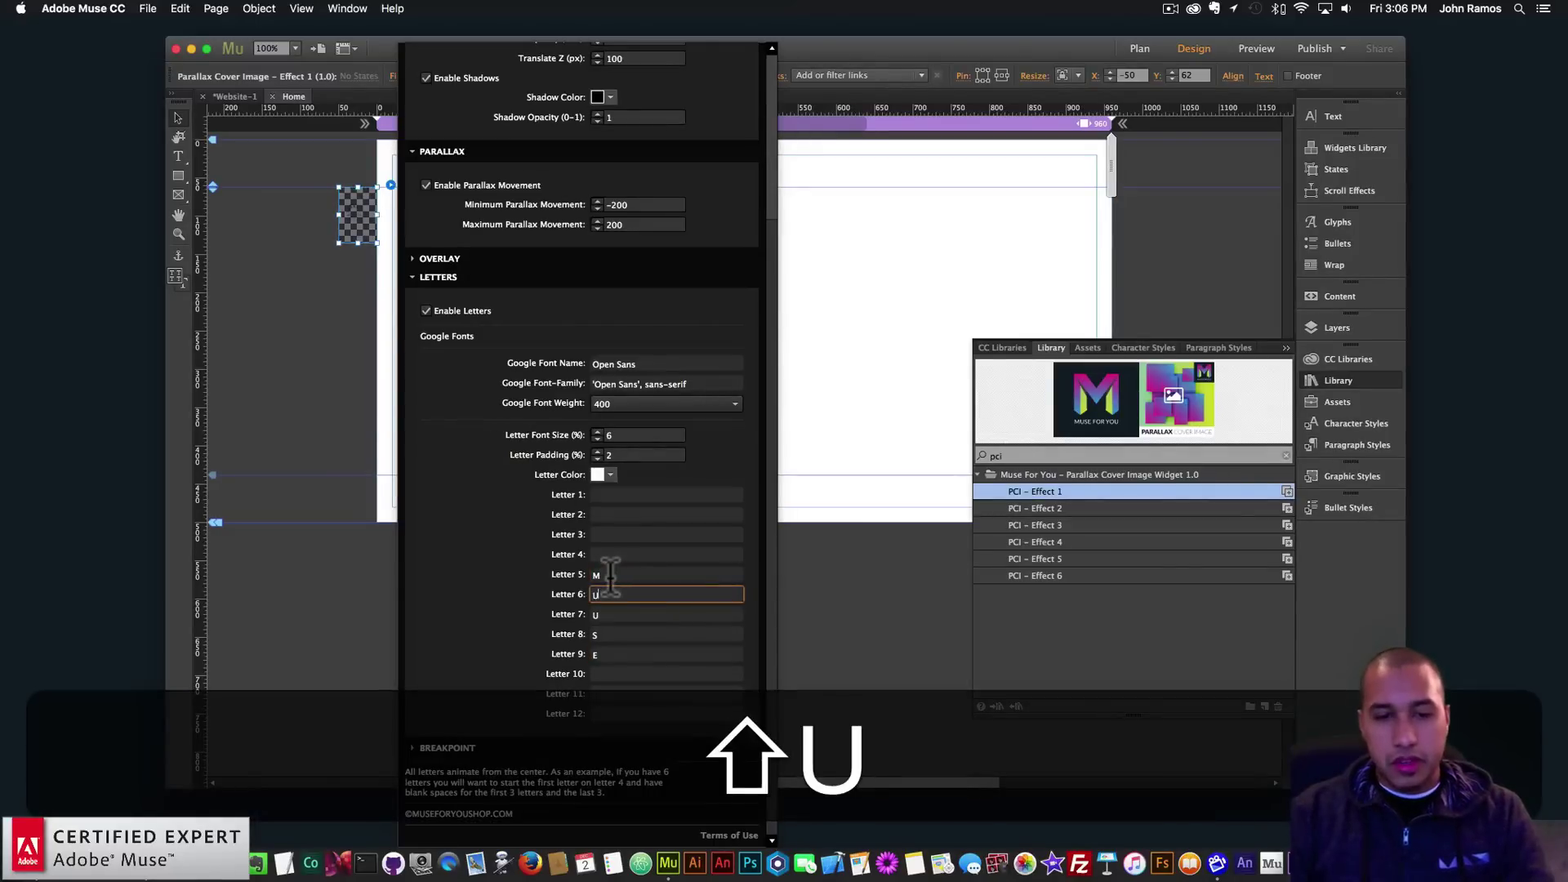
pyautogui.press('Tab')
pyautogui.write('S')
pyautogui.press('Tab')
pyautogui.write('E')
pyautogui.press('Tab')
pyautogui.press('BackSpace')
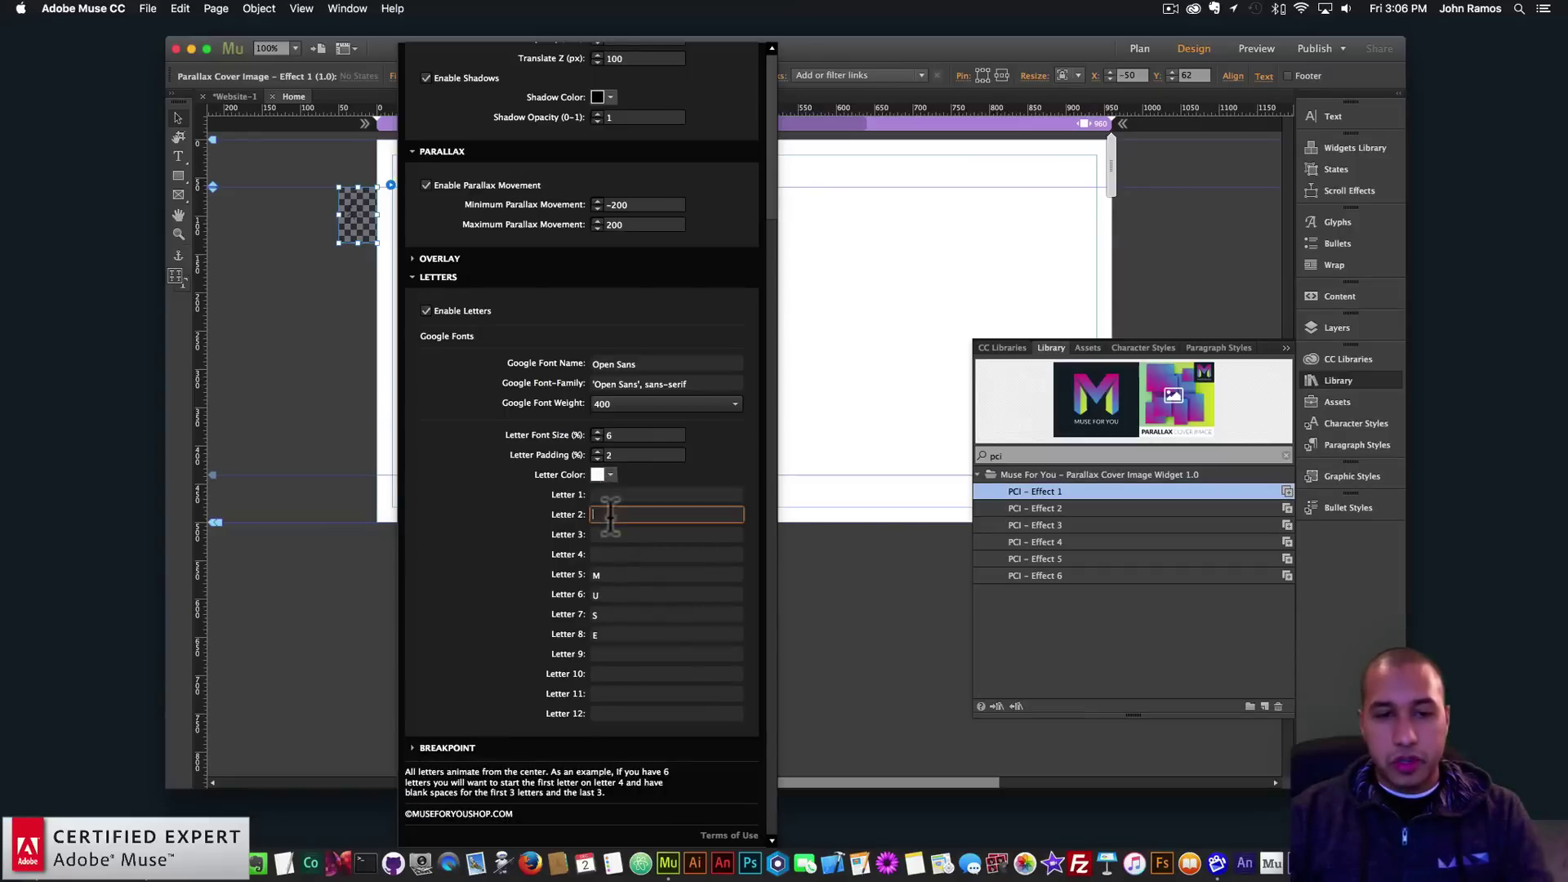
# Step: Check the blank letter fields before and after MUSE, then preview the page in the browser
pyautogui.click(606, 553)
pyautogui.click(606, 654)
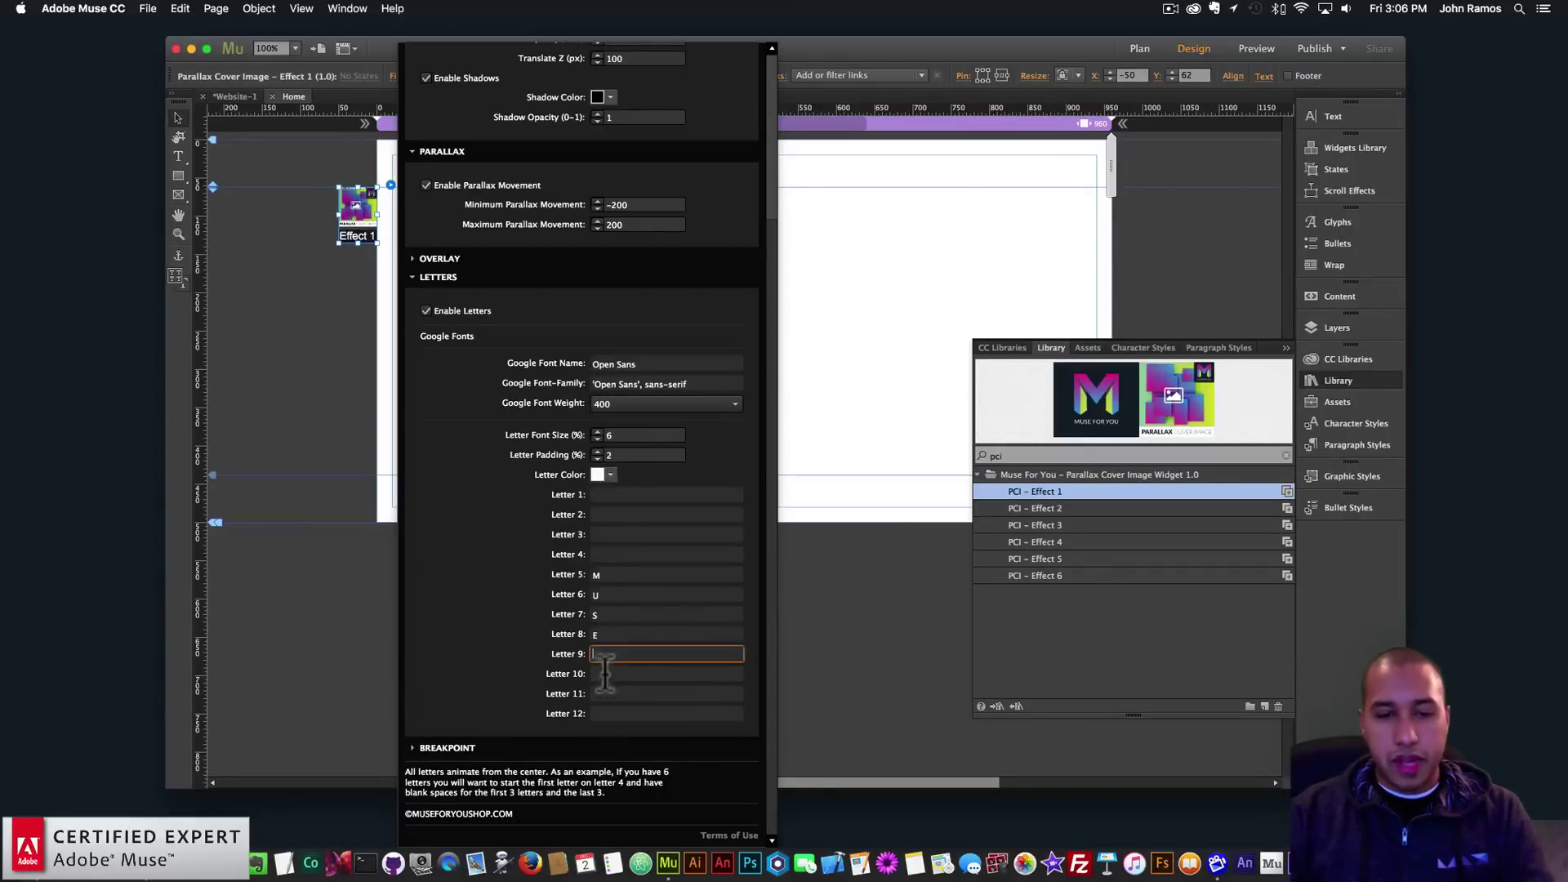
pyautogui.click(604, 693)
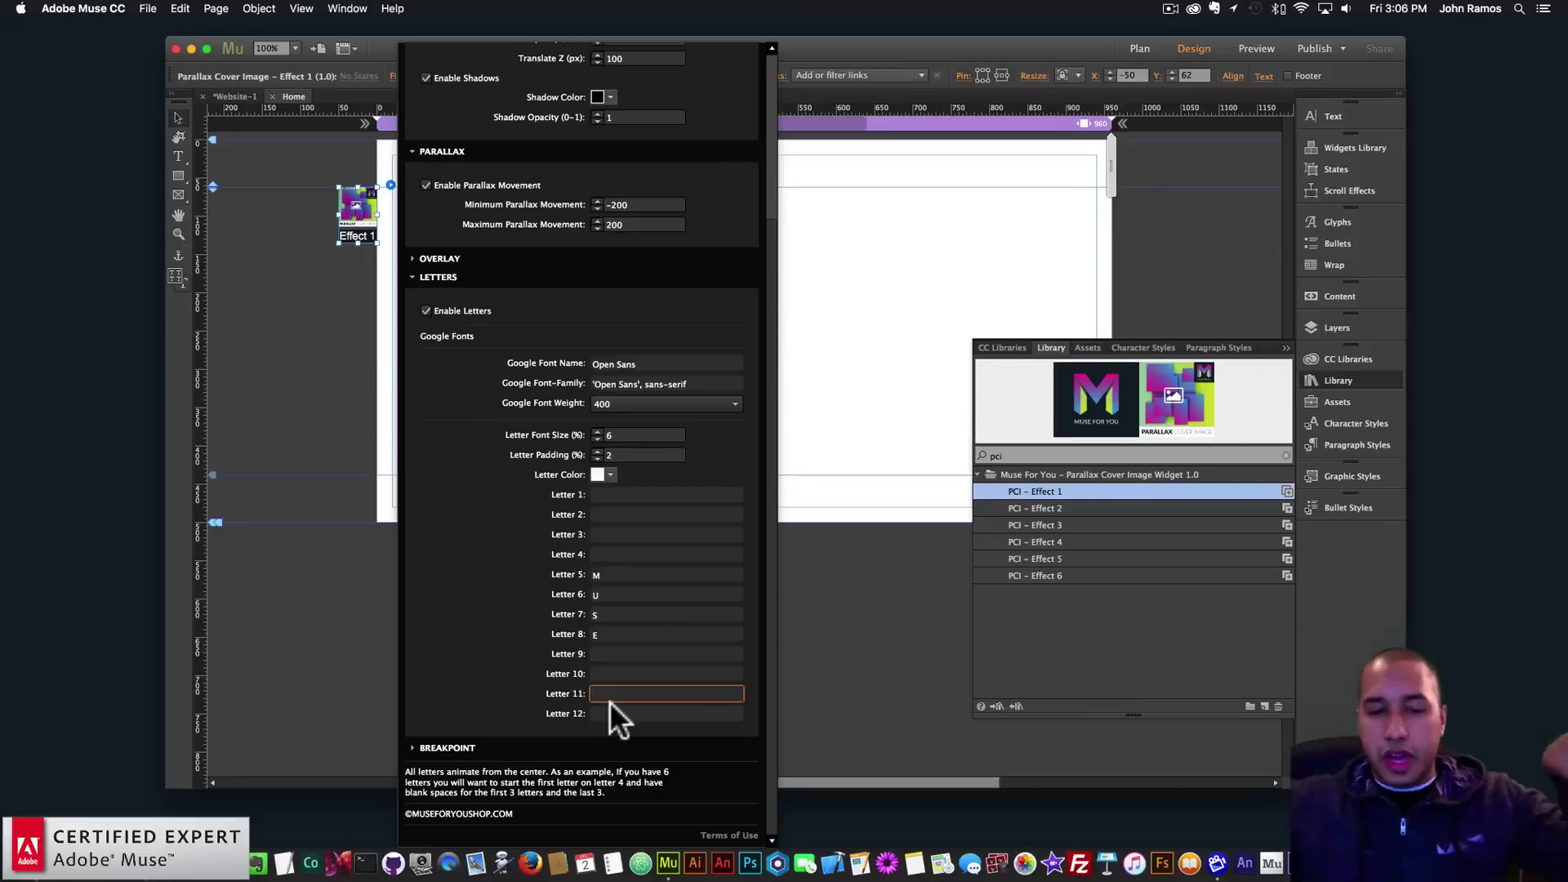
pyautogui.click(614, 594)
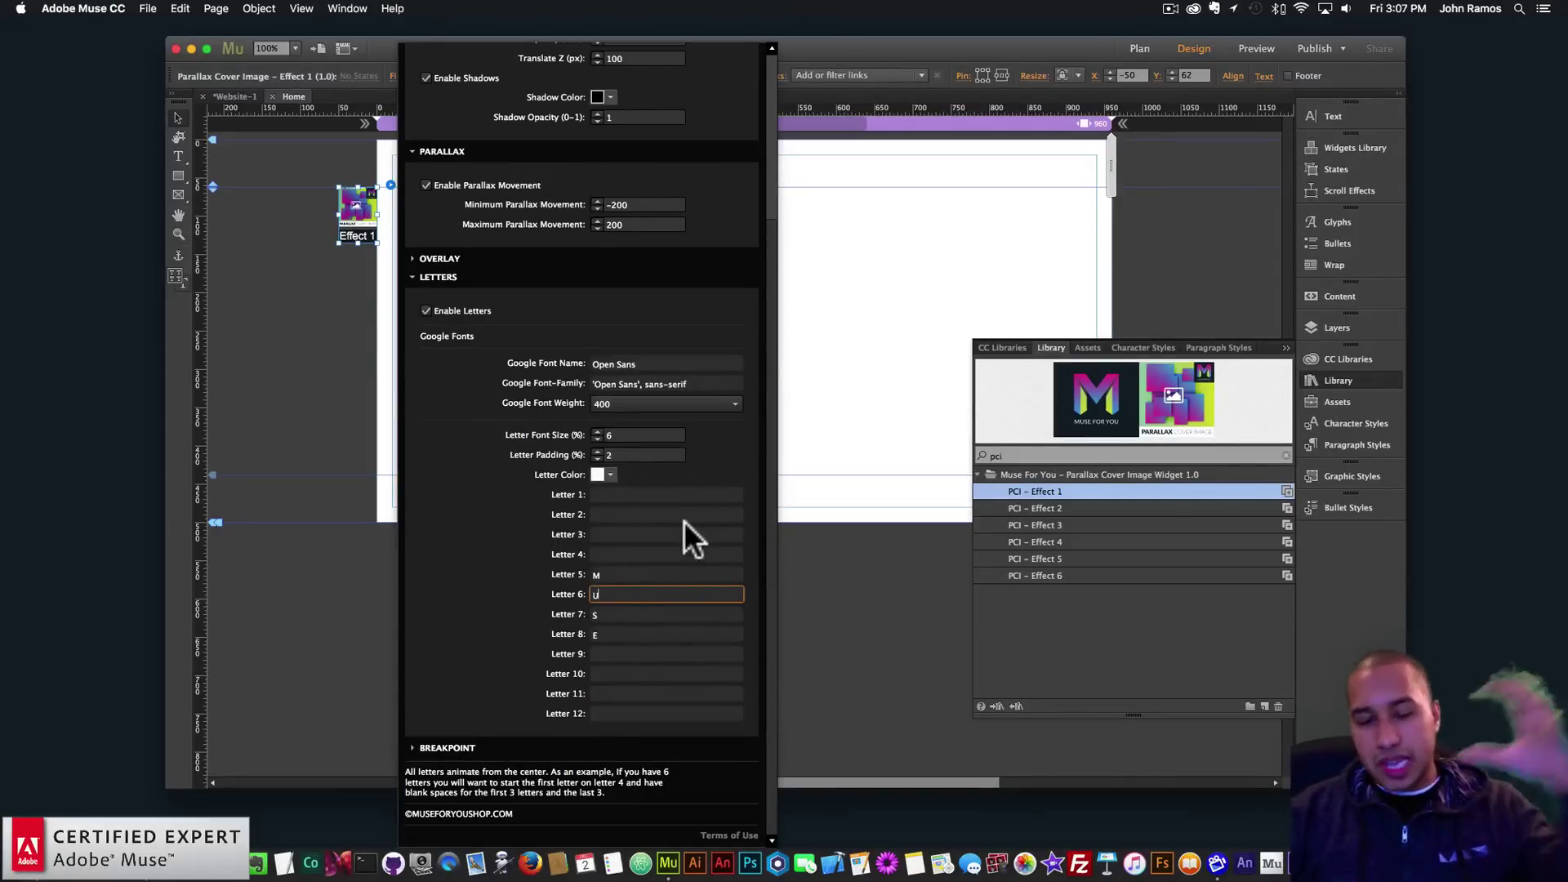
pyautogui.click(624, 710)
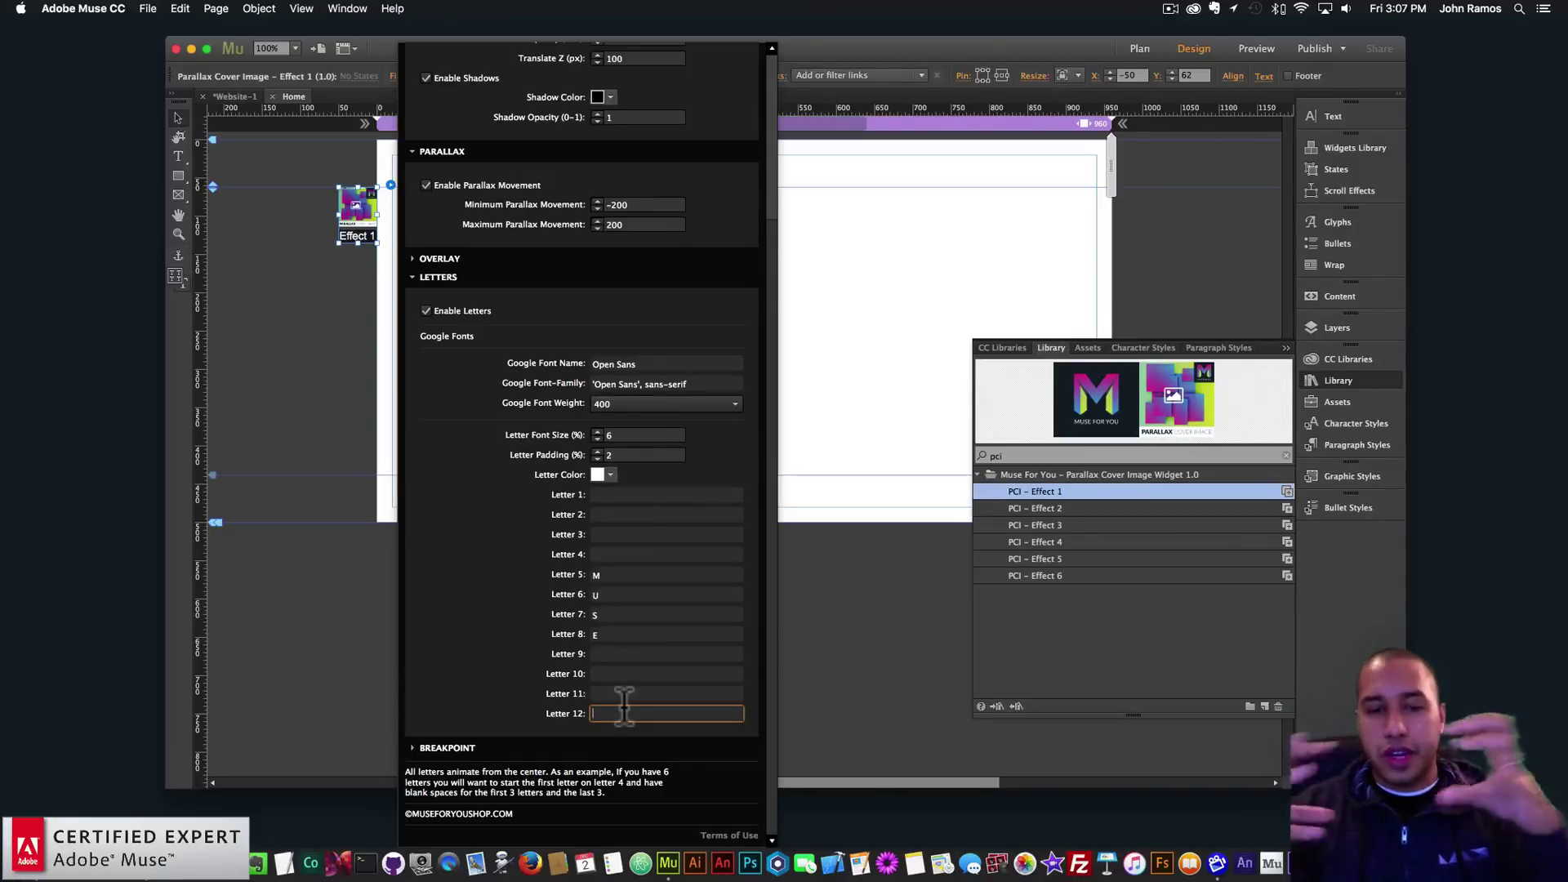
pyautogui.click(864, 253)
pyautogui.click(148, 8)
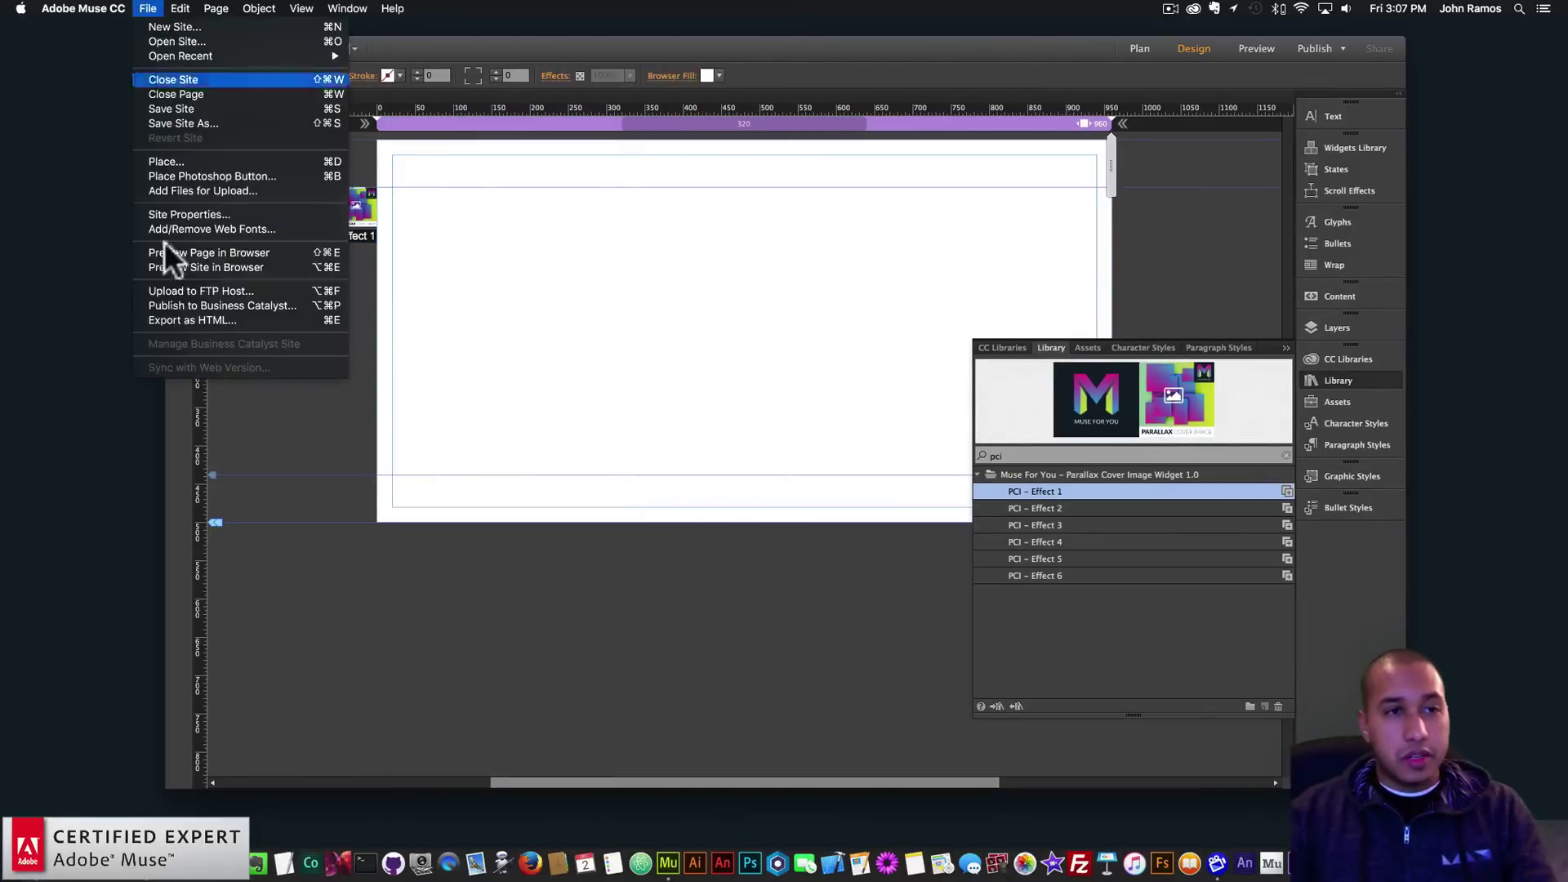
pyautogui.click(181, 253)
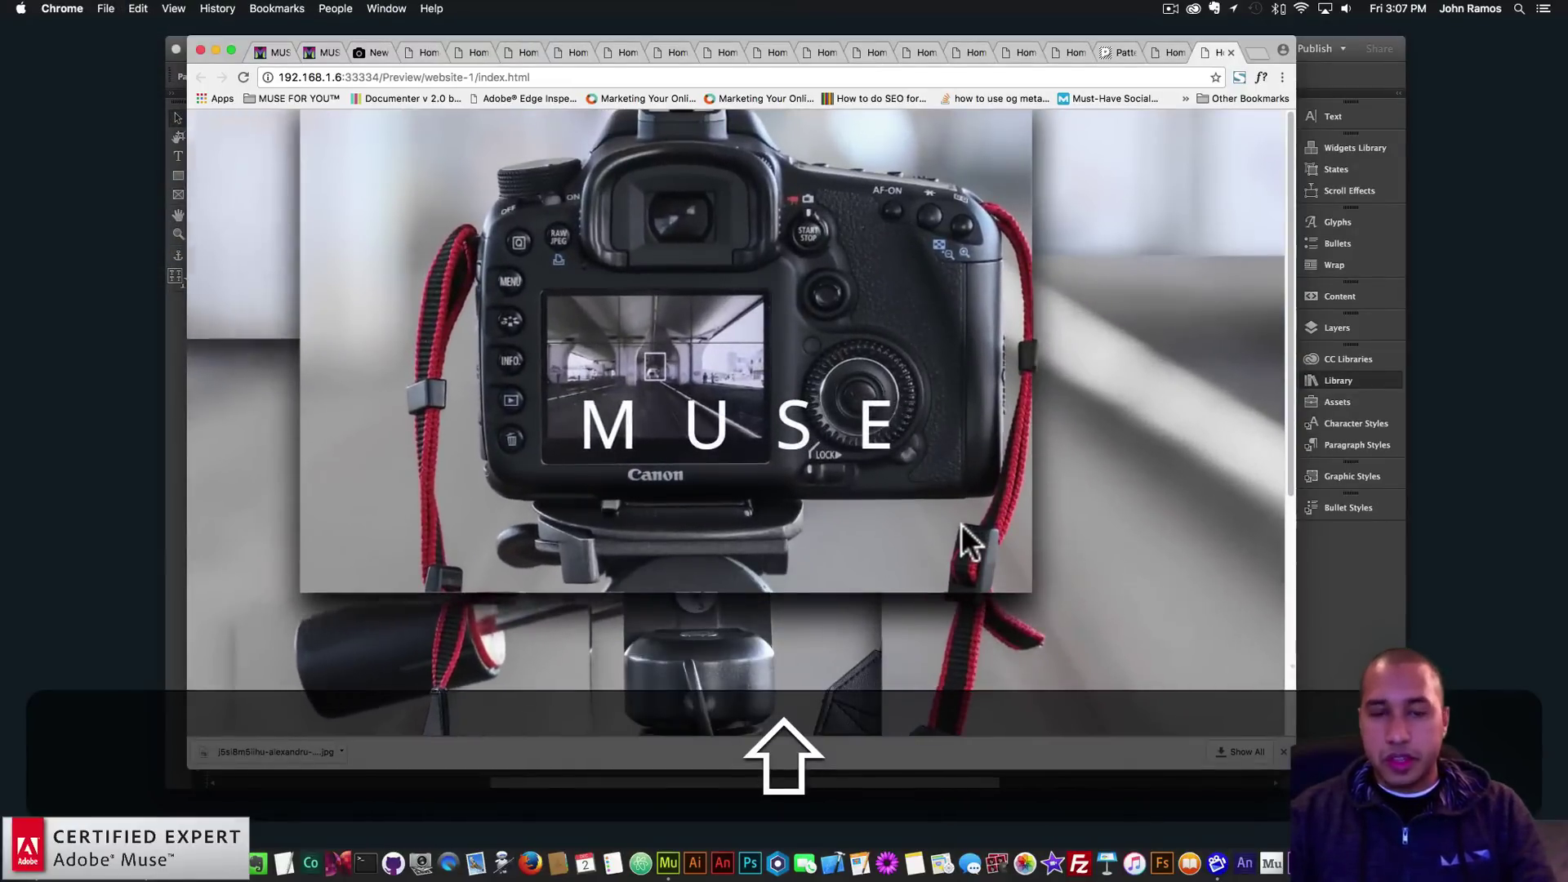
# Step: Return to Adobe Muse, show the Effect 1 widget's Letters options and open the linked Google Fonts website
pyautogui.click(1324, 573)
pyautogui.moveTo(1034, 491); pyautogui.dragTo(392, 184)
pyautogui.click(391, 186)
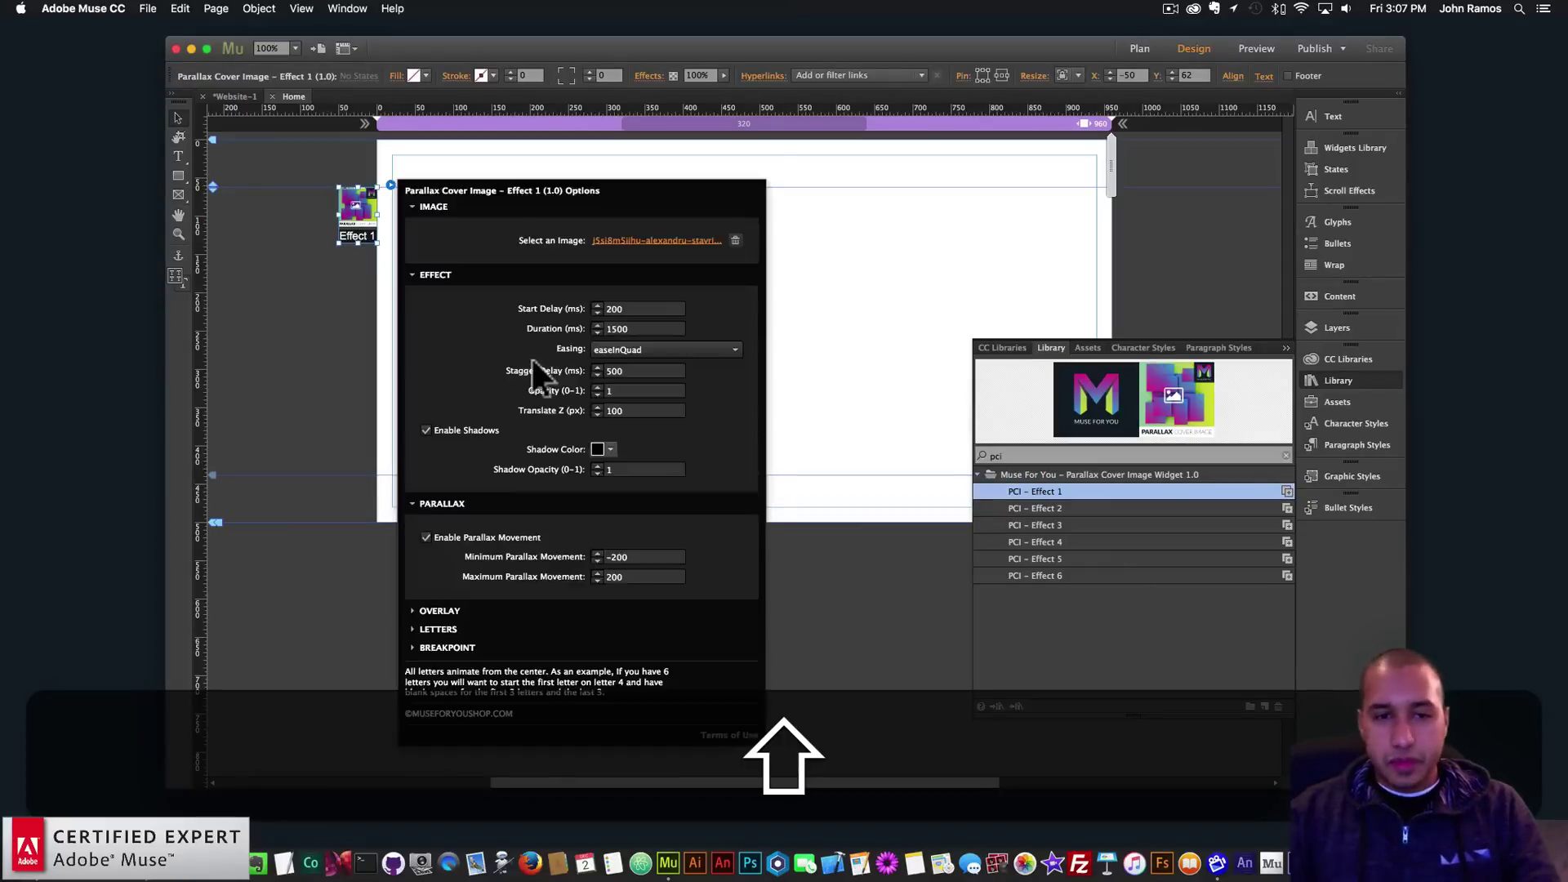
pyautogui.click(441, 626)
pyautogui.click(433, 547)
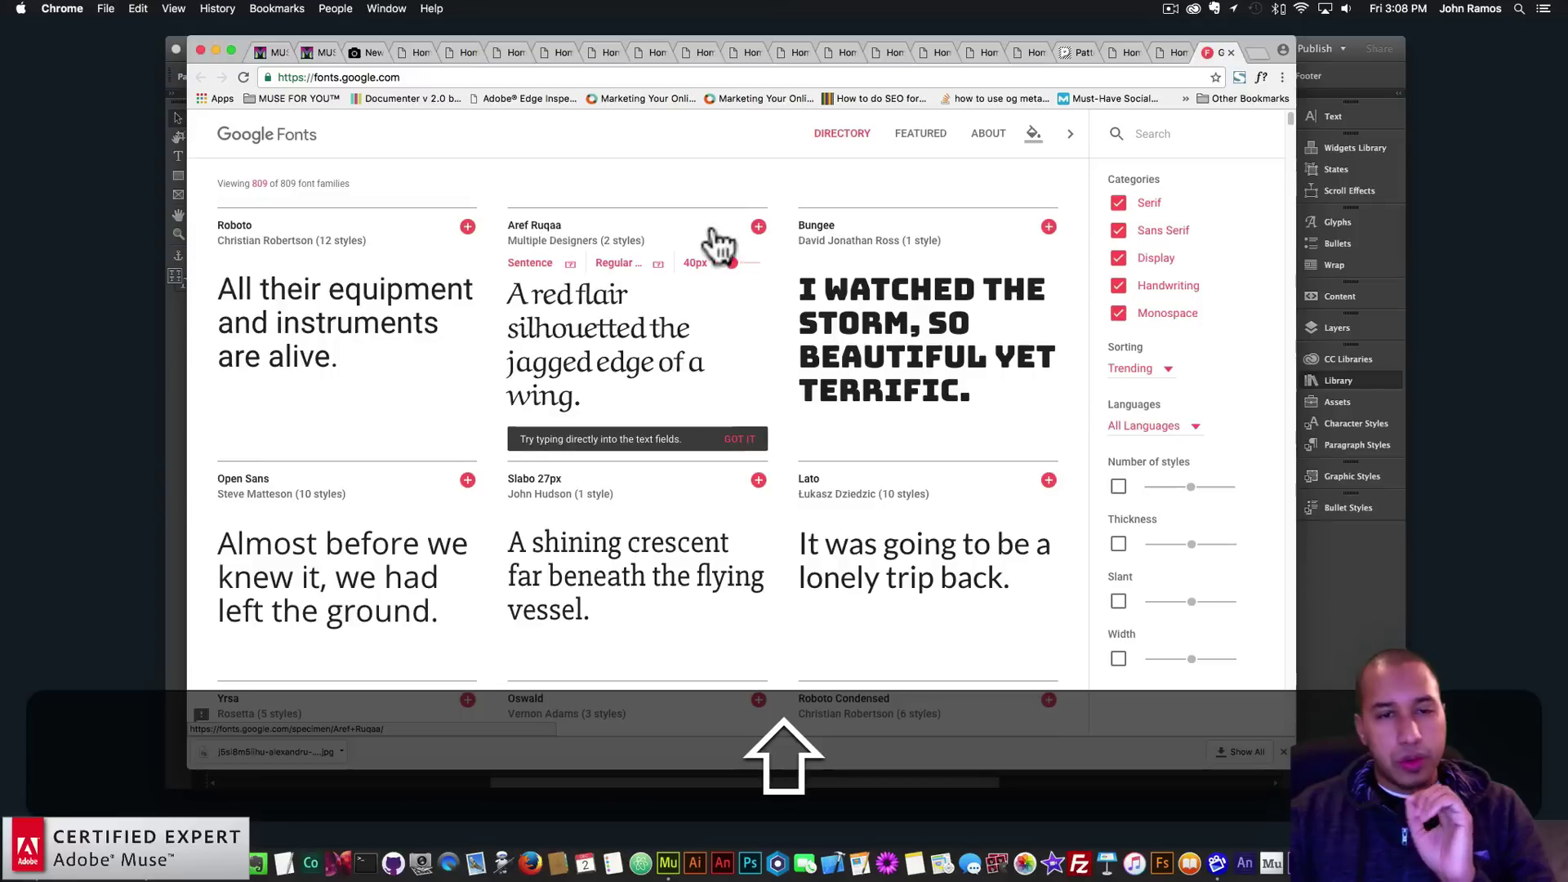
# Step: Select the Aref Ruqaa font family in Google Fonts and open its embed details
pyautogui.click(759, 227)
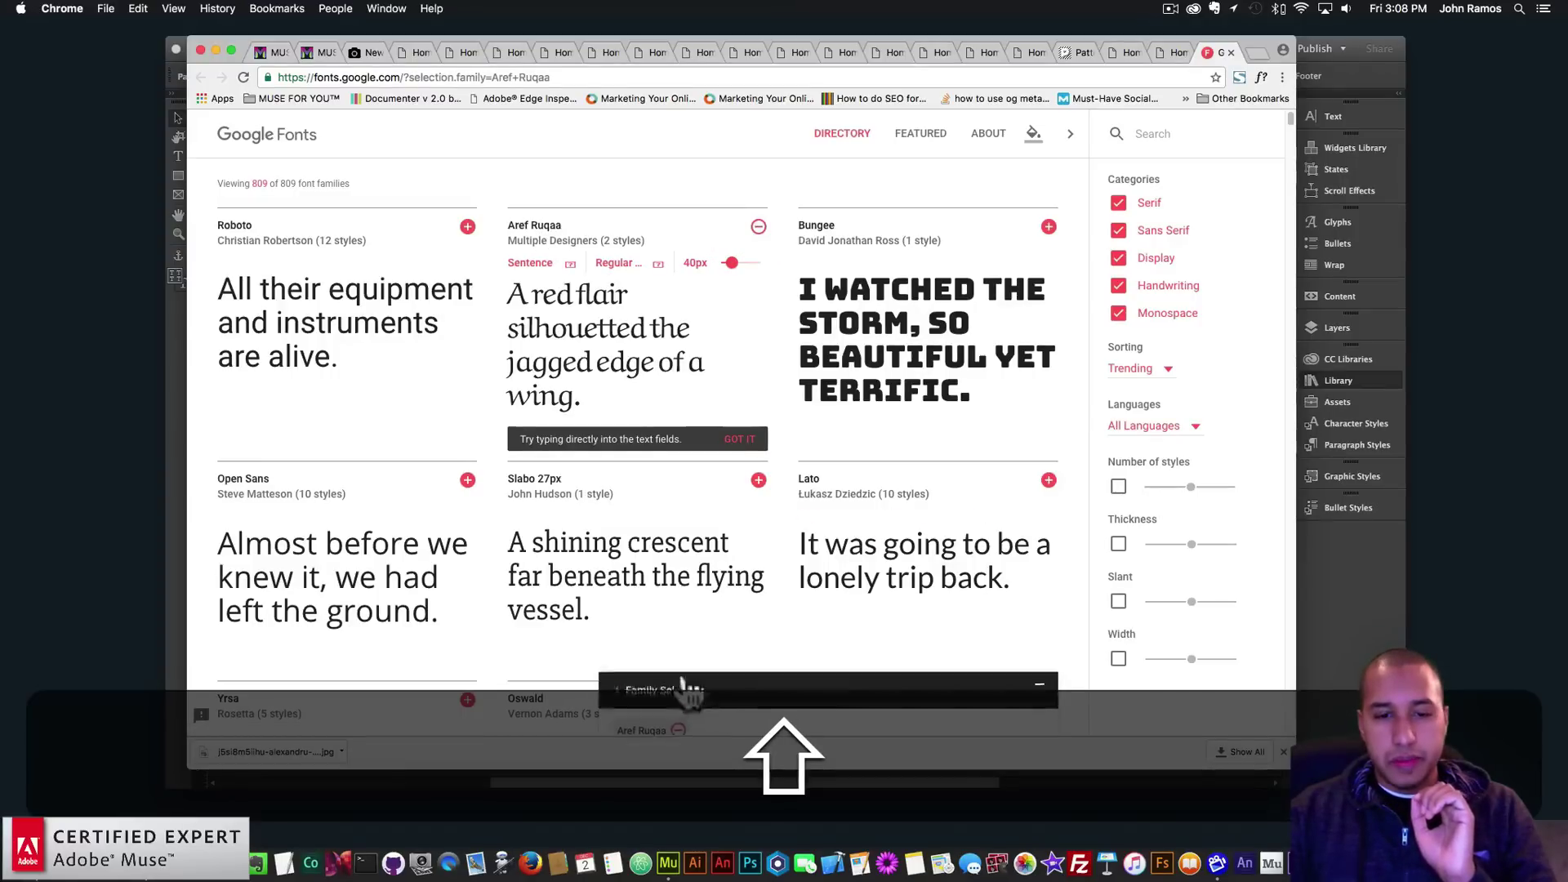
pyautogui.click(686, 690)
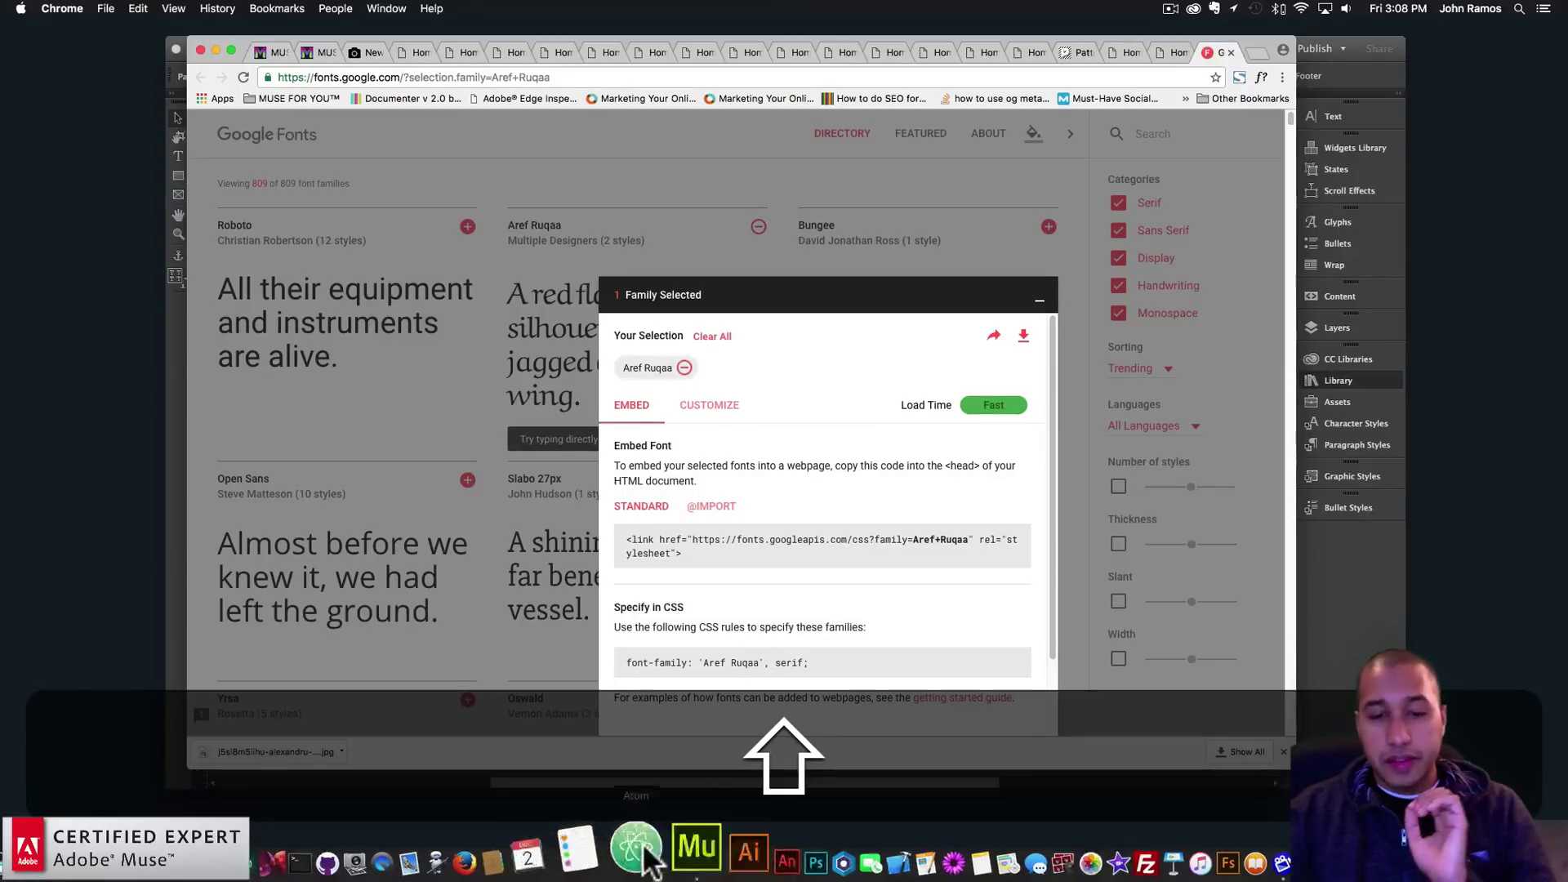
# Step: Return to Adobe Muse and set the Effect 1 widget's Google Font Name to Aref Ruqaa
pyautogui.click(678, 858)
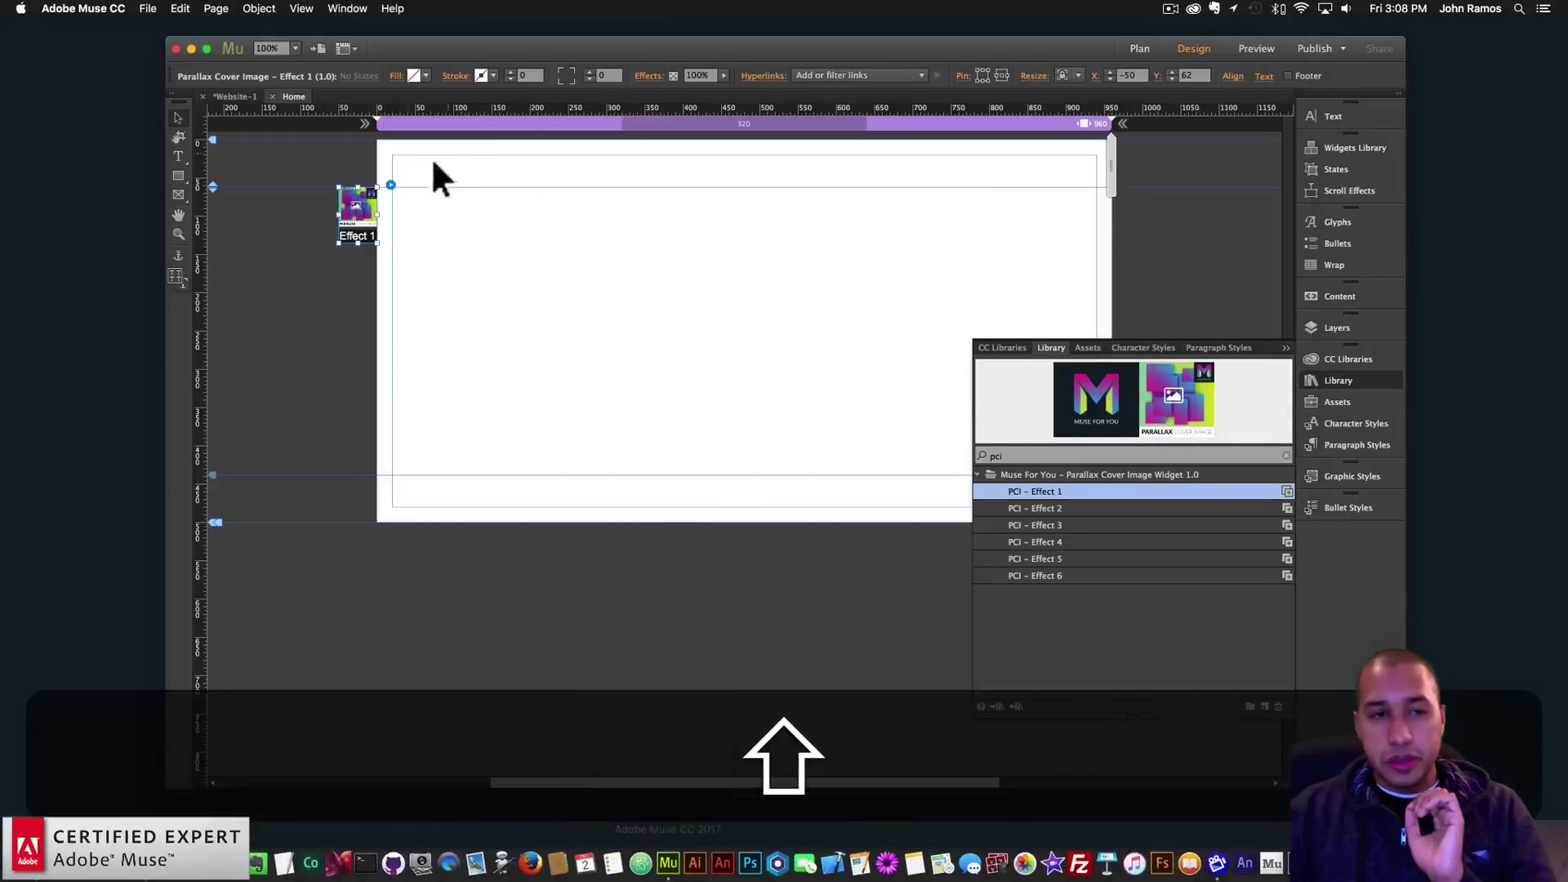
pyautogui.click(393, 183)
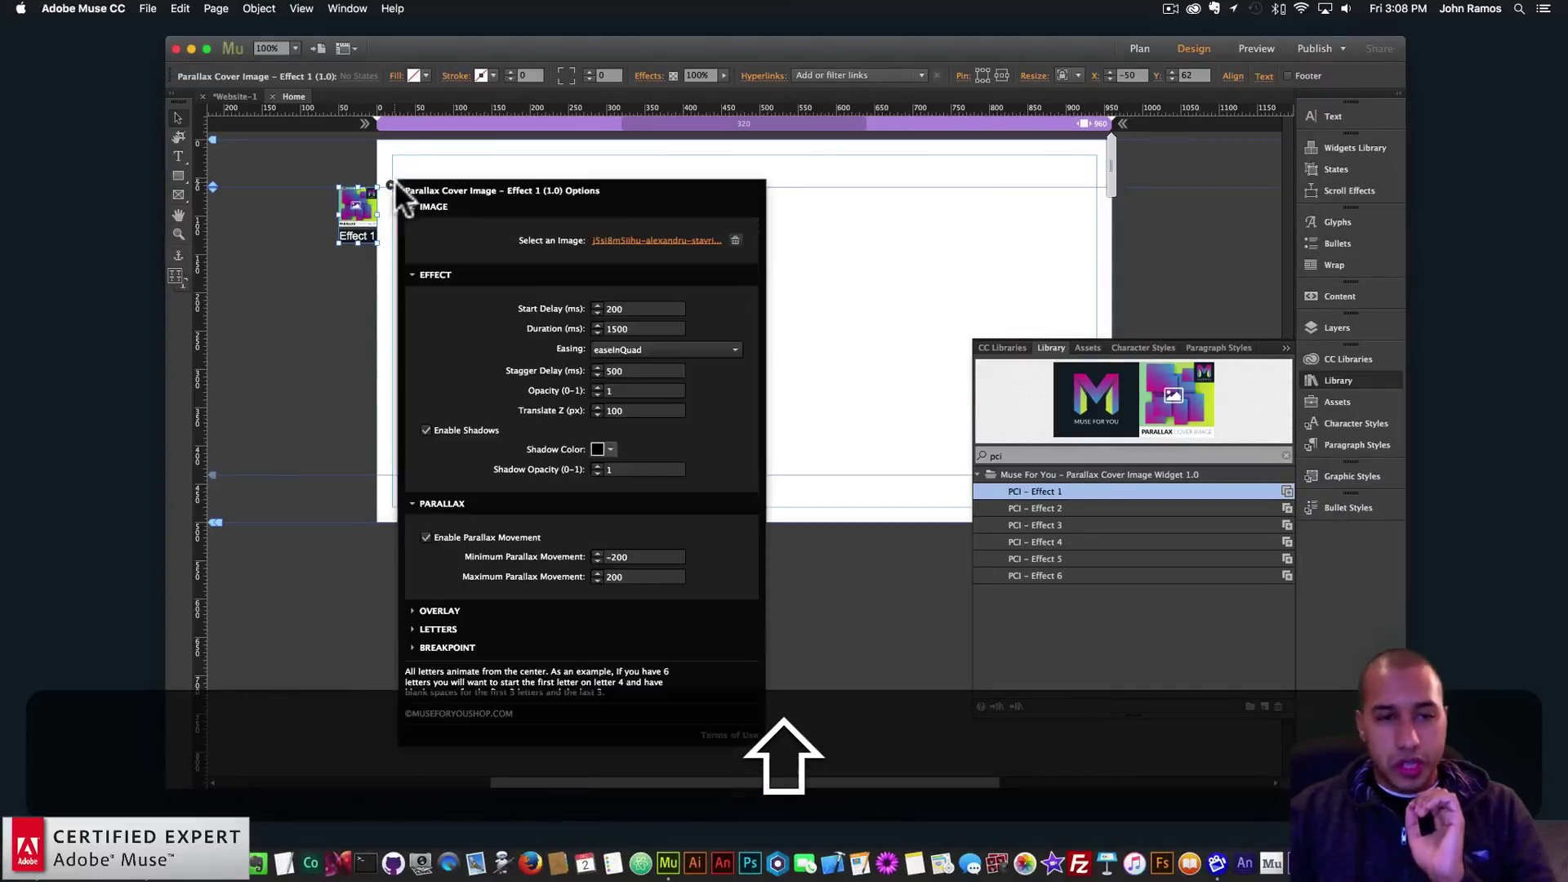
pyautogui.click(438, 629)
pyautogui.moveTo(650, 571); pyautogui.dragTo(561, 571)
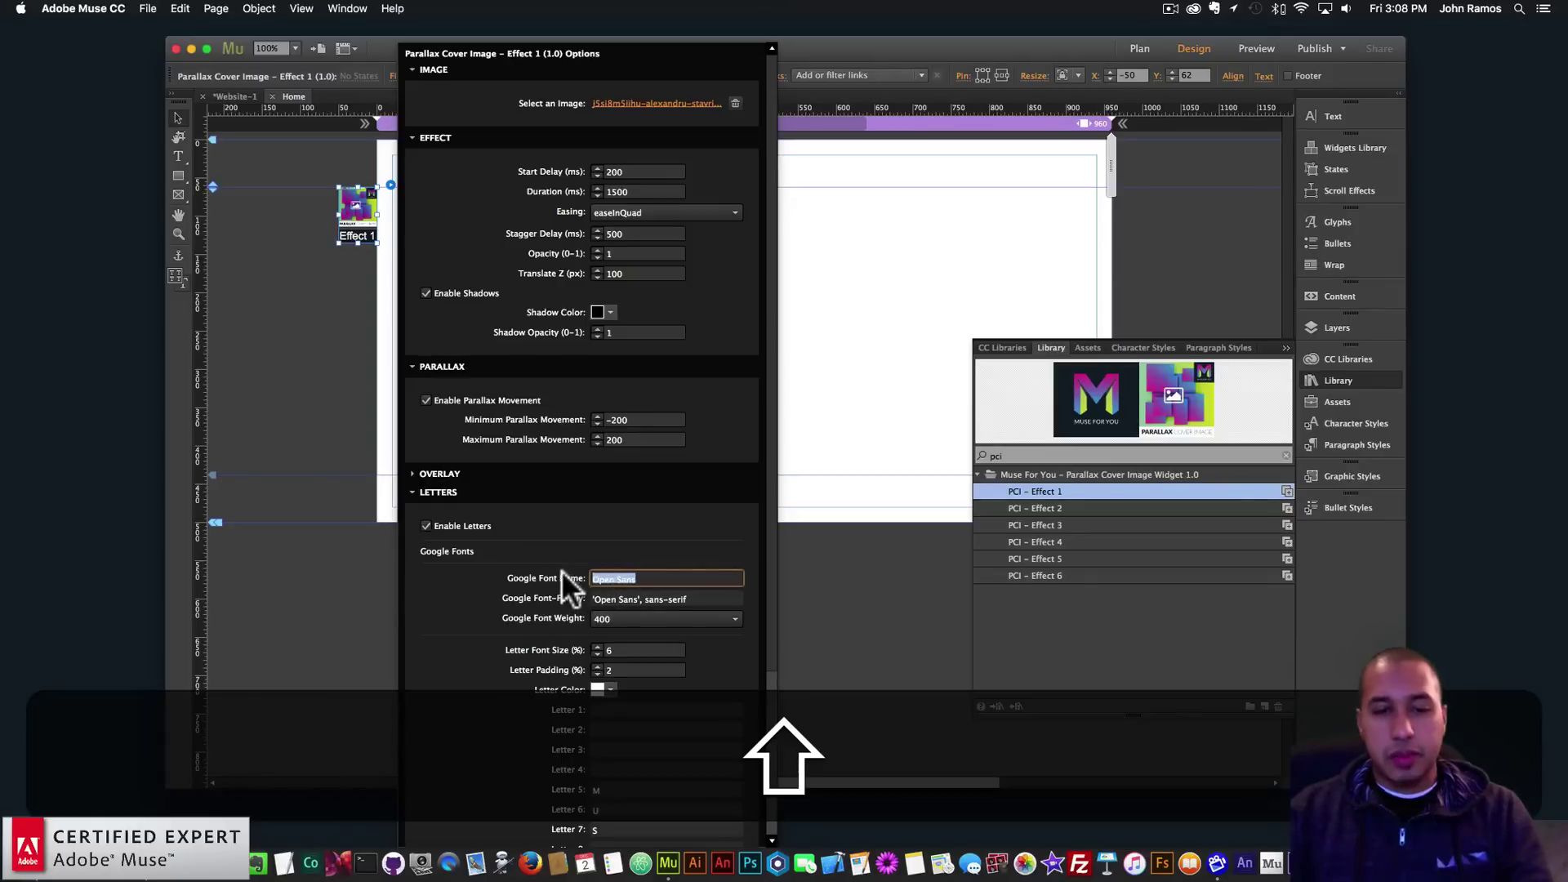
pyautogui.write('AE')
pyautogui.press('BackSpace')
pyautogui.write('ref Ruqaa')
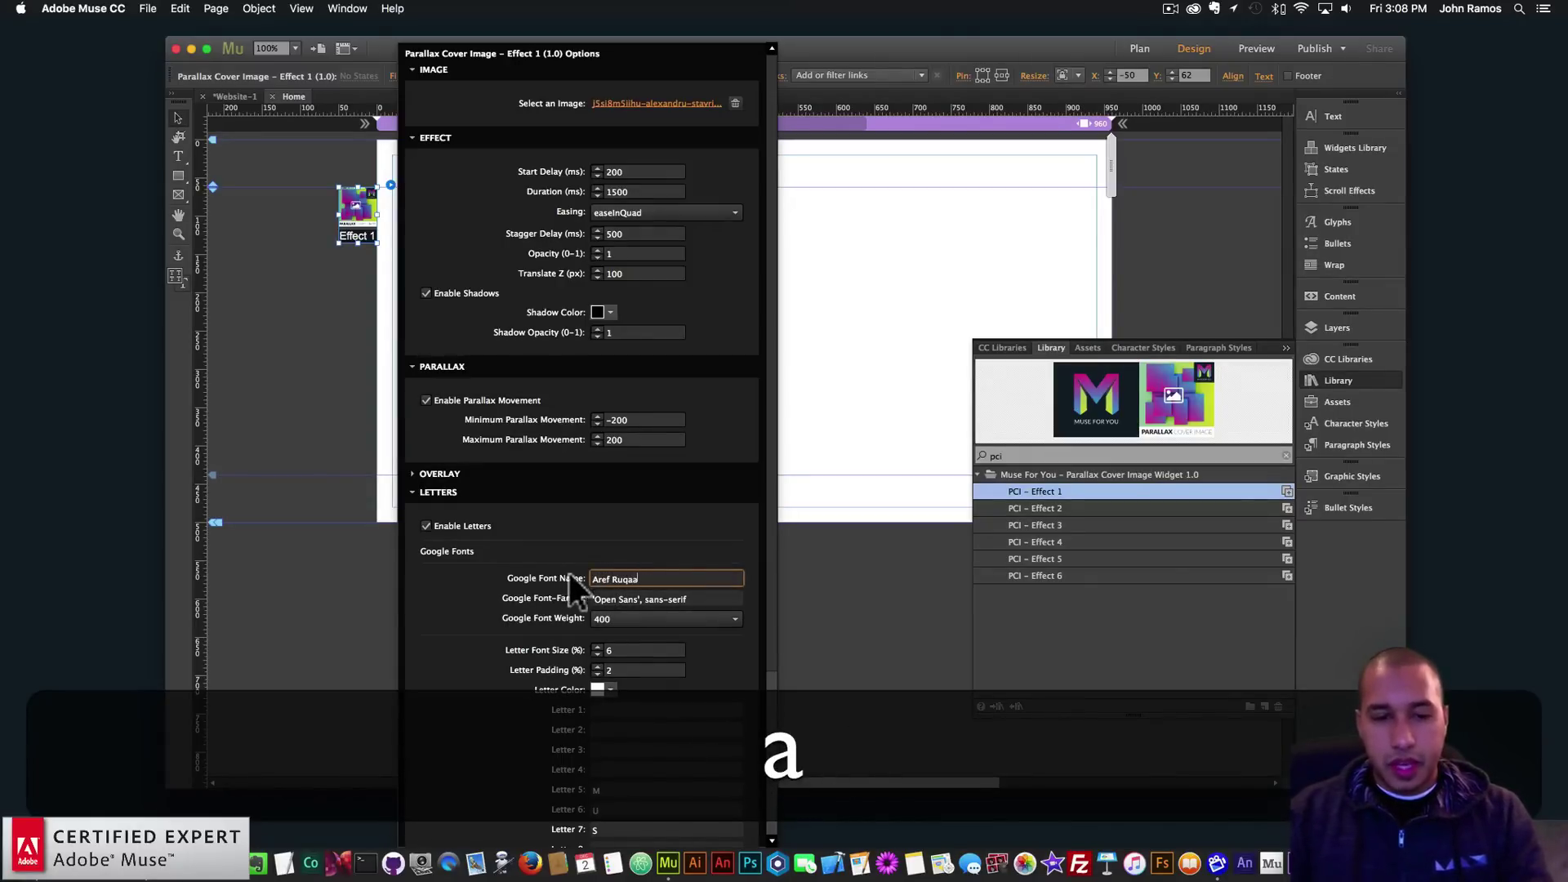
# Step: Replace Open Sans with Aref Ruqaa inside the quotes of the widget's Google Font-Family value
pyautogui.click(608, 601)
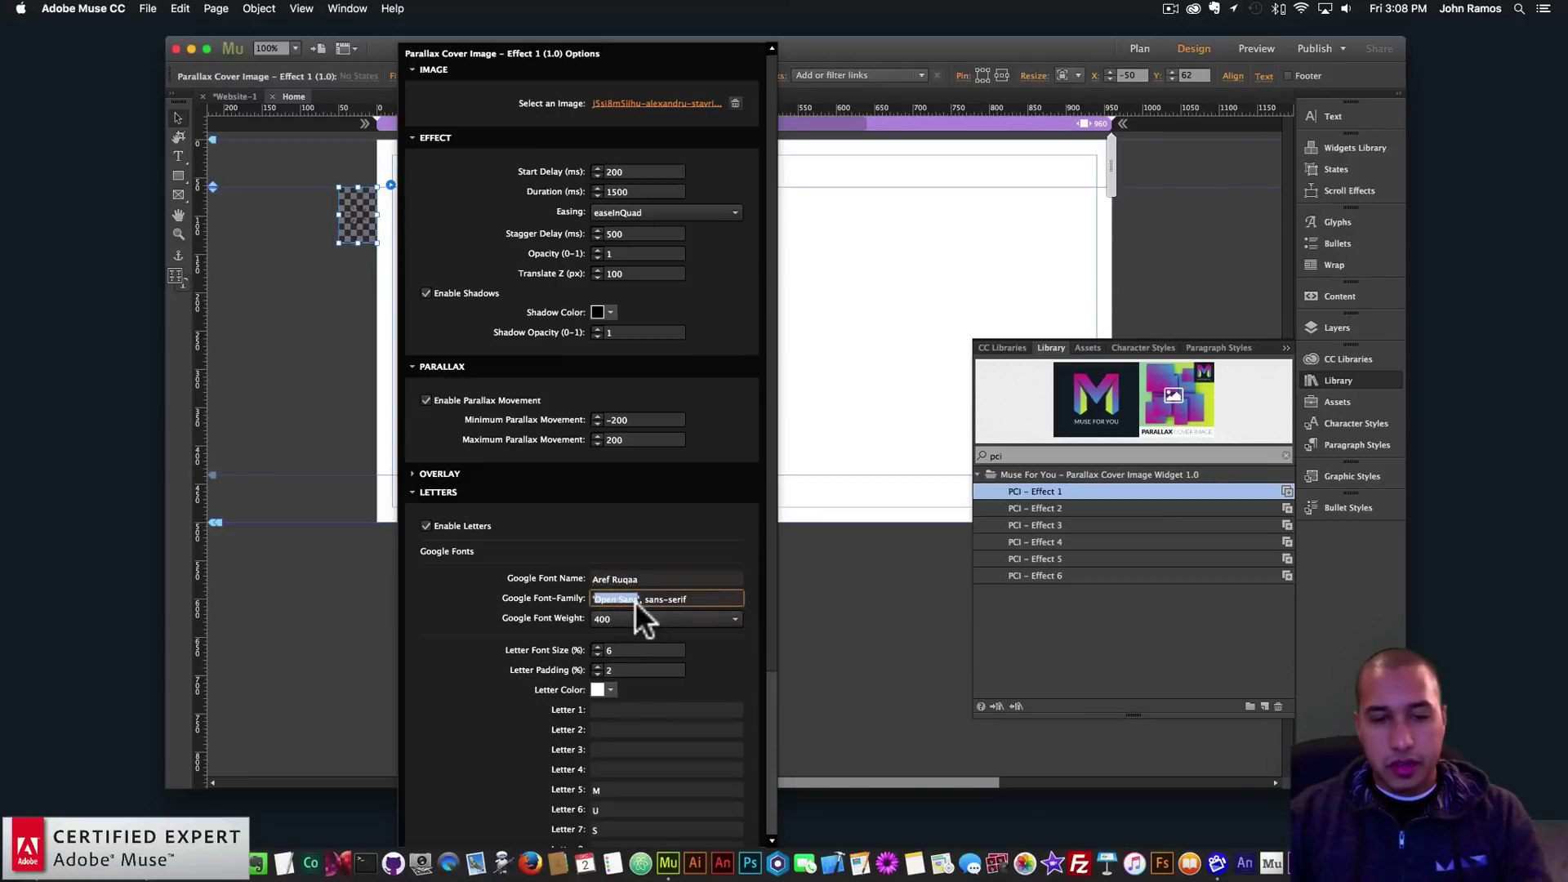
pyautogui.write('Aref Ru')
pyautogui.press('BackSpace')
pyautogui.write('uqaa')
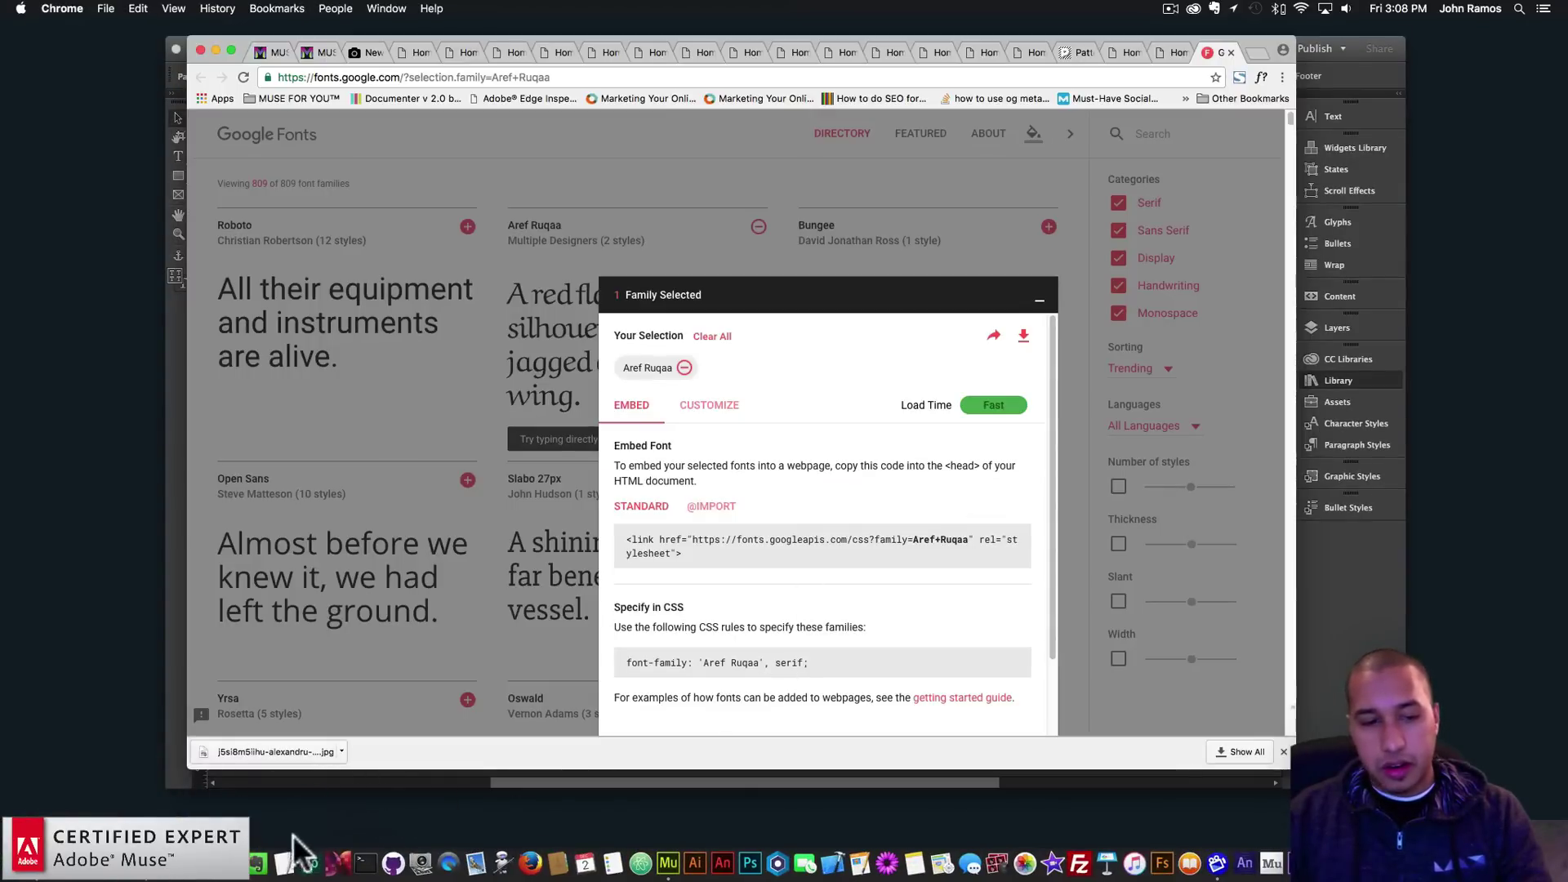
# Step: Back in Adobe Muse, change the fallback in the widget's Google Font-Family value to serif
pyautogui.click(683, 837)
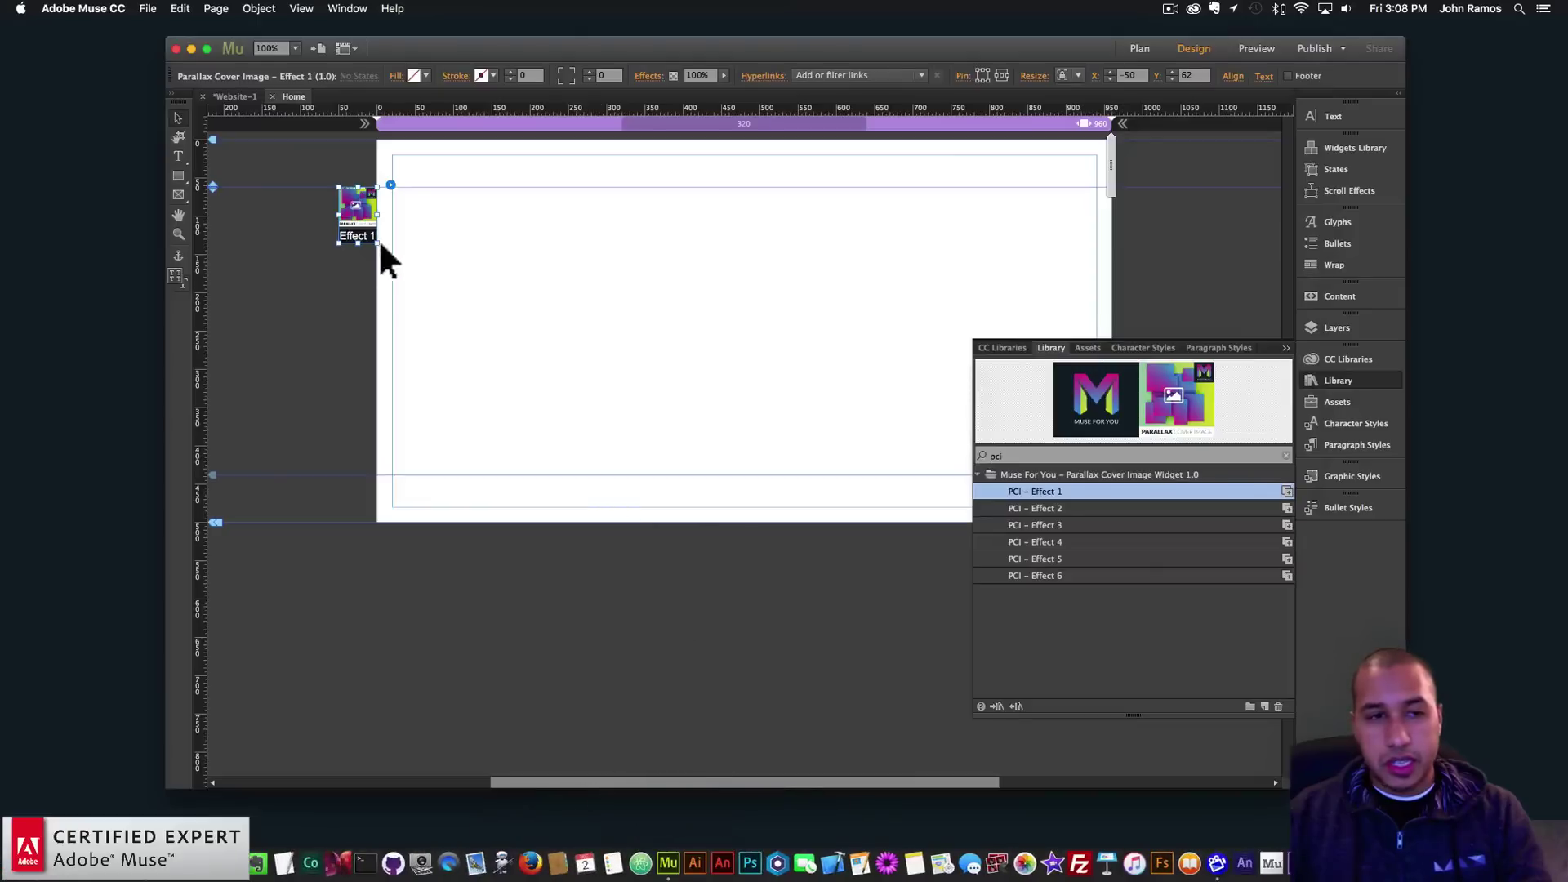
pyautogui.click(391, 185)
pyautogui.click(437, 630)
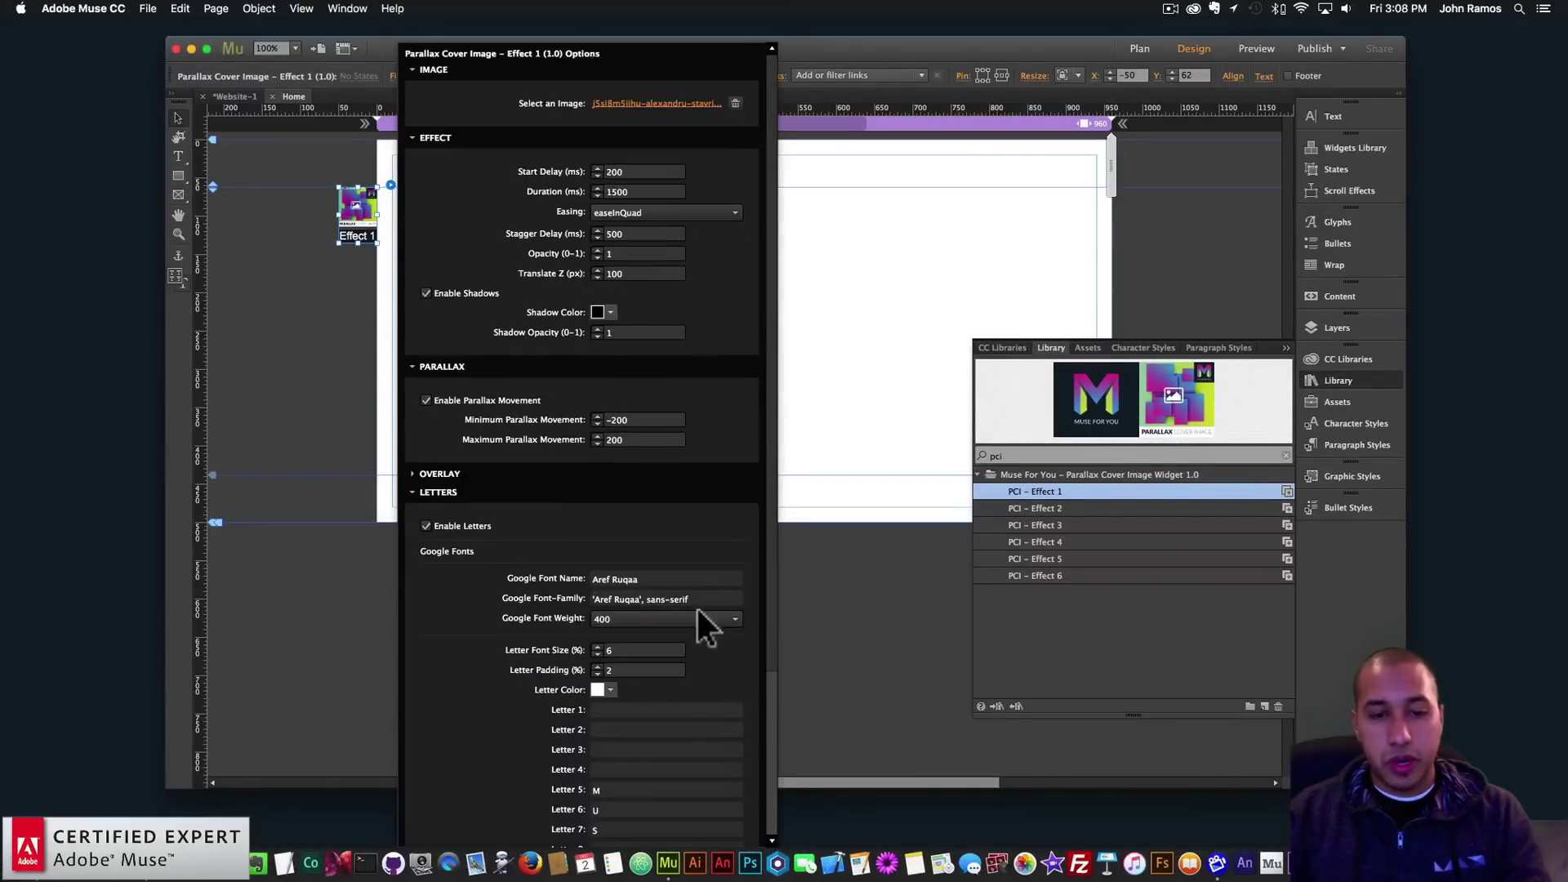
pyautogui.press('Right')
pyautogui.press('Right')
pyautogui.press('BackSpace')
pyautogui.press('BackSpace')
pyautogui.press('BackSpace')
pyautogui.press('BackSpace')
pyautogui.press('BackSpace')
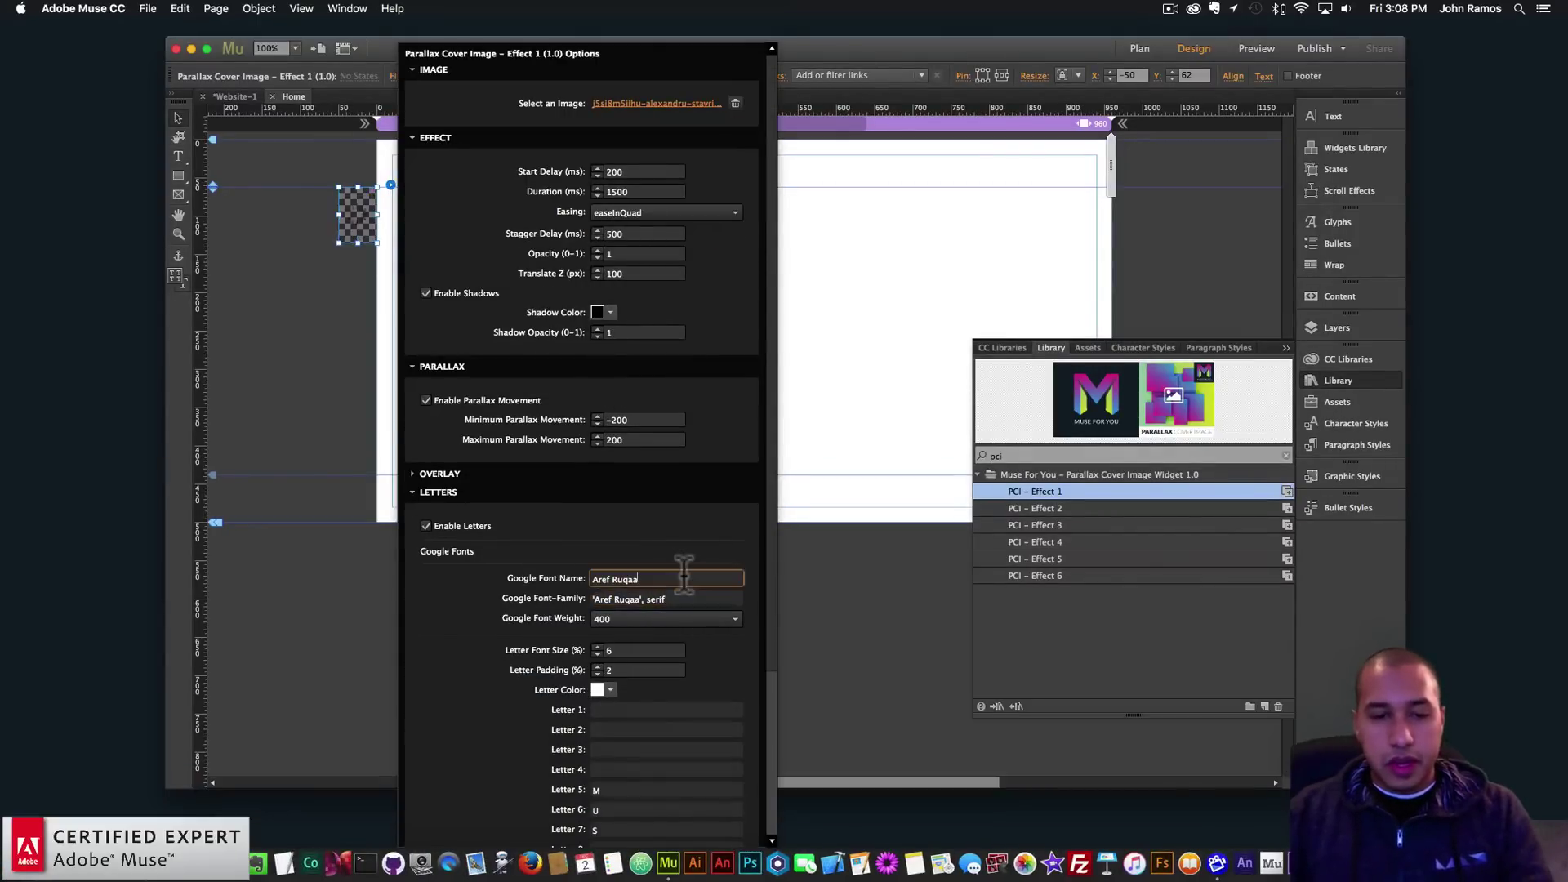
# Step: Preview the page in the browser to check the letters' new font, and return to Adobe Muse
pyautogui.click(864, 372)
pyautogui.click(151, 20)
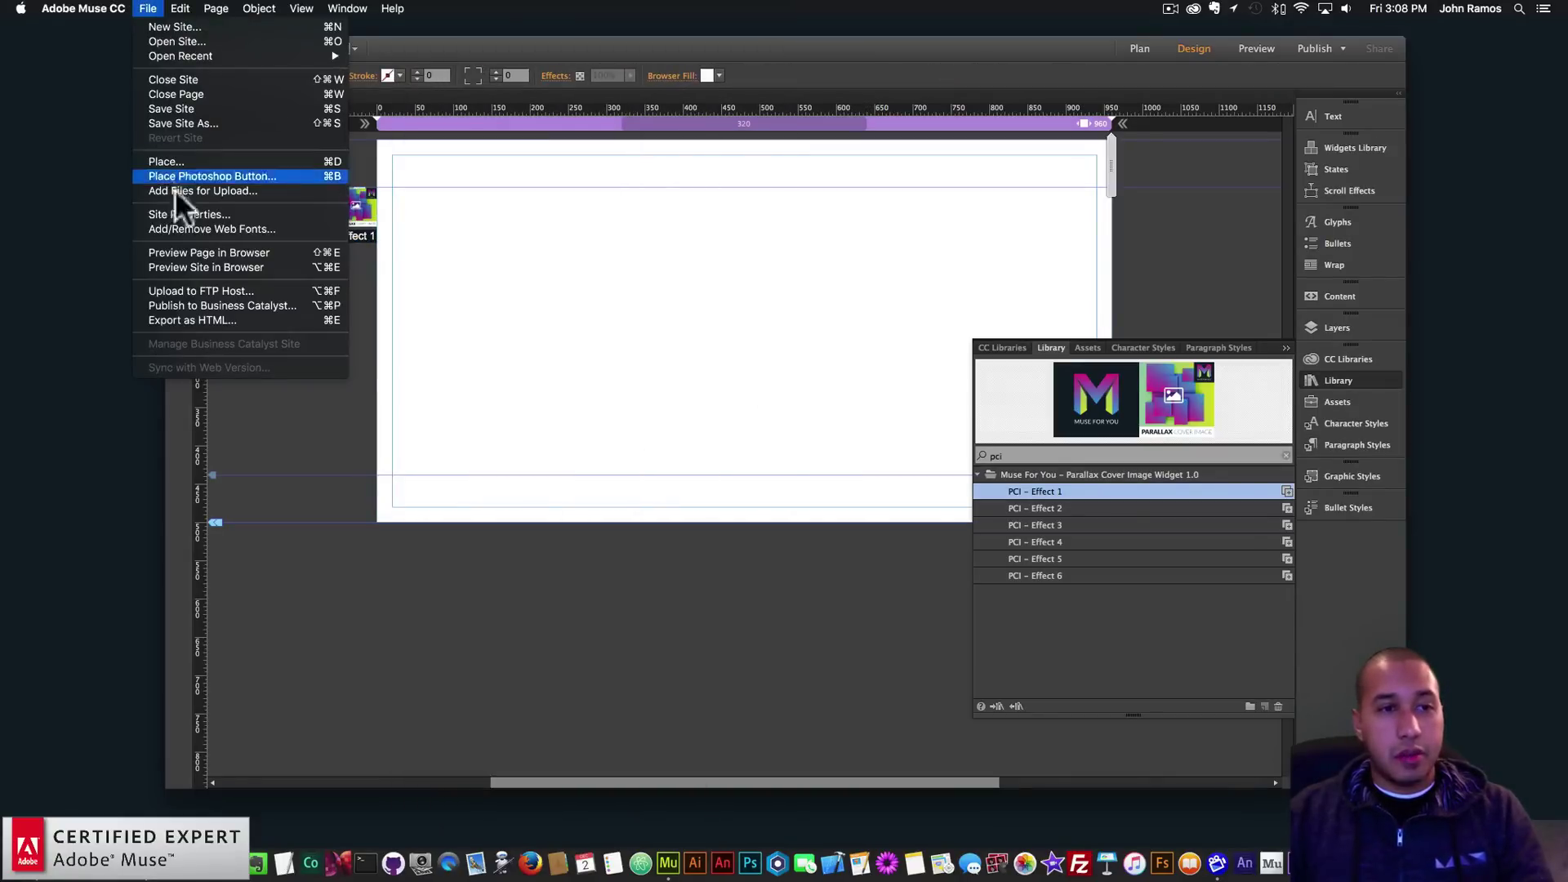
pyautogui.click(193, 252)
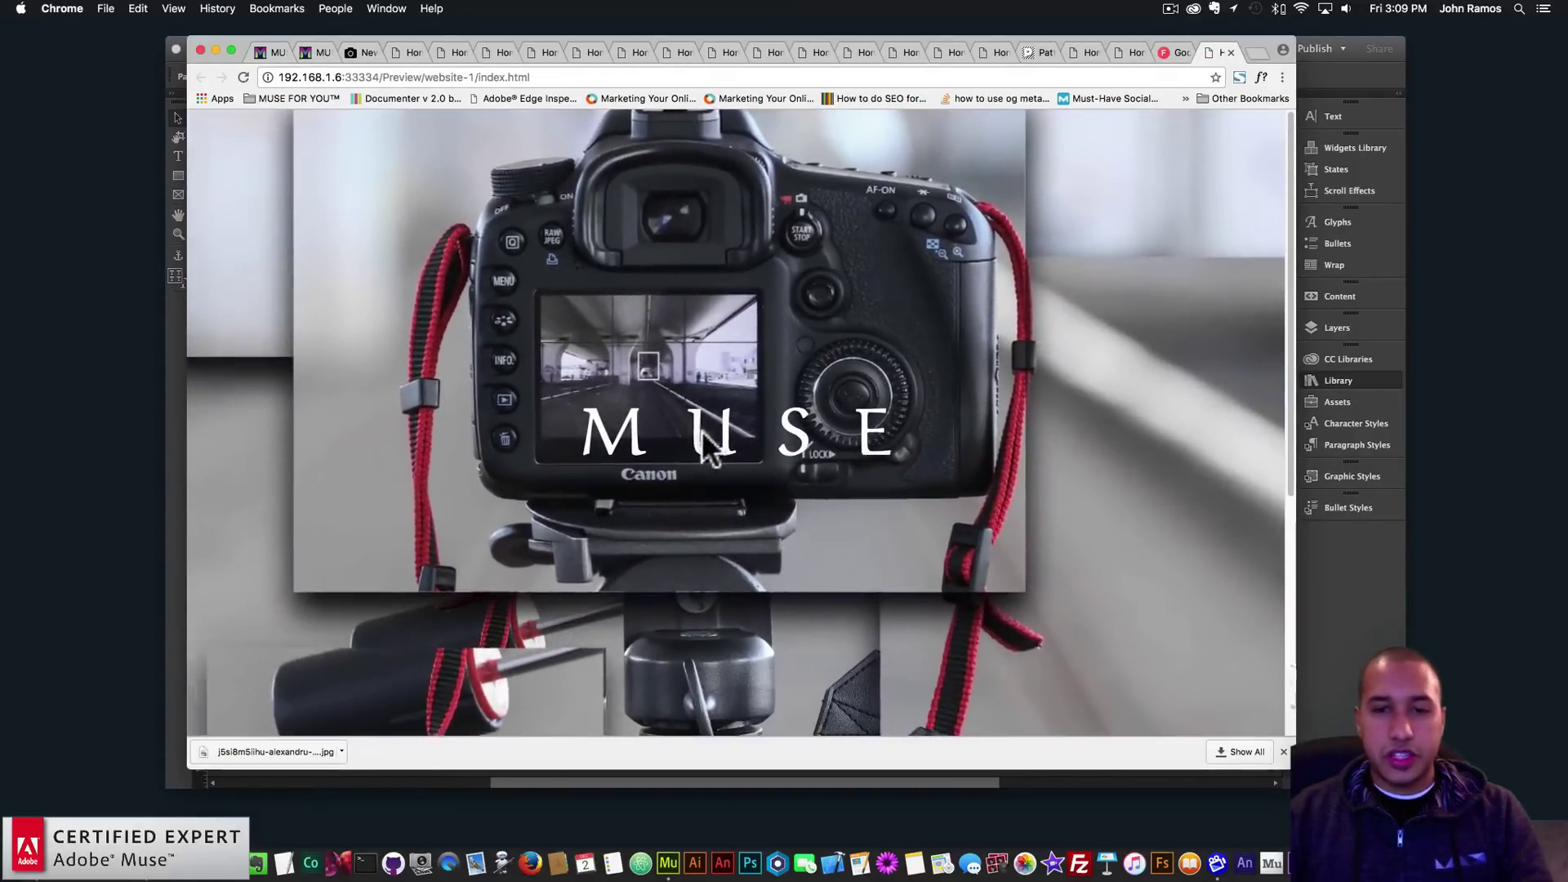
pyautogui.click(1328, 617)
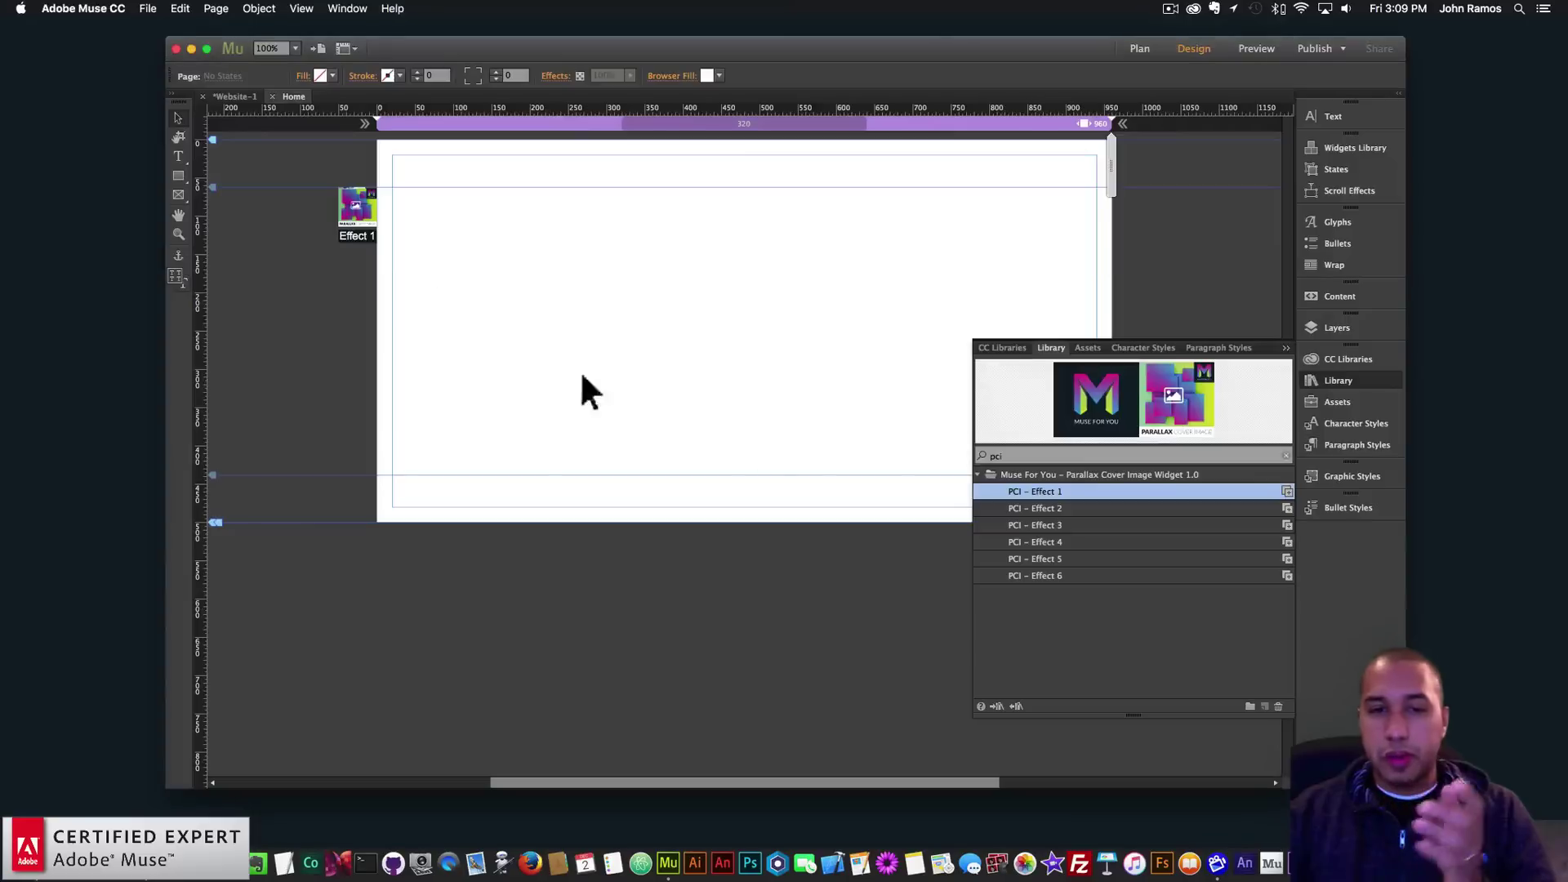
pyautogui.click(361, 194)
pyautogui.click(390, 185)
pyautogui.click(326, 547)
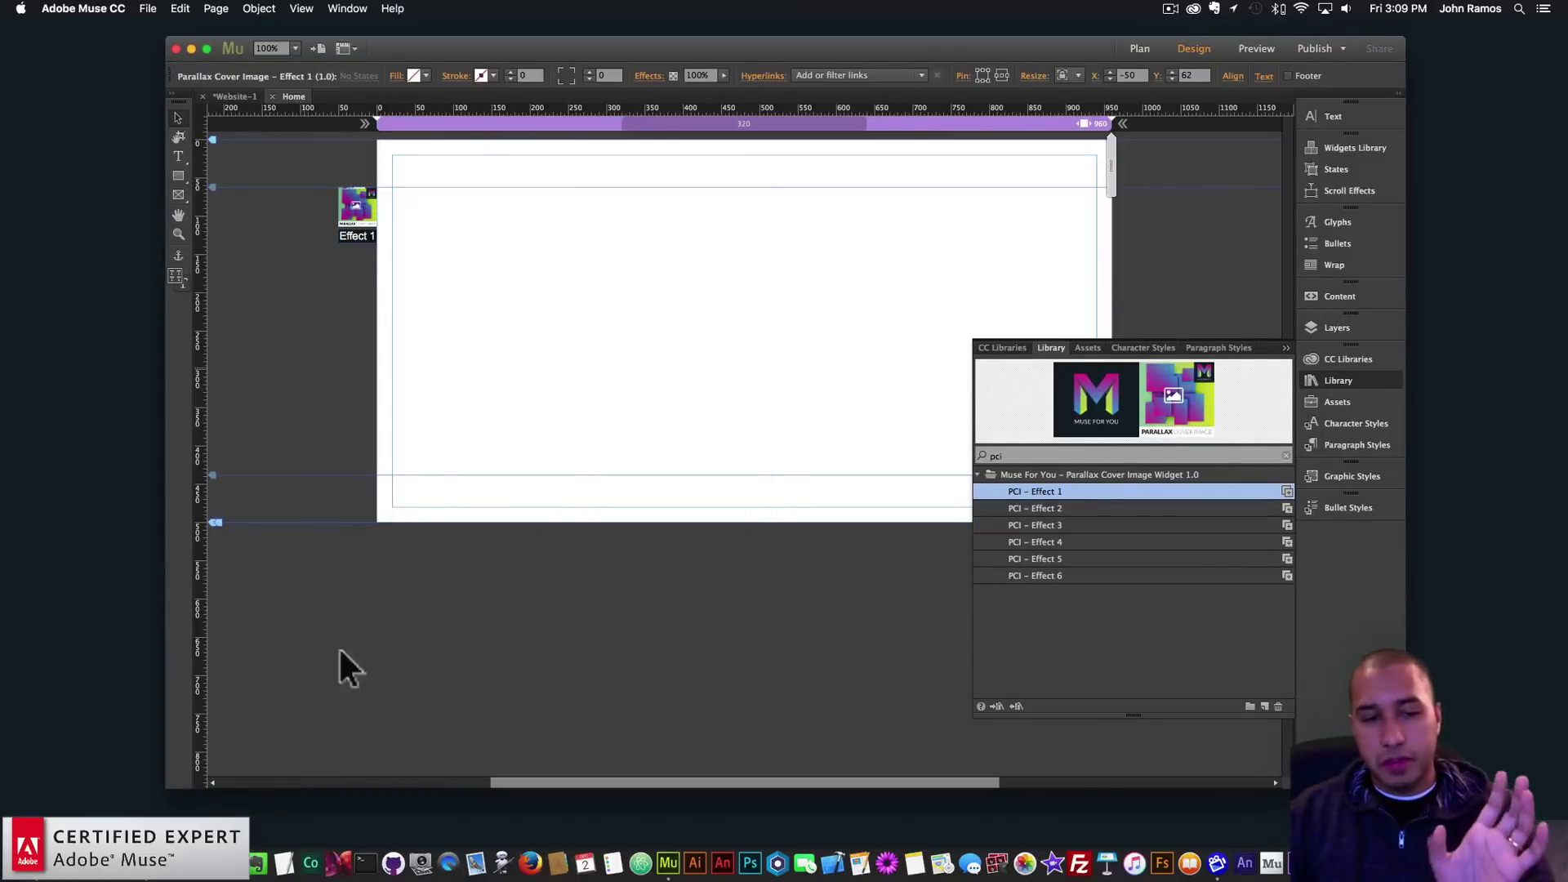
# Step: Switch to Chrome and copy the font-family value 'Aref Ruqaa', serif from the Google Fonts embed details
pyautogui.click(167, 861)
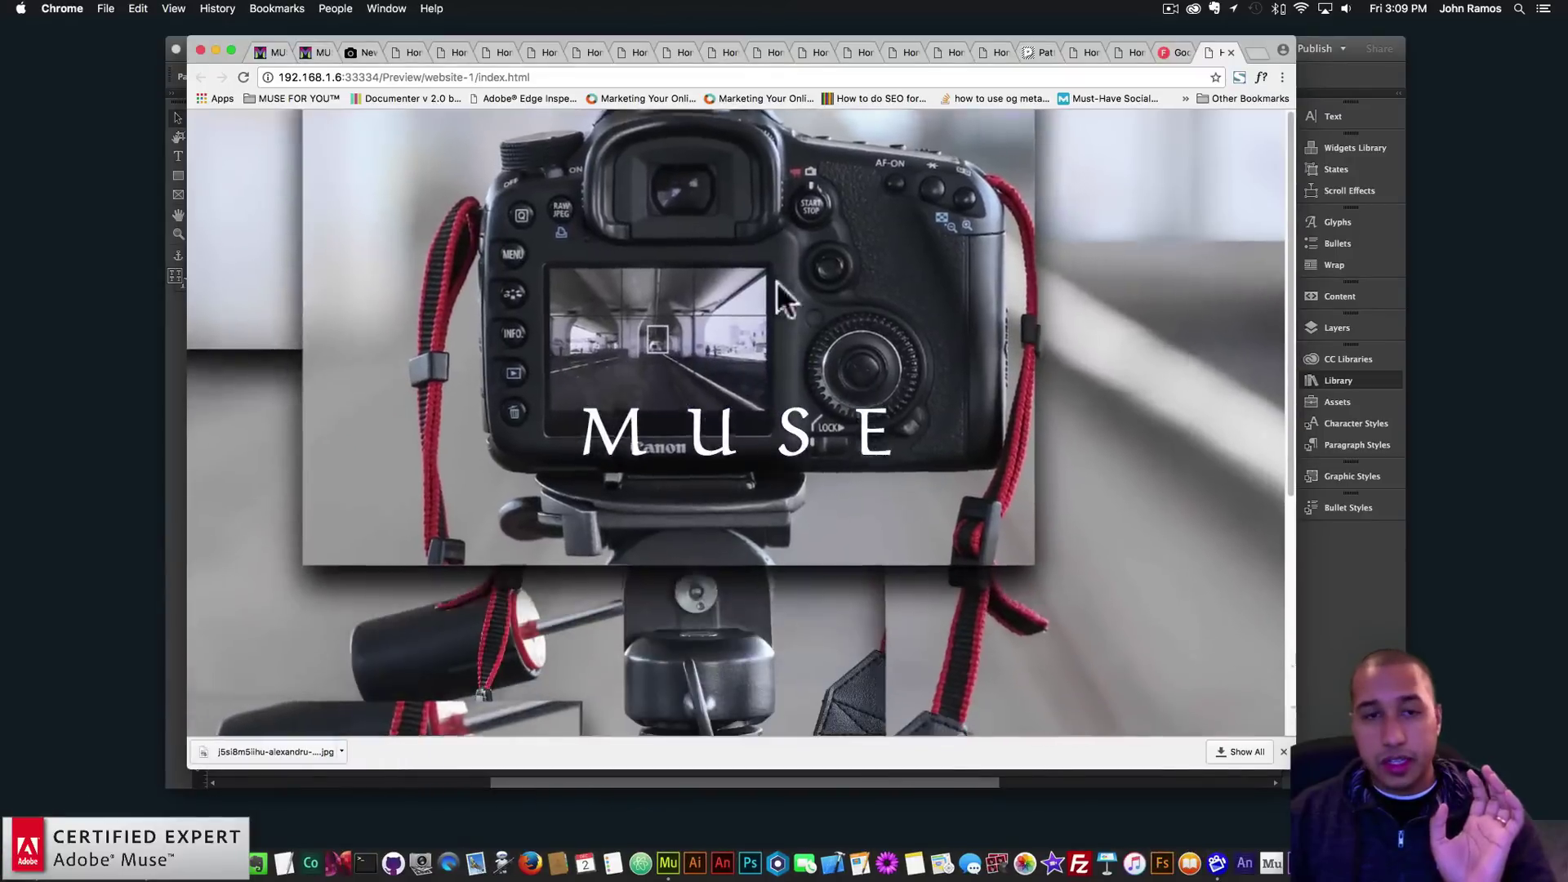
pyautogui.click(1170, 52)
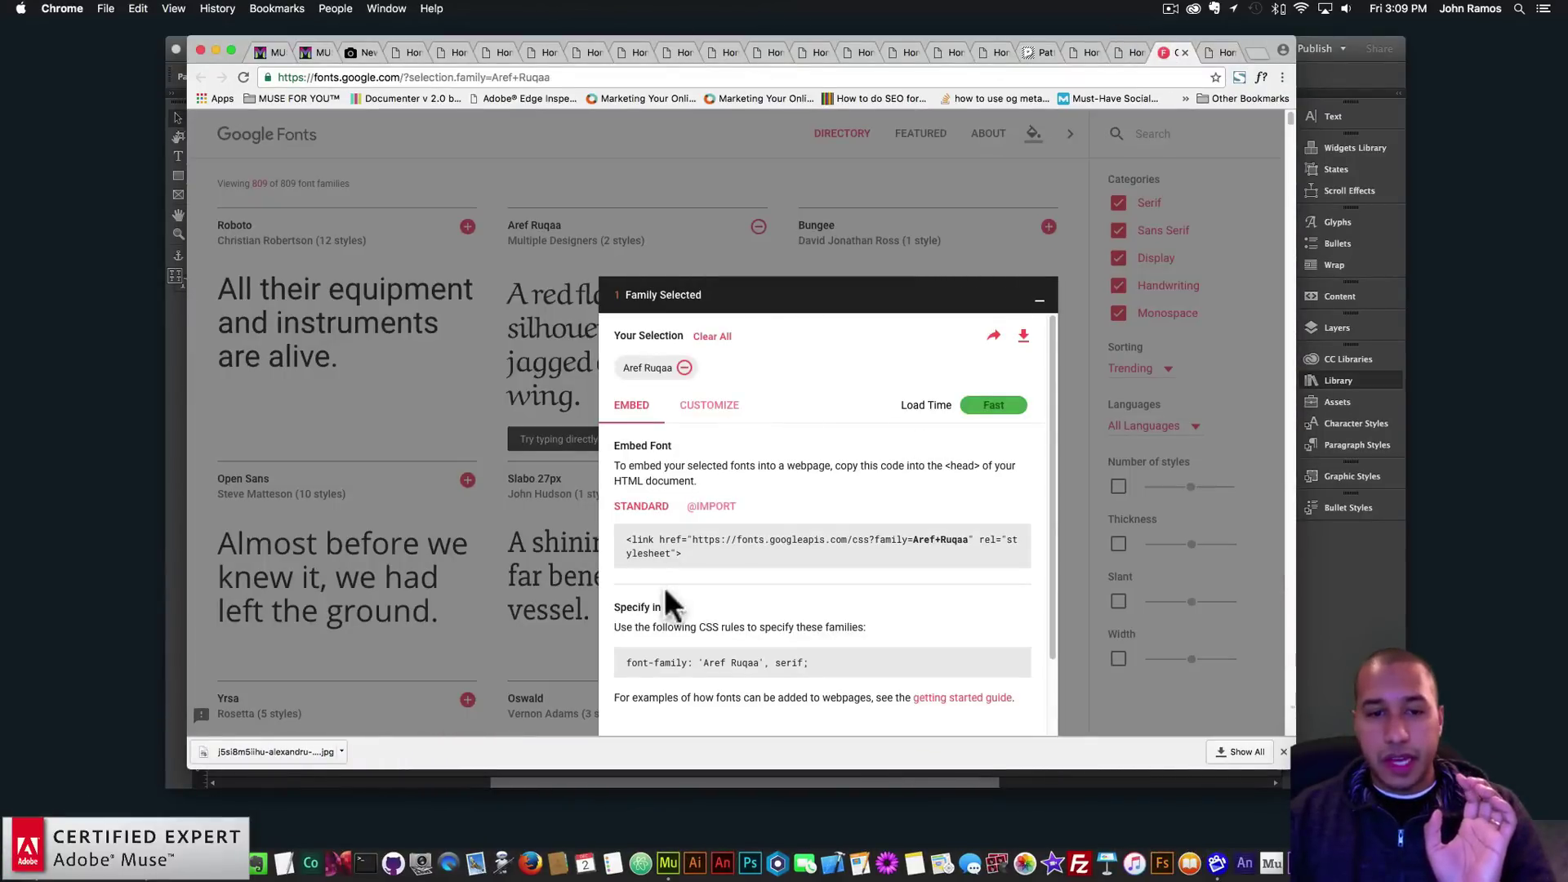
pyautogui.click(526, 326)
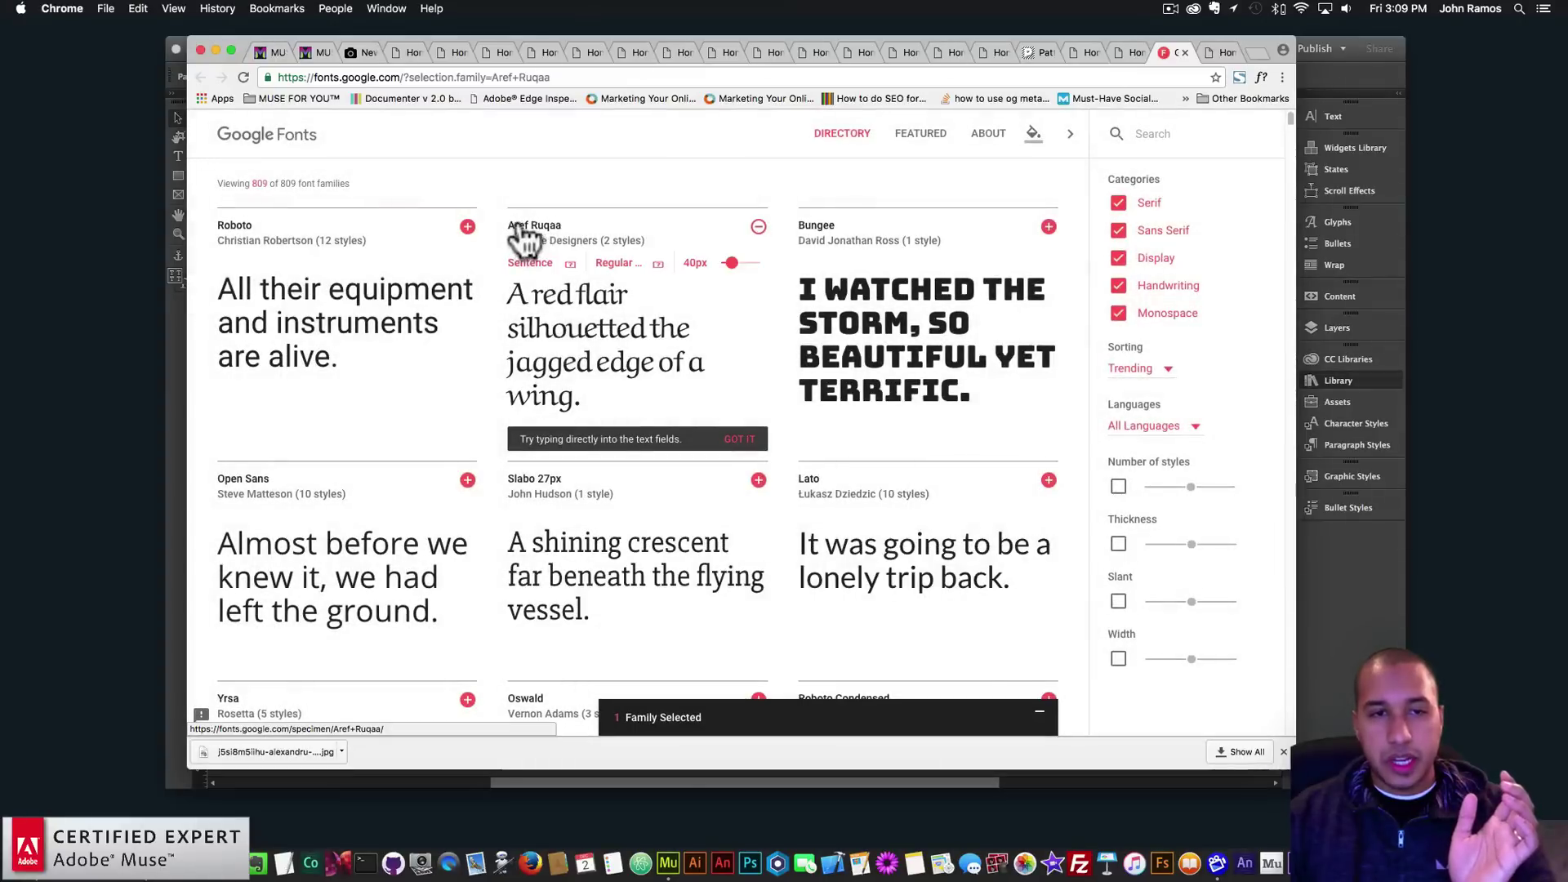
pyautogui.click(672, 729)
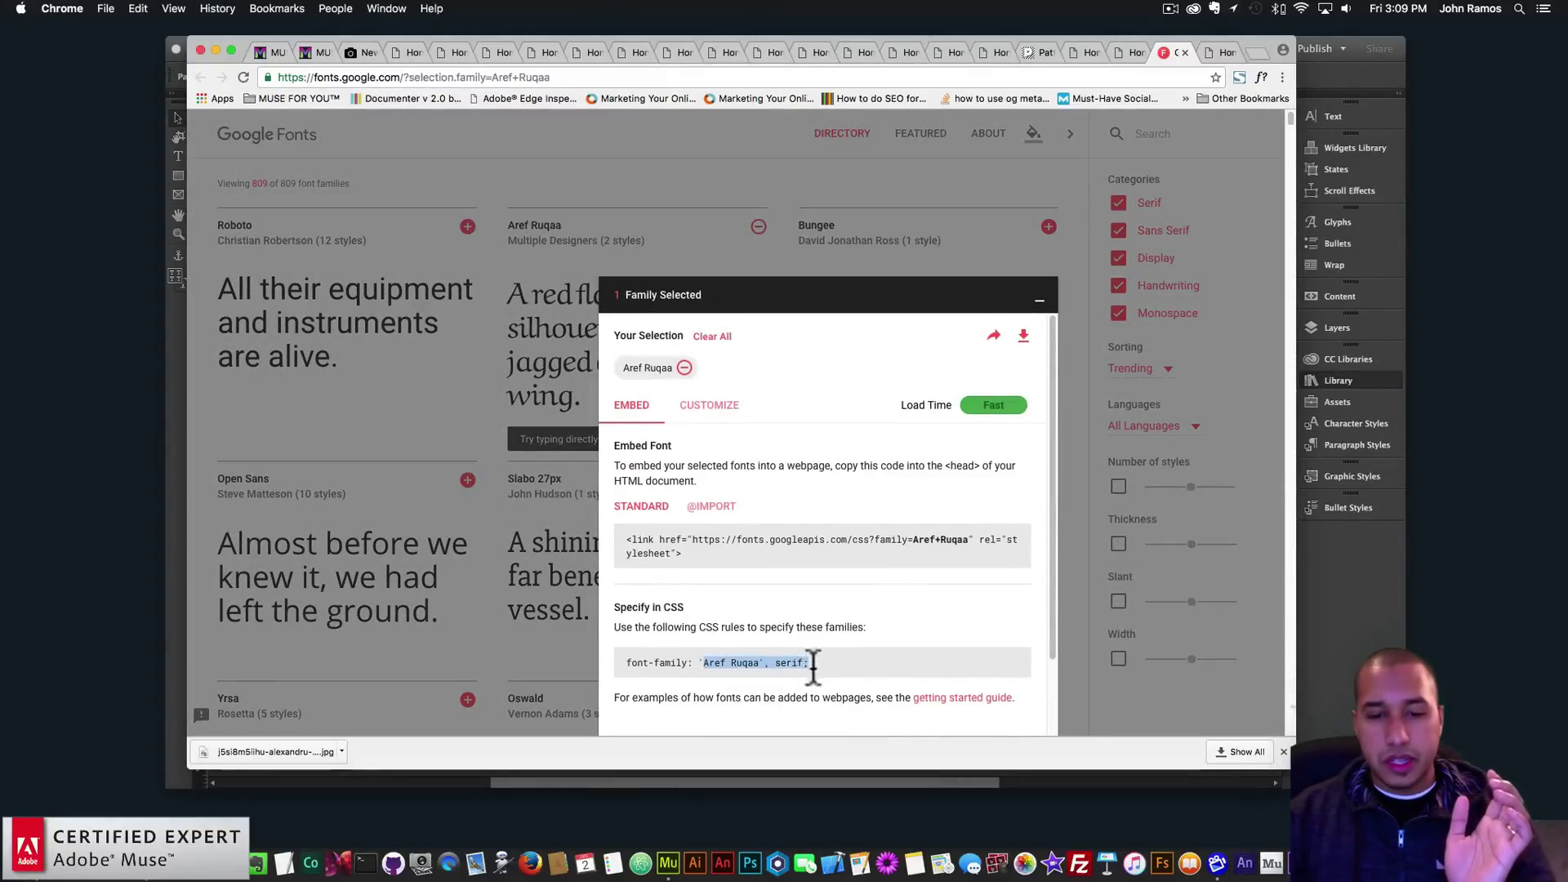
pyautogui.moveTo(800, 662); pyautogui.dragTo(795, 657)
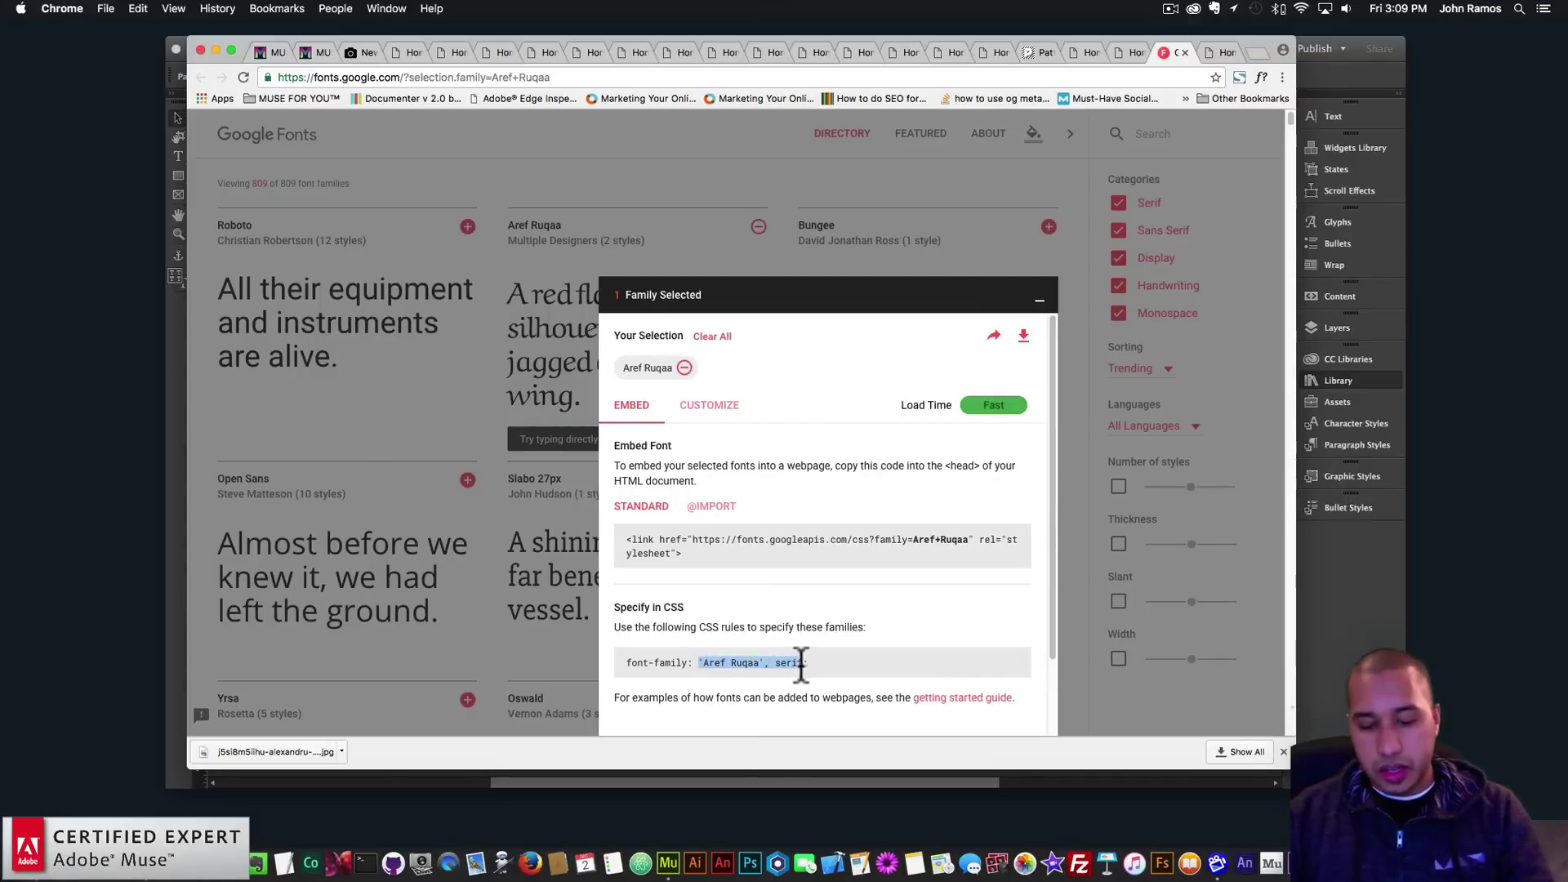
pyautogui.moveTo(800, 662); pyautogui.dragTo(870, 684)
pyautogui.press('super+c')
# Step: Return to Adobe Muse and replace the Effect 1 widget's Google Font-Family with the copied value
pyautogui.click(668, 863)
pyautogui.click(363, 200)
pyautogui.click(391, 184)
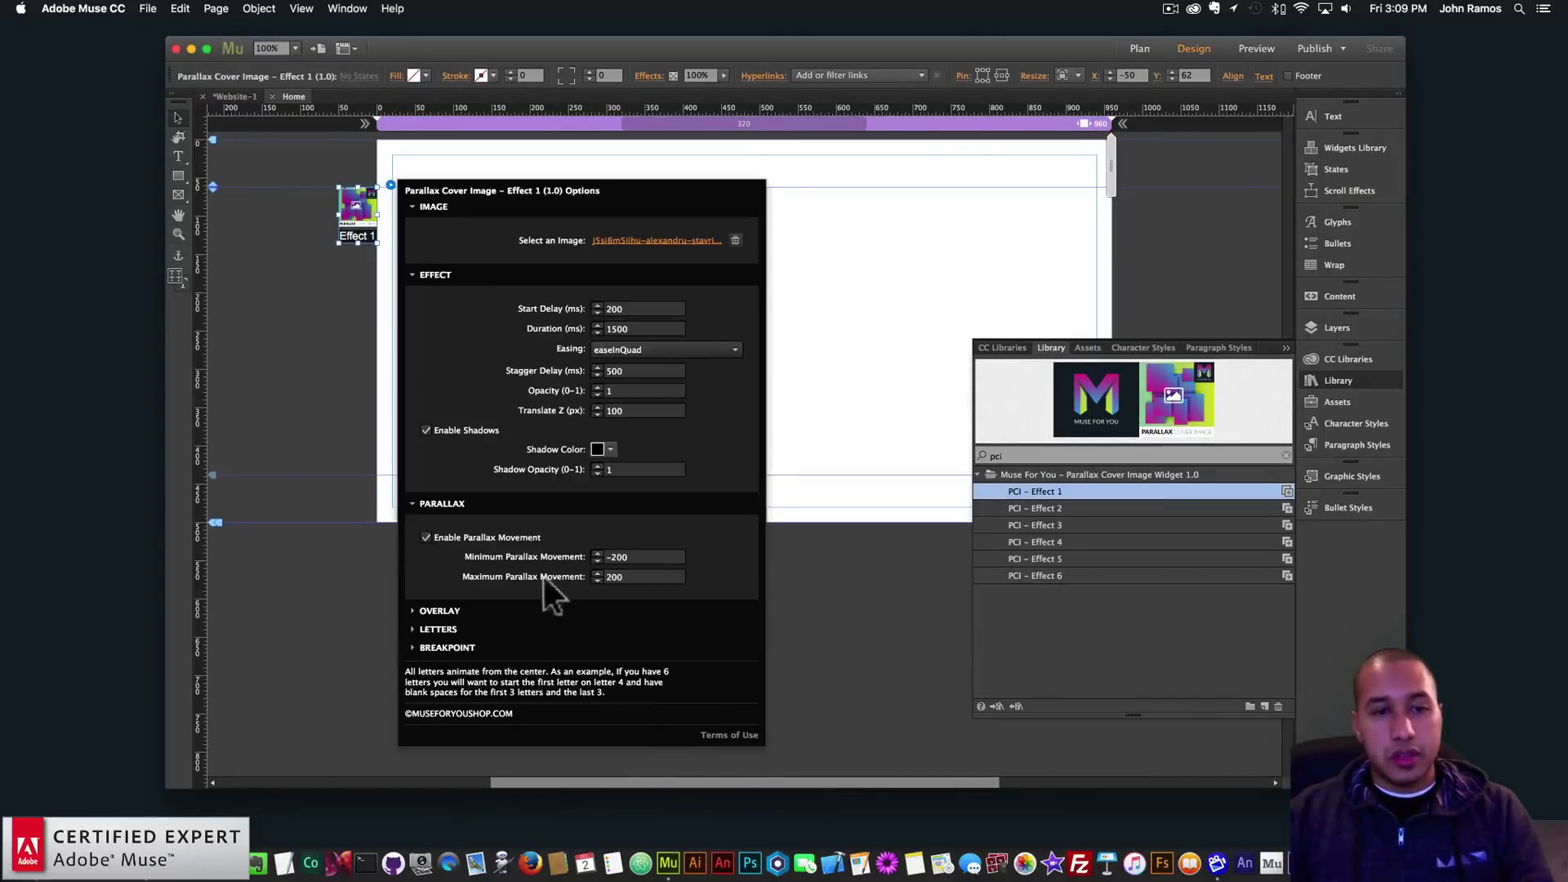
pyautogui.click(438, 628)
pyautogui.press('super+a')
pyautogui.press('super+v')
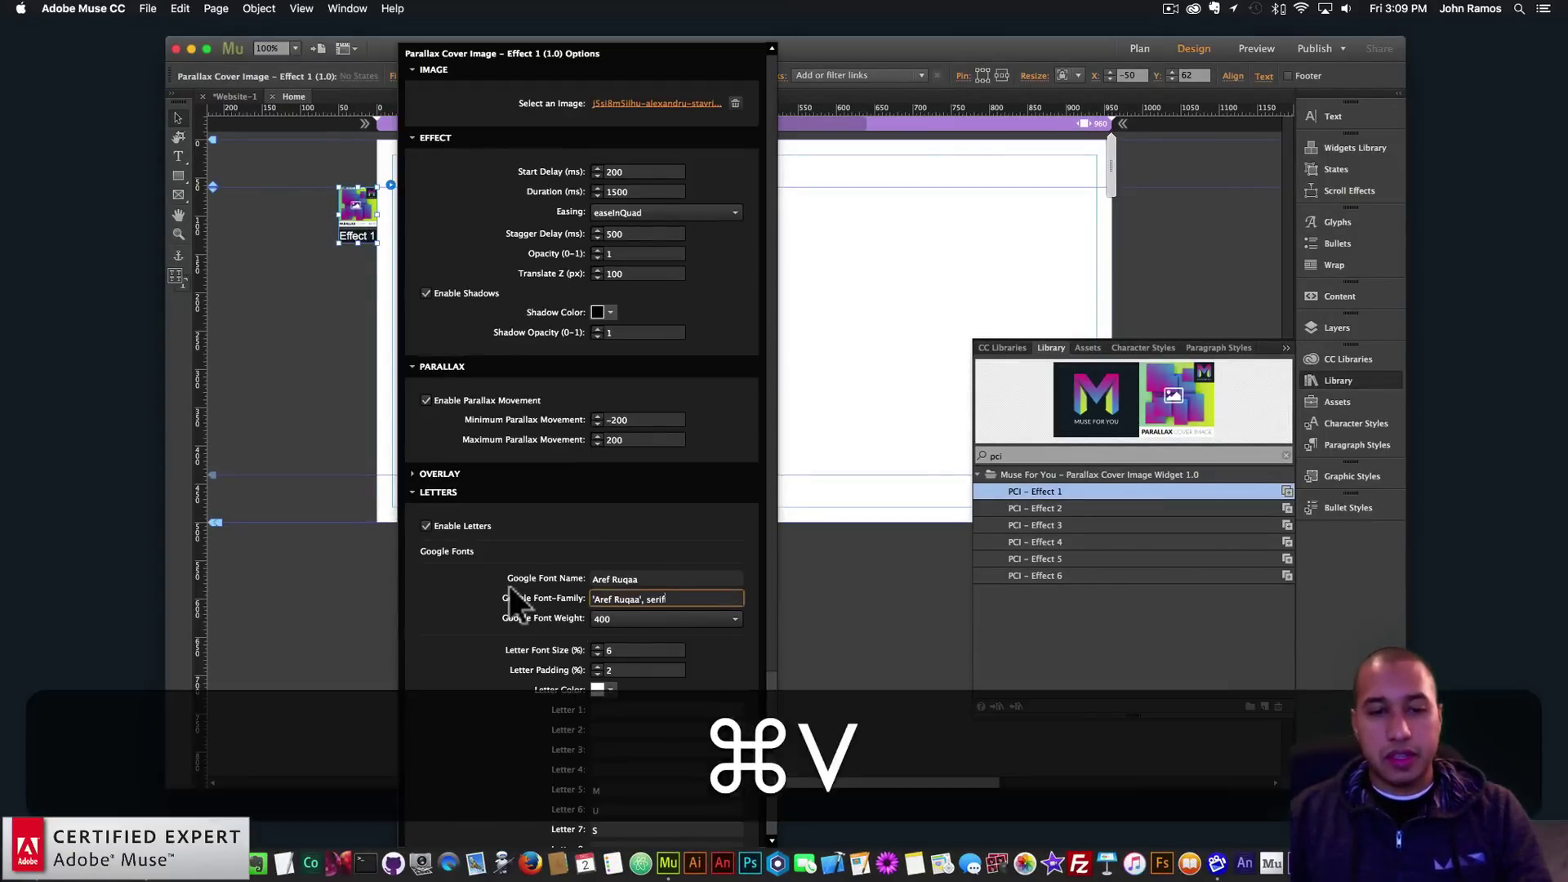
pyautogui.press('super+Return')
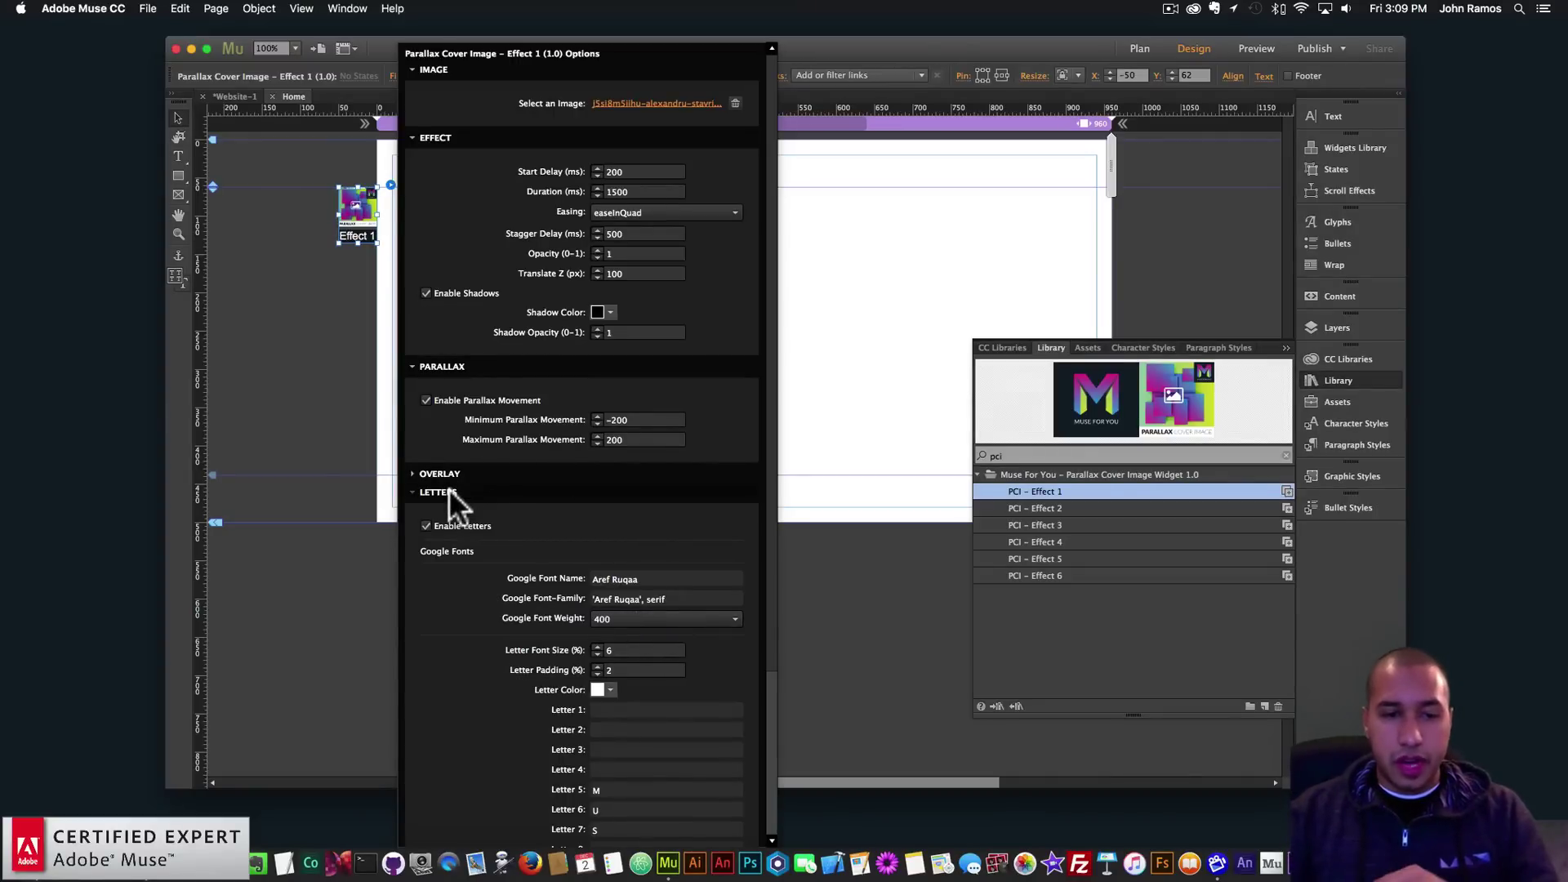
# Step: Set the widget's Letter Color to light blue and preview the page in the browser
pyautogui.scroll(-5, 581, 576)
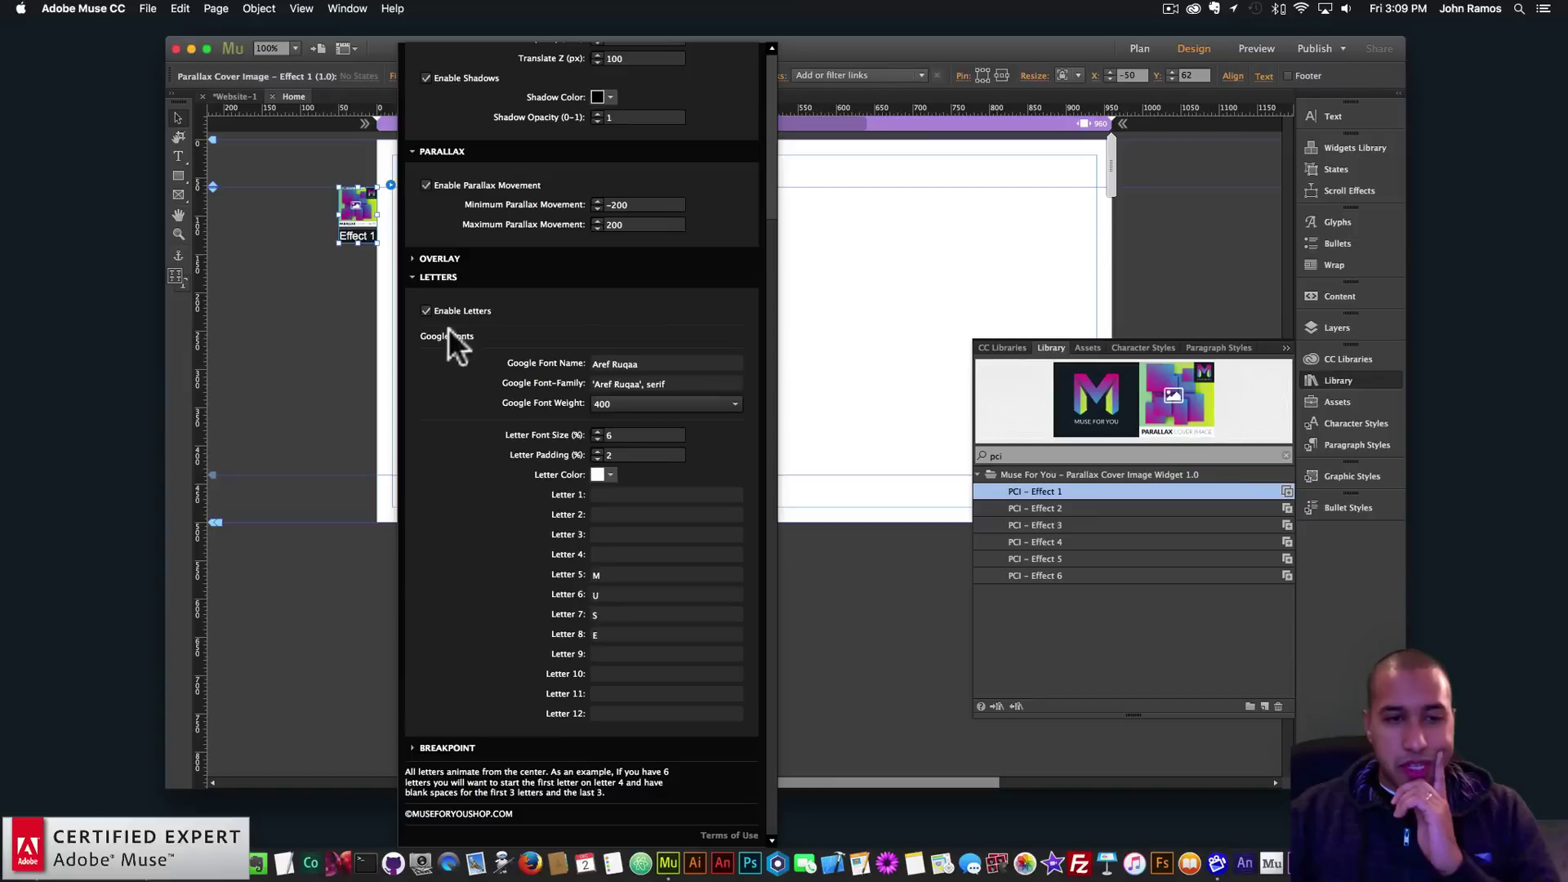
pyautogui.click(609, 475)
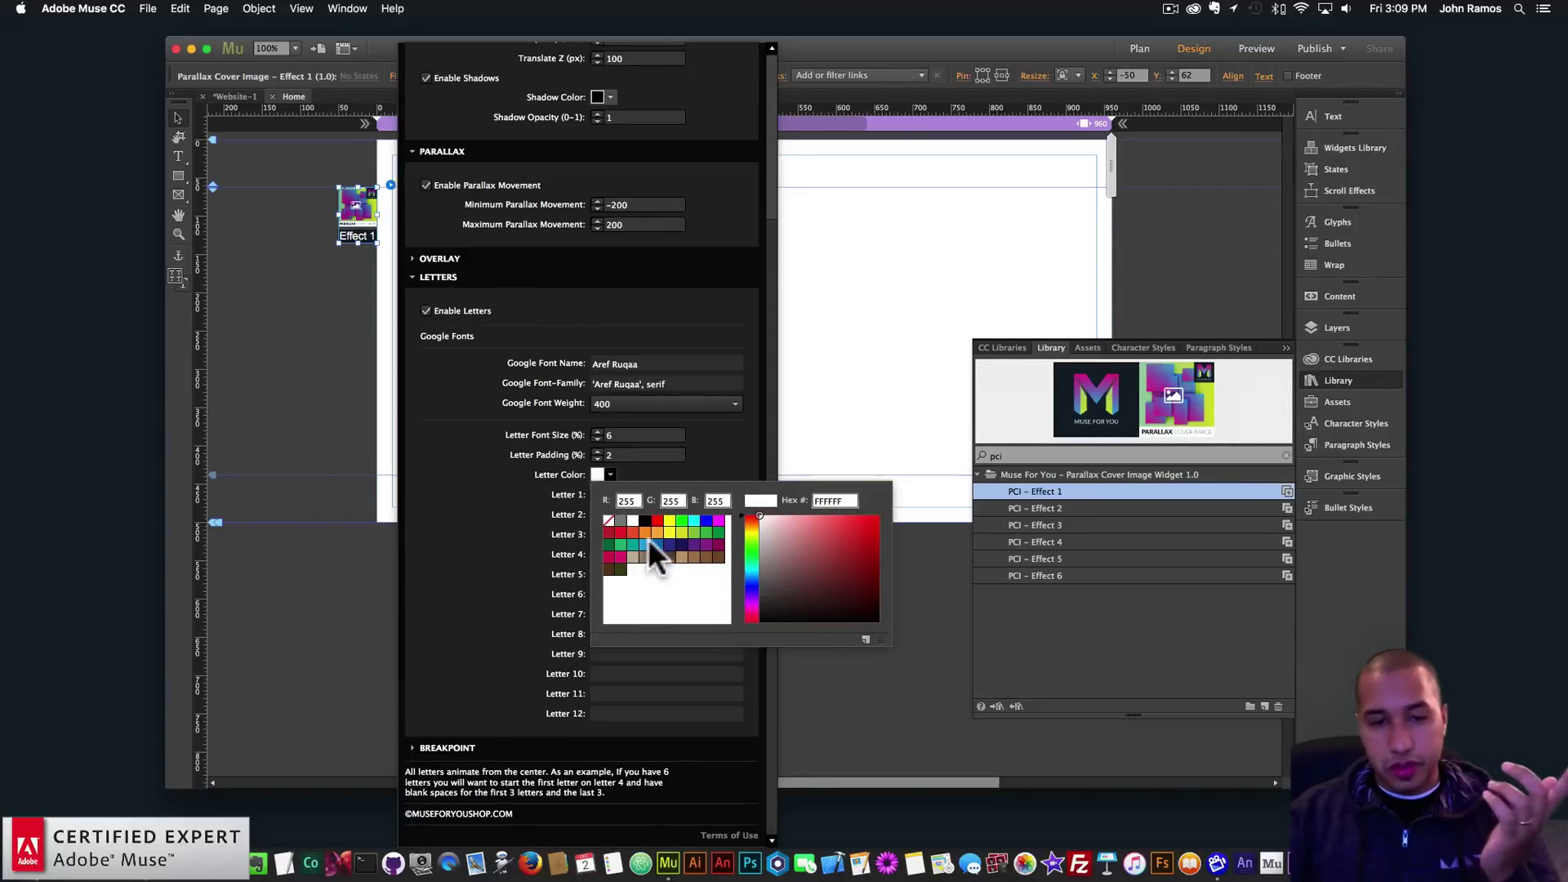
pyautogui.click(645, 541)
pyautogui.click(269, 163)
pyautogui.click(148, 8)
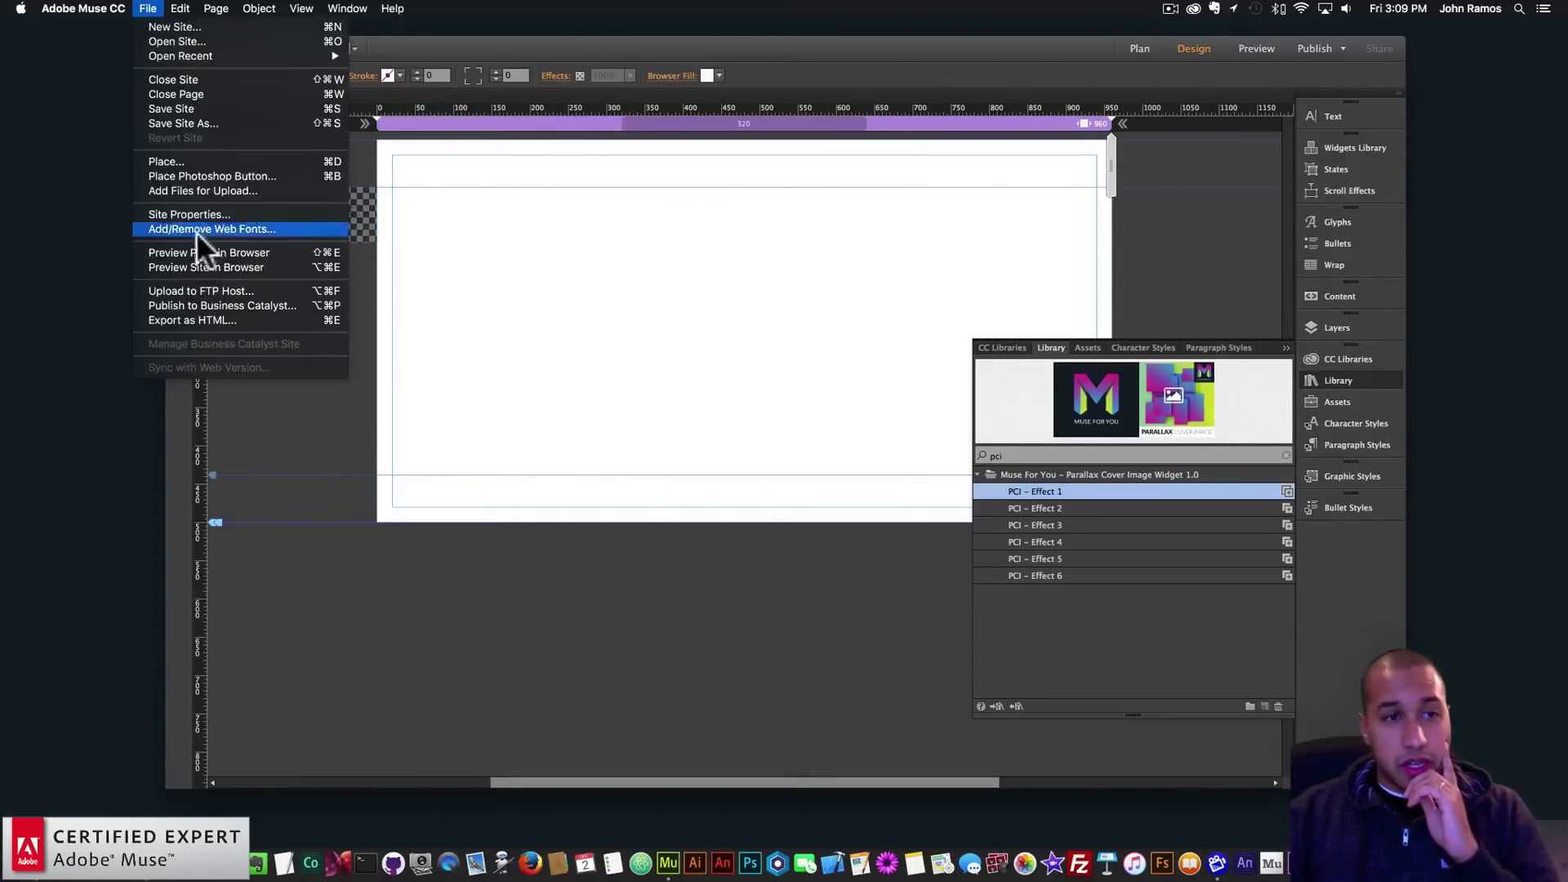
pyautogui.click(196, 250)
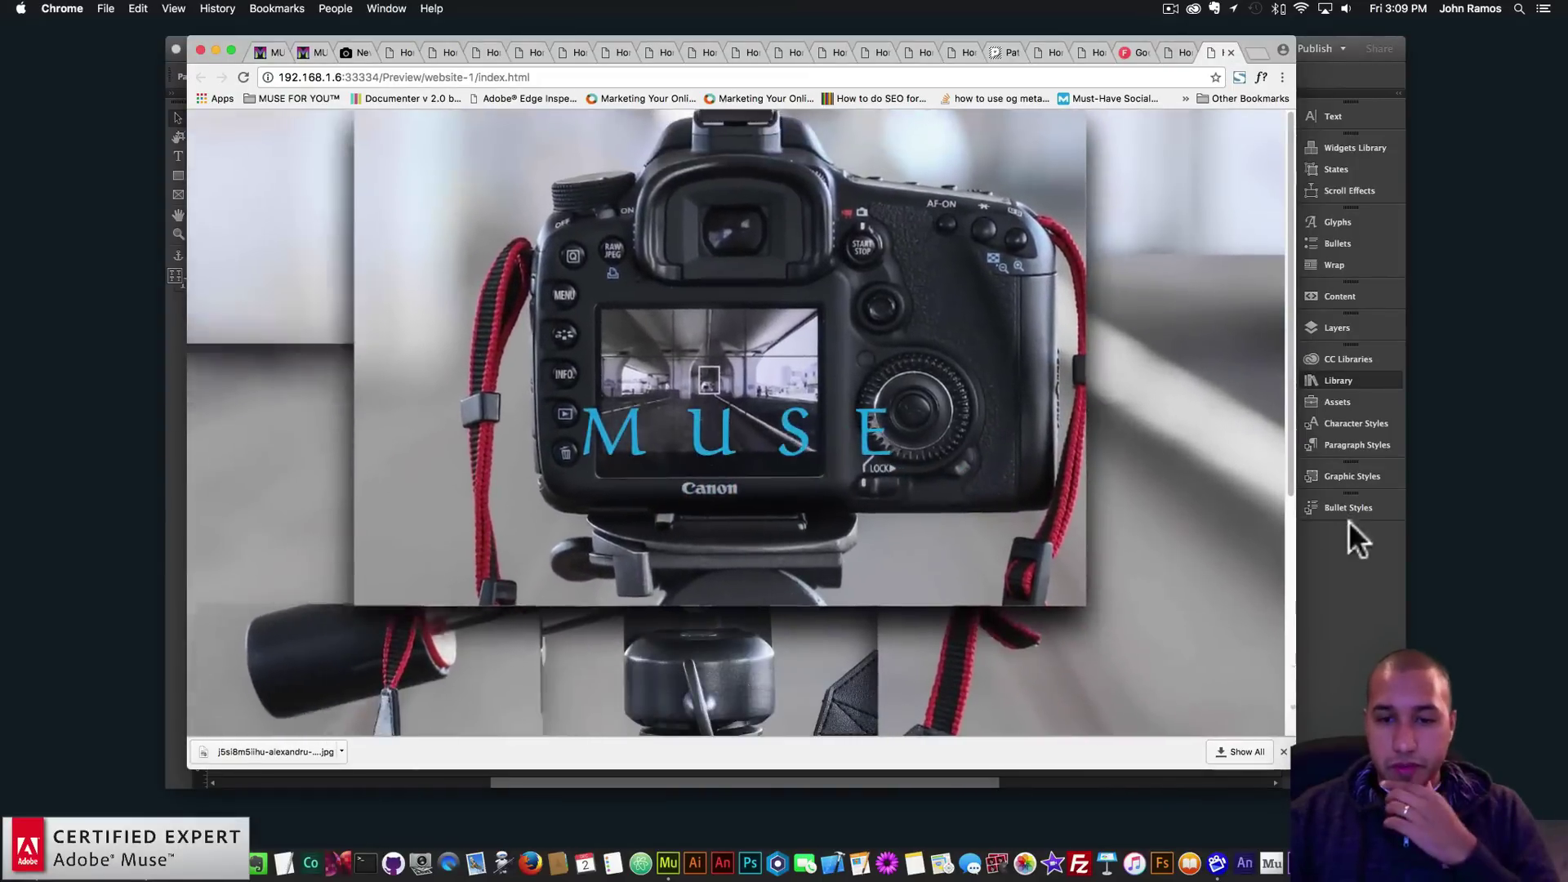
# Step: Return to Adobe Muse, set the widget's Letter Color to white (FFFFFF) and collapse the Letters options
pyautogui.click(1352, 590)
pyautogui.click(370, 200)
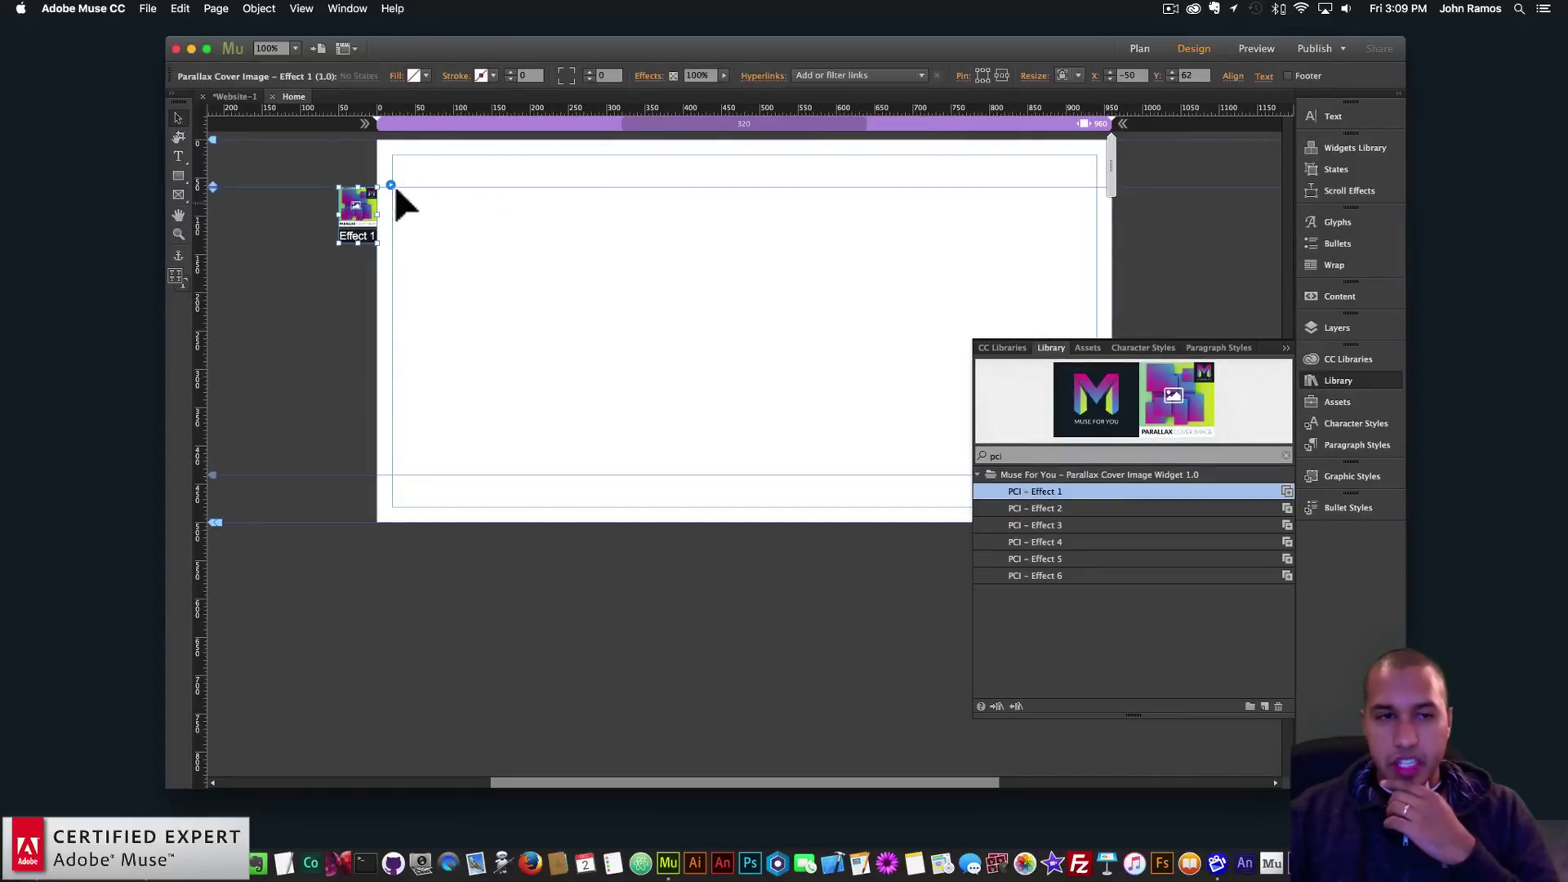
pyautogui.click(390, 185)
pyautogui.click(447, 629)
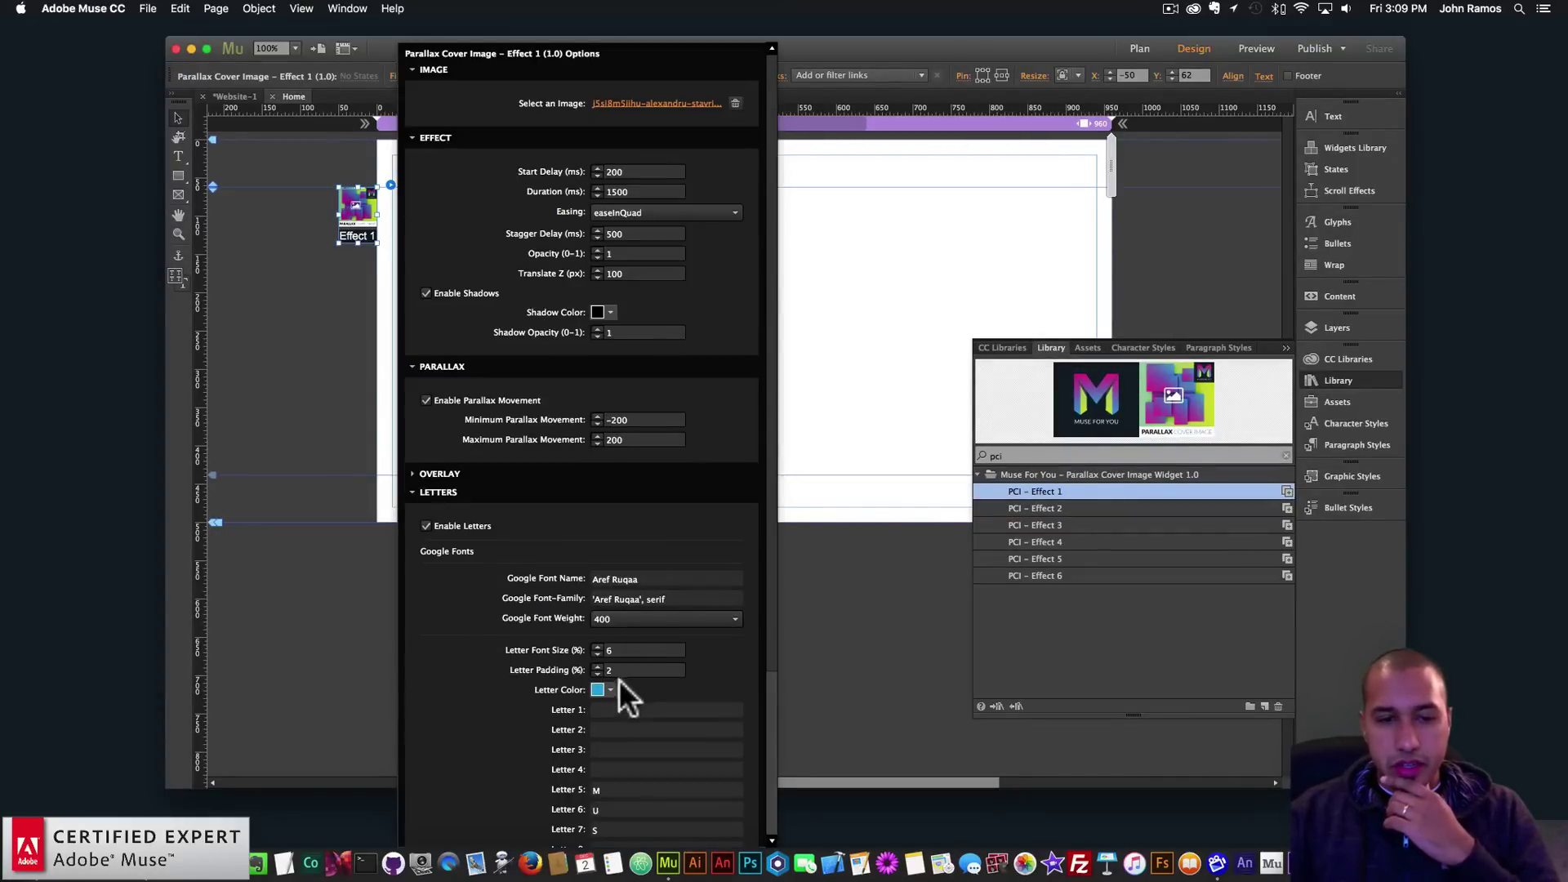
pyautogui.click(611, 690)
pyautogui.click(632, 568)
pyautogui.click(448, 492)
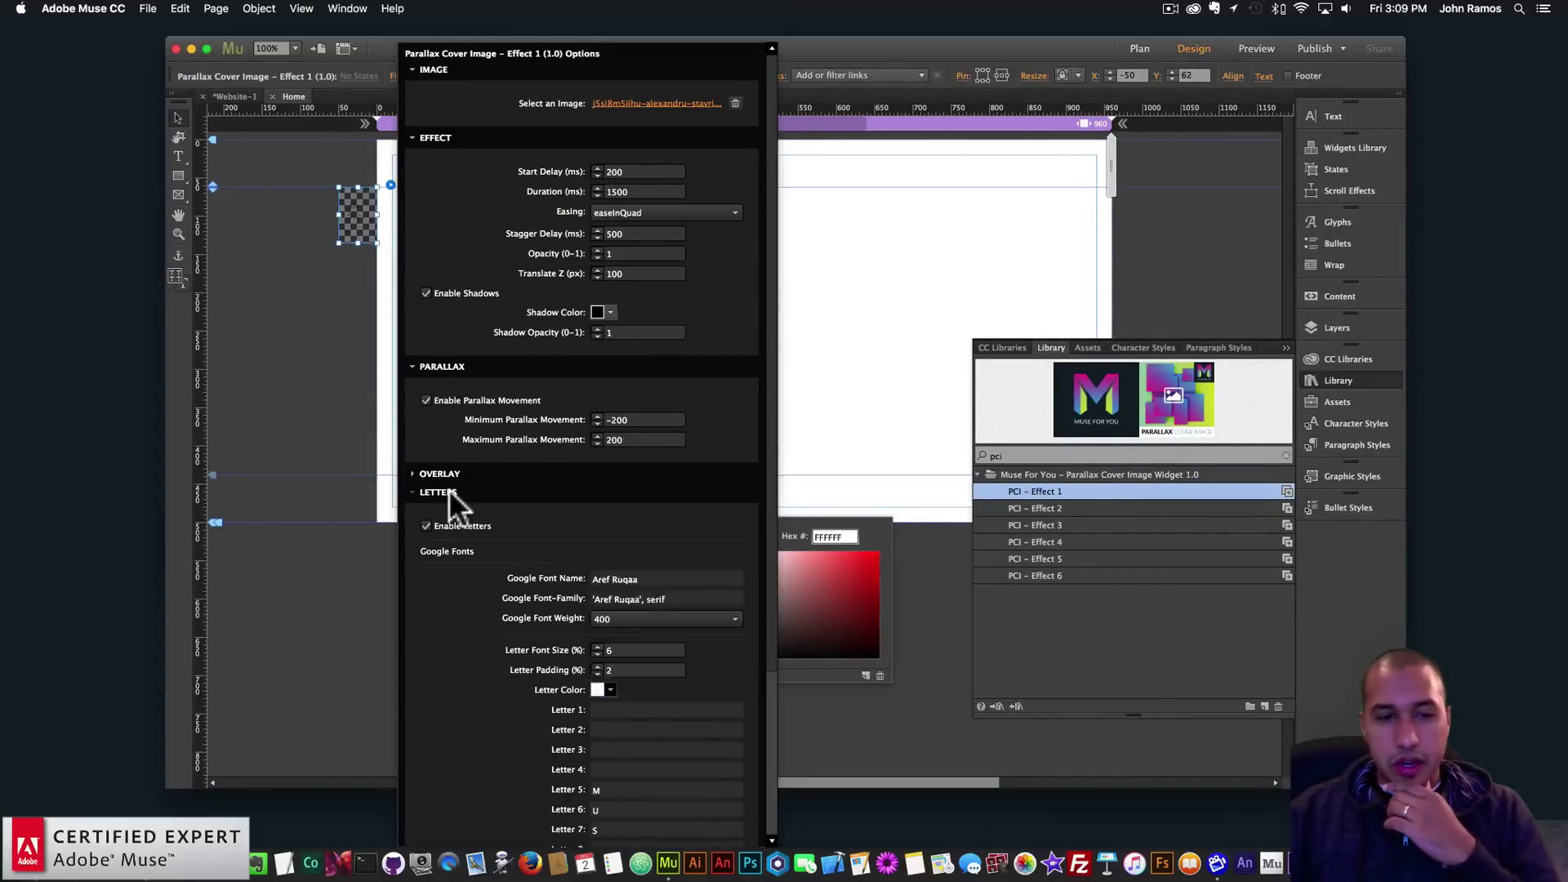
pyautogui.click(448, 492)
# Step: Check the widget's Breakpoint options, preview the page in a narrowed browser window, and return to Adobe Muse
pyautogui.click(454, 649)
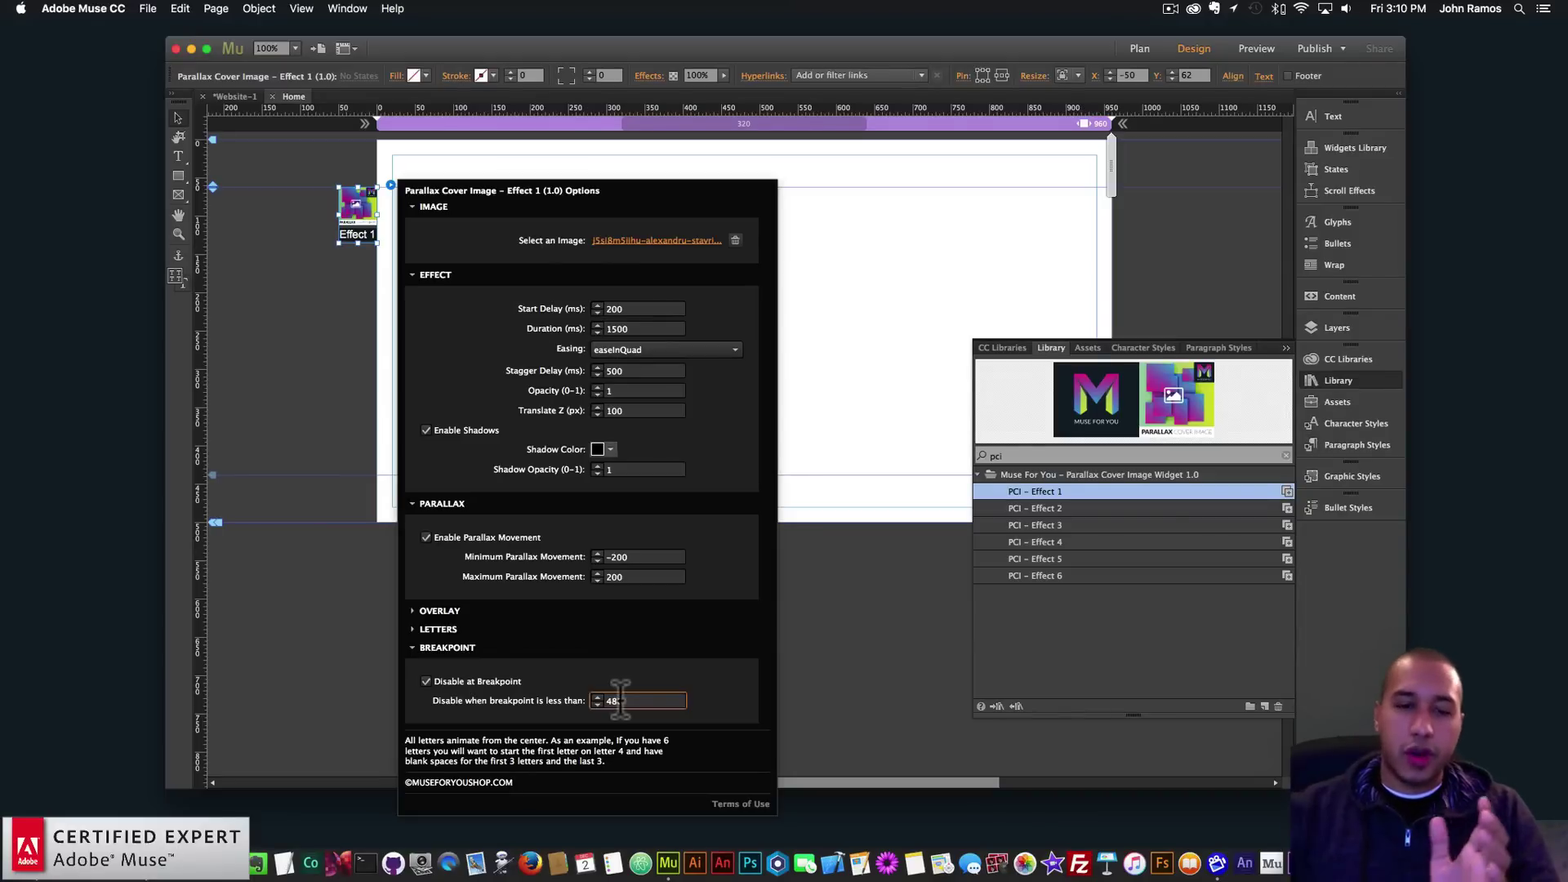
pyautogui.click(884, 346)
pyautogui.click(147, 8)
pyautogui.click(180, 252)
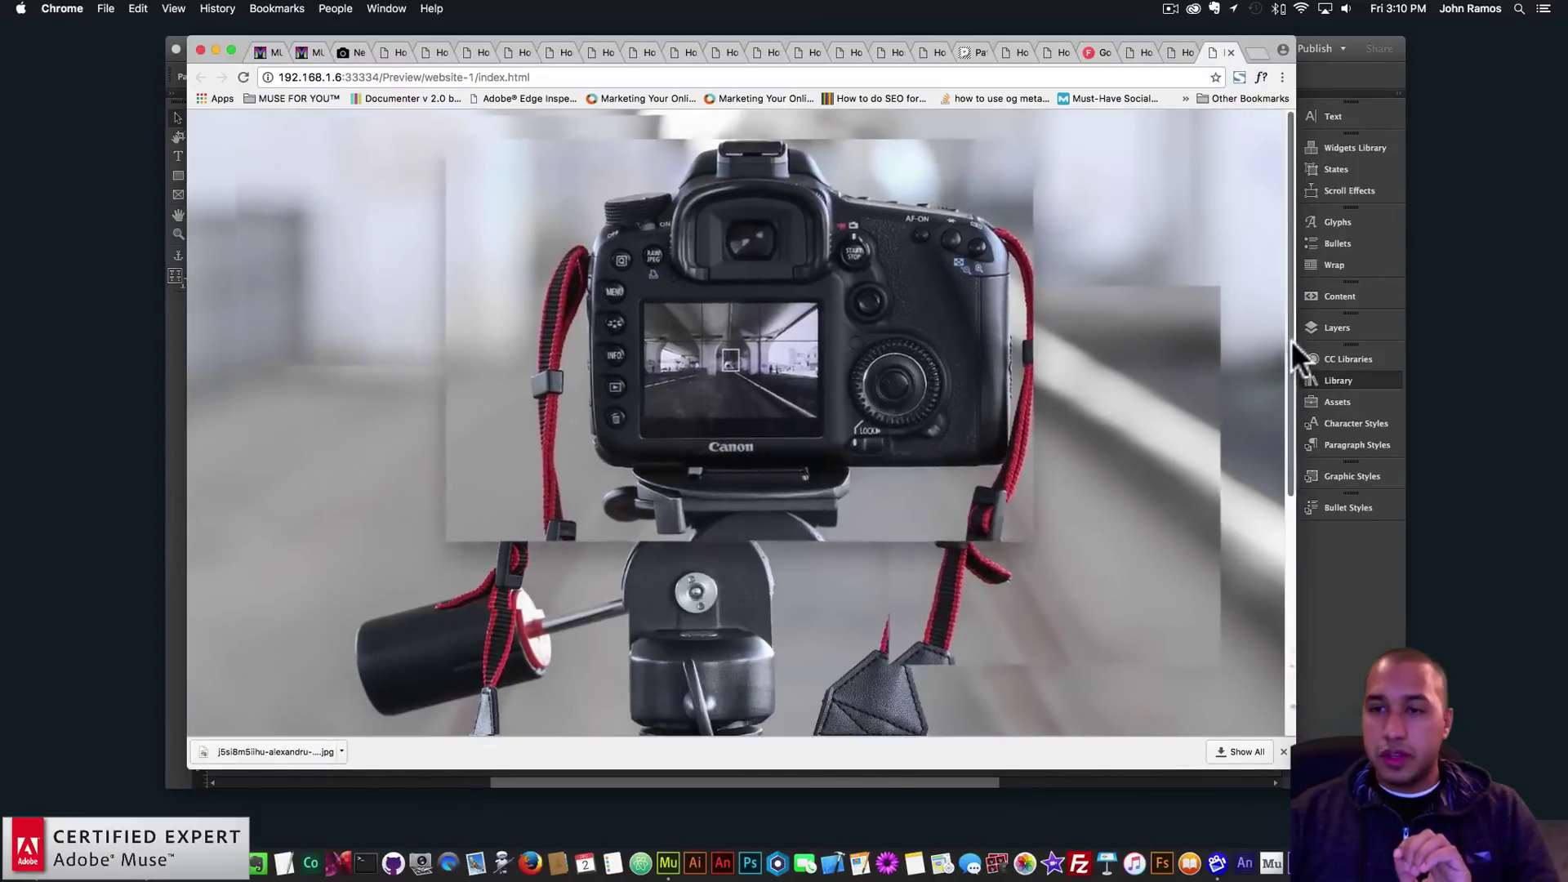
pyautogui.moveTo(1295, 340); pyautogui.dragTo(735, 365)
pyautogui.click(952, 364)
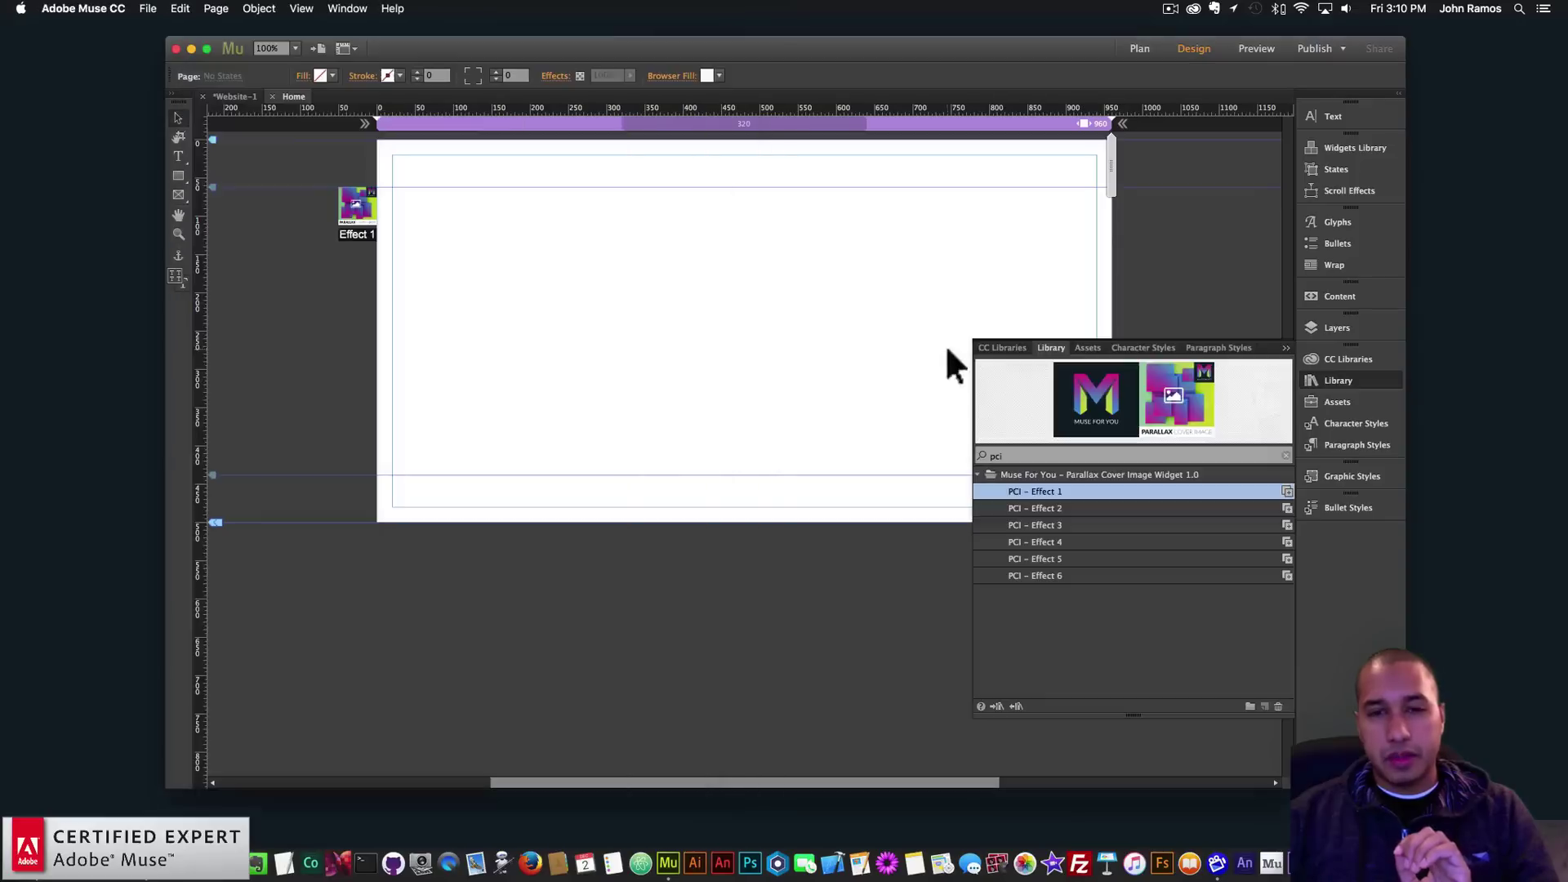
# Step: Draw a square about 322 px wide in the middle of the page and fill it with green
pyautogui.moveTo(591, 196); pyautogui.dragTo(836, 439)
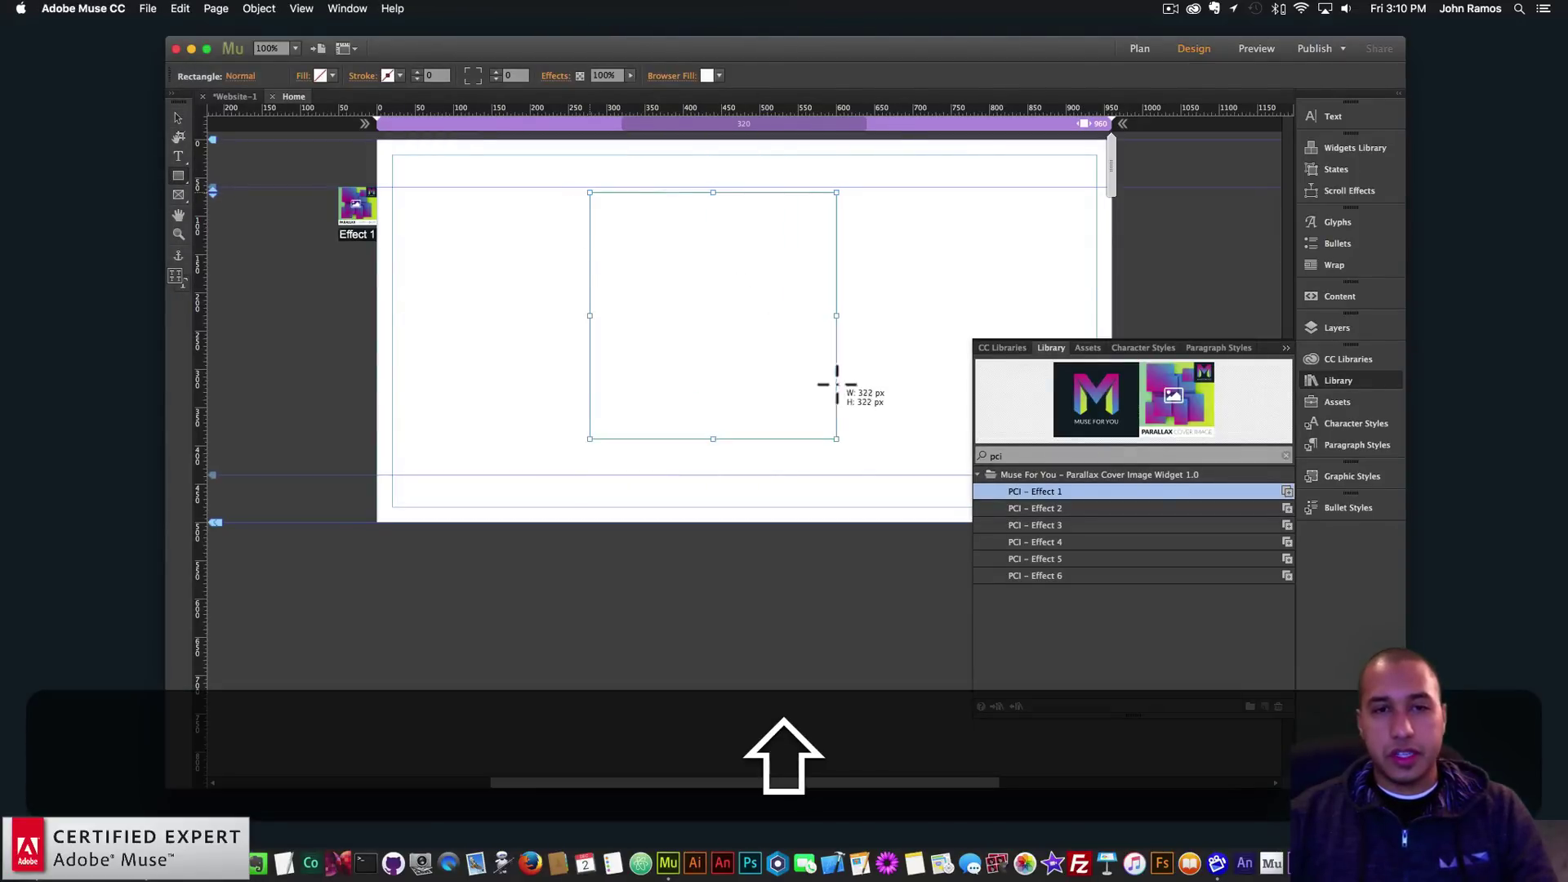
pyautogui.click(321, 75)
pyautogui.click(513, 120)
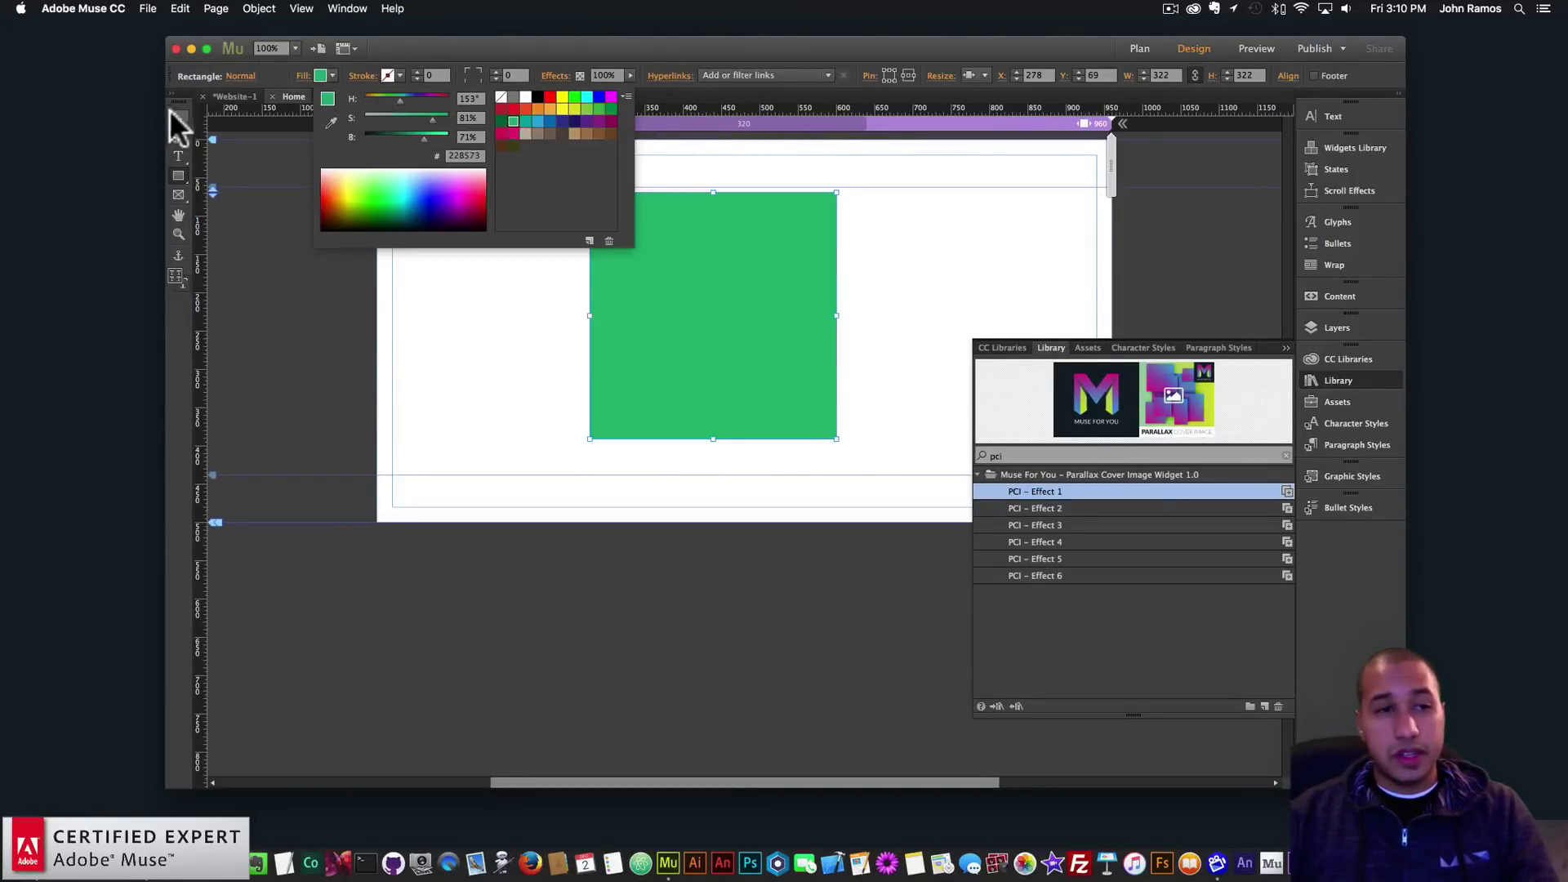
# Step: Centre the green square horizontally near the top of the page and preview the page in the browser
pyautogui.moveTo(717, 273)
pyautogui.mouseDown()
pyautogui.moveTo(773, 262)
pyautogui.moveTo(747, 263)
pyautogui.mouseUp()
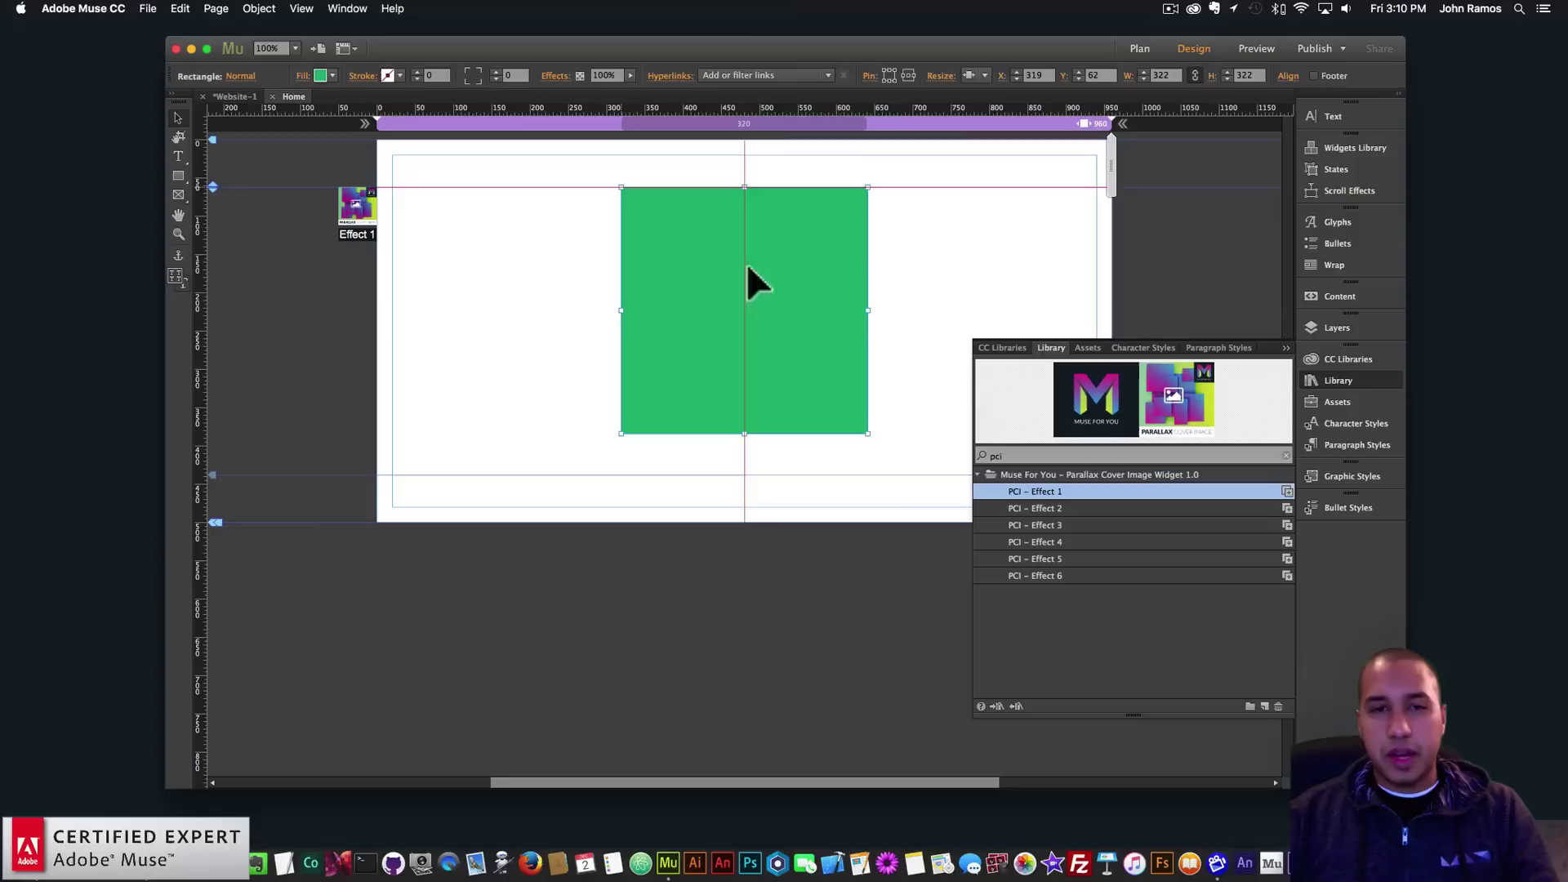
pyautogui.click(145, 9)
pyautogui.click(189, 252)
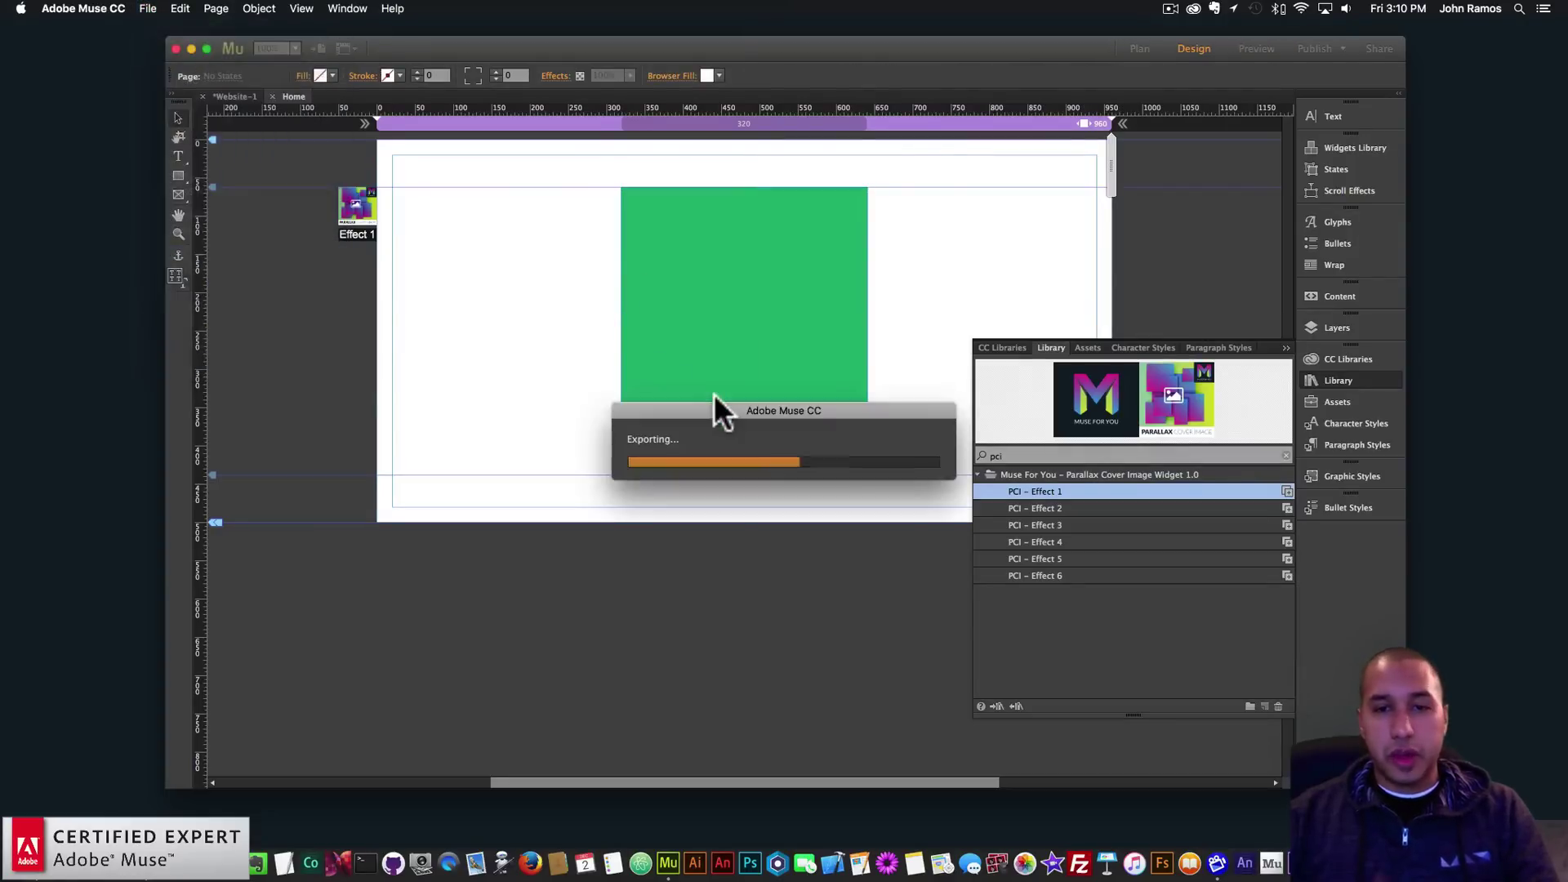
# Step: Examine the parallax cover image and the green square below it in narrow and wide preview windows, scrolling through the page
pyautogui.moveTo(745, 352); pyautogui.dragTo(525, 347)
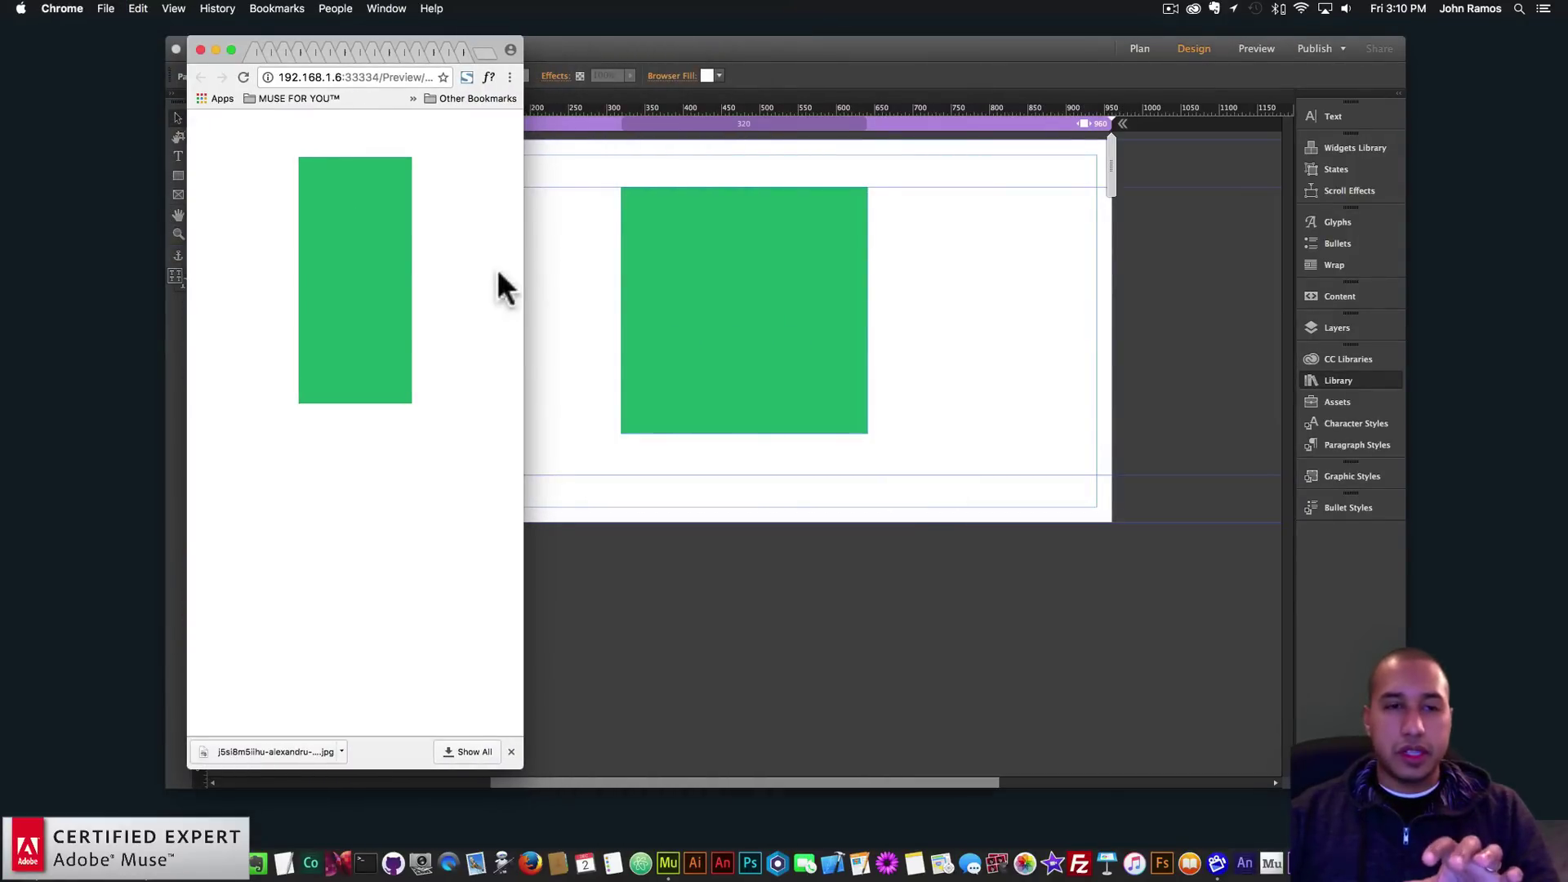
pyautogui.moveTo(524, 275); pyautogui.dragTo(1347, 378)
pyautogui.scroll(-5, 1143, 400)
pyautogui.scroll(5, 1103, 390)
pyautogui.scroll(-5, 899, 375)
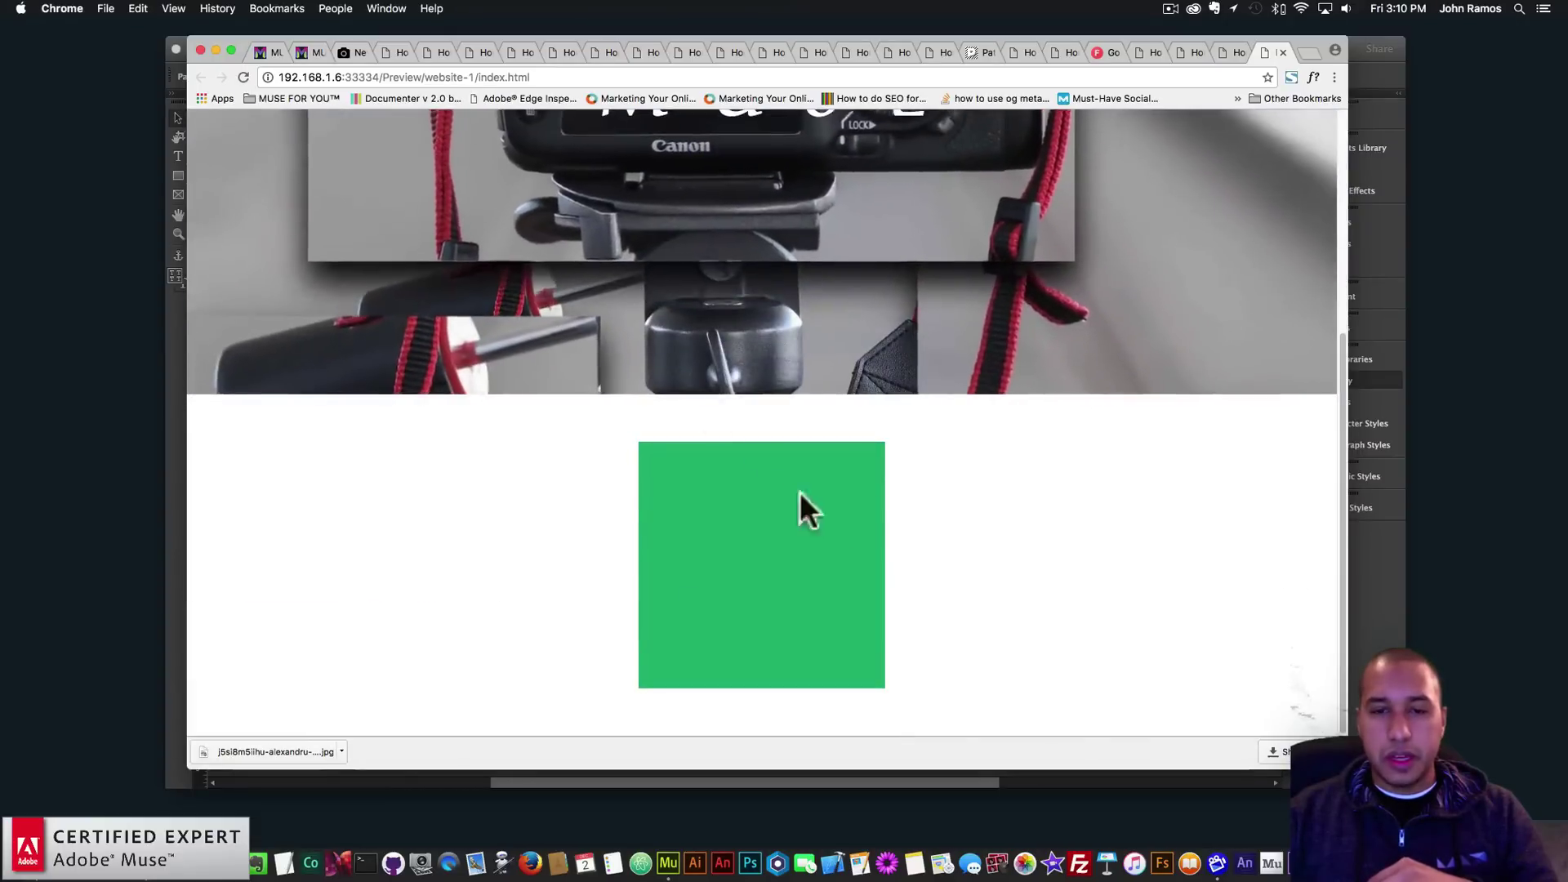
pyautogui.scroll(5, 1304, 406)
pyautogui.scroll(-5, 1045, 482)
pyautogui.scroll(5, 932, 483)
pyautogui.scroll(-5, 932, 482)
pyautogui.scroll(5, 817, 425)
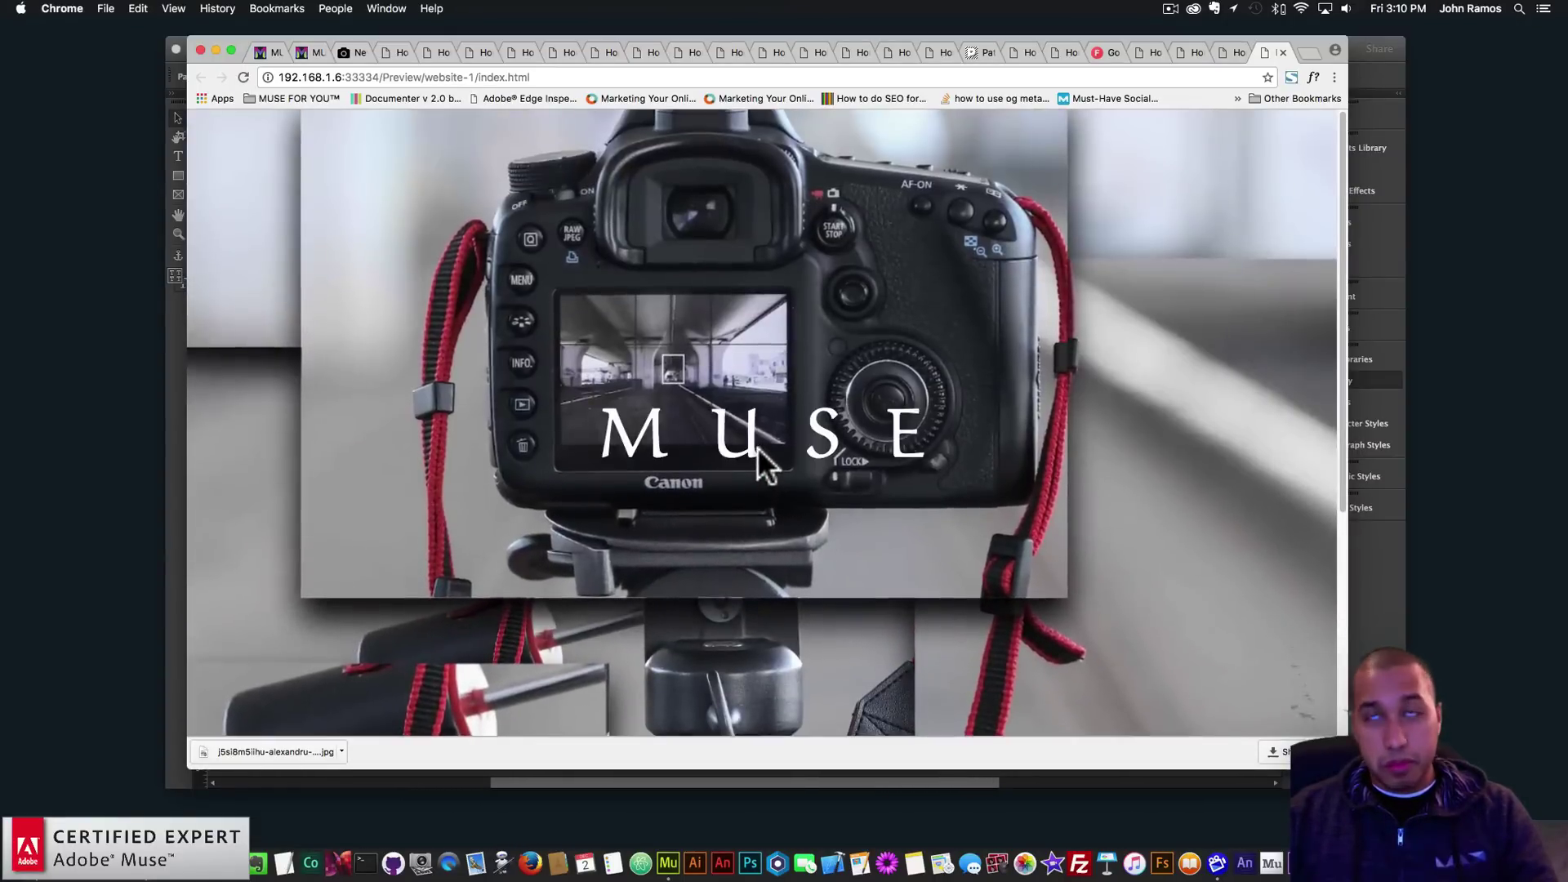
pyautogui.scroll(-5, 768, 445)
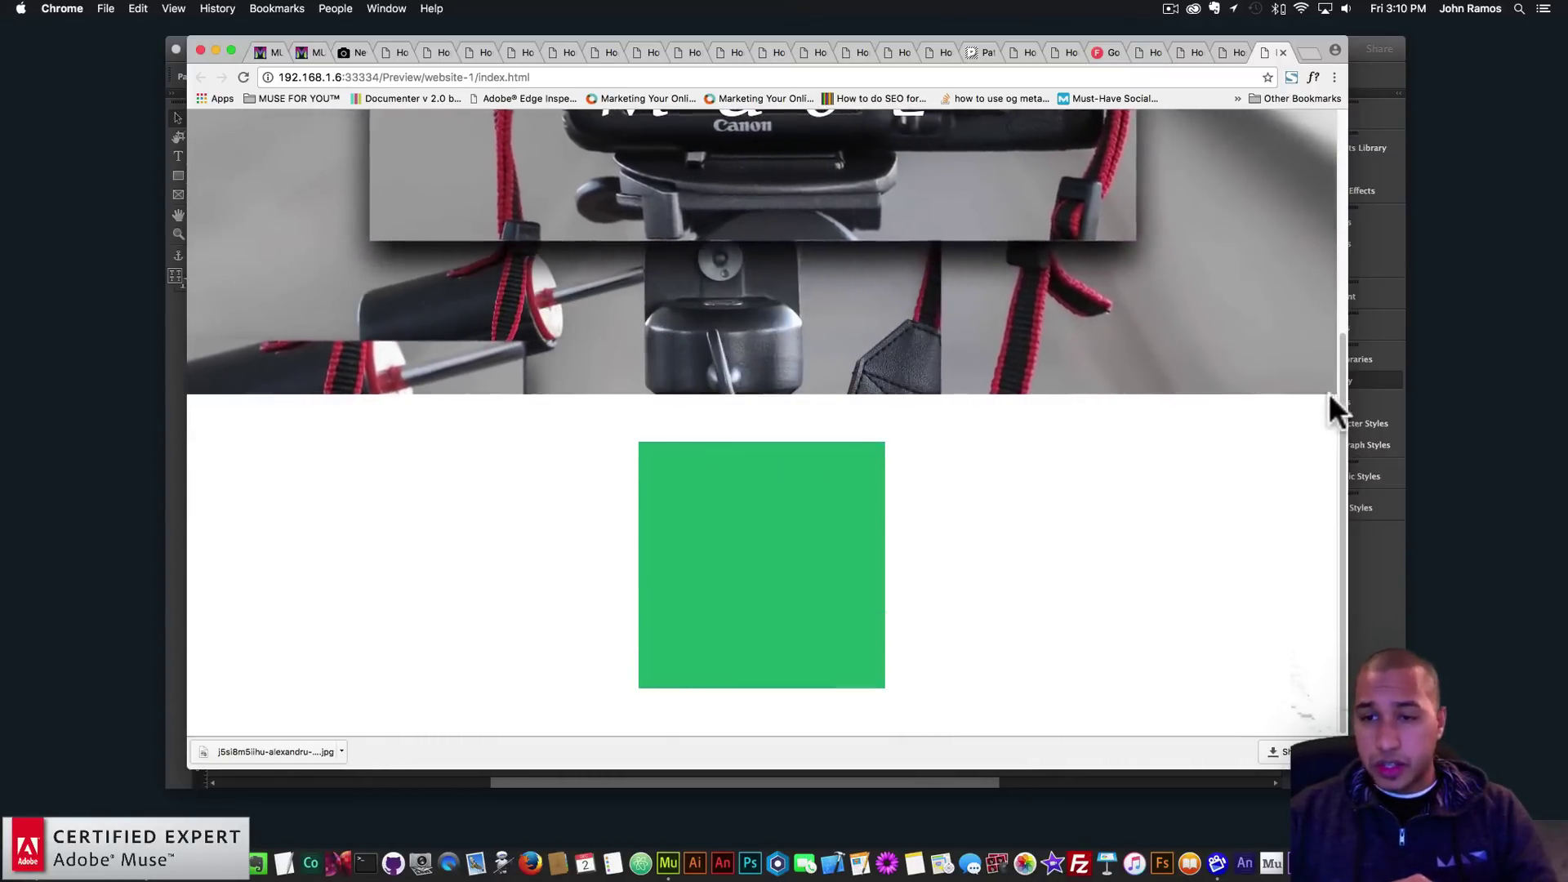
pyautogui.scroll(5, 770, 414)
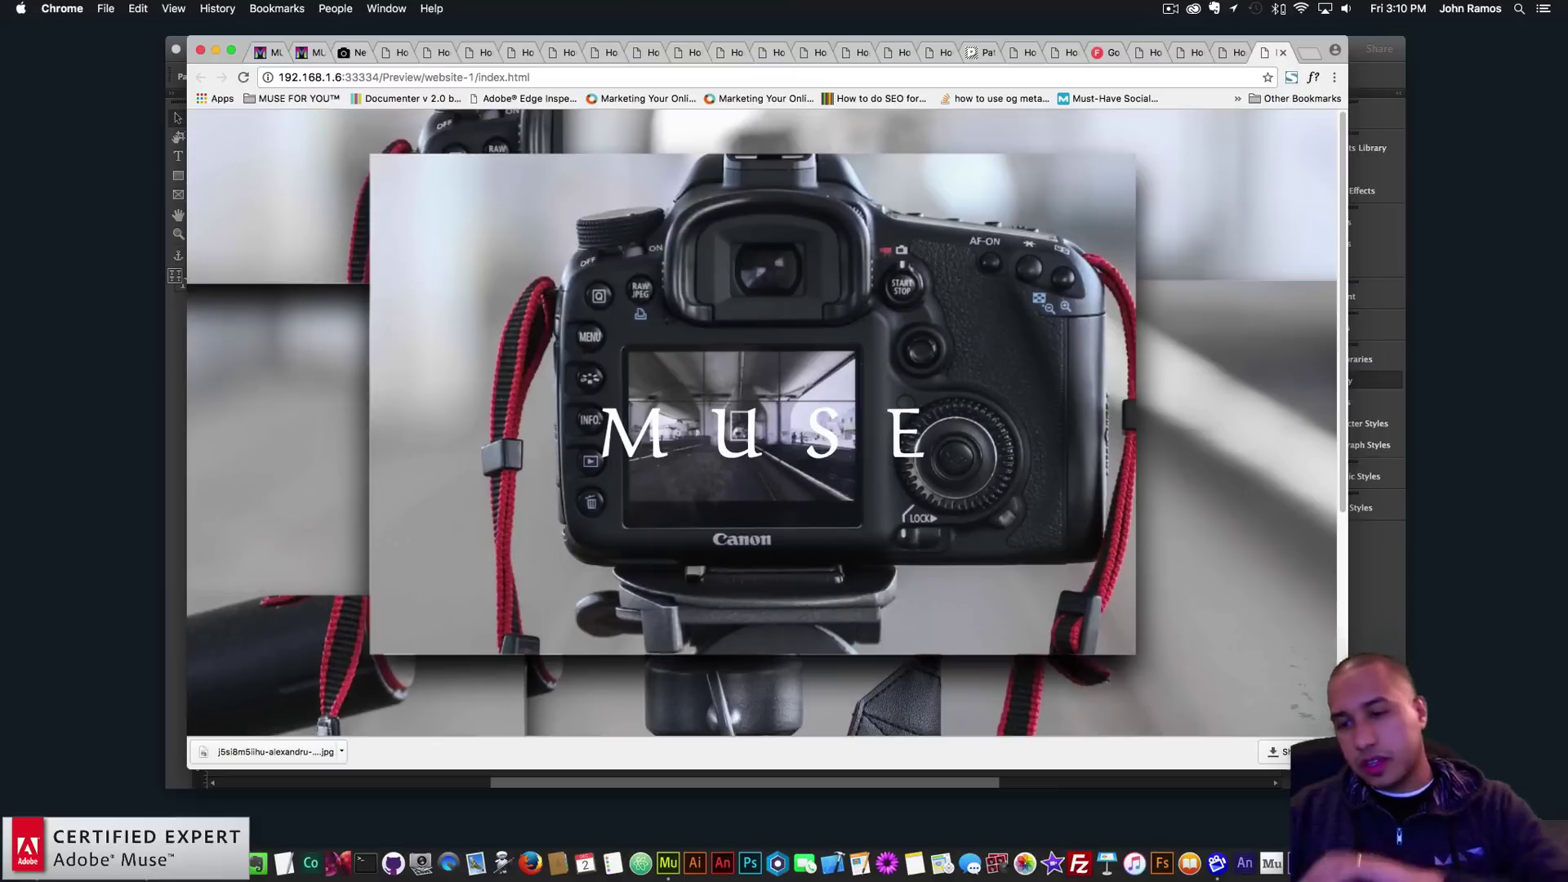
pyautogui.moveTo(1346, 768); pyautogui.dragTo(1305, 764)
pyautogui.scroll(-10, 980, 497)
pyautogui.scroll(10, 1224, 651)
# Step: Return to Adobe Muse and review the Effect 1 widget's Breakpoint and Overlay options
pyautogui.press('super+Tab')
pyautogui.click(360, 204)
pyautogui.click(390, 183)
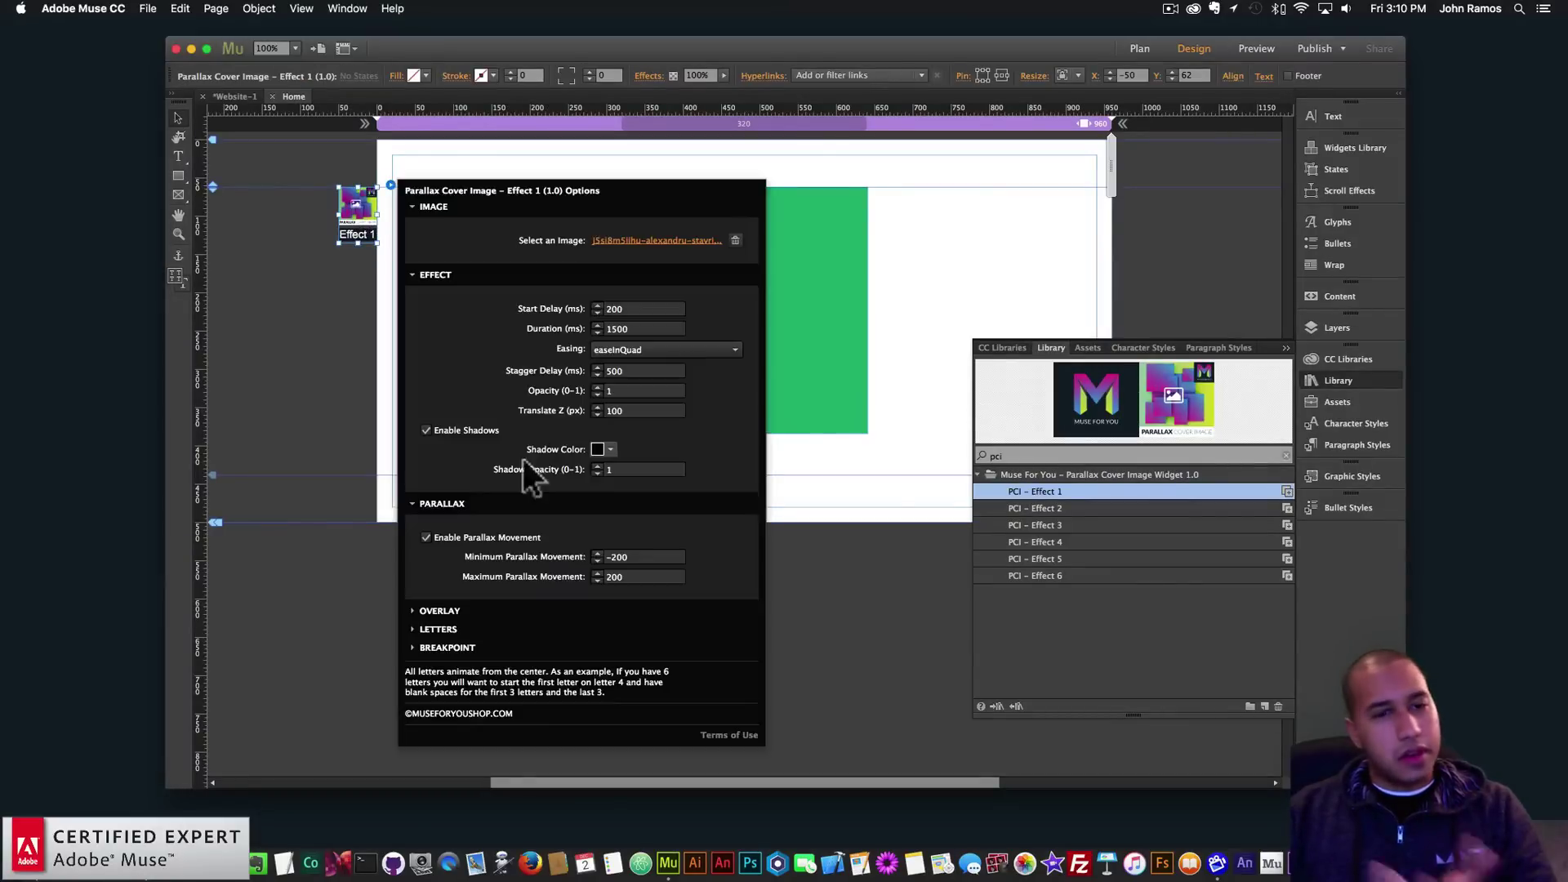
pyautogui.click(440, 647)
pyautogui.click(441, 647)
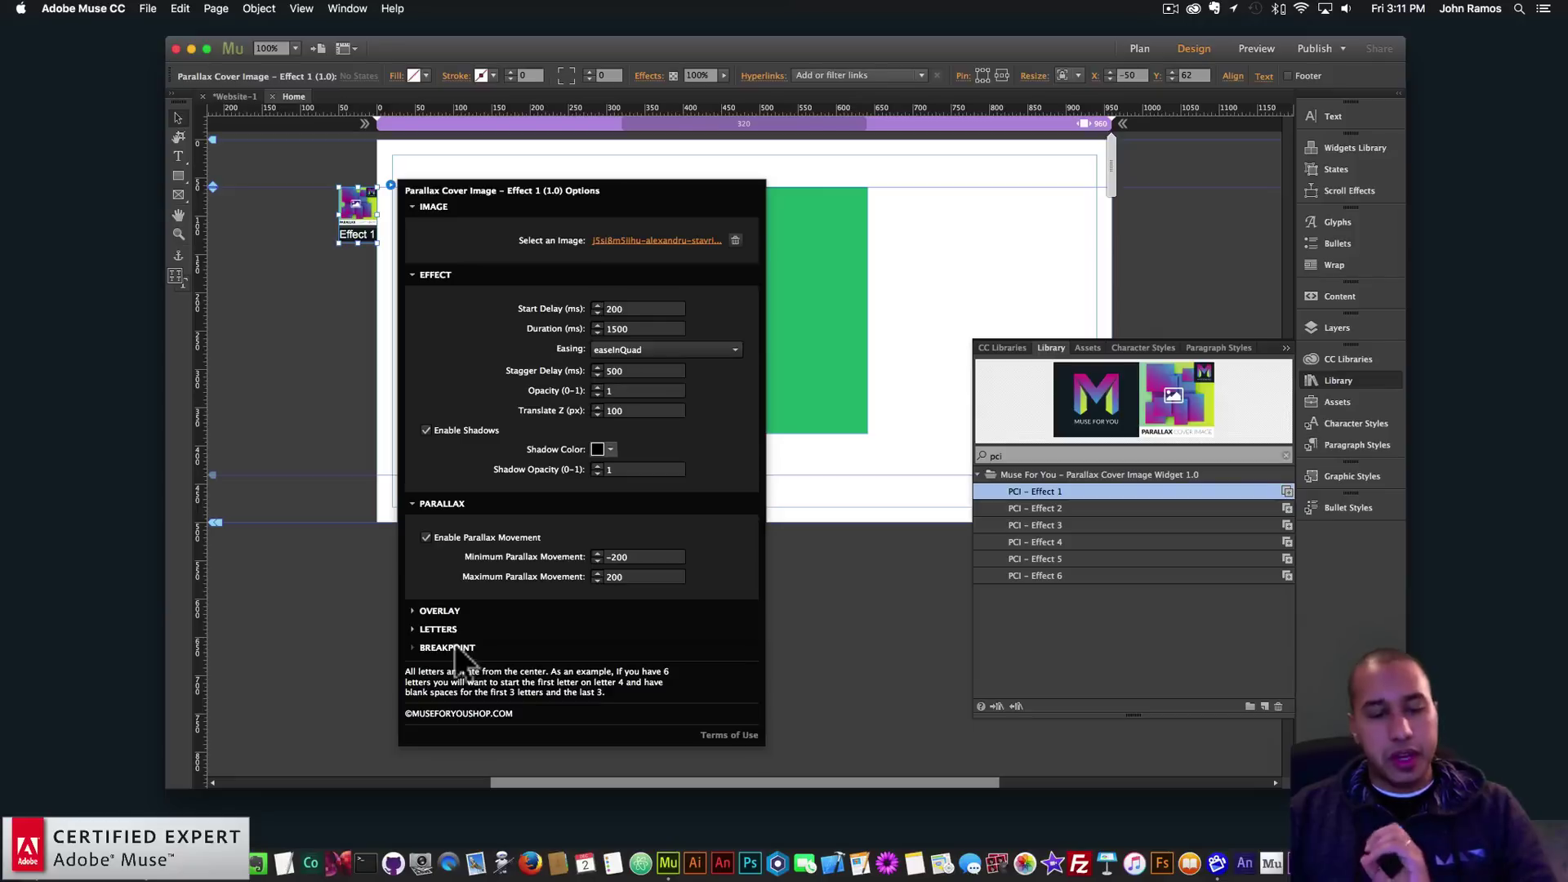
pyautogui.click(446, 610)
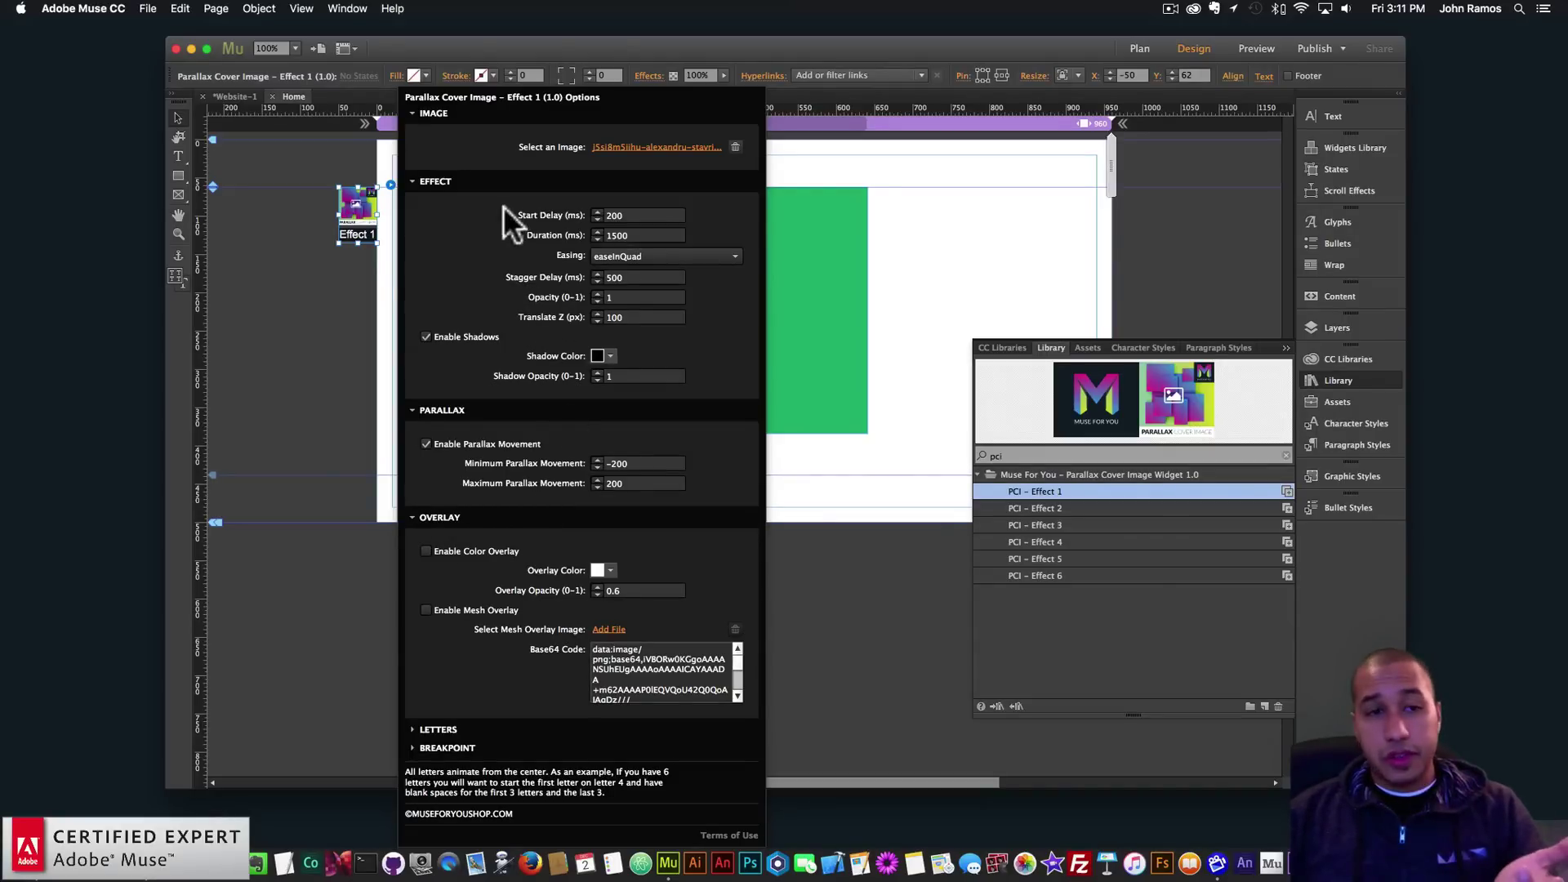
# Step: Delete the Effect 1 widget and place the PCI – Effect 2 widget beside the page
pyautogui.click(353, 210)
pyautogui.press('BackSpace')
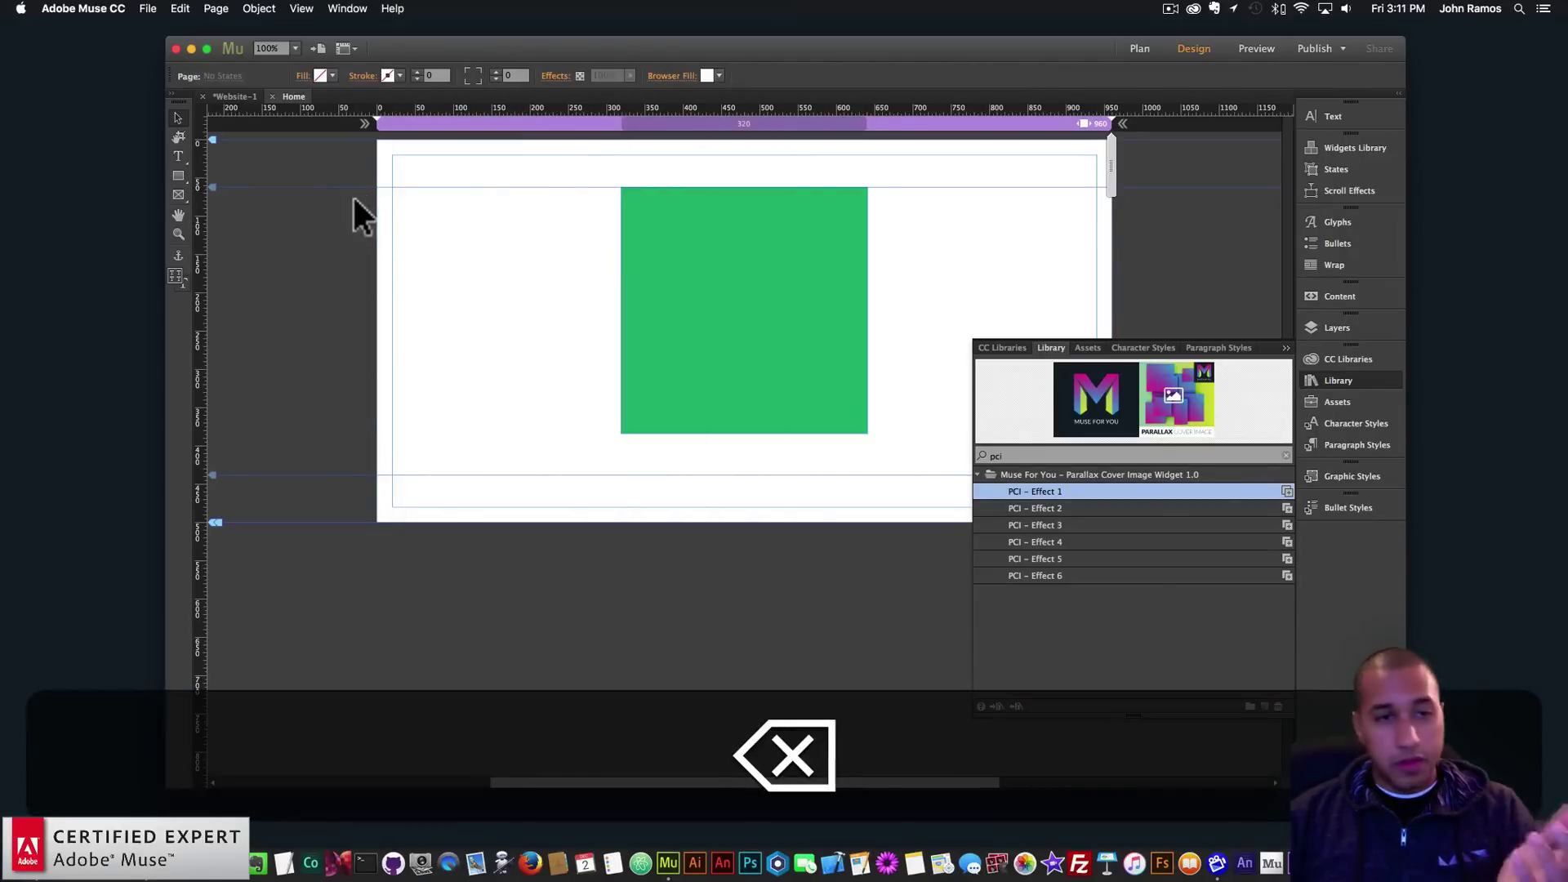
pyautogui.click(1063, 506)
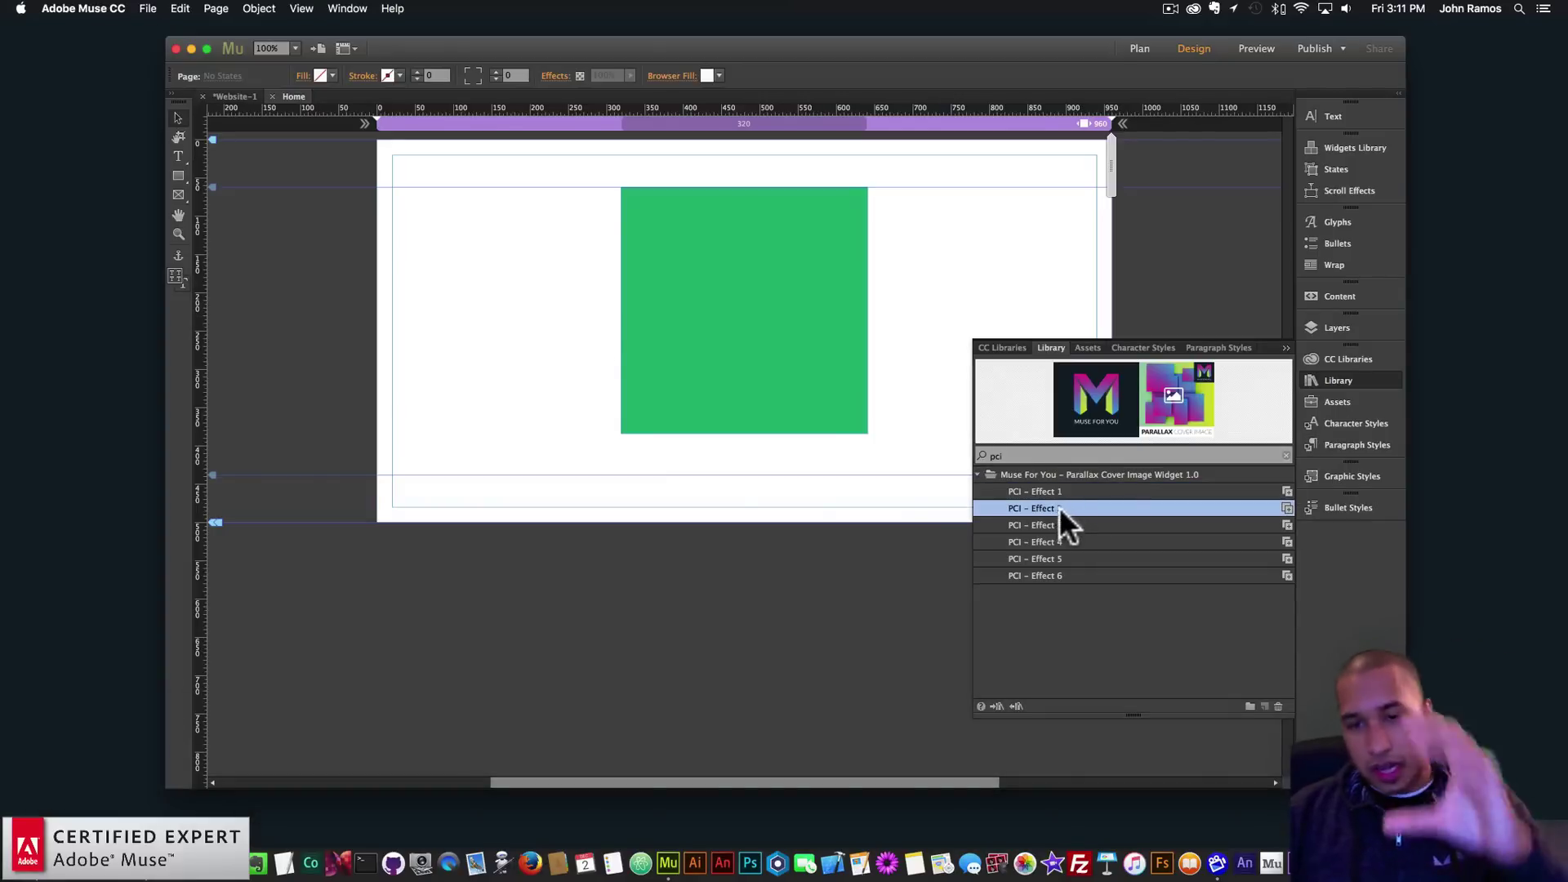
pyautogui.moveTo(1052, 507); pyautogui.dragTo(410, 239)
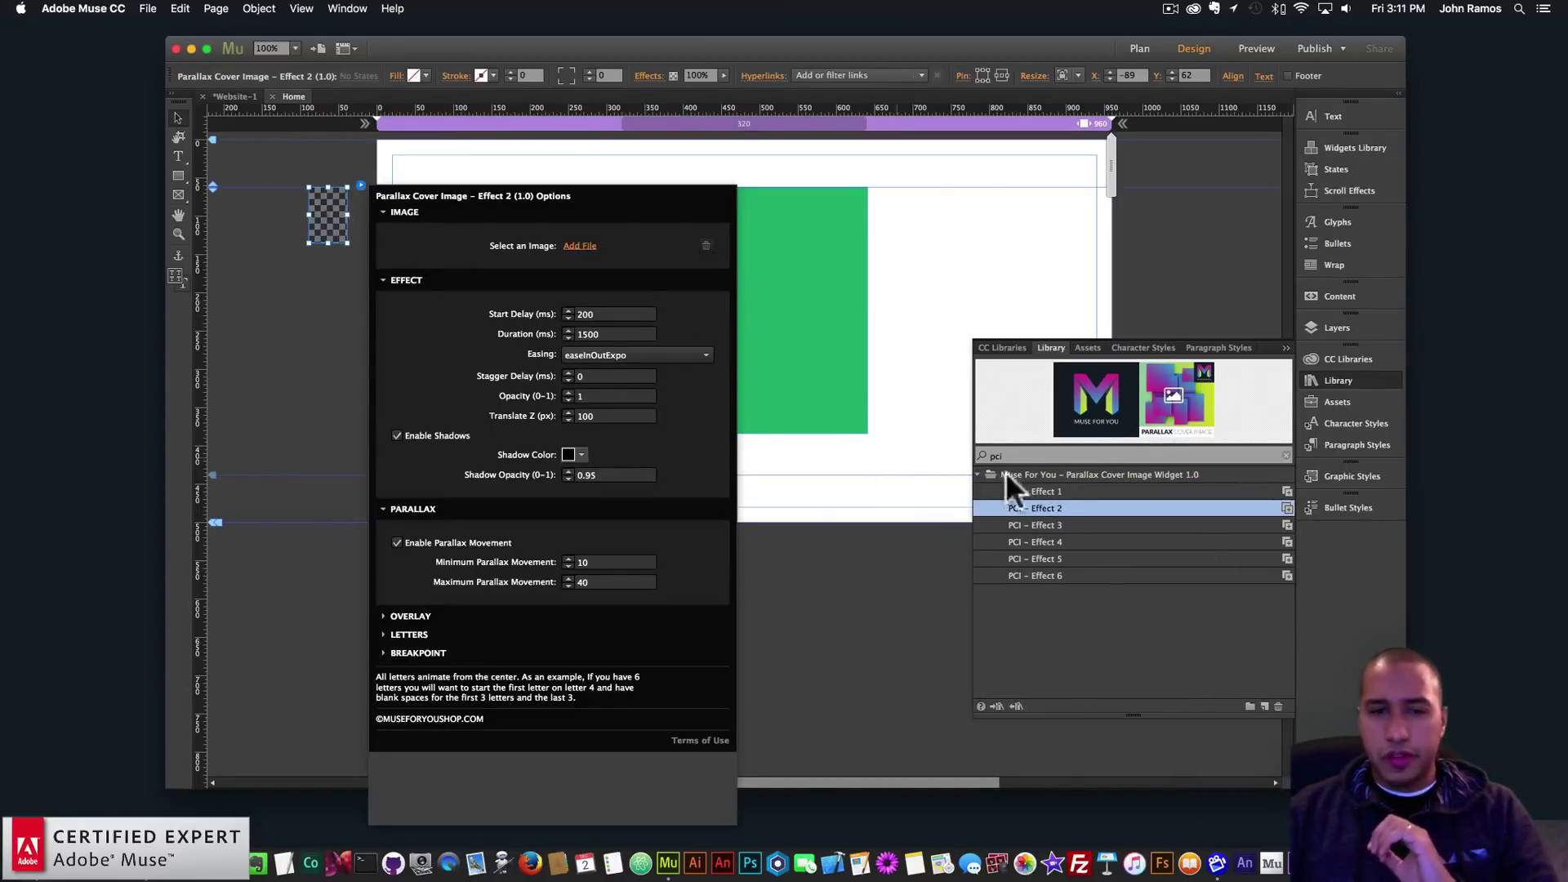
# Step: Select the camera JPG as Effect 2's image, move the widget against the page's edge and preview the page in the browser
pyautogui.click(582, 246)
pyautogui.doubleClick(684, 128)
pyautogui.click(325, 227)
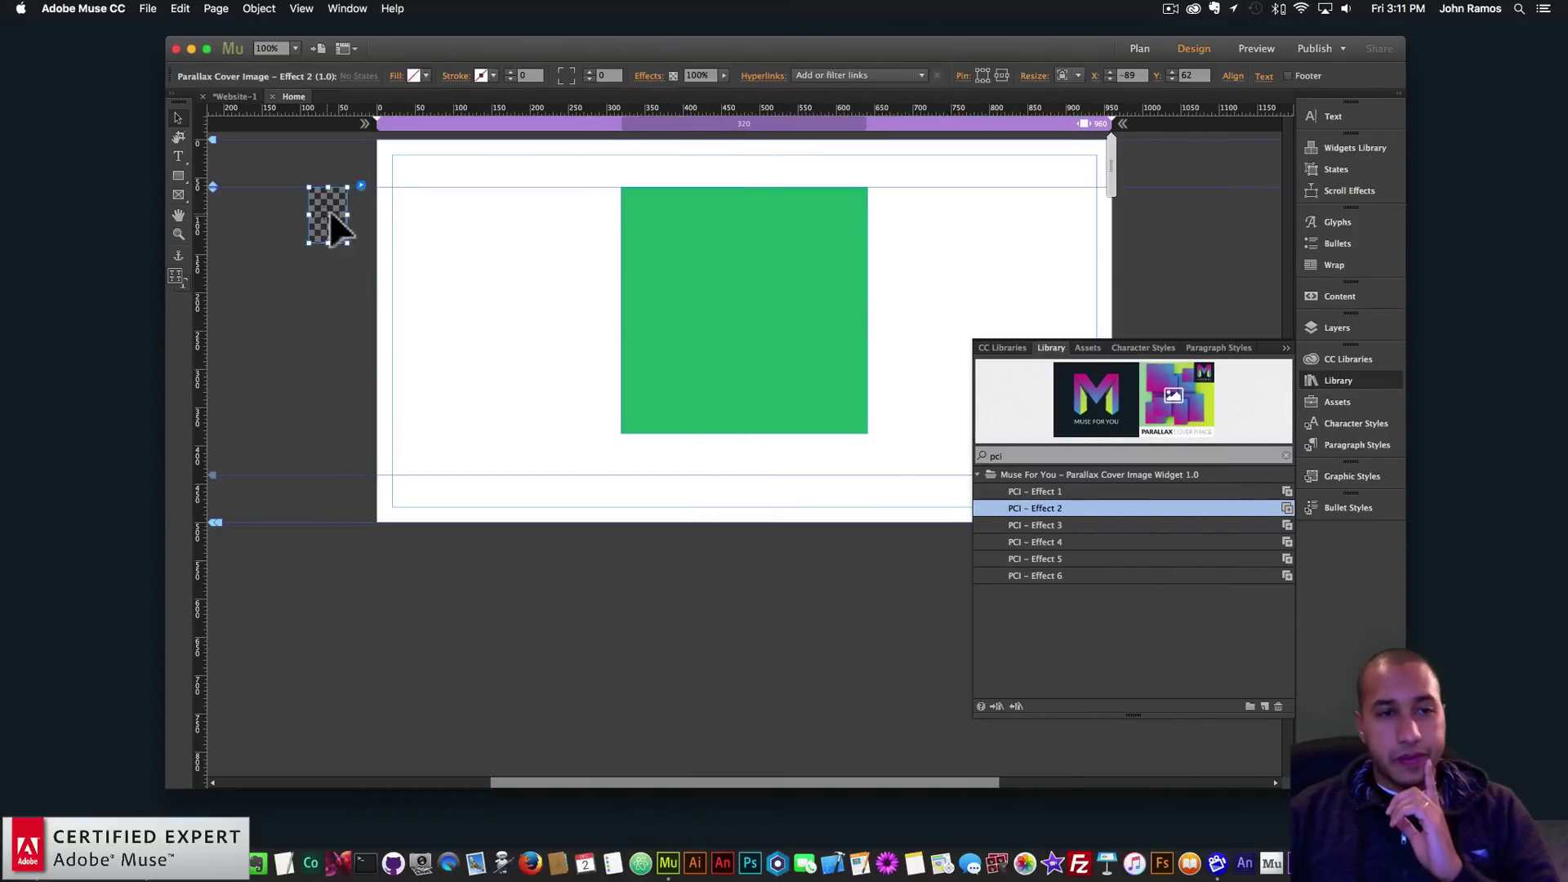
pyautogui.click(145, 8)
pyautogui.click(208, 251)
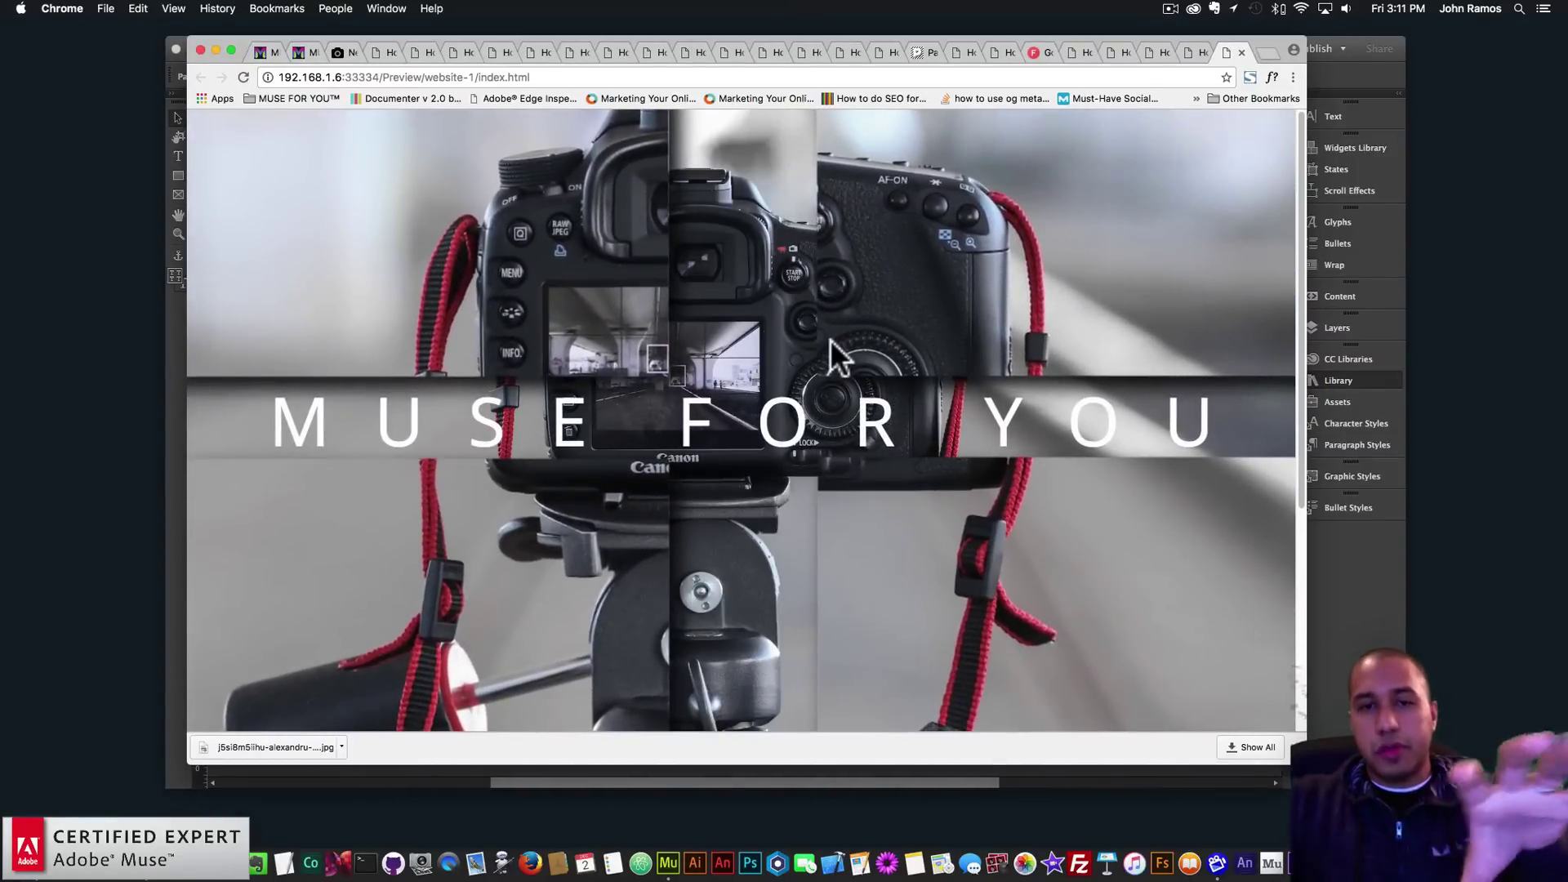
# Step: Return to Adobe Muse and replace the Effect 2 widget with PCI – Effect 3 at the page's edge
pyautogui.click(1388, 621)
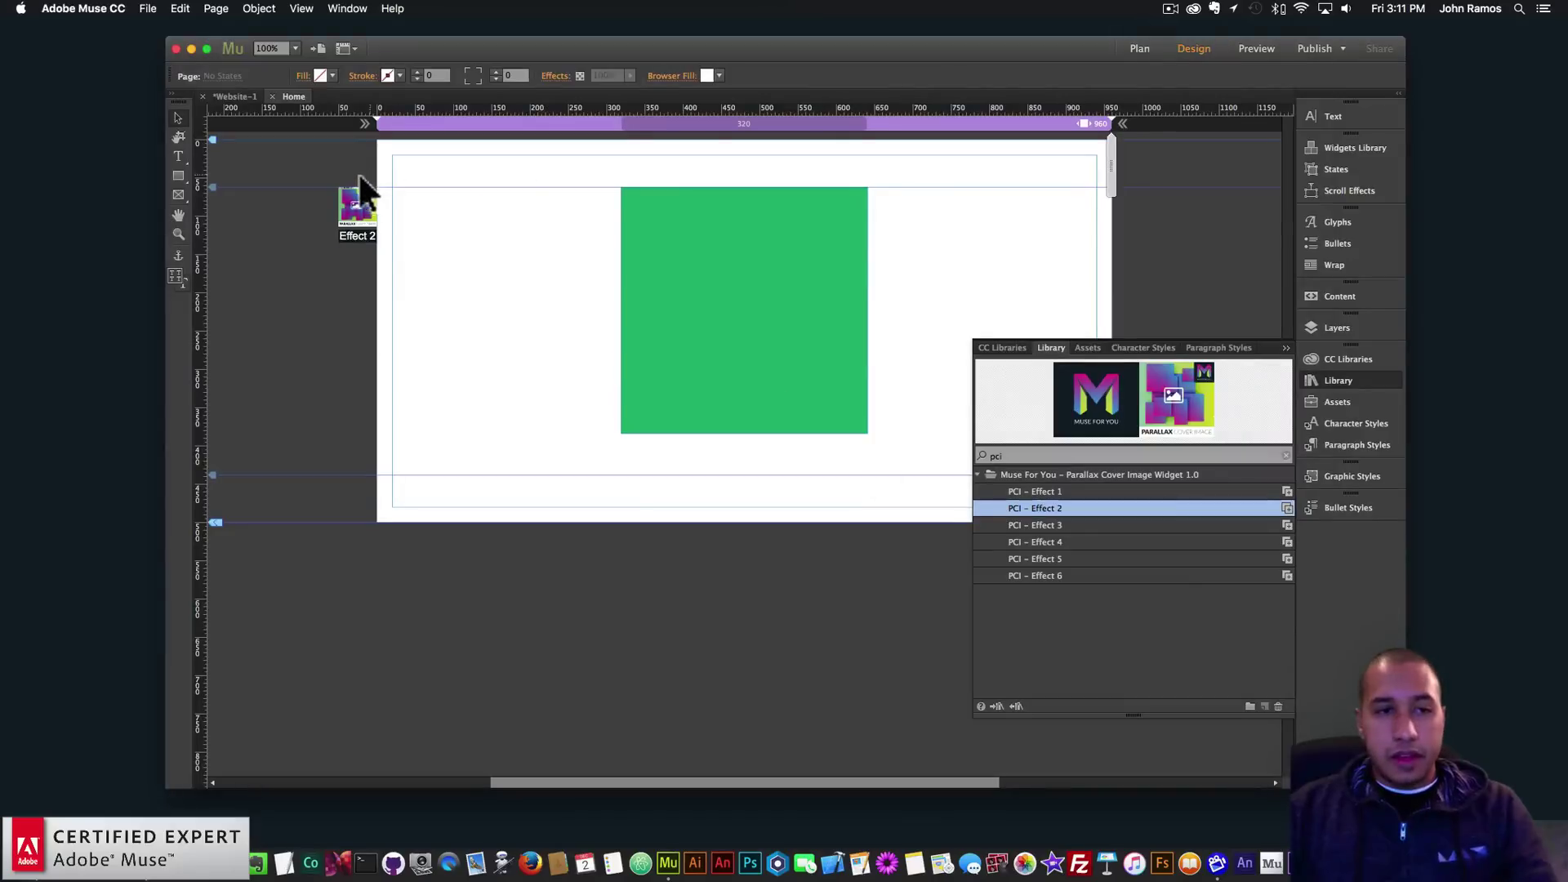
pyautogui.click(363, 205)
pyautogui.press('BackSpace')
pyautogui.click(1034, 522)
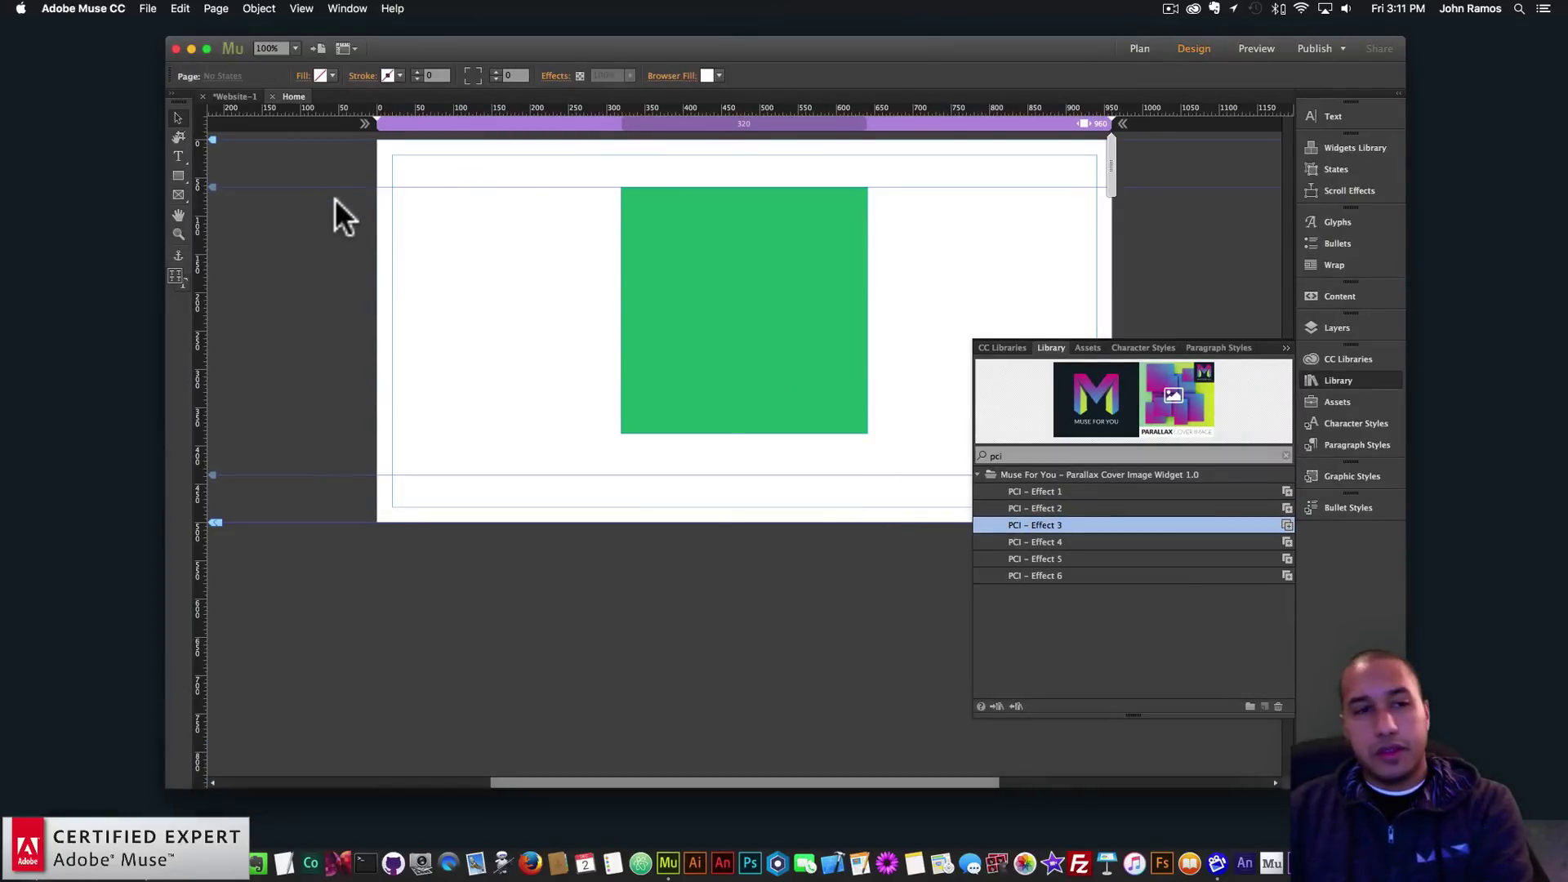
pyautogui.moveTo(341, 191); pyautogui.dragTo(359, 233)
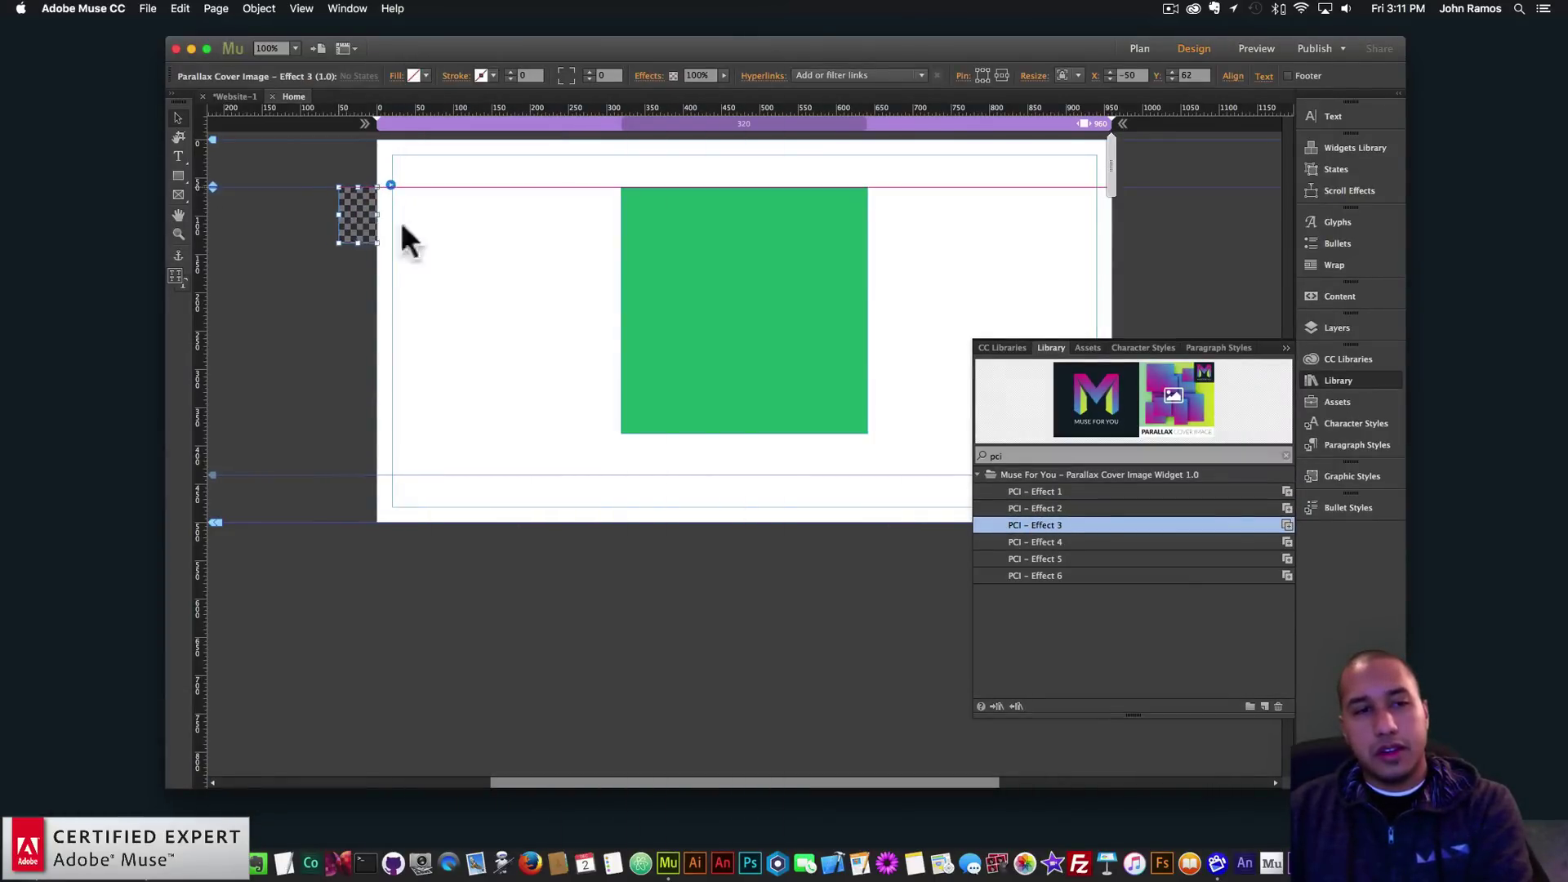
pyautogui.click(148, 9)
pyautogui.click(209, 245)
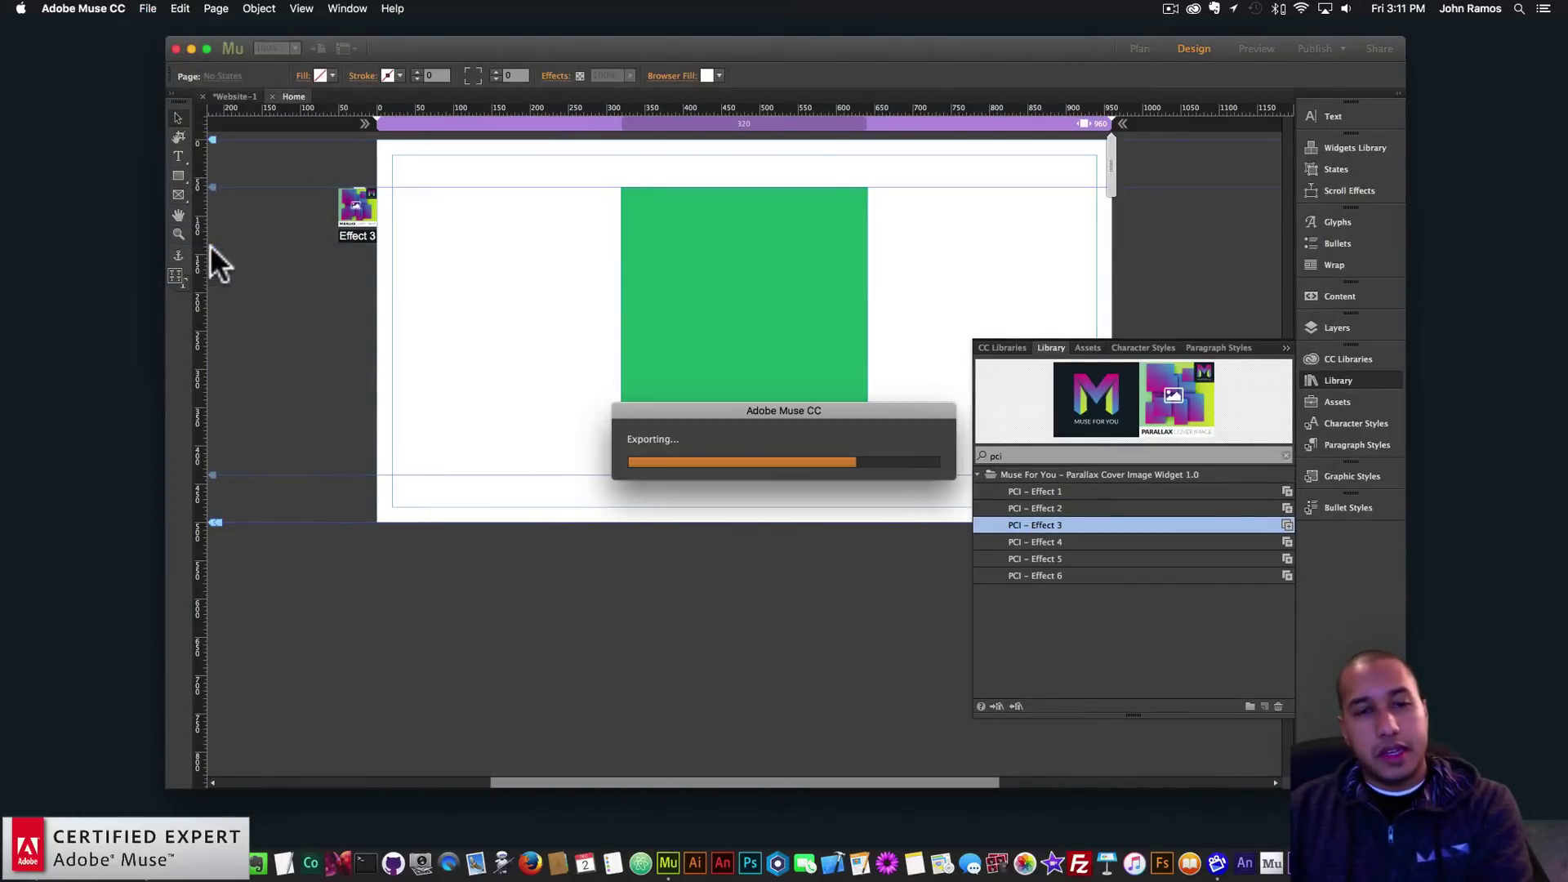
pyautogui.click(1390, 613)
# Step: Select the camera JPG as the Effect 3 widget's image and preview the page in the browser
pyautogui.click(354, 198)
pyautogui.click(390, 185)
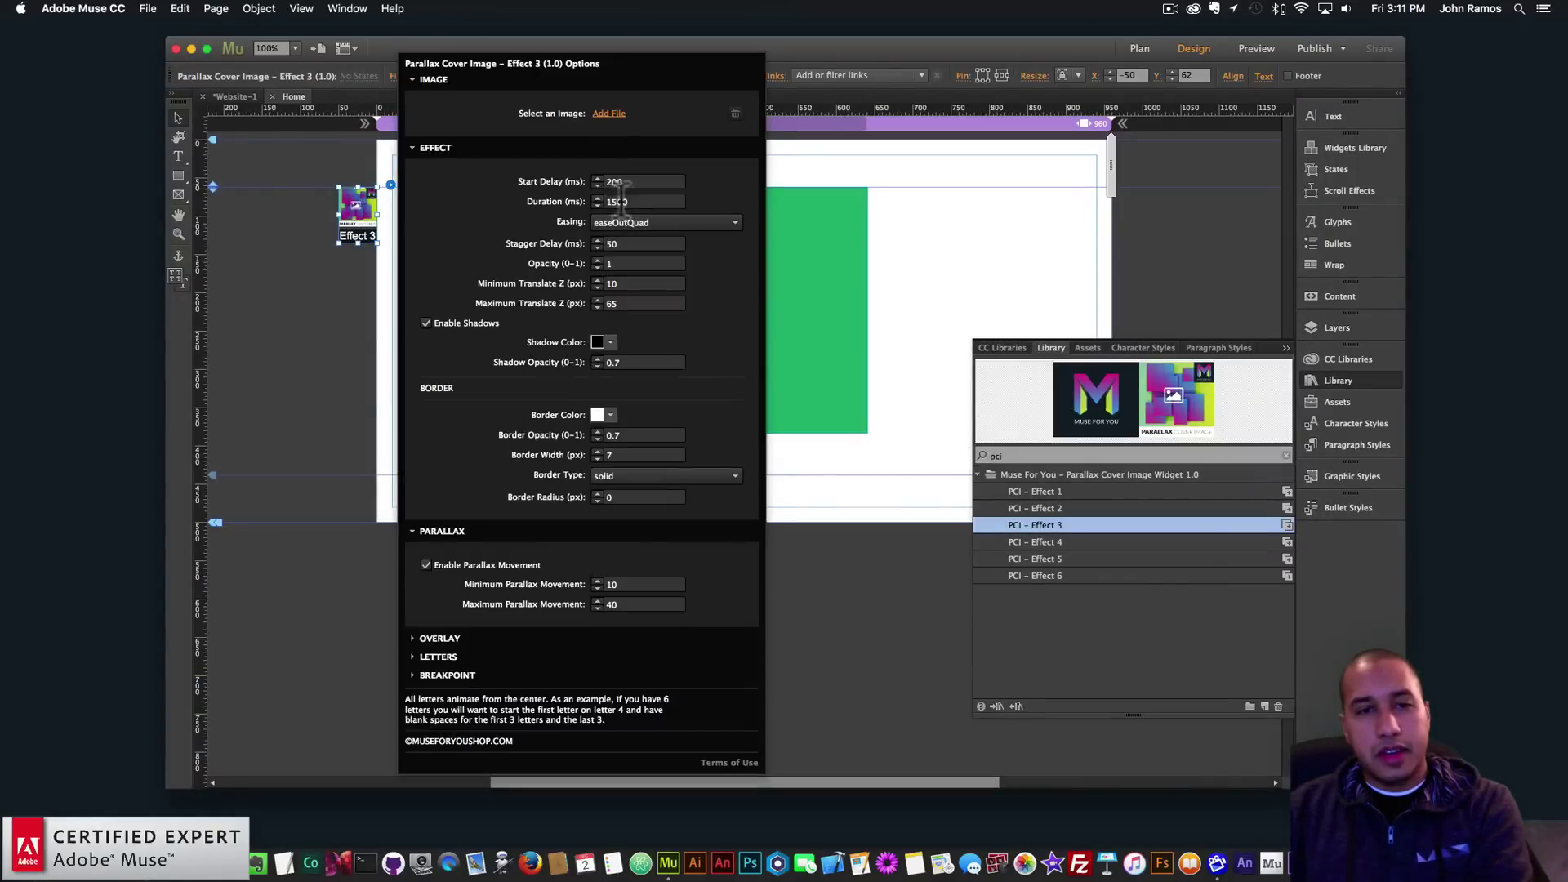
pyautogui.click(606, 119)
pyautogui.doubleClick(629, 121)
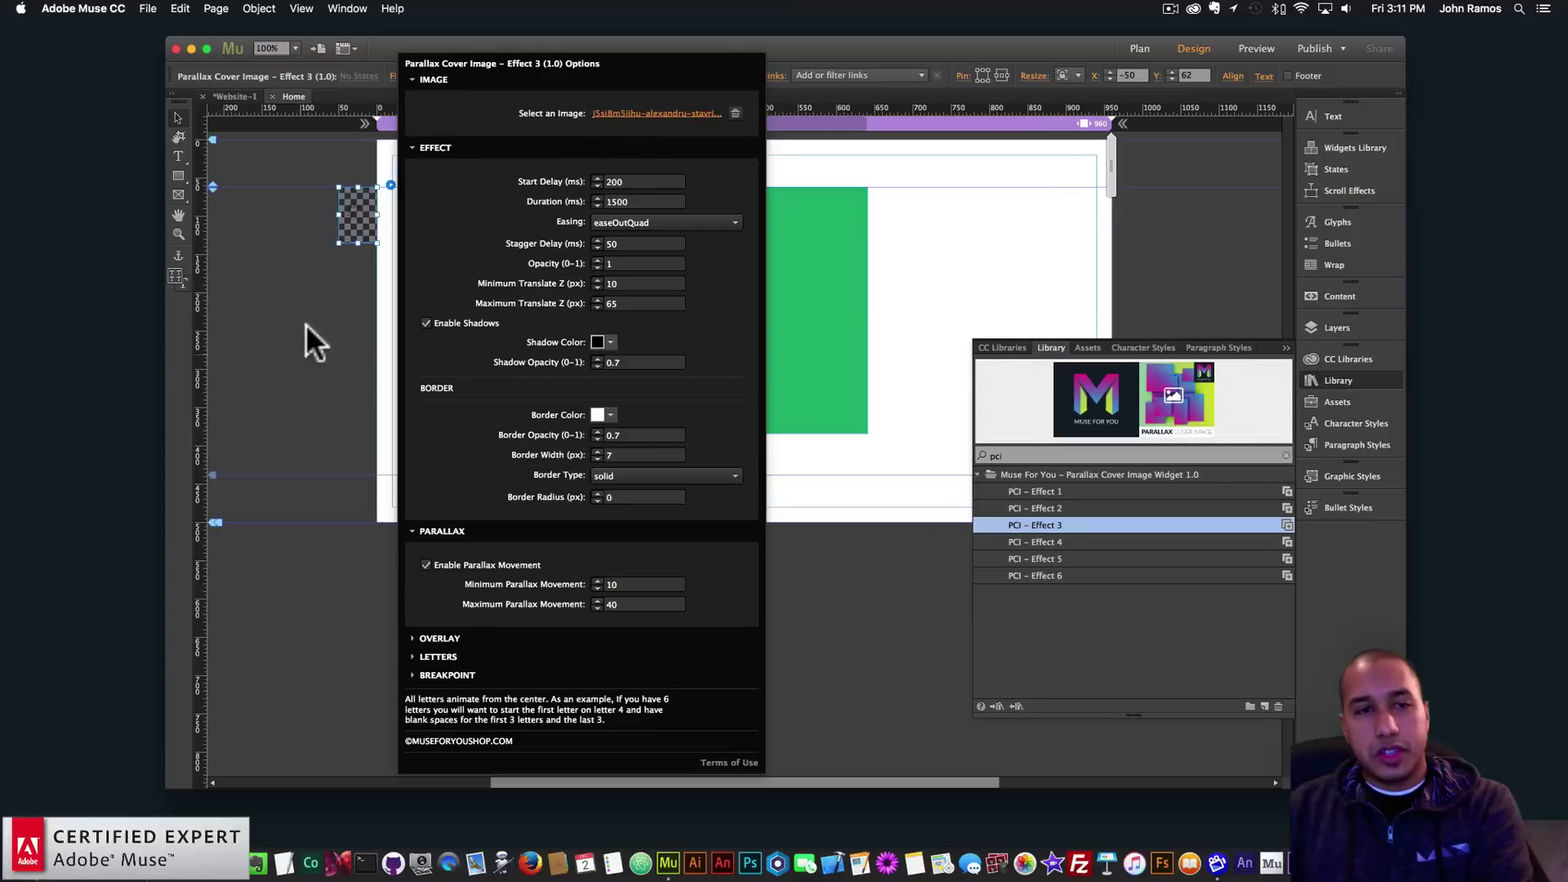
pyautogui.click(277, 193)
pyautogui.click(148, 8)
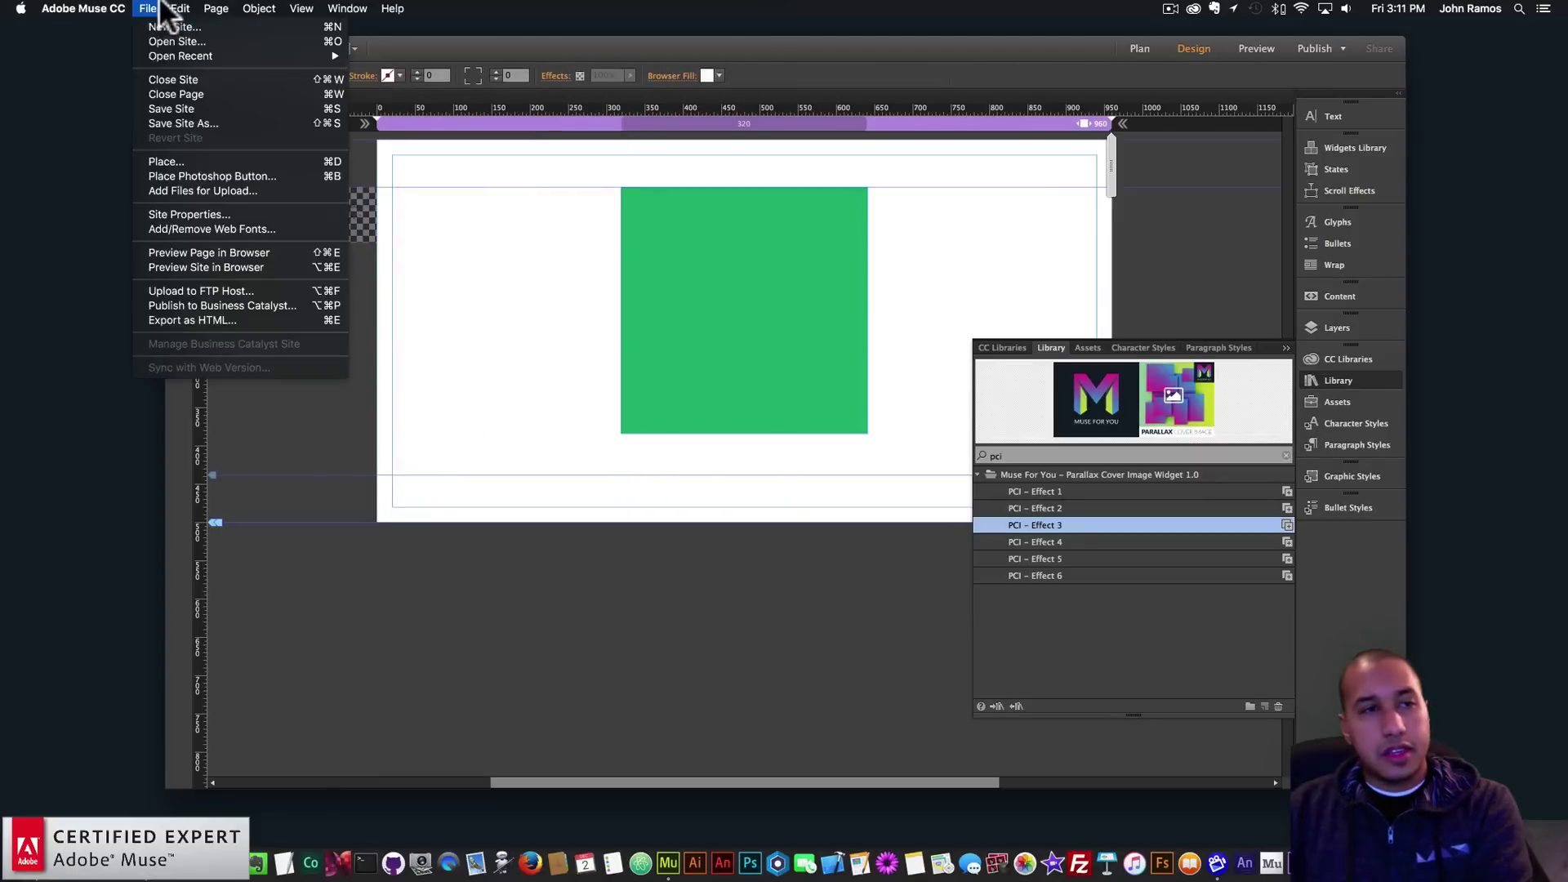
pyautogui.click(224, 247)
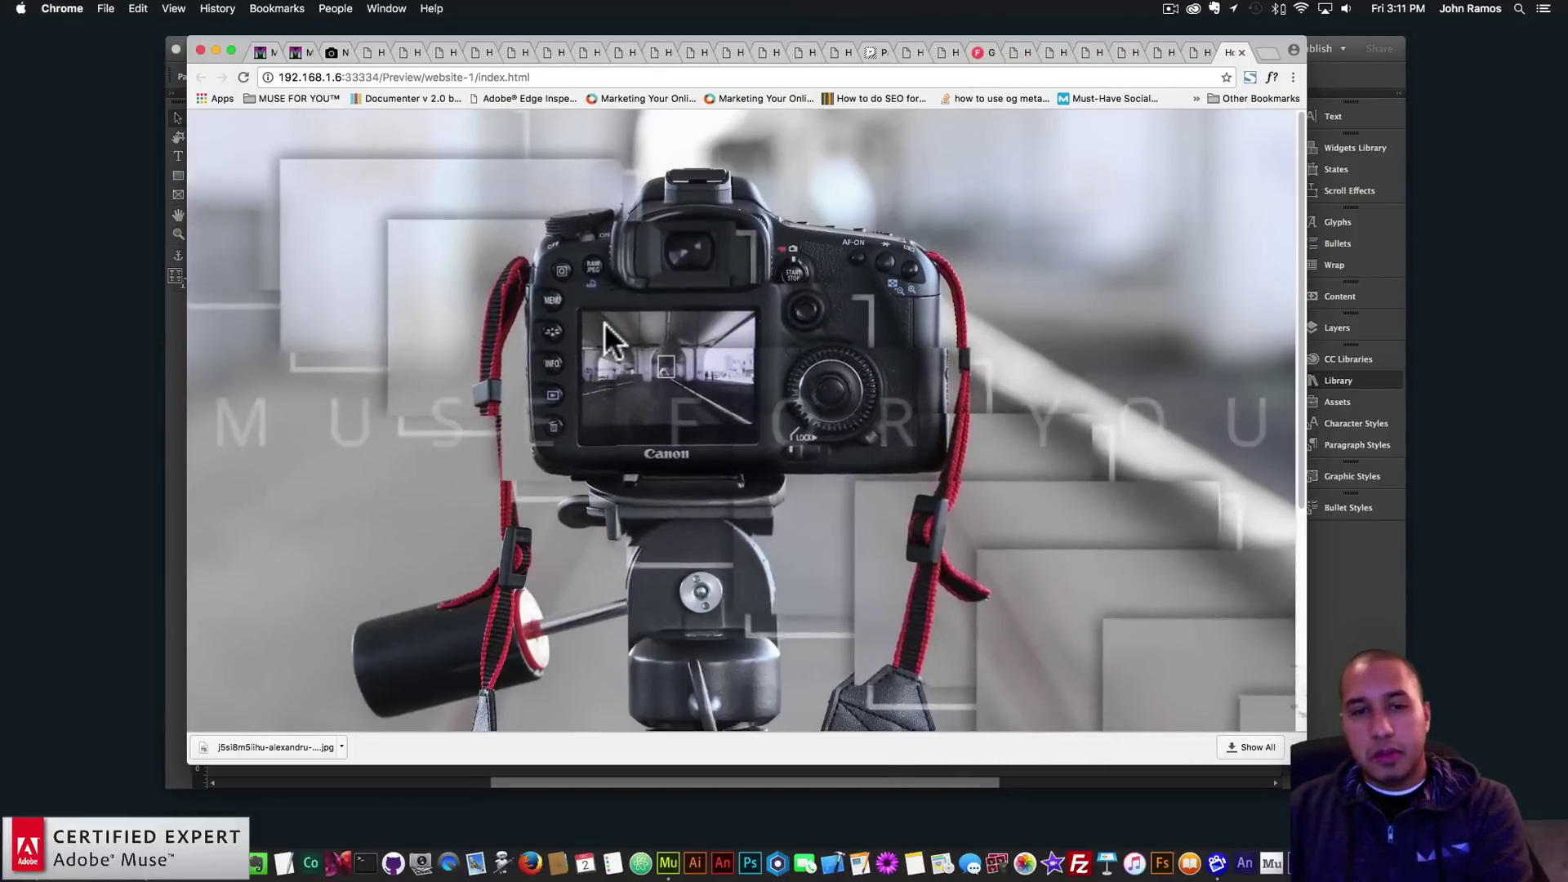
# Step: Return to Adobe Muse, undo the accidental widget rotation and set Effect 3's Border Color to orange
pyautogui.click(1352, 641)
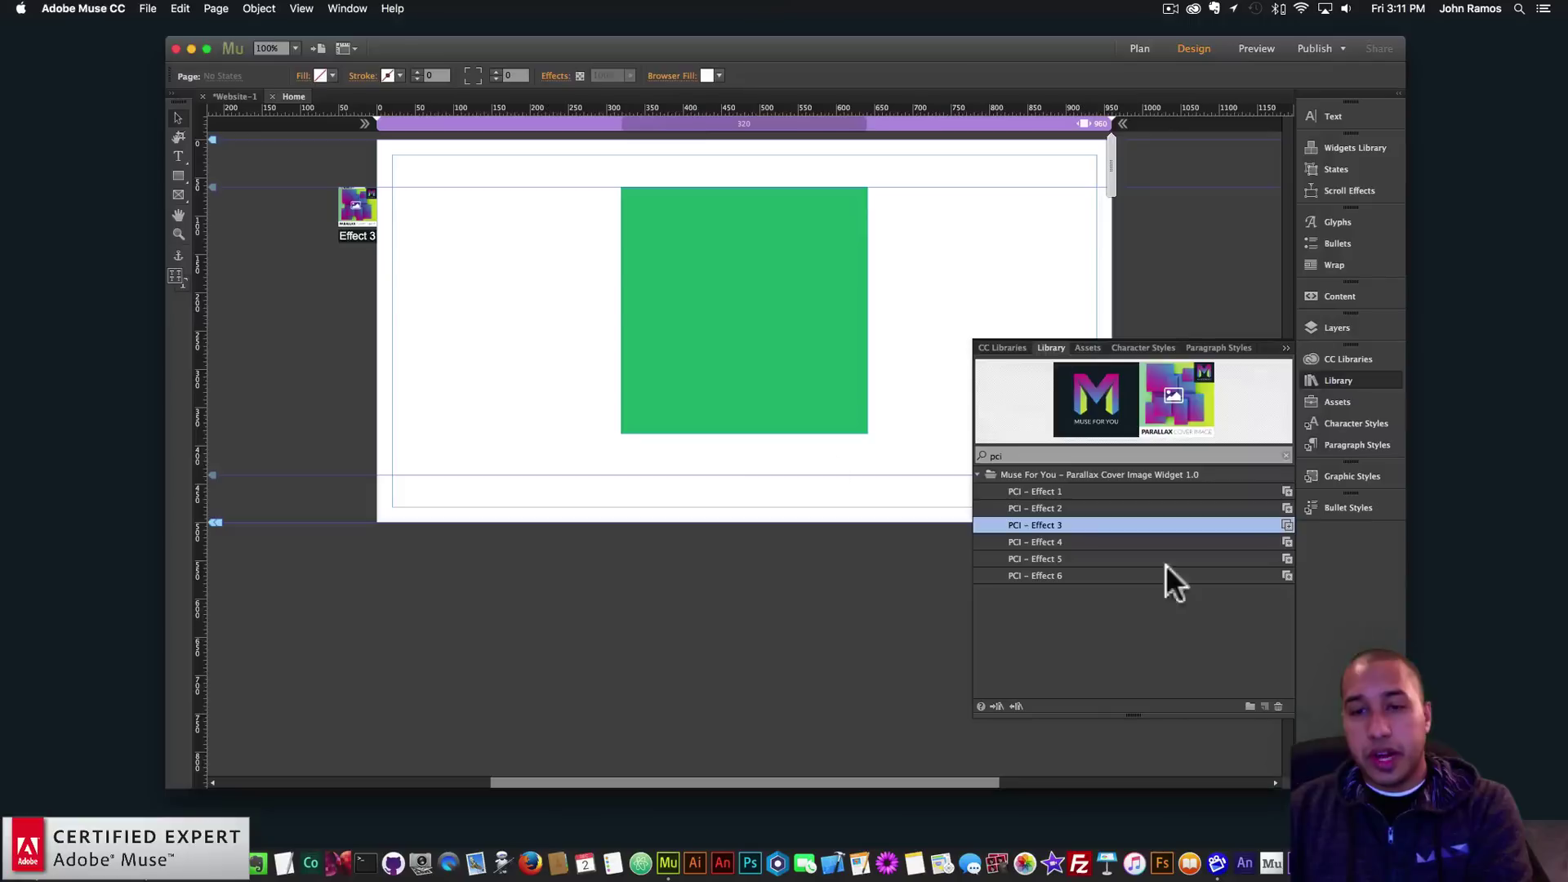
pyautogui.moveTo(379, 209); pyautogui.dragTo(381, 204)
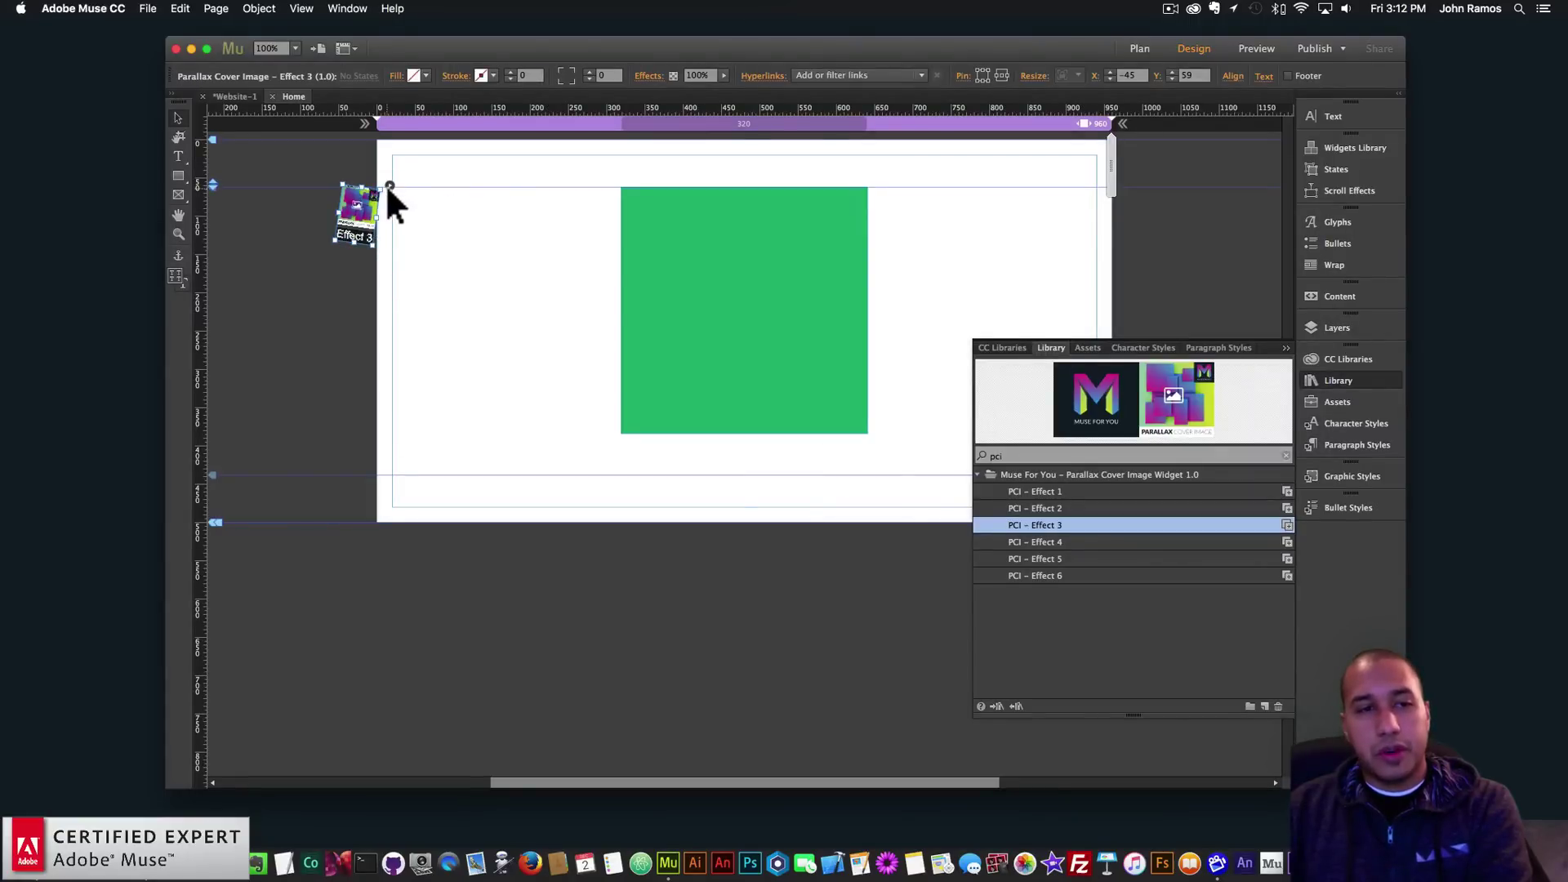
pyautogui.press('super+z')
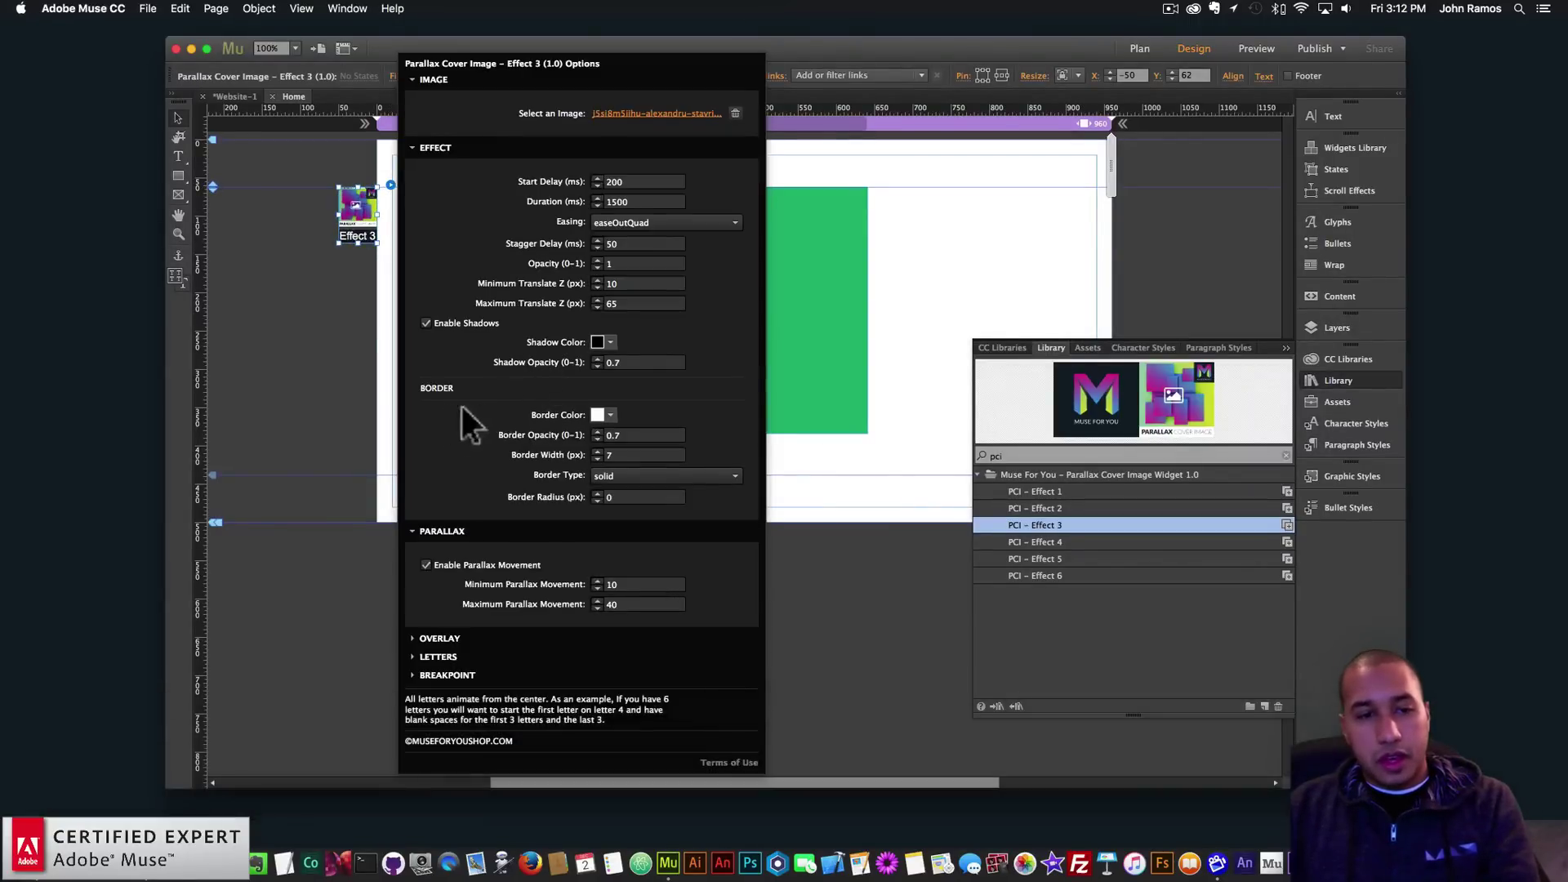
pyautogui.click(606, 416)
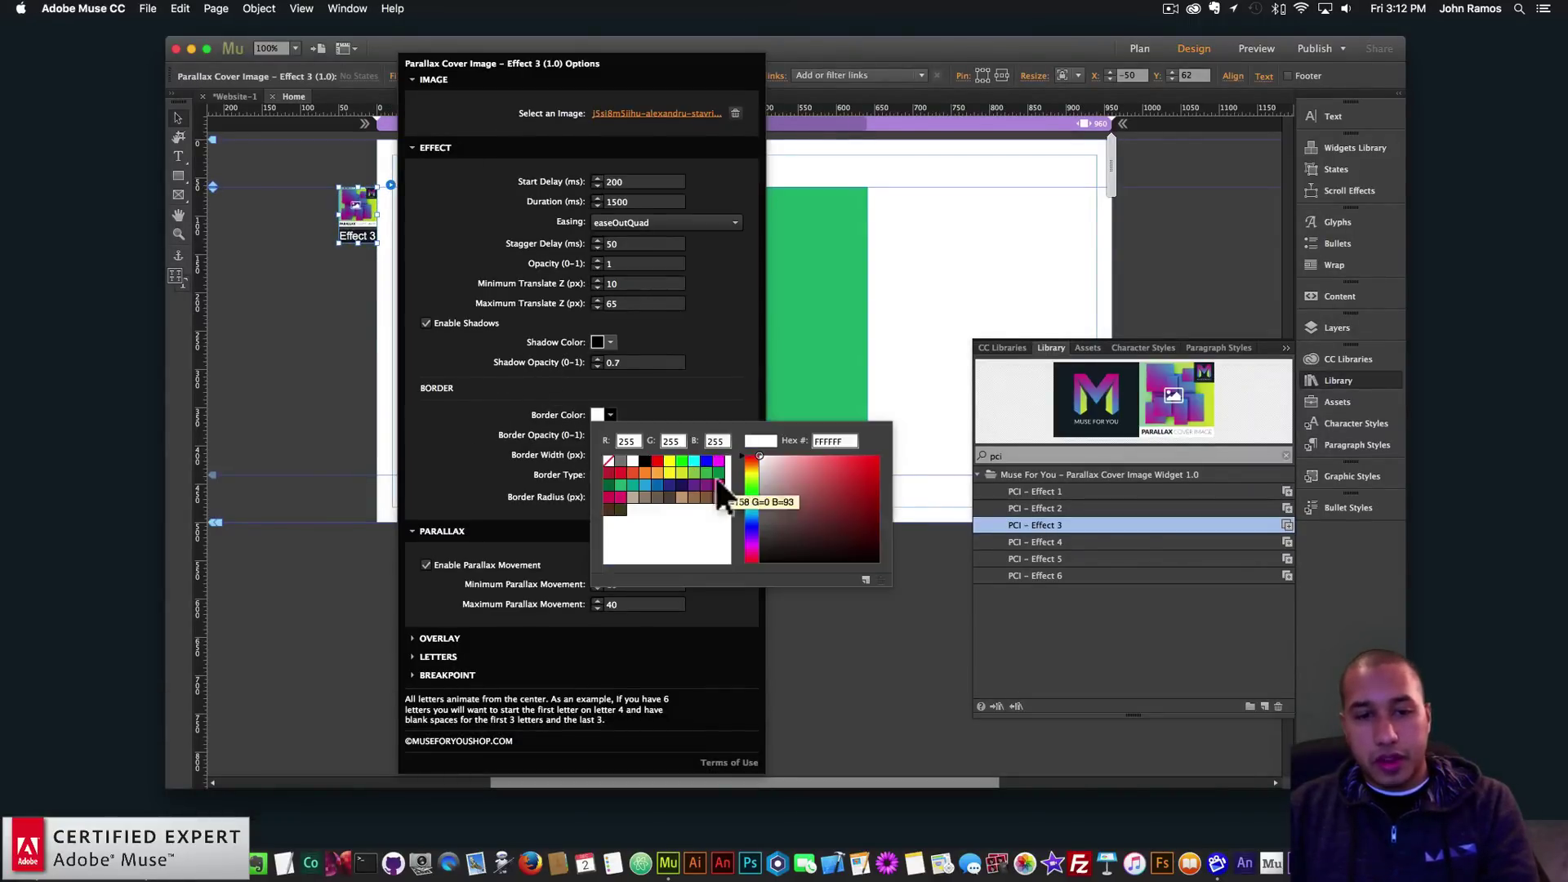
pyautogui.click(647, 472)
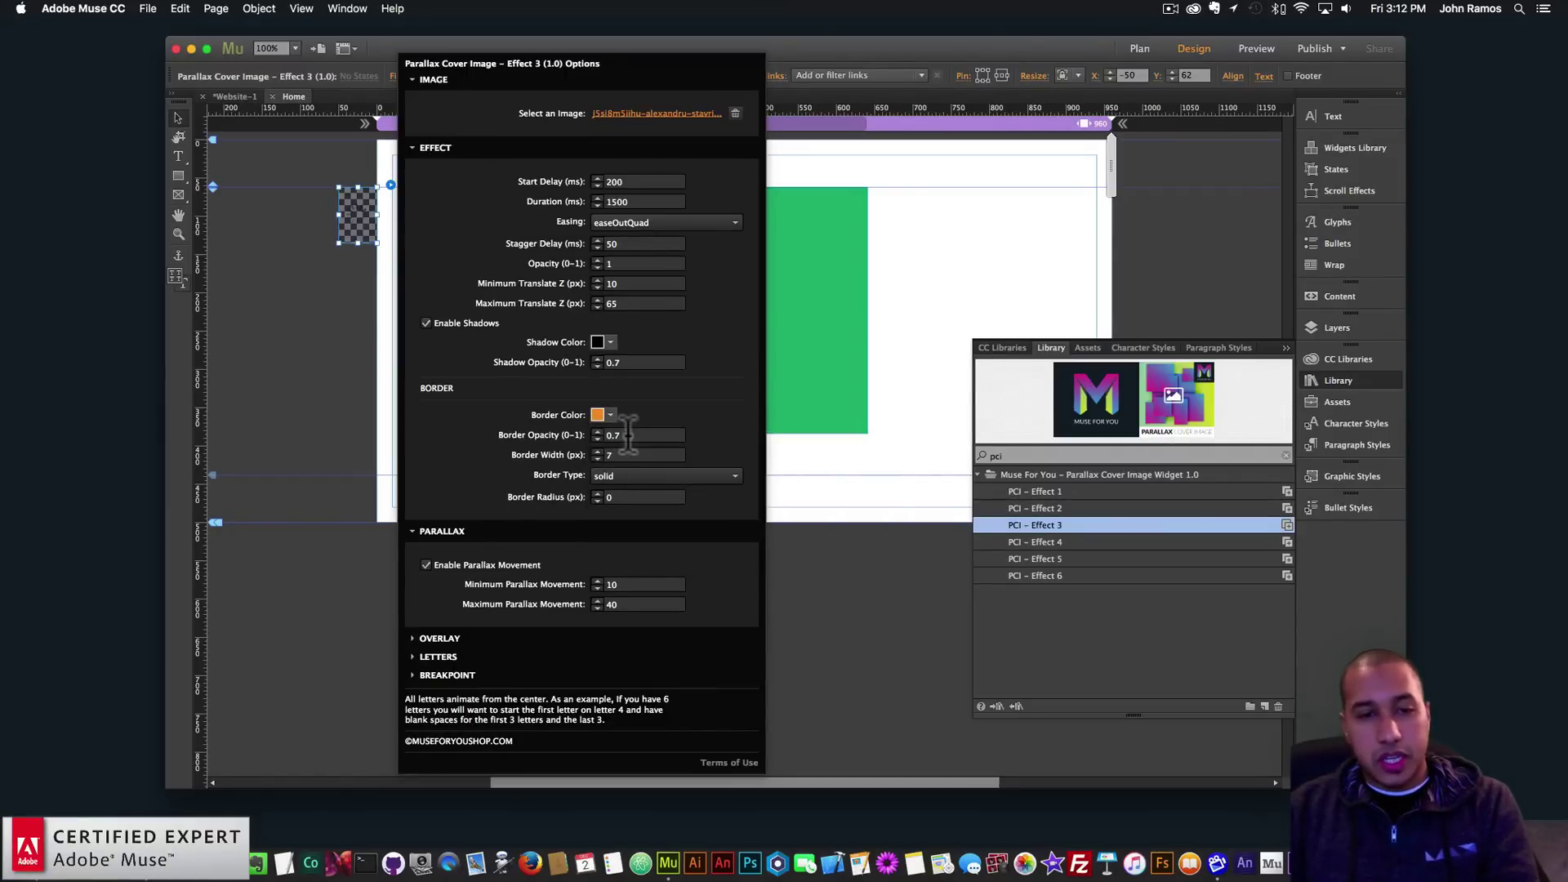
# Step: Set Effect 3's Border Opacity to 1 and preview the page in the browser
pyautogui.press('super+z')
pyautogui.write('1')
pyautogui.press('Return')
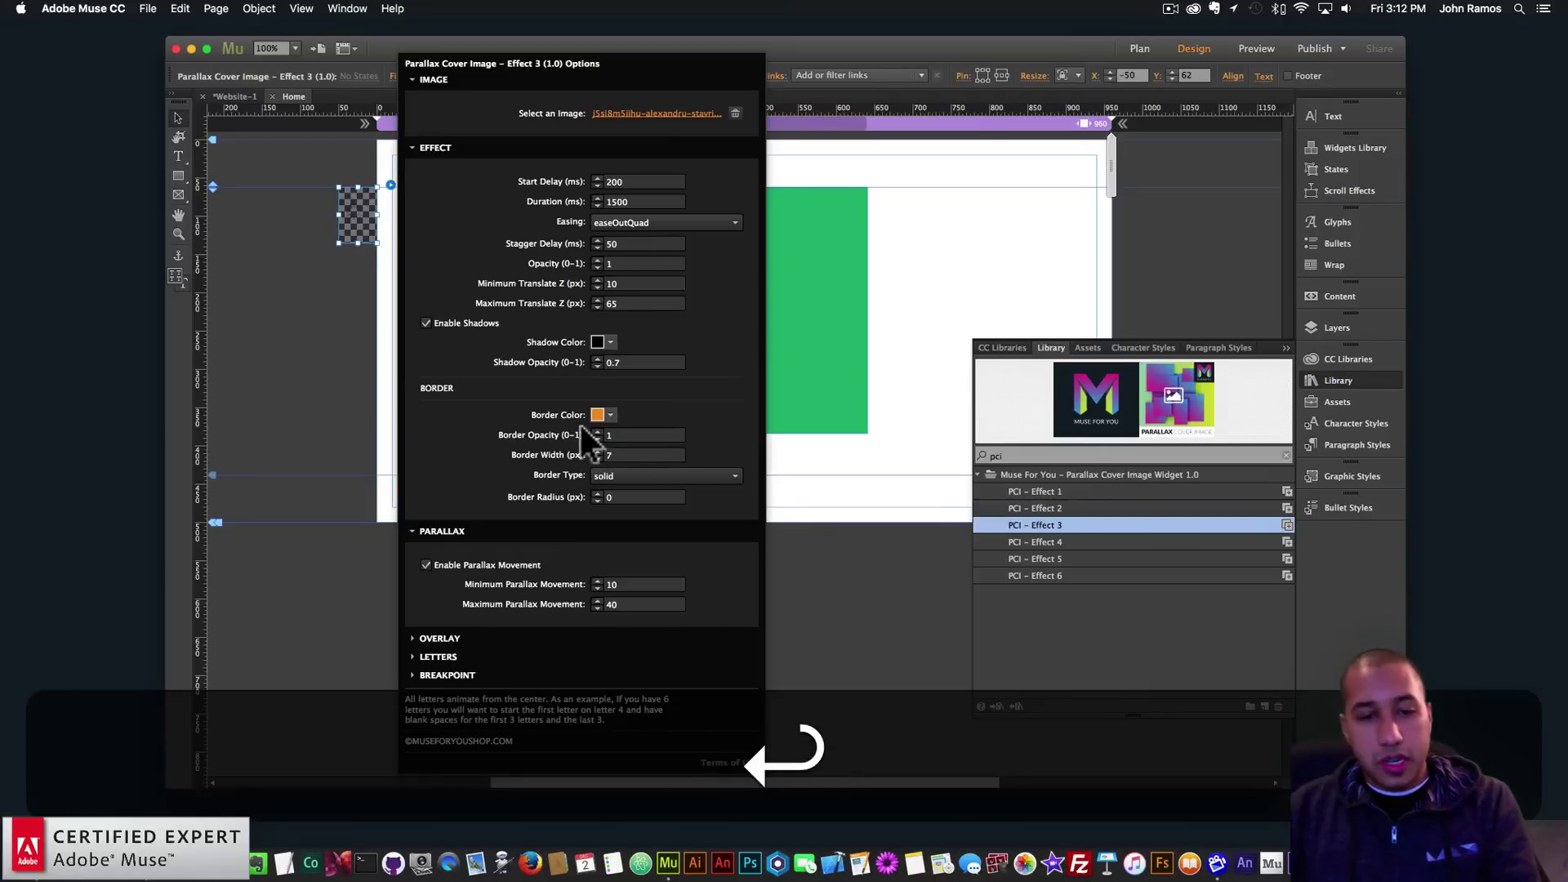
pyautogui.click(628, 455)
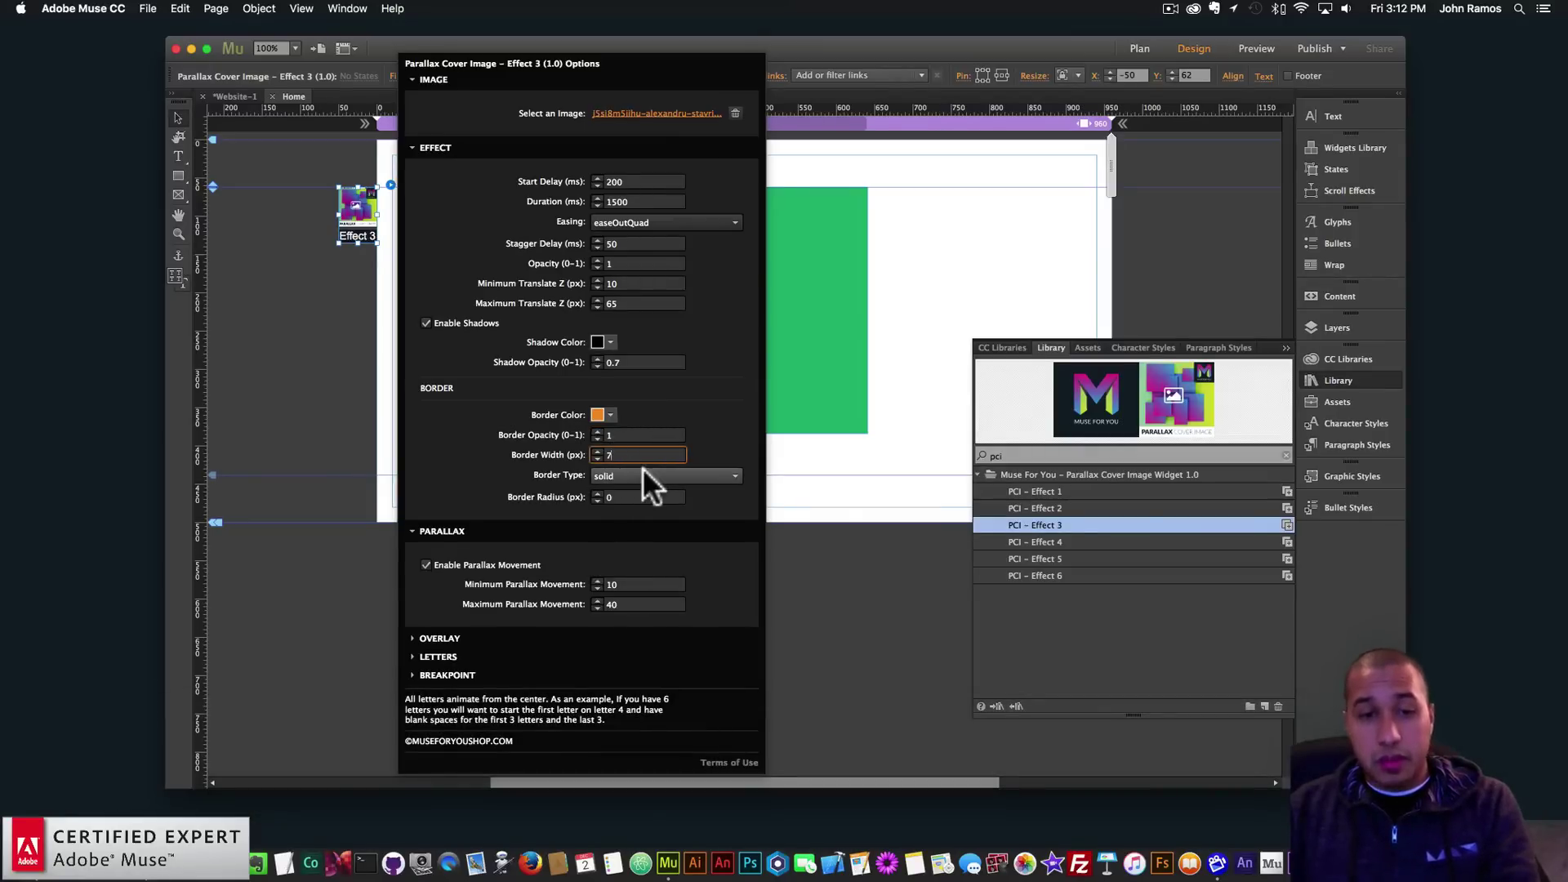
pyautogui.click(147, 9)
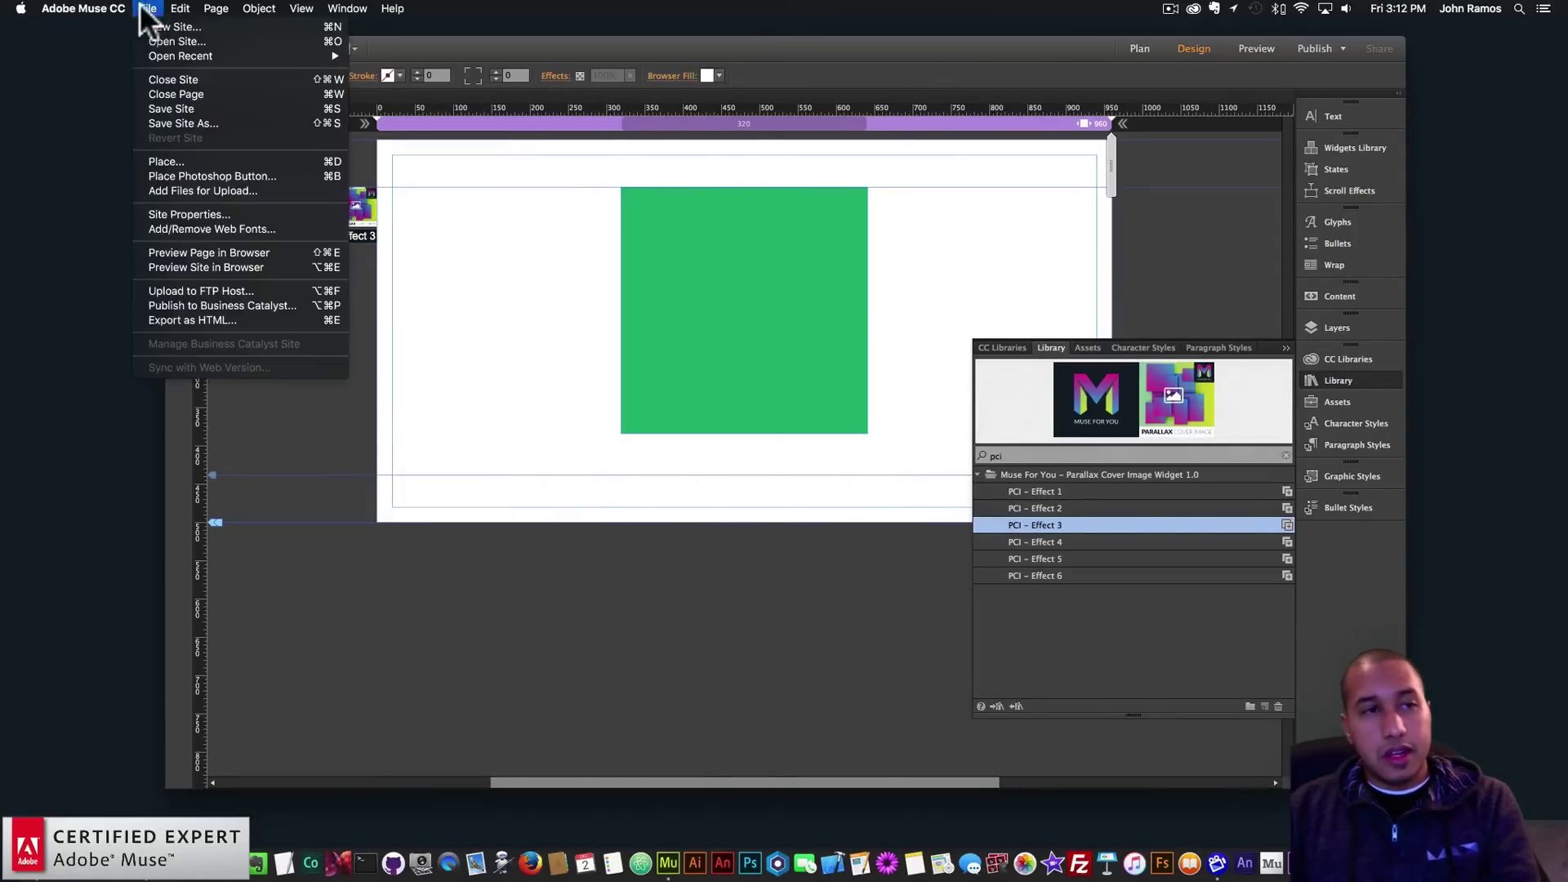
pyautogui.click(179, 249)
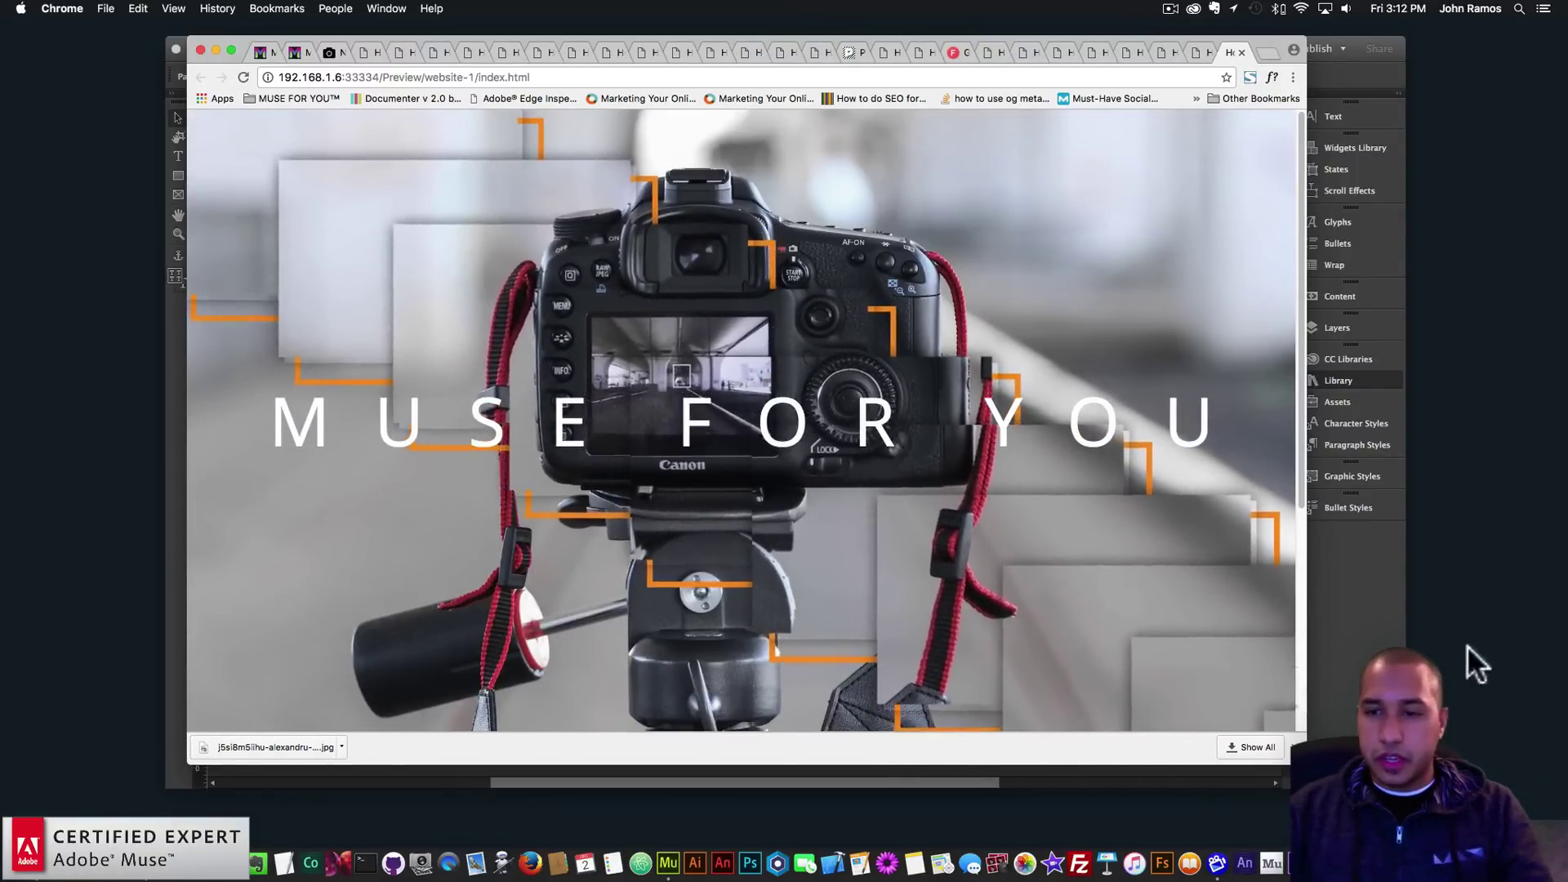
# Step: Return to Adobe Muse and replace the Effect 3 widget with PCI – Effect 4 beside the page
pyautogui.click(1347, 613)
pyautogui.click(351, 214)
pyautogui.press('BackSpace')
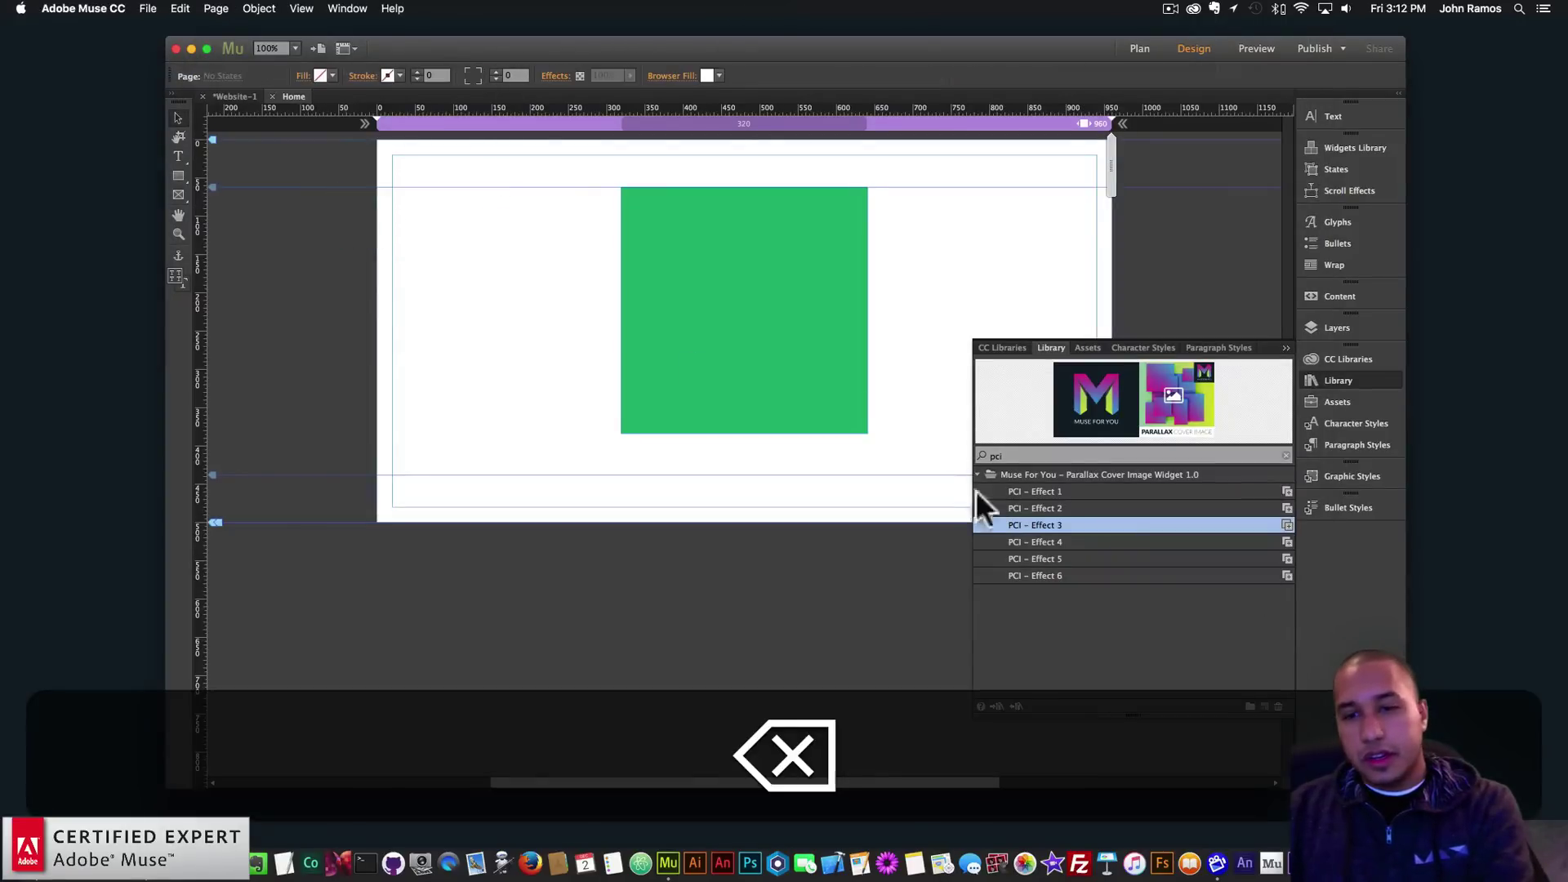
pyautogui.click(1008, 540)
pyautogui.moveTo(315, 190); pyautogui.dragTo(327, 189)
# Step: Select the camera JPG as Effect 4's image, align the widget to the page's edge and preview the page in the browser
pyautogui.click(600, 249)
pyautogui.doubleClick(687, 121)
pyautogui.click(300, 302)
pyautogui.click(351, 213)
pyautogui.click(526, 301)
pyautogui.click(148, 9)
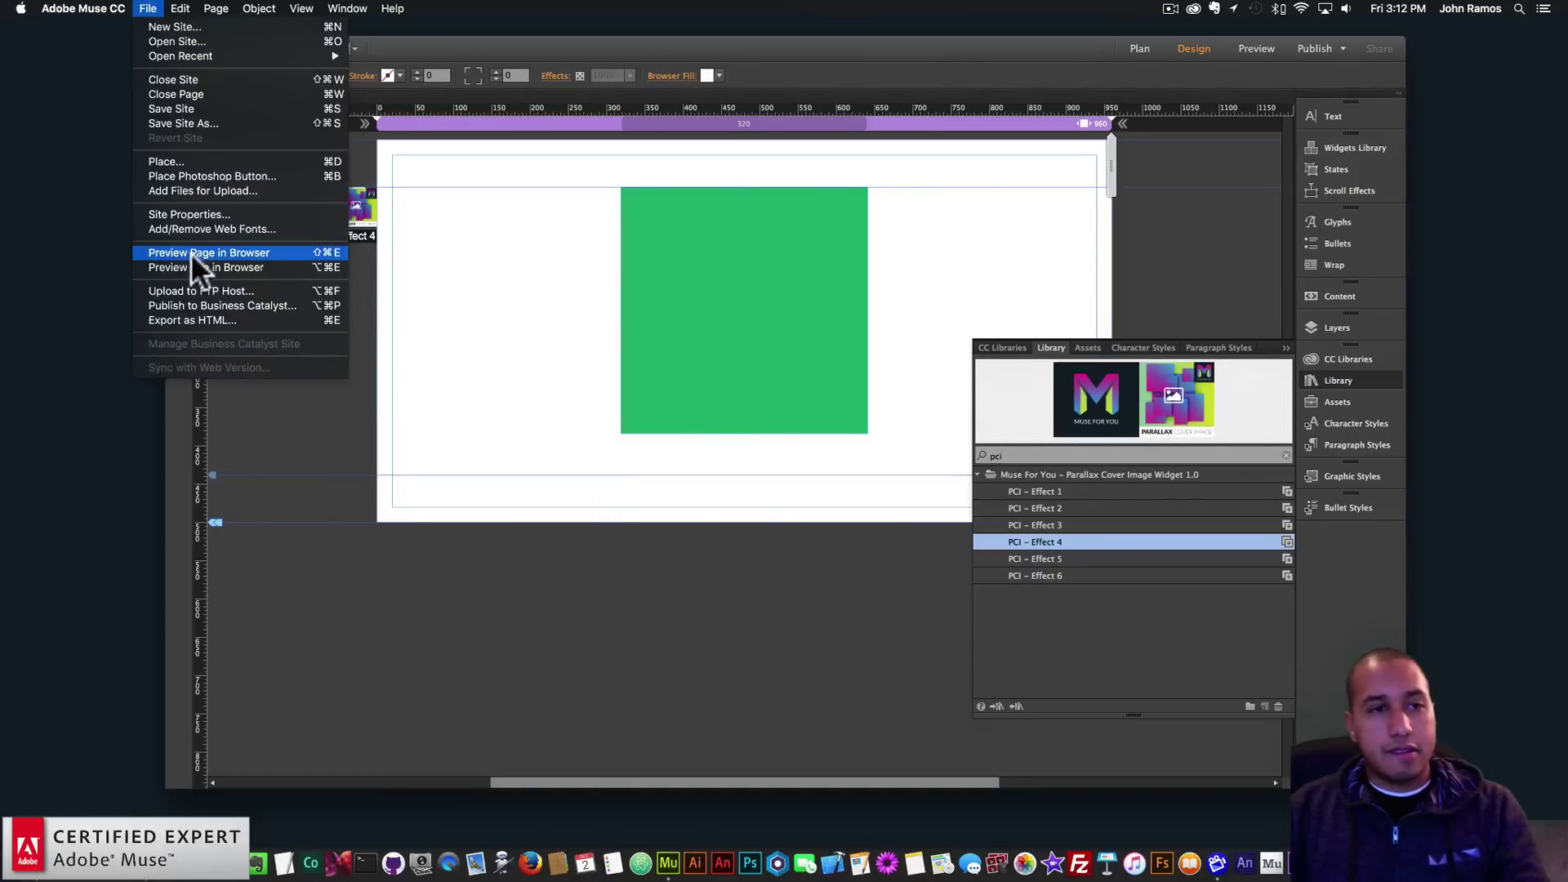
pyautogui.click(189, 250)
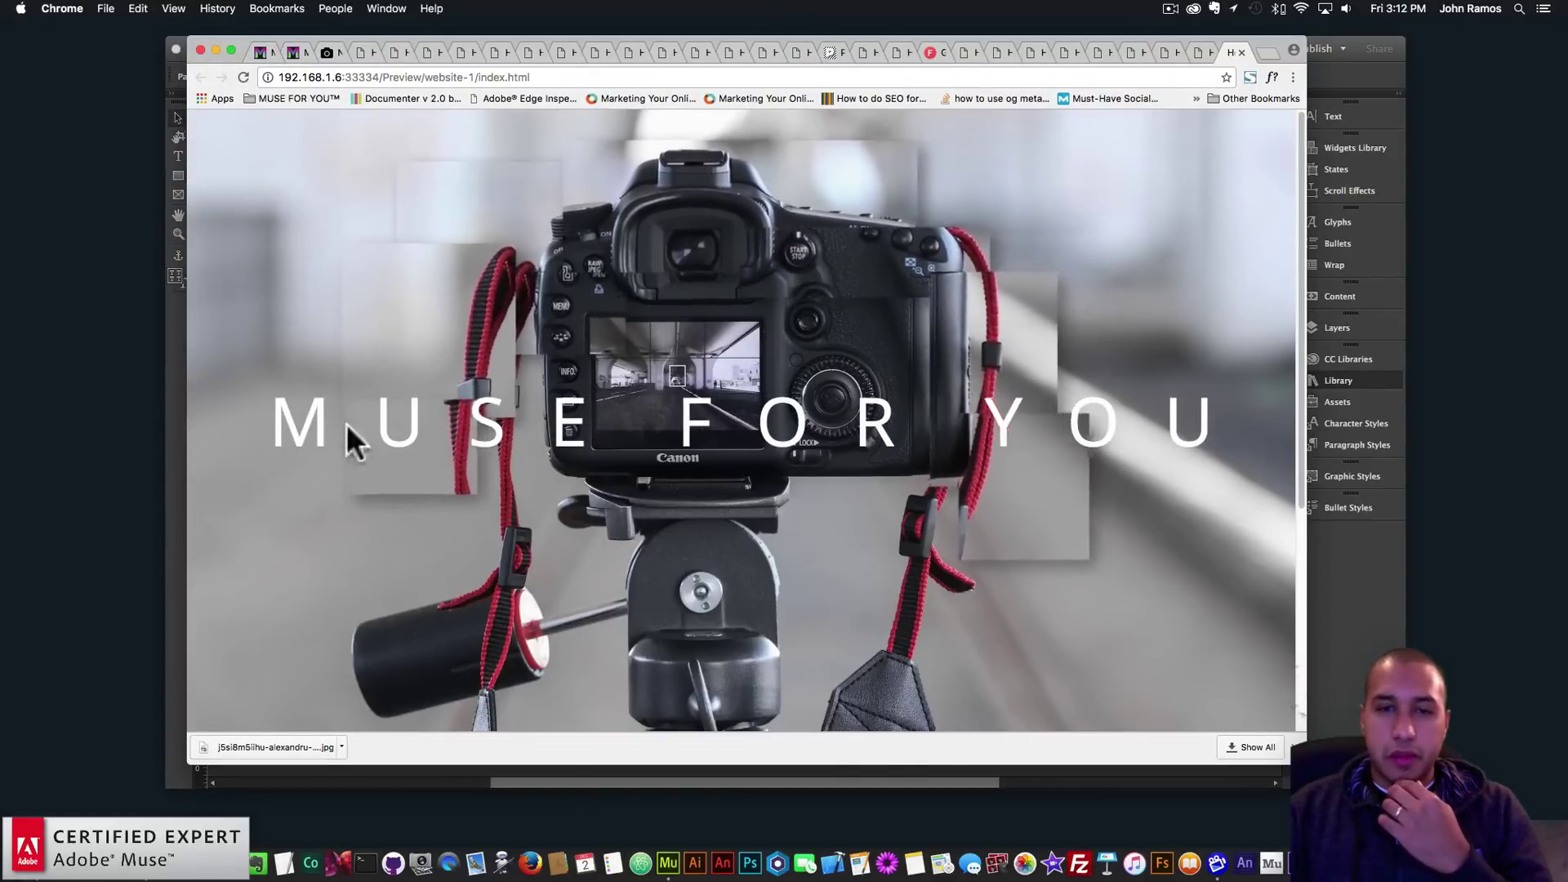
# Step: Return to Adobe Muse, replace the Effect 4 widget with PCI – Effect 5 beside the page and preview the page in the browser
pyautogui.click(1355, 595)
pyautogui.click(357, 210)
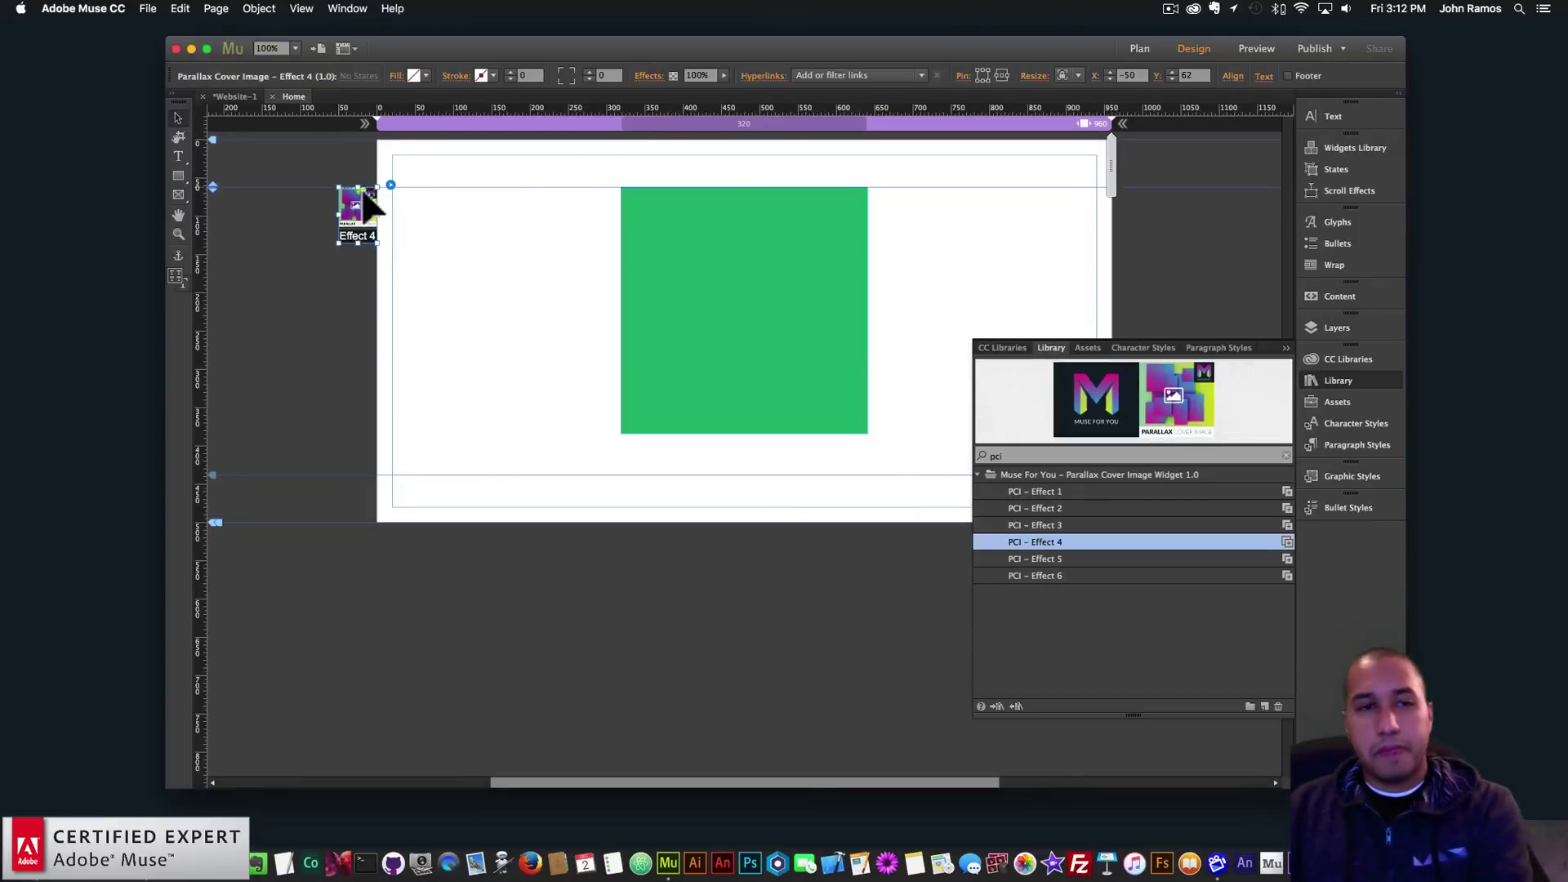
pyautogui.press('BackSpace')
pyautogui.click(1025, 561)
pyautogui.moveTo(1026, 564); pyautogui.dragTo(336, 214)
pyautogui.press('Escape')
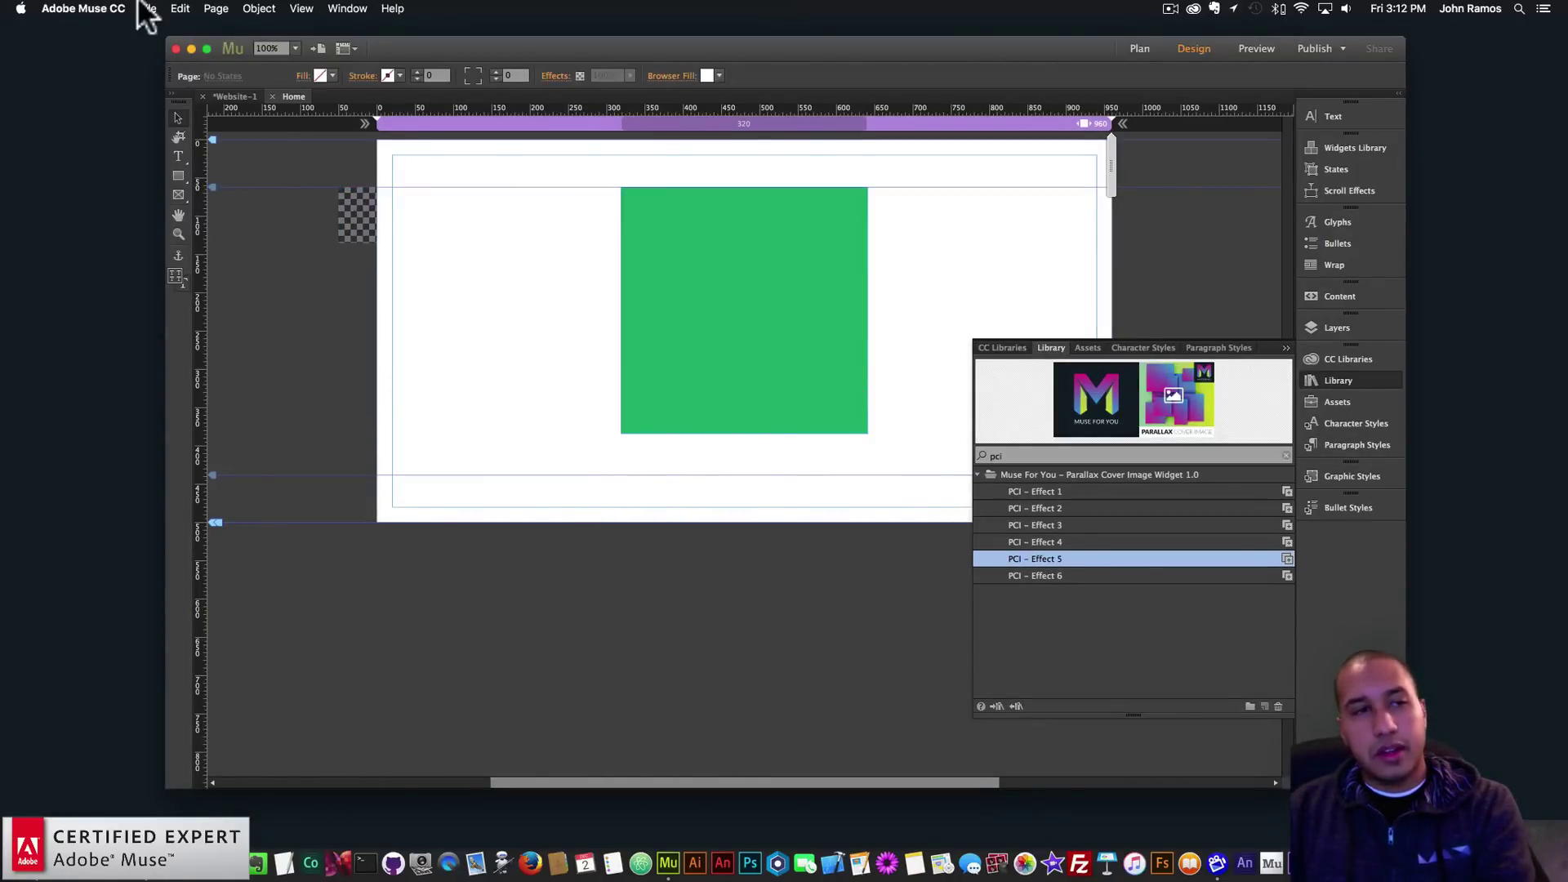
pyautogui.click(148, 9)
pyautogui.click(242, 252)
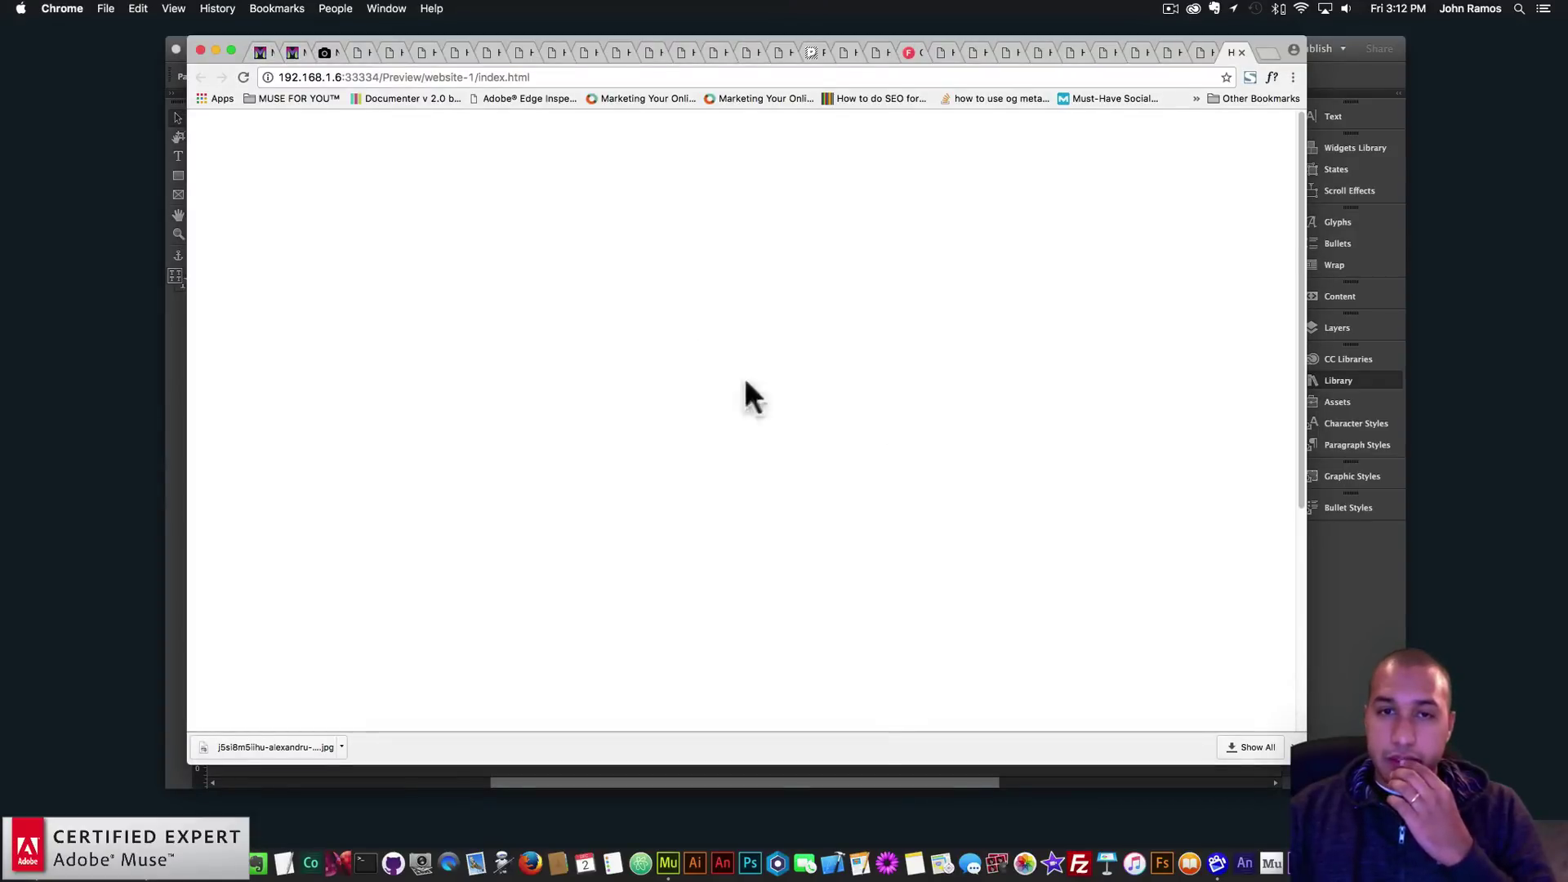
# Step: Return to Adobe Muse, select the camera JPG as Effect 5's image and preview the page in the browser
pyautogui.click(175, 343)
pyautogui.click(372, 189)
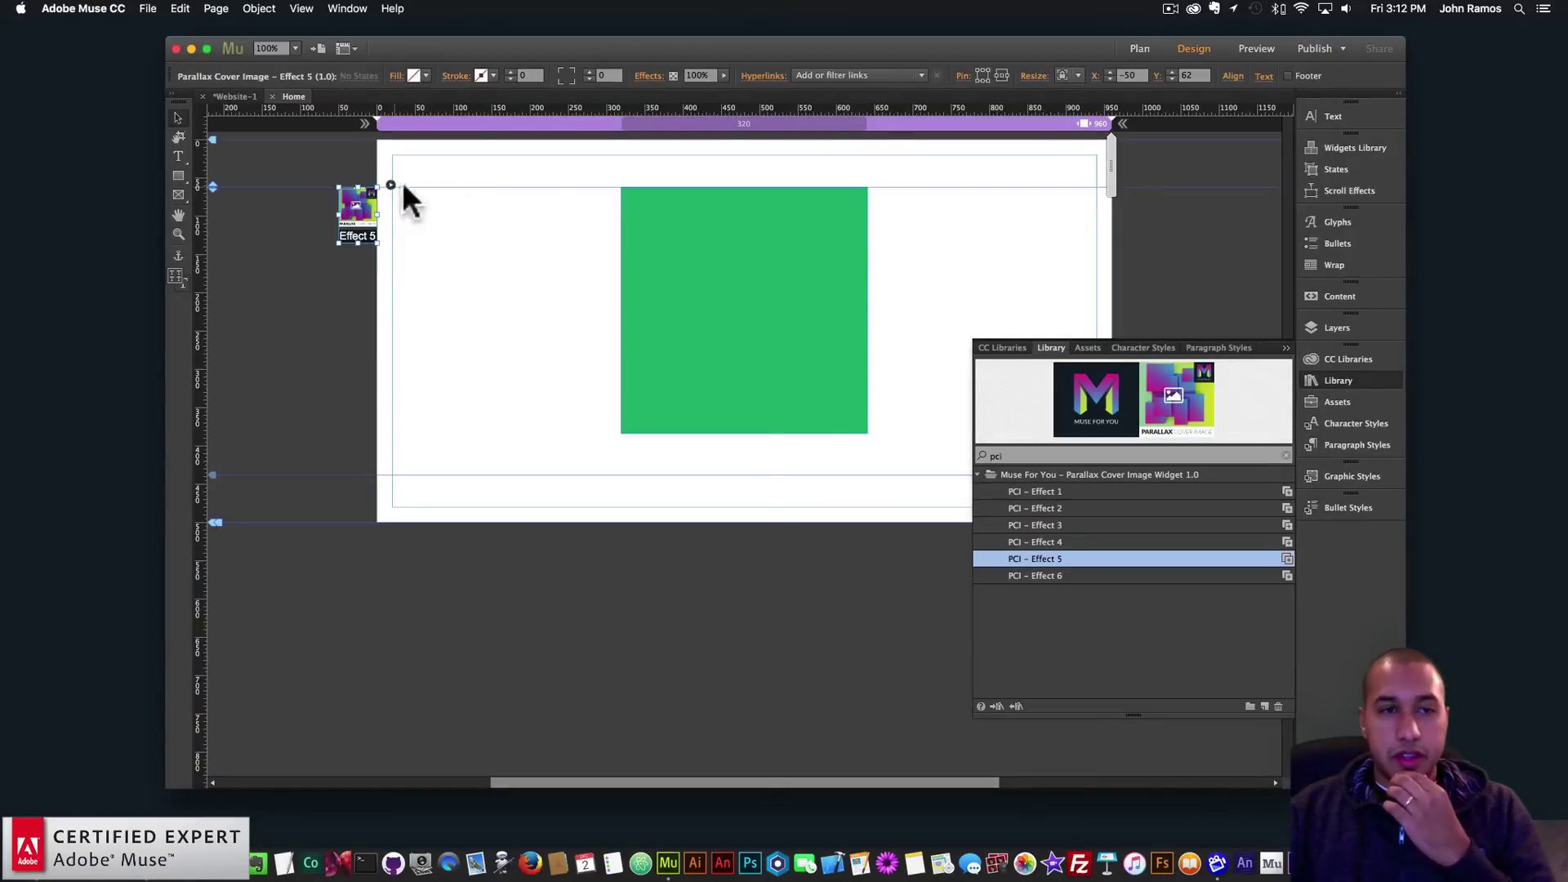
pyautogui.click(392, 185)
pyautogui.click(612, 240)
pyautogui.click(628, 123)
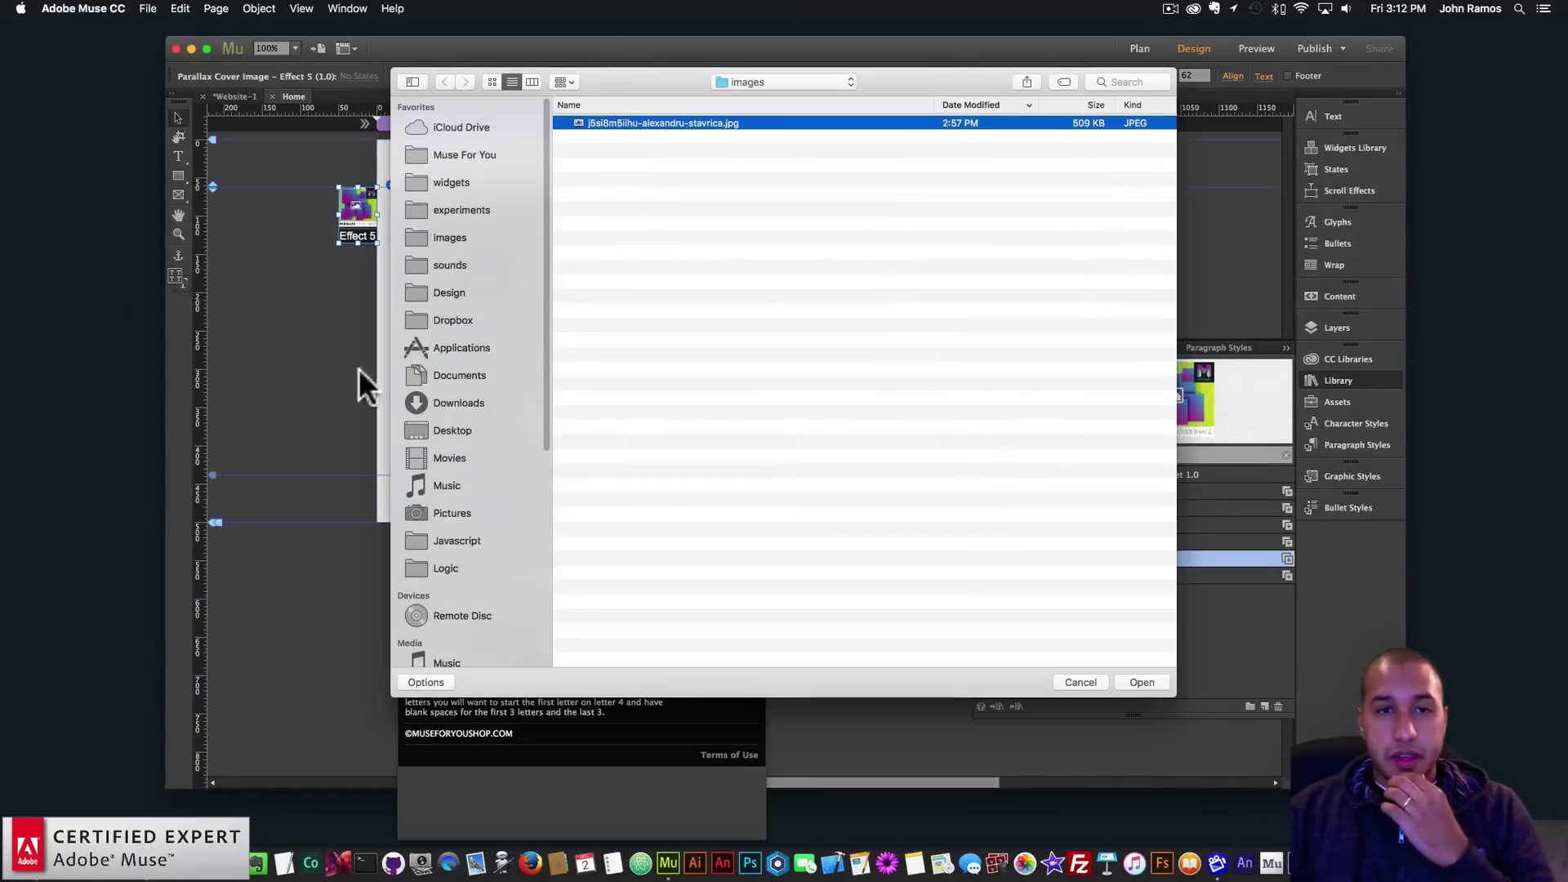
pyautogui.doubleClick(611, 121)
pyautogui.click(335, 282)
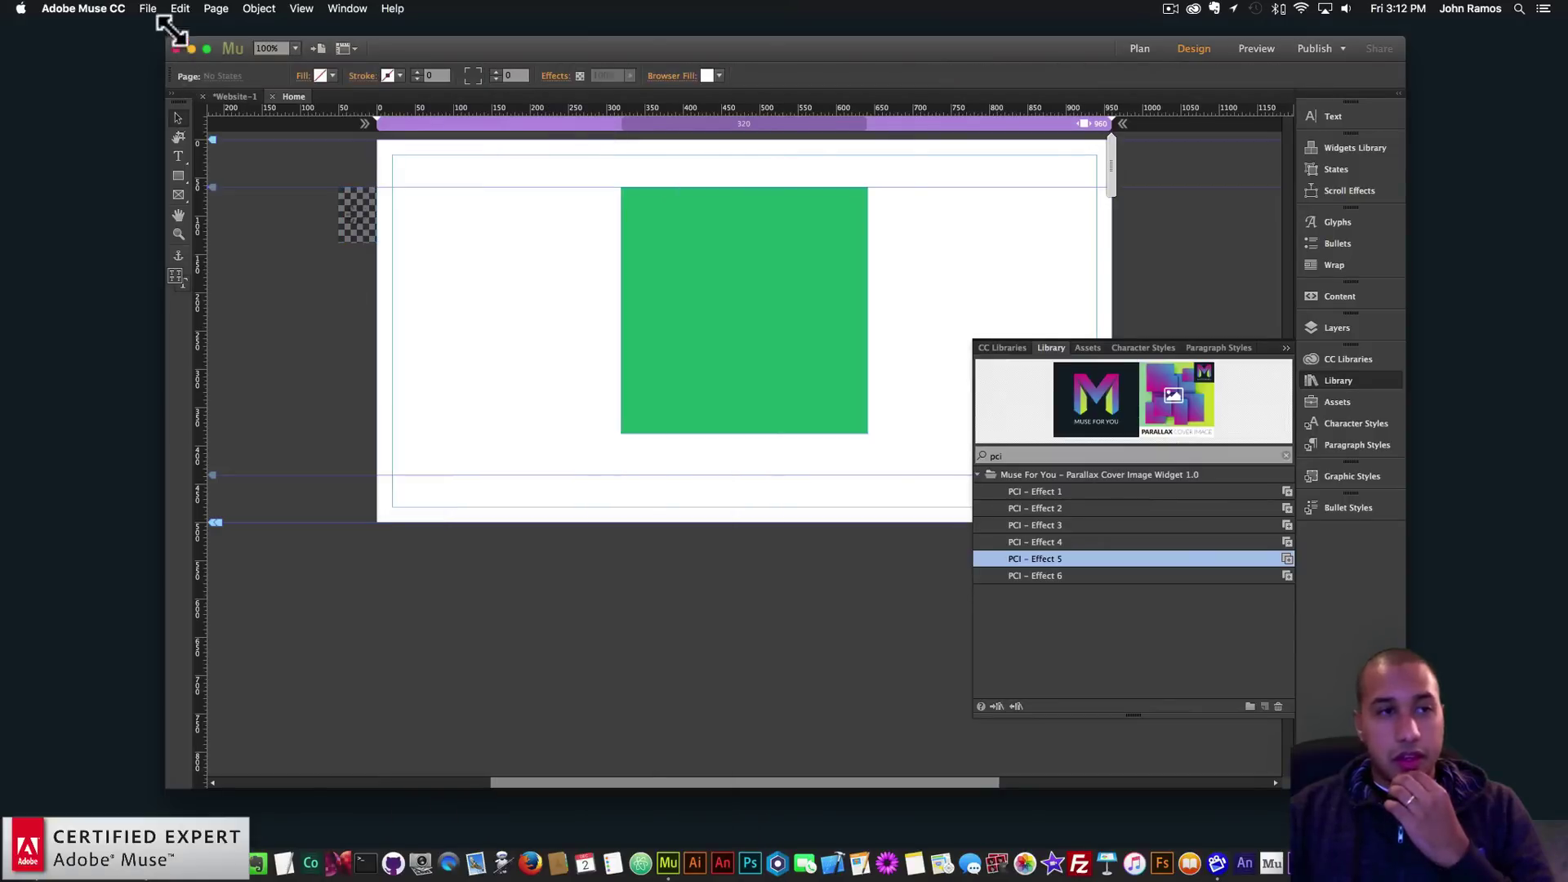
pyautogui.click(148, 9)
pyautogui.click(199, 252)
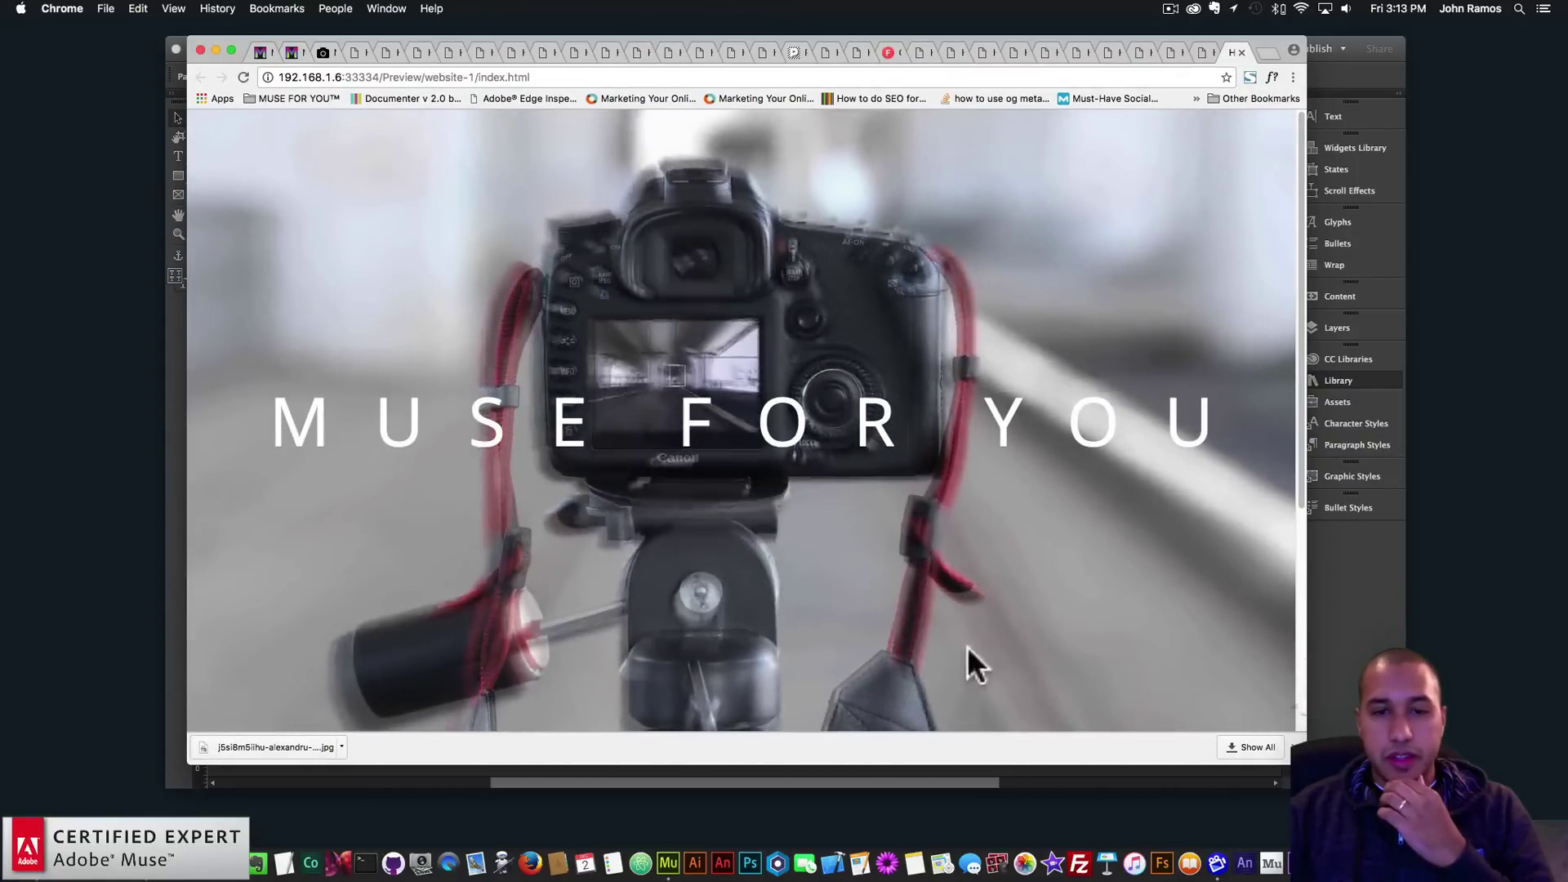
# Step: Return to Adobe Muse and replace the Effect 5 widget with PCI – Effect 6 beside the page
pyautogui.click(1349, 660)
pyautogui.moveTo(365, 204); pyautogui.dragTo(368, 208)
pyautogui.press('BackSpace')
pyautogui.click(1052, 576)
pyautogui.moveTo(289, 131); pyautogui.dragTo(339, 194)
pyautogui.click(365, 206)
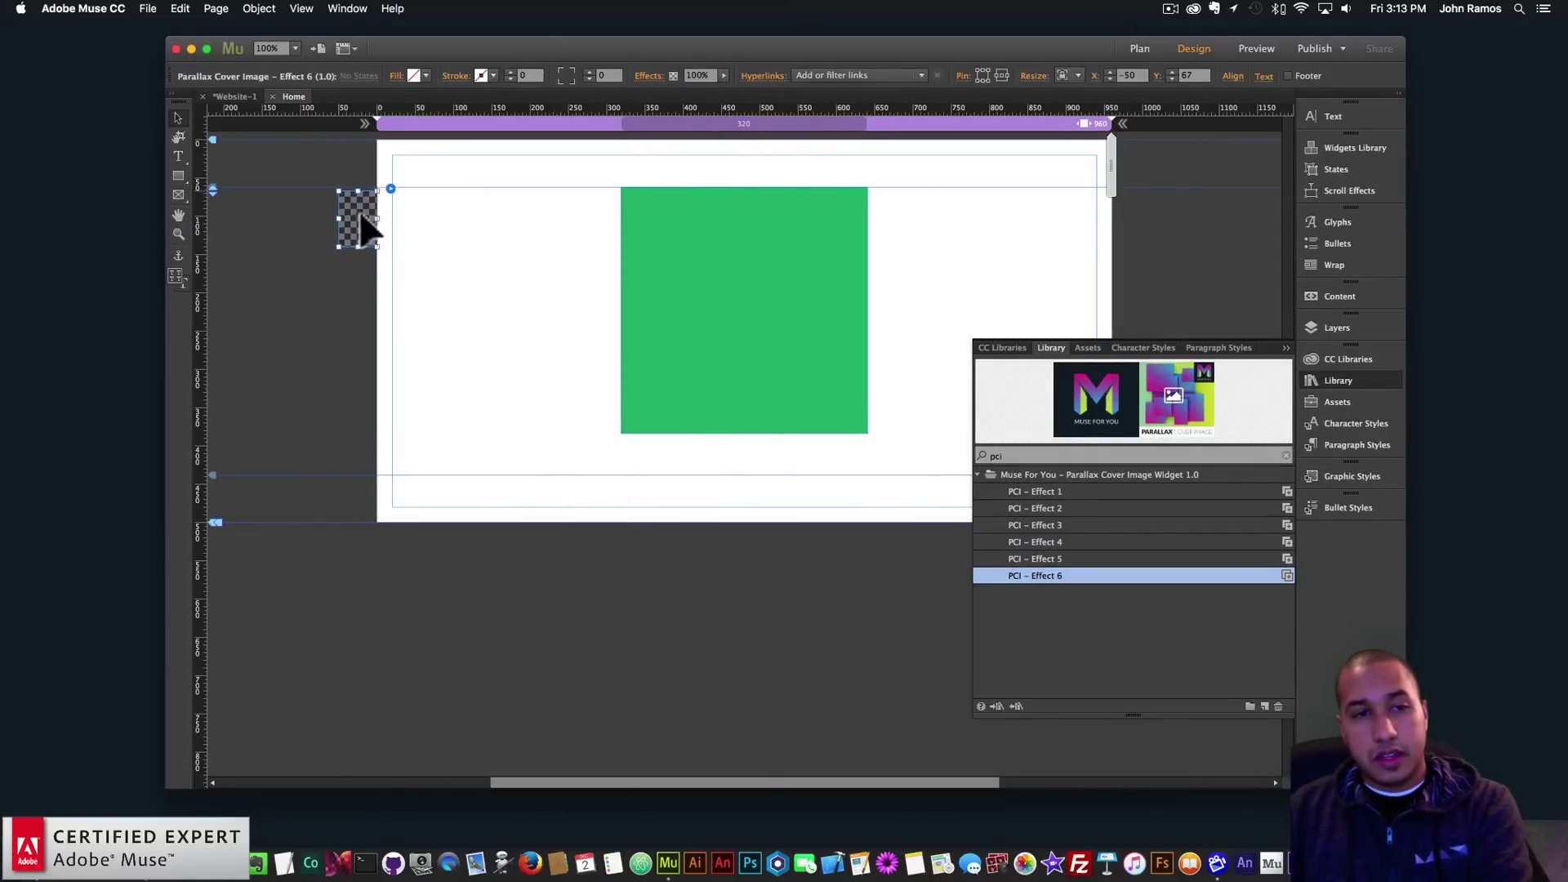
# Step: Select the camera JPG as Effect 6's image and preview the page in the browser, scrolling through its content
pyautogui.click(391, 189)
pyautogui.click(614, 205)
pyautogui.doubleClick(611, 122)
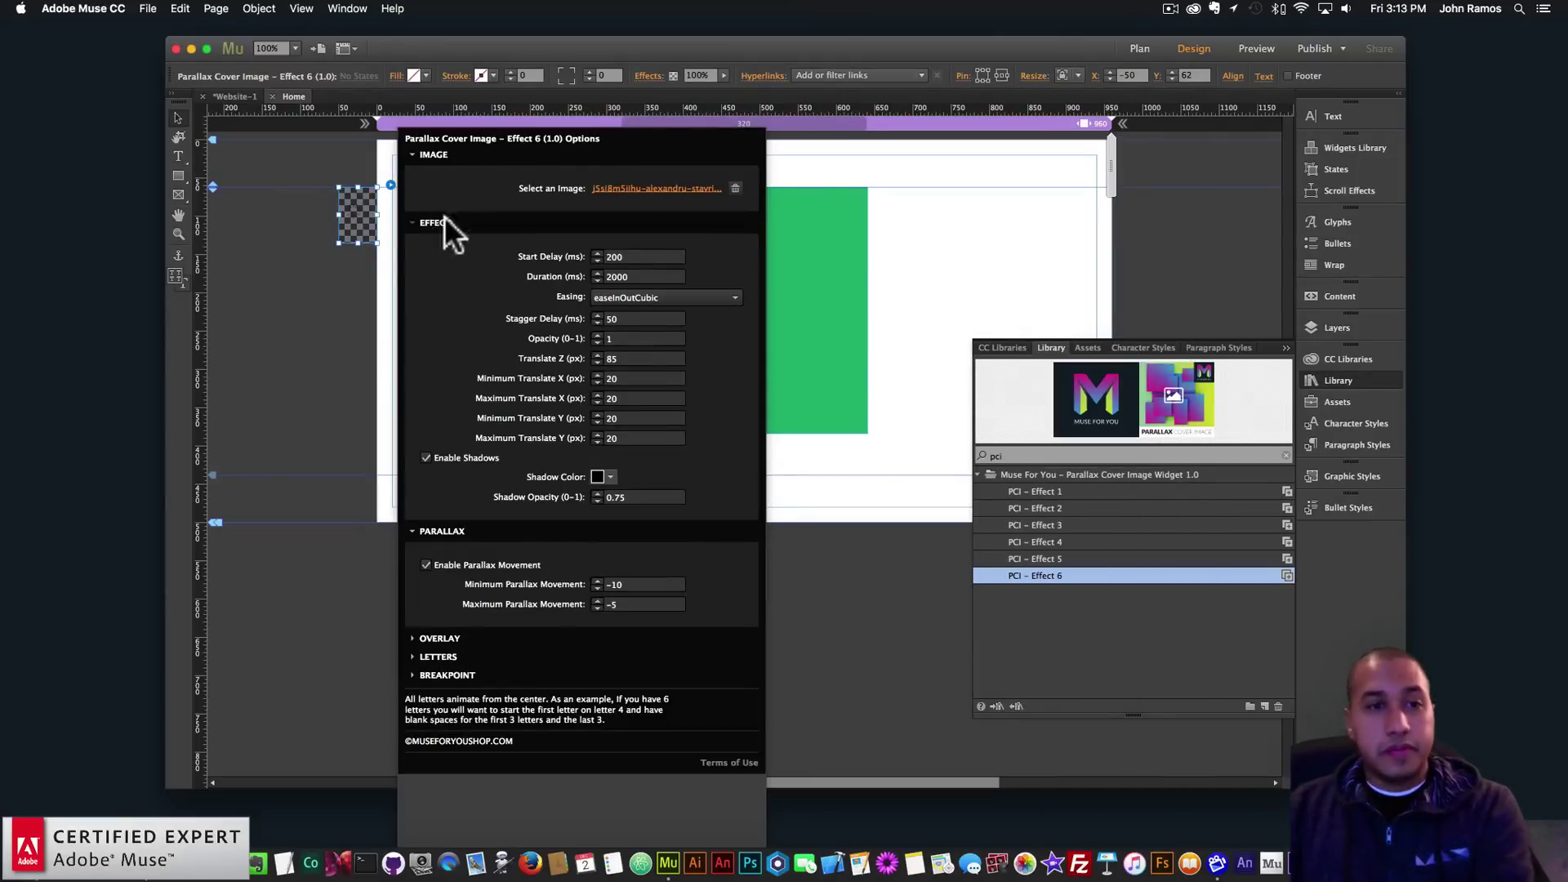
pyautogui.click(307, 314)
pyautogui.click(147, 8)
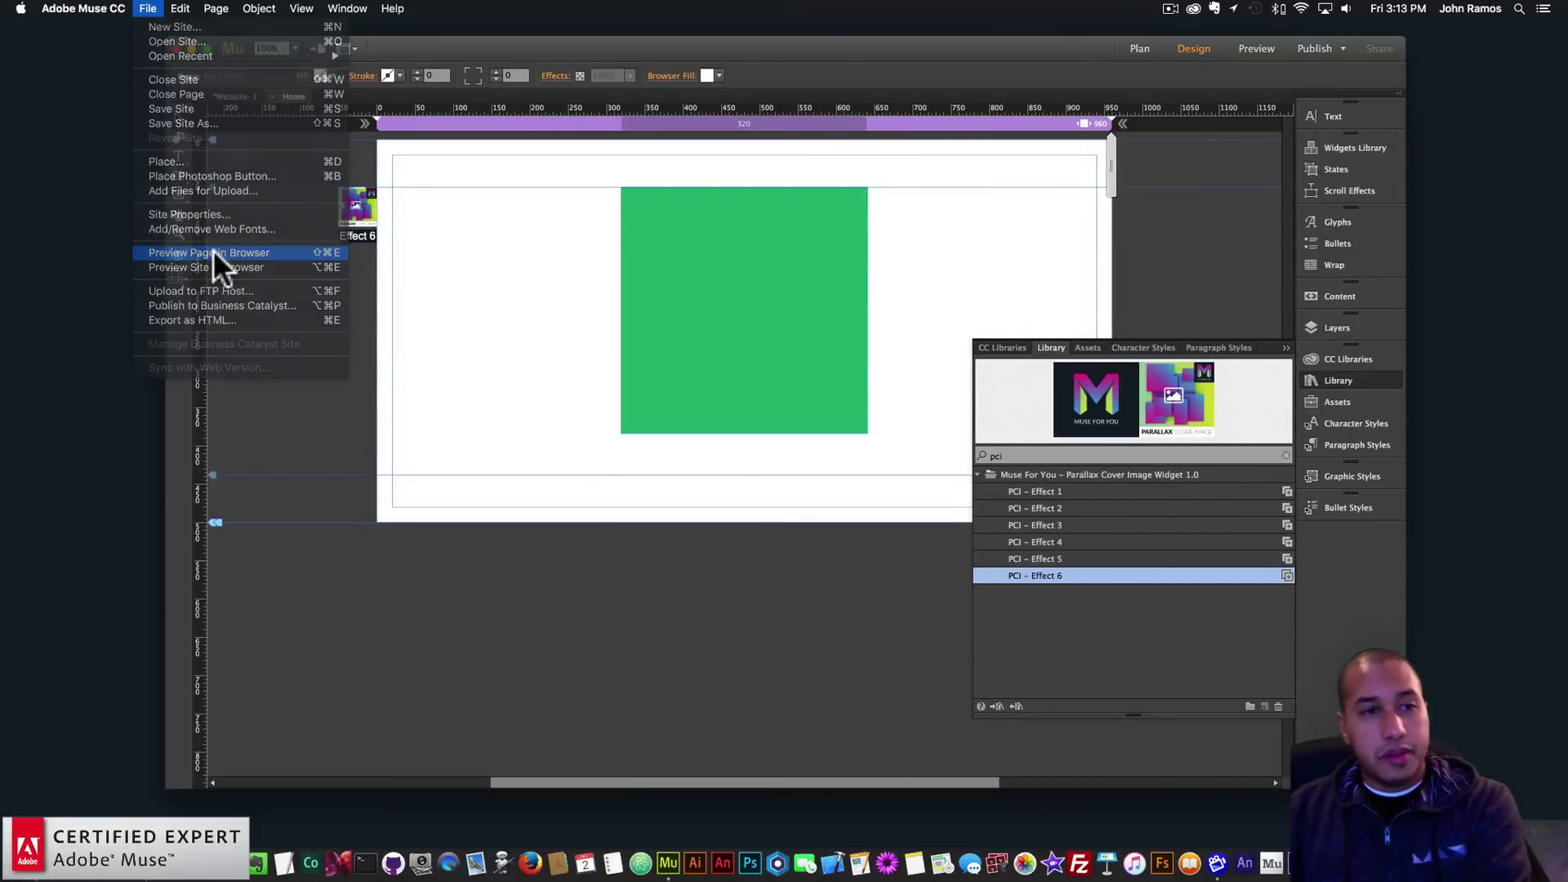
pyautogui.click(214, 253)
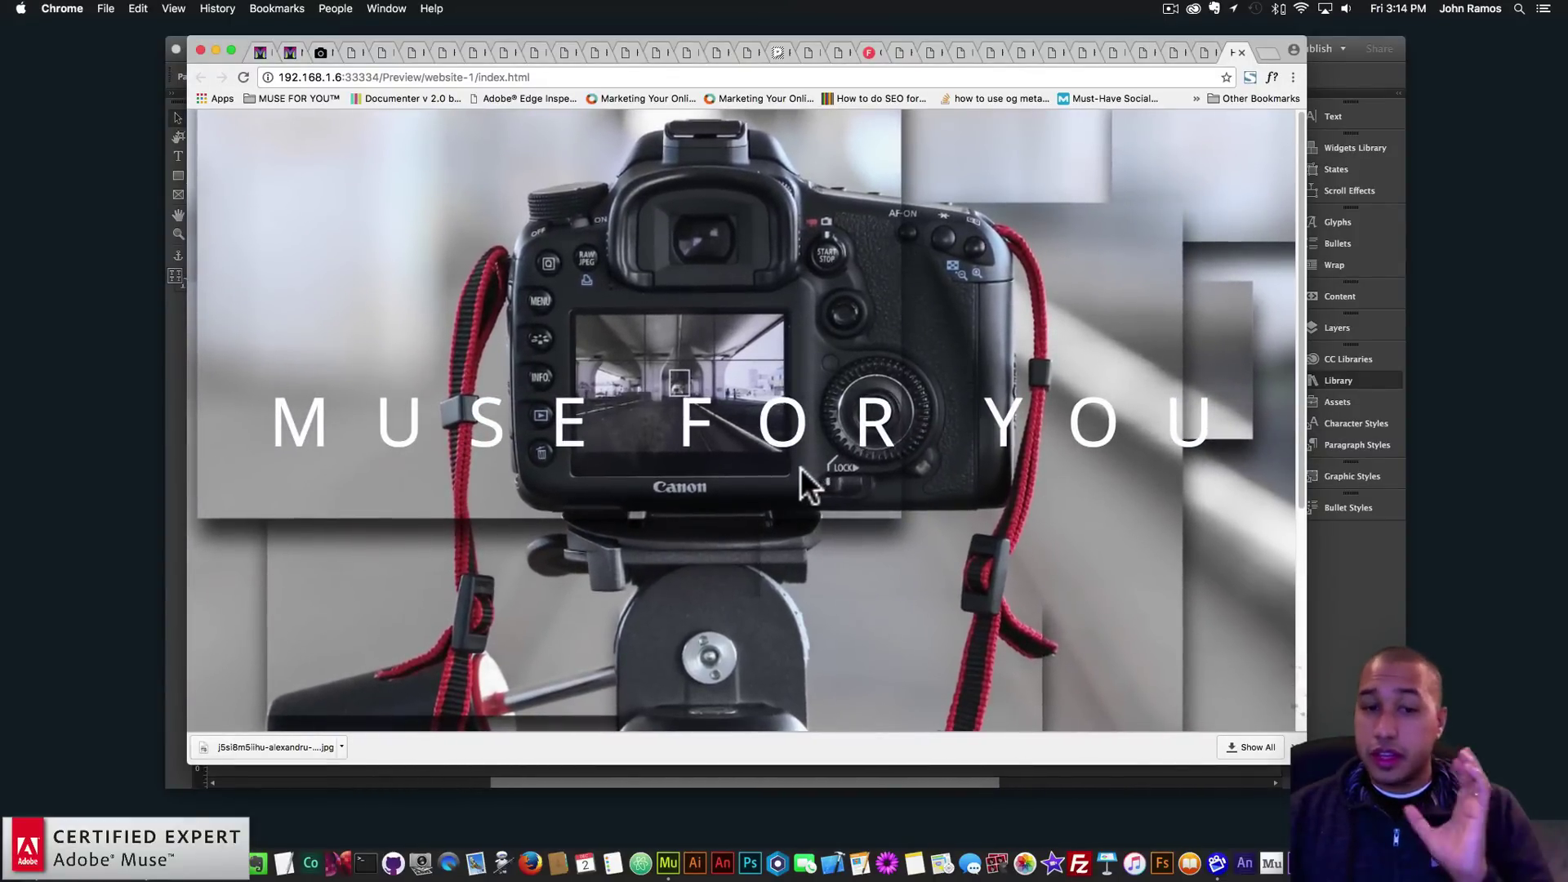
pyautogui.scroll(-5, 826, 446)
pyautogui.scroll(5, 830, 469)
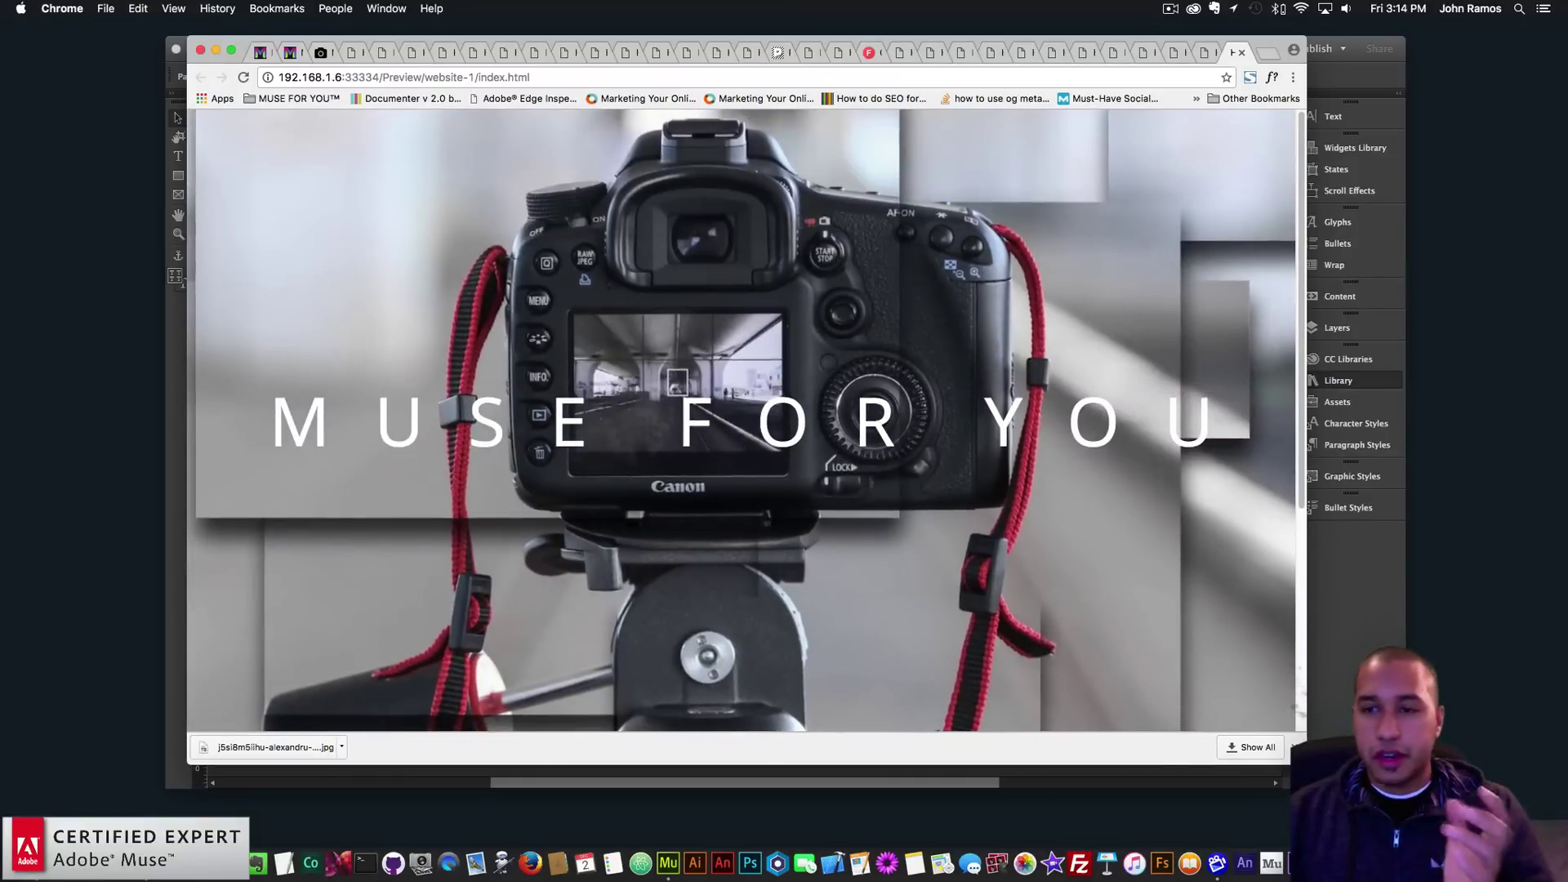
# Step: Return to Adobe Muse and draw a 960 by 62 px rectangle across the page's upper edge, filled with teal
pyautogui.click(182, 196)
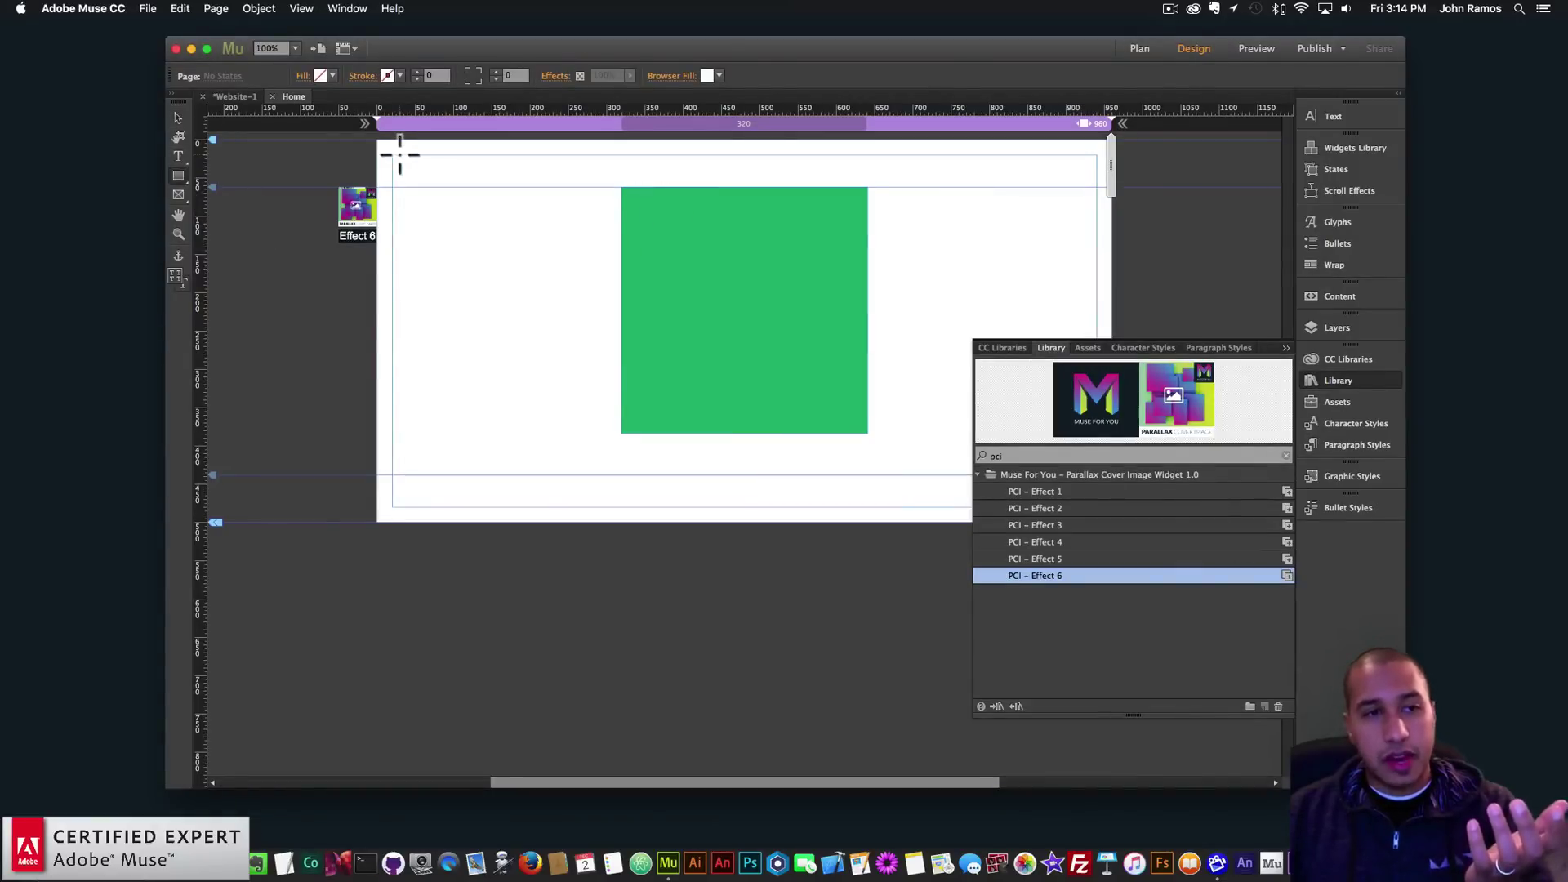
pyautogui.moveTo(377, 140)
pyautogui.mouseDown()
pyautogui.moveTo(773, 174)
pyautogui.moveTo(1095, 170)
pyautogui.moveTo(1111, 188)
pyautogui.mouseUp()
pyautogui.click(331, 75)
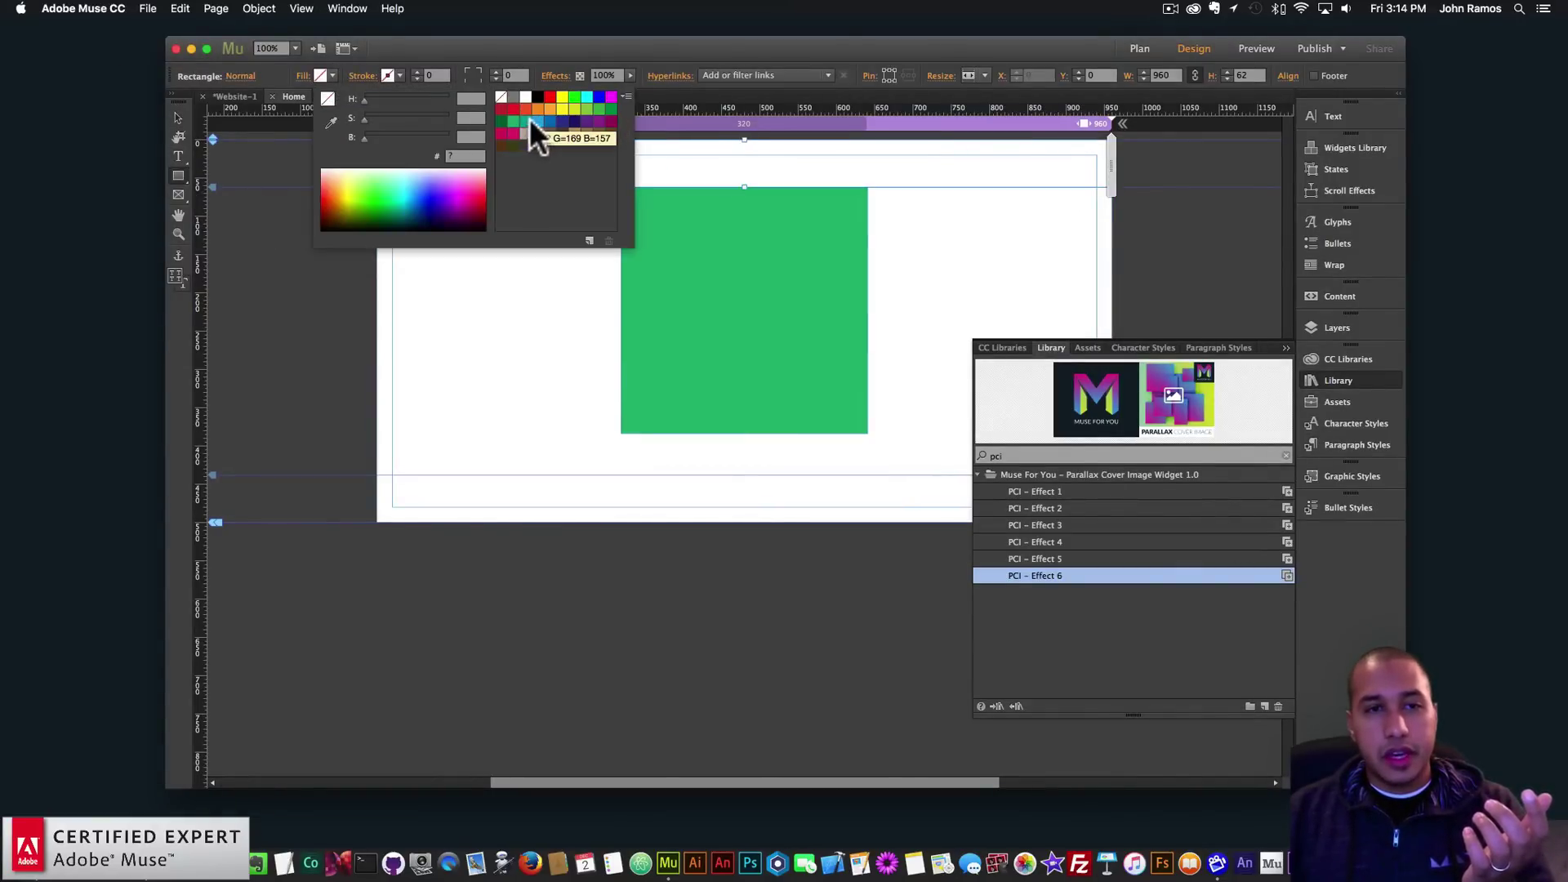
pyautogui.click(533, 122)
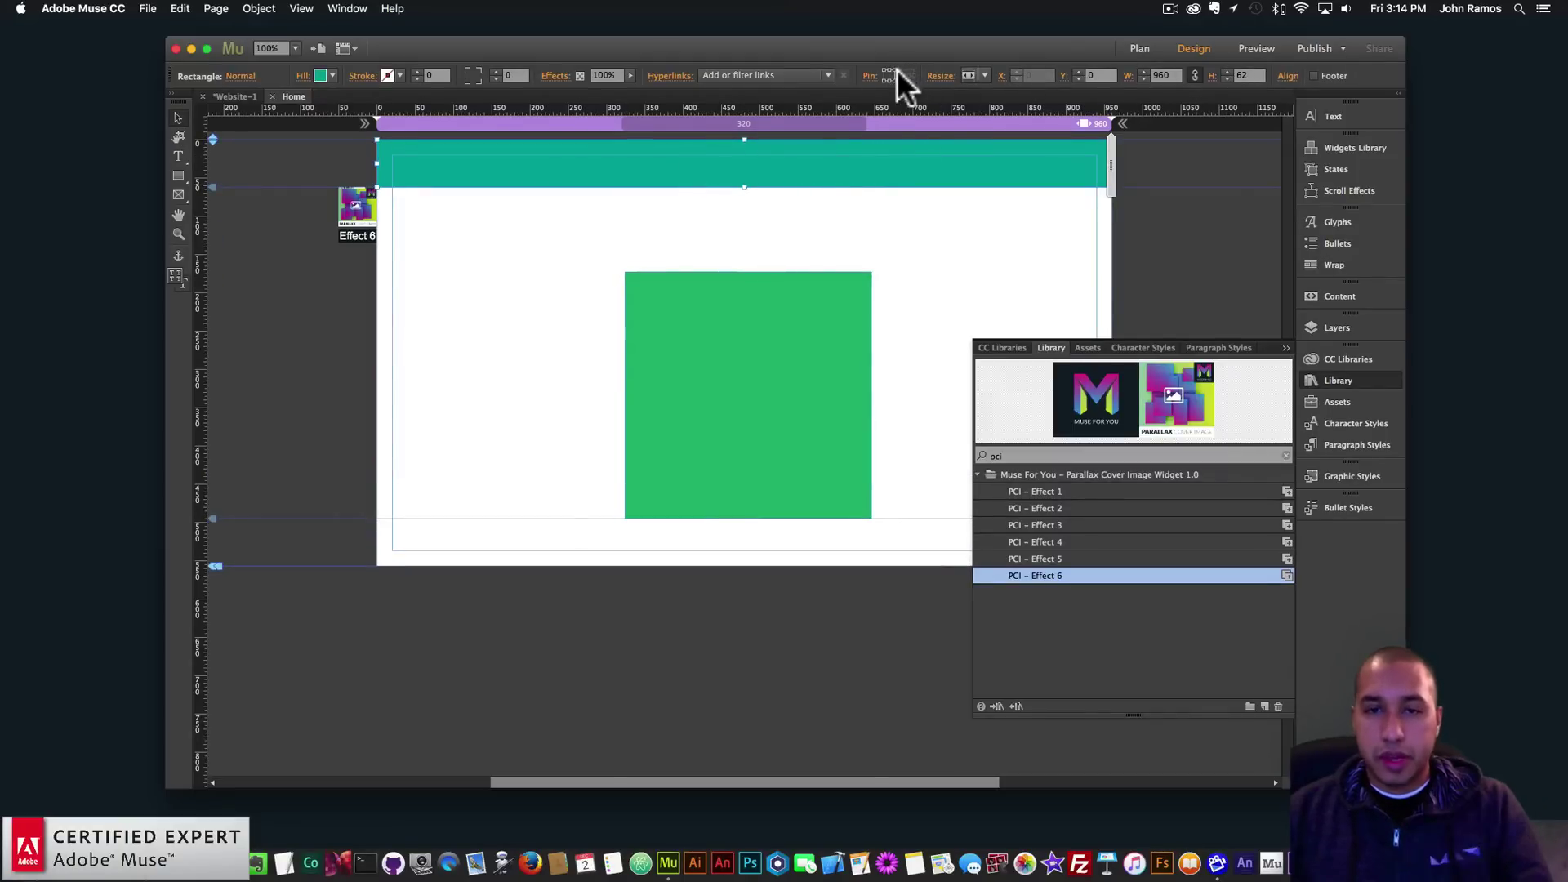
# Step: Pin the teal rectangle to the top center of the browser window and check it in a browser preview while scrolling
pyautogui.press('shift+super+z')
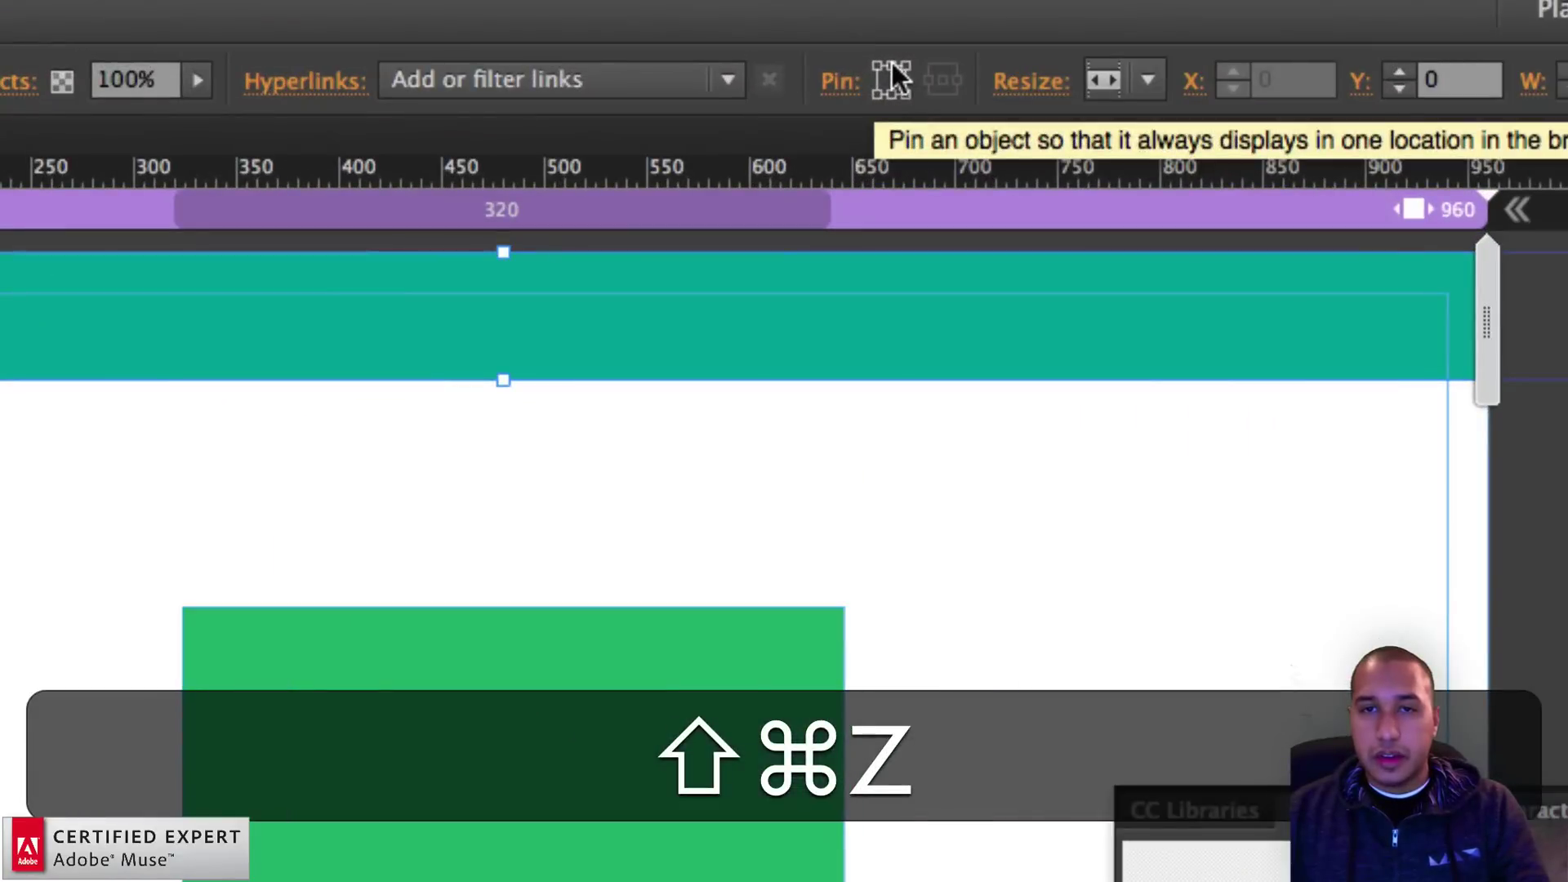
pyautogui.click(892, 64)
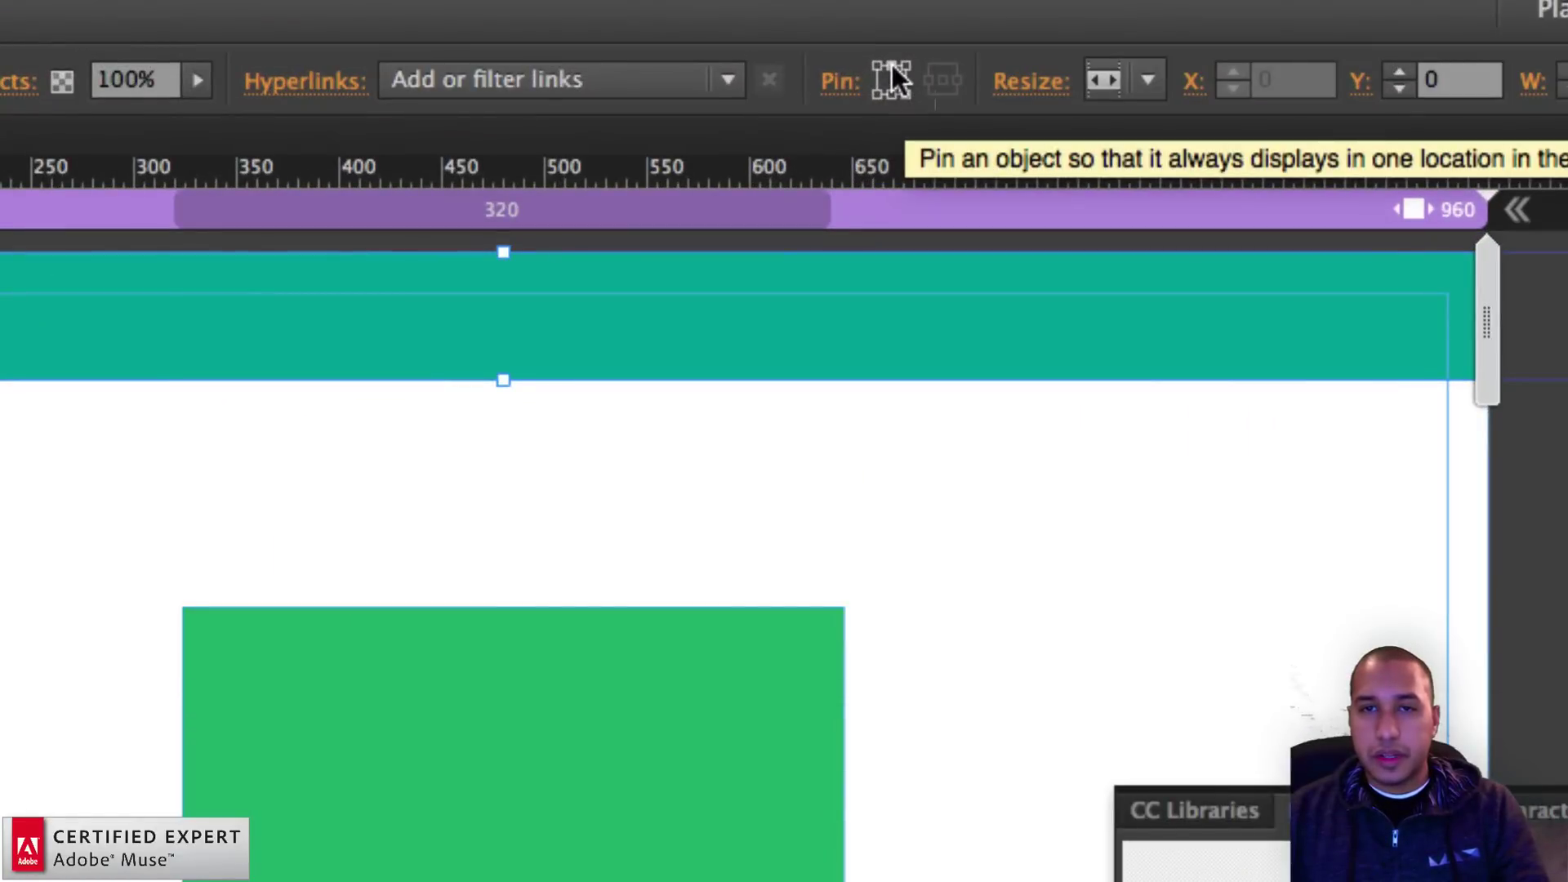
pyautogui.press('shift+super+z')
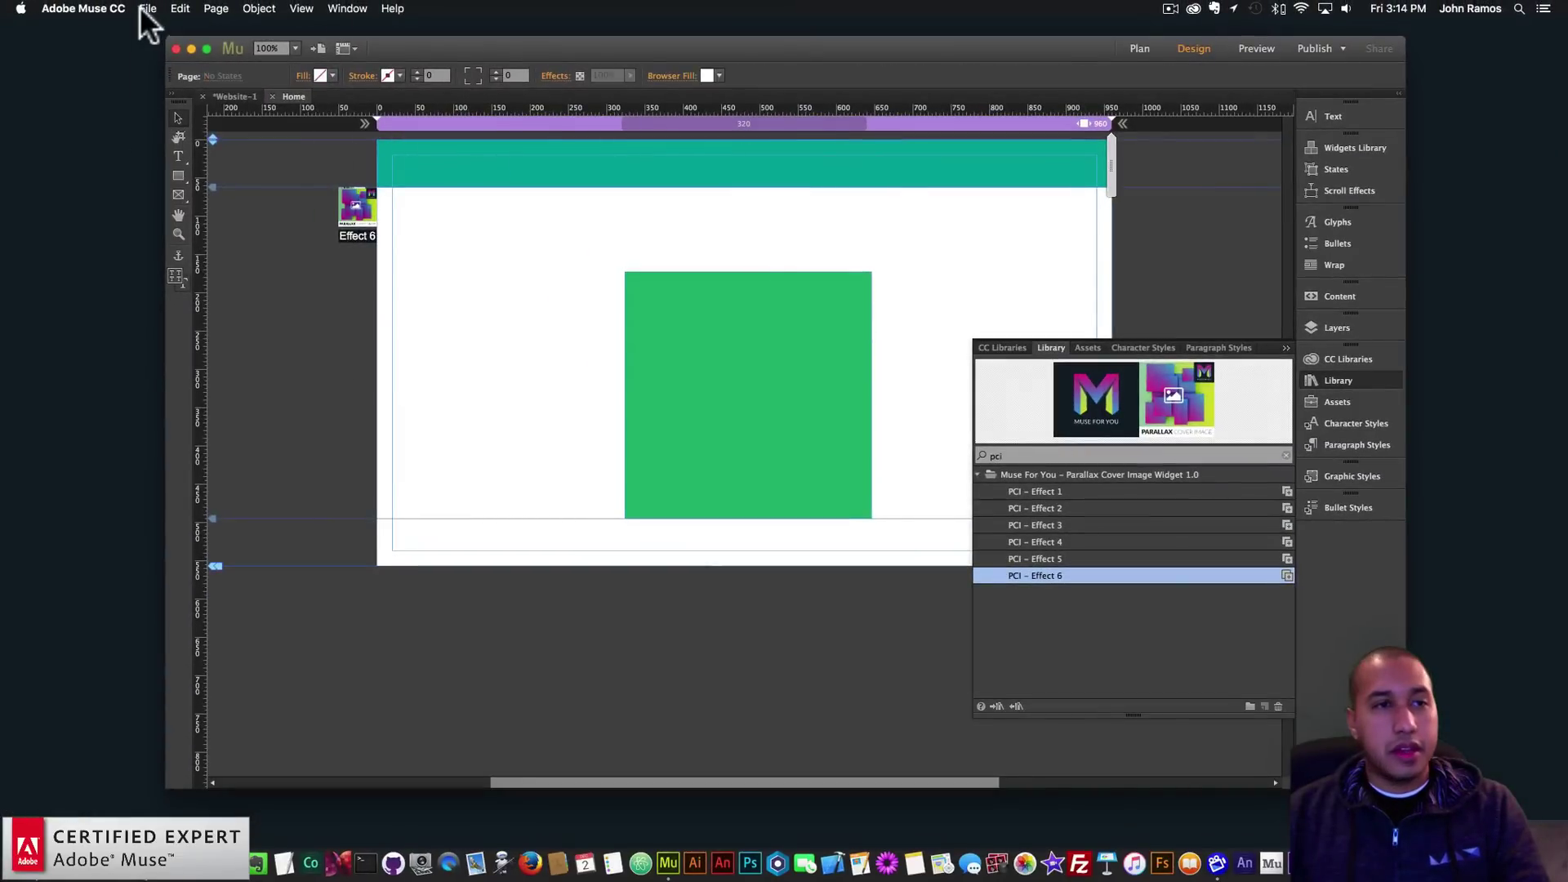
pyautogui.click(147, 20)
pyautogui.click(207, 253)
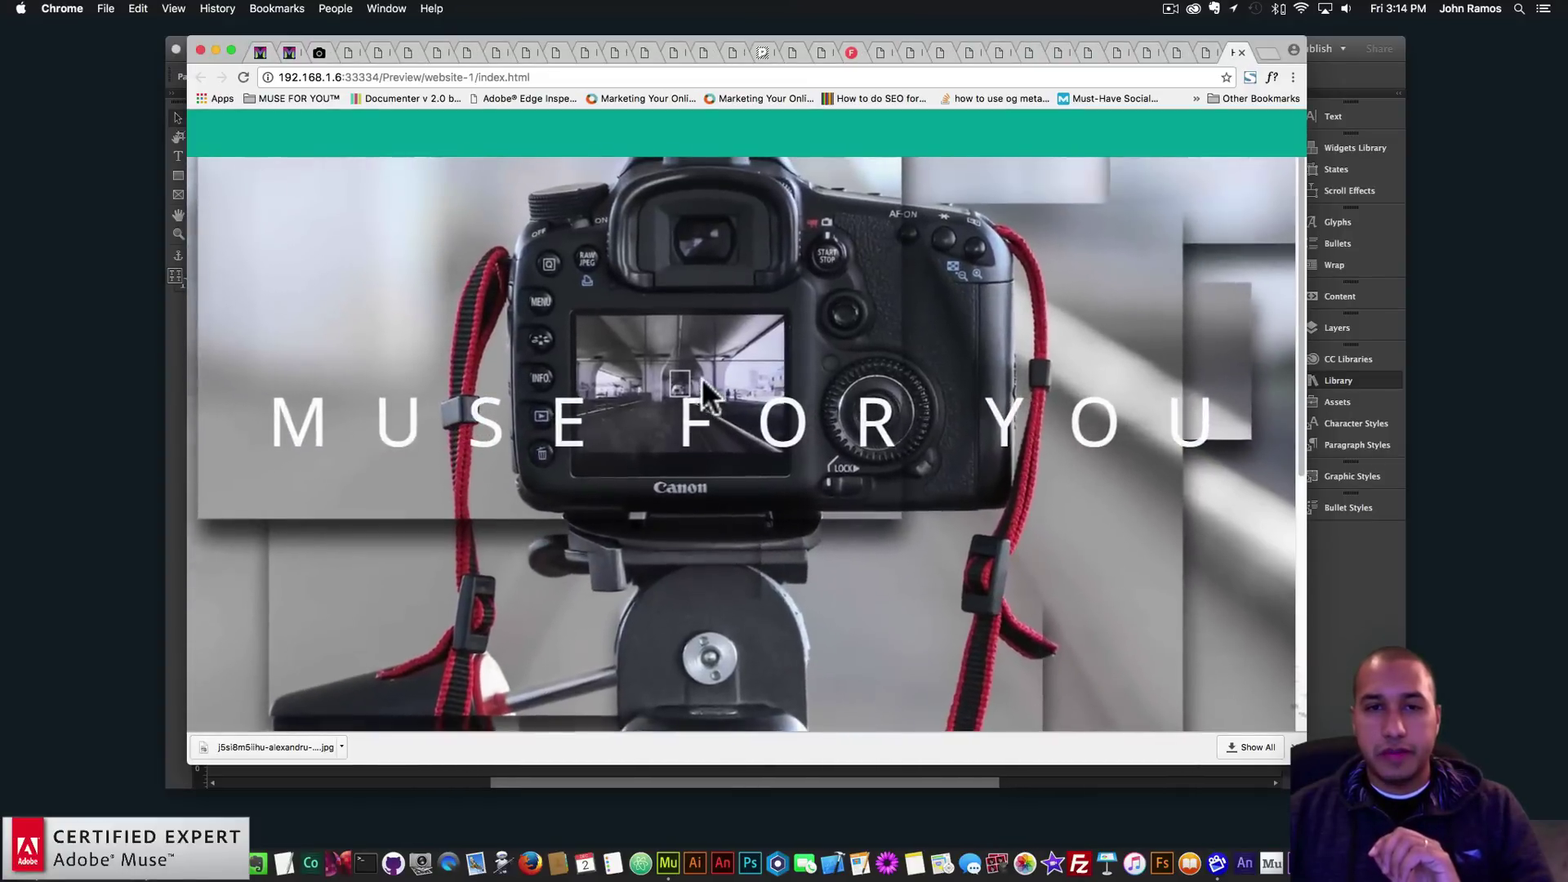
pyautogui.scroll(-5, 939, 314)
pyautogui.scroll(5, 934, 302)
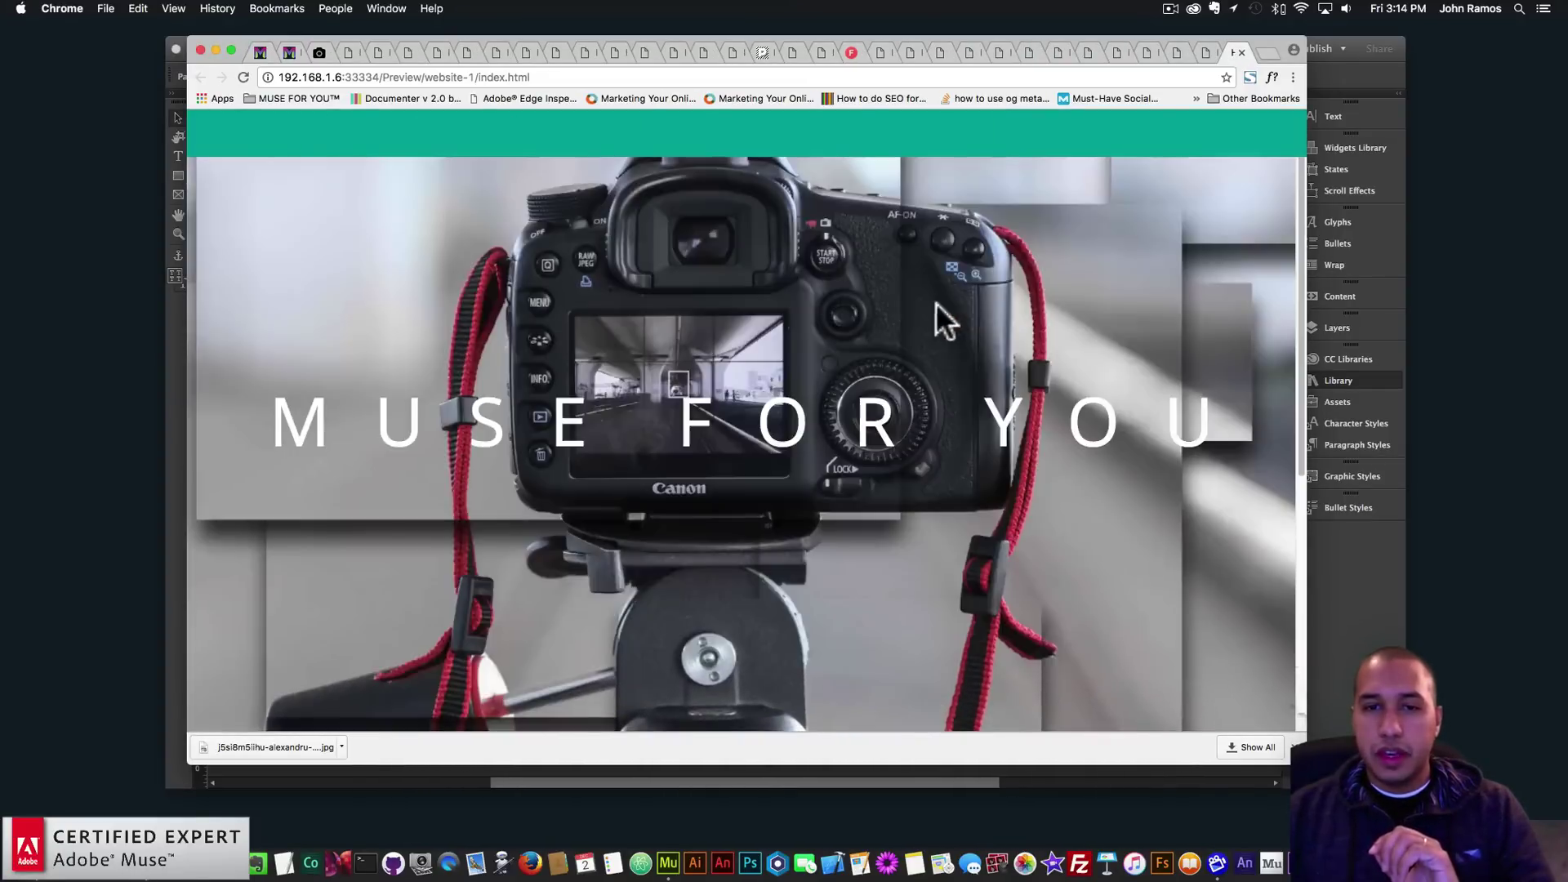
# Step: Return to Adobe Muse, review the Effect 6 widget's options and go back to the browser preview
pyautogui.click(1340, 580)
pyautogui.click(366, 208)
pyautogui.click(392, 185)
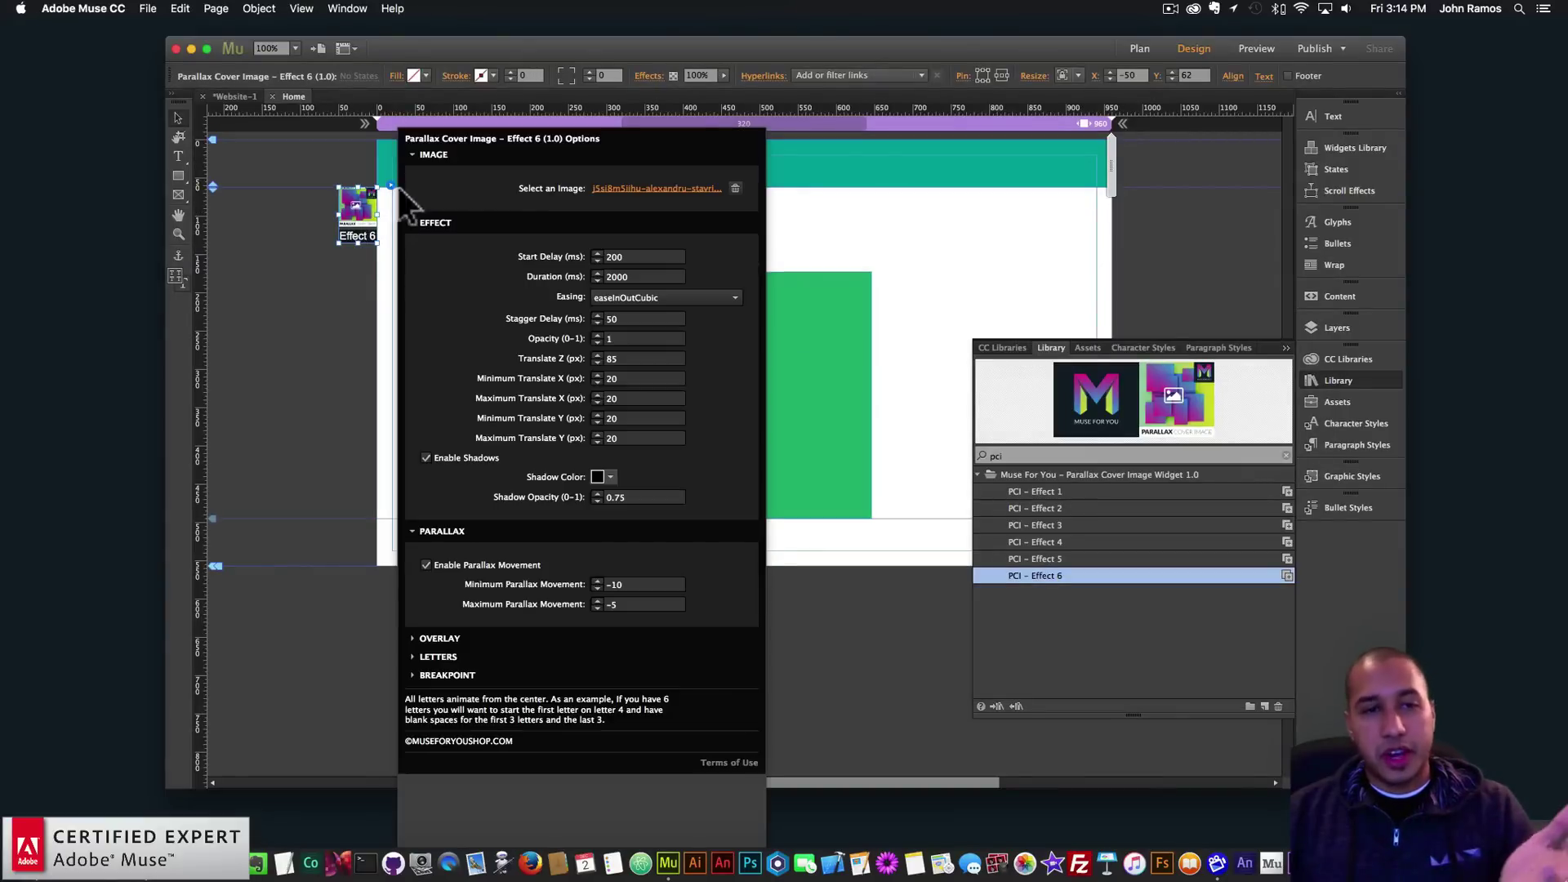
pyautogui.click(263, 288)
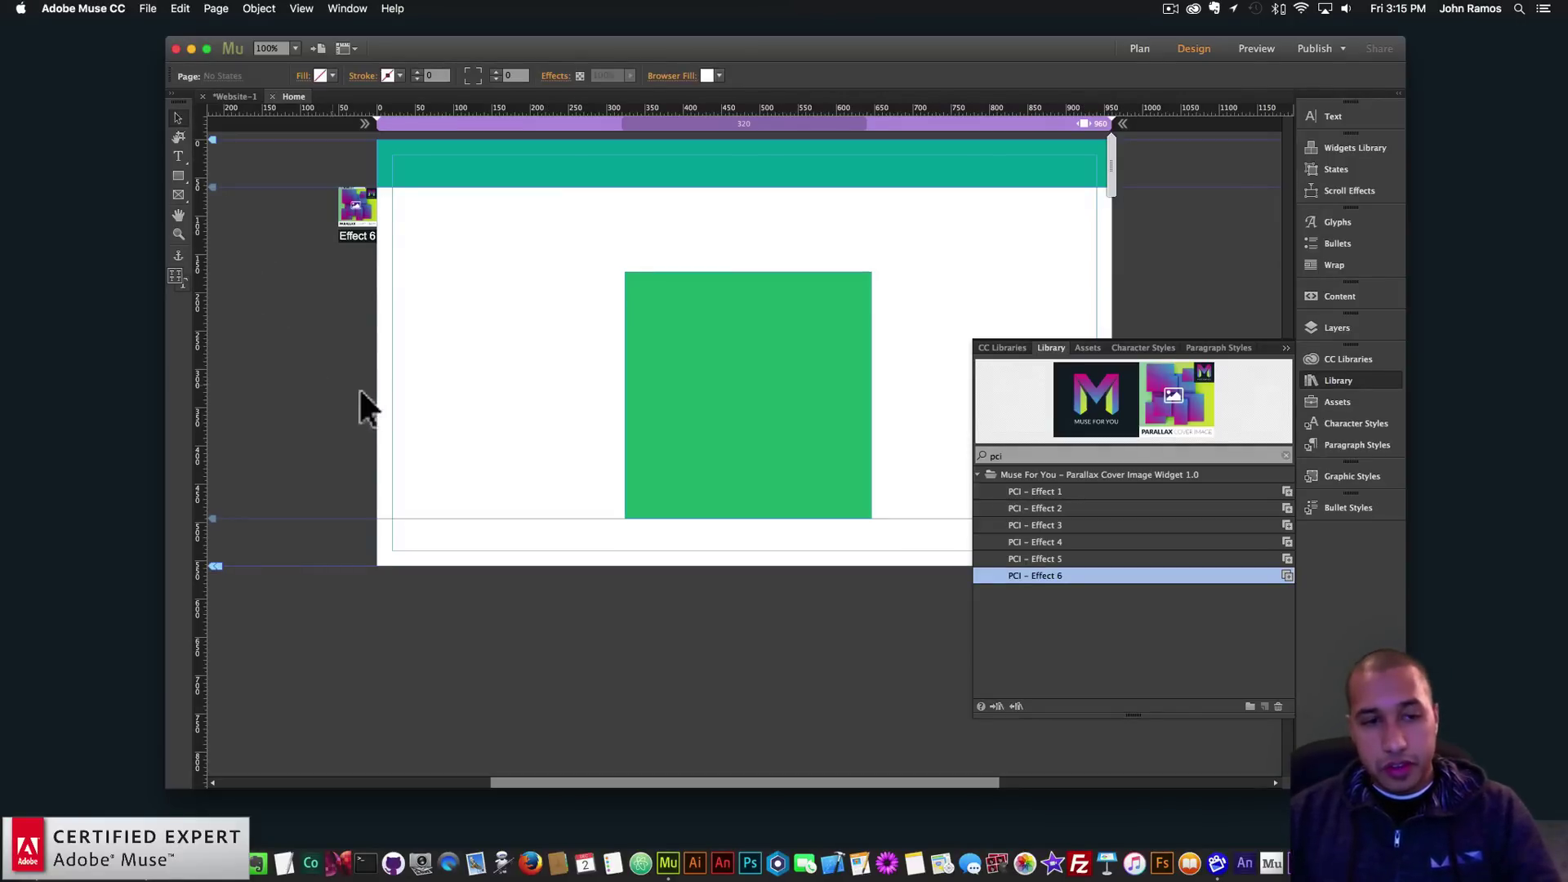
pyautogui.press('super+shift+e')
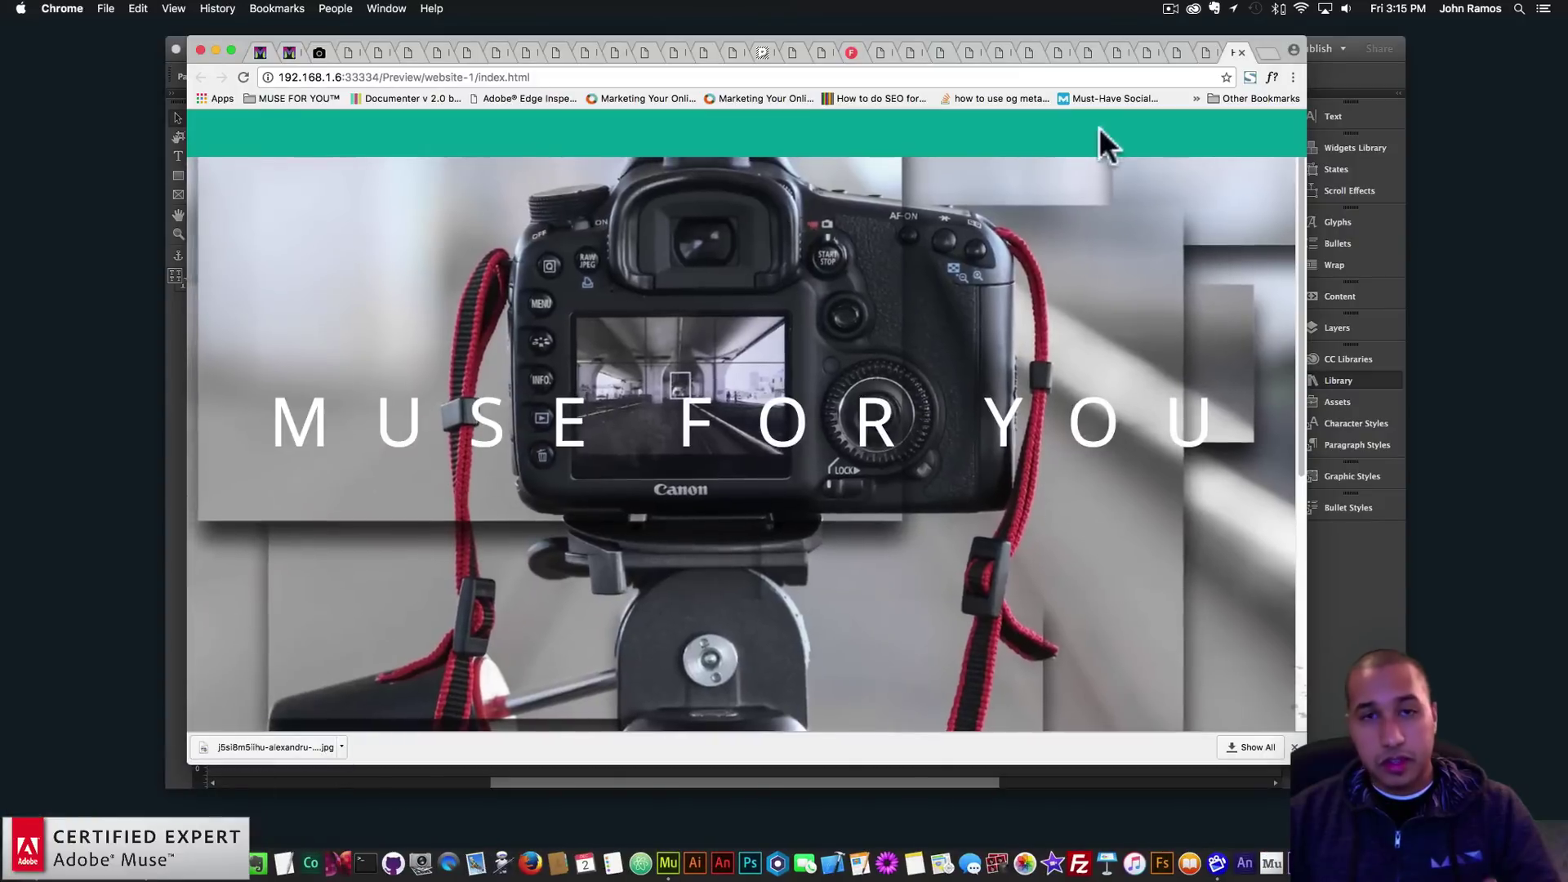
# Step: Open a fresh browser tab on its own and load the Muse For You shop at museforyou.bigcartel.com
pyautogui.click(1268, 52)
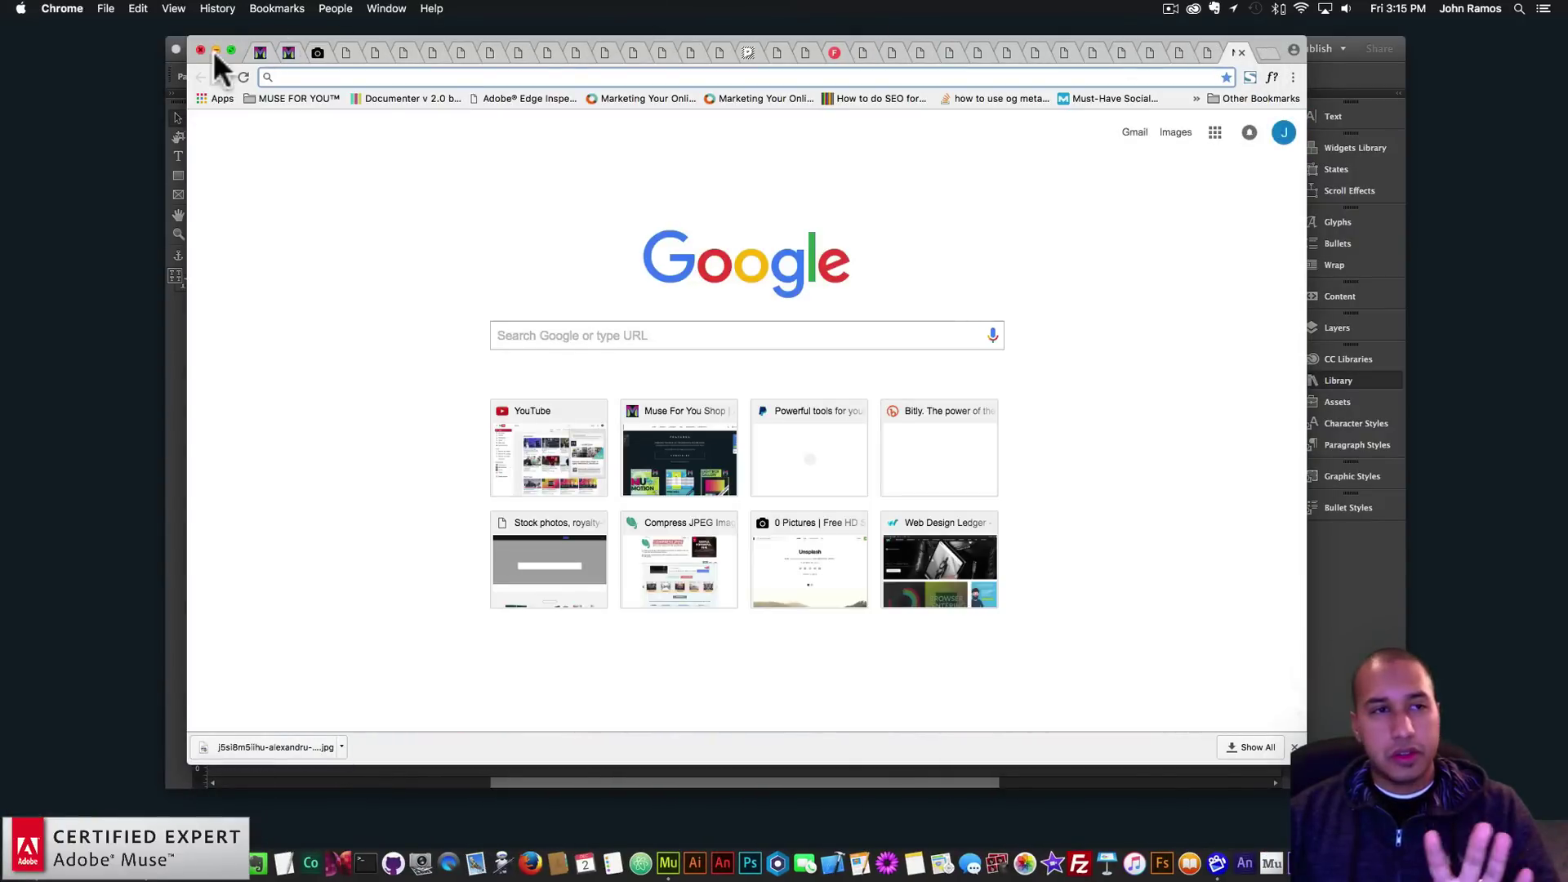
pyautogui.click(249, 54)
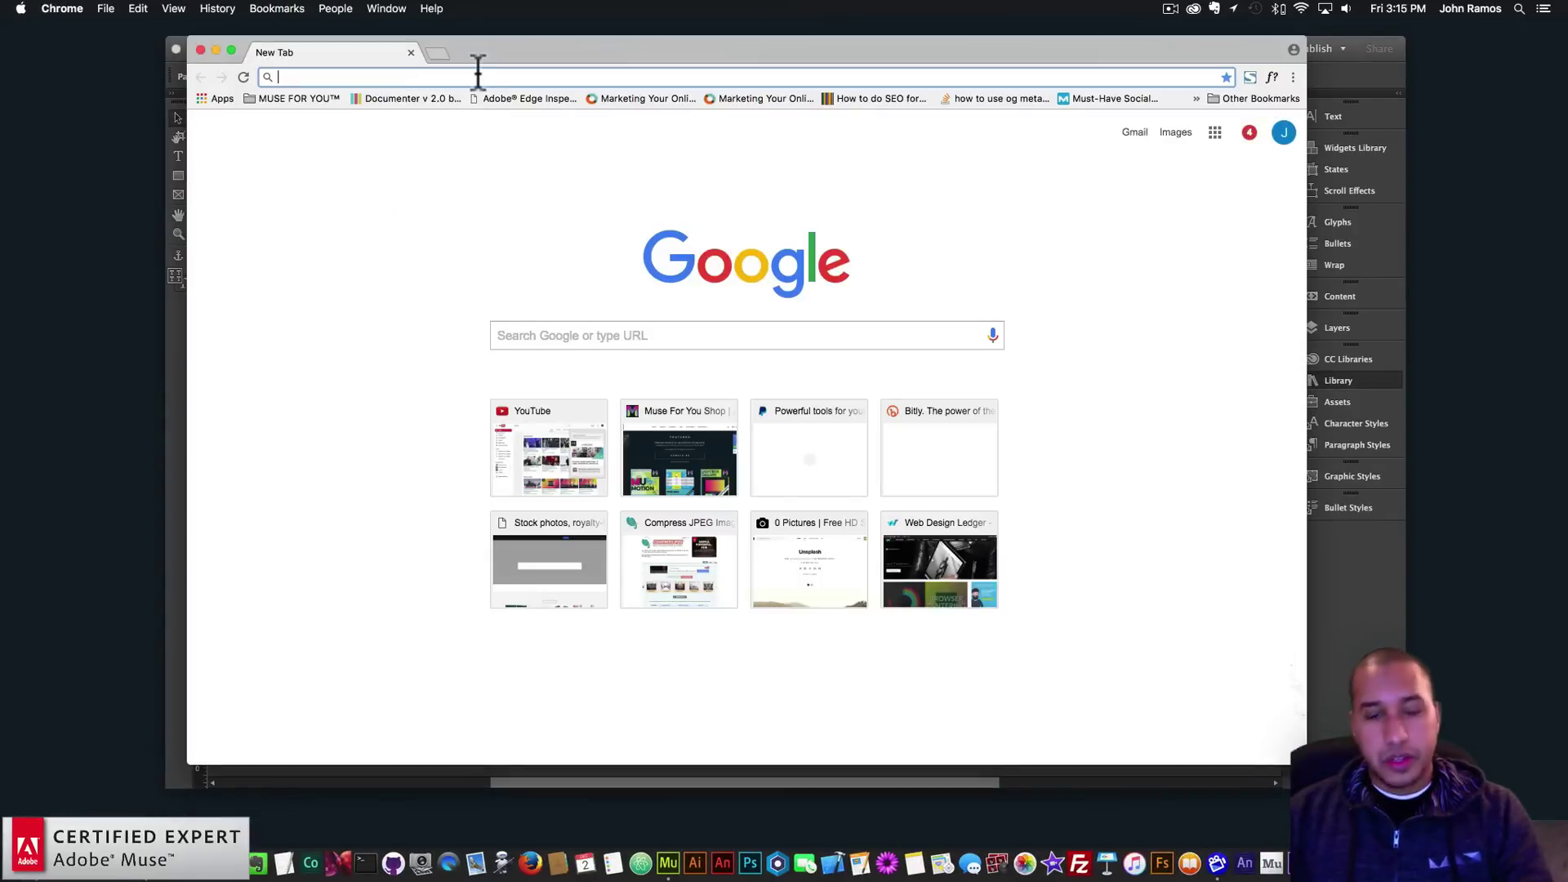
pyautogui.write('museforyoushopc')
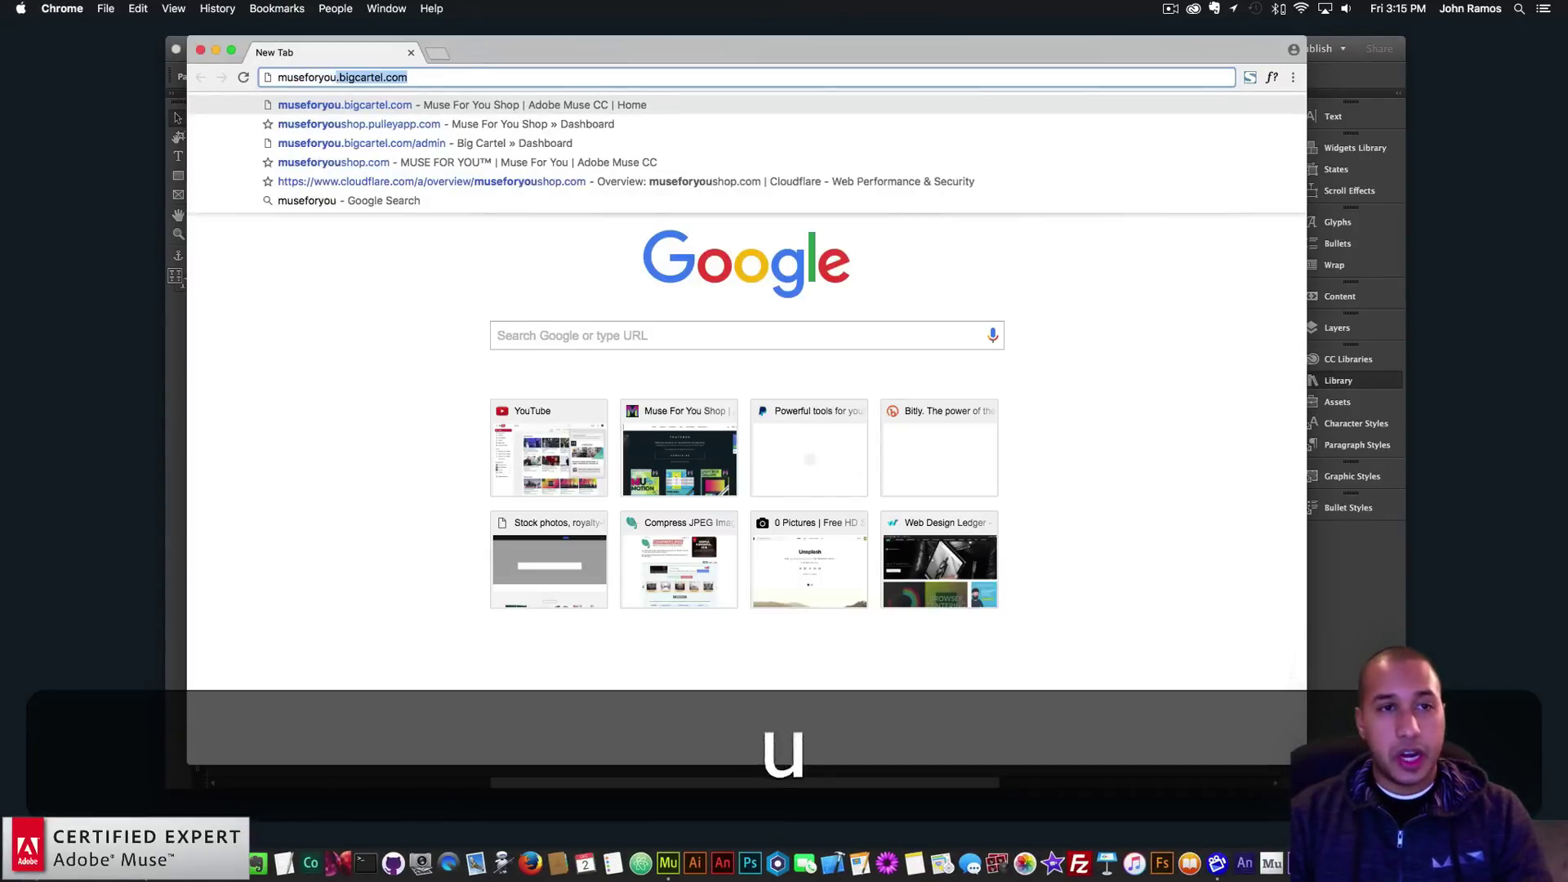
pyautogui.press('BackSpace')
pyautogui.write('.com')
pyautogui.press('Return')
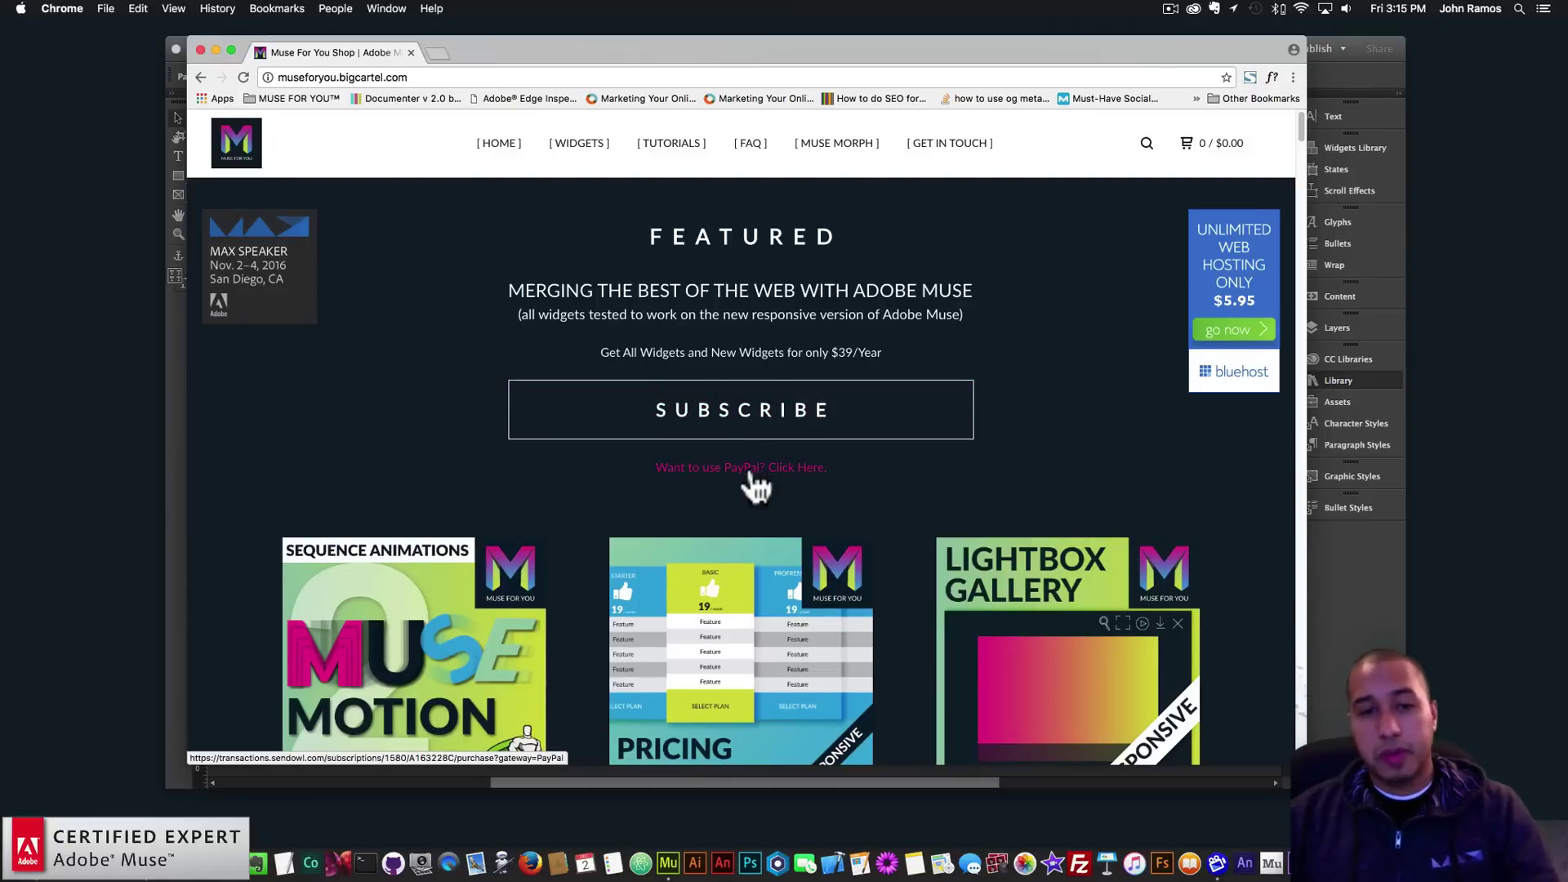
# Step: Open the Parallax Cover Image Widget's product page from the shop and review its feature list and option screenshots
pyautogui.scroll(-7, 749, 476)
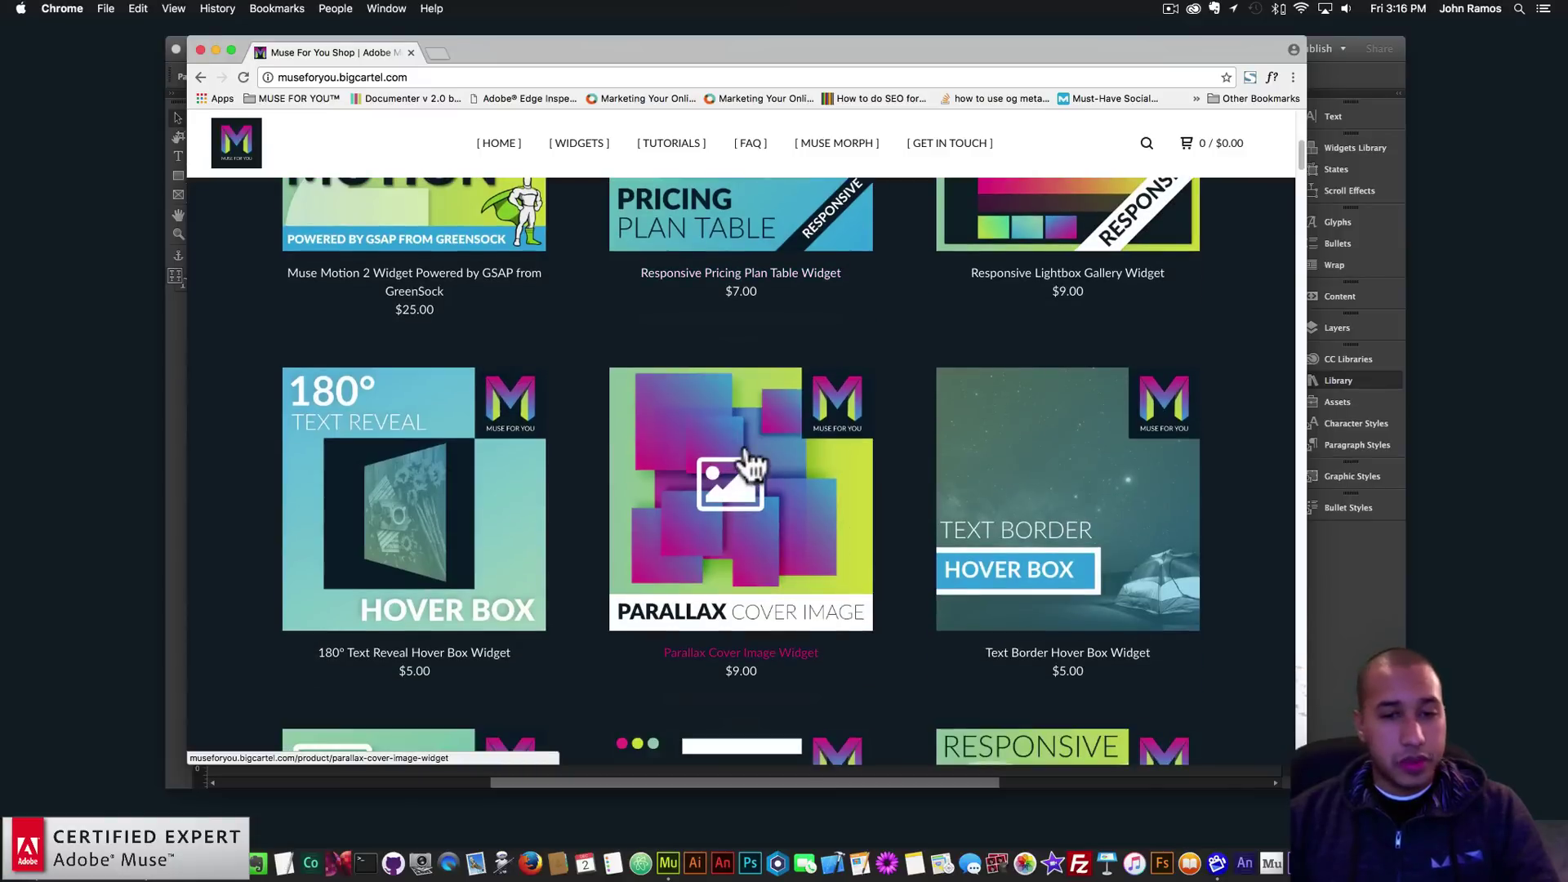
pyautogui.click(744, 459)
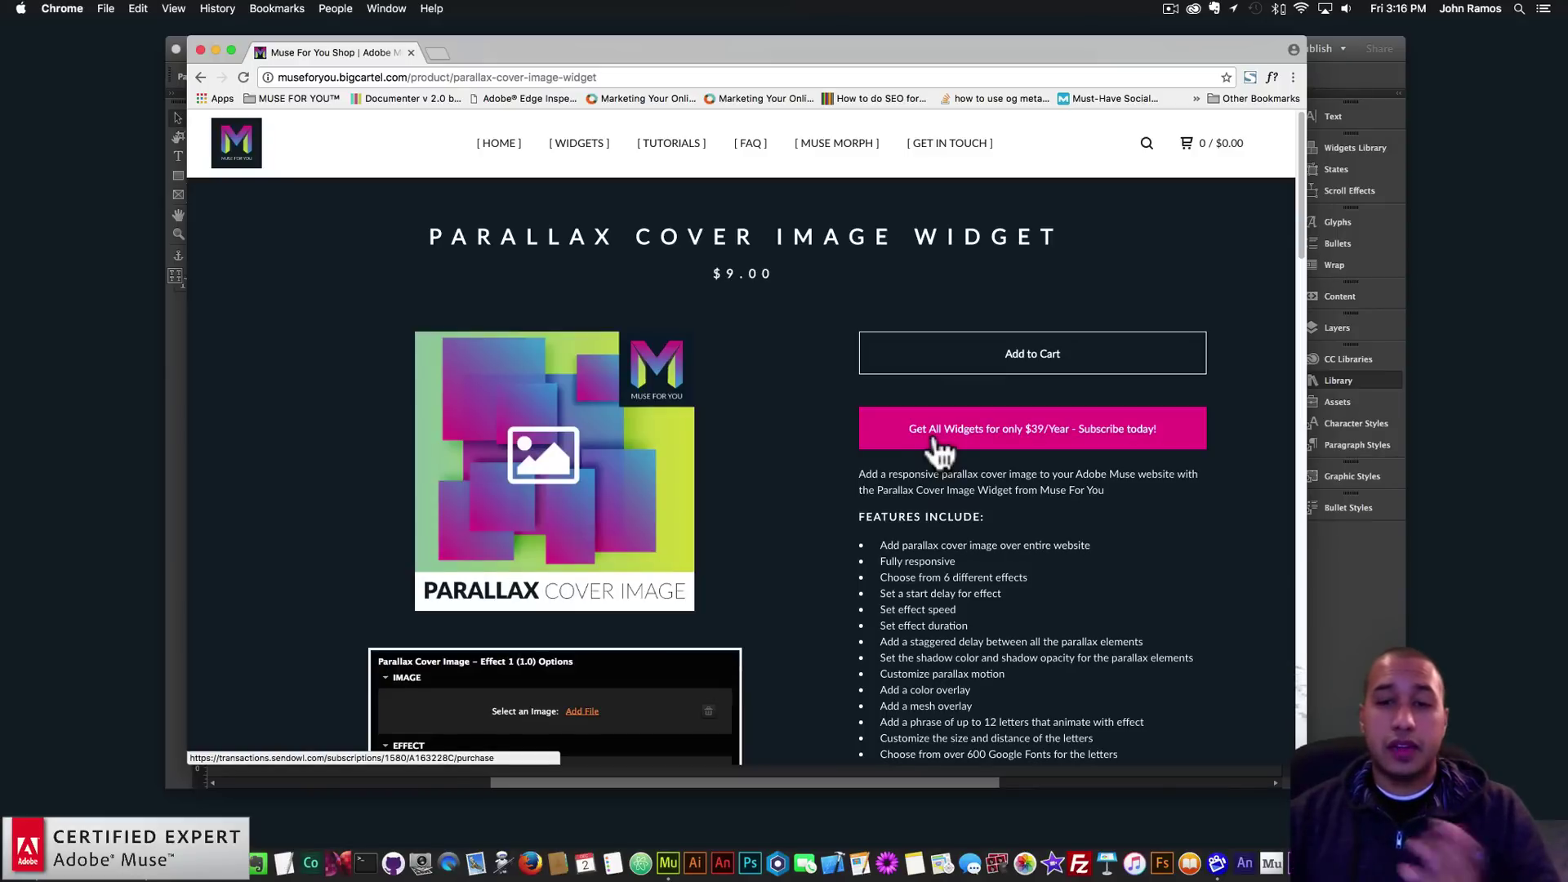
pyautogui.scroll(-5, 927, 453)
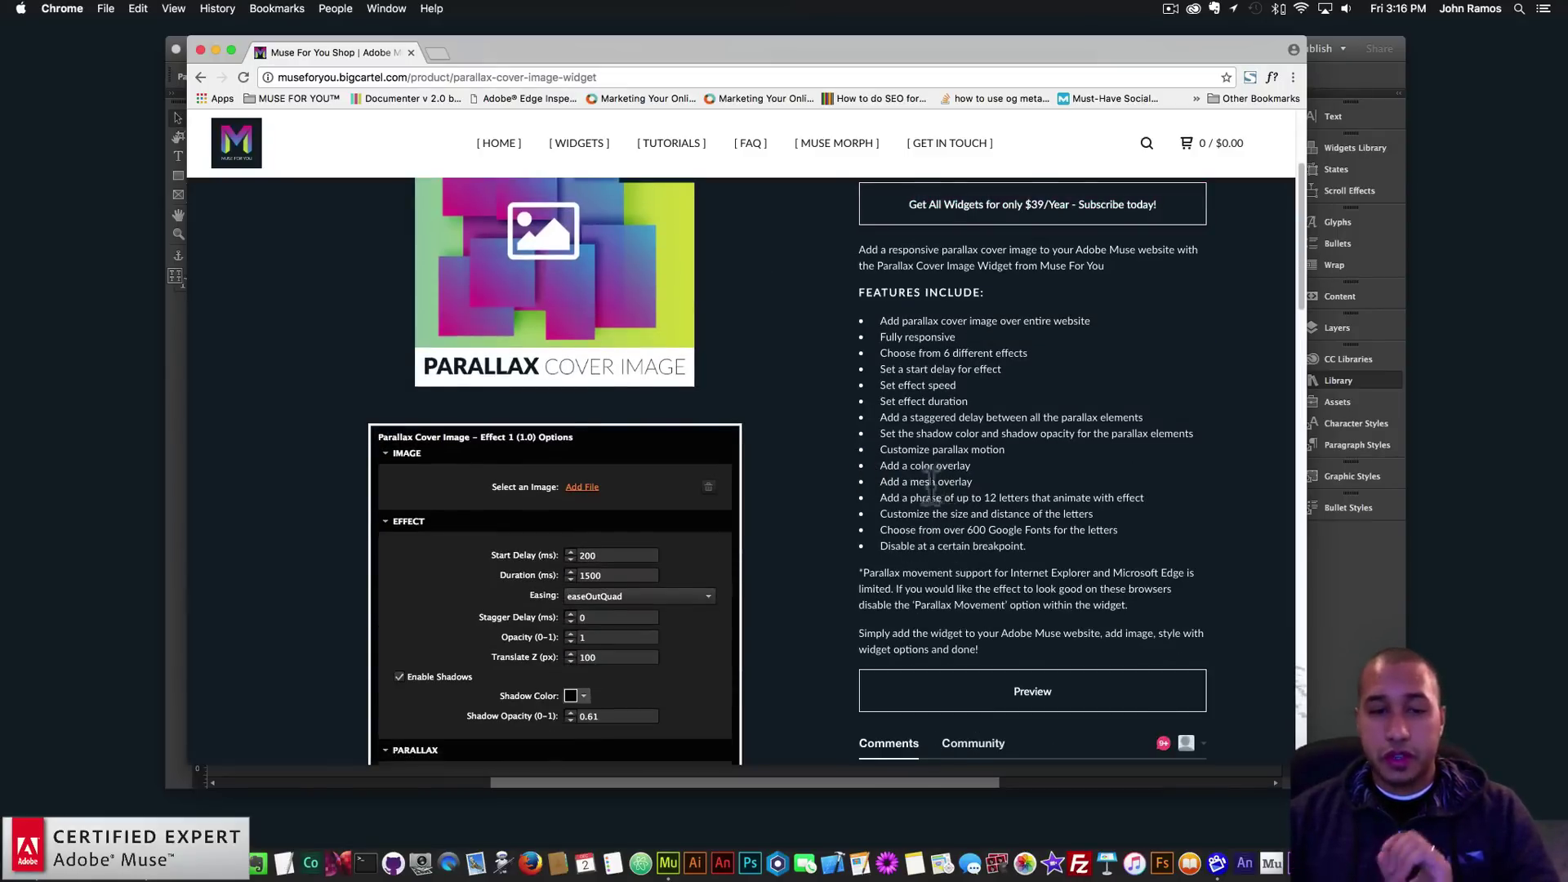
pyautogui.scroll(-10, 605, 408)
pyautogui.scroll(7, 1006, 567)
# Step: Open the widget's live preview, view the Effect 4, 6, 5, 3, 2 and 1 demos and return to the shop's product page
pyautogui.click(1006, 568)
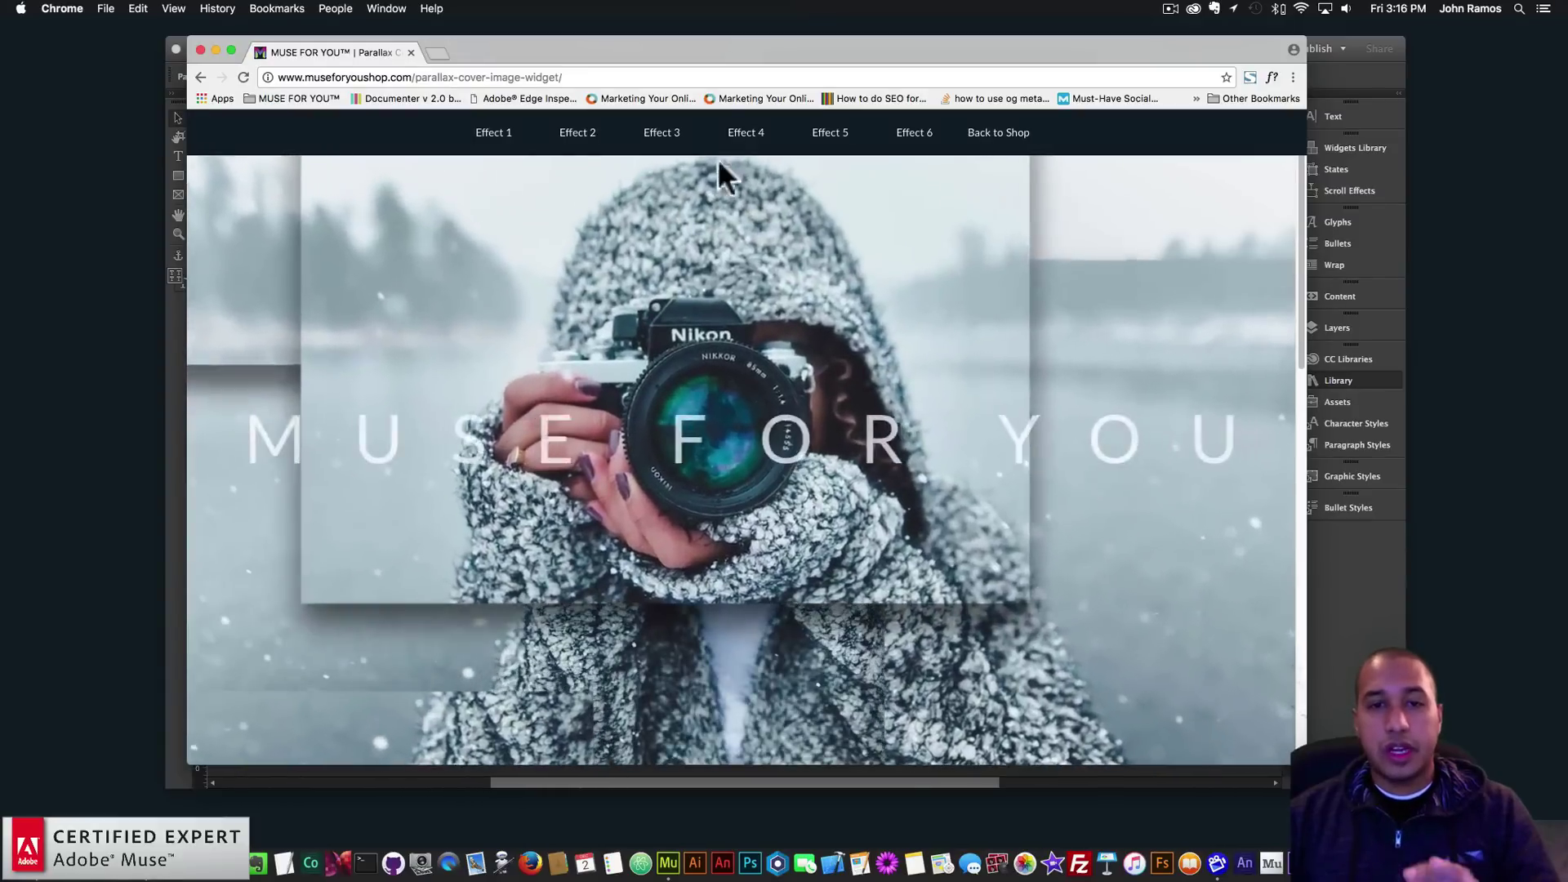
pyautogui.click(745, 135)
pyautogui.click(910, 137)
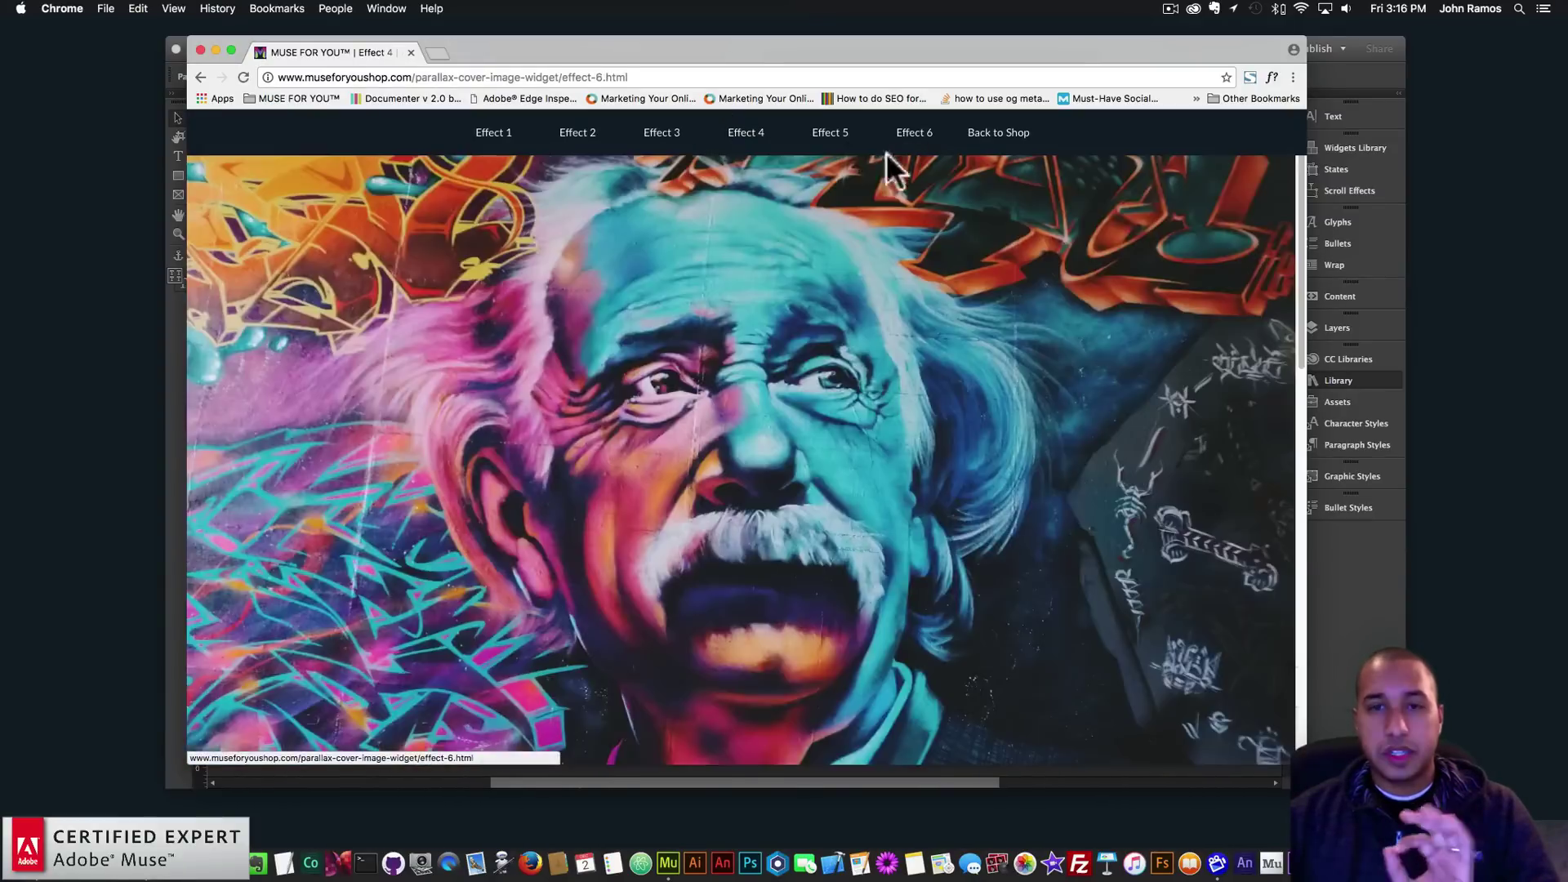
pyautogui.click(833, 140)
pyautogui.click(658, 141)
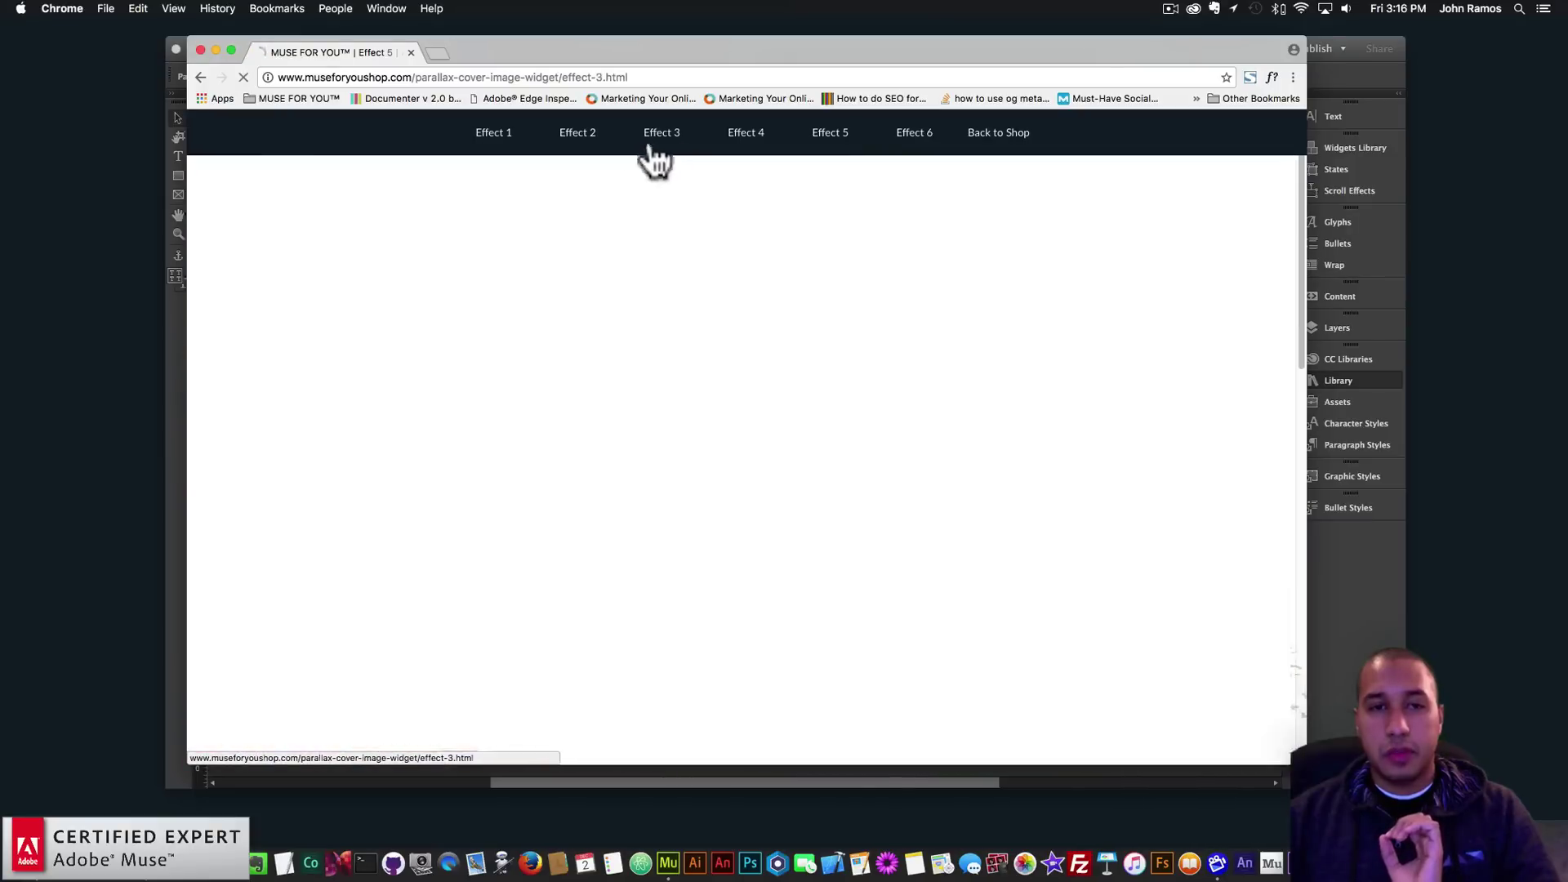
pyautogui.click(587, 143)
pyautogui.click(494, 145)
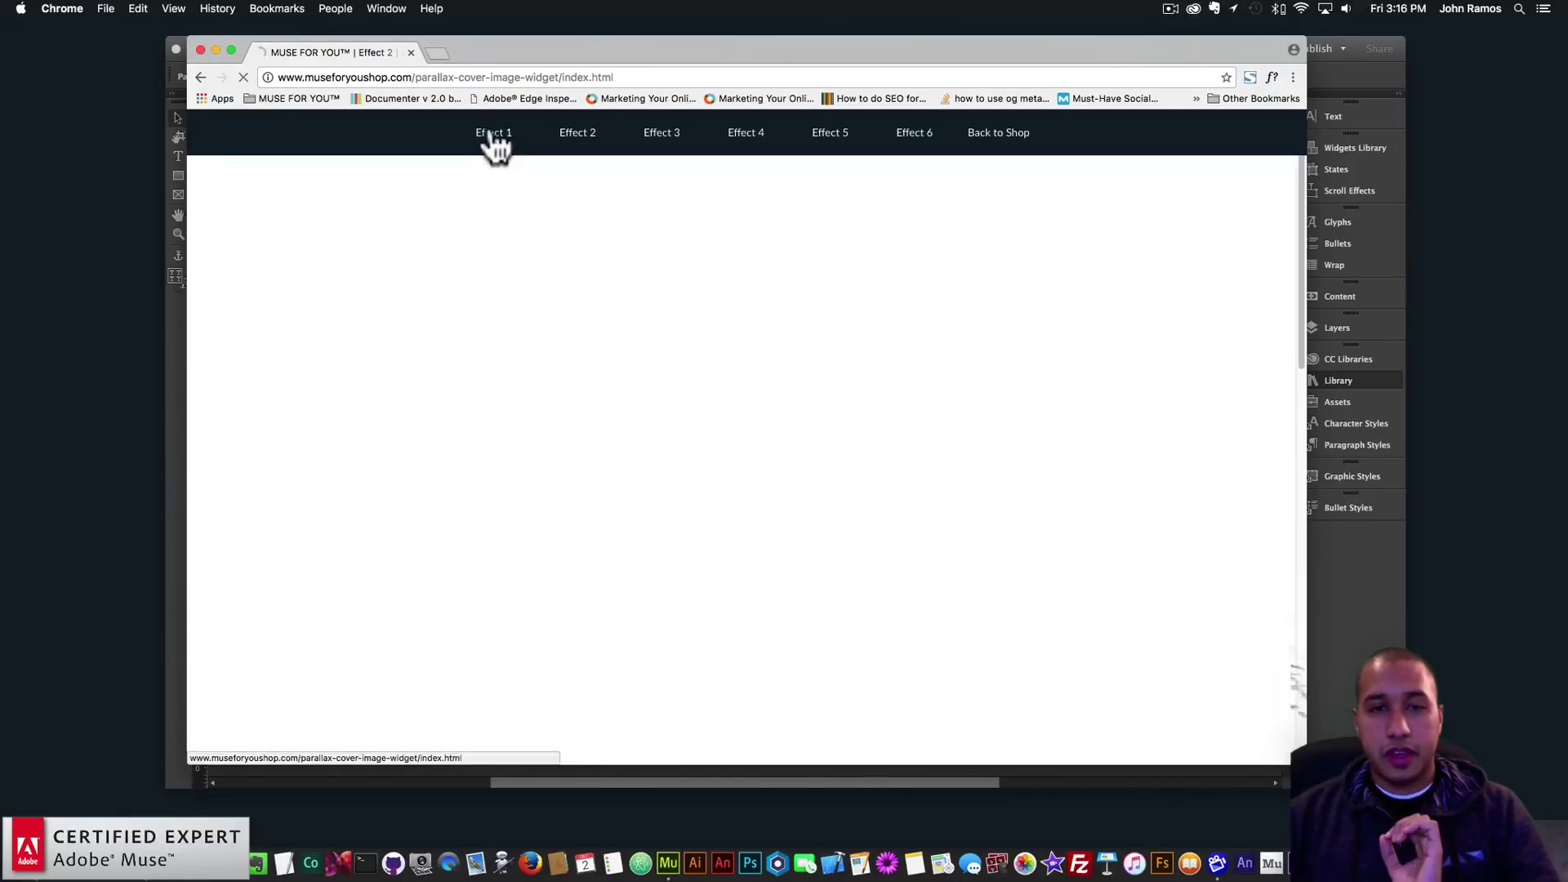
pyautogui.click(1000, 137)
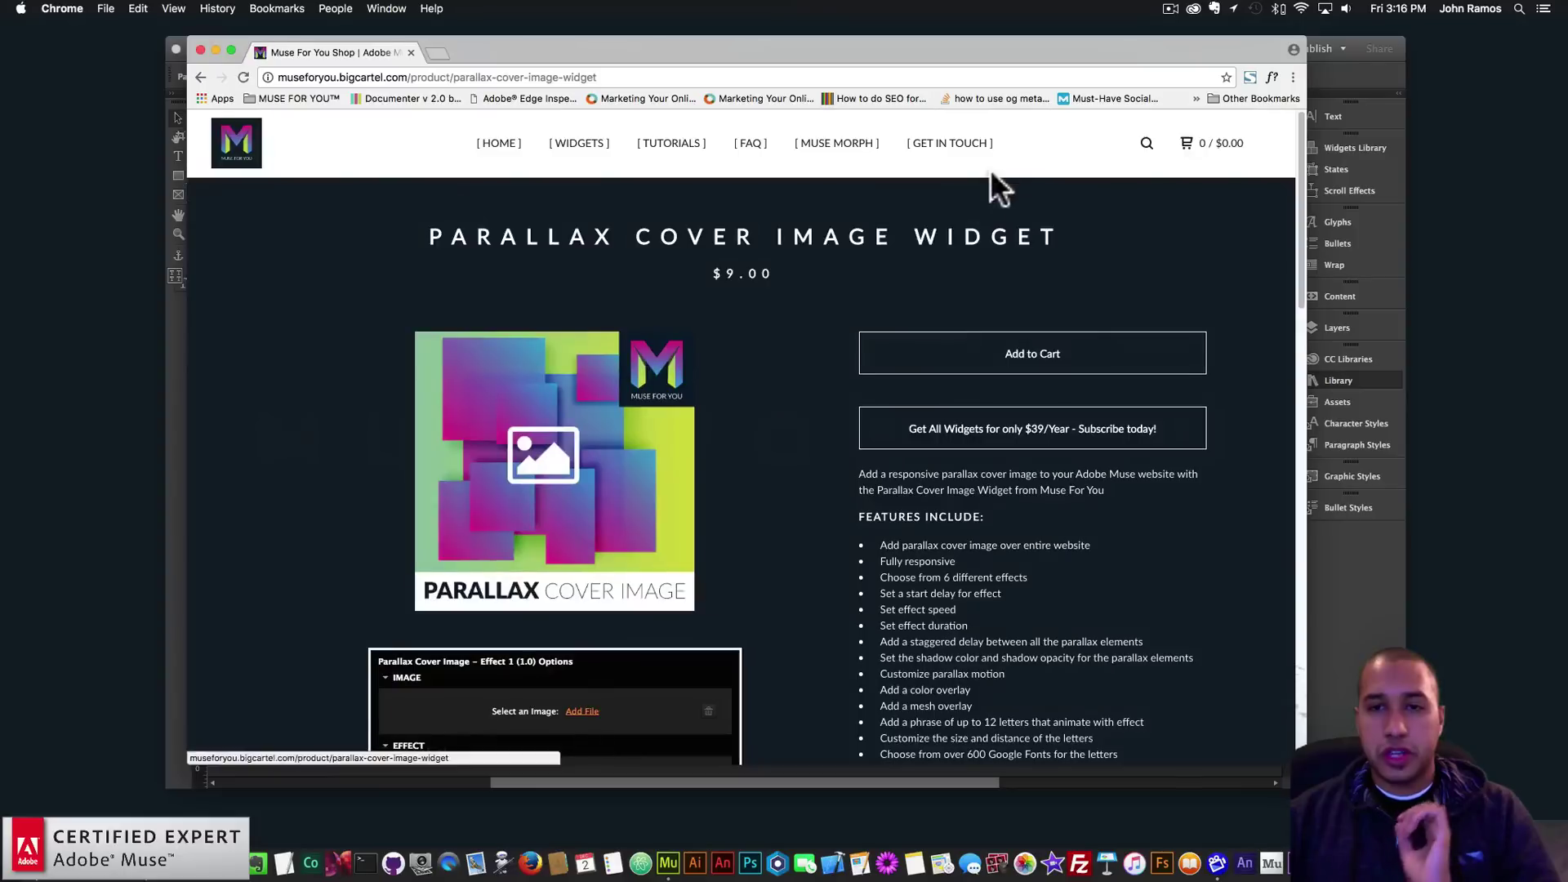